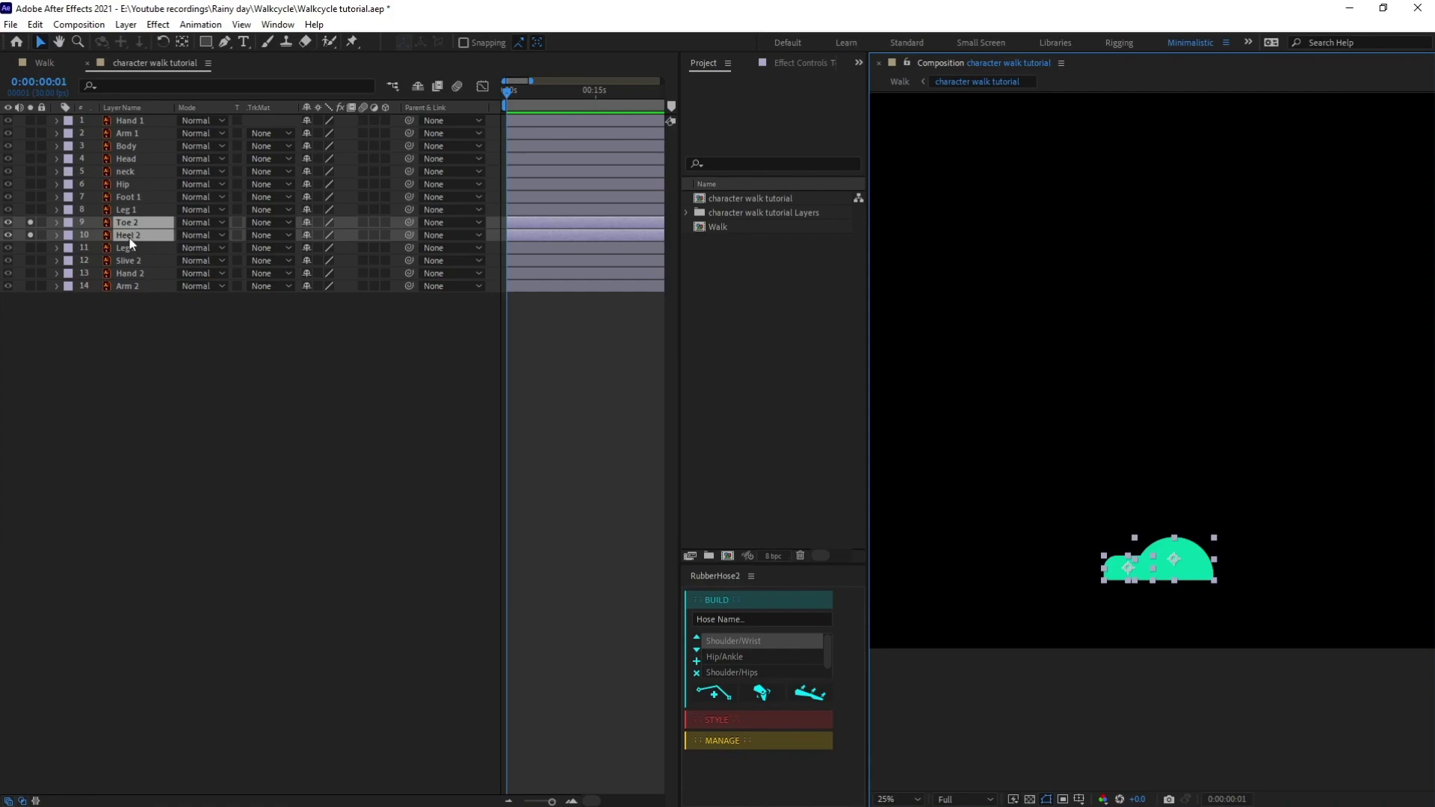
Convert the Toe 2 and Heel 2 artwork to shape layers and delete the two original layers
right_click(119, 234)
mouse_move(206, 551)
click(388, 602)
drag(135, 255, 138, 233)
click(137, 247)
ctrl+click(138, 262)
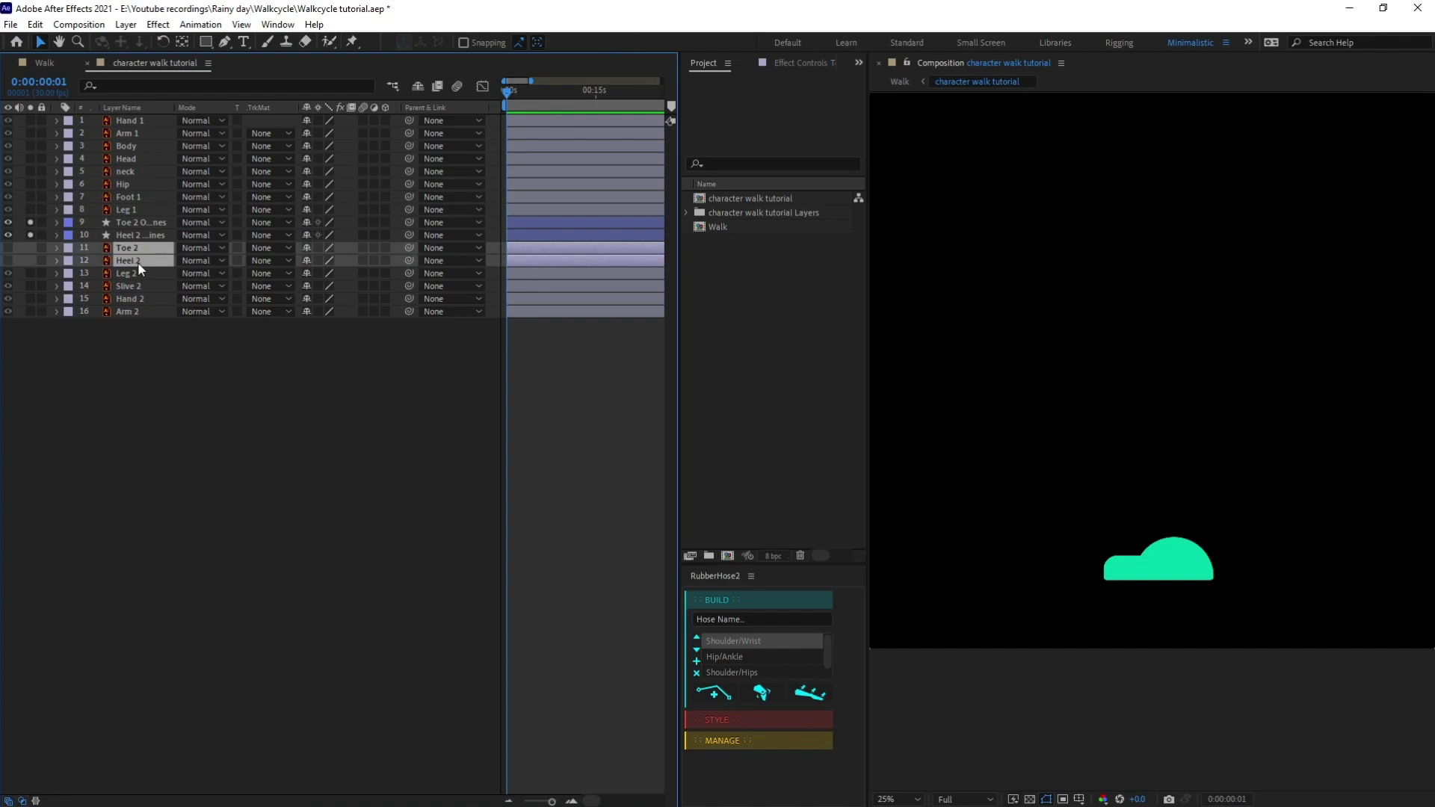
key(Delete)
Rename the two outline shape layers as Heel 2 and Toe 2
click(141, 235)
key(Return)
key(Return)
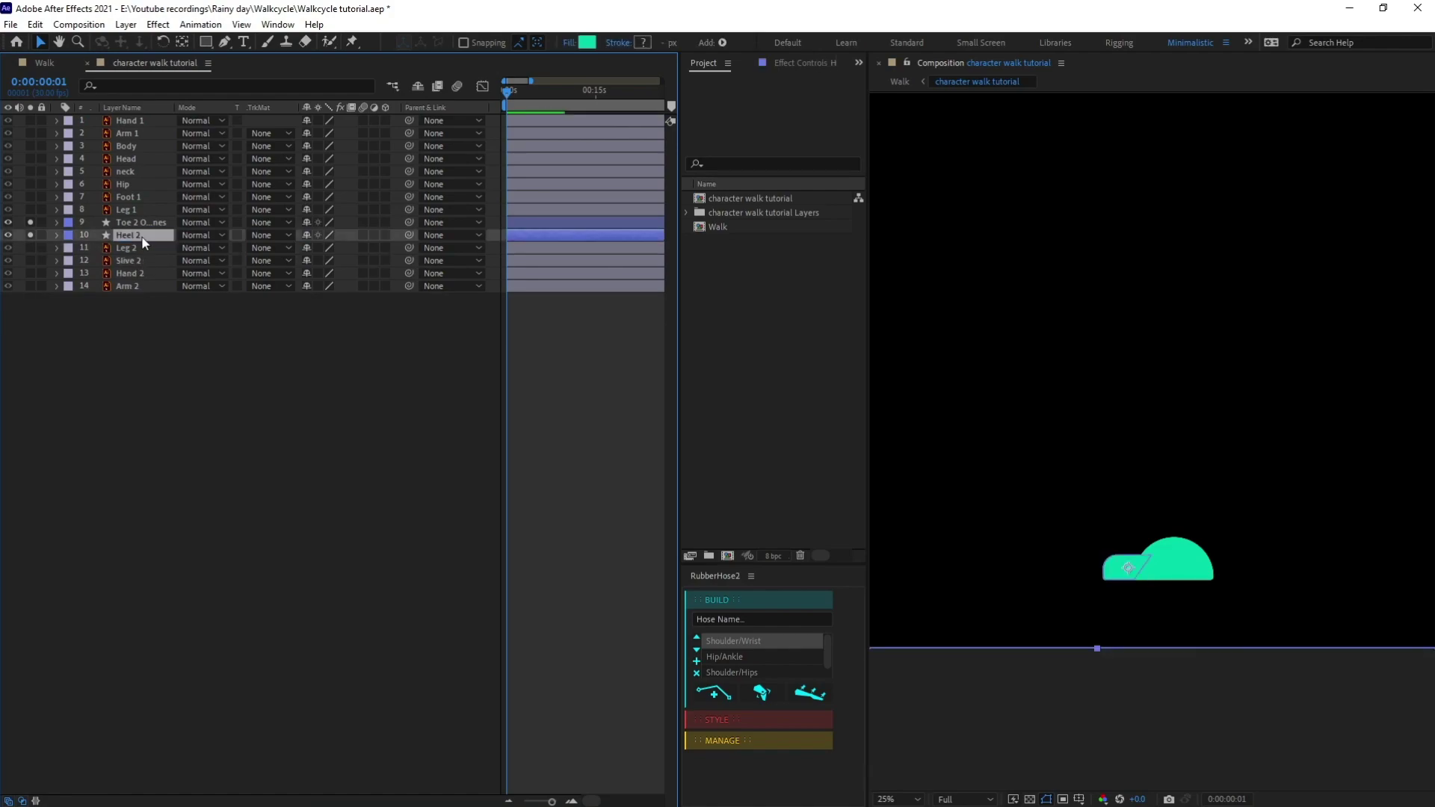
key(ctrl+Up)
key(Return)
text(Toe 2)
key(Return)
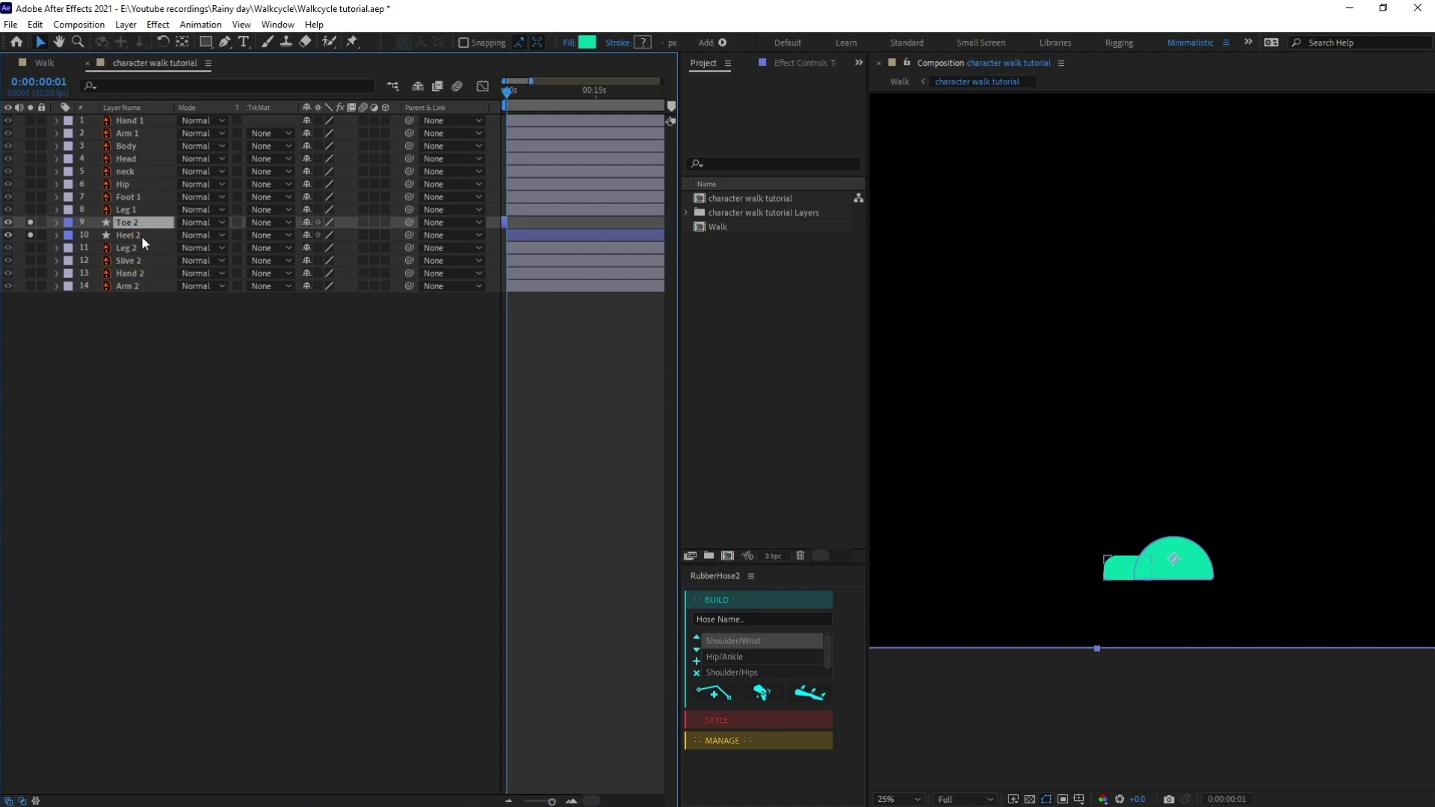
Examine the shape group contents of the Toe 2 and Heel 2 layers
click(57, 222)
click(67, 235)
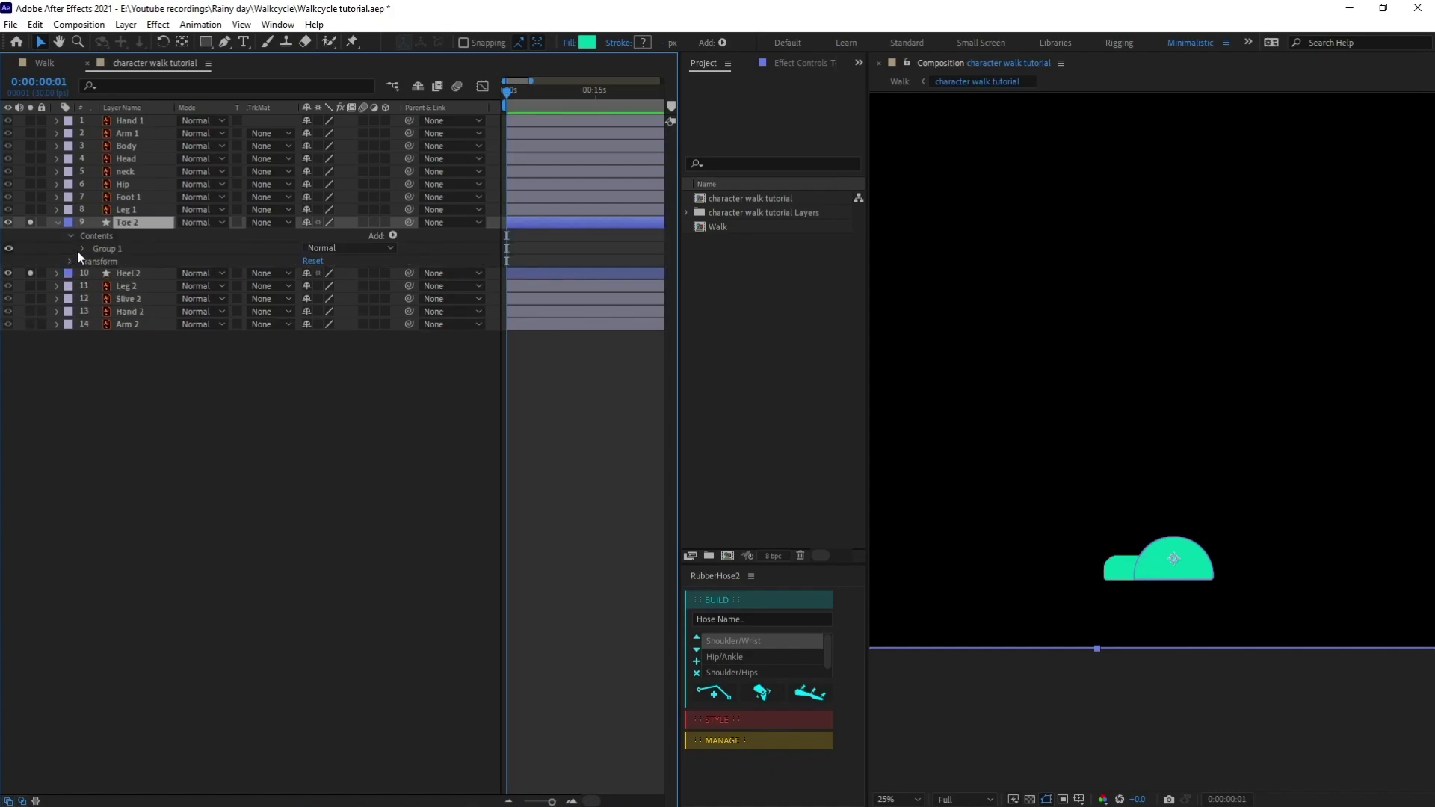
click(83, 248)
click(57, 311)
click(82, 337)
click(119, 363)
shift+click(120, 376)
key(Delete)
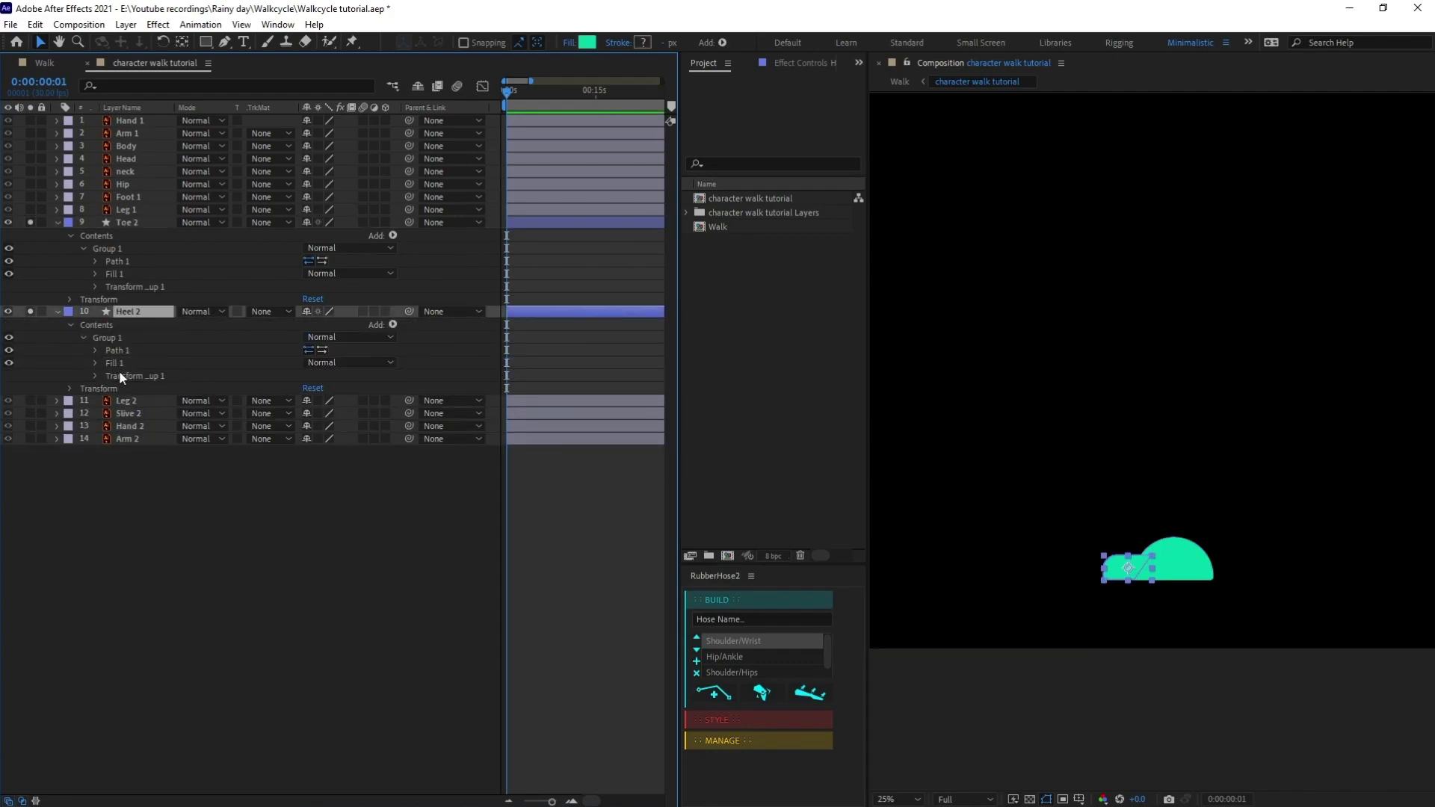
click(58, 311)
Move the Toe 2 layer's anchor point to the lower-left corner of its dome shape
click(127, 222)
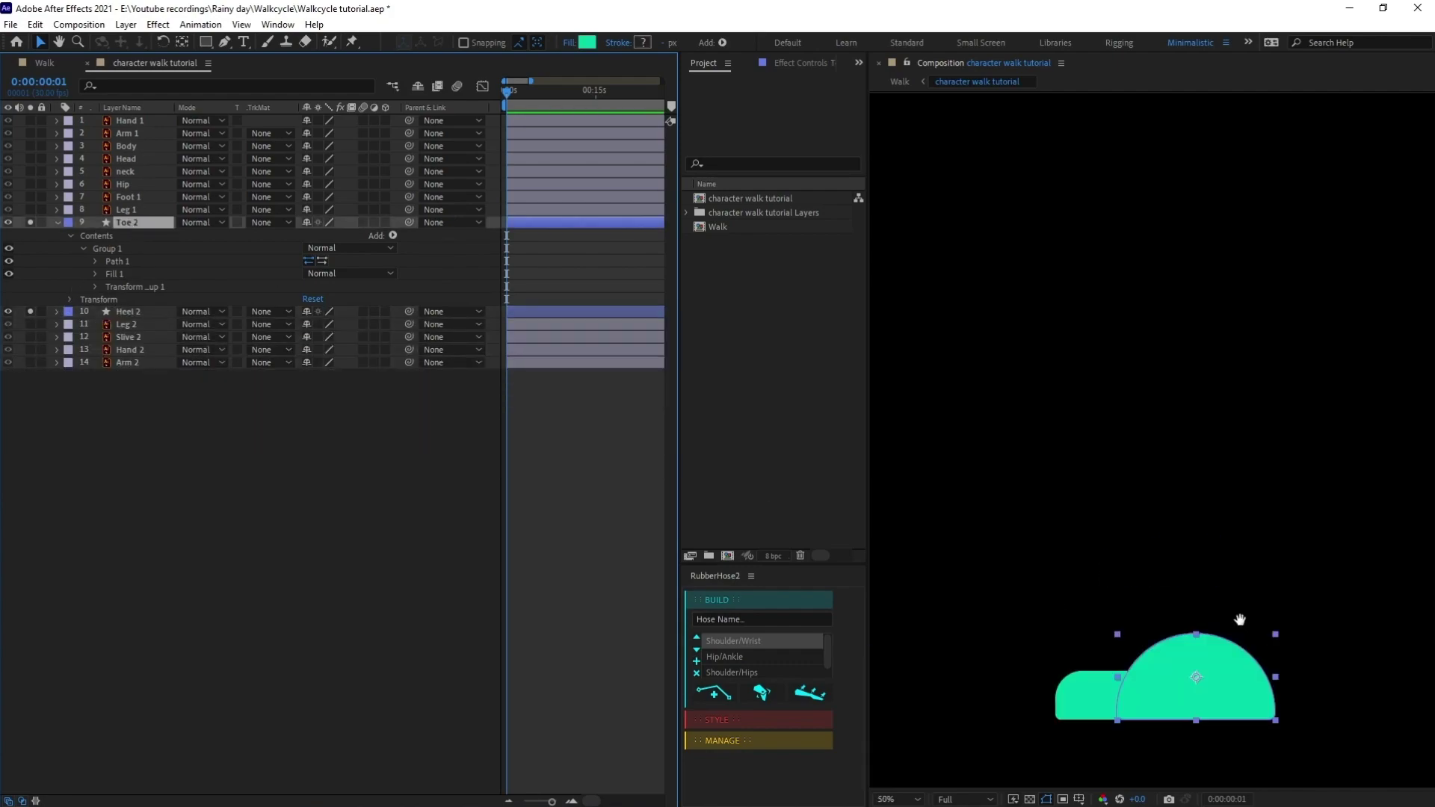
scroll(1170, 581, up, 4)
key(h)
drag(1170, 581, 1165, 576)
key(v)
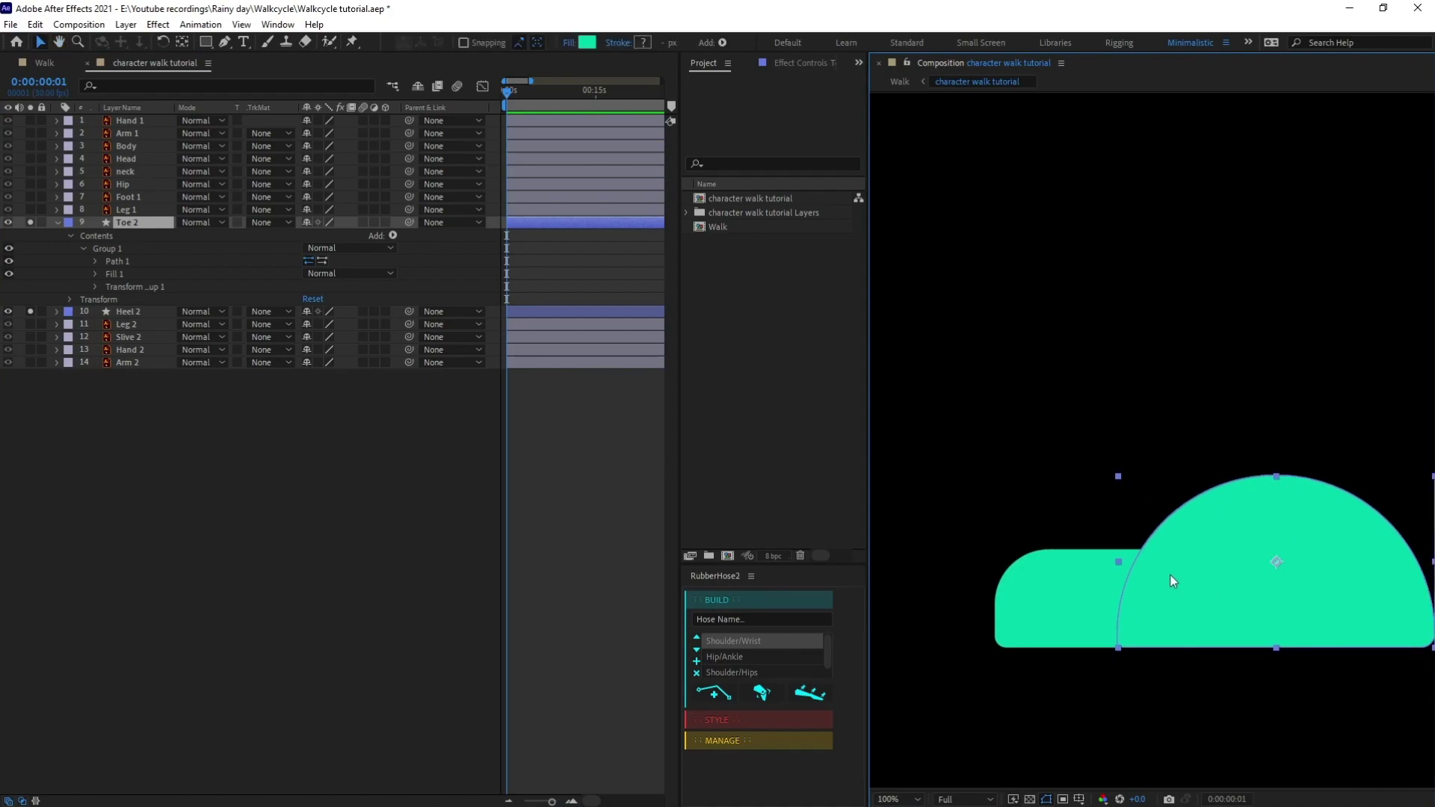
key(y)
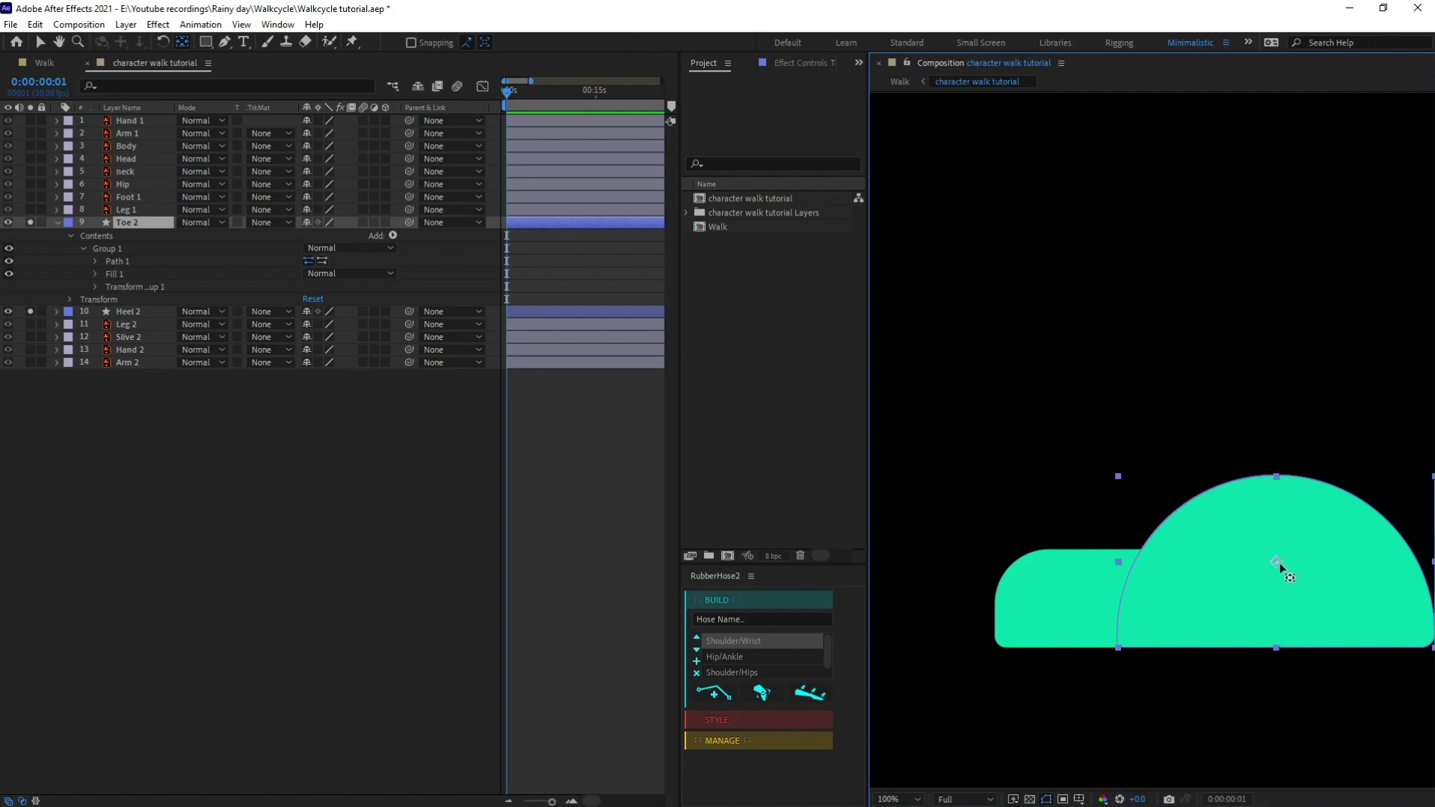
drag(1274, 562, 1116, 642)
Move the Heel 2 layer's anchor point to the middle of its bottom edge
click(127, 311)
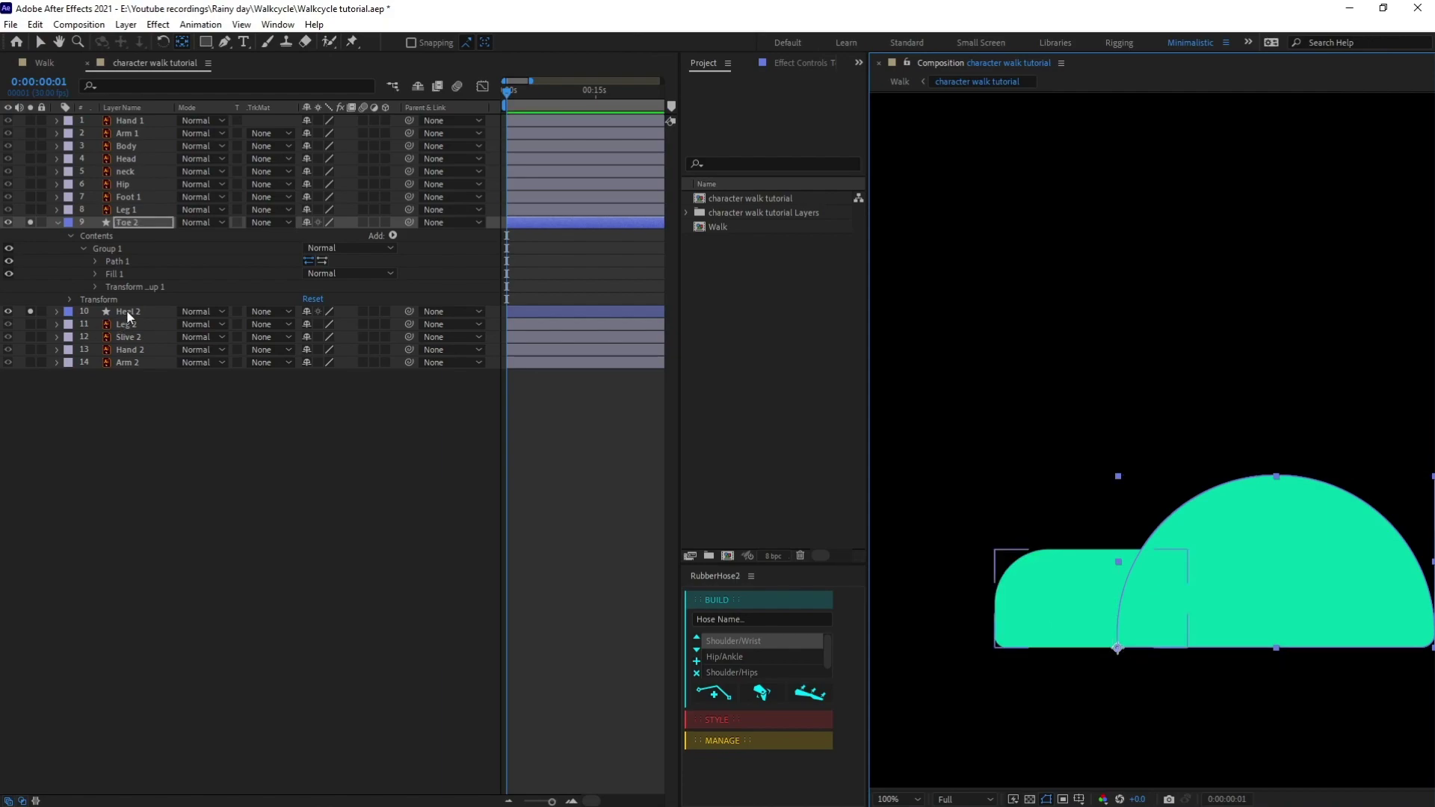
drag(1092, 598, 1092, 647)
scroll(1092, 647, up, 4)
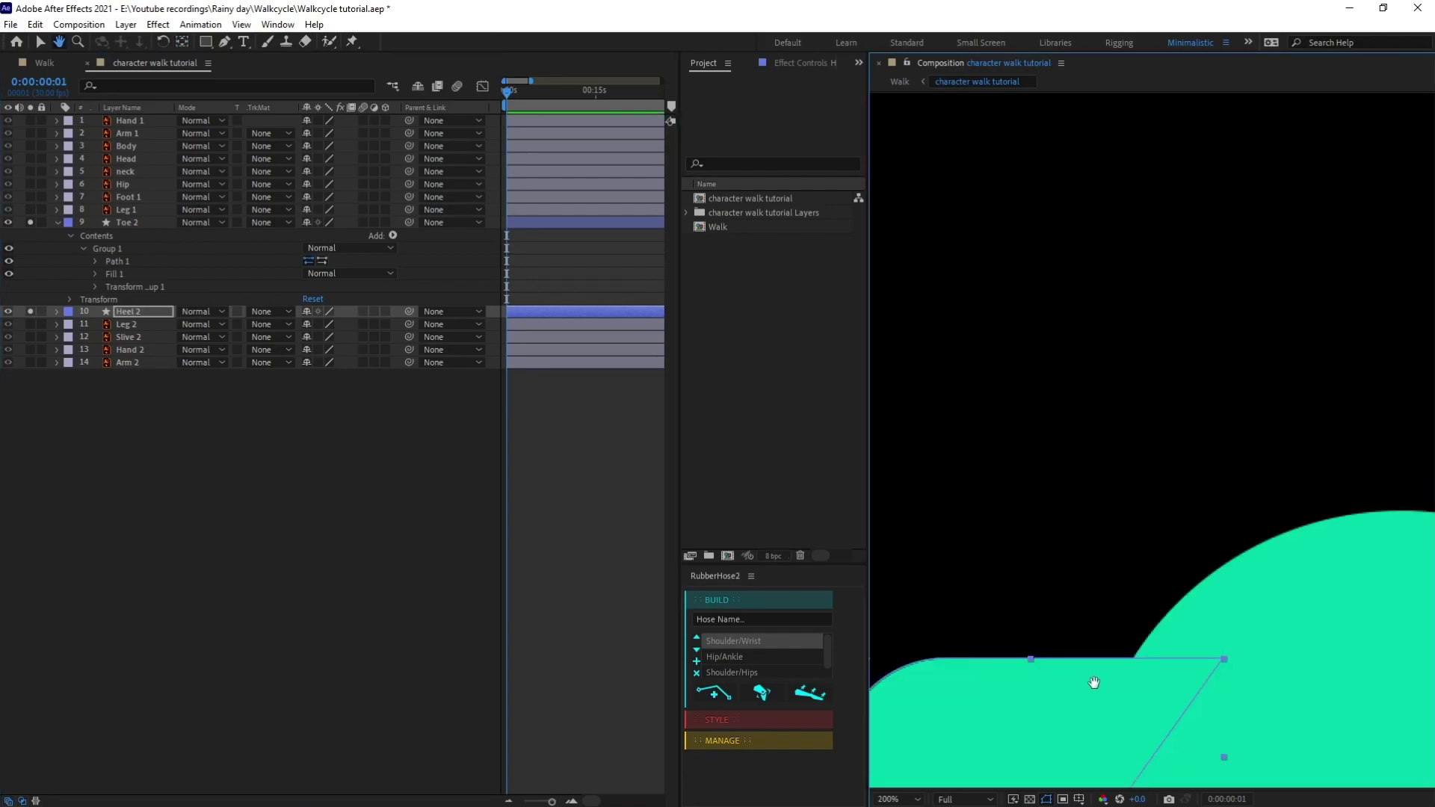
scroll(1056, 618, down, 4)
drag(1111, 557, 1020, 688)
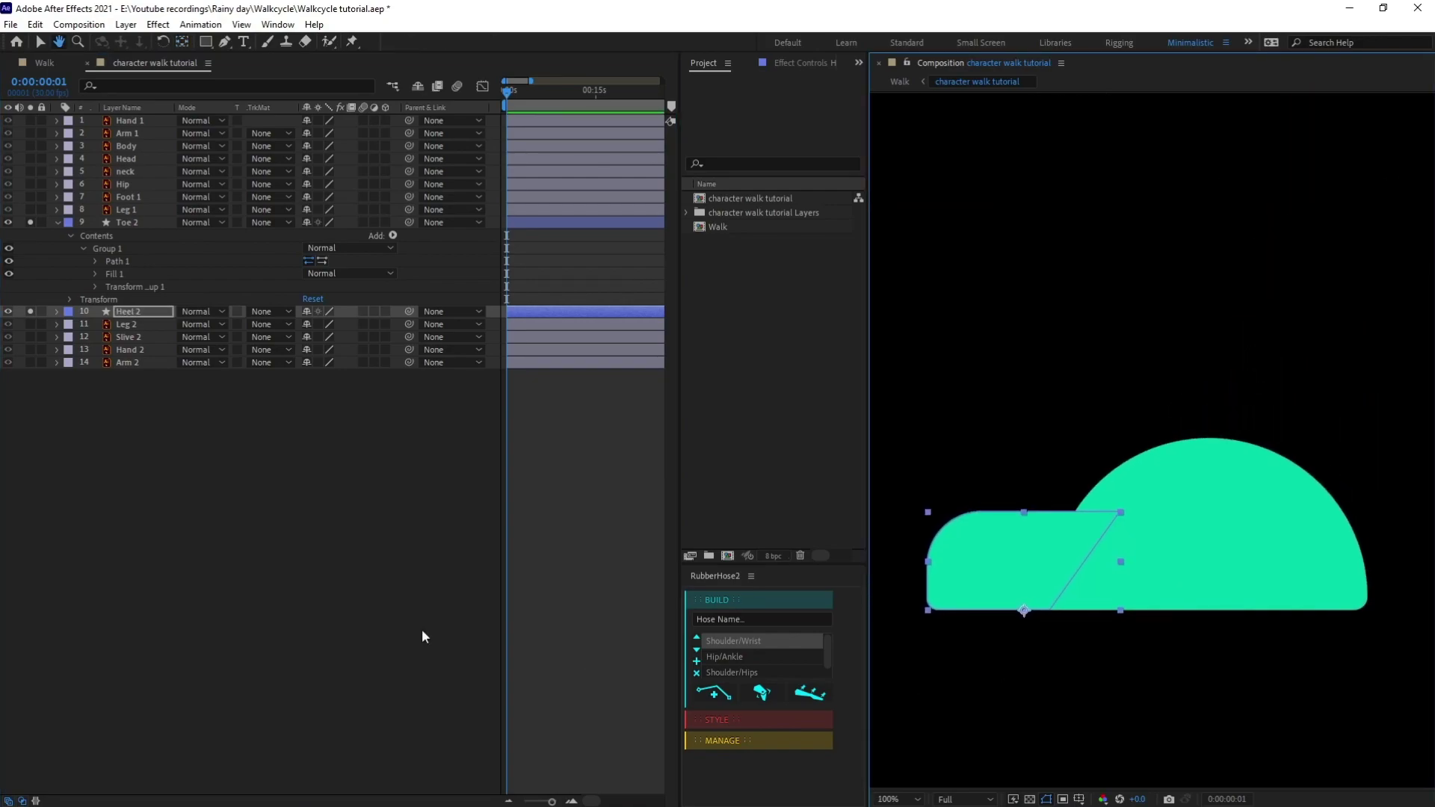
Turn off solo for Toe 2 and Heel 2, and parent Toe 2 to Heel 2
click(329, 632)
drag(30, 223, 29, 326)
scroll(1092, 330, down, 2)
click(127, 222)
drag(409, 222, 139, 311)
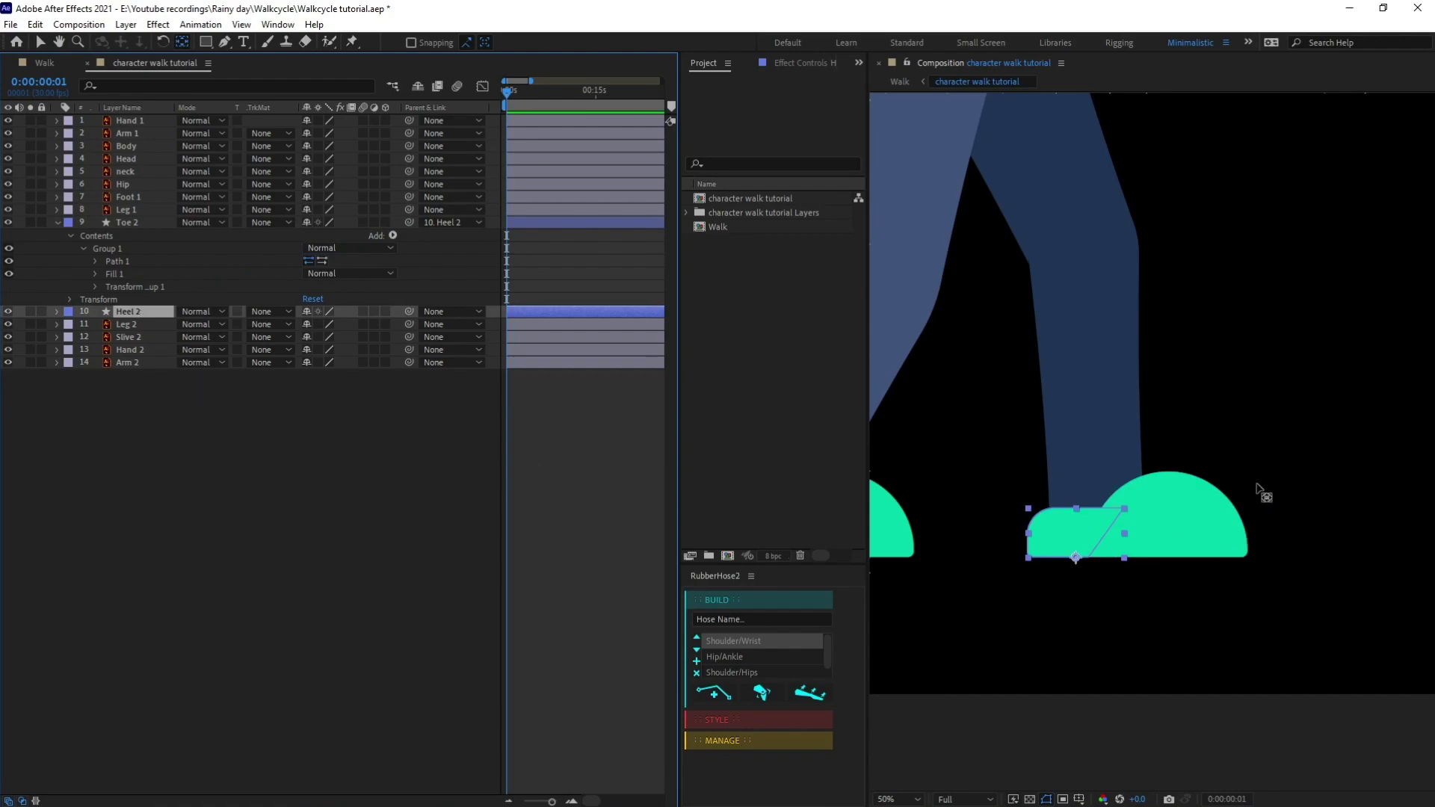
Show the rulers and place a horizontal guide along the sole of the Heel 2 foot
key(ctrl+r)
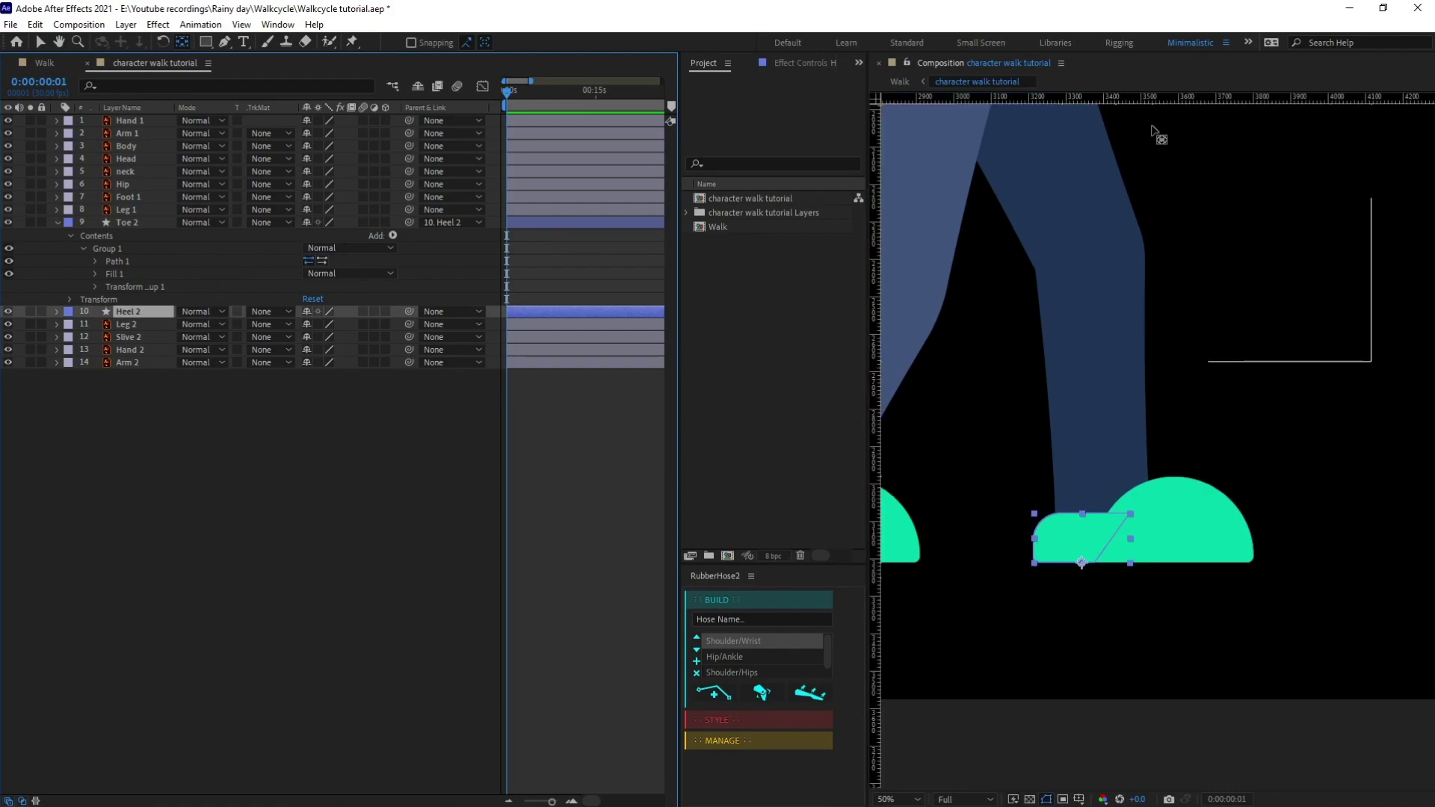
key(v)
drag(1157, 99, 1151, 560)
key(period)
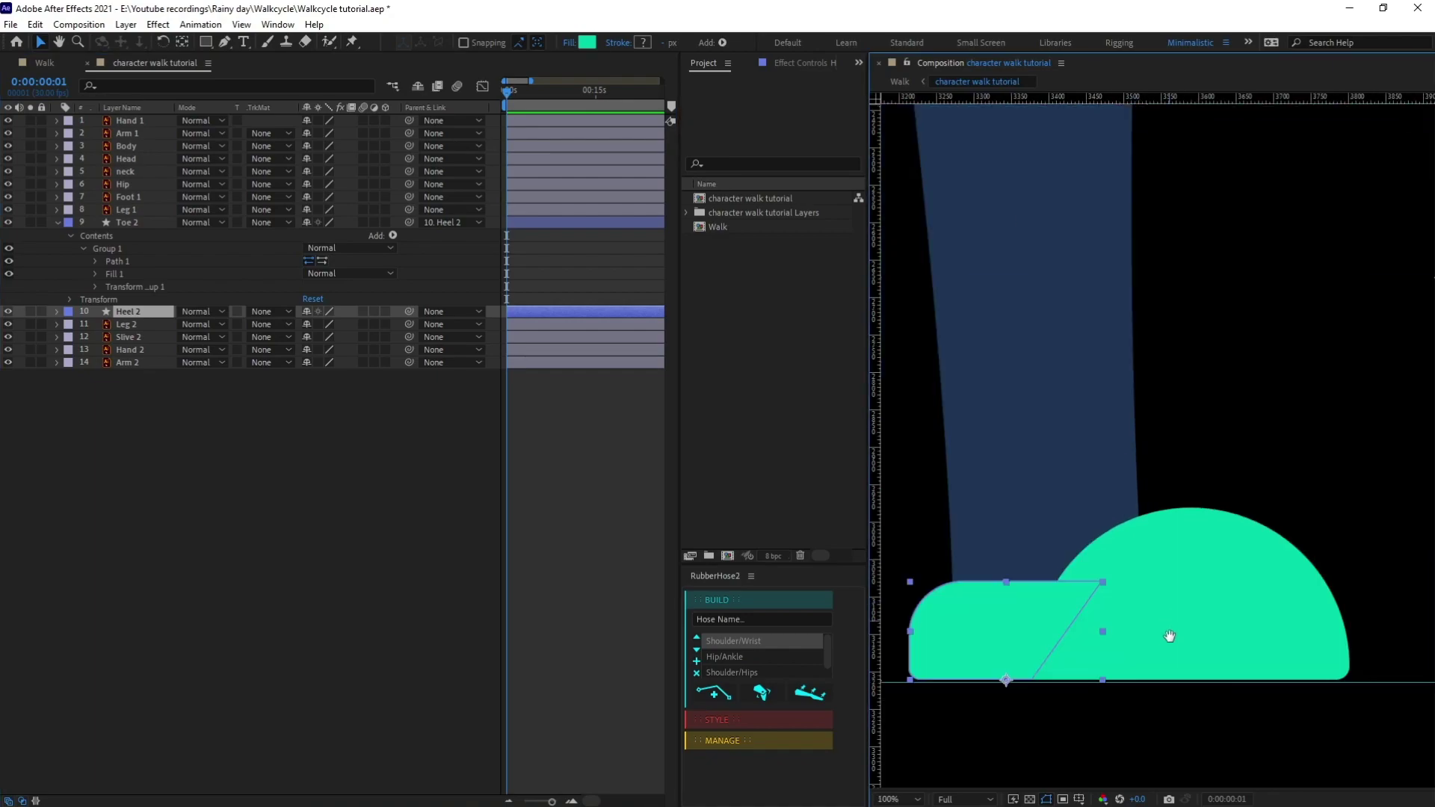
key(period)
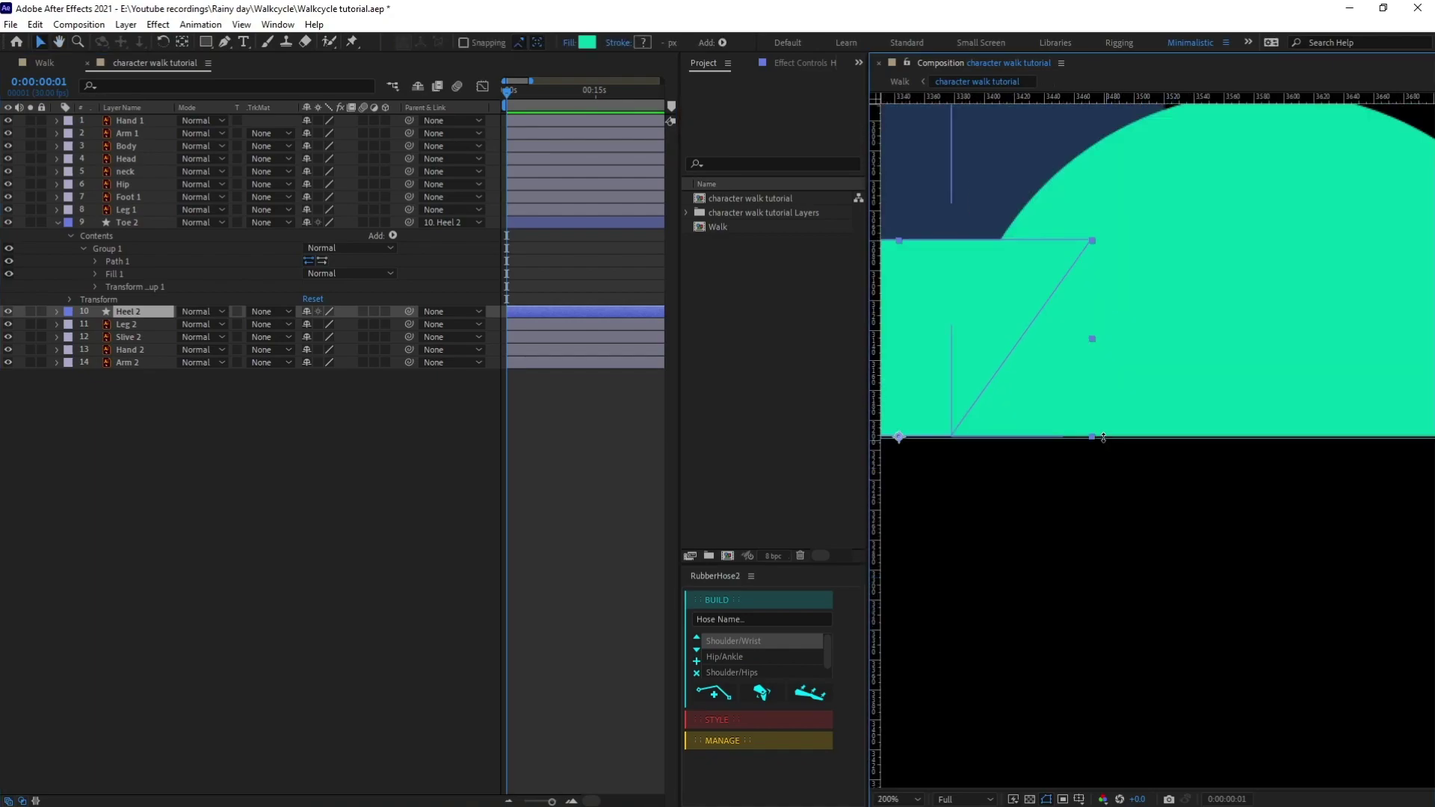
key(comma)
key(comma)
key(comma)
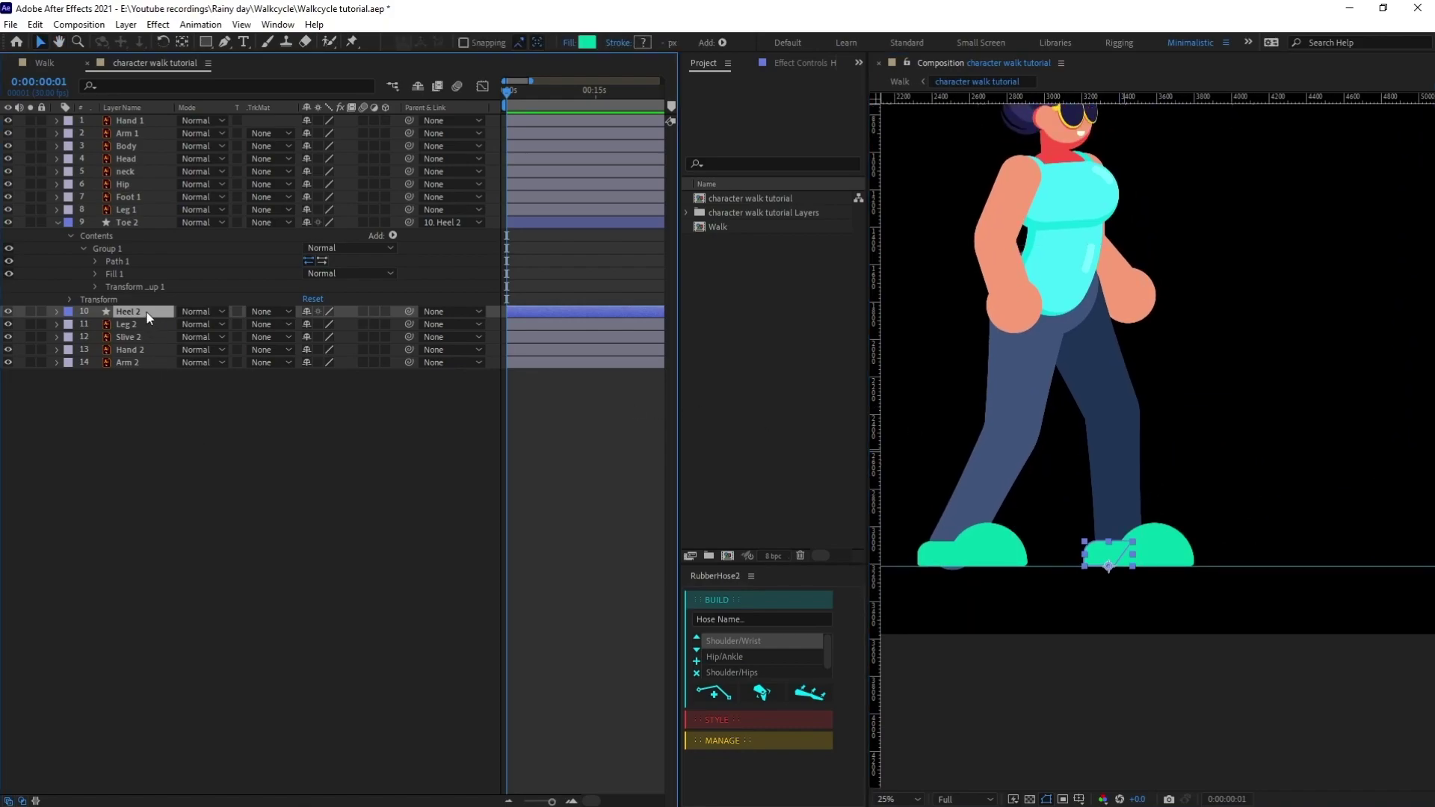
Keyframe Heel 2's Position at 0:00:00:01 and, 30 frames on, at 0:00:01:01 with the same value
key(p)
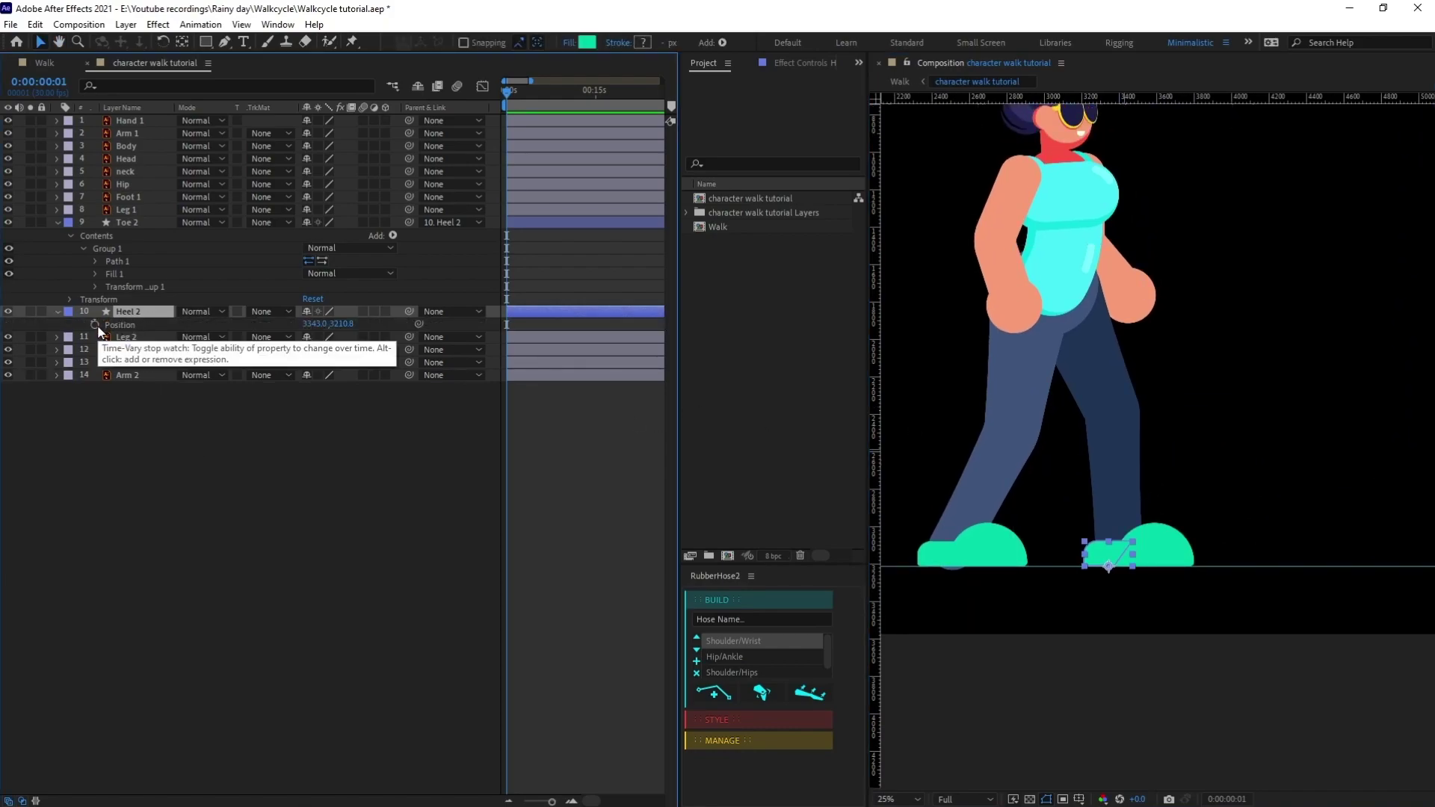
click(95, 325)
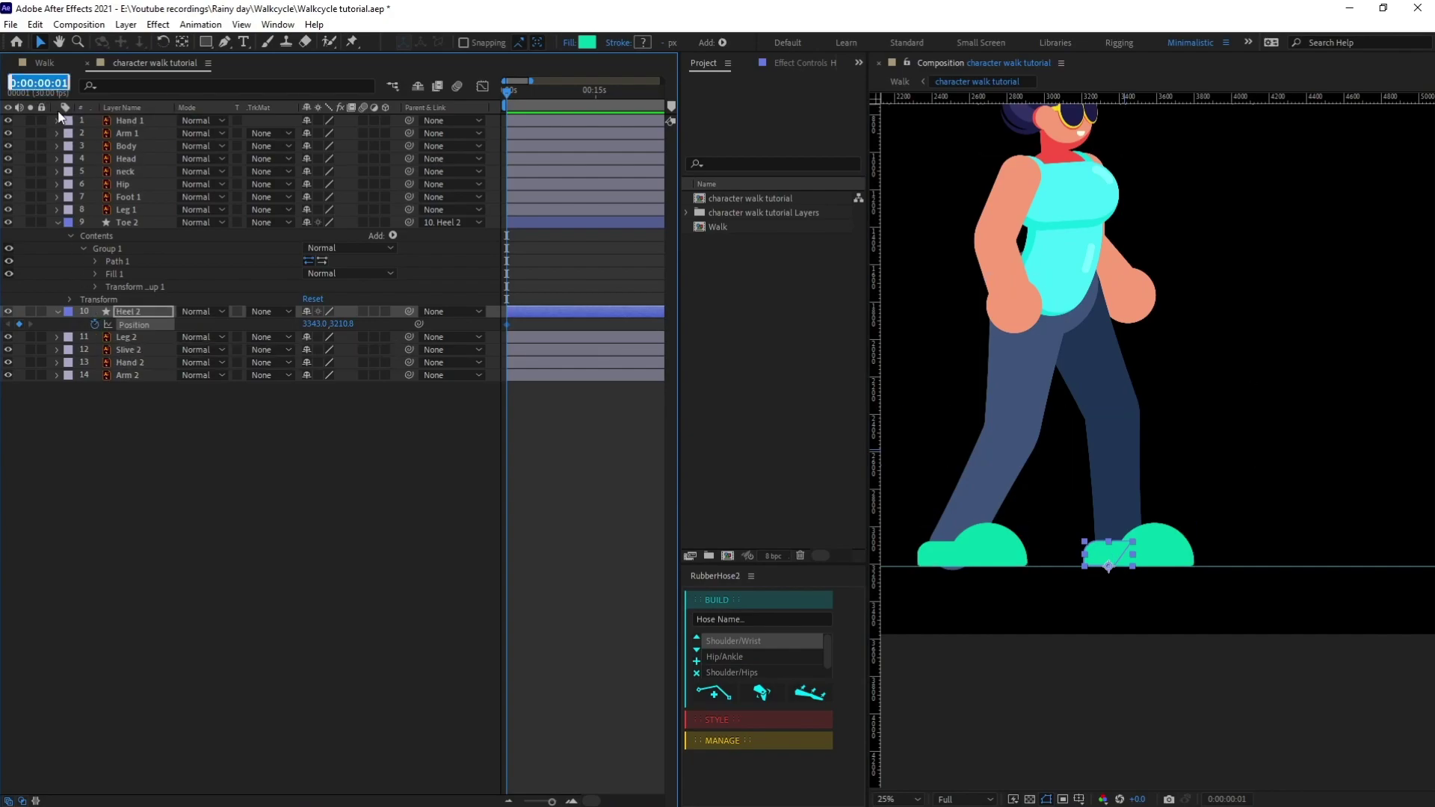
text(+30)
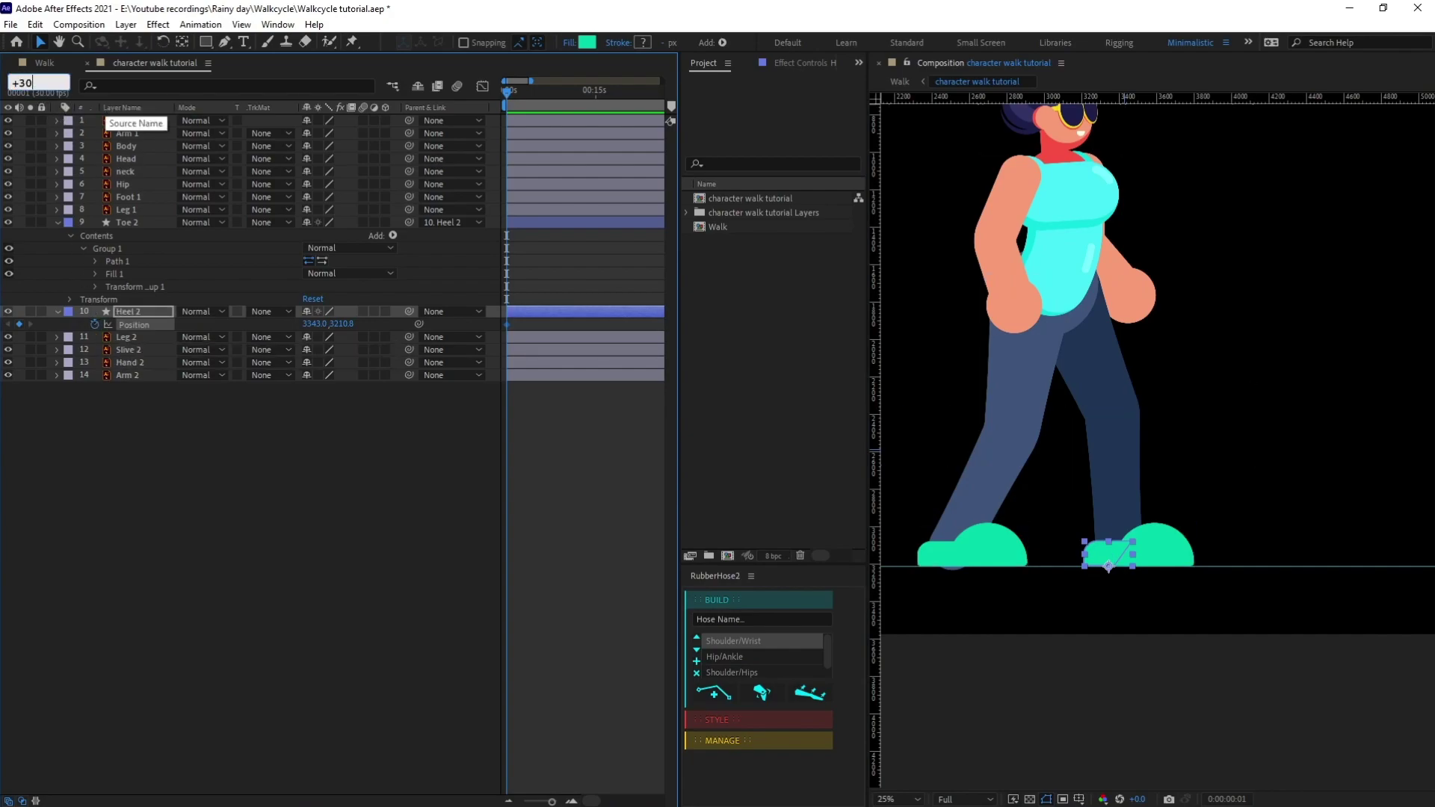
key(Return)
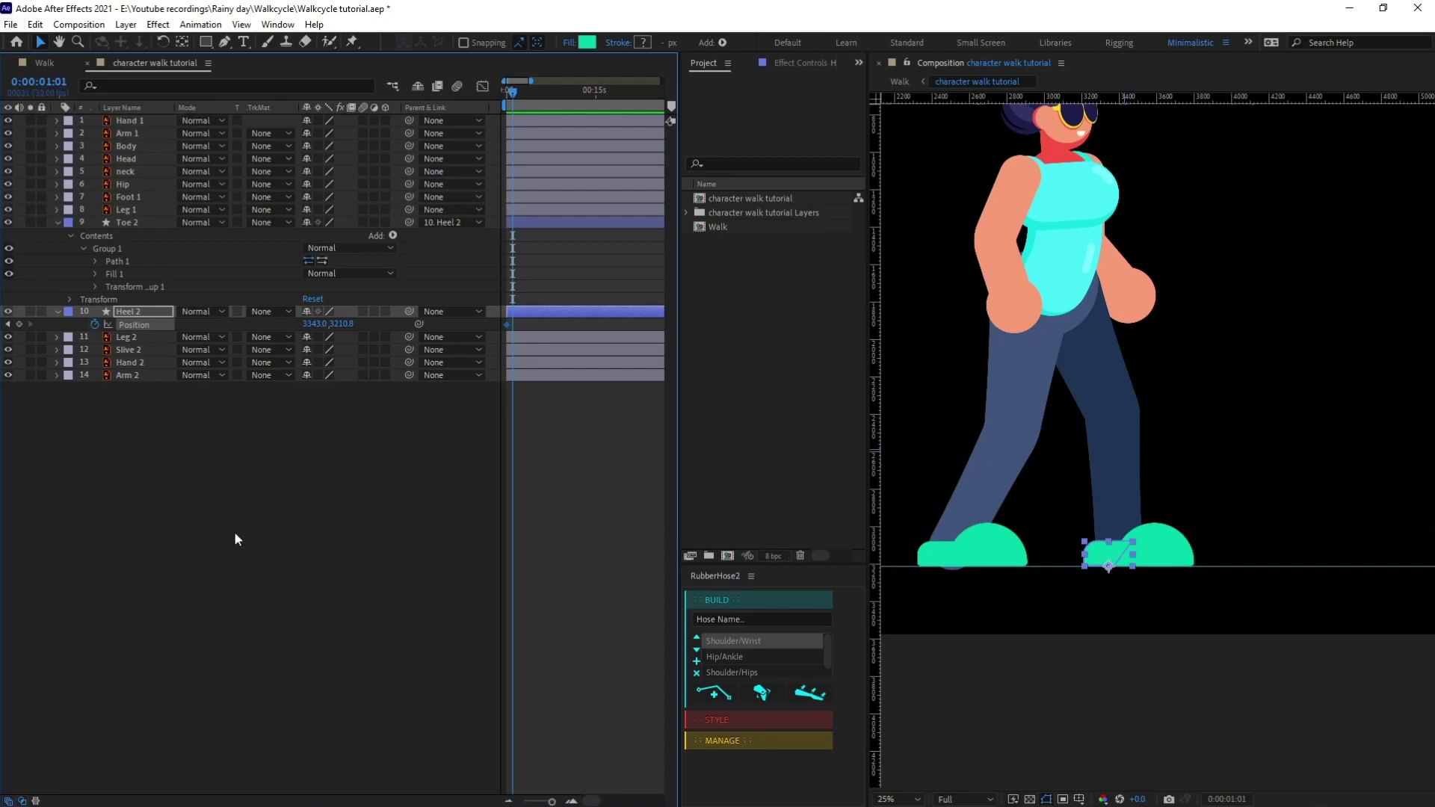
key(semicolon)
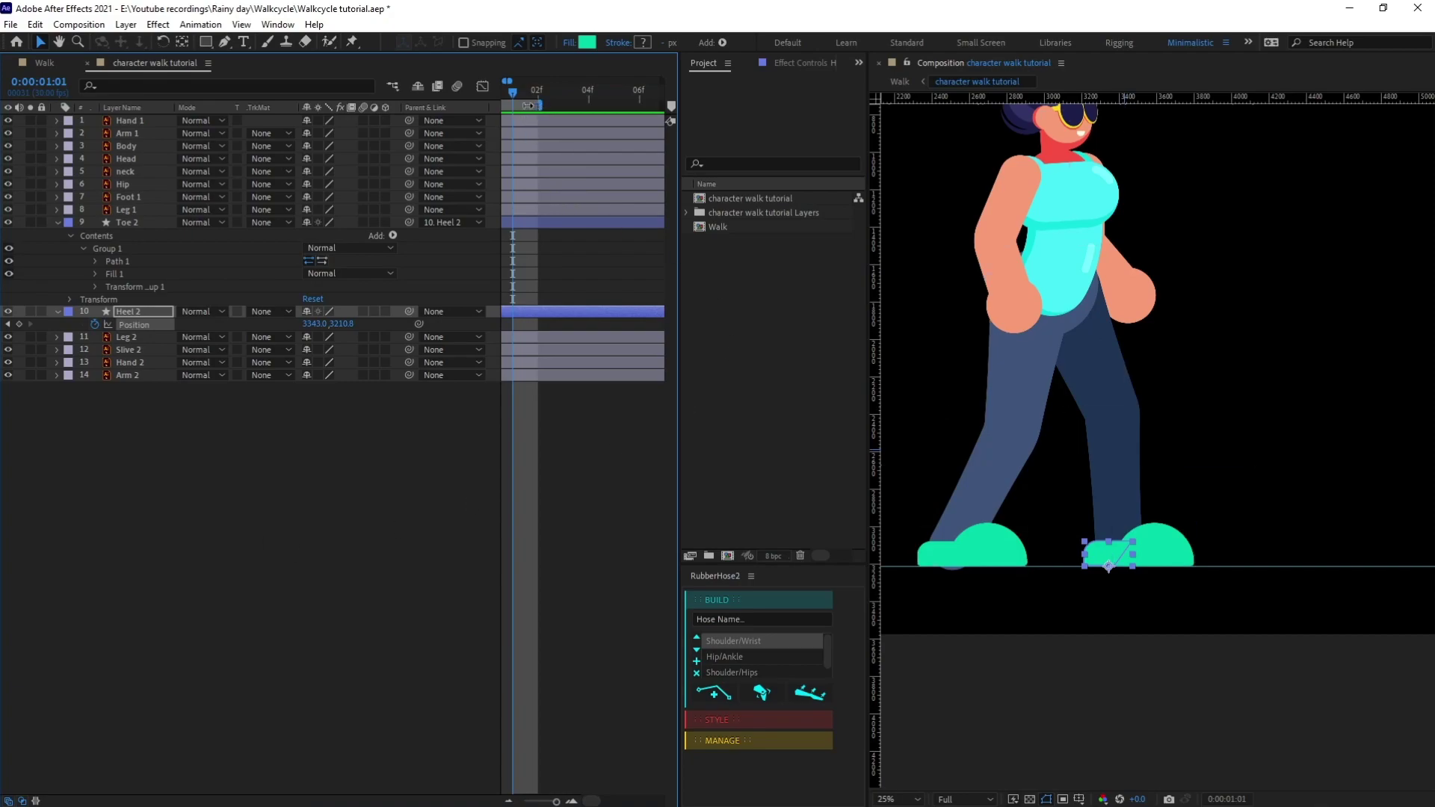
click(19, 324)
Shift Heel 2's first Position keyframe to 0:00:00:00
key(j)
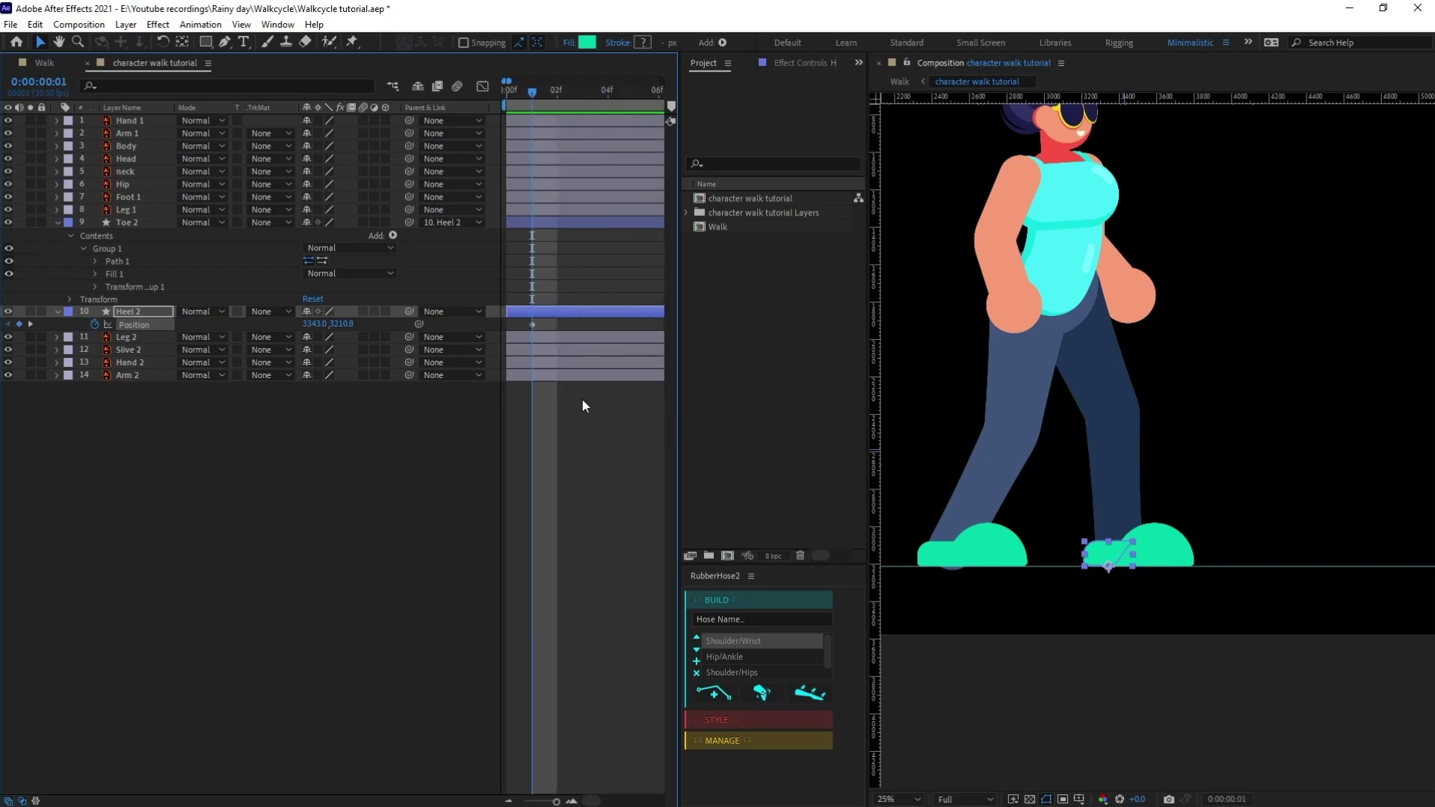
key(Home)
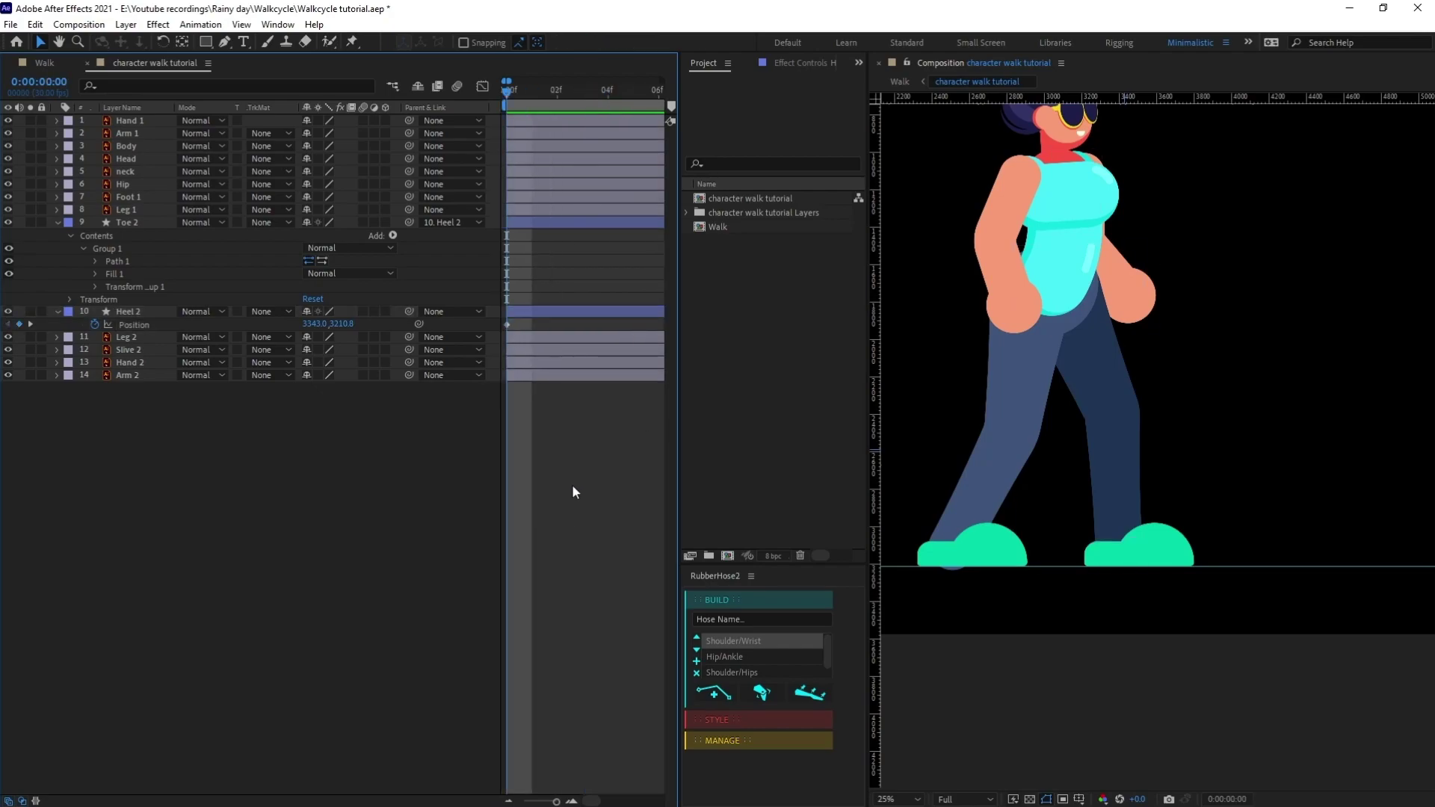
key(semicolon)
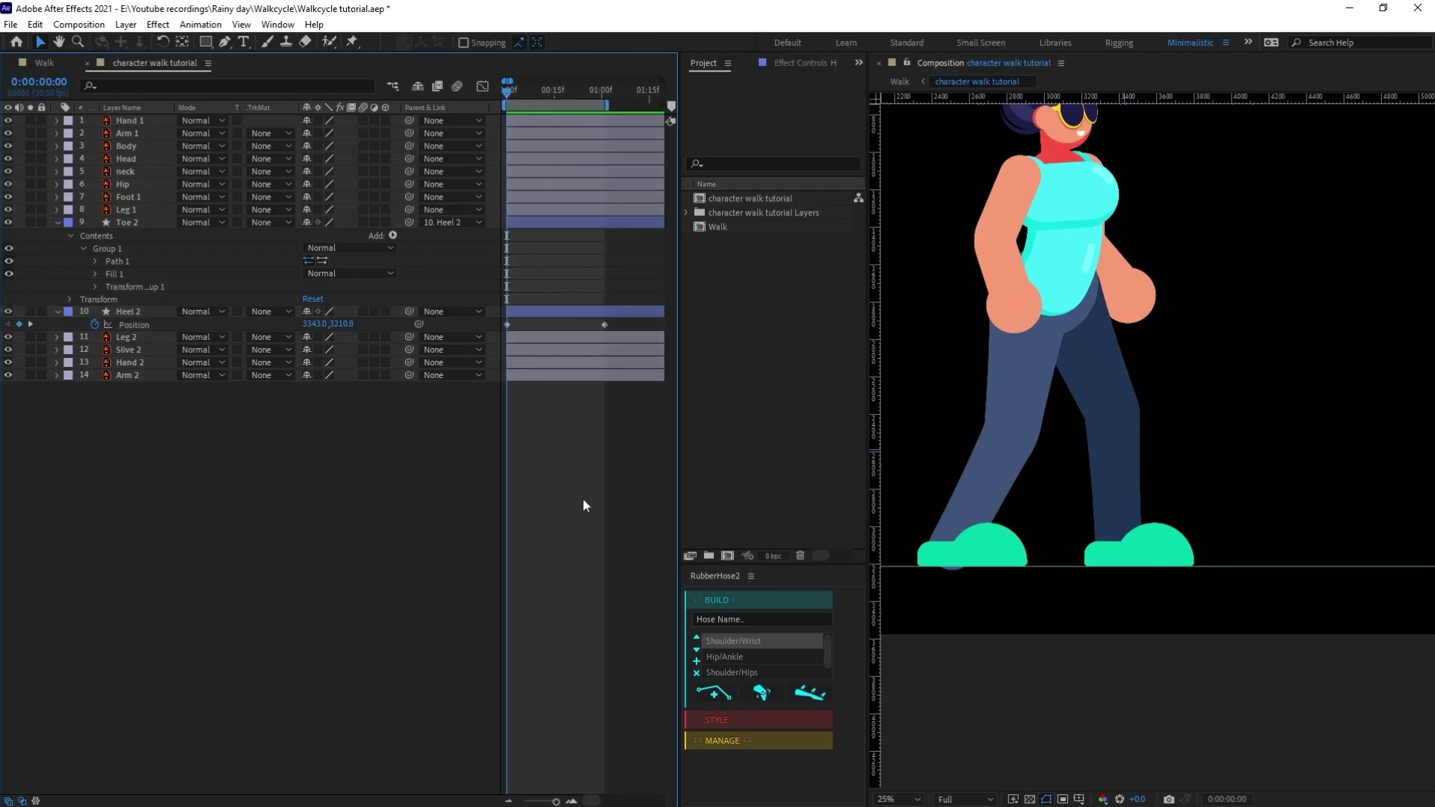
With both Position keyframes selected, move Heel 2 forward along the guide to about 3835, 3211
drag(619, 326, 513, 329)
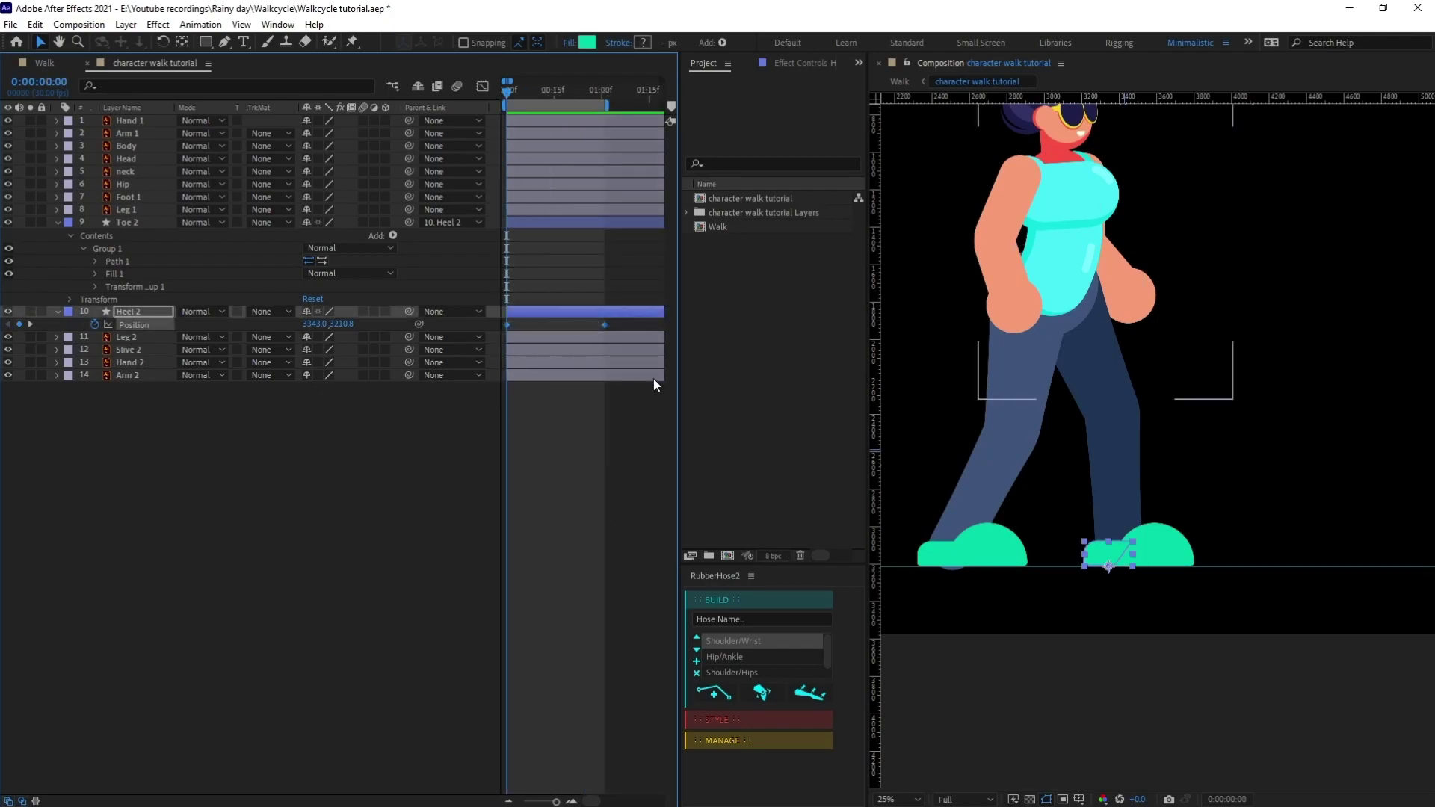
click(1106, 553)
drag(1107, 553, 1189, 553)
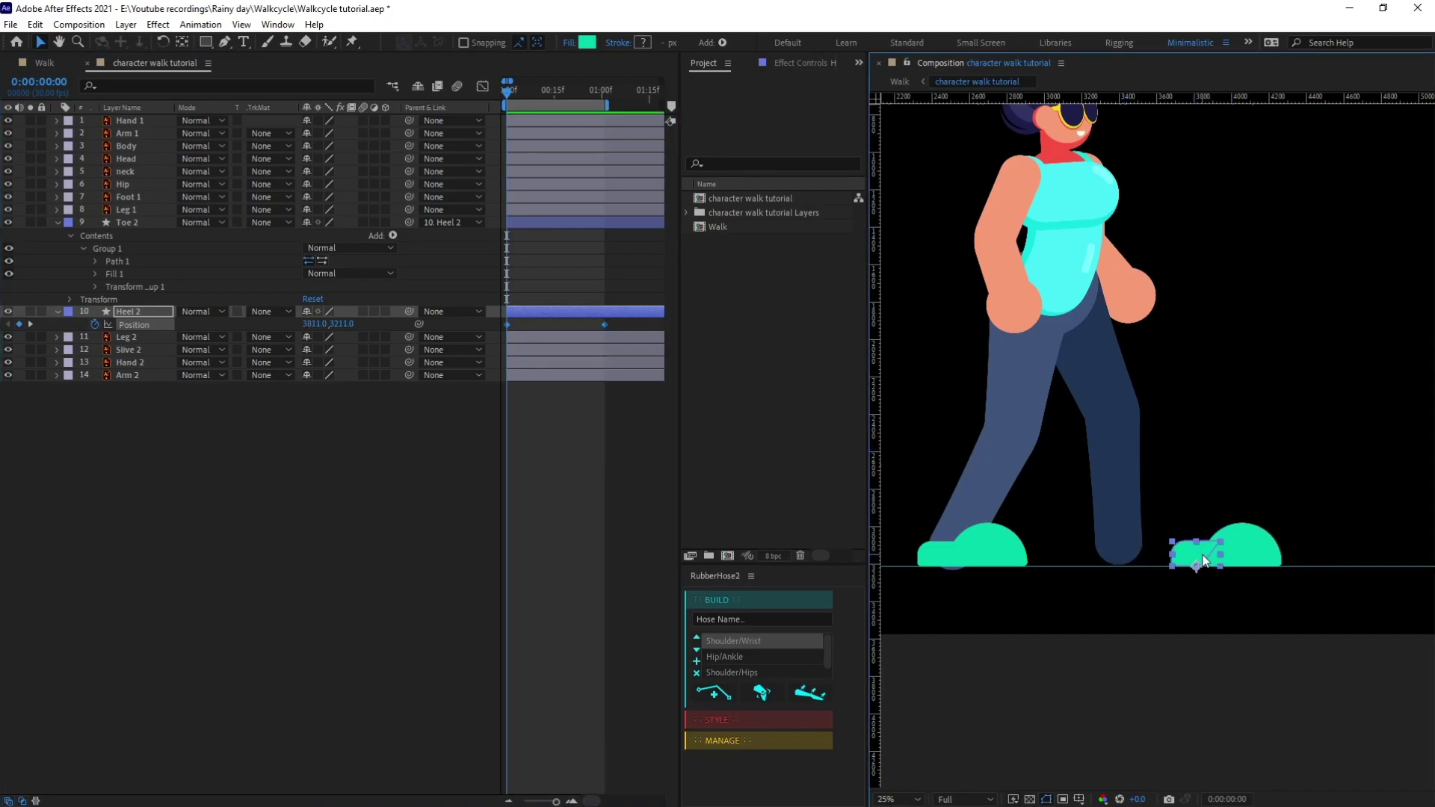
drag(1203, 560, 1208, 561)
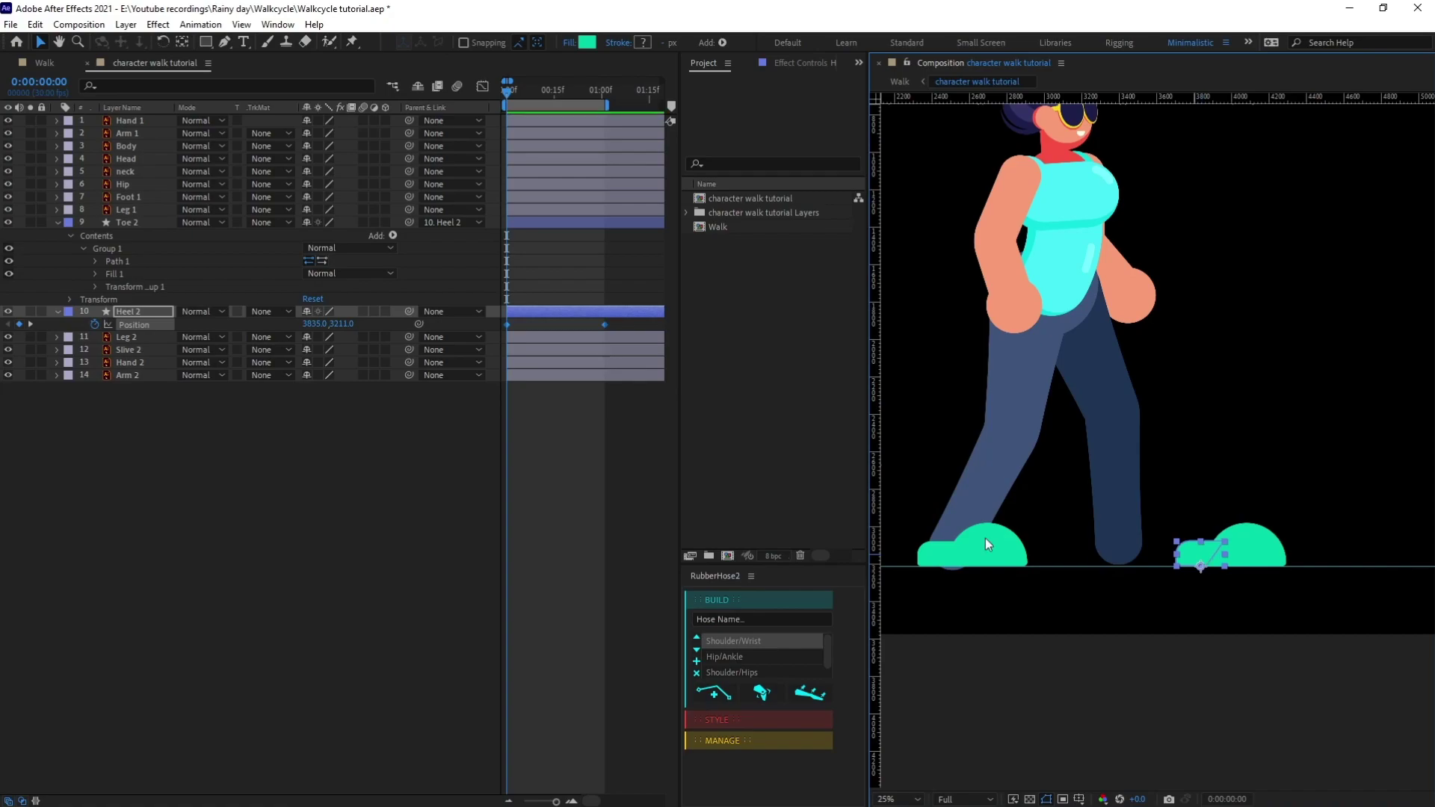
click(310, 499)
At 0:00:00:15, move Heel 2 backward along the guide to about 3119, 3211 to add a middle keyframe
click(27, 90)
text(+)
text(15)
key(Return)
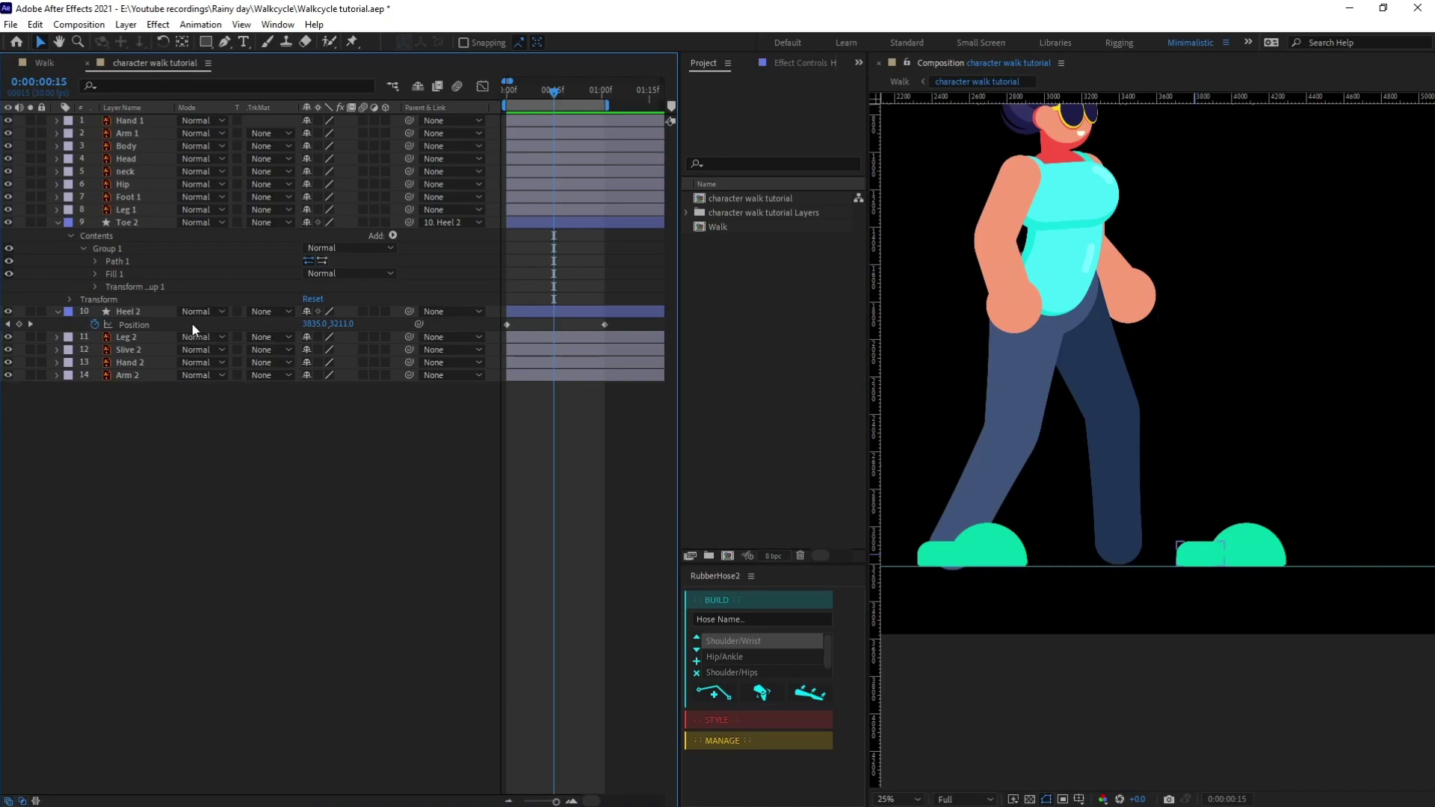
click(133, 313)
drag(1211, 557, 1074, 559)
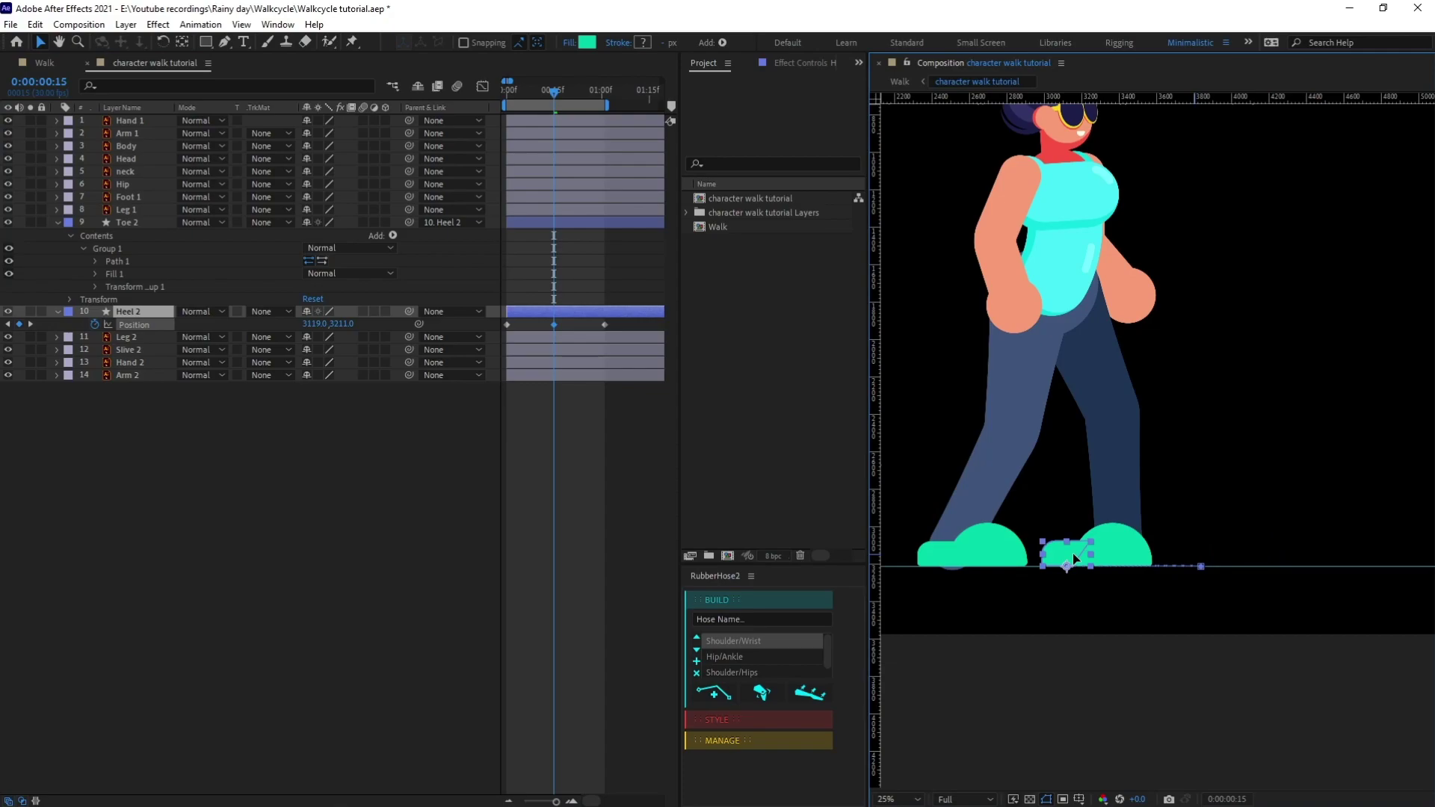
Apply Easy Ease to all three Heel 2 Position keyframes and preview the foot's slide
drag(615, 321, 456, 333)
key(F9)
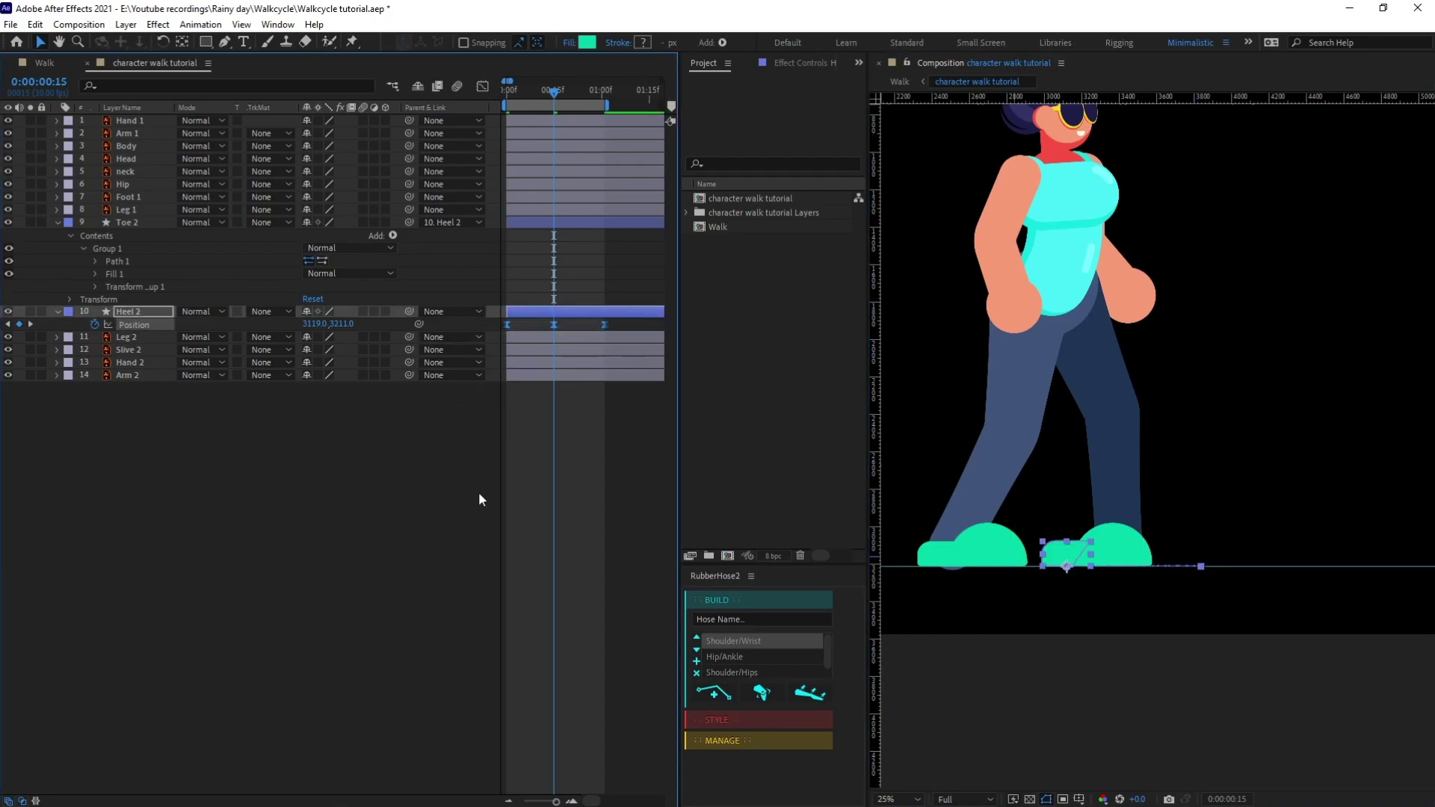
key(space)
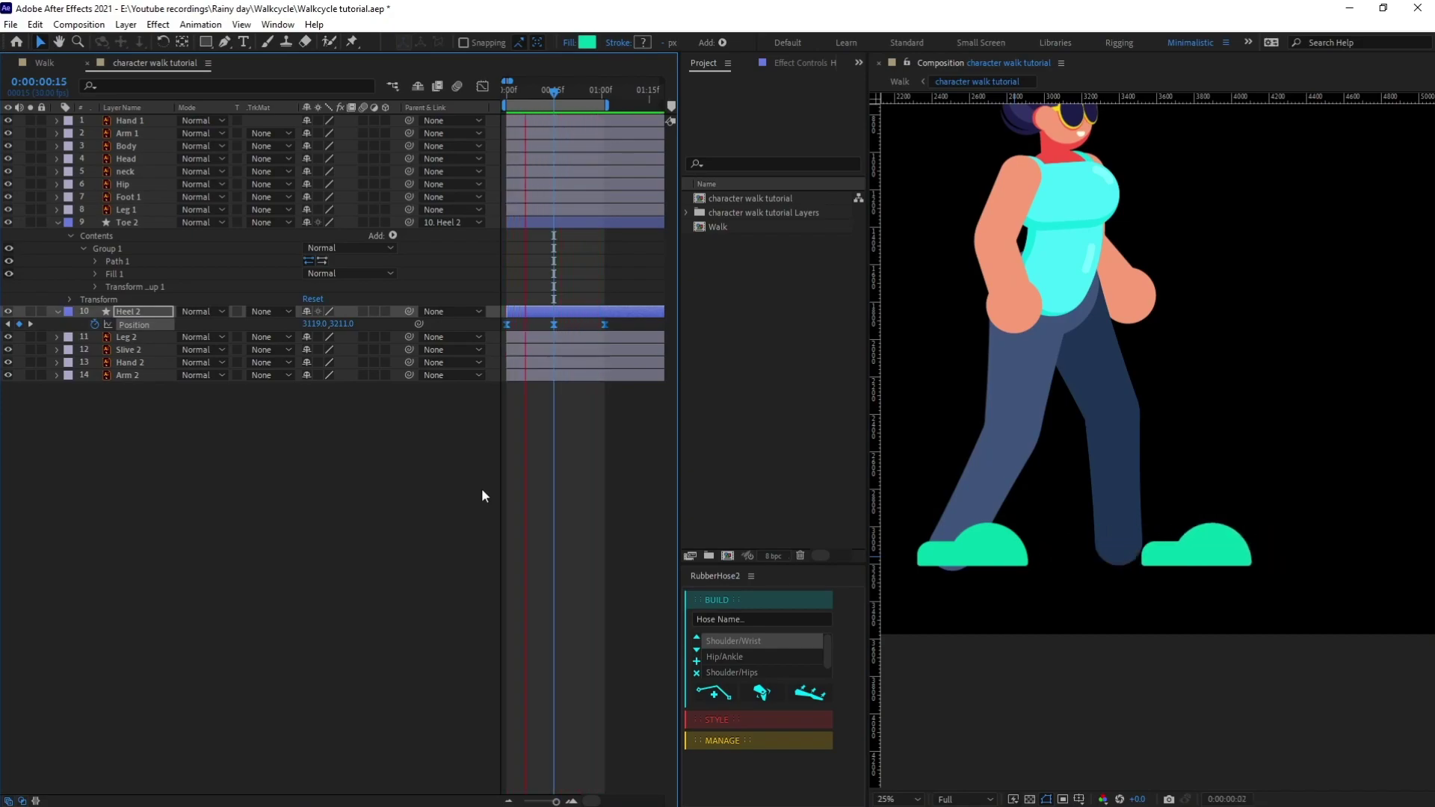
key(space)
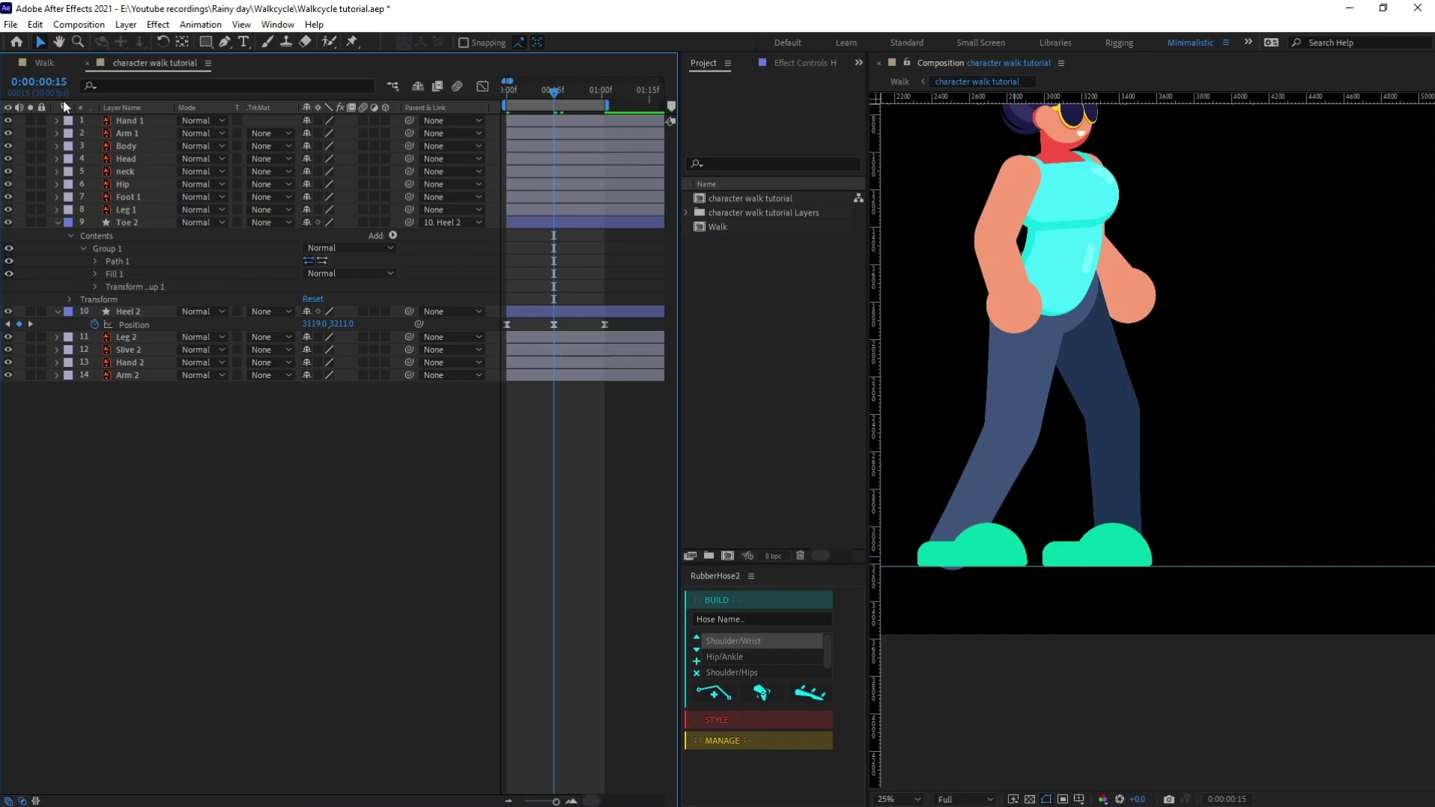
At 0:00:00:23, raise Heel 2 to about 3477, 3011 to add a lifted passing pose
click(40, 87)
text(+)
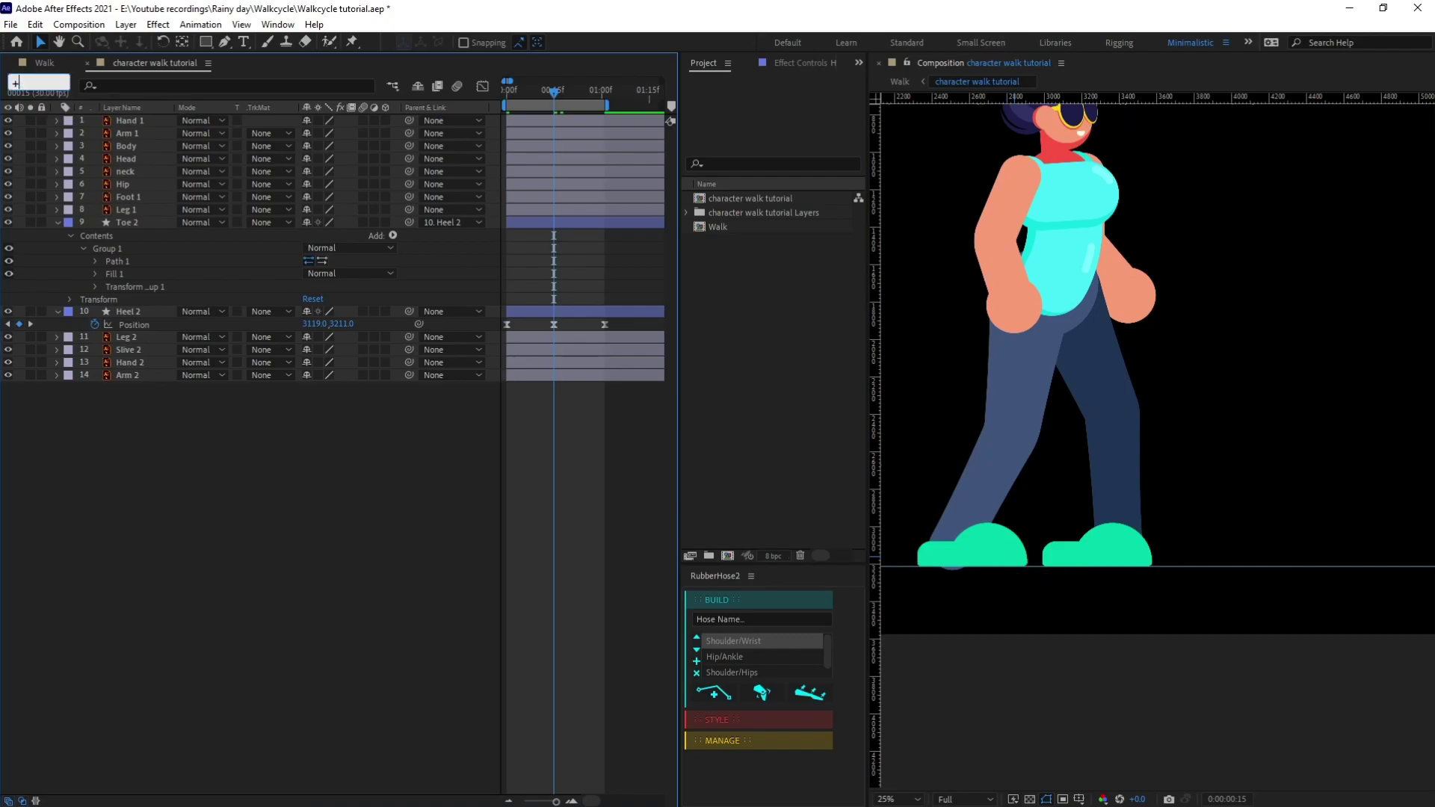
text(8)
key(Return)
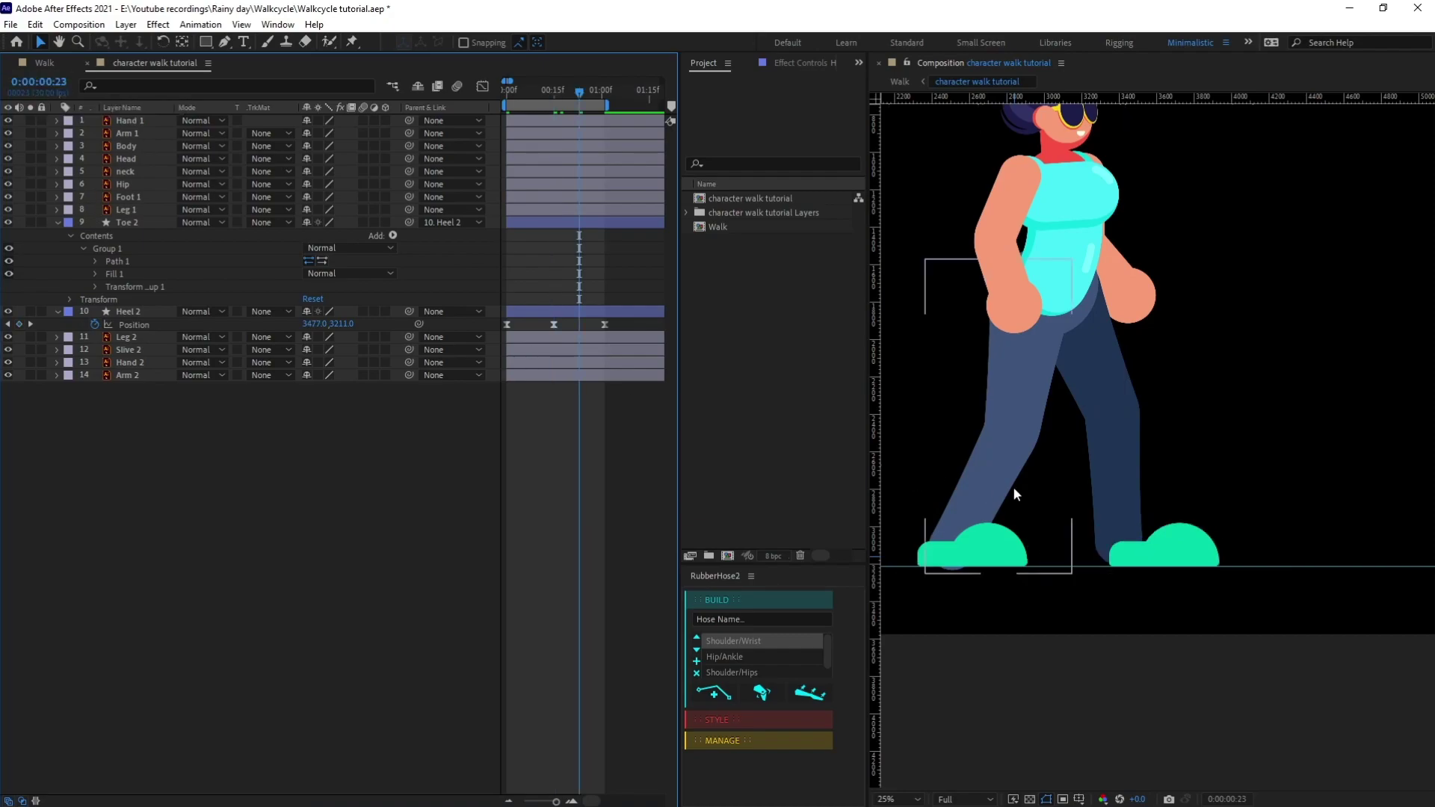
click(136, 311)
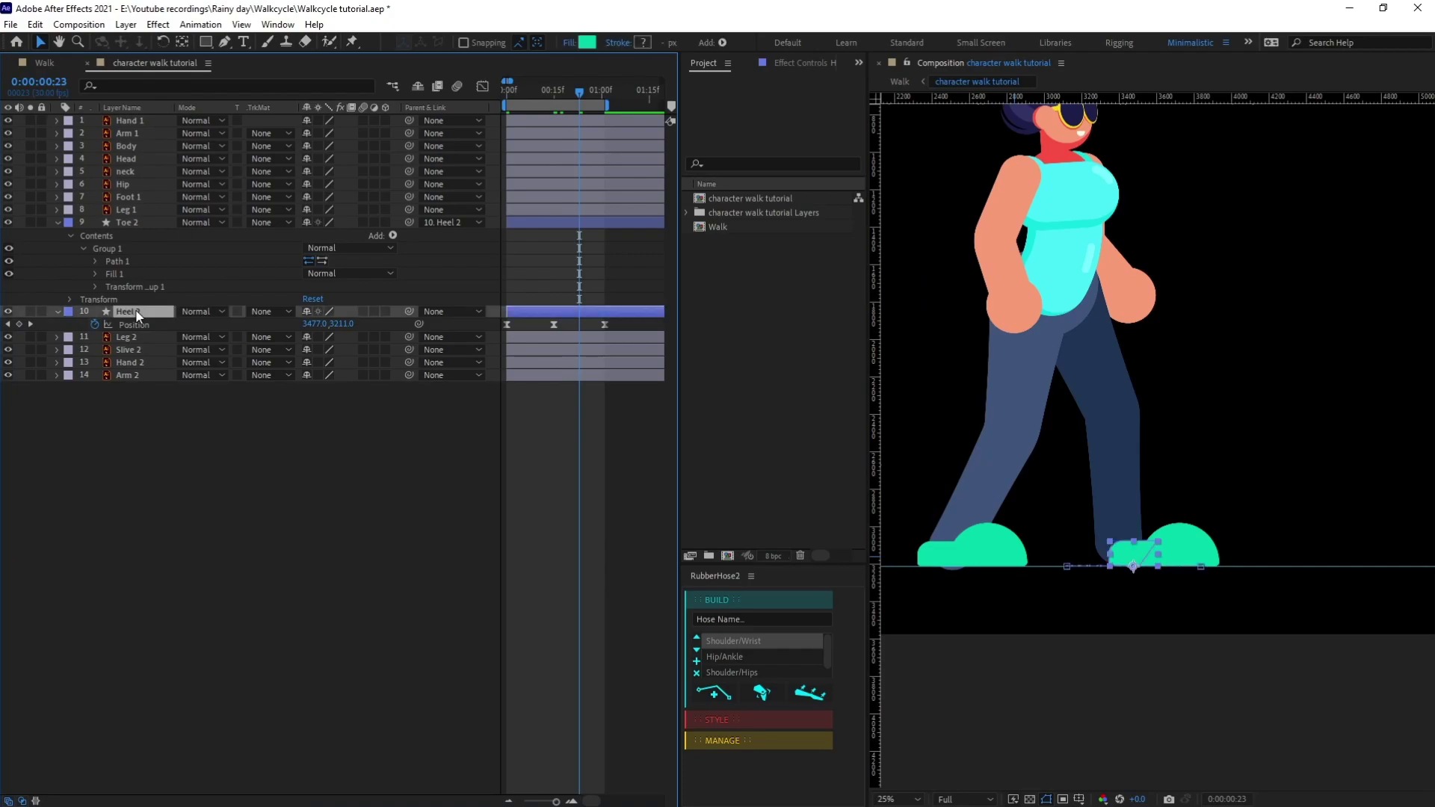
key(shift+Up)
key(shift+Up)
key(shift+Up)
key(shift+Up)
key(shift+Up)
key(shift+Up)
key(shift+Up)
key(shift+Up)
key(shift+Up)
key(shift+Up)
key(shift+Up)
key(shift+Up)
key(shift+Up)
key(shift+Up)
key(shift+Up)
key(shift+Up)
key(shift+Up)
key(shift+Up)
key(Up)
key(Up)
key(Up)
key(Up)
key(Up)
key(Up)
key(Up)
key(Up)
key(Up)
key(Up)
key(Up)
key(Up)
key(Up)
key(Up)
key(Up)
key(Up)
key(Up)
key(Up)
key(Up)
key(Up)
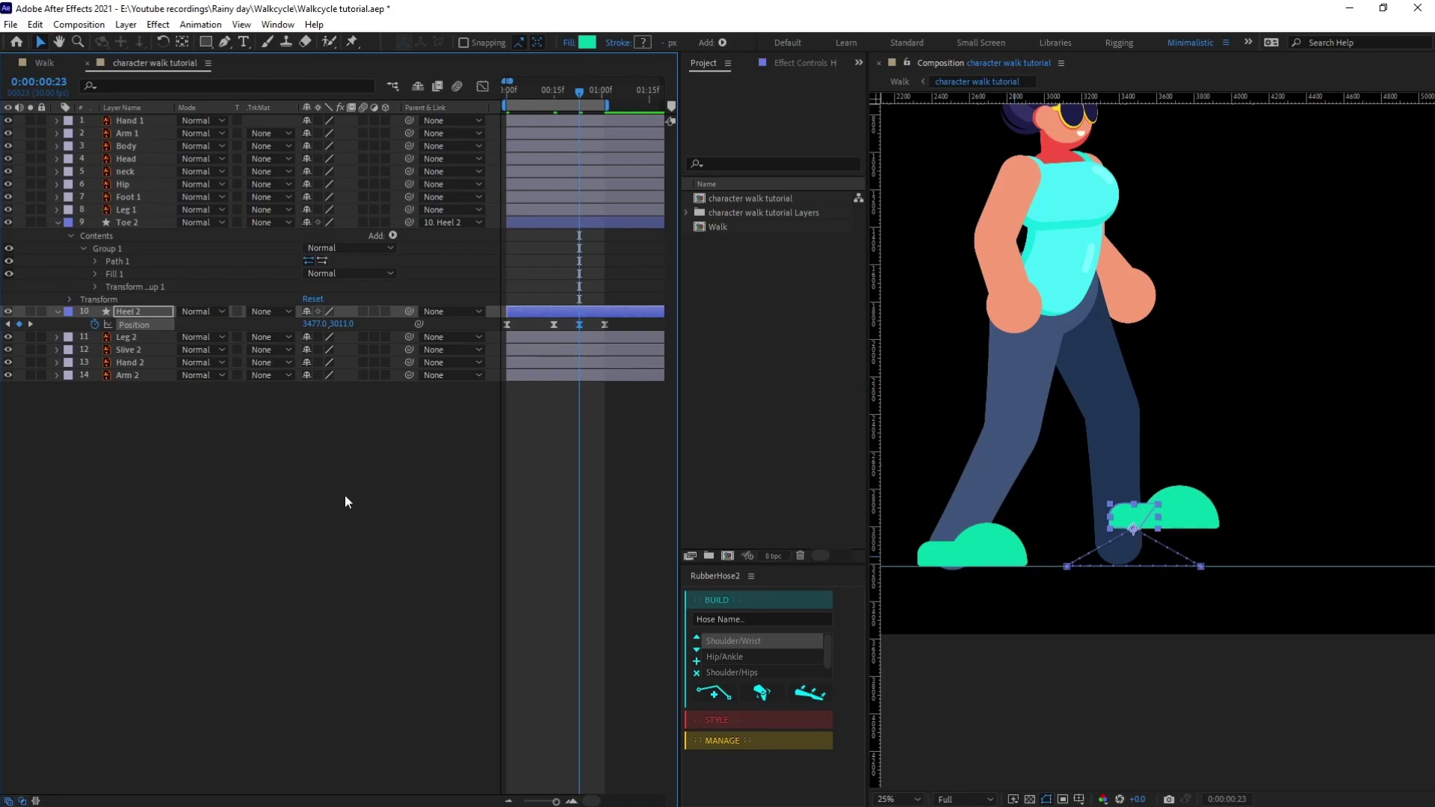
click(340, 497)
key(r)
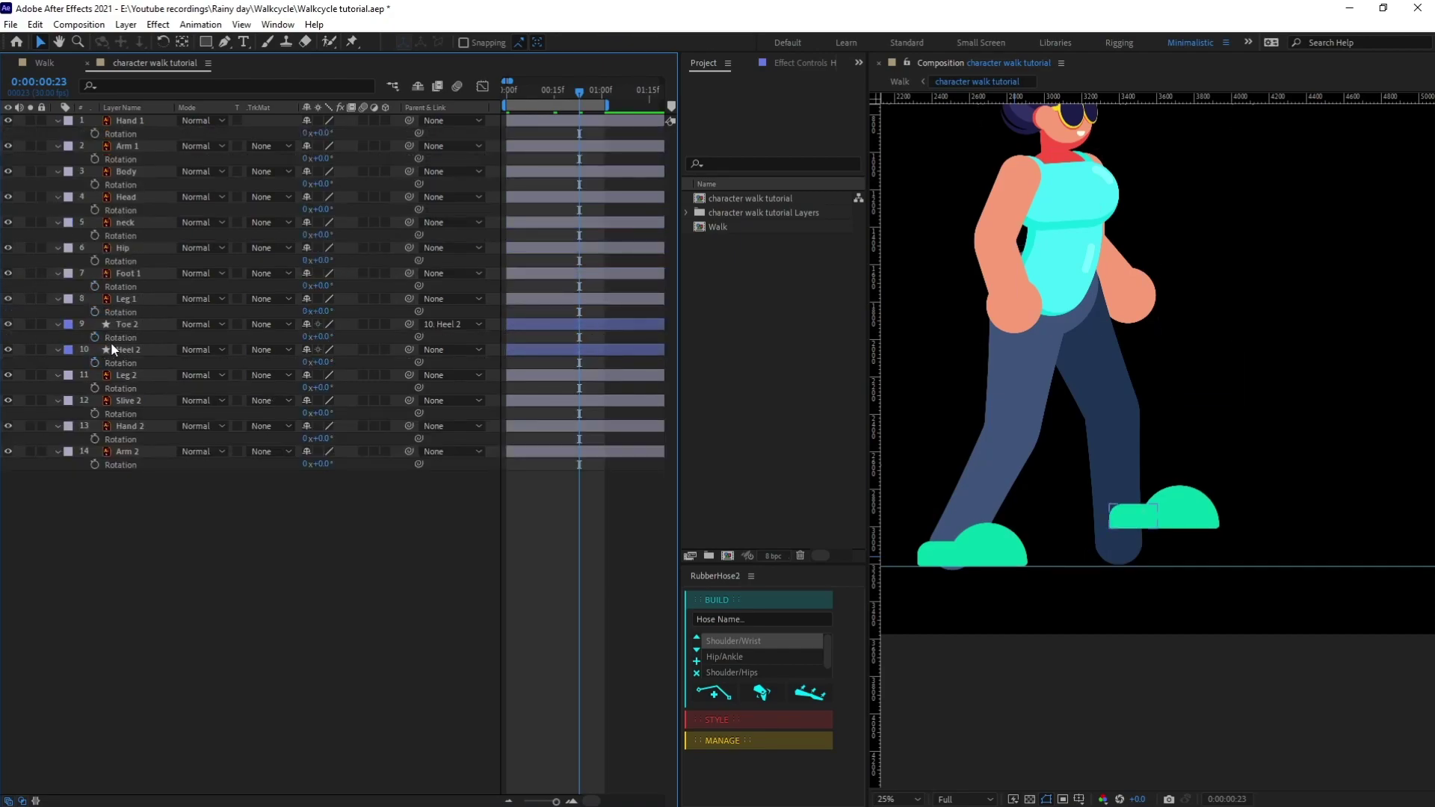
key(u)
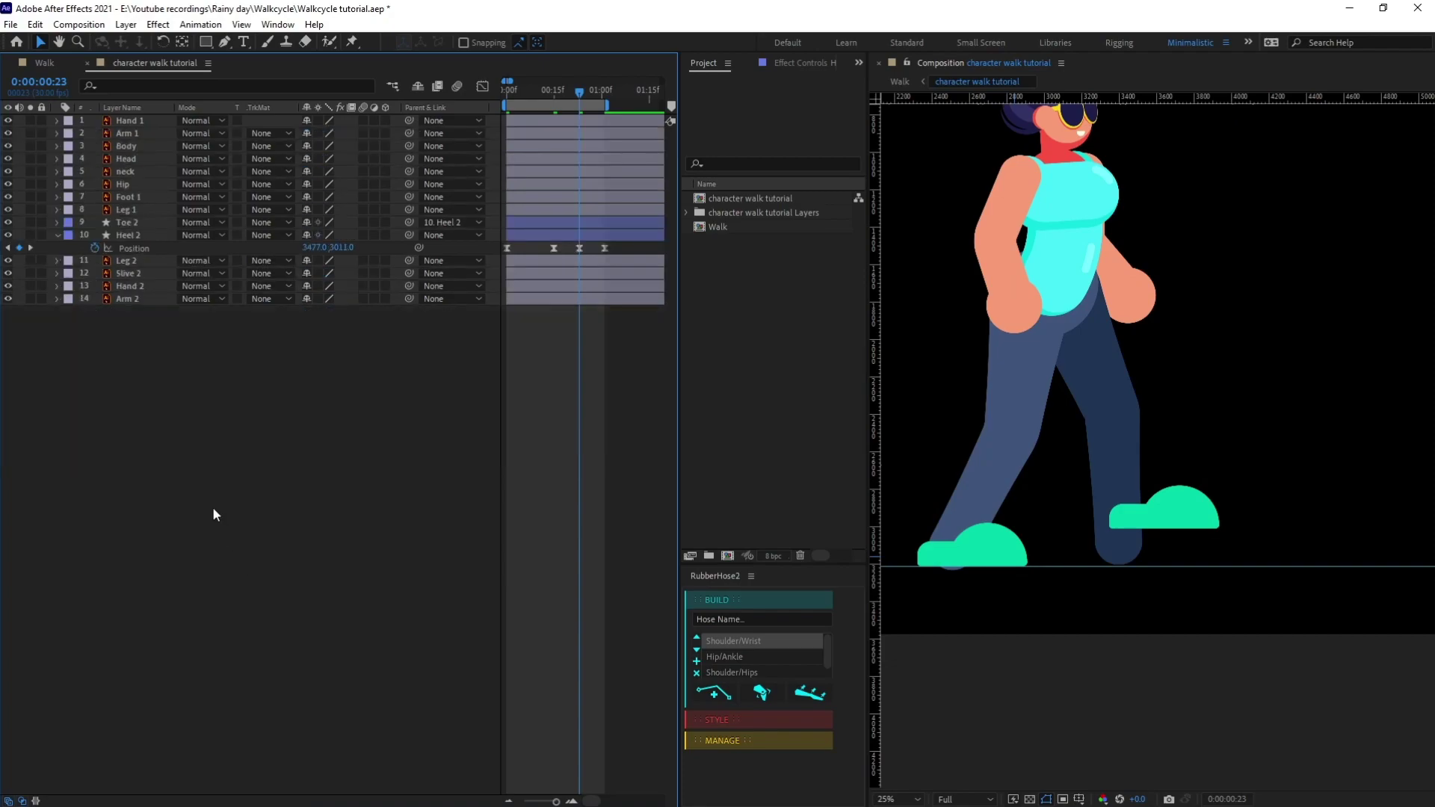
Add Heel 2 Rotation keyframes at 0:00:00:00, 0:00:00:15, 0:00:00:23 and 0:00:01:01, matching its Position keyframes
click(152, 236)
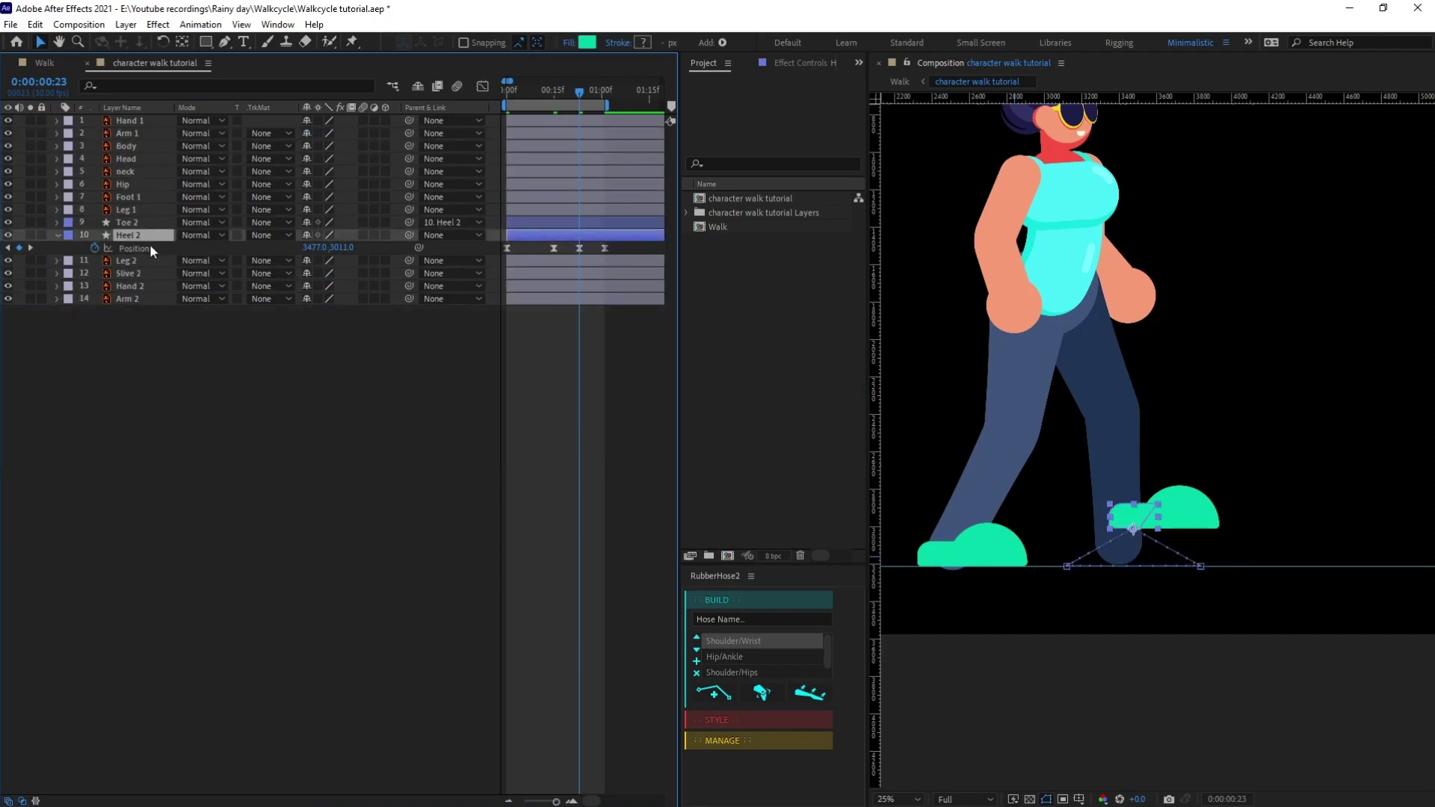
key(r)
key(shift+p)
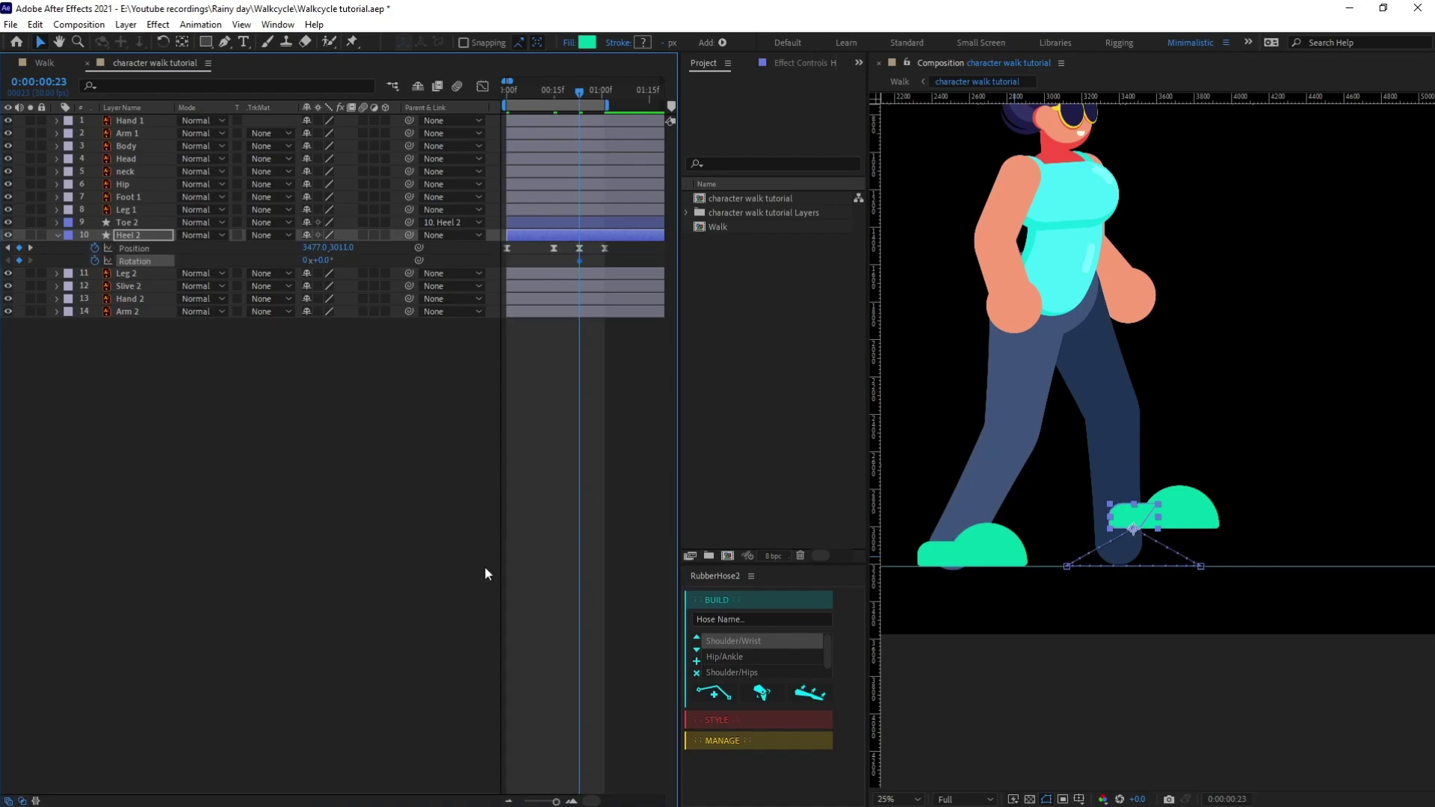
key(j)
click(21, 260)
key(Home)
click(21, 260)
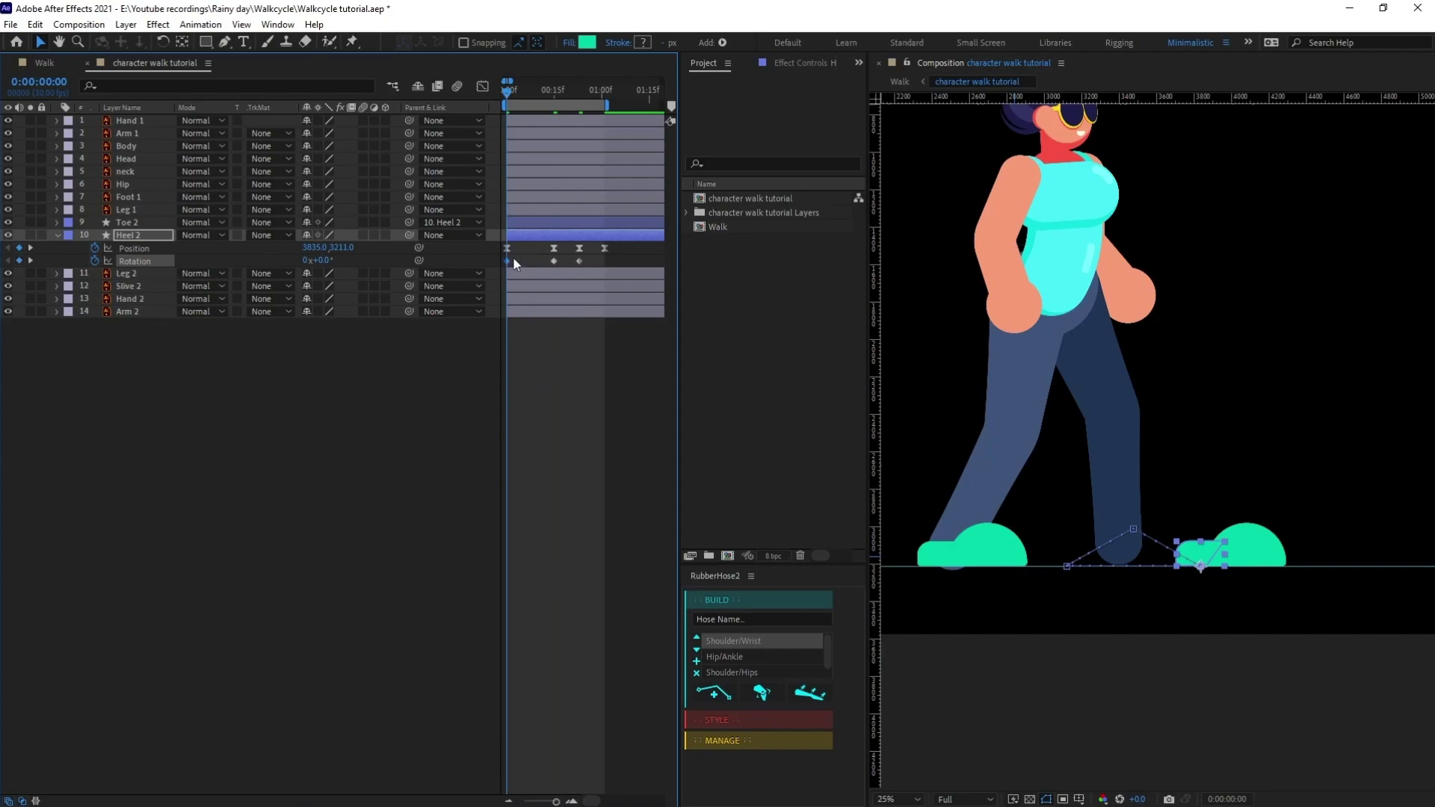
key(k)
key(k)
key(k)
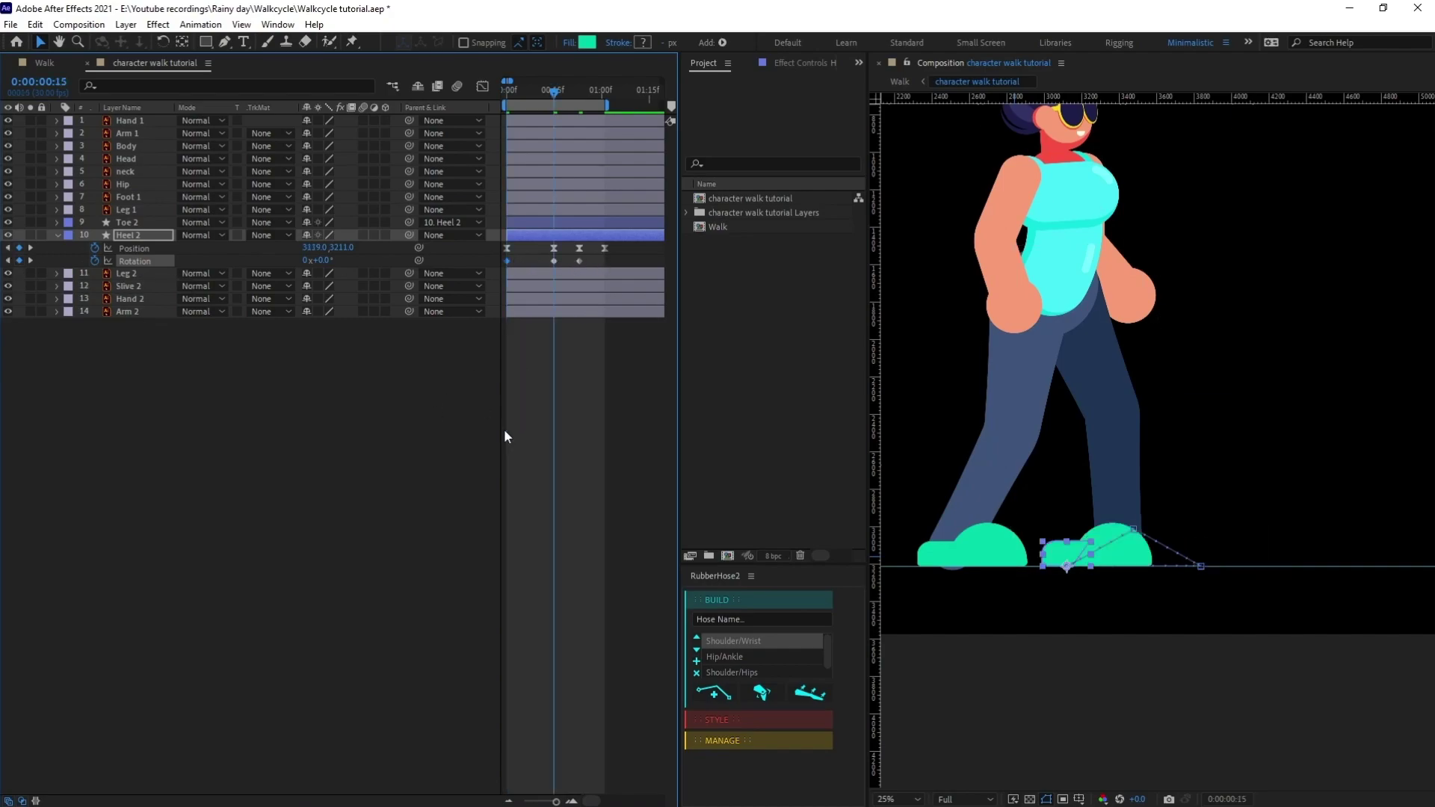
click(21, 260)
key(j)
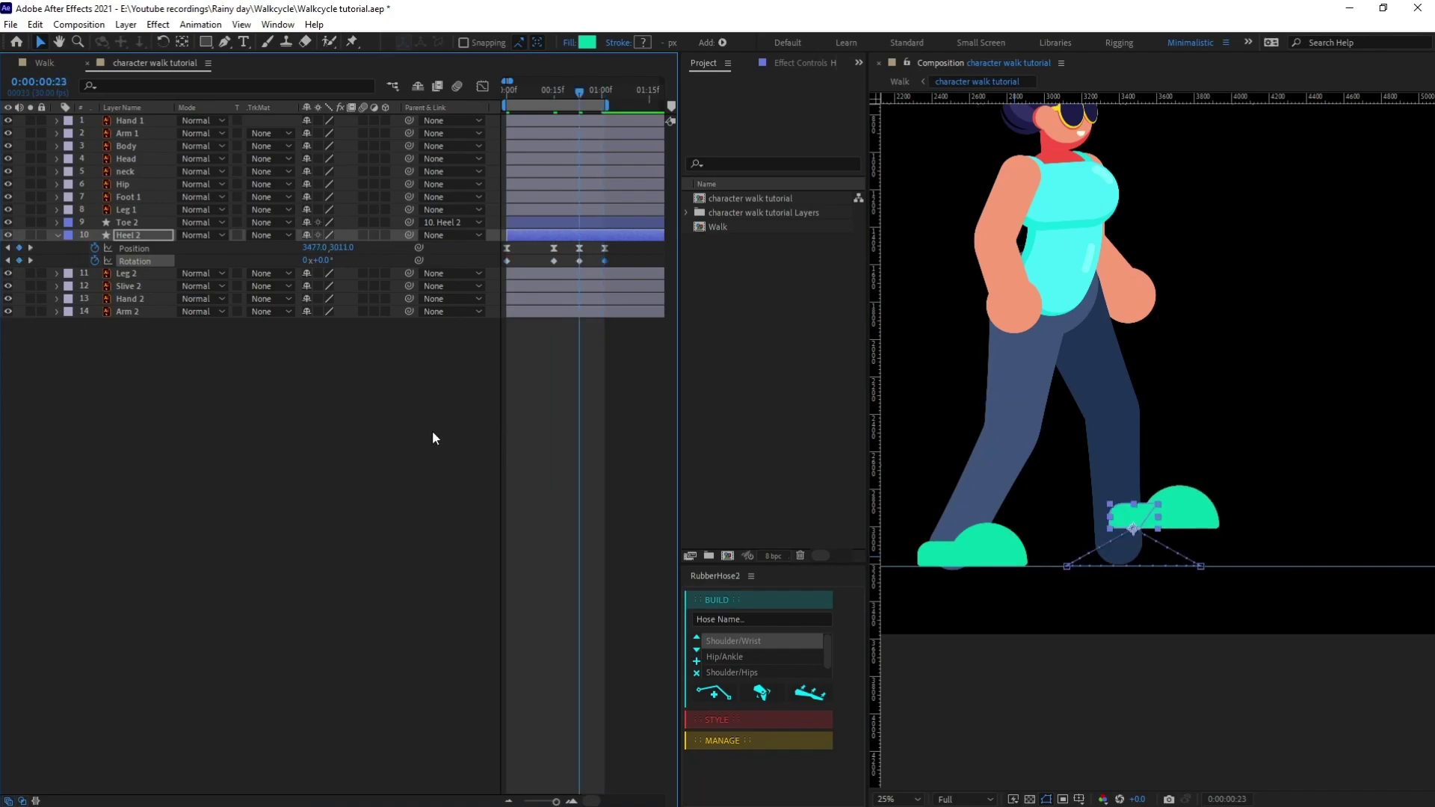
Add Toe 2 Rotation keyframes at 0:00:00:00, 0:00:00:15, 0:00:00:23 and 0:00:01:01
click(137, 224)
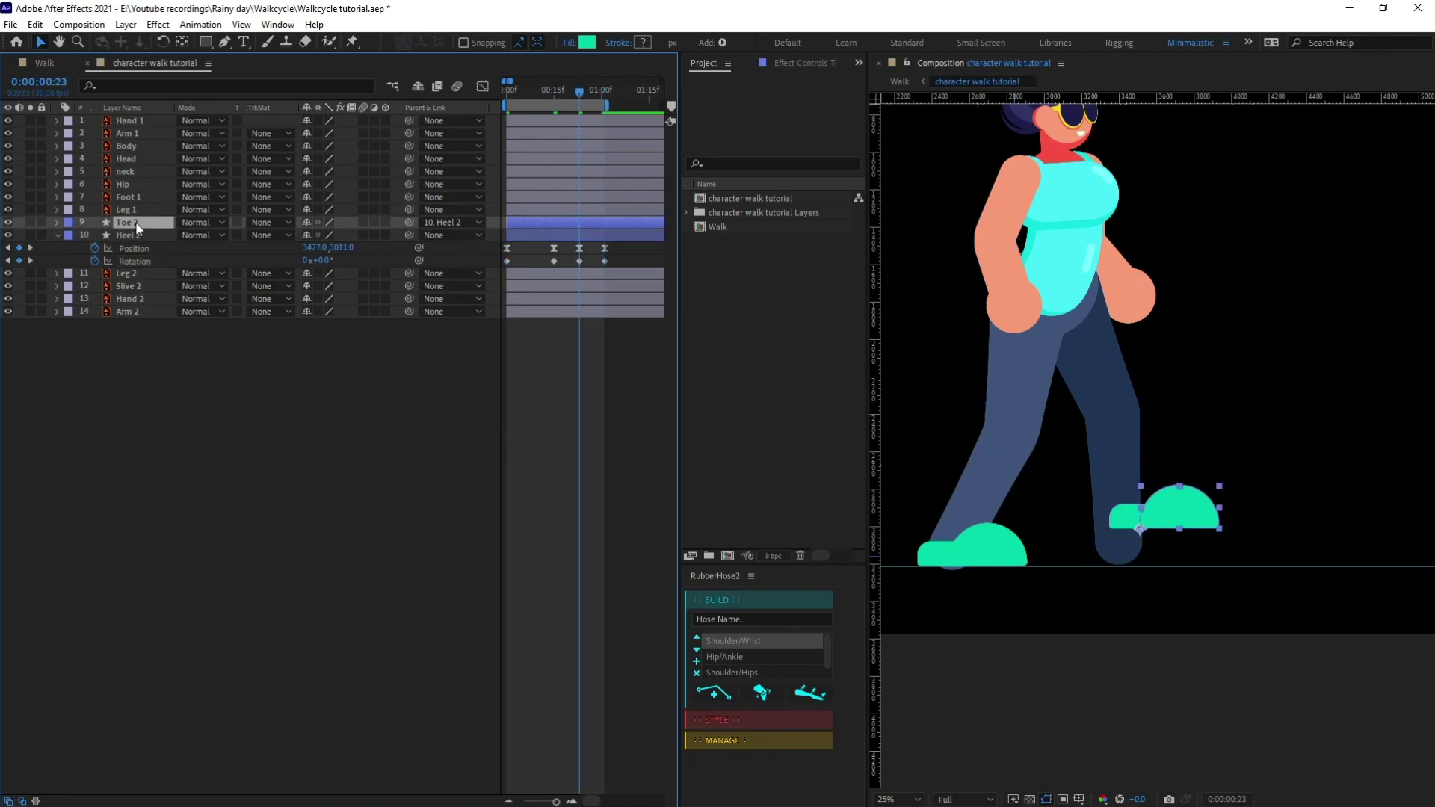
key(alt+shift+p)
key(alt+shift+r)
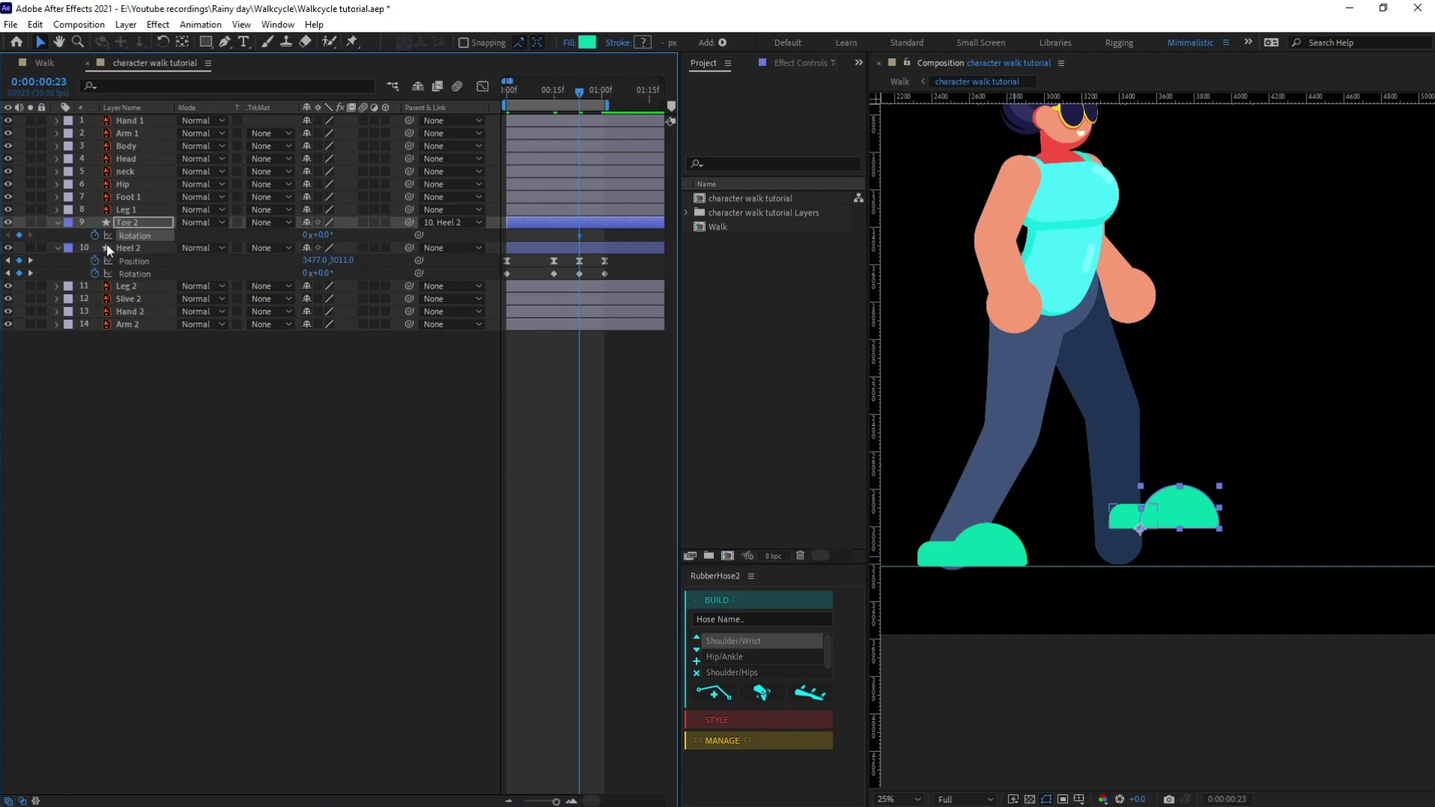
key(j)
click(23, 235)
key(j)
click(23, 235)
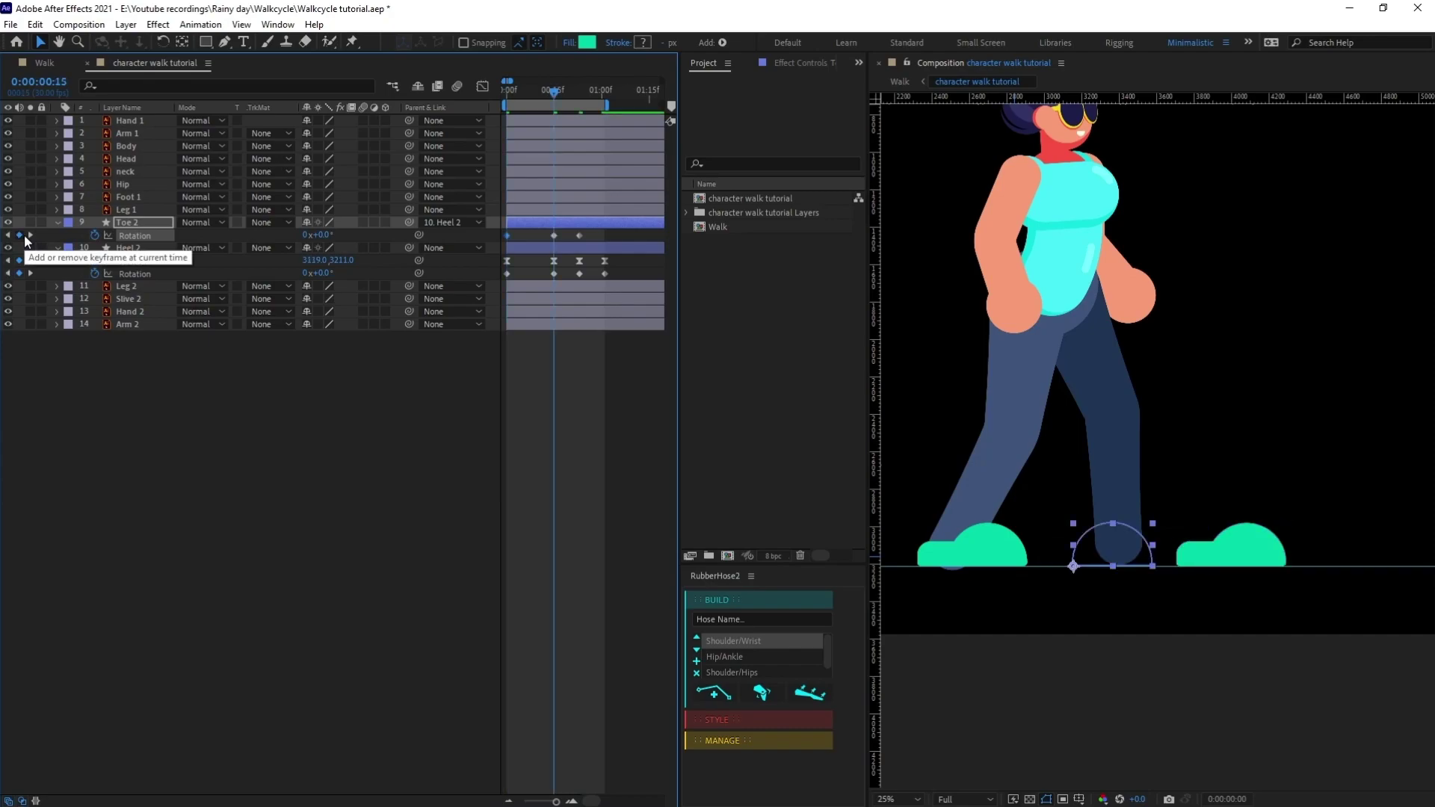
key(k)
key(k)
key(k)
click(22, 235)
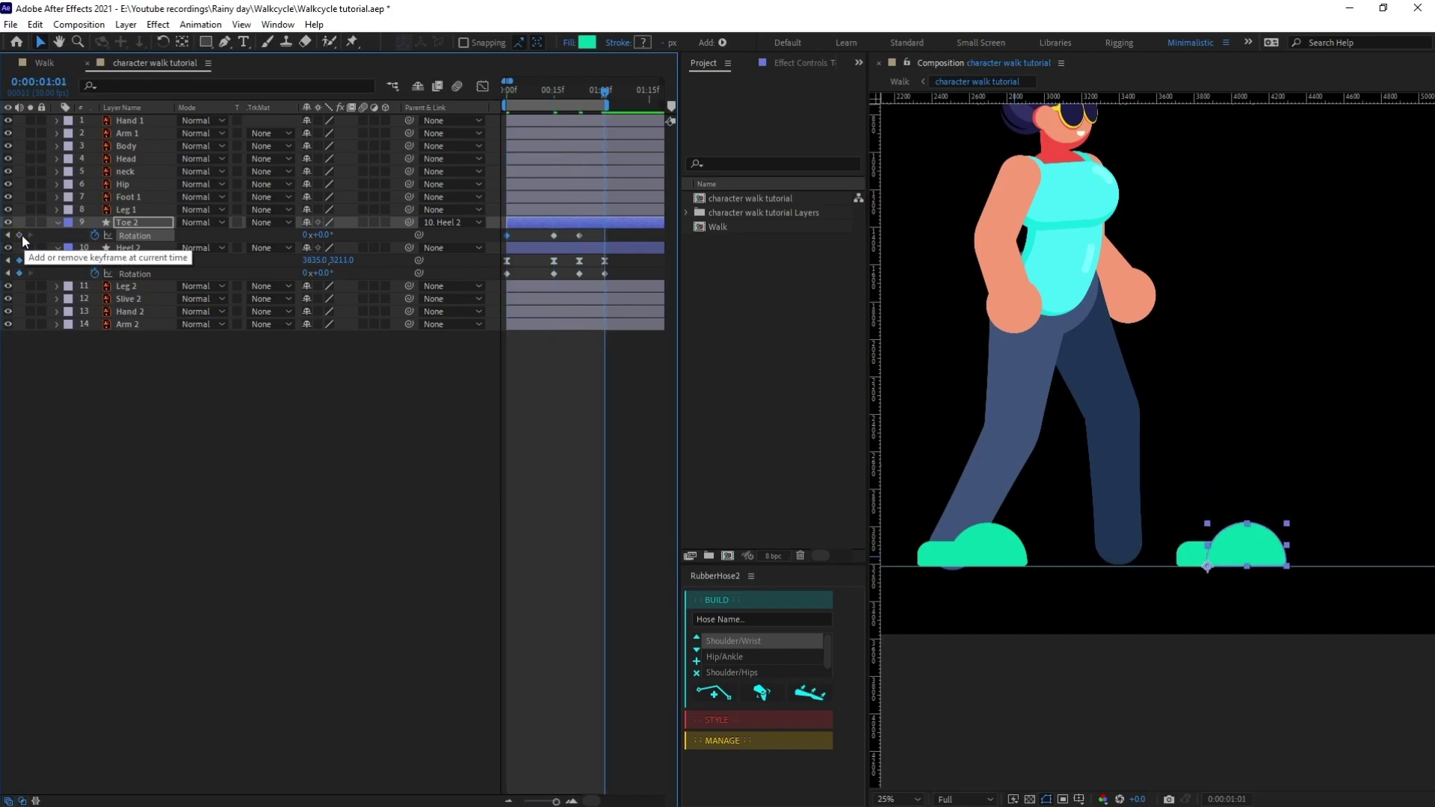
At 0:00:00:23, set Heel 2's Rotation to 27° and raise the heel to about 3477, 2923
key(j)
key(ctrl+Down)
drag(320, 273, 341, 273)
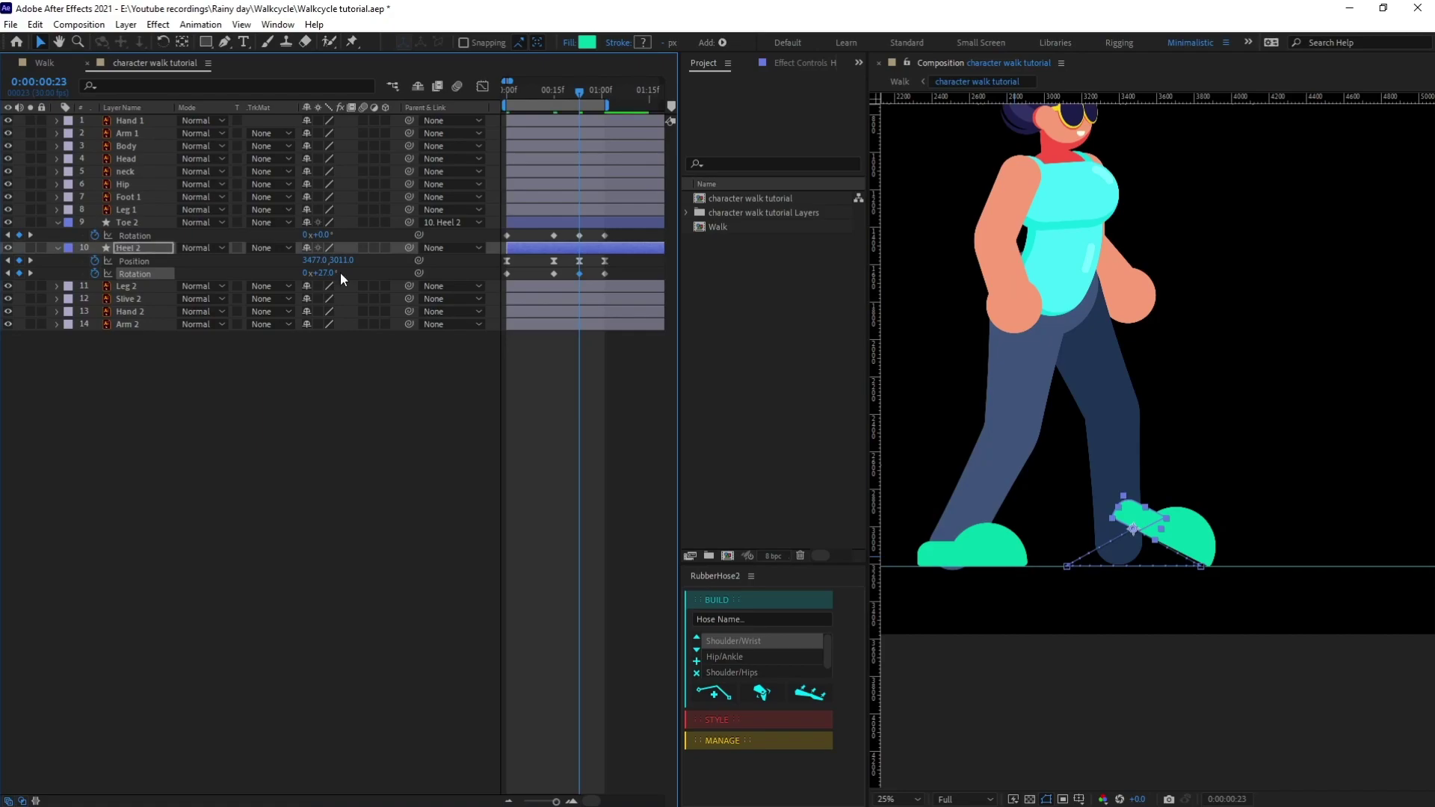
key(shift+Up)
key(shift+Up)
key(Up)
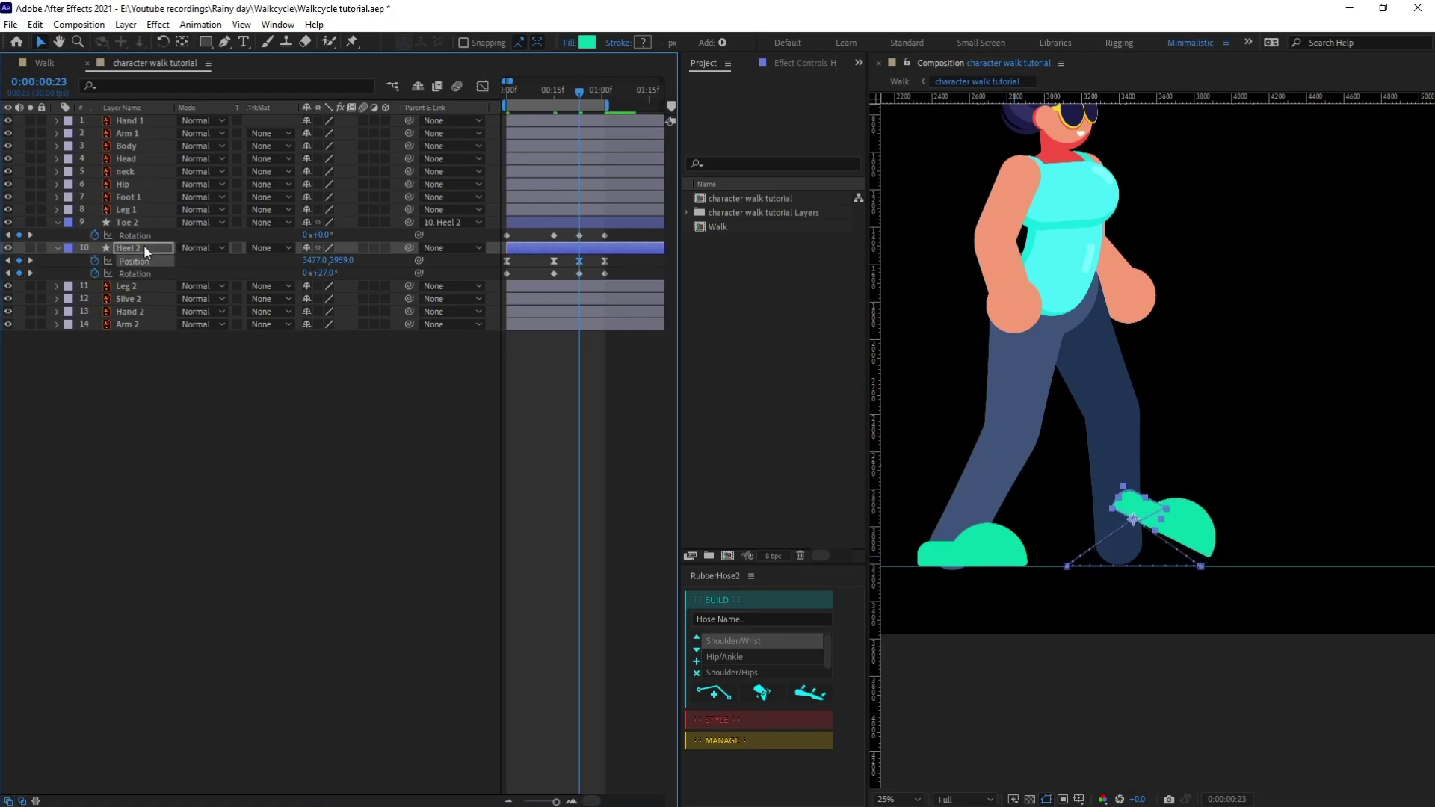
Set Toe 2's Rotation to 12° at 0:00:00:23 and raise Heel 2 to about 3477, 2851
drag(327, 235, 336, 235)
click(141, 248)
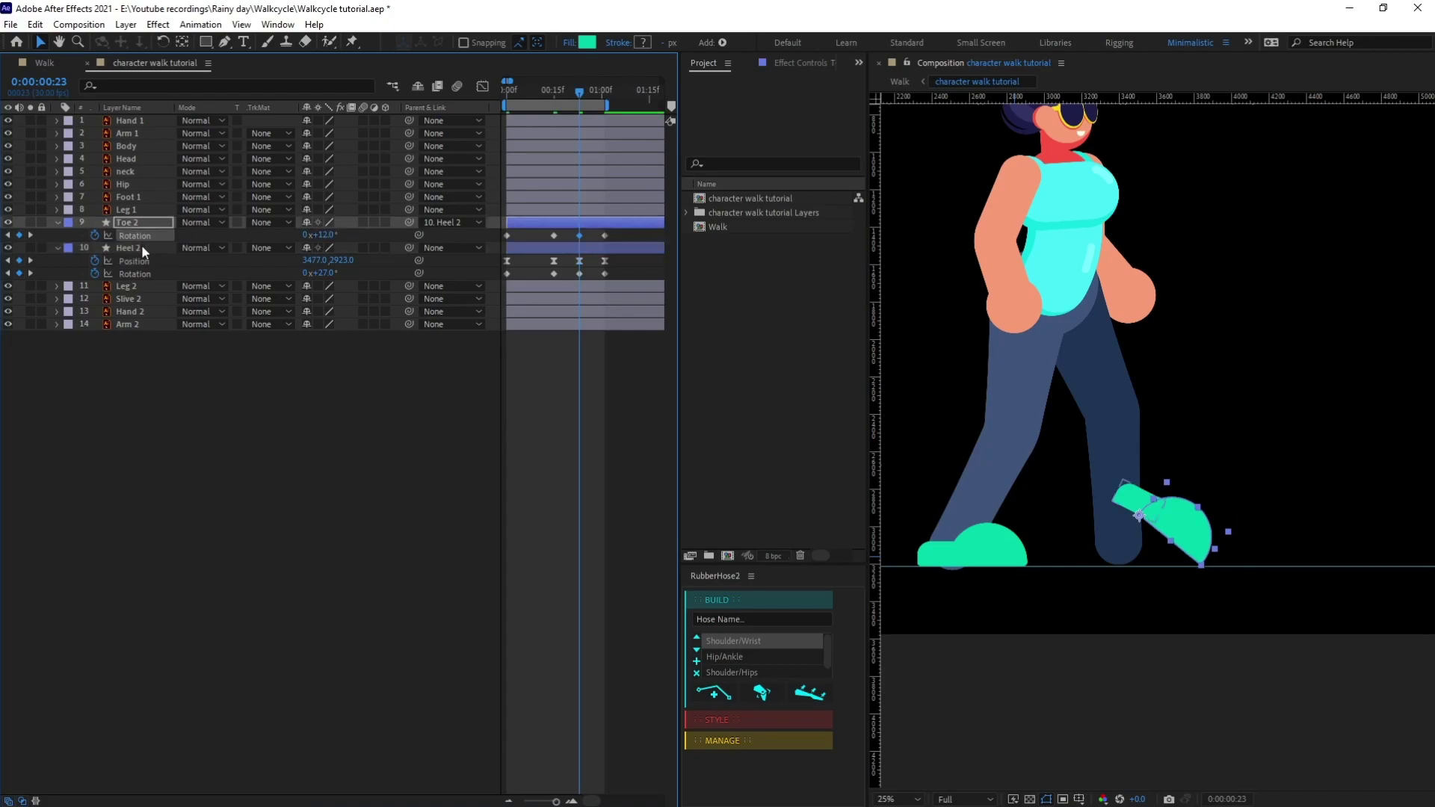
key(shift+Up)
key(Up)
key(Up)
key(Up)
key(Up)
key(Up)
key(Up)
key(Up)
key(Up)
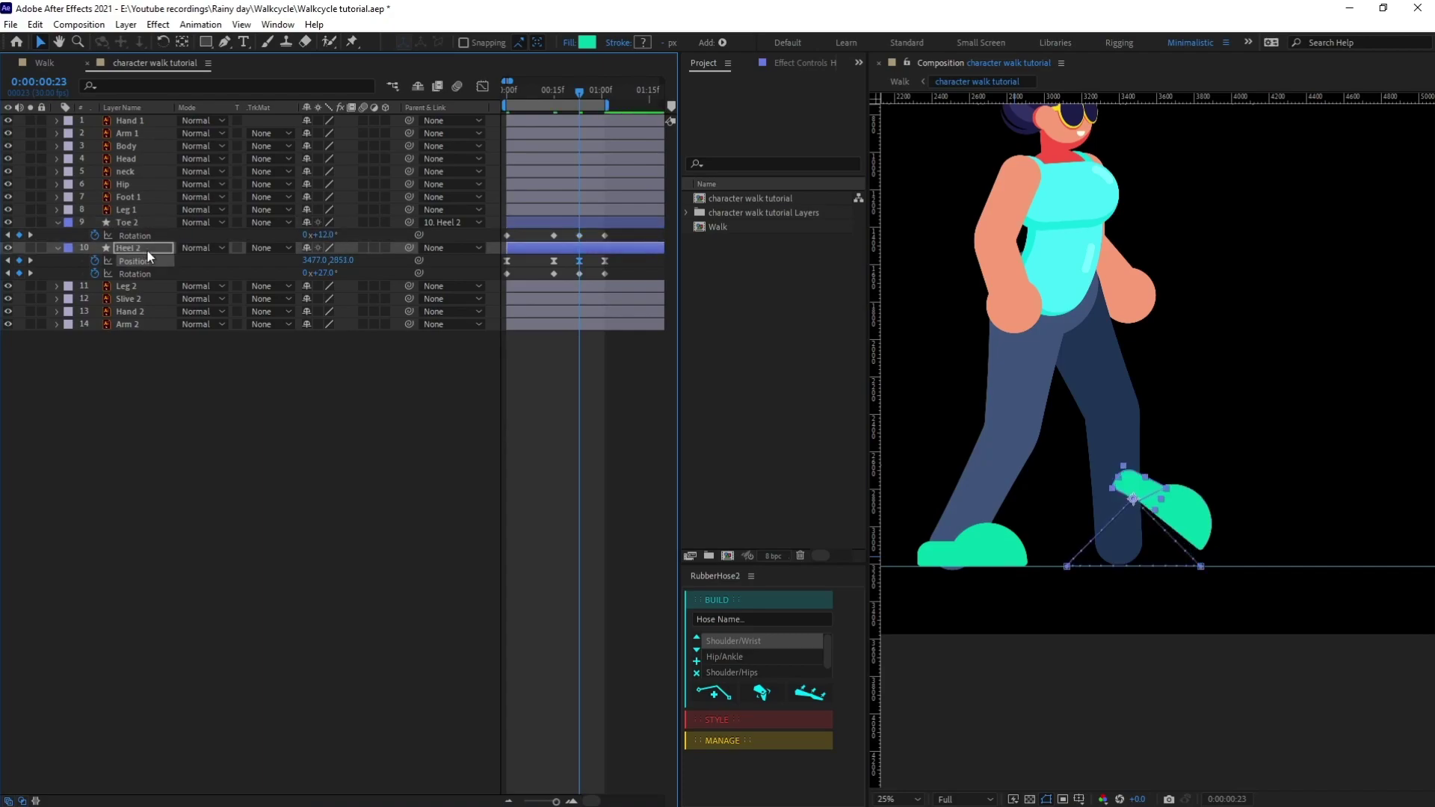
At 0:00:00:00, set Heel 2's Rotation to -9° and raise the heel to about 3835, 3201
key(j)
key(j)
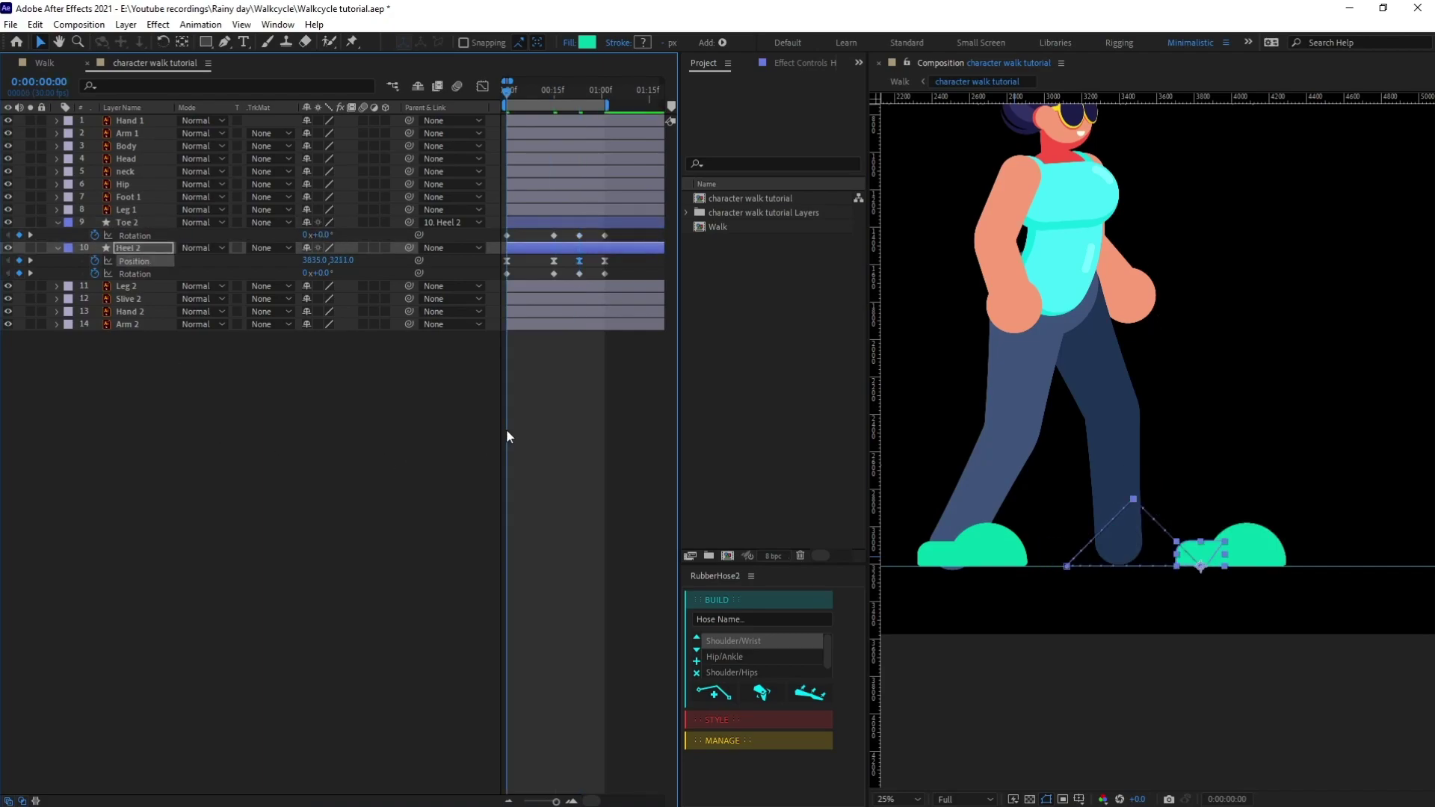
click(276, 512)
drag(324, 276, 309, 275)
scroll(1349, 602, up, 2)
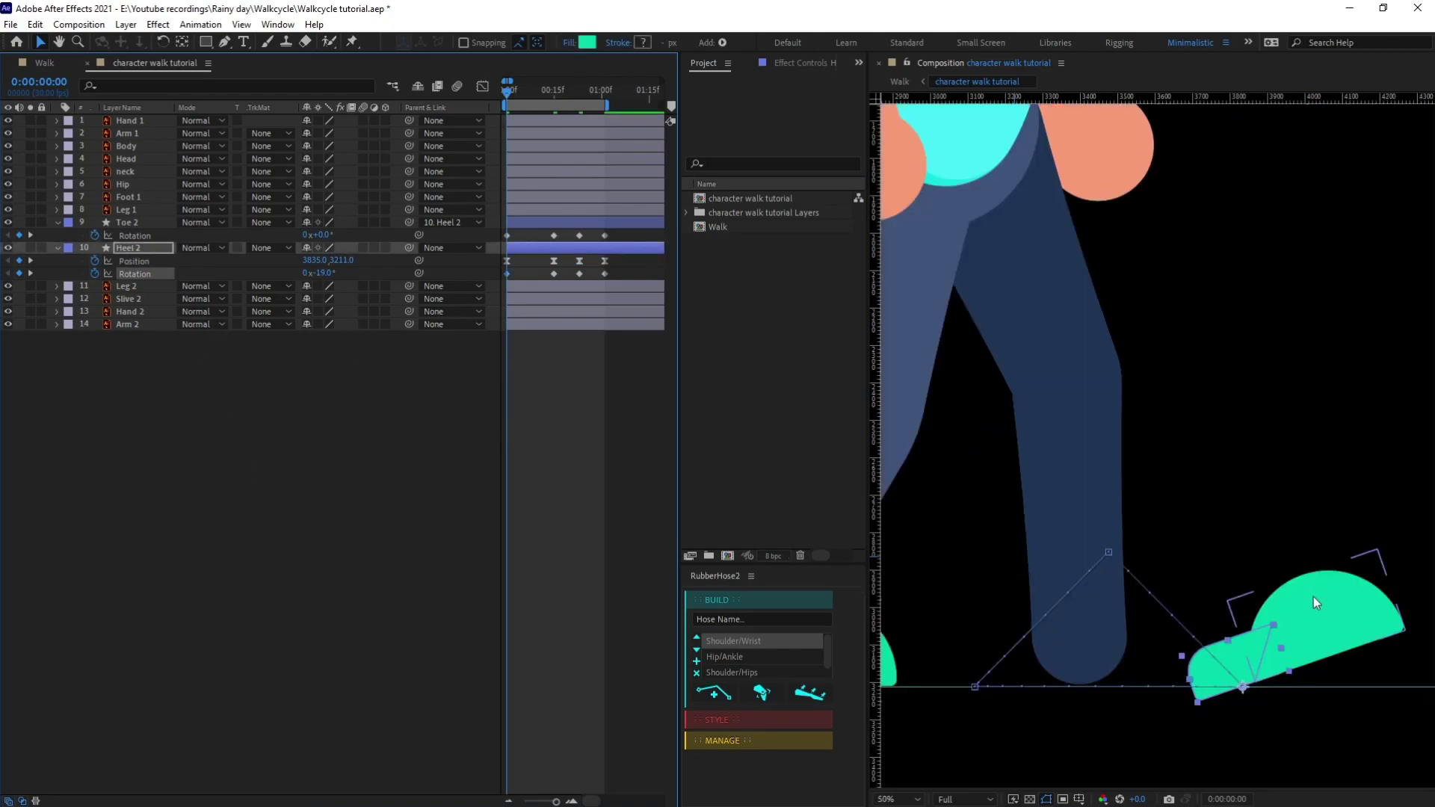
key(shift+Up)
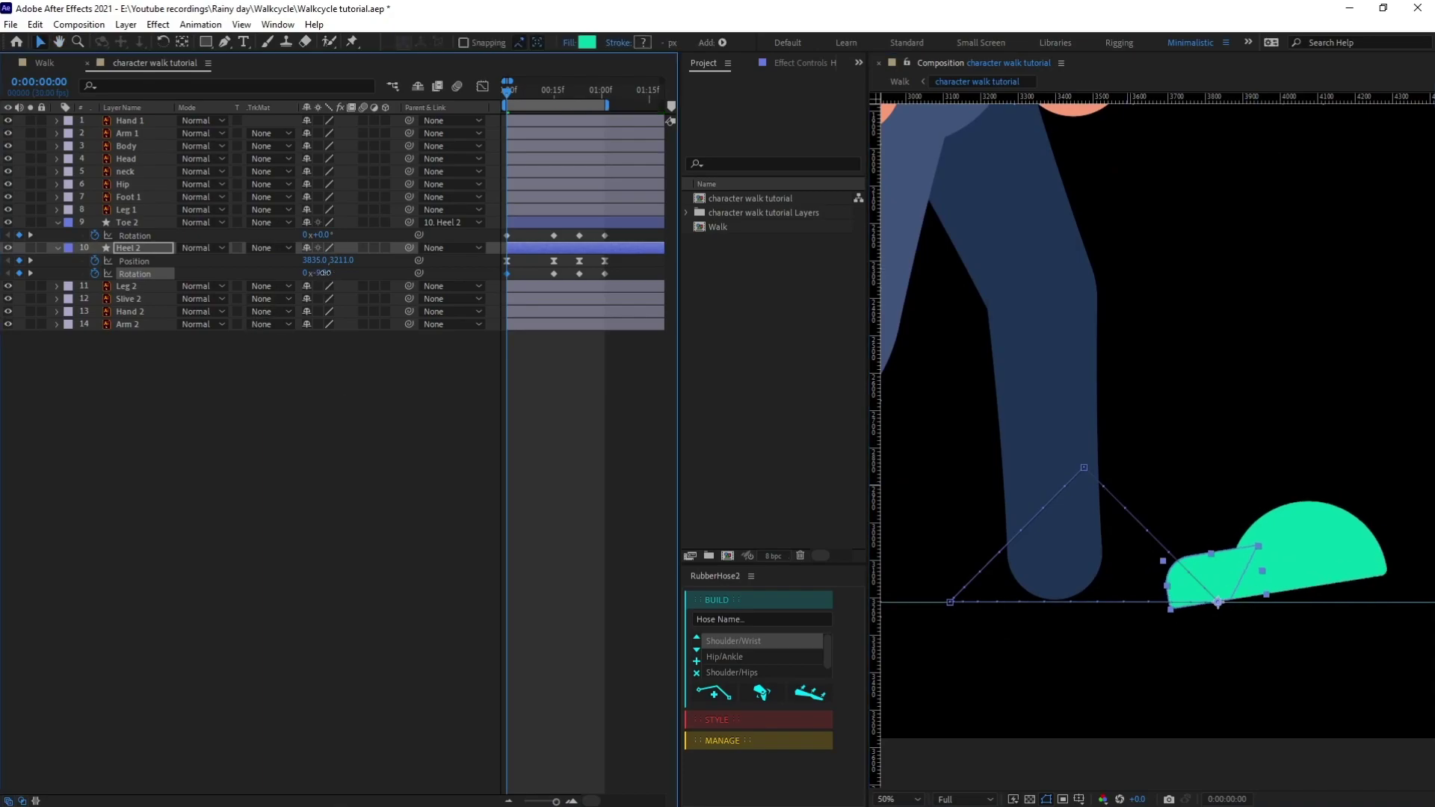
drag(319, 274, 326, 275)
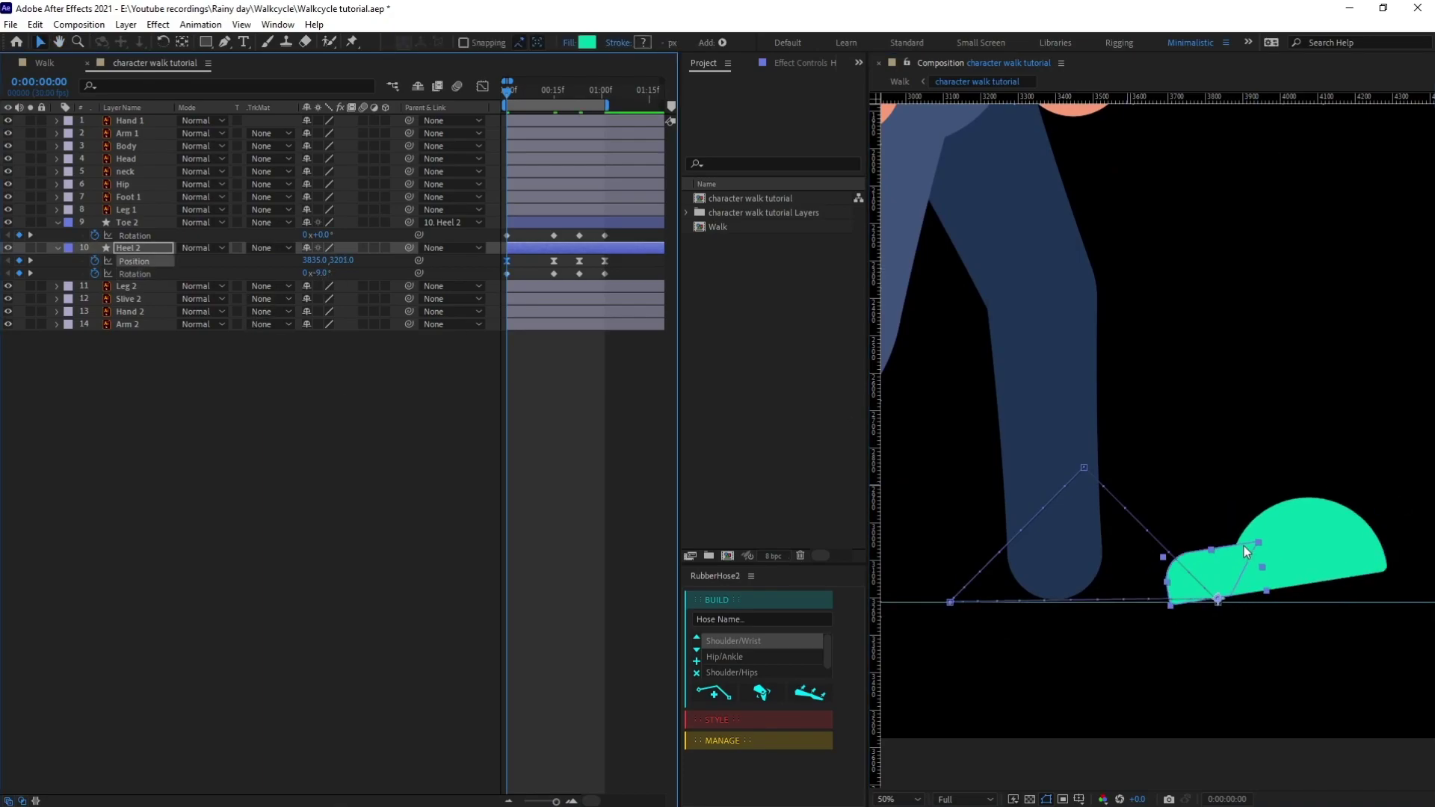
Nudge Heel 2 up to 3835, 3194 so its back corner rests on the ground guide
scroll(1243, 545, up, 4)
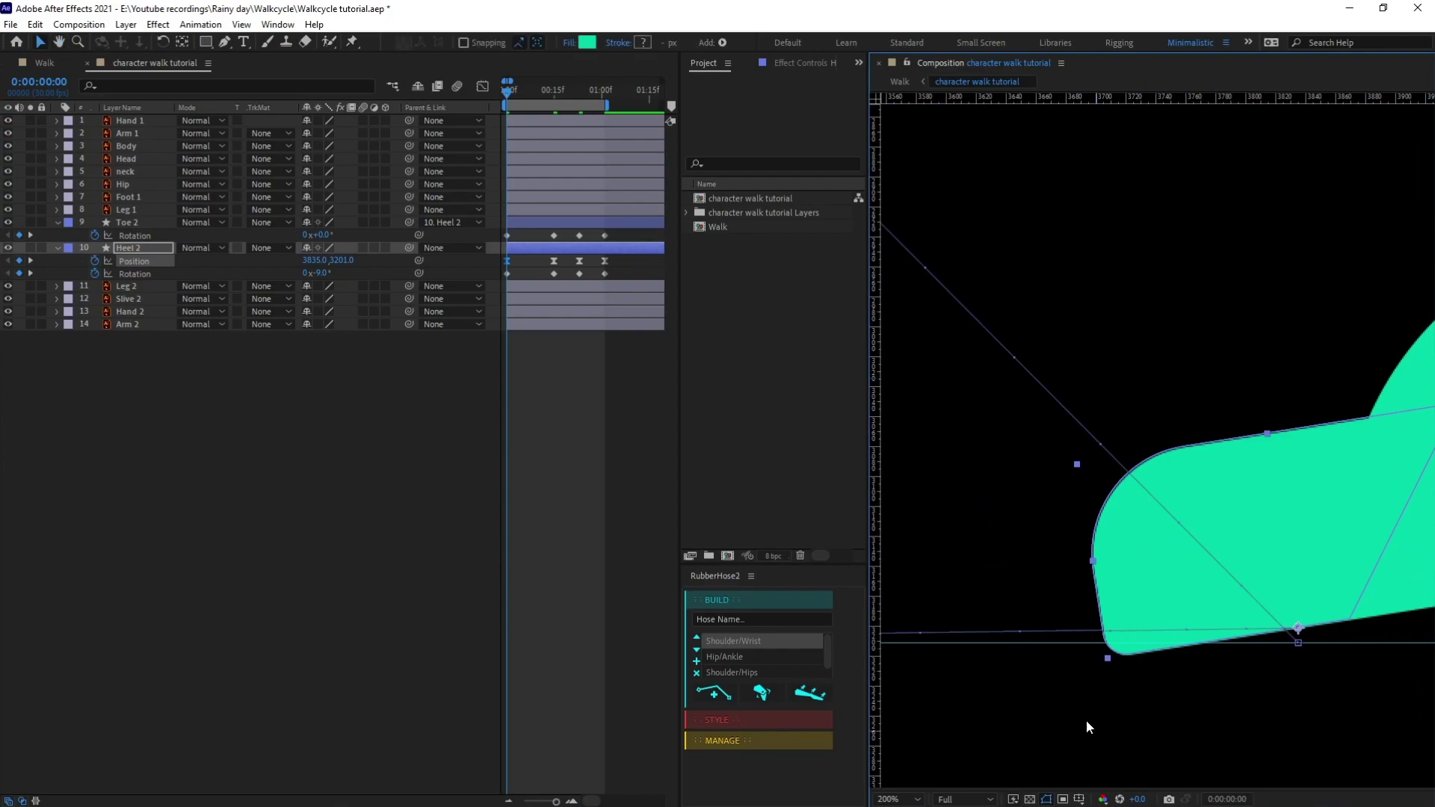
key(Up)
key(Up)
key(Up)
key(Up)
key(Up)
key(Up)
key(Up)
key(Up)
key(Up)
key(Up)
key(Up)
key(Up)
key(Up)
key(Up)
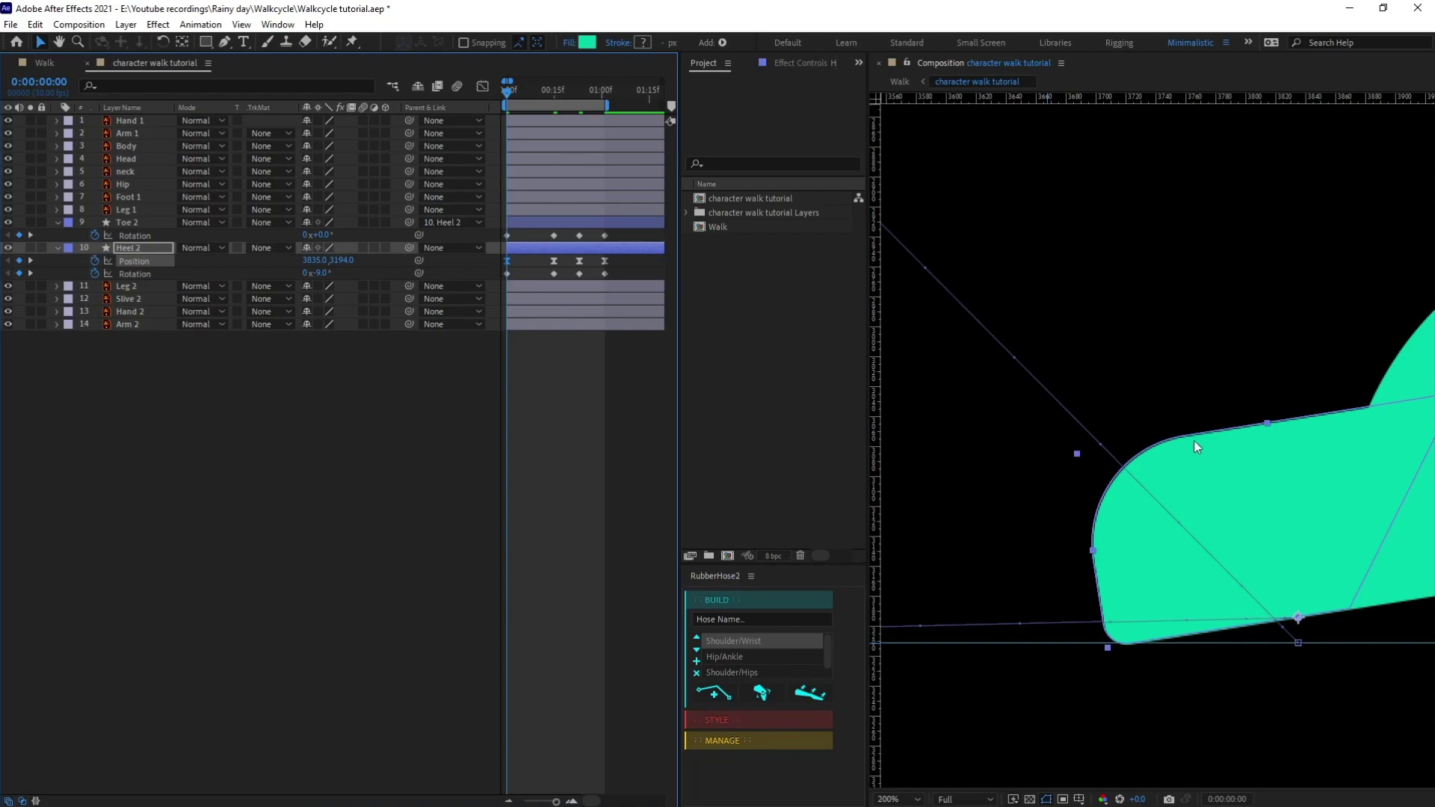
Copy Heel 2's Position and Rotation keyframes from 0:00:00:00 and paste them at 0:00:01:01
scroll(1211, 447, down, 4)
key(space)
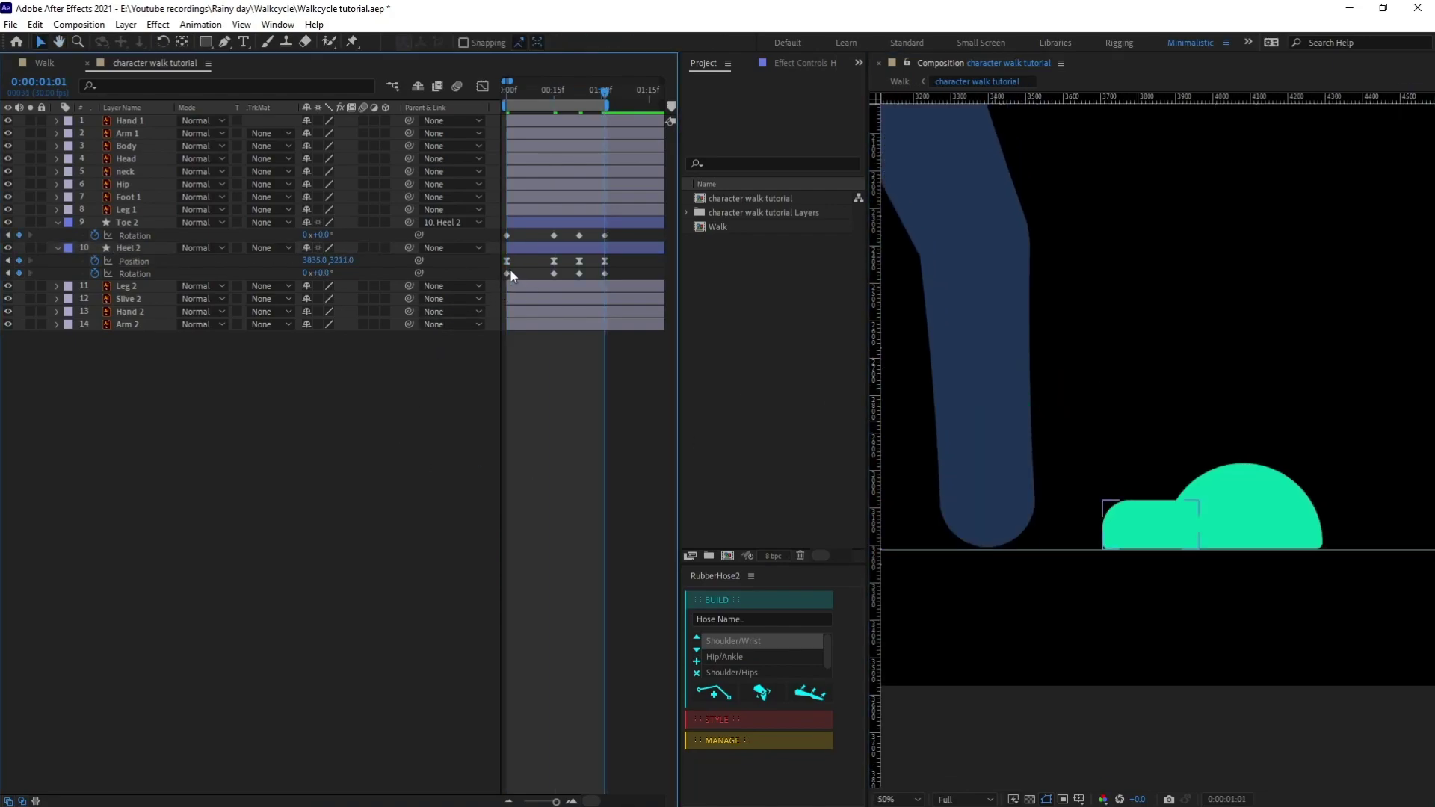
drag(509, 271, 497, 275)
key(ctrl+c)
key(ctrl+v)
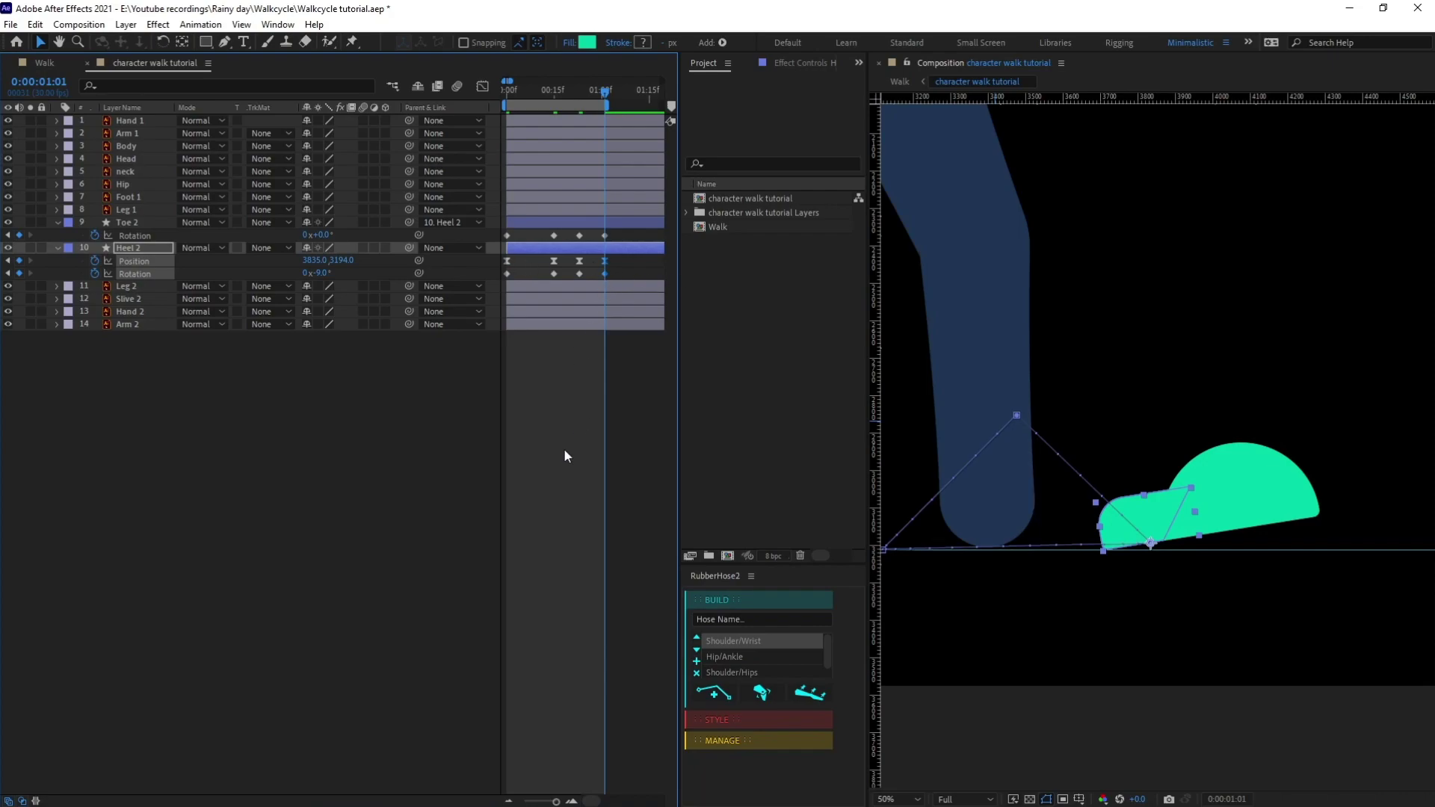
At 0:00:00:15, set Heel 2's Rotation to 24° and raise the heel to about 3119, 3139
key(j)
key(j)
scroll(1105, 501, down, 3)
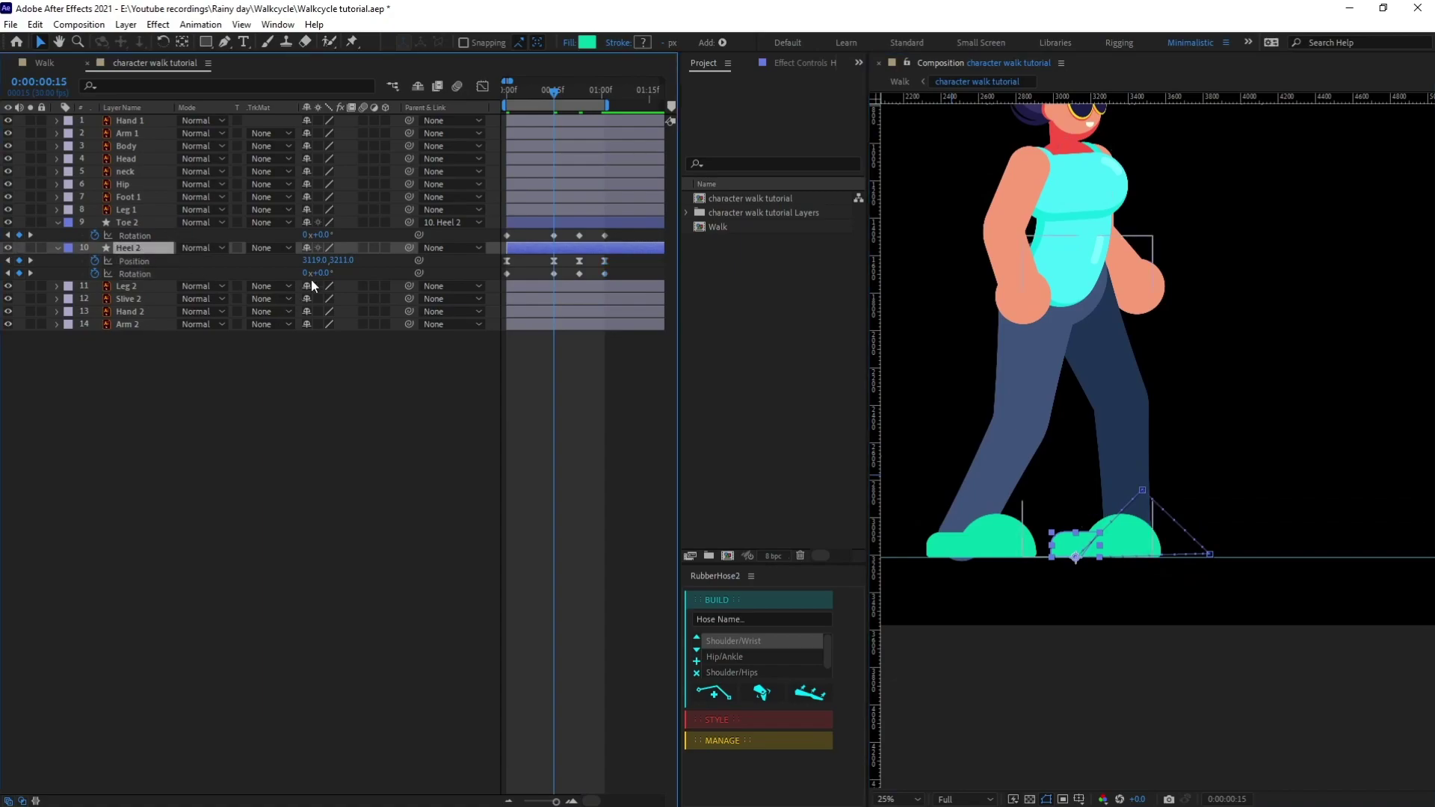
drag(325, 273, 345, 270)
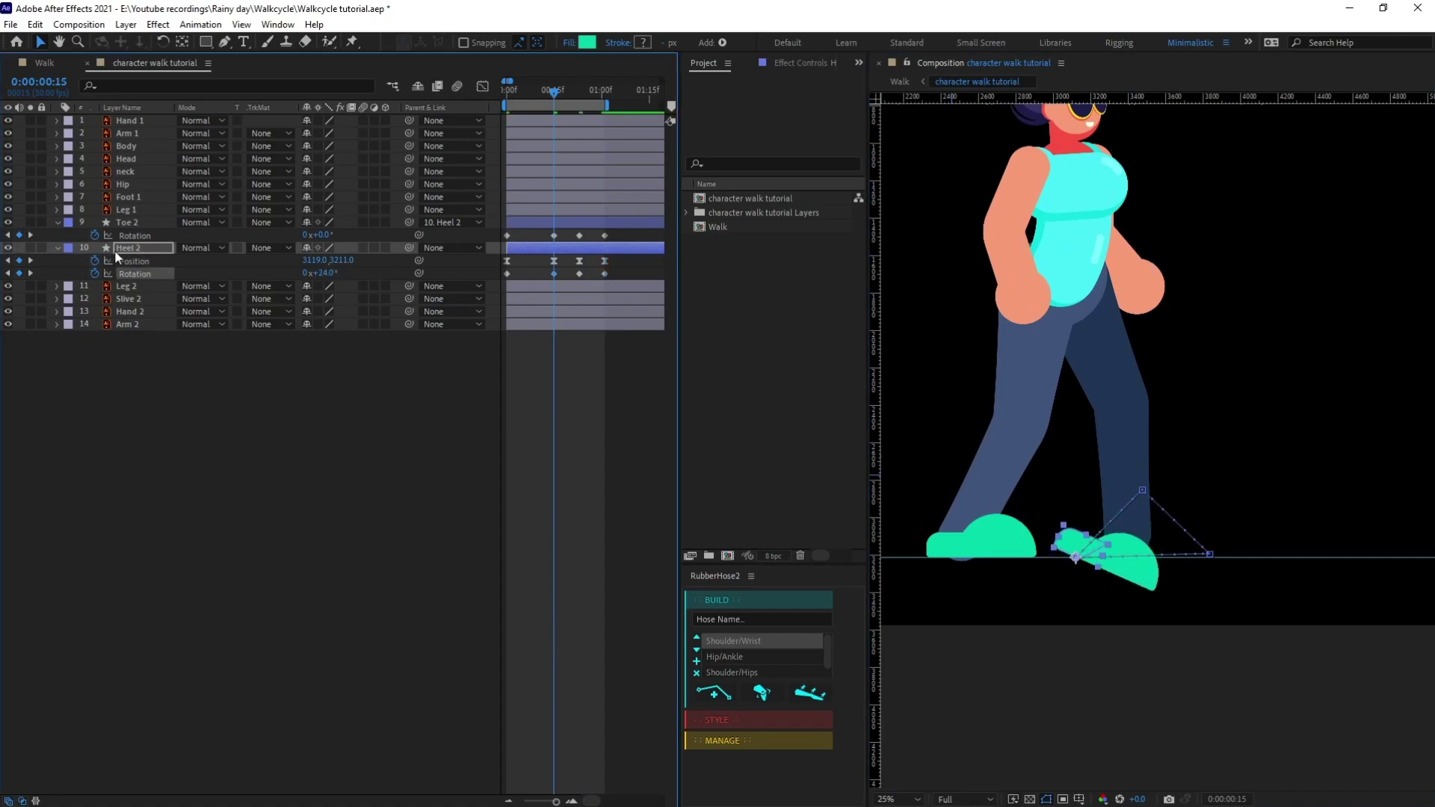
key(shift+Up)
key(shift+Up)
key(shift+Up)
key(shift+Up)
key(shift+Up)
key(shift+Up)
key(shift+Up)
key(Up)
key(Up)
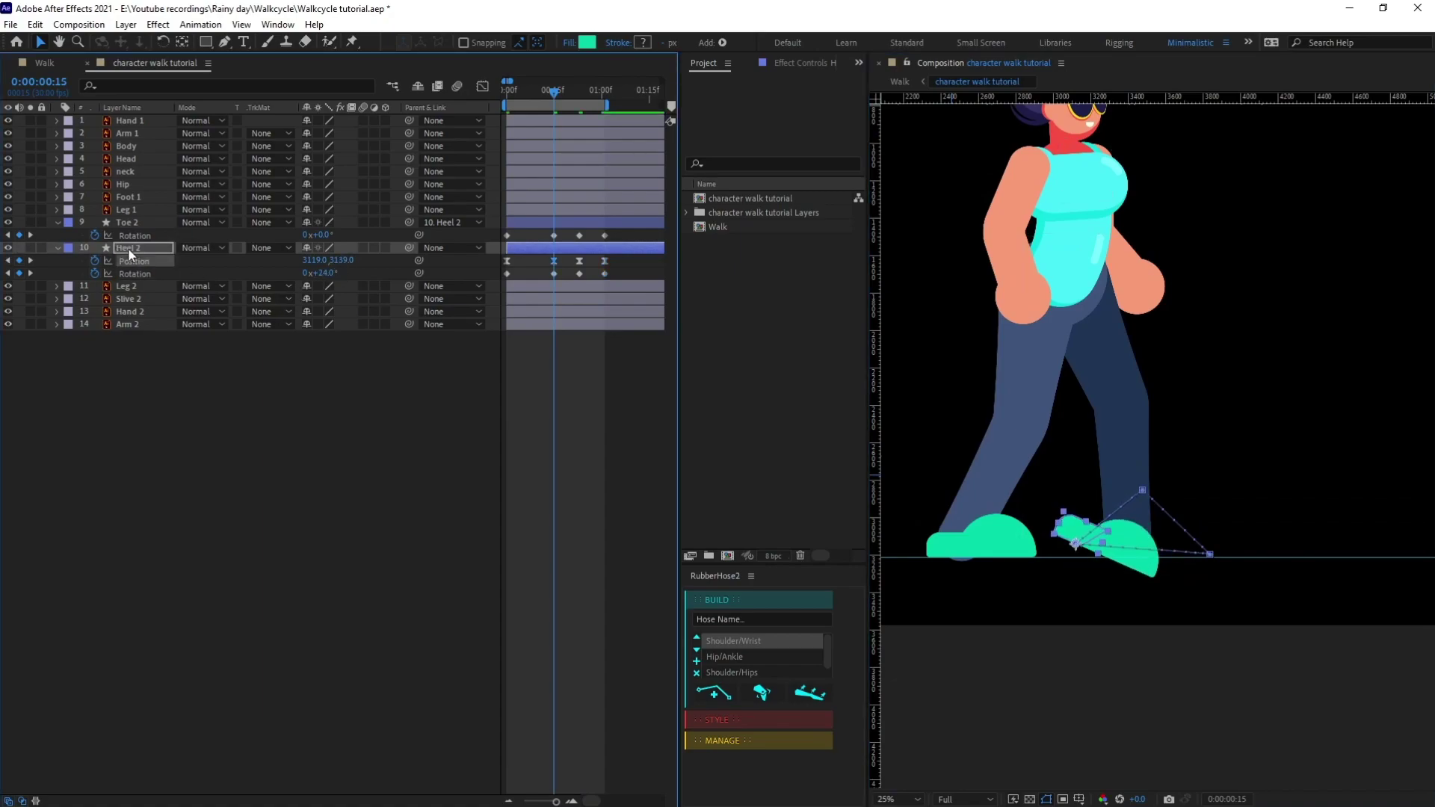
Set Toe 2's Rotation to -23° at 0:00:00:15 to flatten the toe against the heel's tilt
key(F2)
drag(321, 235, 313, 241)
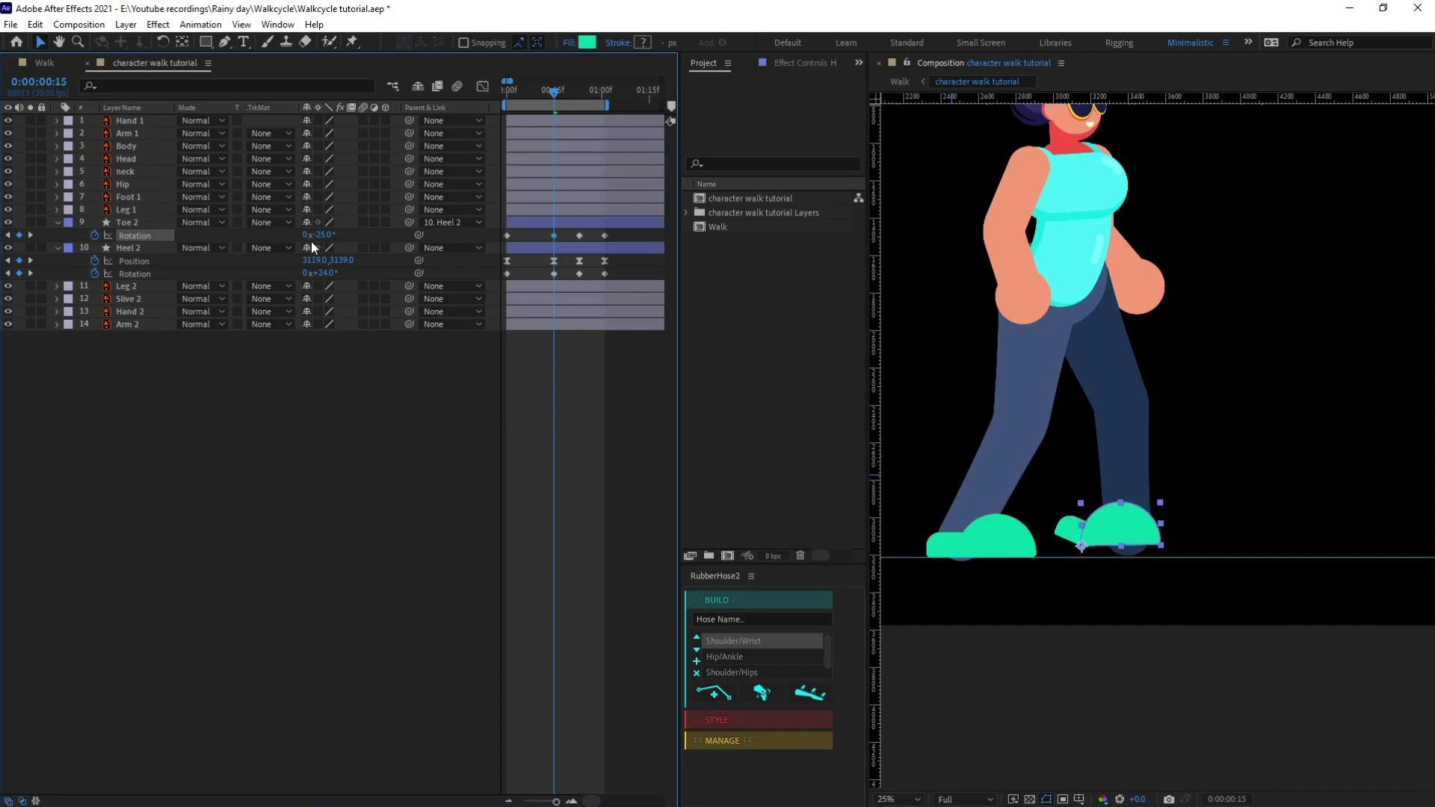
scroll(1114, 501, up, 4)
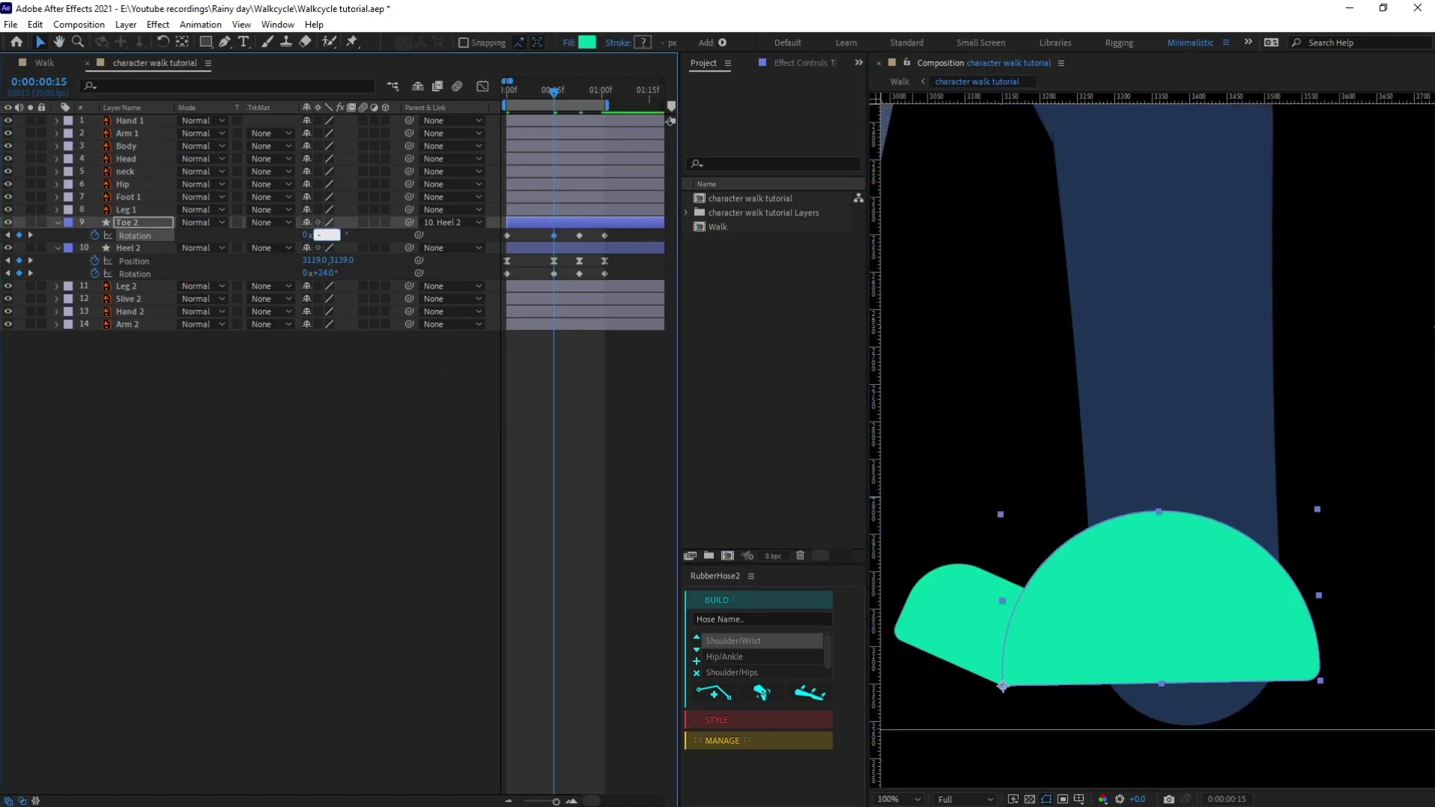
key(Return)
Lower Heel 2 at 0:00:00:15 to about 3119, 3195 so the flattened sole meets the ground guide
click(152, 249)
key(Down)
key(Down)
key(Down)
key(Down)
key(Down)
key(Down)
key(Down)
key(Down)
key(Down)
key(Down)
key(Down)
key(Down)
key(Down)
key(Down)
key(Down)
key(Down)
key(Down)
key(Down)
key(Down)
key(Down)
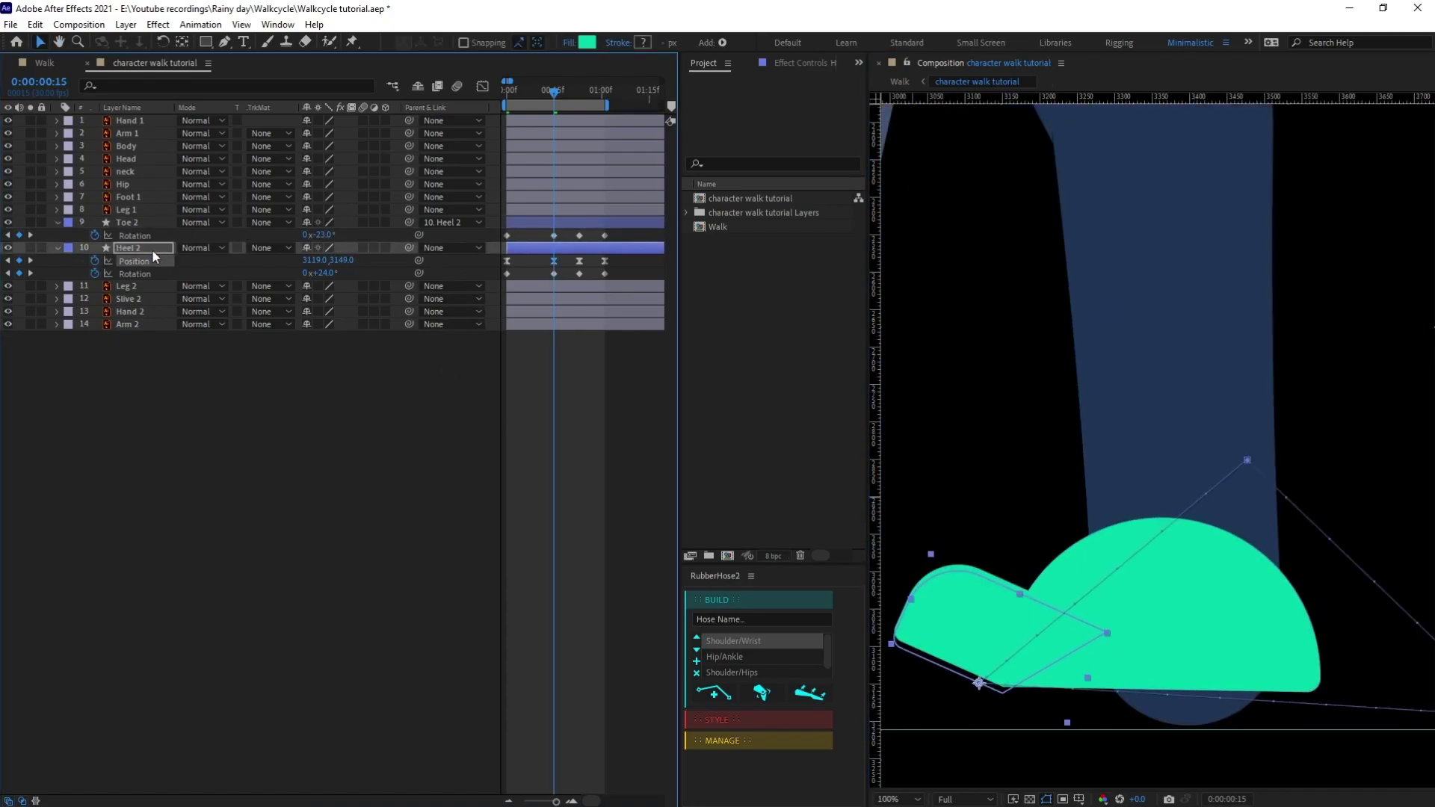
key(Down)
key(Down)
key(Down)
key(Down)
key(Down)
key(Down)
key(Down)
key(Down)
key(Down)
key(Down)
key(Down)
key(Down)
key(Down)
key(Down)
key(Down)
key(Down)
key(Down)
key(Down)
key(Down)
key(Down)
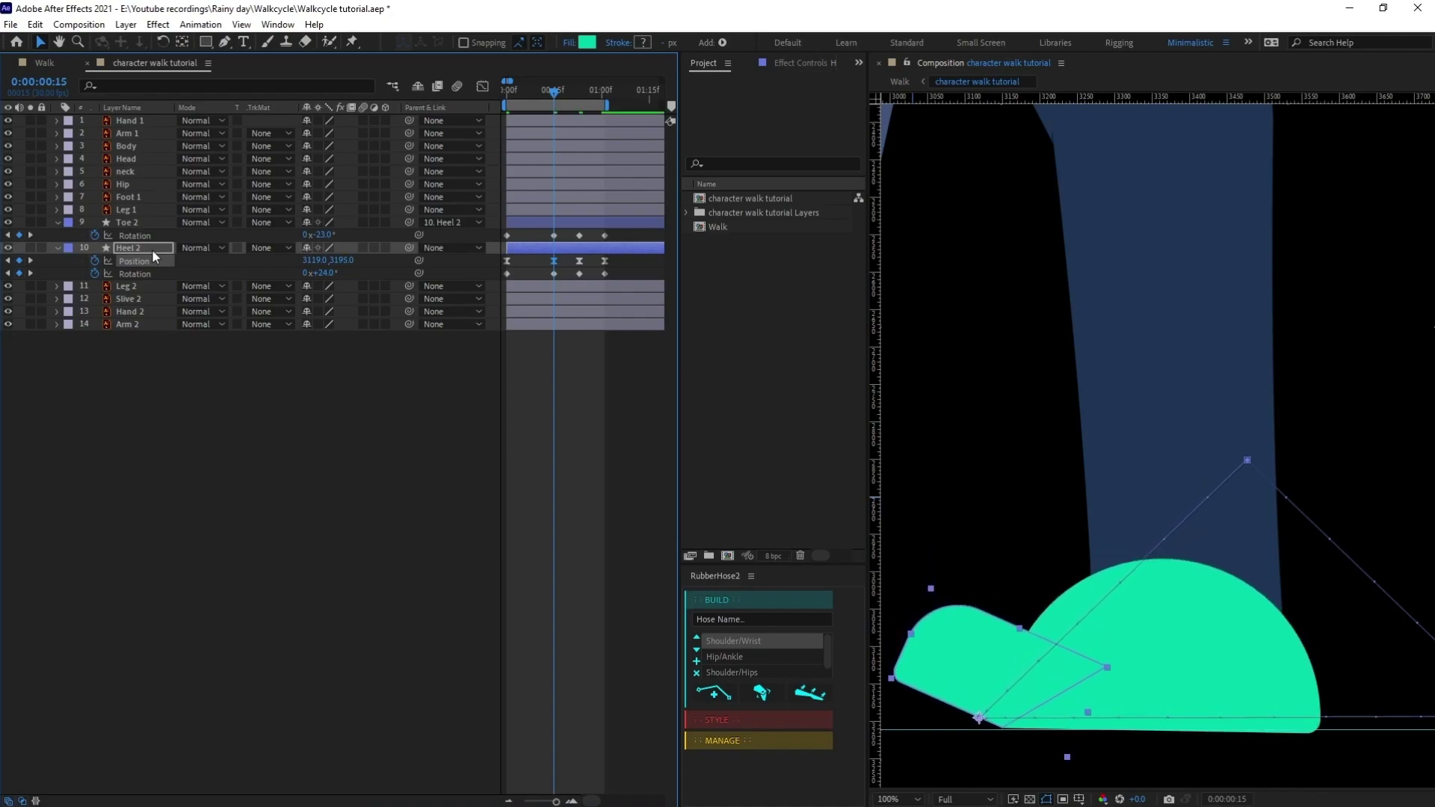
Set Toe 2's Rotation to -24° at 0:00:00:15, discarding a trial value of -22°
click(325, 236)
text(-22)
key(Return)
key(ctrl+z)
click(324, 236)
text(-24)
key(Return)
Apply Easy Ease to all of Toe 2's and Heel 2's keyframes and preview the foot animation
key(comma)
key(comma)
key(comma)
key(comma)
drag(620, 229, 482, 291)
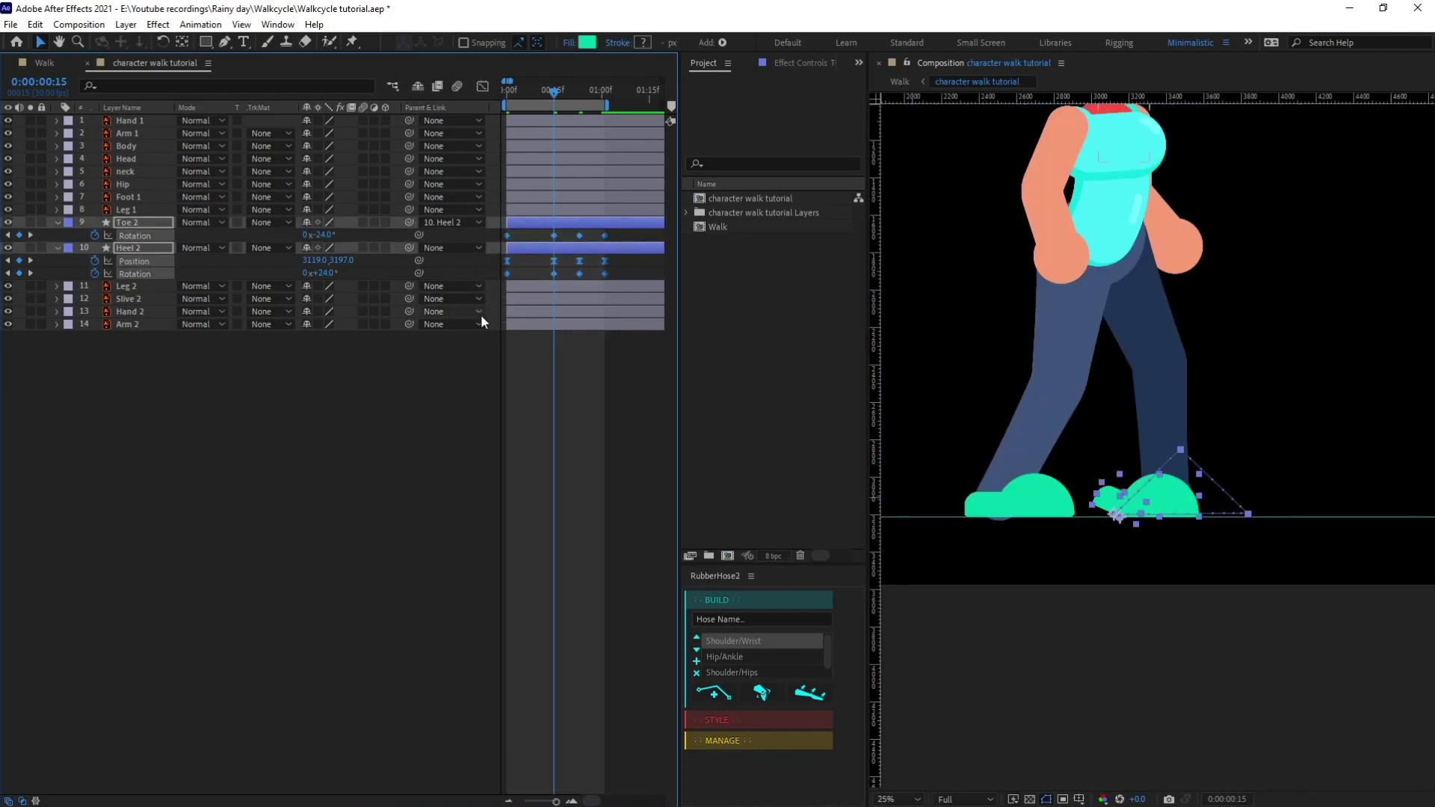
click(512, 487)
key(comma)
key(space)
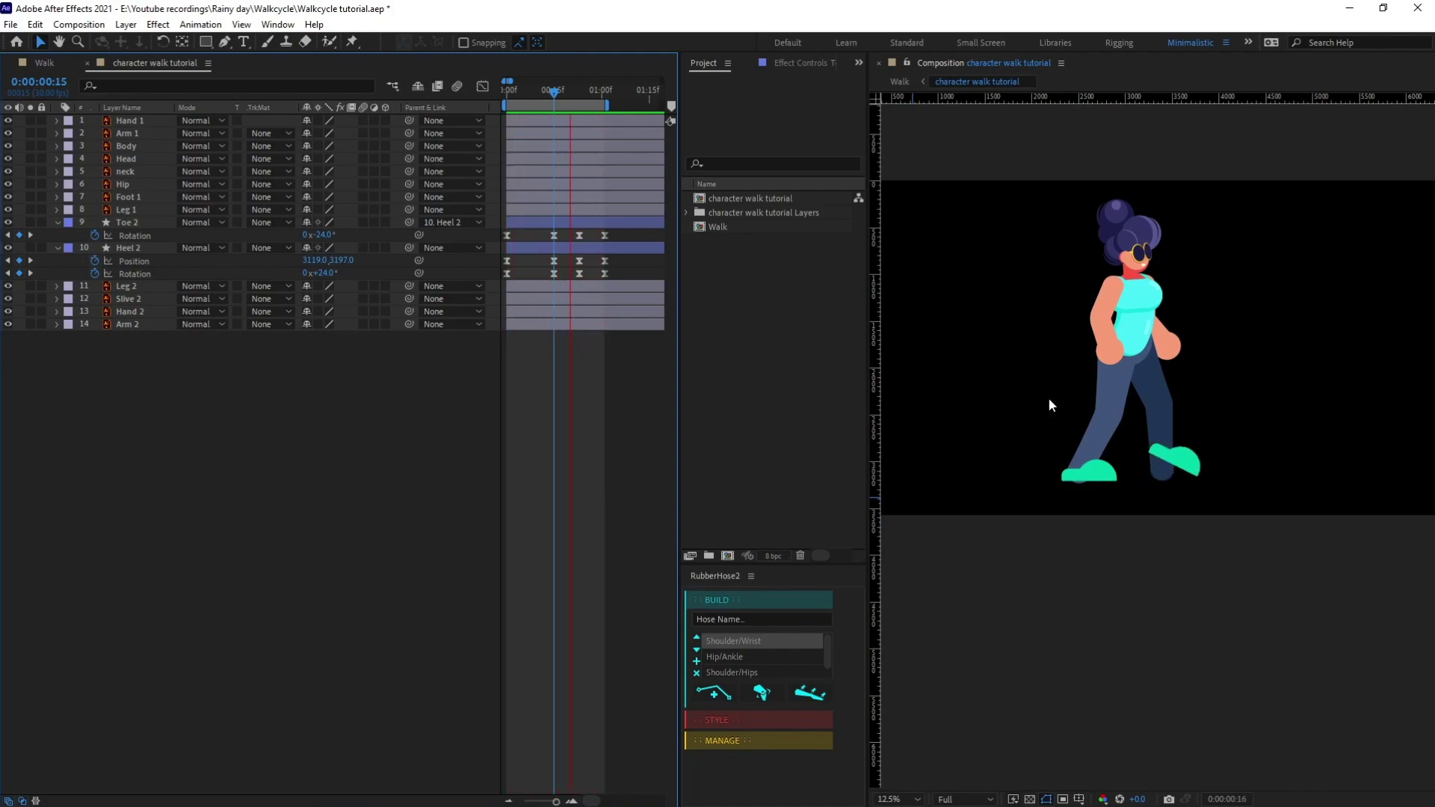
key(space)
Convert Toe 2's and Heel 2's keyframes at 0:00:00:23 to Auto Bezier and preview the foot animation
drag(589, 235, 568, 282)
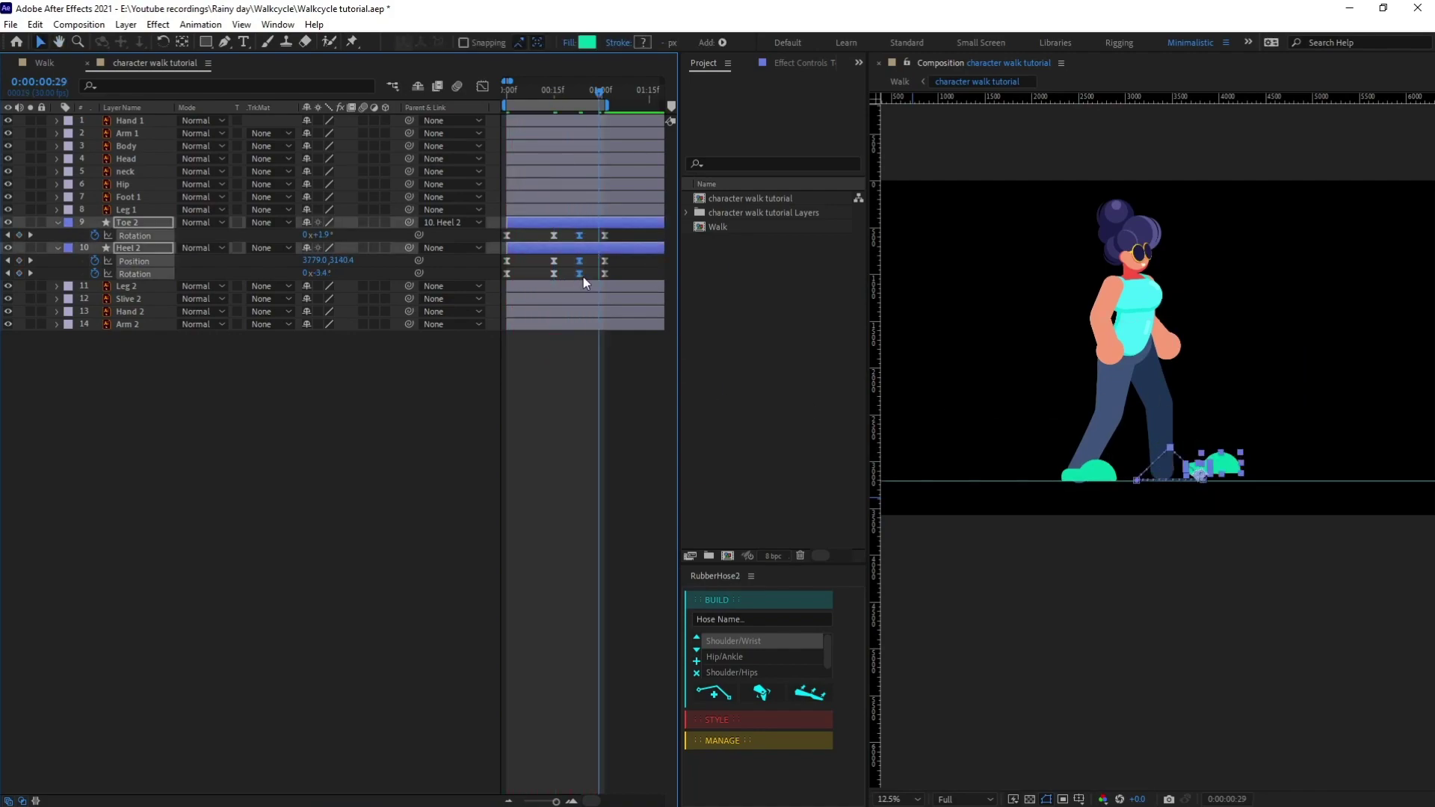
mouse_move(580, 275)
ctrl+click(580, 273)
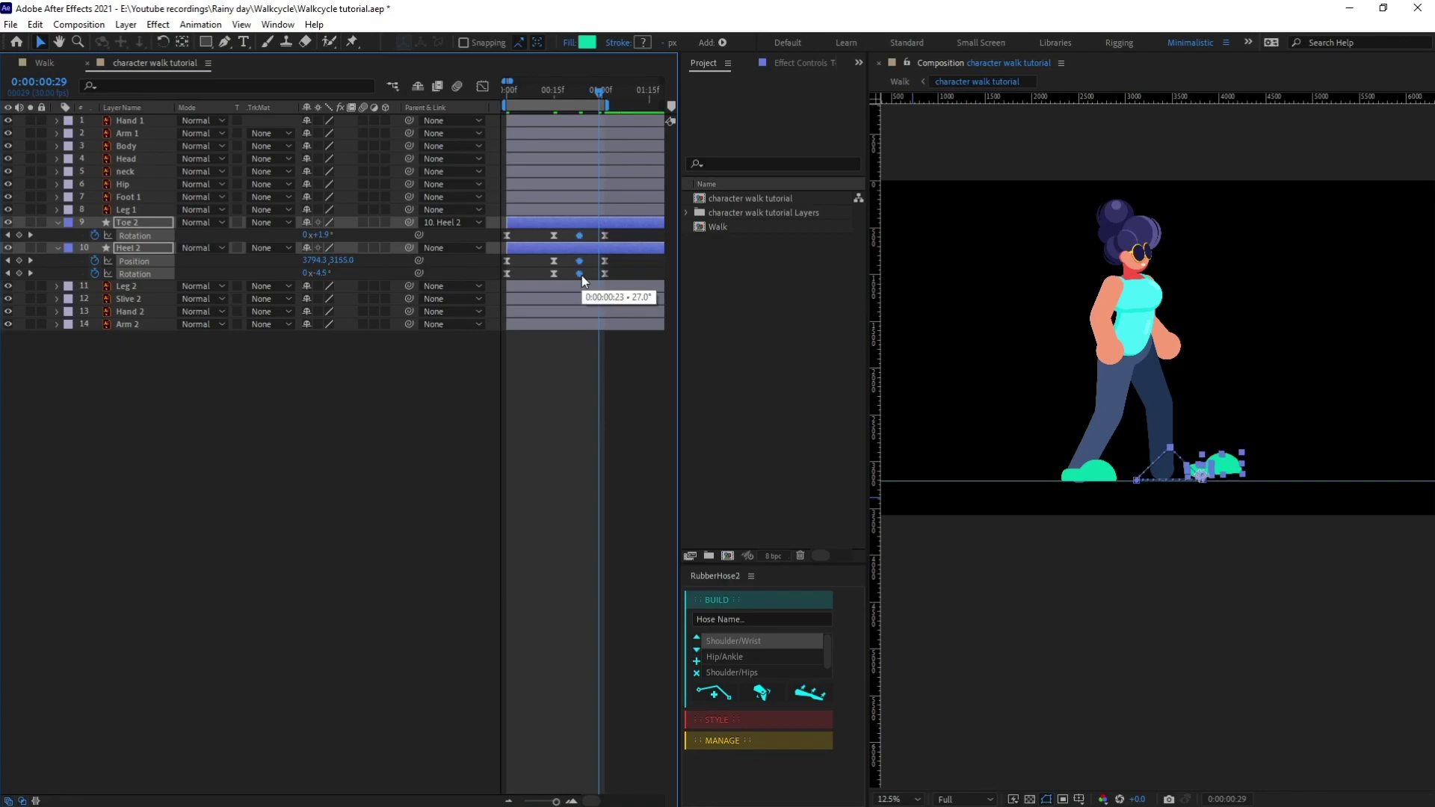
key(space)
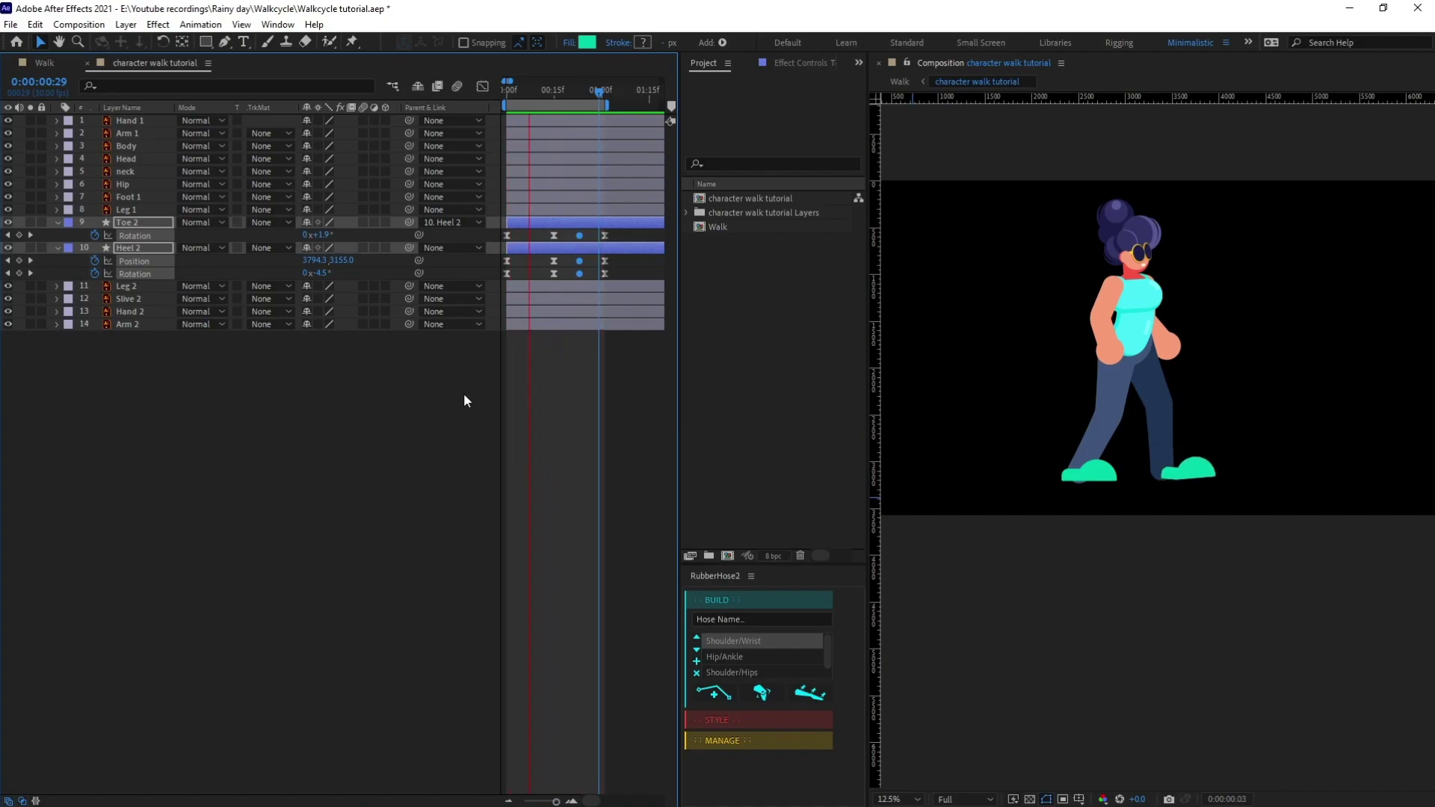
click(491, 370)
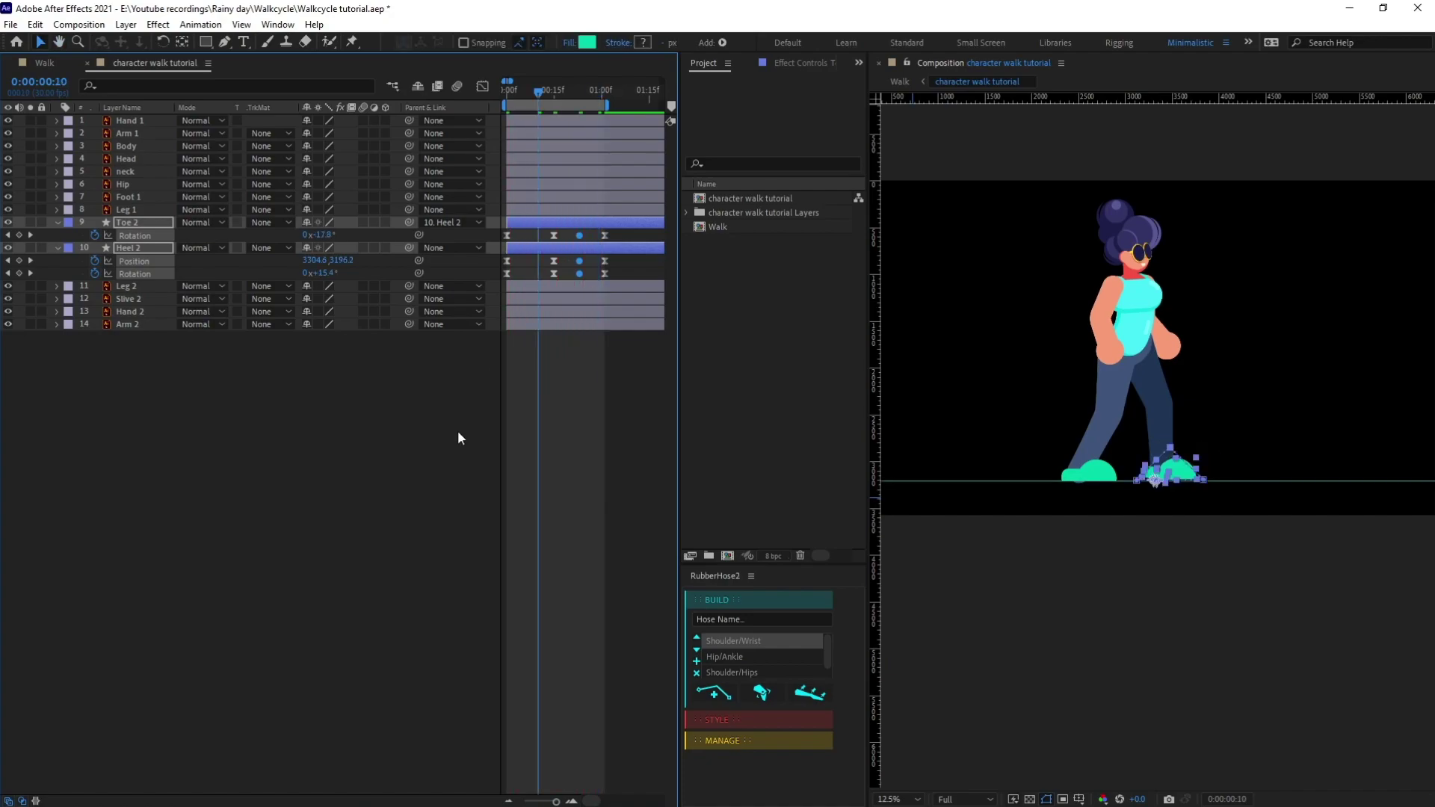
key(period)
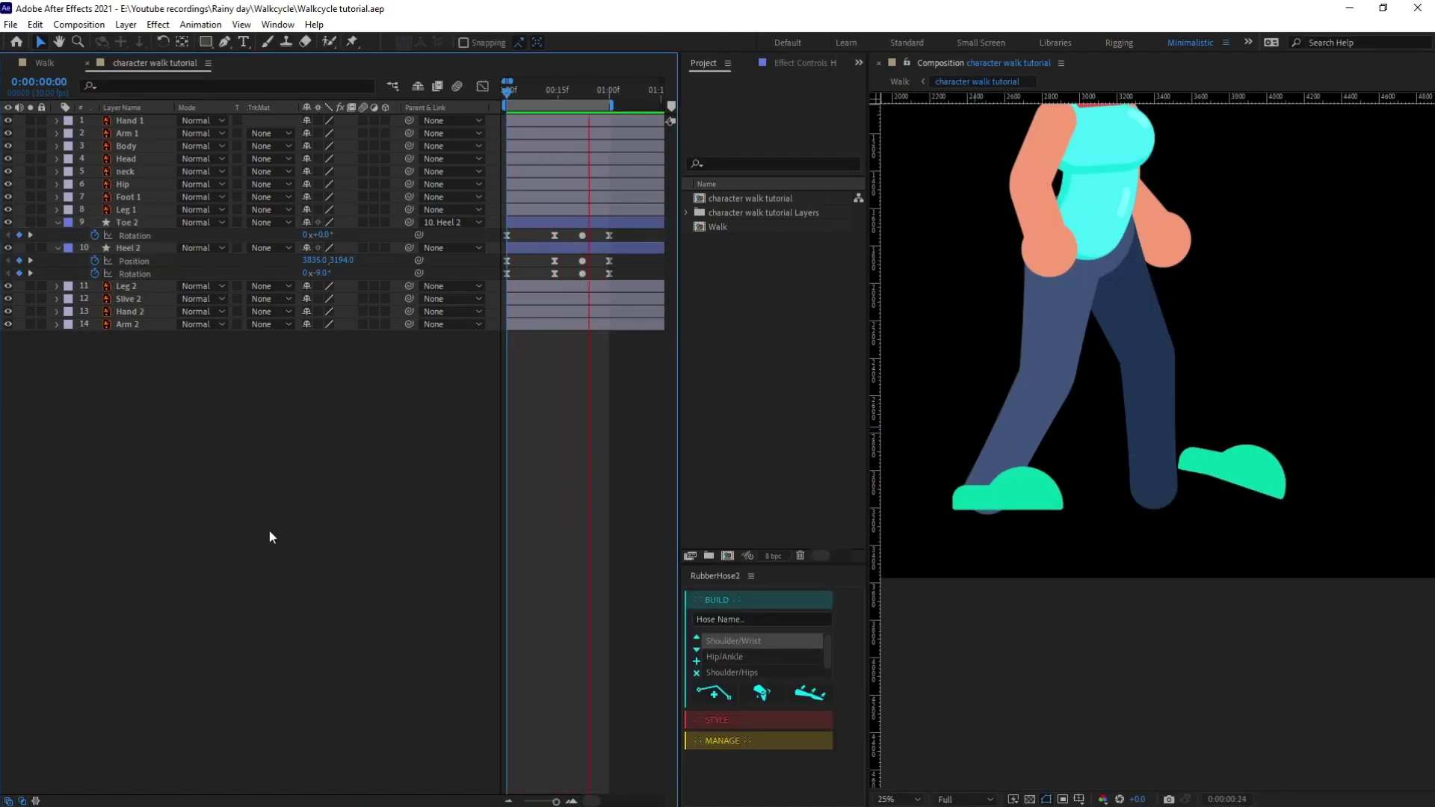
key(space)
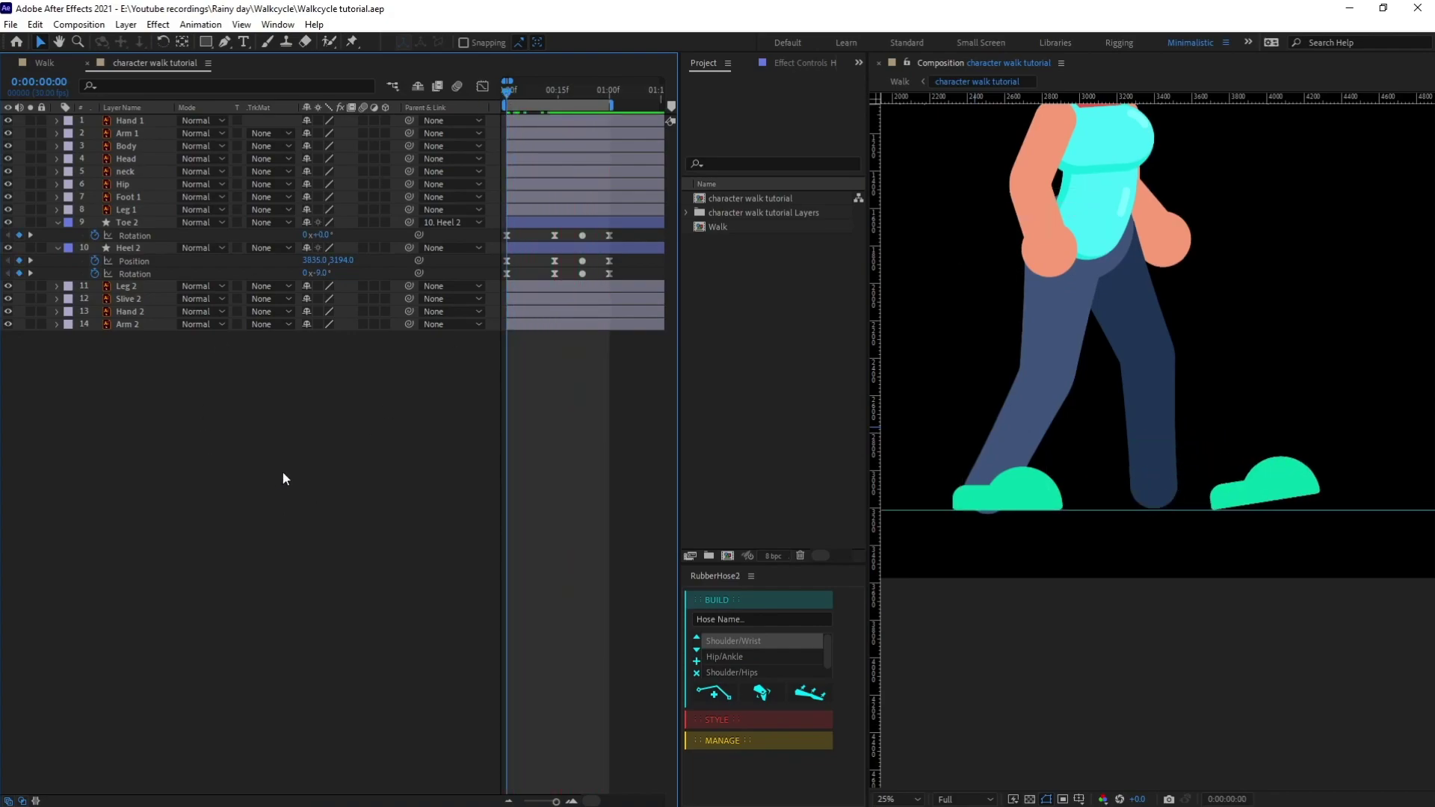
At 0:00:00:03, set the Rotation of both Heel 2 and Toe 2 to 0°
click(54, 89)
text(+)
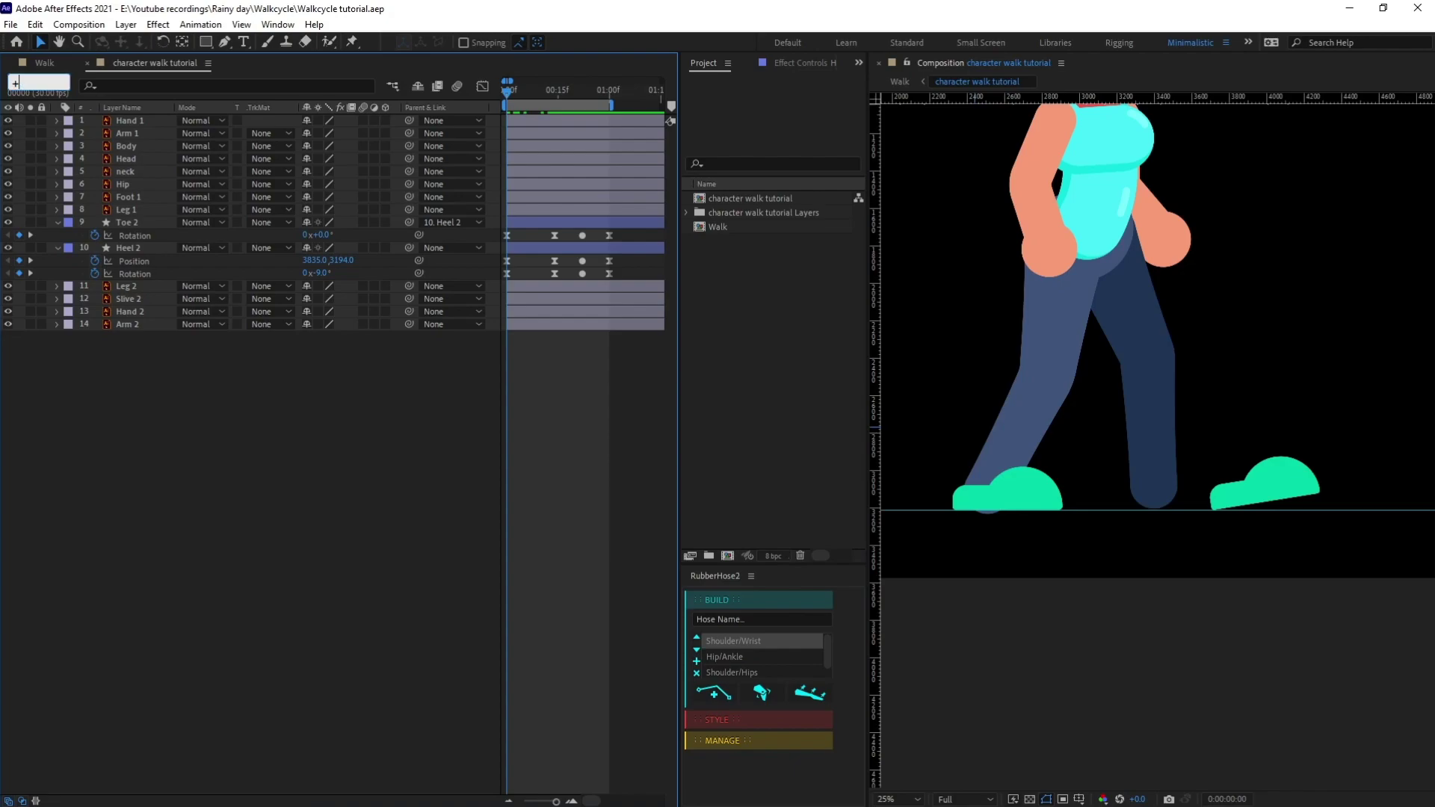
text(3)
key(Return)
click(322, 273)
key(Return)
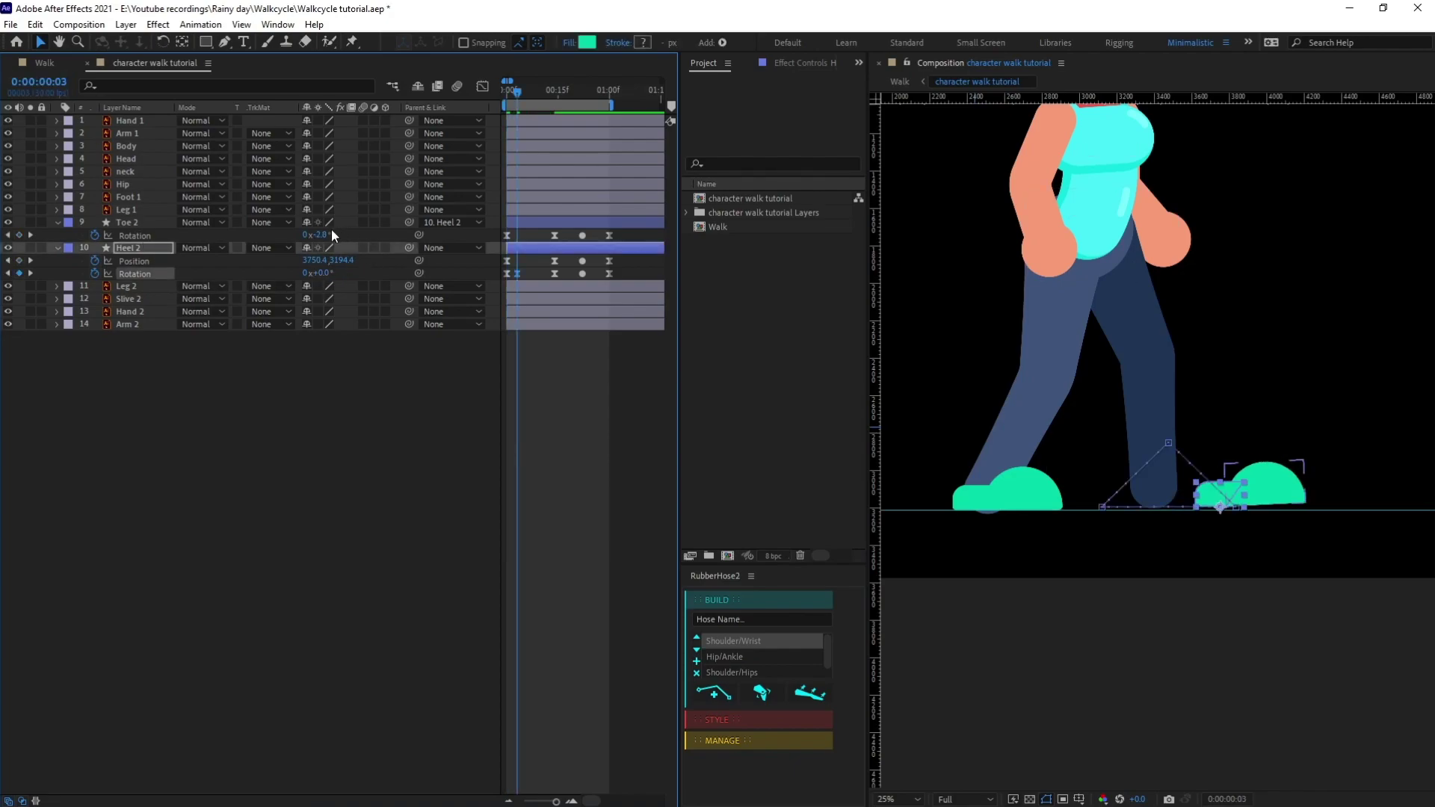
key(Return)
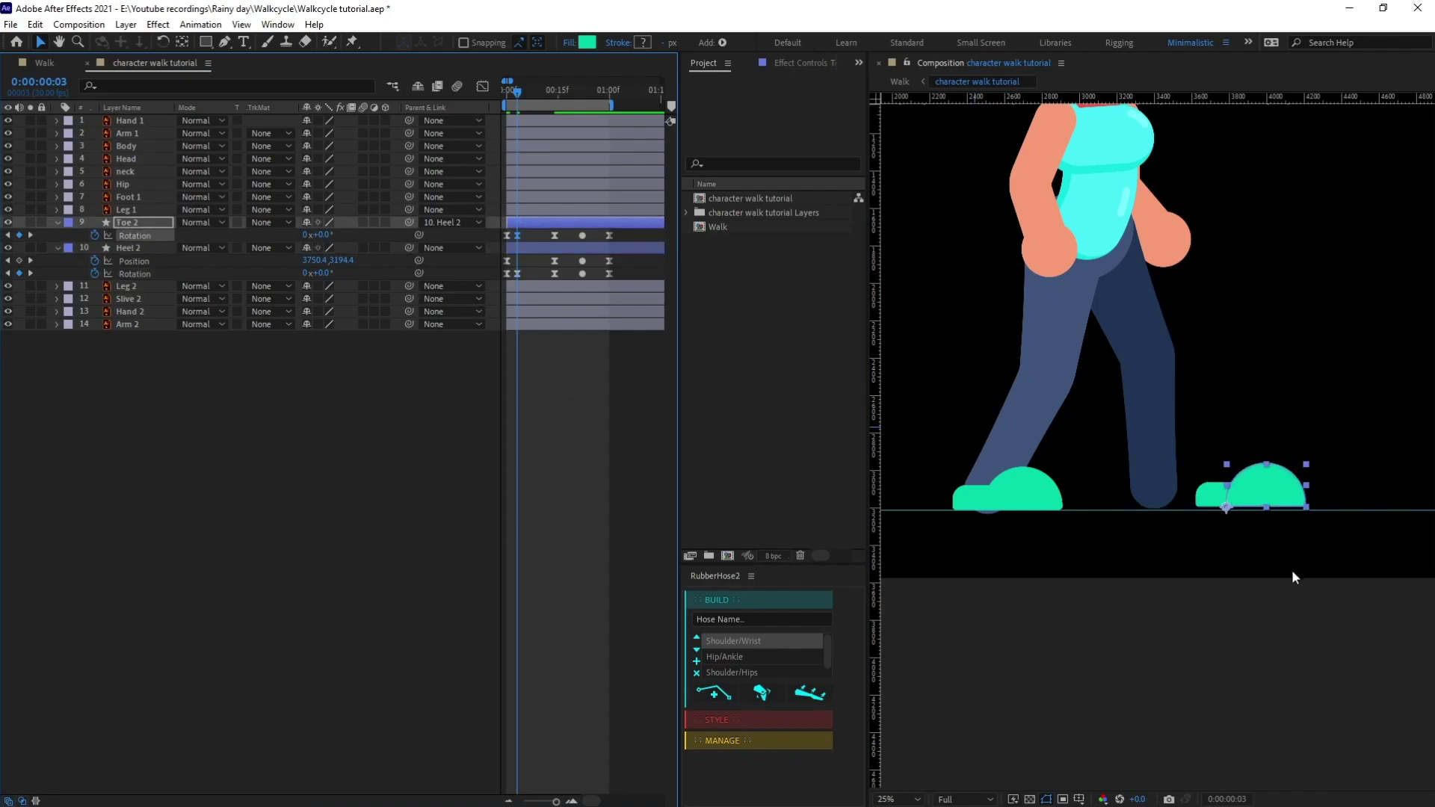
Nudge Heel 2 down at 0:00:00:03 until the flat foot rests on the ground guide
scroll(1292, 568, up, 2)
click(154, 251)
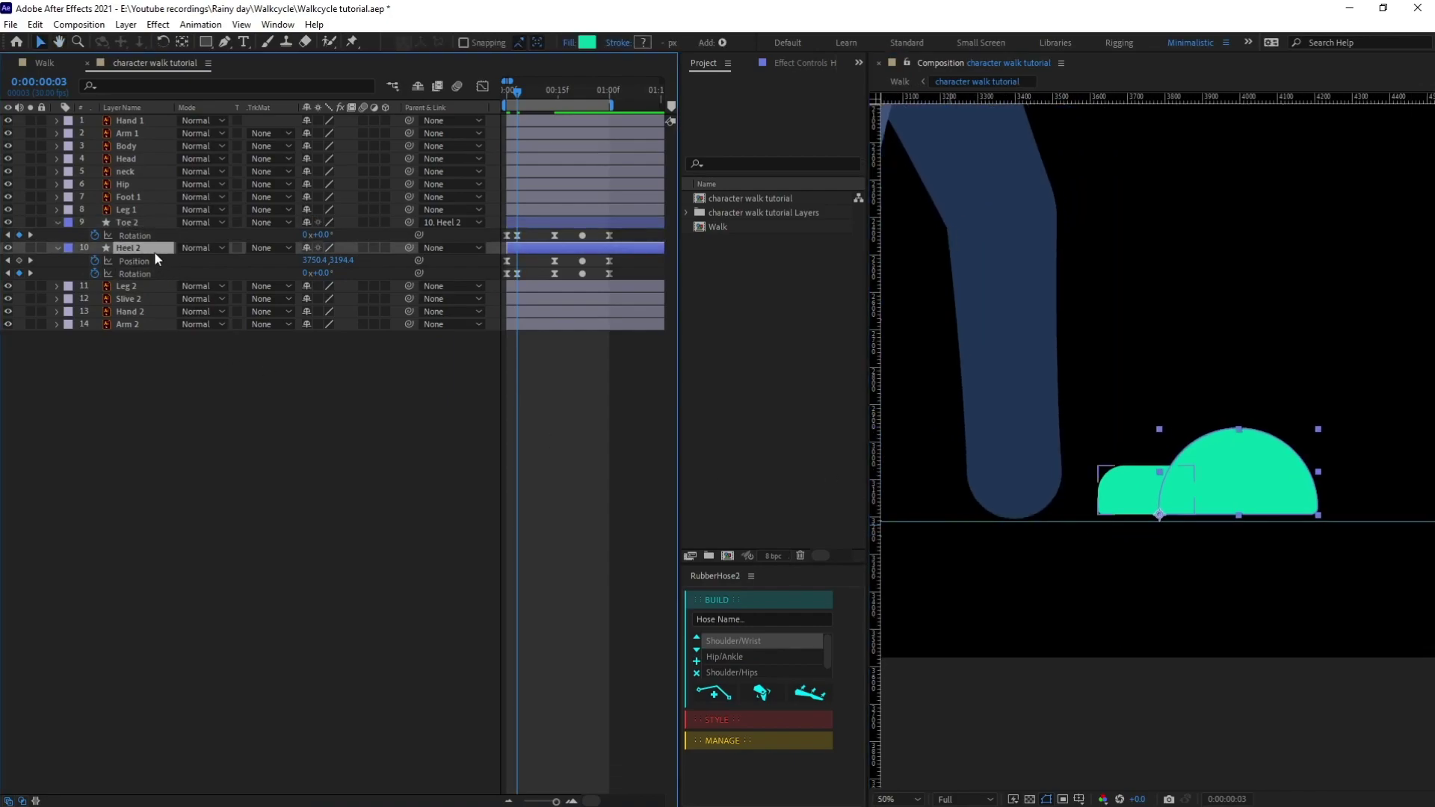
scroll(1145, 585, up, 2)
key(Down)
key(Down)
key(Down)
key(Down)
key(Down)
key(Down)
key(Down)
key(Down)
key(Down)
key(Down)
key(Down)
key(Down)
key(Down)
key(Down)
key(Down)
key(Down)
key(Down)
At 0:00:00:08, set the Rotation of both Heel 2 and Toe 2 to 0°
key(Page_Down)
key(Page_Down)
key(Page_Down)
key(Page_Down)
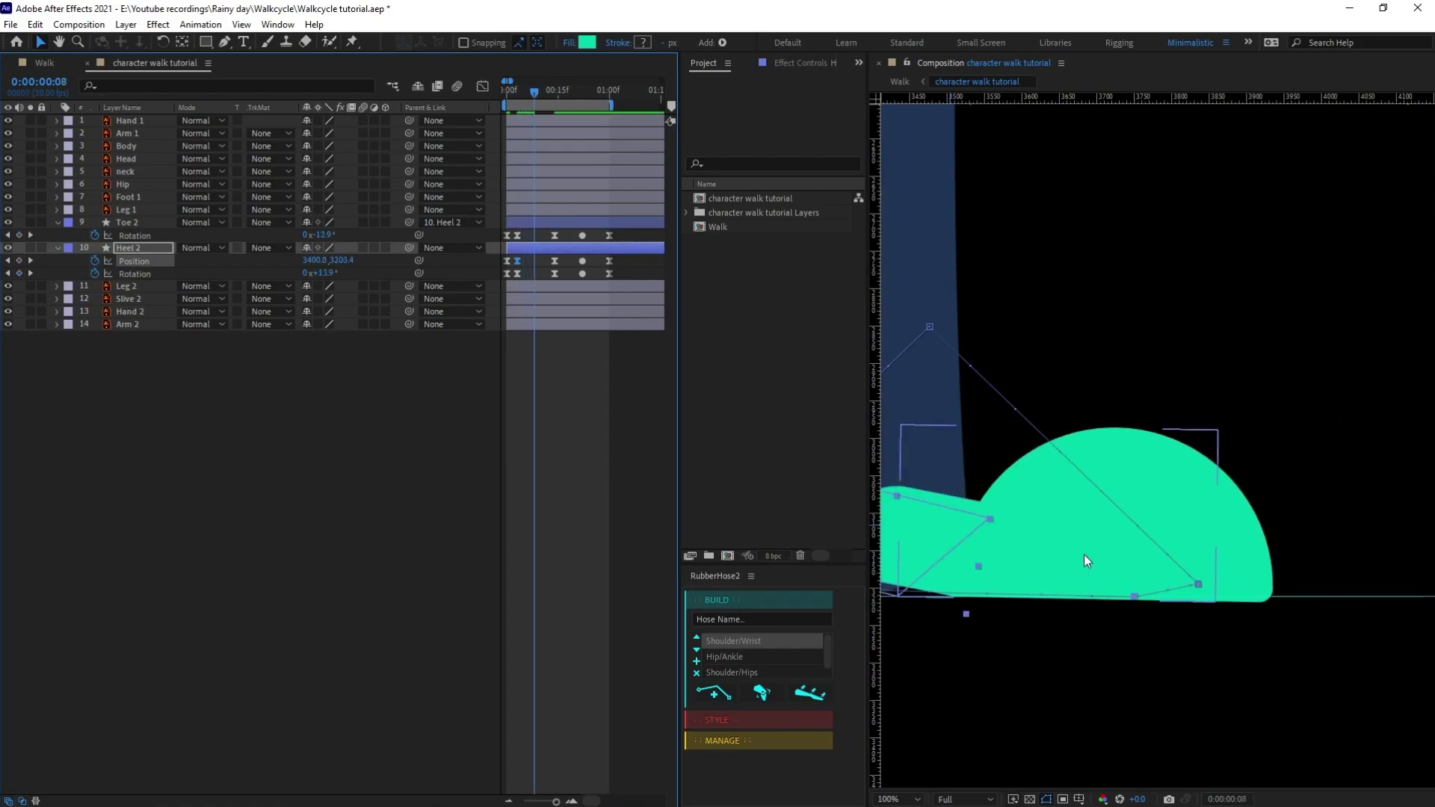
key(Page_Down)
scroll(1263, 521, down, 2)
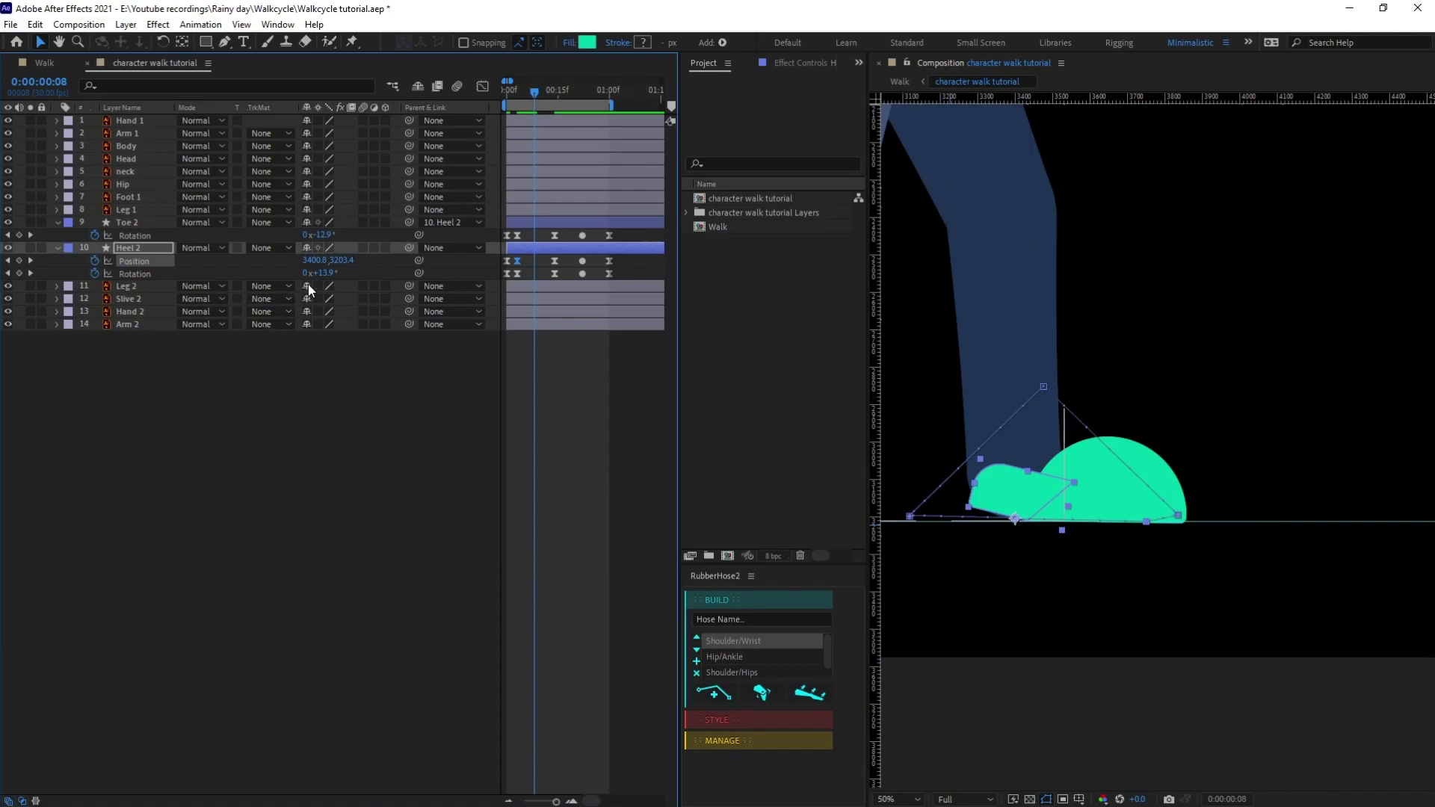
text(0x+0)
key(Return)
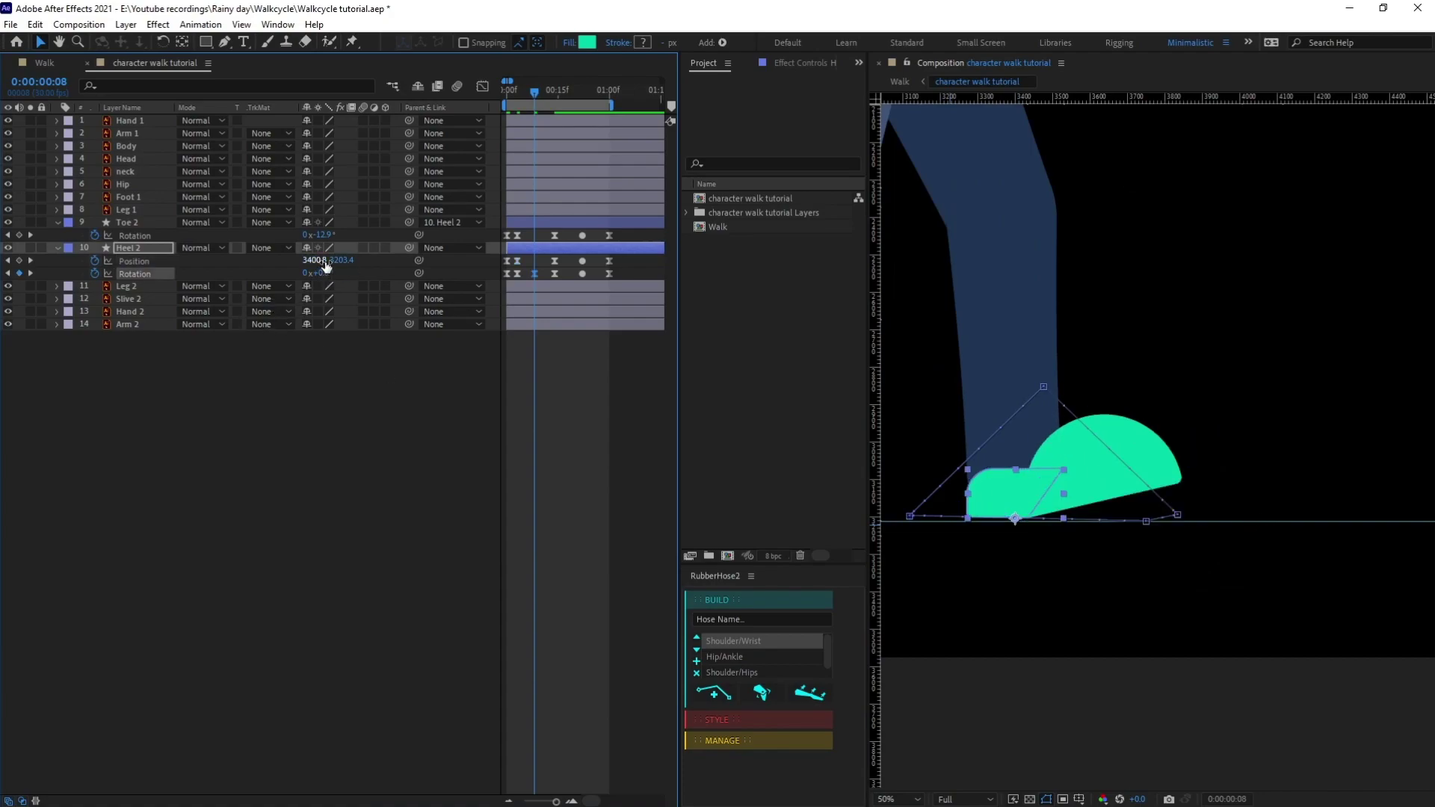
text(0)
key(Return)
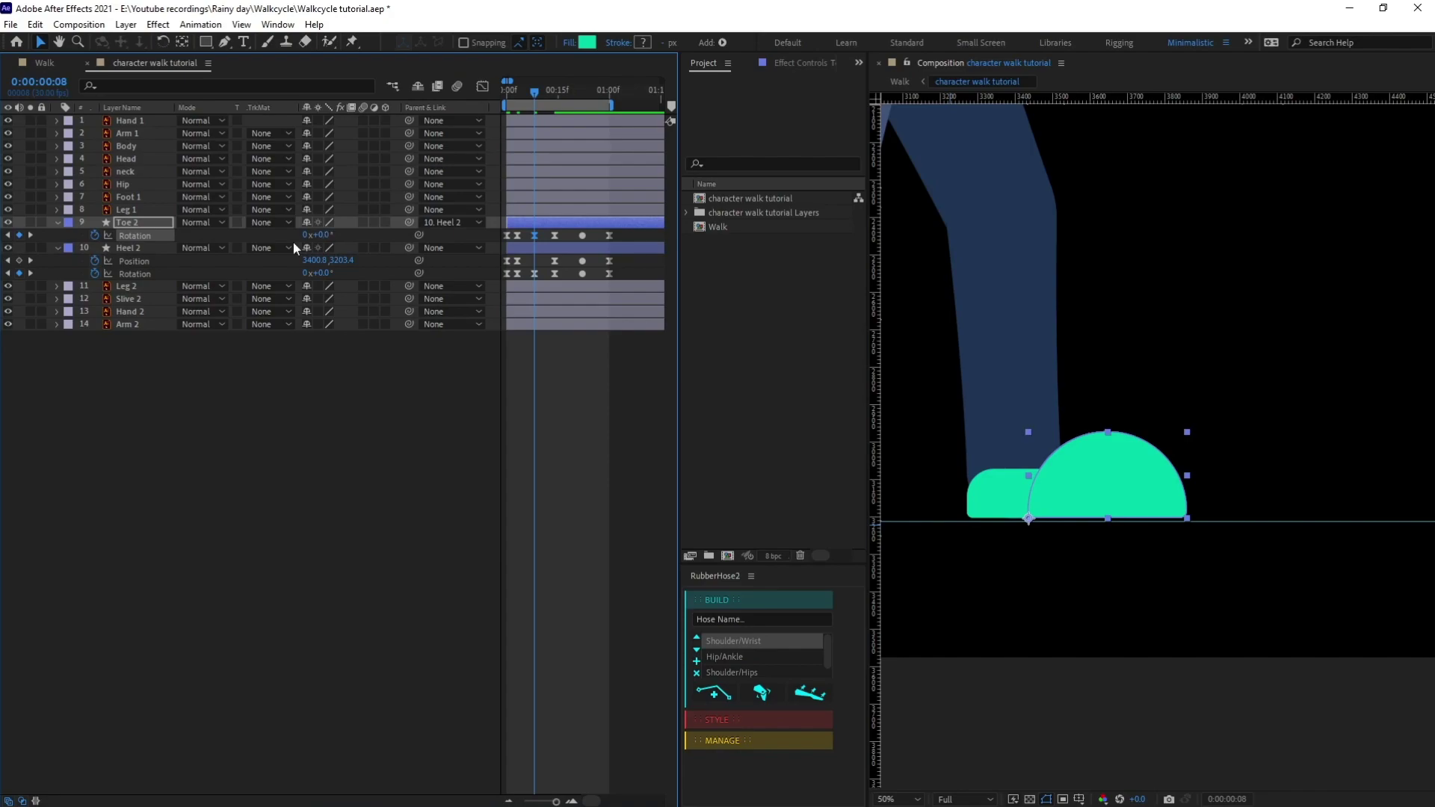
Nudge Heel 2 down at 0:00:00:08 to 3400.8, 3211.4 so the sole touches the ground guide
click(158, 250)
scroll(1189, 361, up, 1)
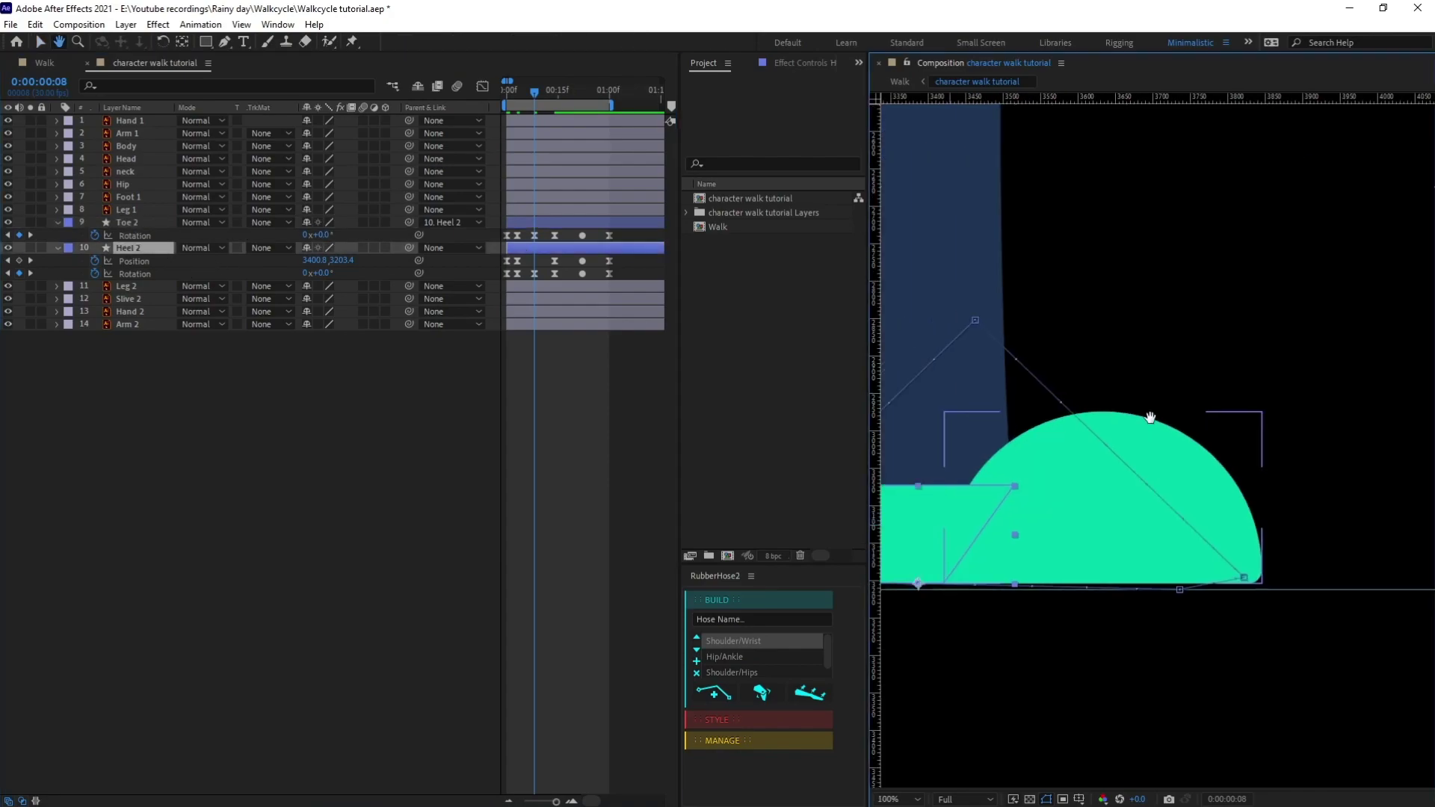
key(Down)
key(Down)
key(Down)
key(Down)
key(Down)
key(Down)
key(Down)
key(Down)
key(Down)
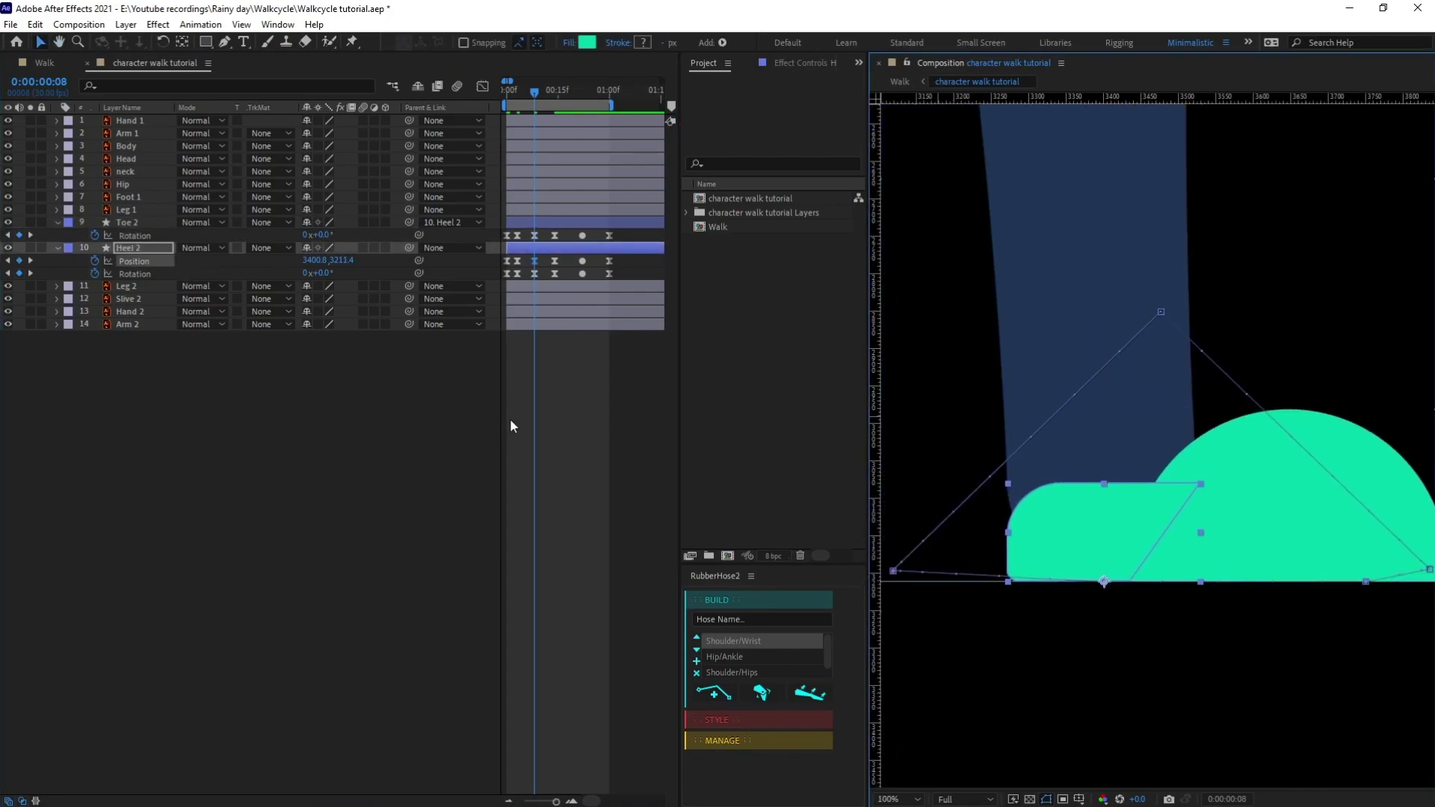
Add Heel 2 Position keyframes at 0:00:00:10 and 0:00:00:11, nudging the foot to keep its sole on the ground guide
click(511, 419)
key(Page_Down)
key(Page_Down)
key(Page_Down)
click(968, 429)
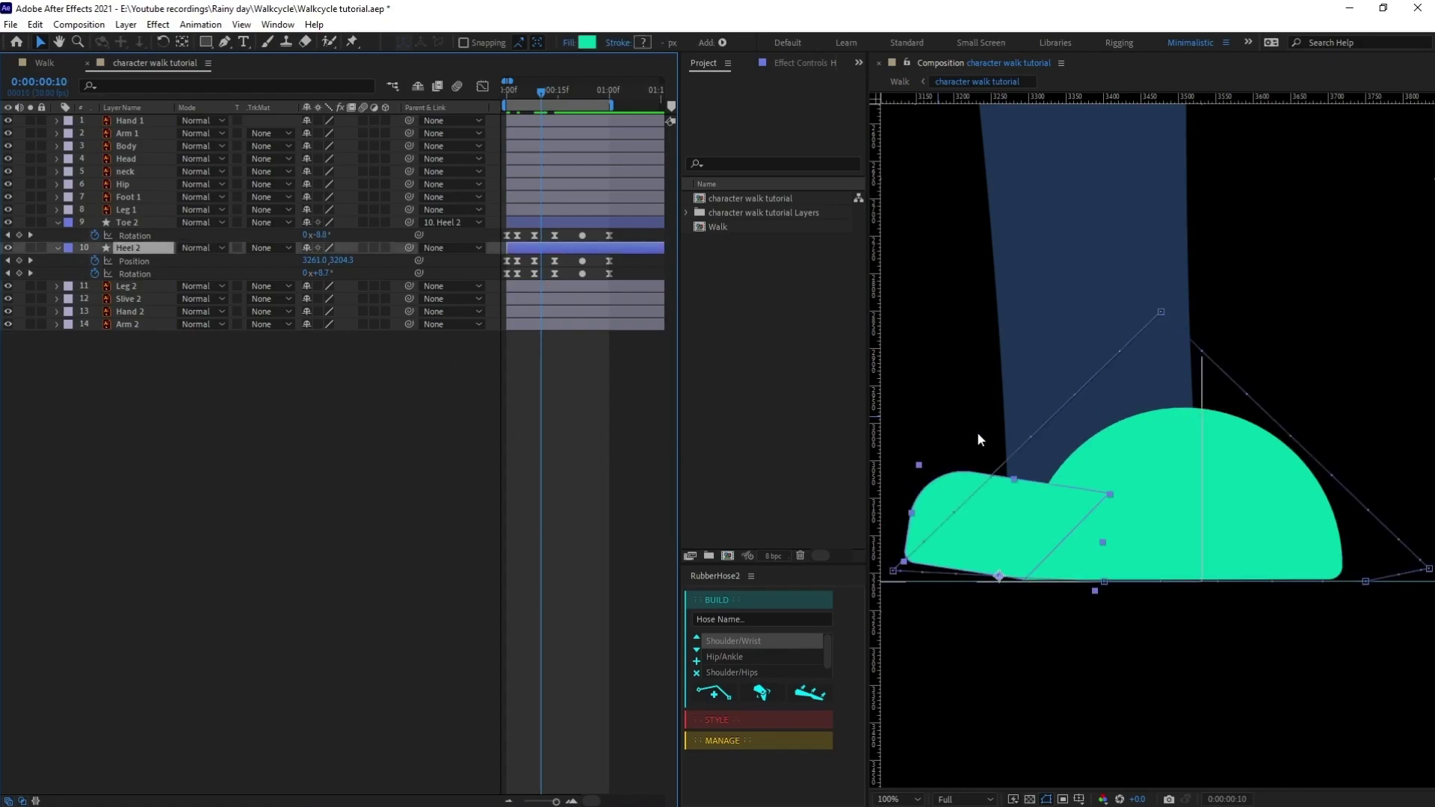
scroll(1007, 433, up, 1)
key(shift+Up)
key(shift+Up)
key(shift+Up)
key(Page_Down)
key(Page_Down)
key(Page_Down)
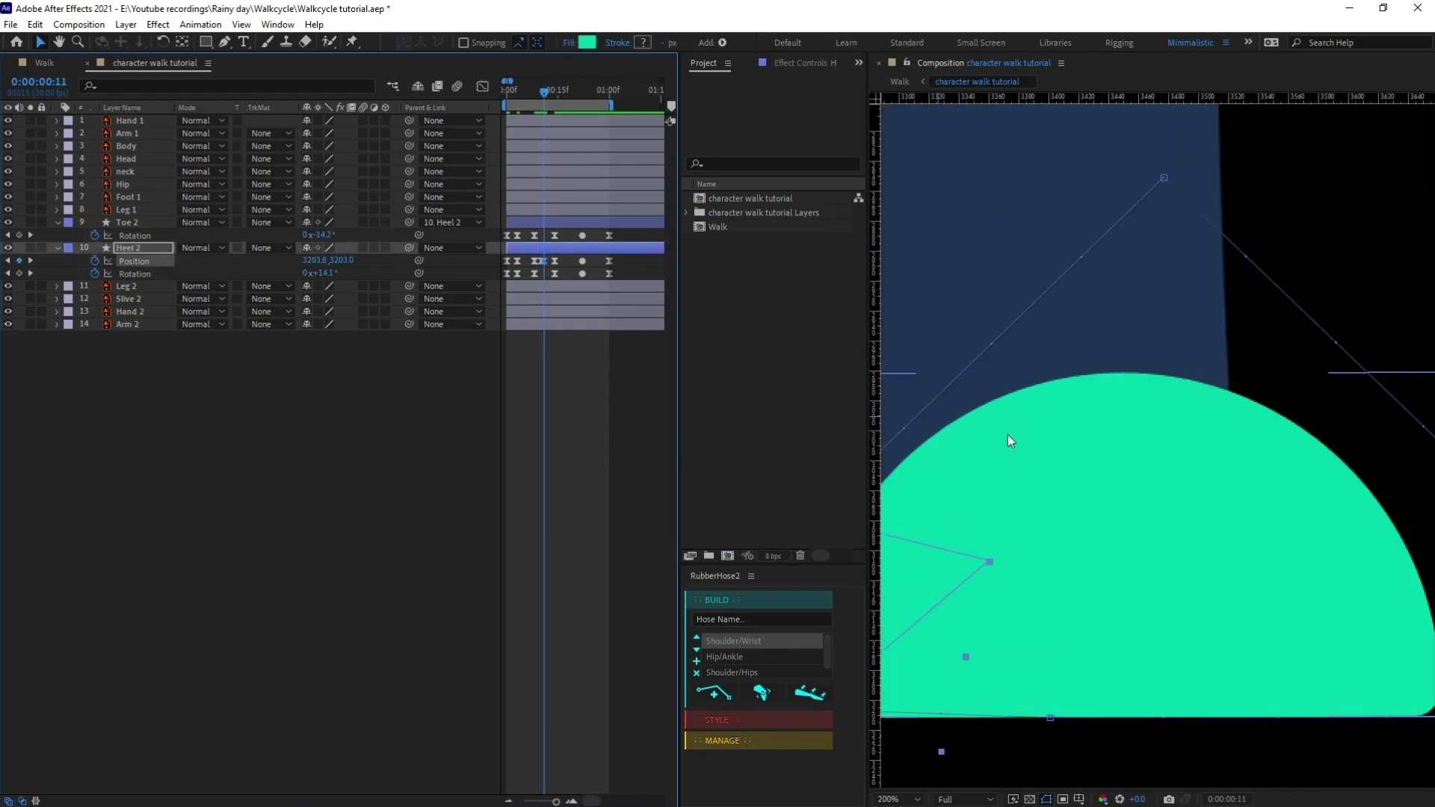
Curve Heel 2's motion path into a smooth arc with level handles at its highest keyframe, and preview the walk
scroll(1168, 501, down, 1)
key(Page_Down)
key(Page_Down)
key(Page_Down)
key(Page_Down)
key(Page_Down)
key(Page_Down)
key(Page_Down)
key(Page_Down)
key(Page_Down)
key(Page_Down)
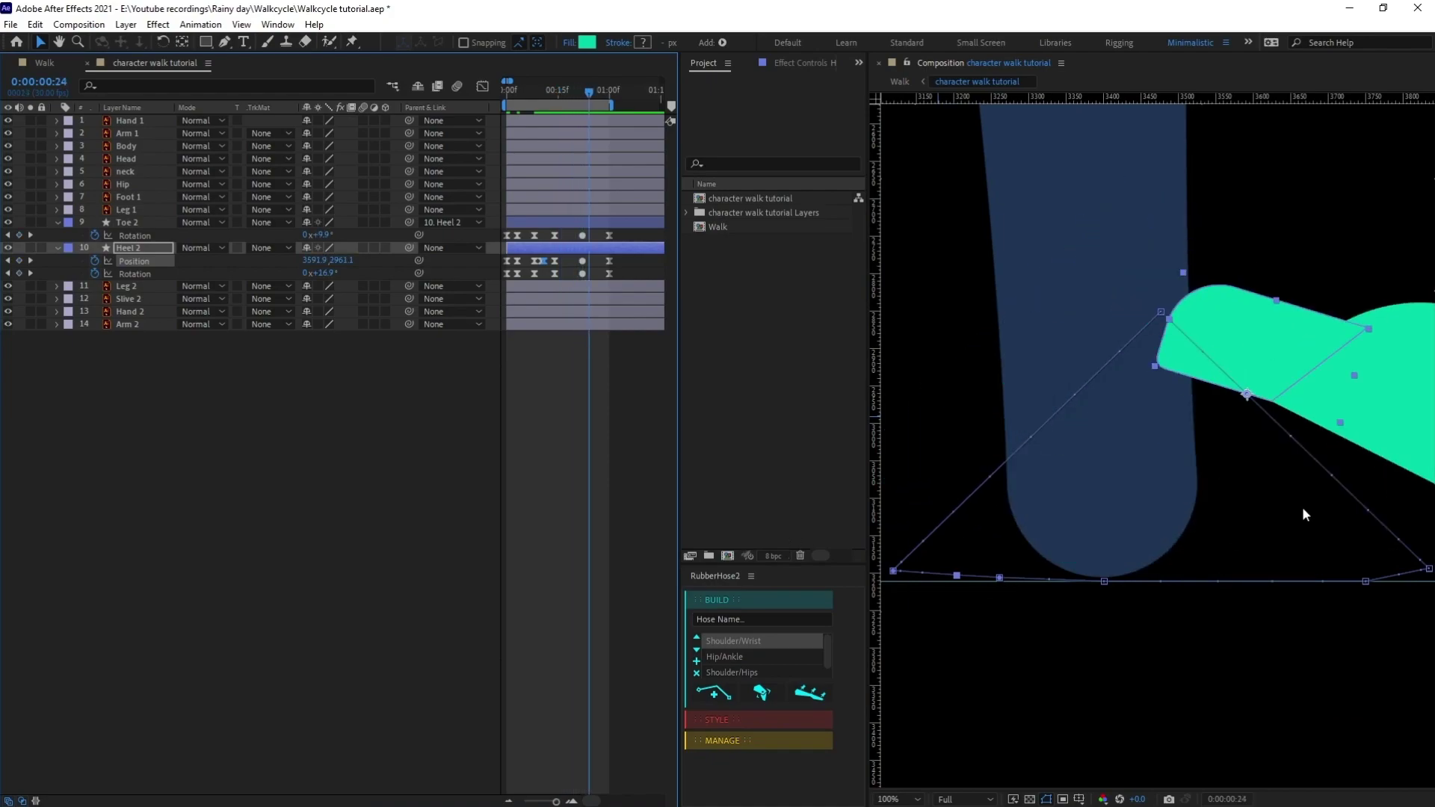
scroll(1305, 515, down, 2)
scroll(1193, 398, up, 2)
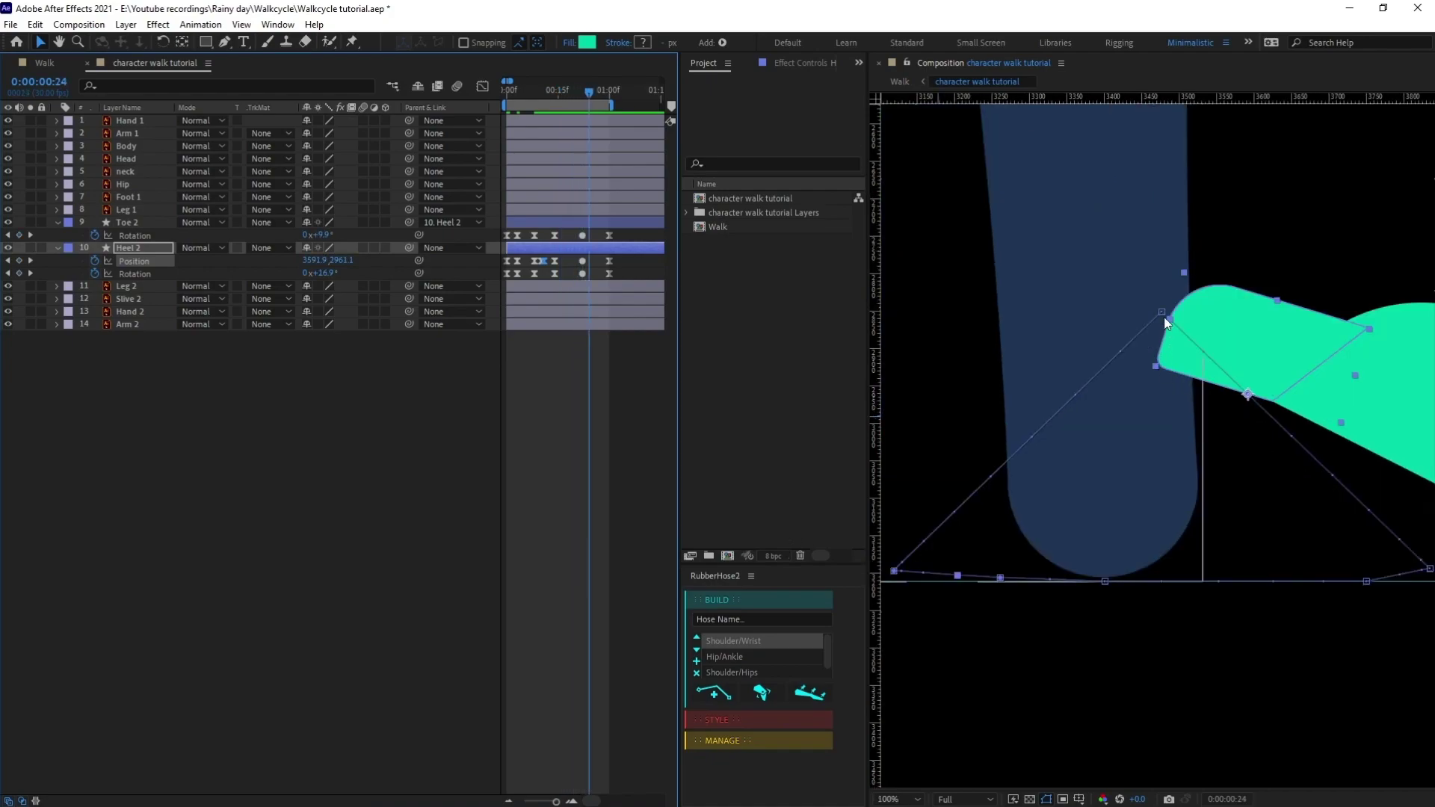
drag(1168, 316, 1321, 322)
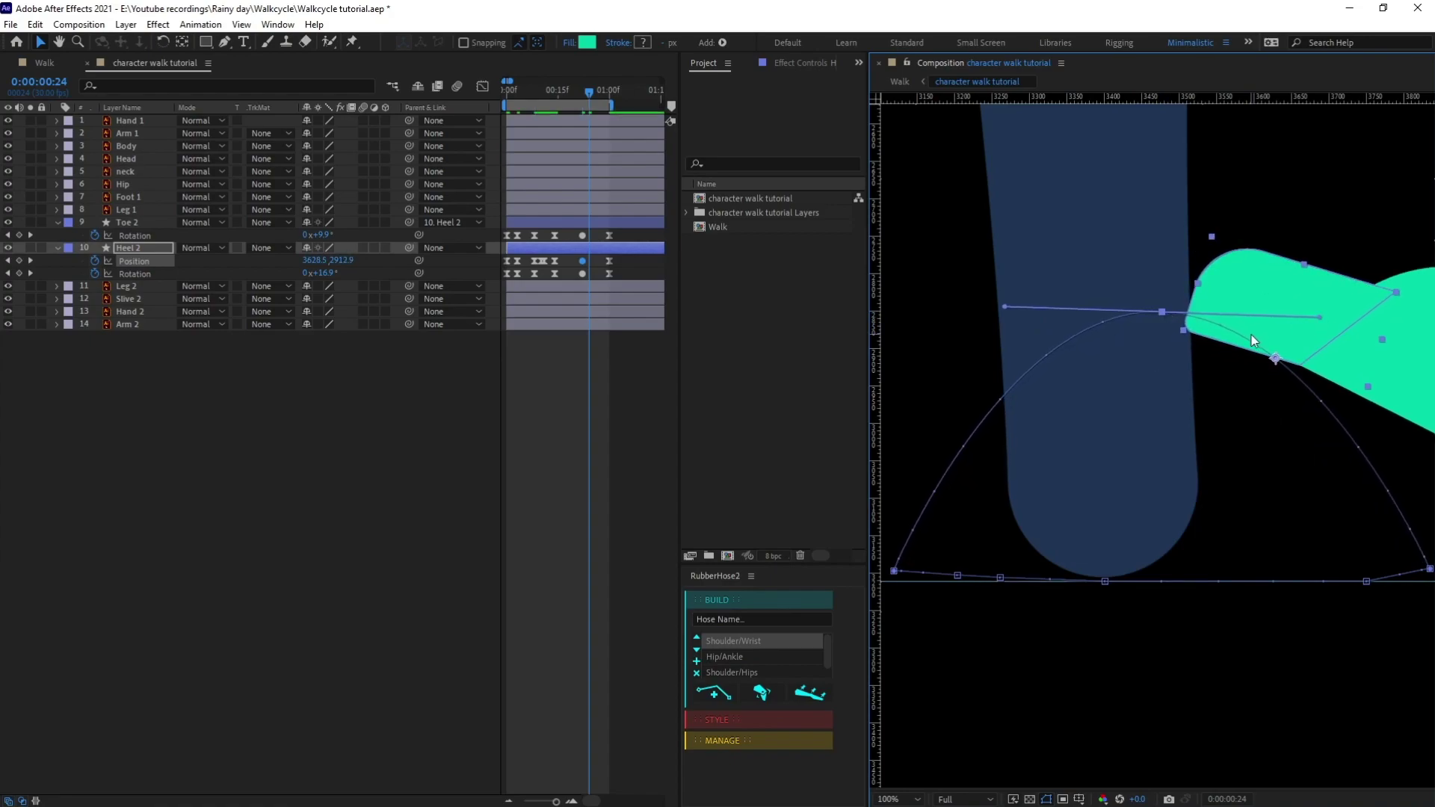
scroll(1251, 335, down, 2)
drag(1238, 392, 1241, 389)
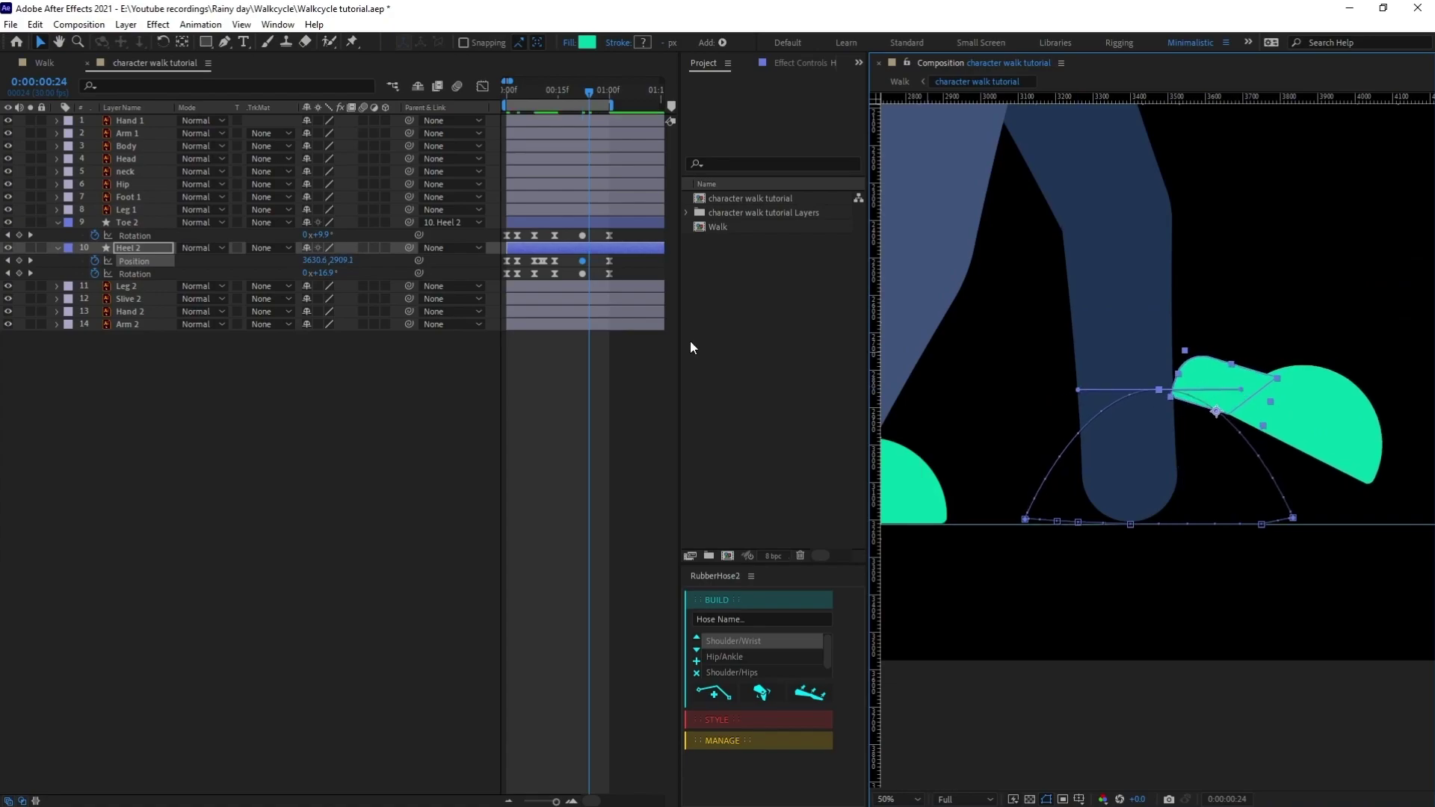
click(502, 92)
drag(591, 93, 616, 103)
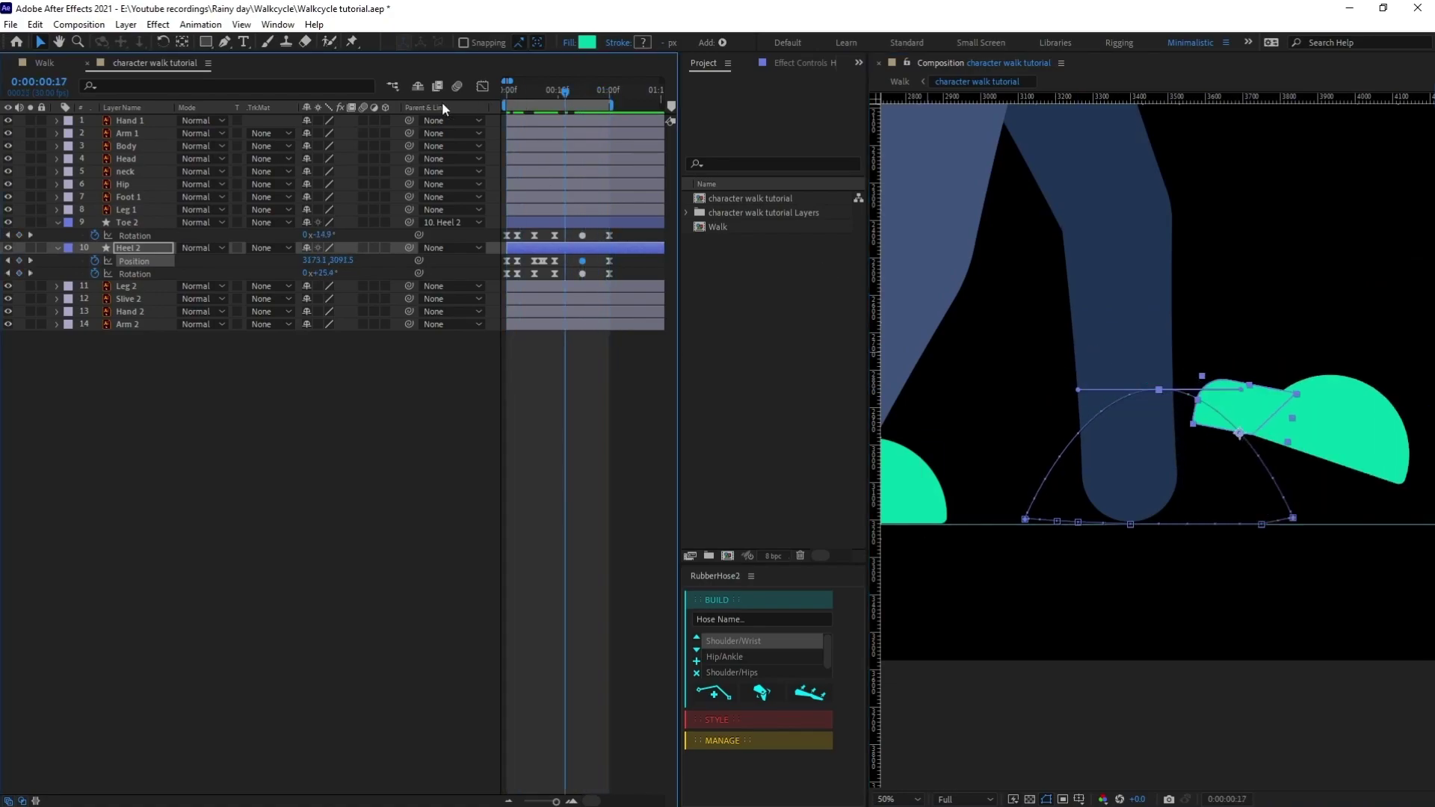
key(space)
scroll(1141, 366, down, 2)
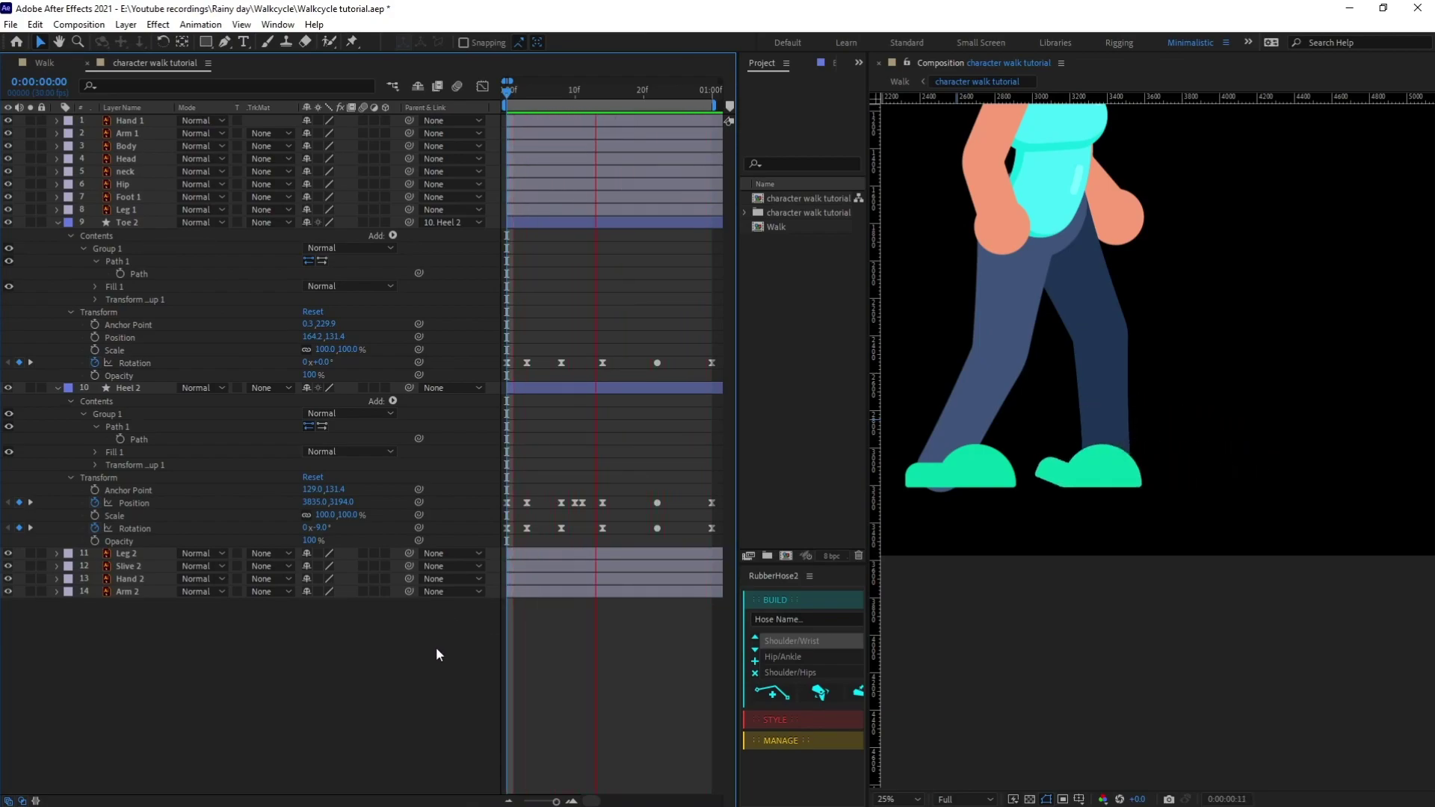
key(space)
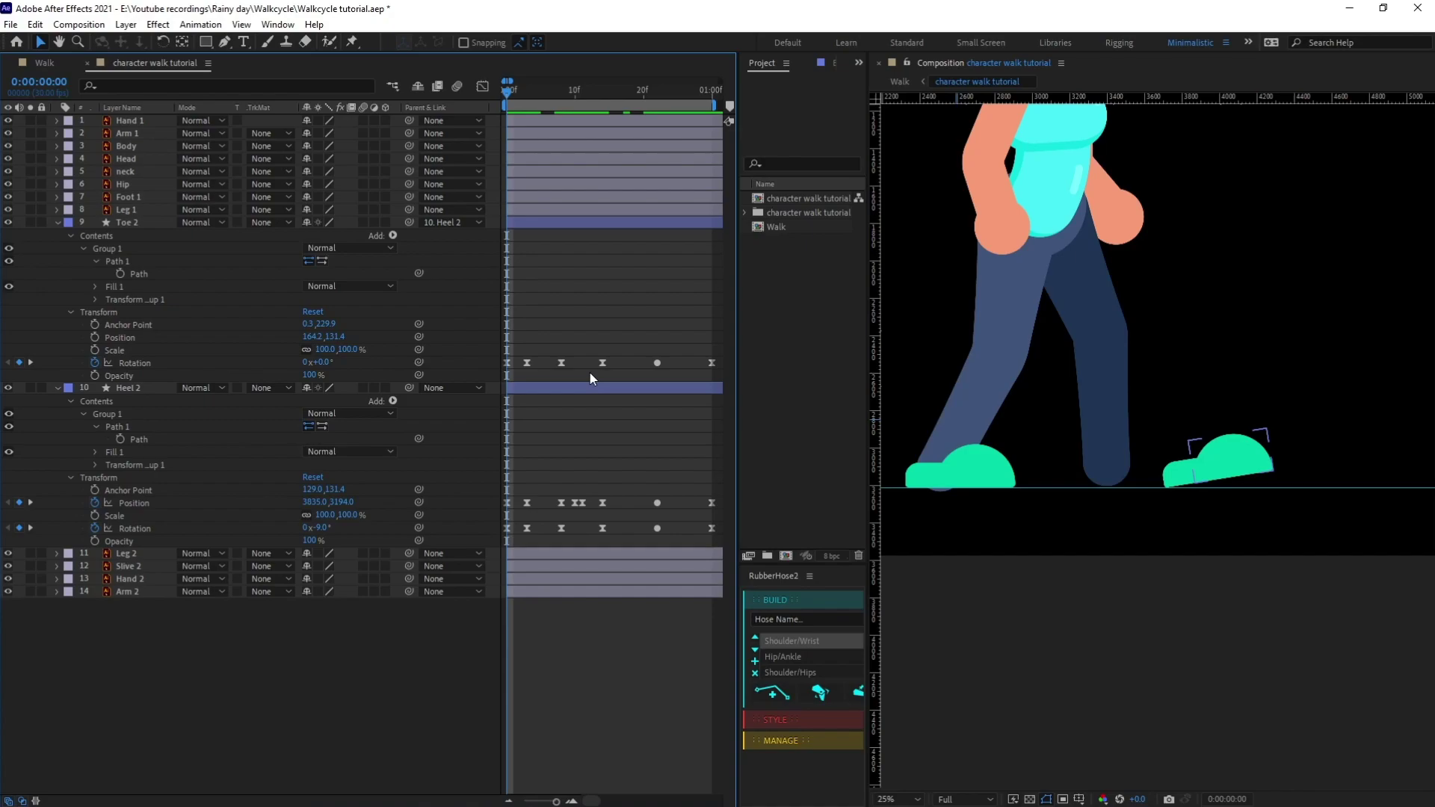
Add Path keyframes to Heel 2 and Toe 2 at 0:00:00:00 and again at 0:00:00:14
click(120, 440)
click(121, 273)
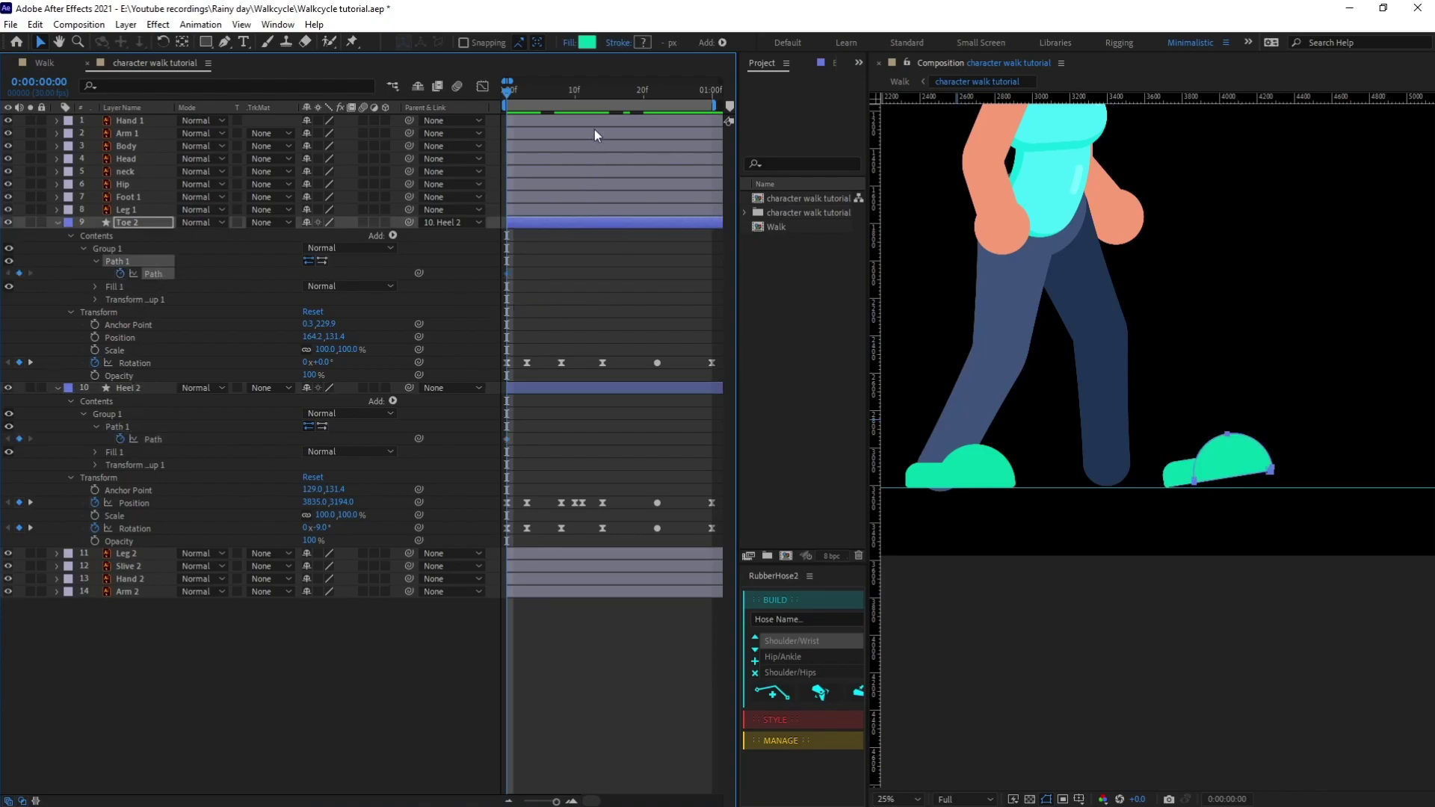
drag(595, 91, 602, 92)
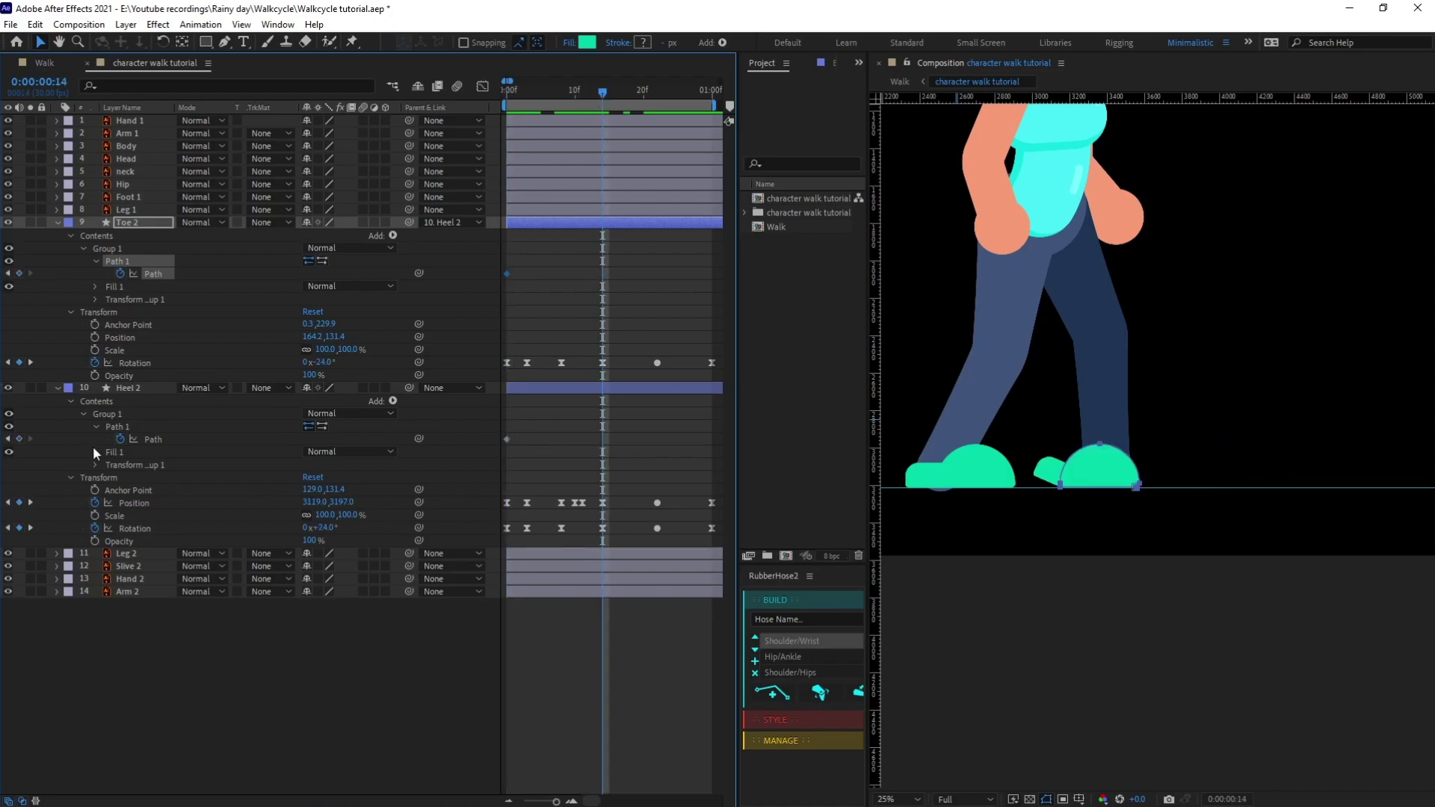
click(19, 440)
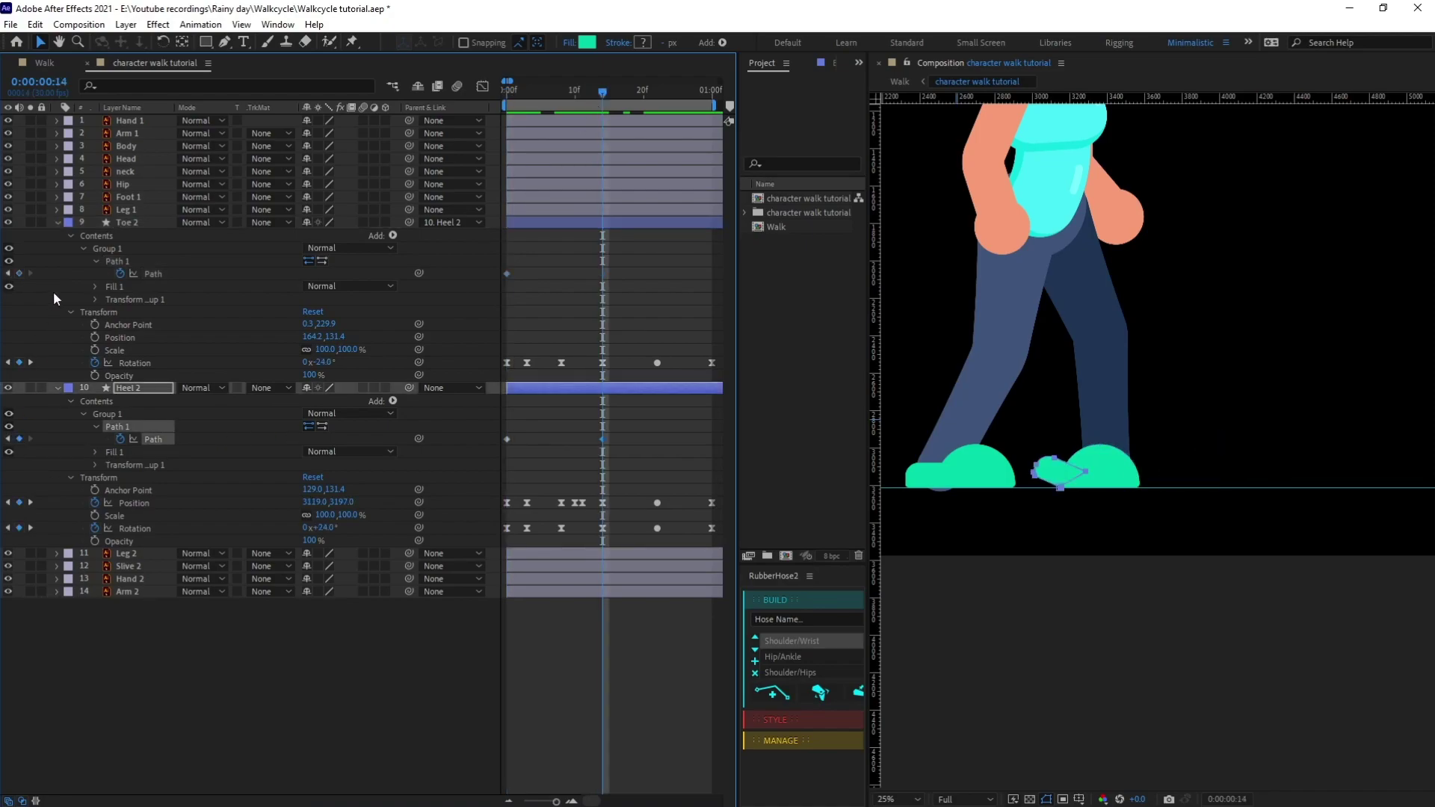
click(18, 273)
Bend Toe 2's Path at 0:00:00:22 so the sole bulges into a smooth curve from the heel joint to the toe tip
drag(632, 95, 657, 96)
key(slash)
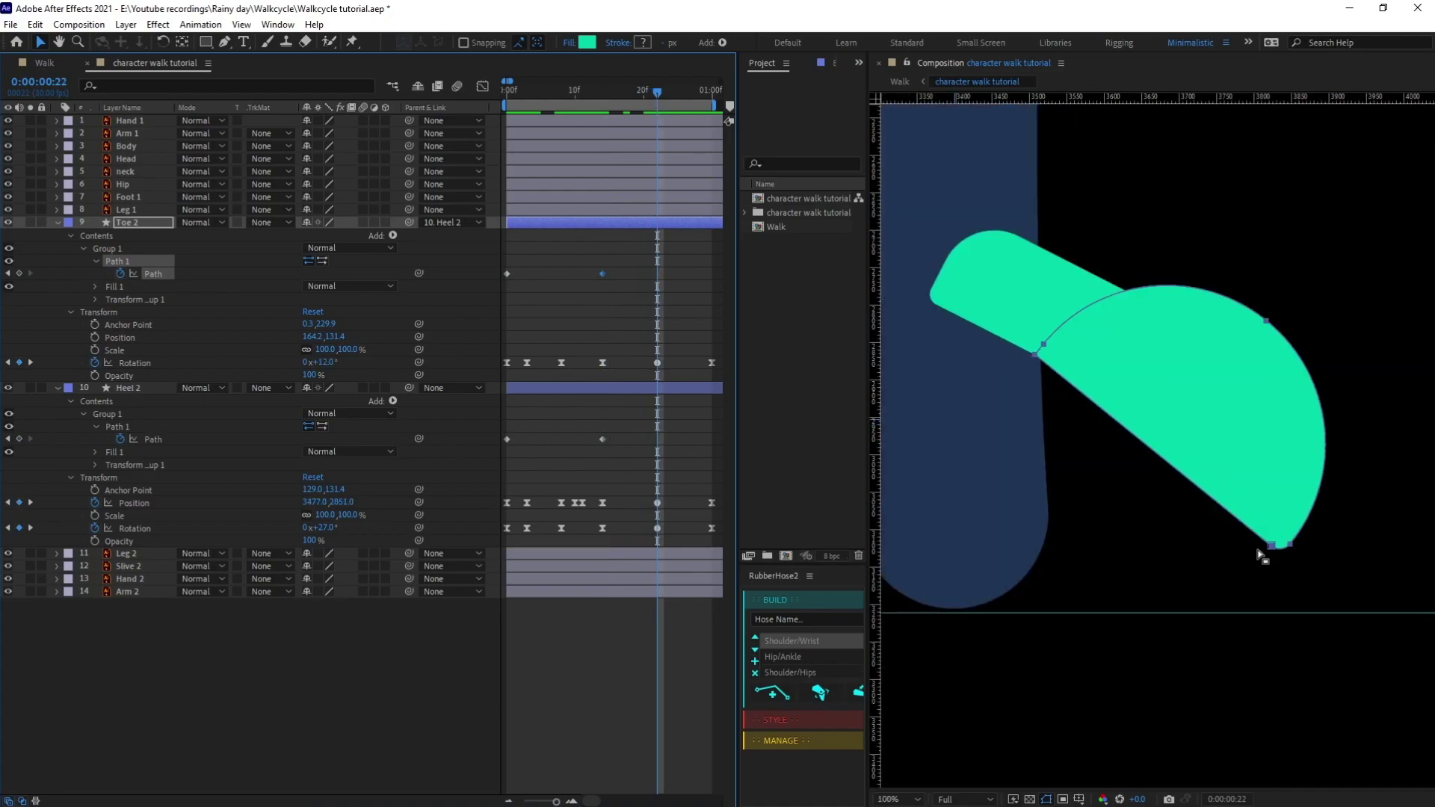
click(127, 250)
click(128, 261)
drag(1034, 360, 1074, 488)
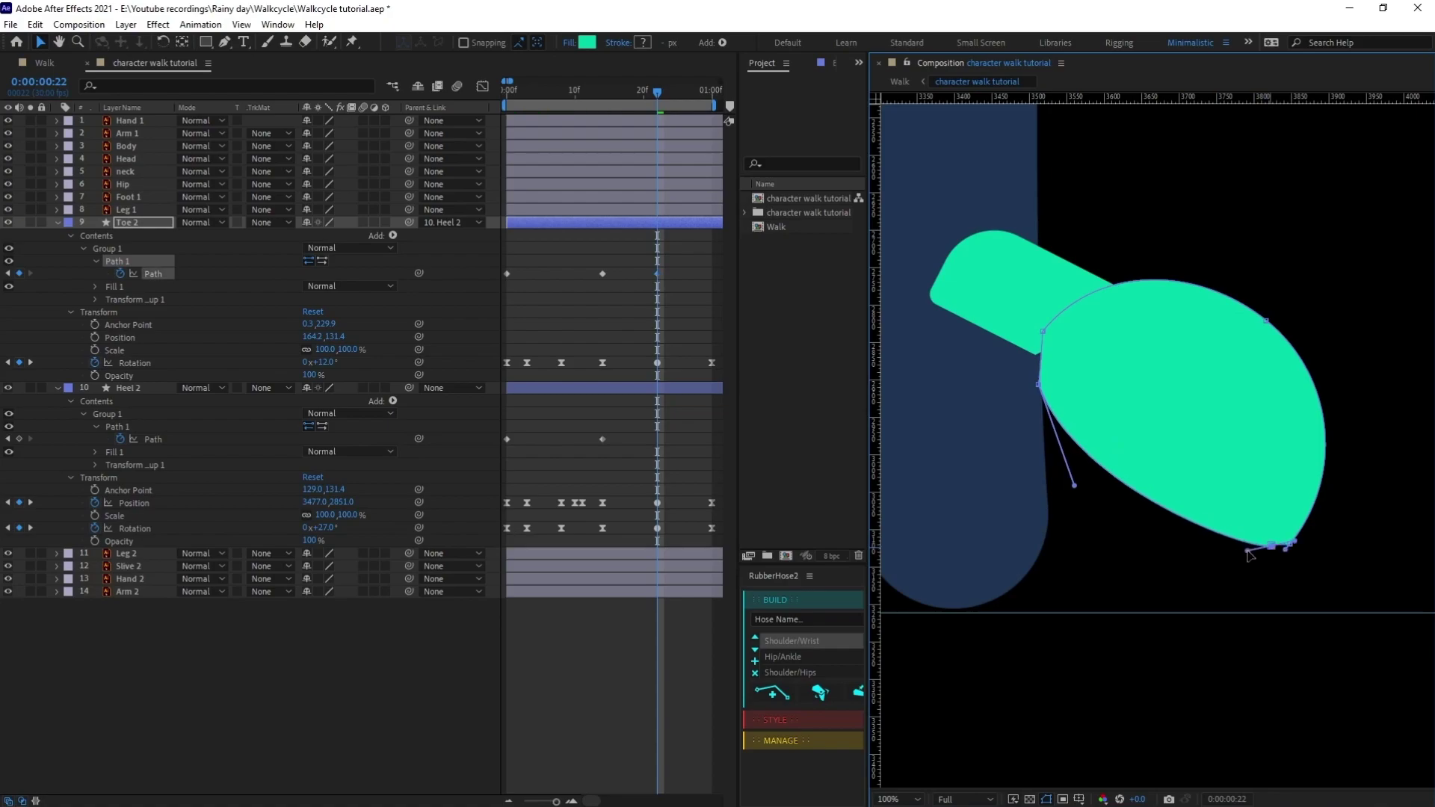
scroll(1249, 555, up, 2)
drag(1310, 543, 1319, 553)
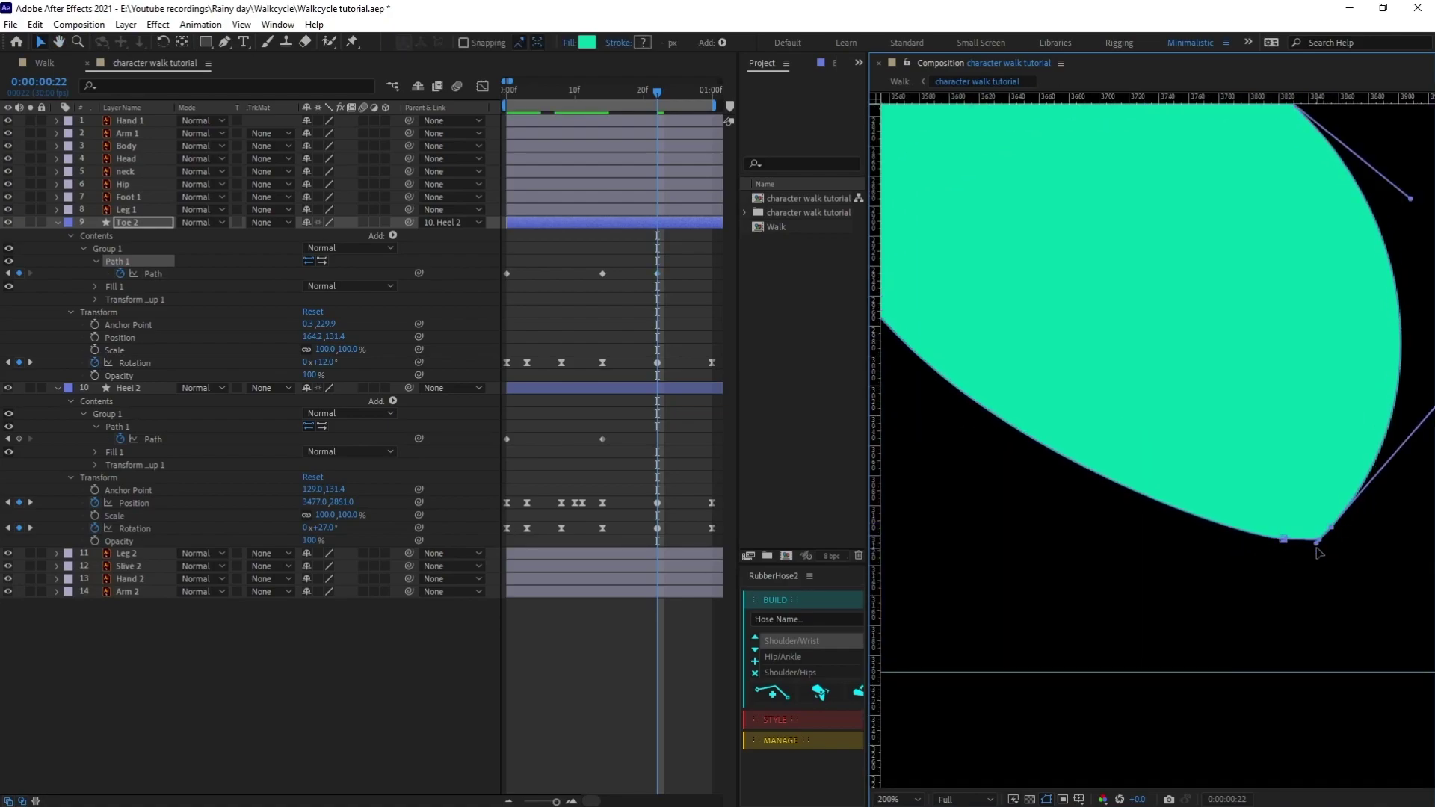
scroll(1297, 607, down, 2)
Reshape Heel 2's Path at 0:00:00:22, lowering its front bottom points so the sole continues Toe 2's curve smoothly
click(118, 427)
drag(1116, 413, 1095, 448)
click(812, 436)
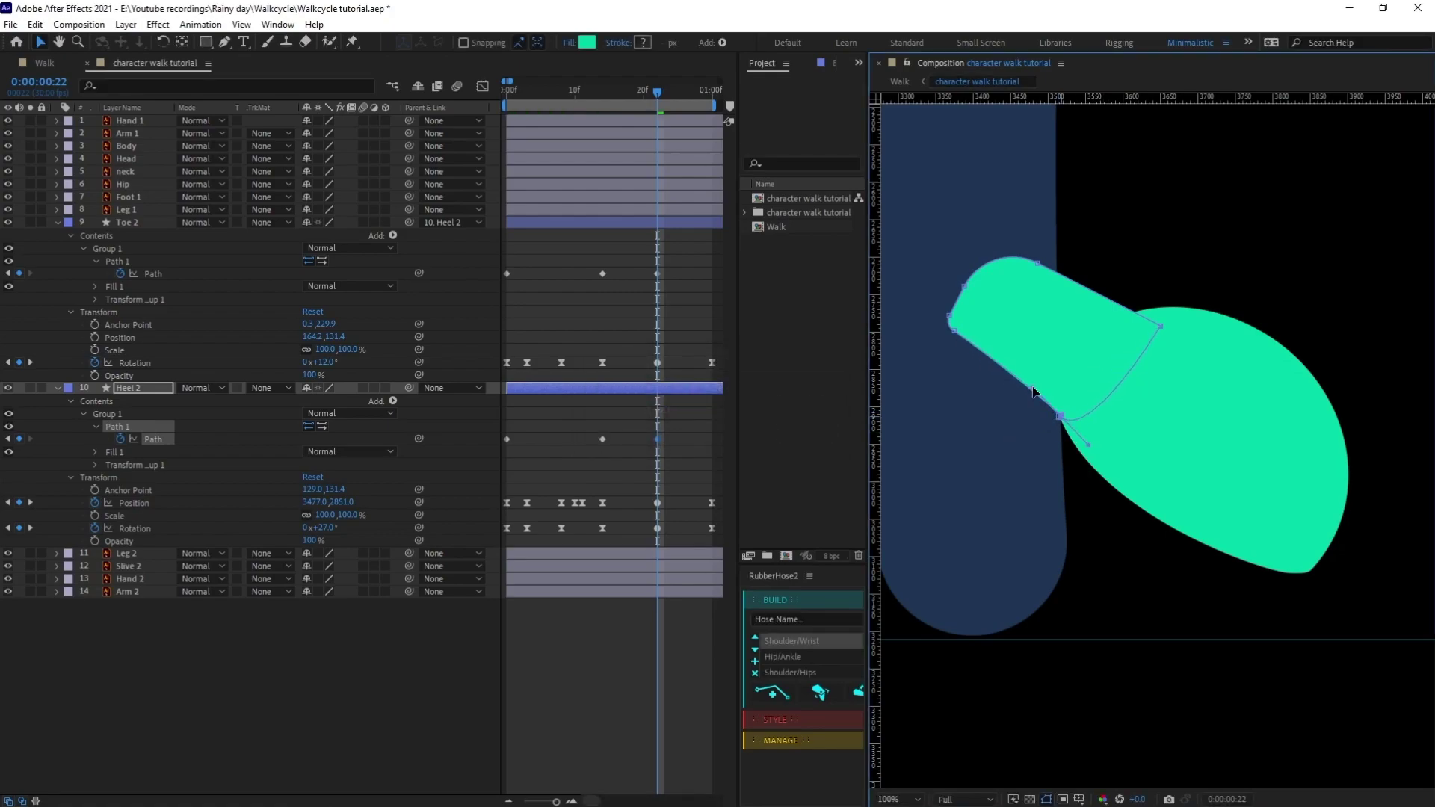
scroll(1005, 291, up, 2)
drag(1129, 548, 1129, 598)
scroll(1043, 384, down, 2)
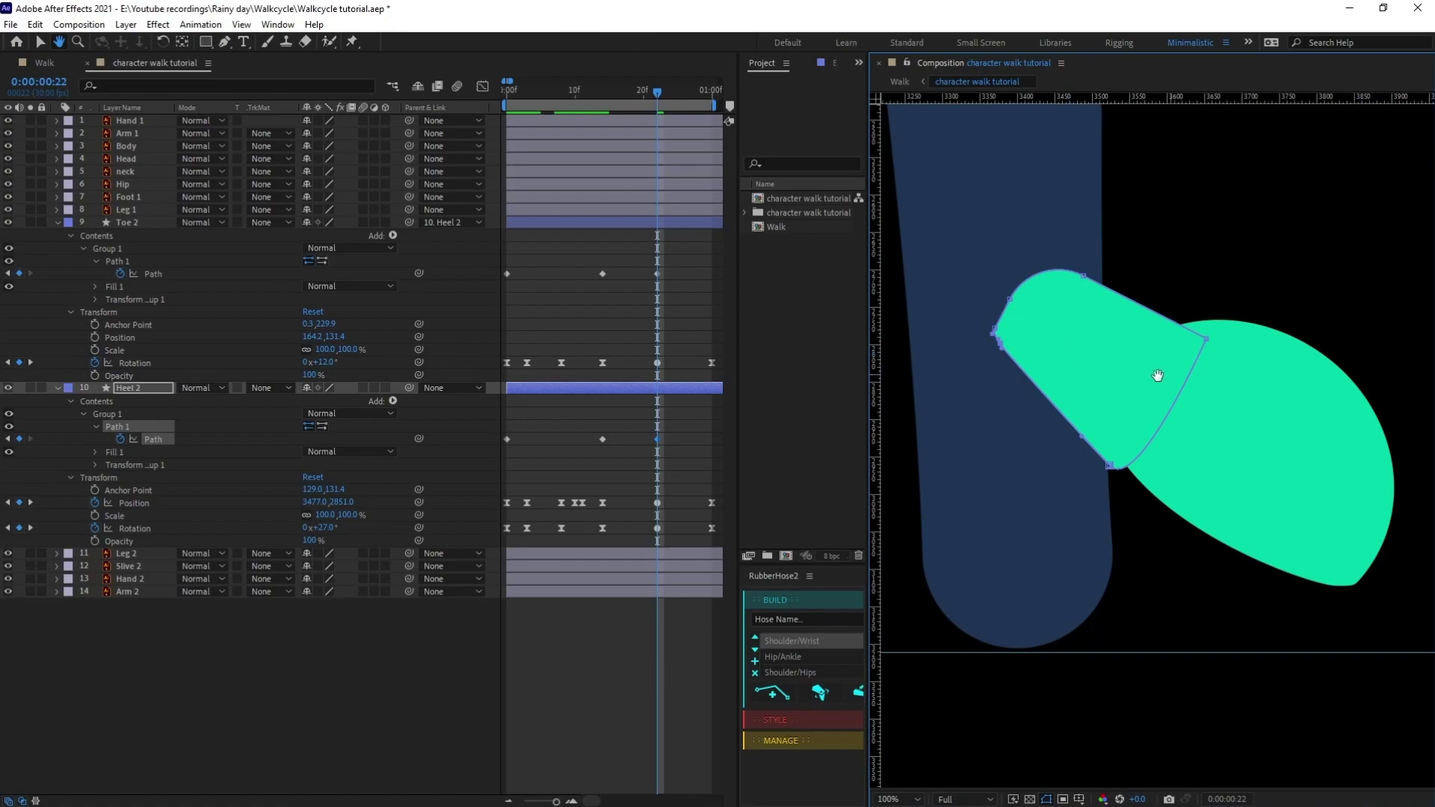
double_click(1076, 423)
drag(1076, 423, 1128, 552)
key(F2)
scroll(1166, 497, down, 1)
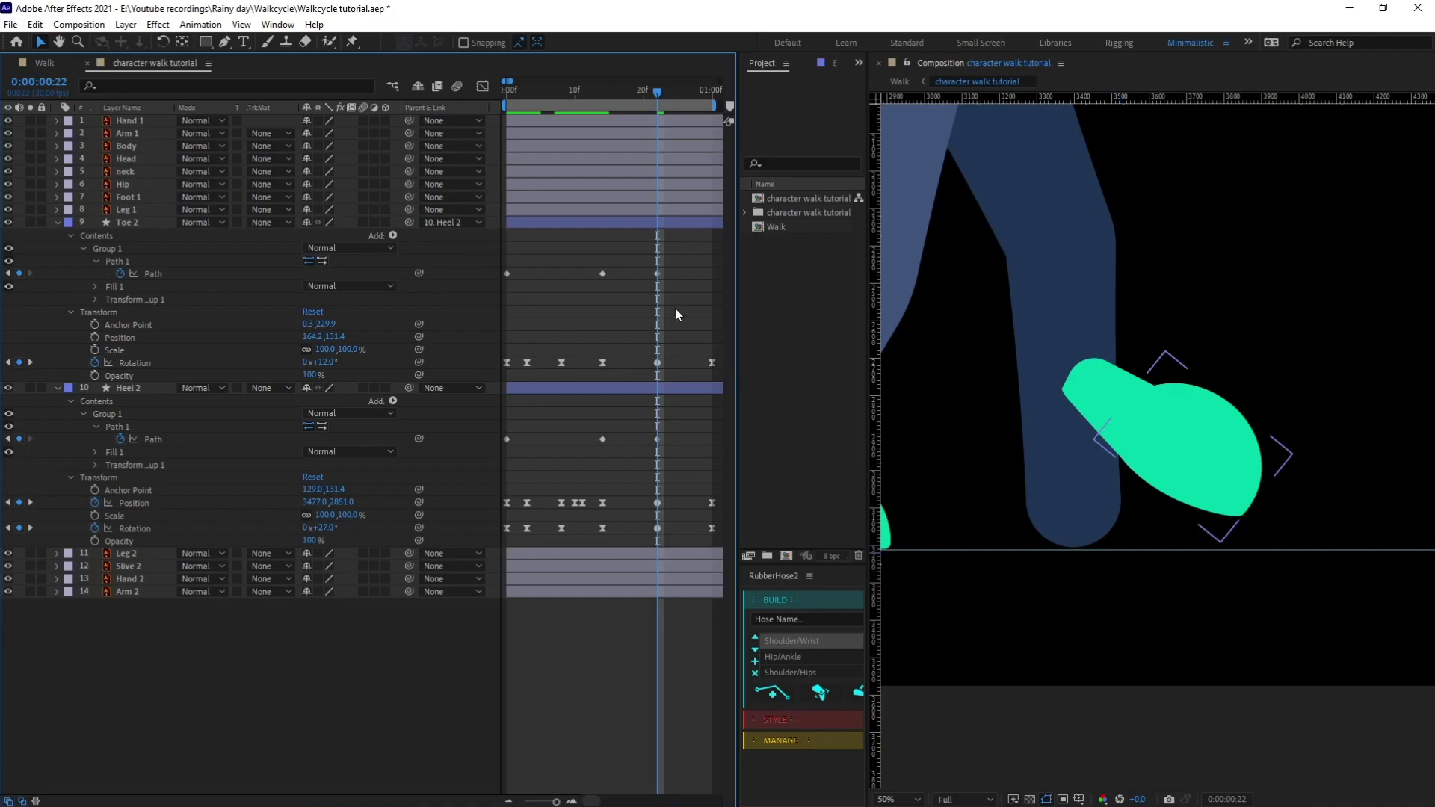
Copy the Toe 2 and Heel 2 Path keyframes from 0:00:00:14 to 0:00:00:25
key(Page_Down)
key(Page_Down)
key(Page_Down)
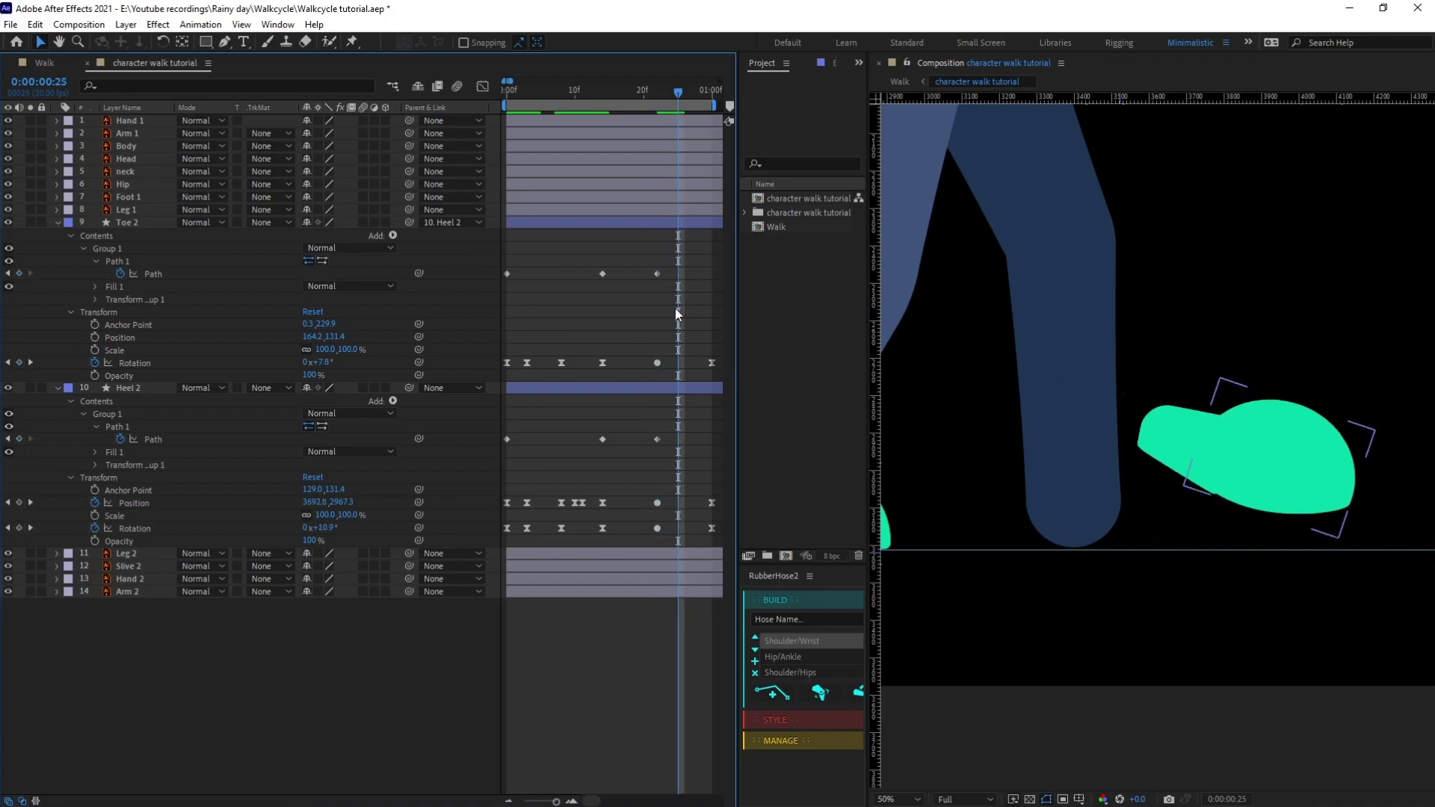
key(Page_Down)
key(Page_Up)
click(602, 274)
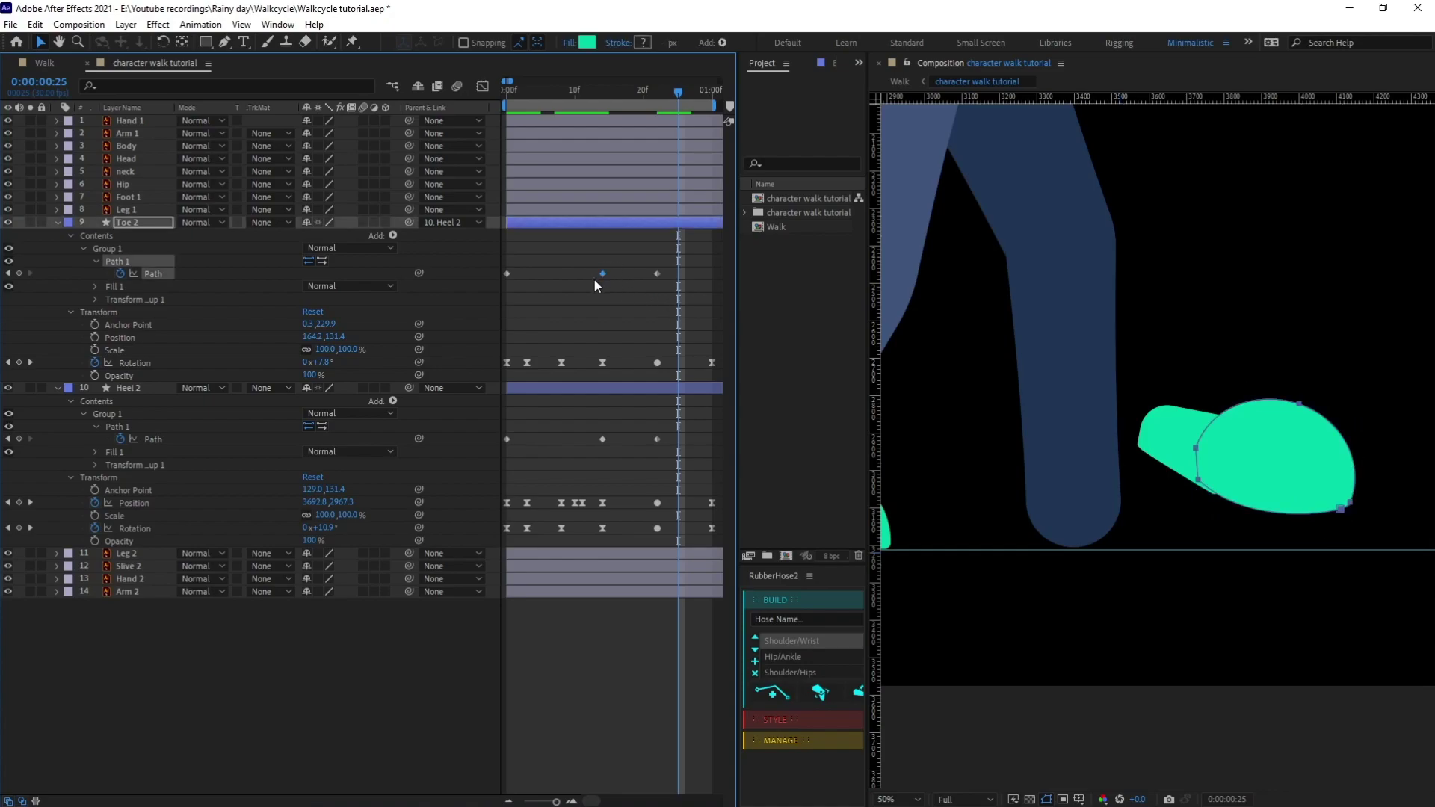
key(ctrl+c)
key(ctrl+v)
click(602, 439)
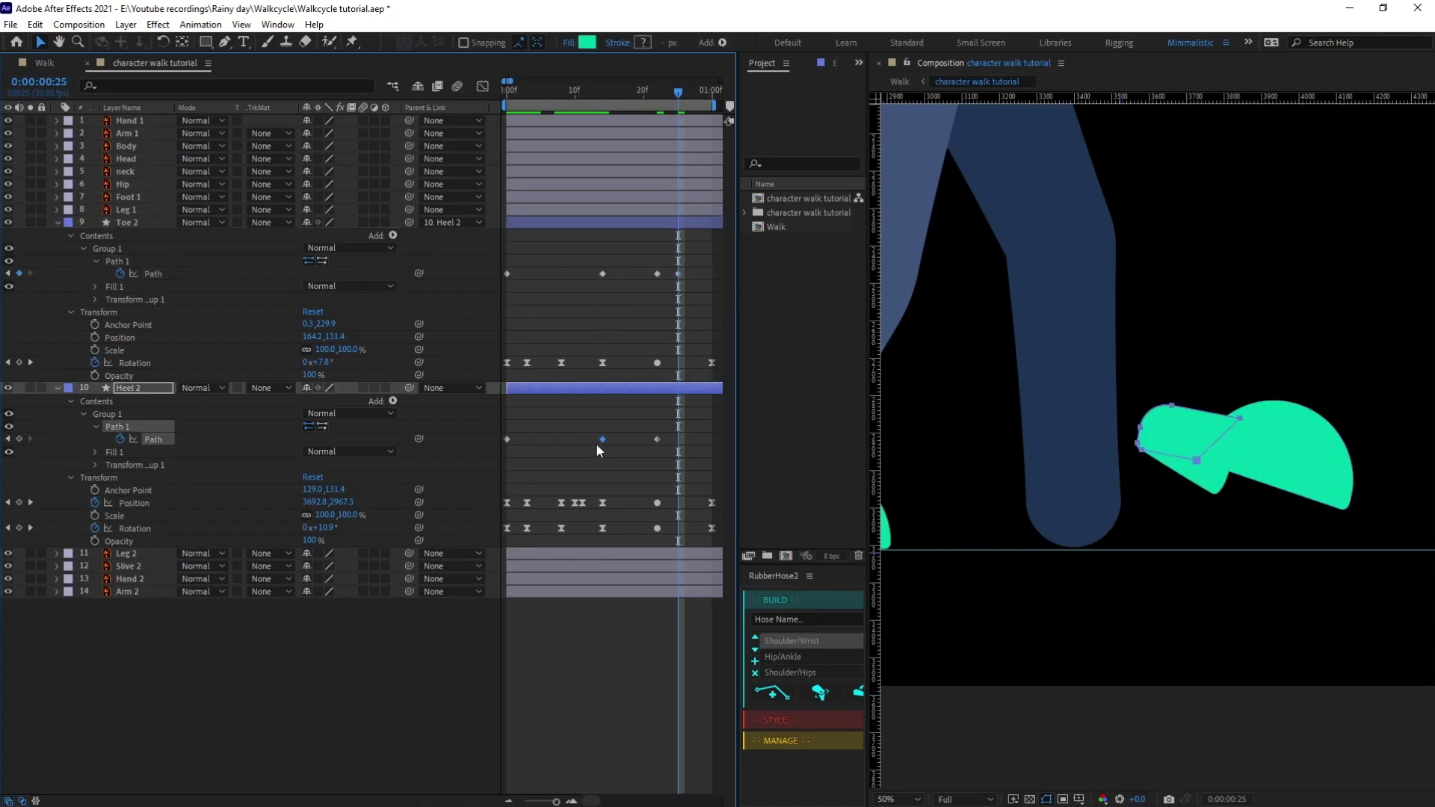
key(ctrl+c)
key(ctrl+v)
click(562, 331)
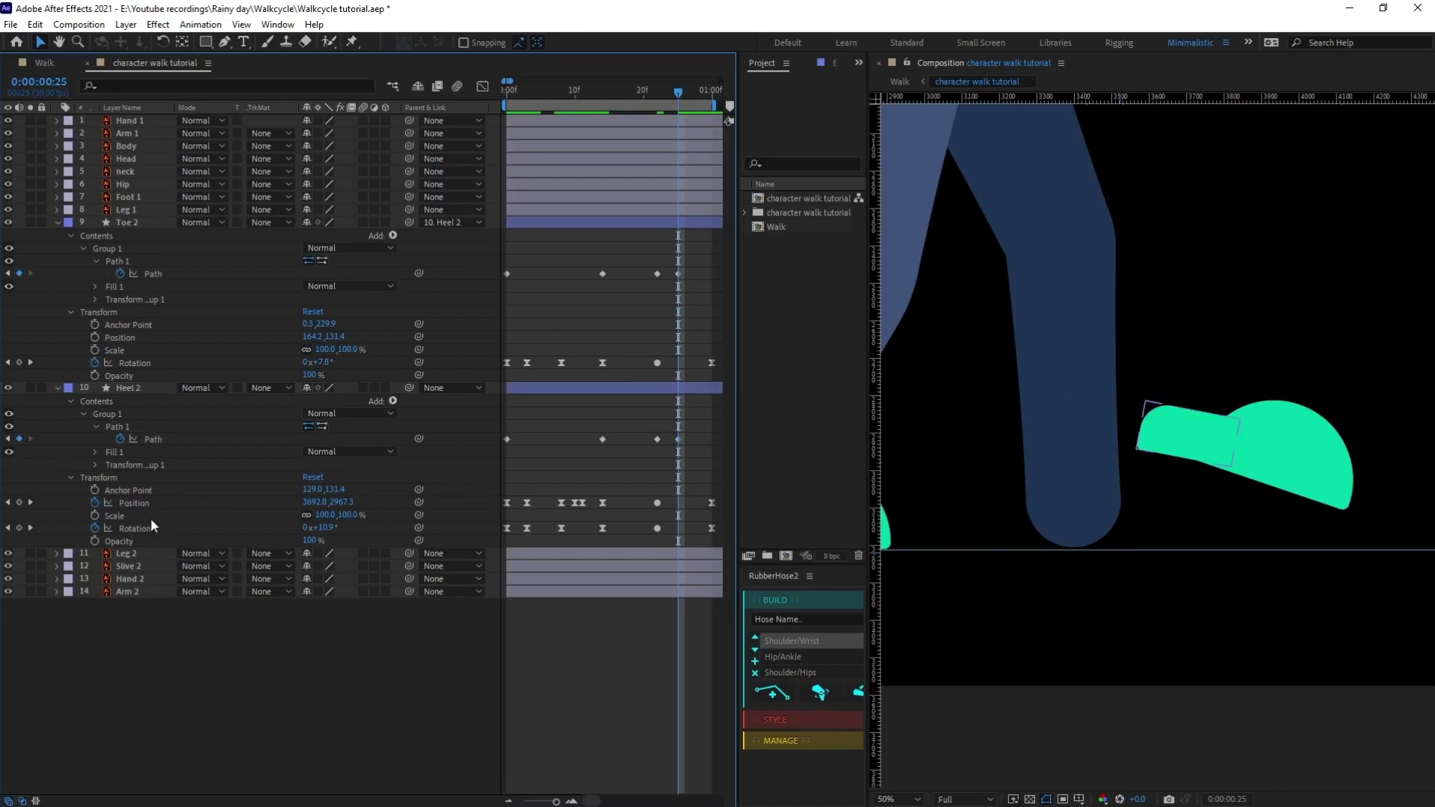
text(0)
key(Return)
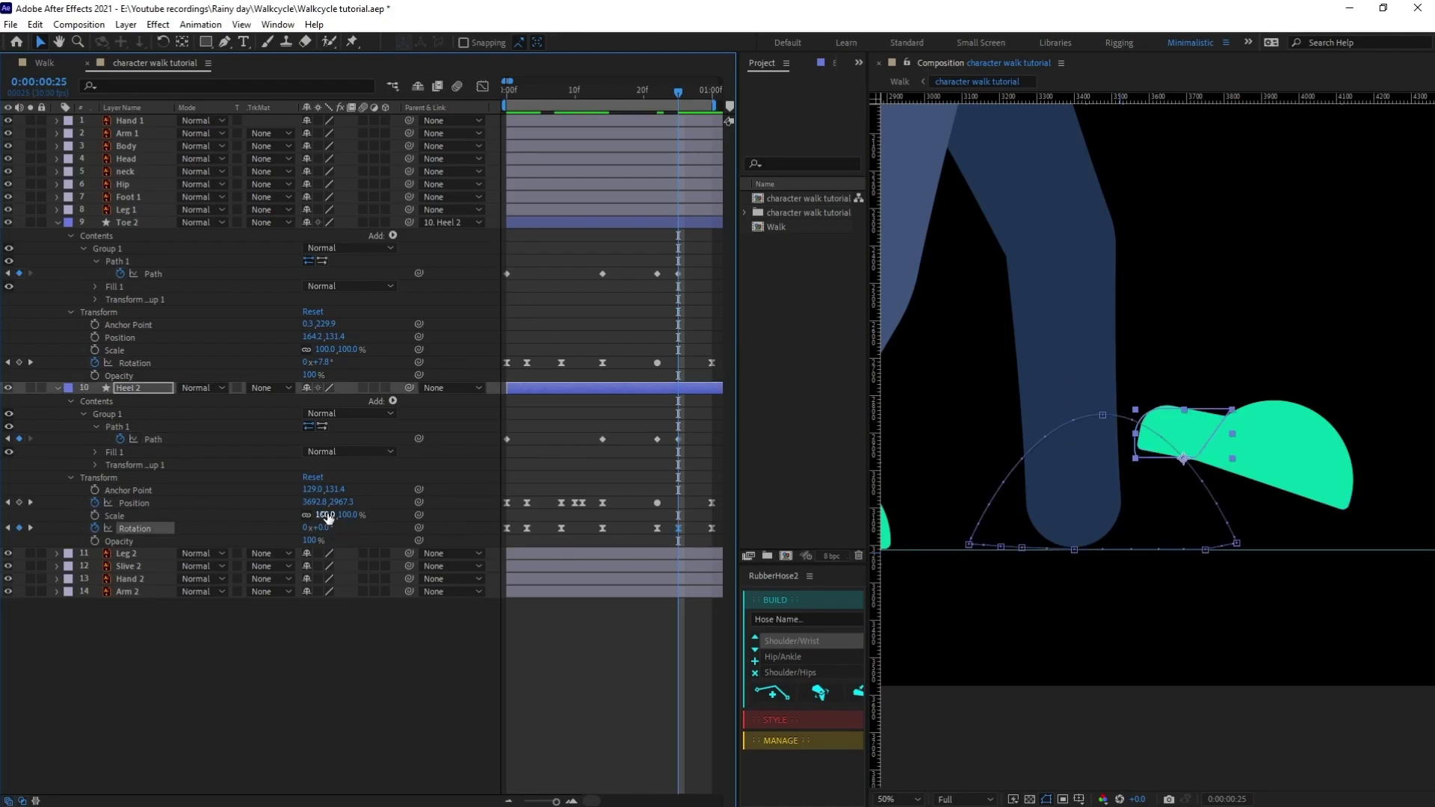
key(ctrl+z)
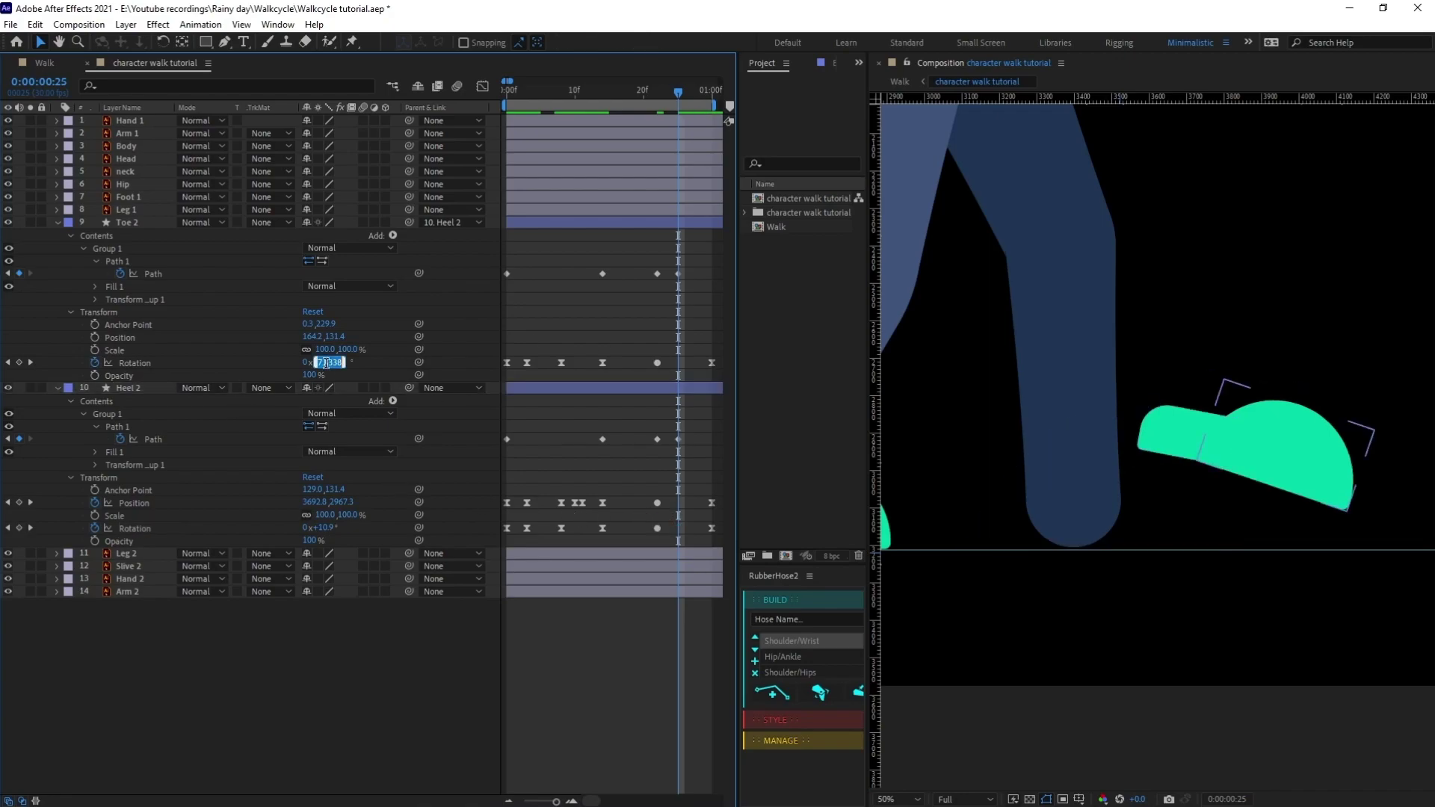
Set Toe 2's Rotation to 0° at 0:00:00:25
text(0)
key(Return)
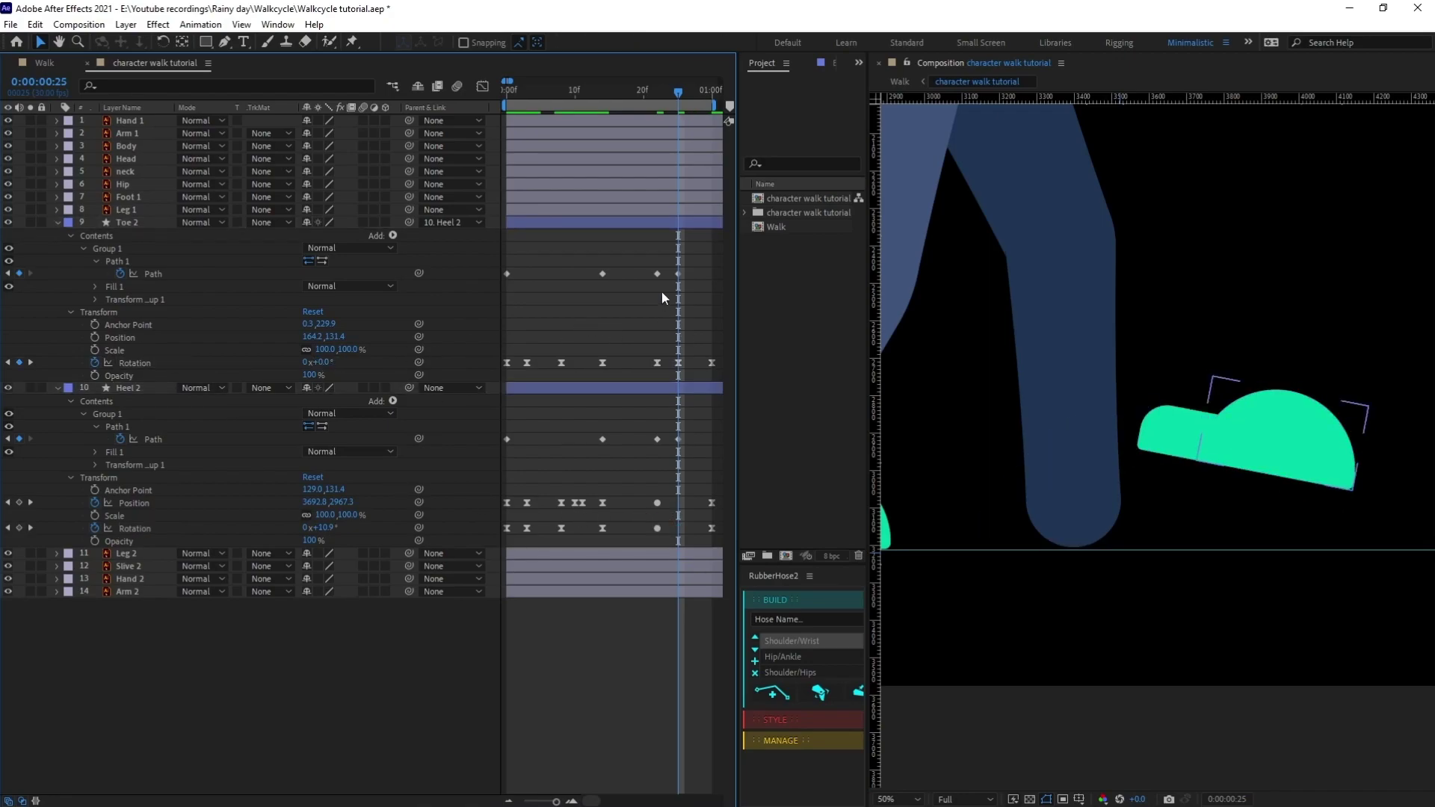
Curve the underside of Toe 2's Path upward into a shallow arch at 0:00:01:00
key(End)
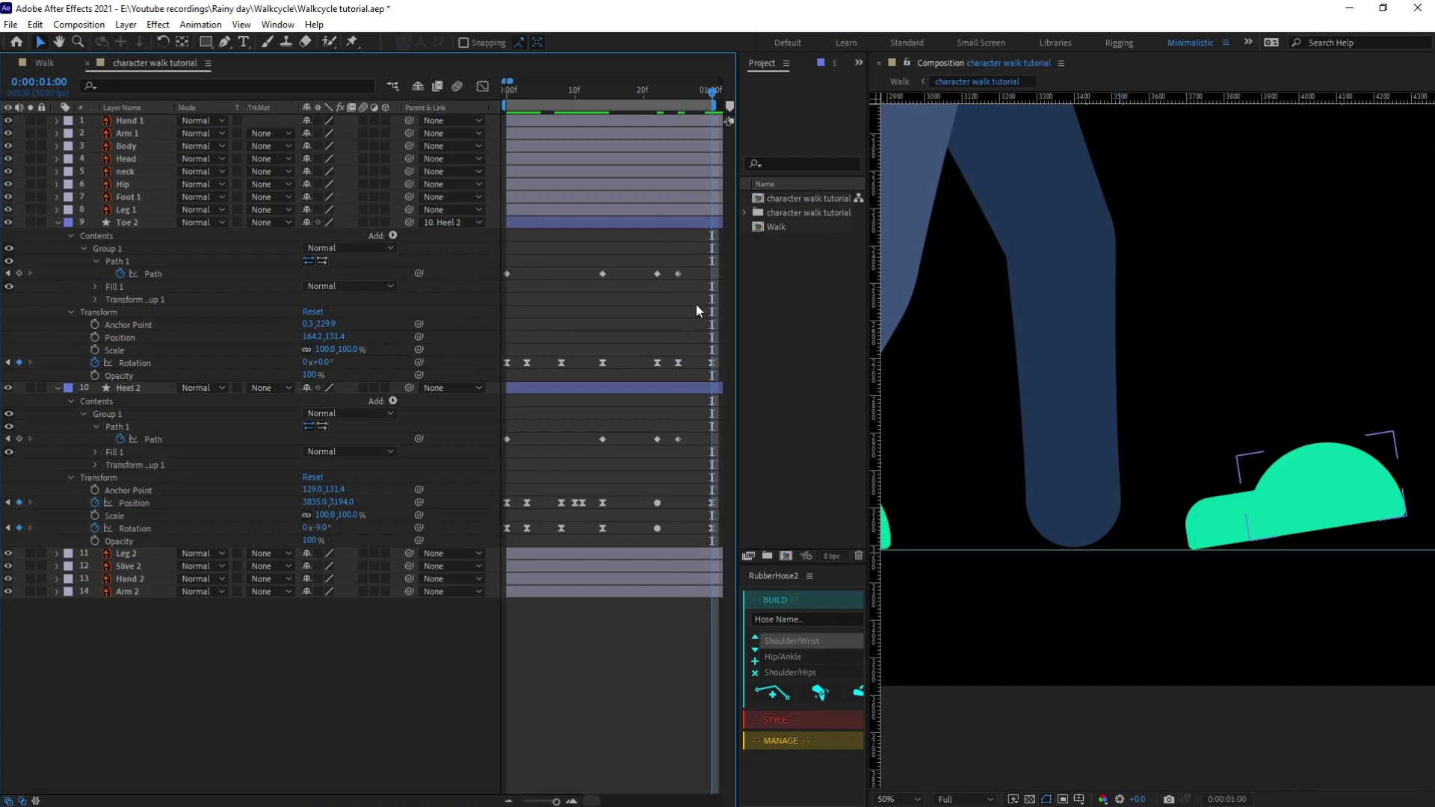
drag(697, 294, 603, 296)
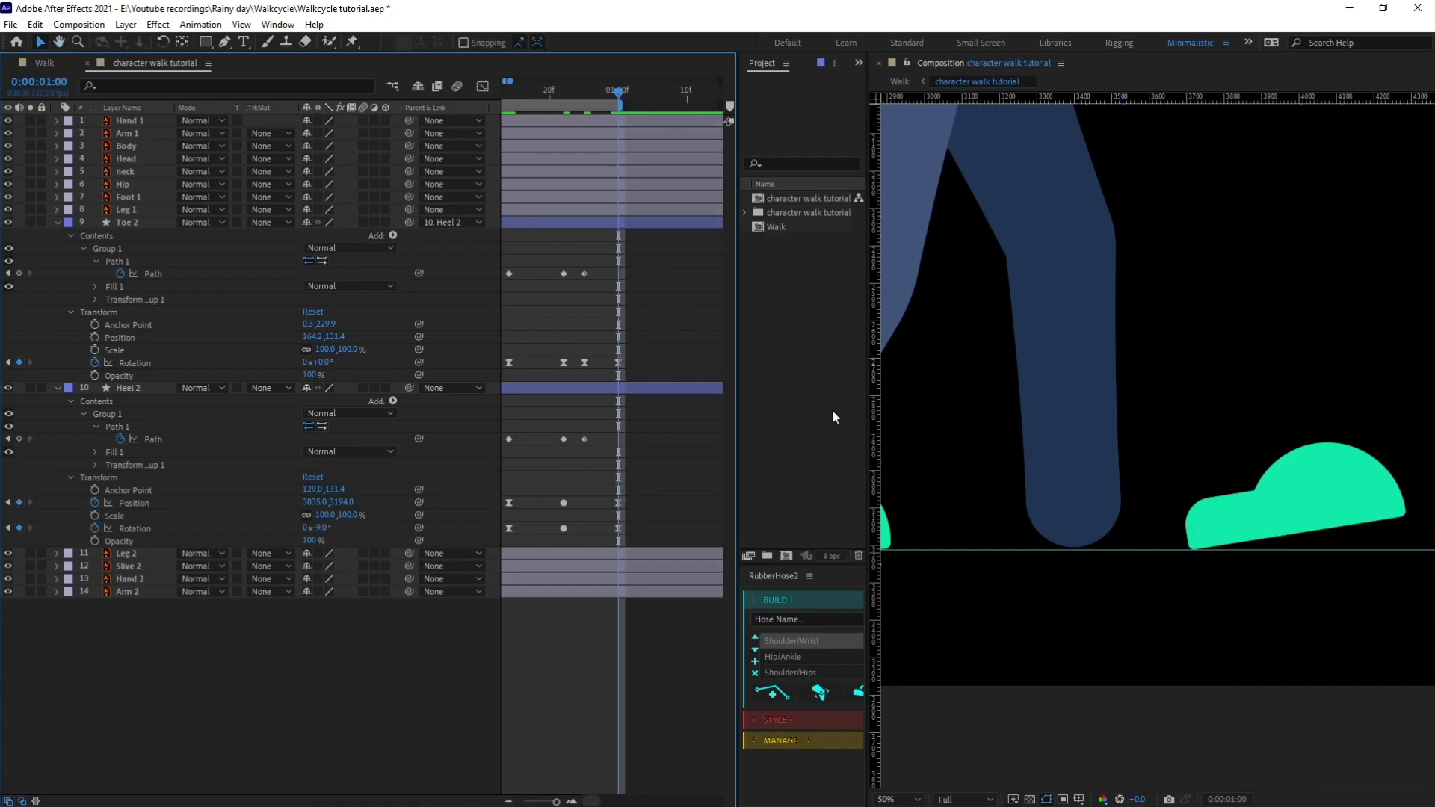
scroll(1195, 640, up, 2)
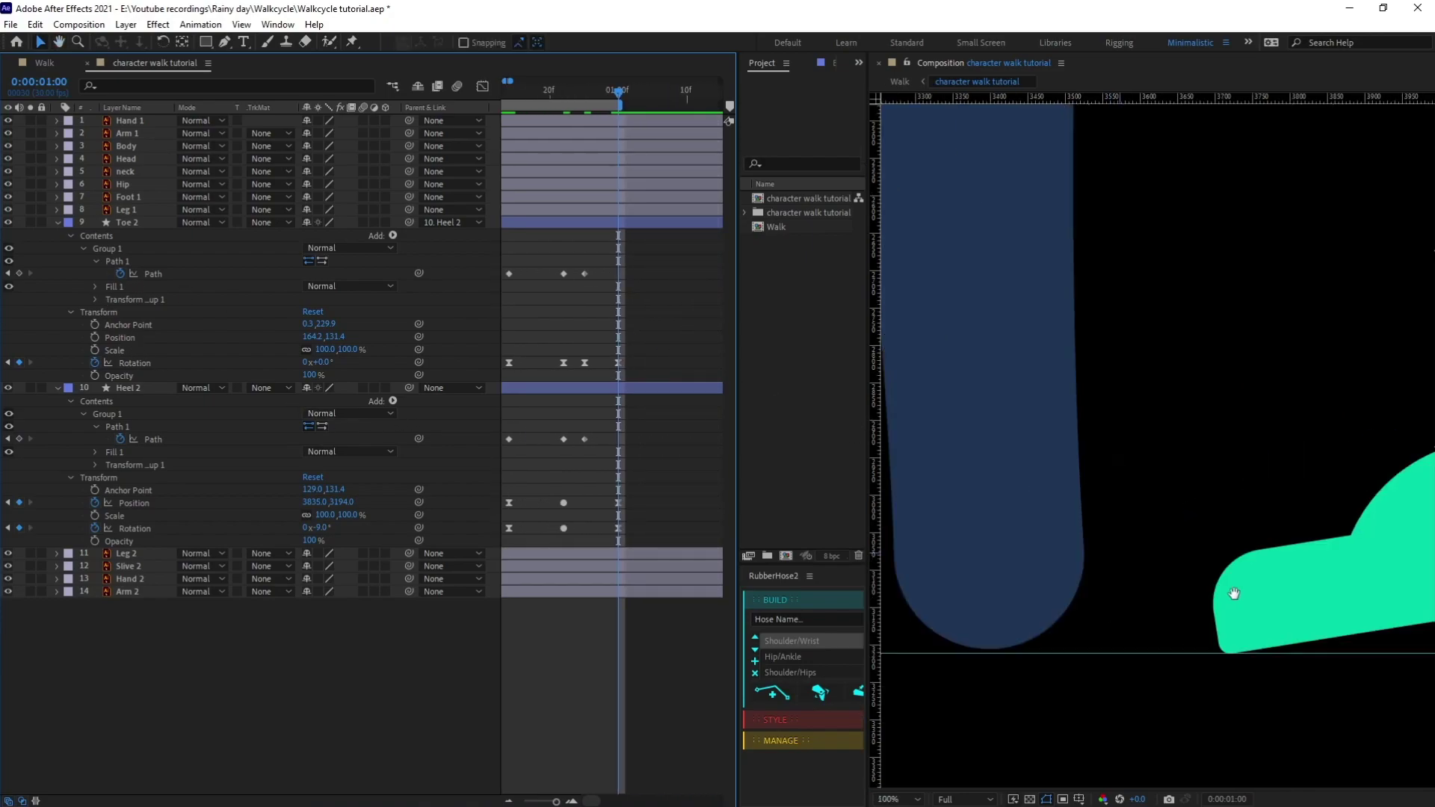
drag(1227, 593, 1041, 594)
key(v)
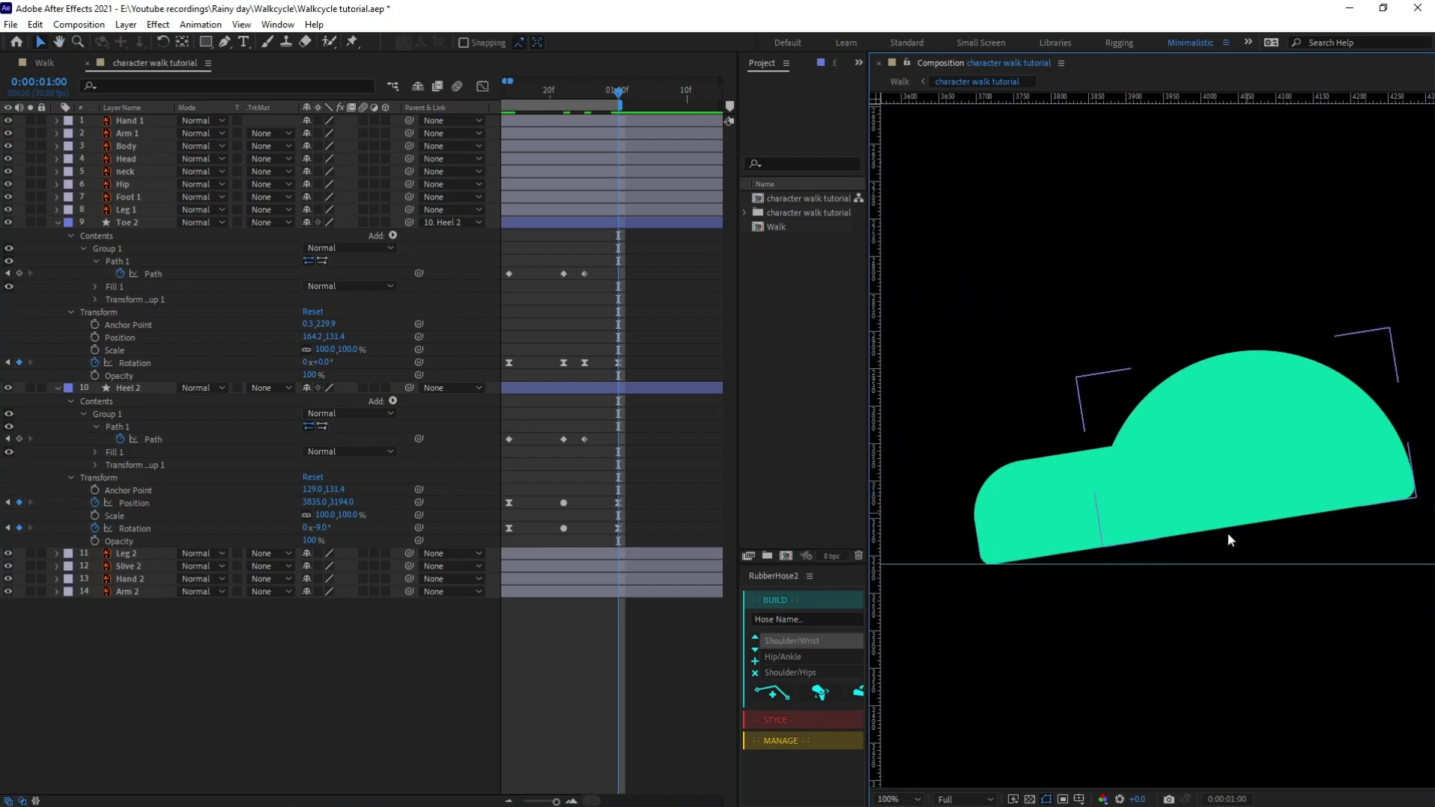
click(118, 261)
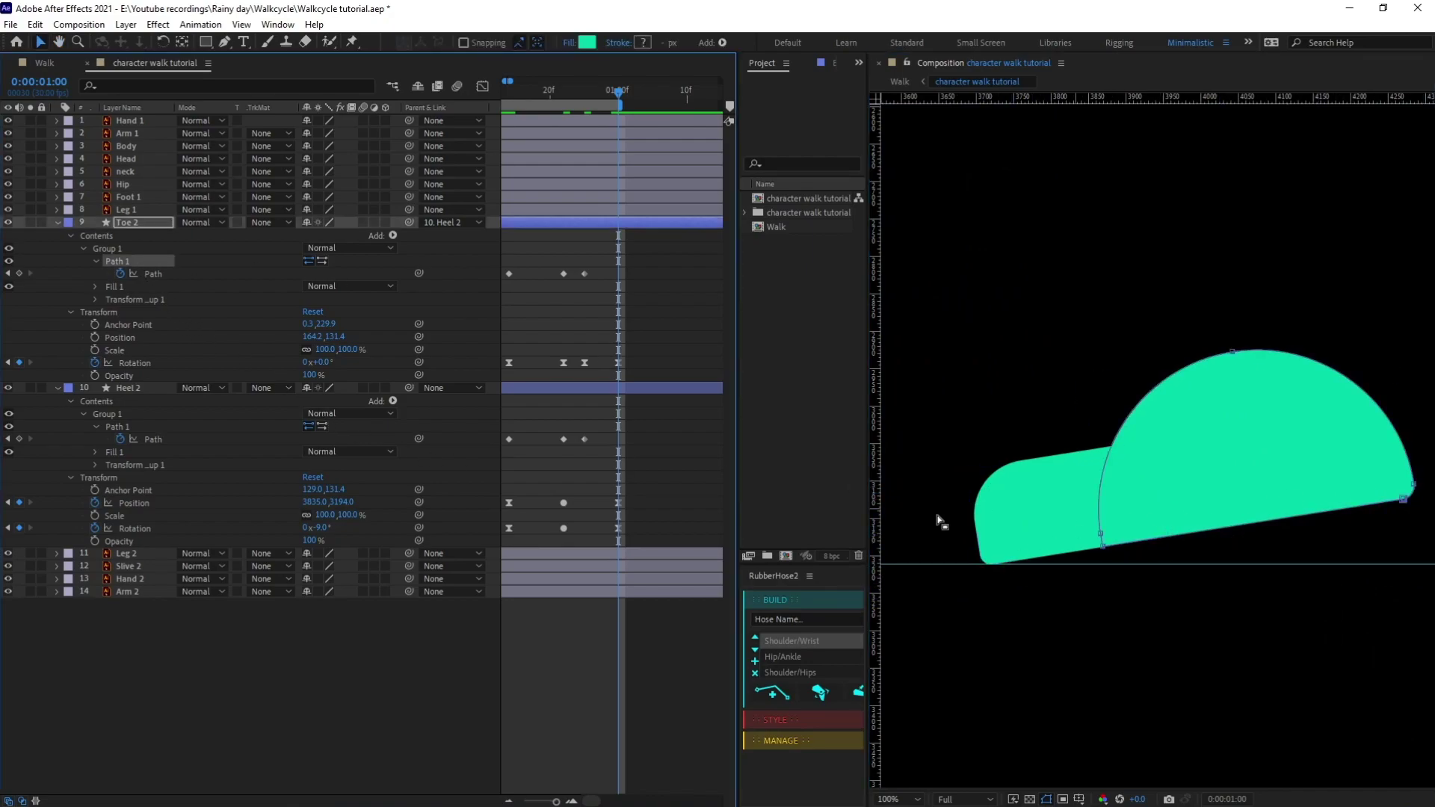
click(1408, 499)
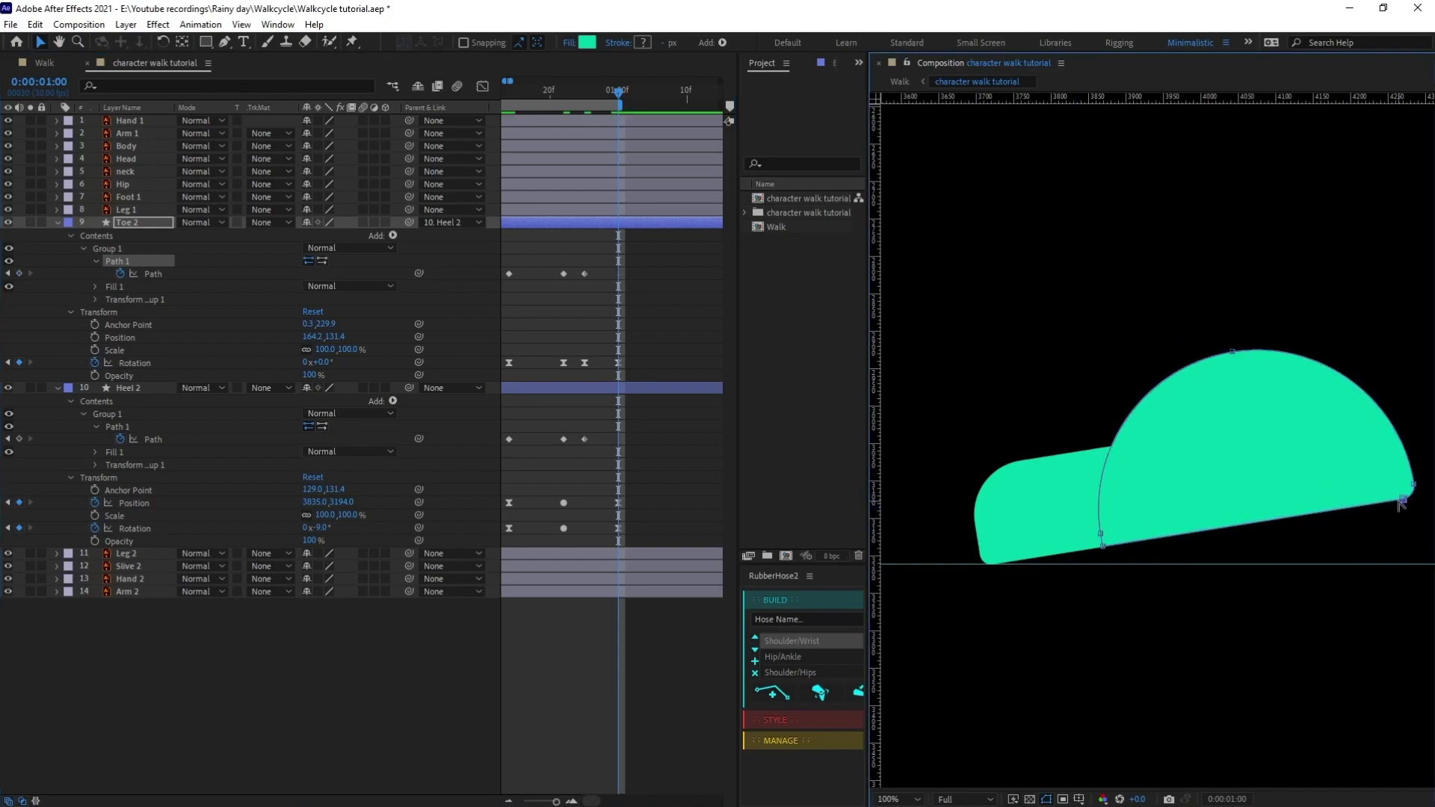
key(Return)
drag(1395, 505, 1107, 532)
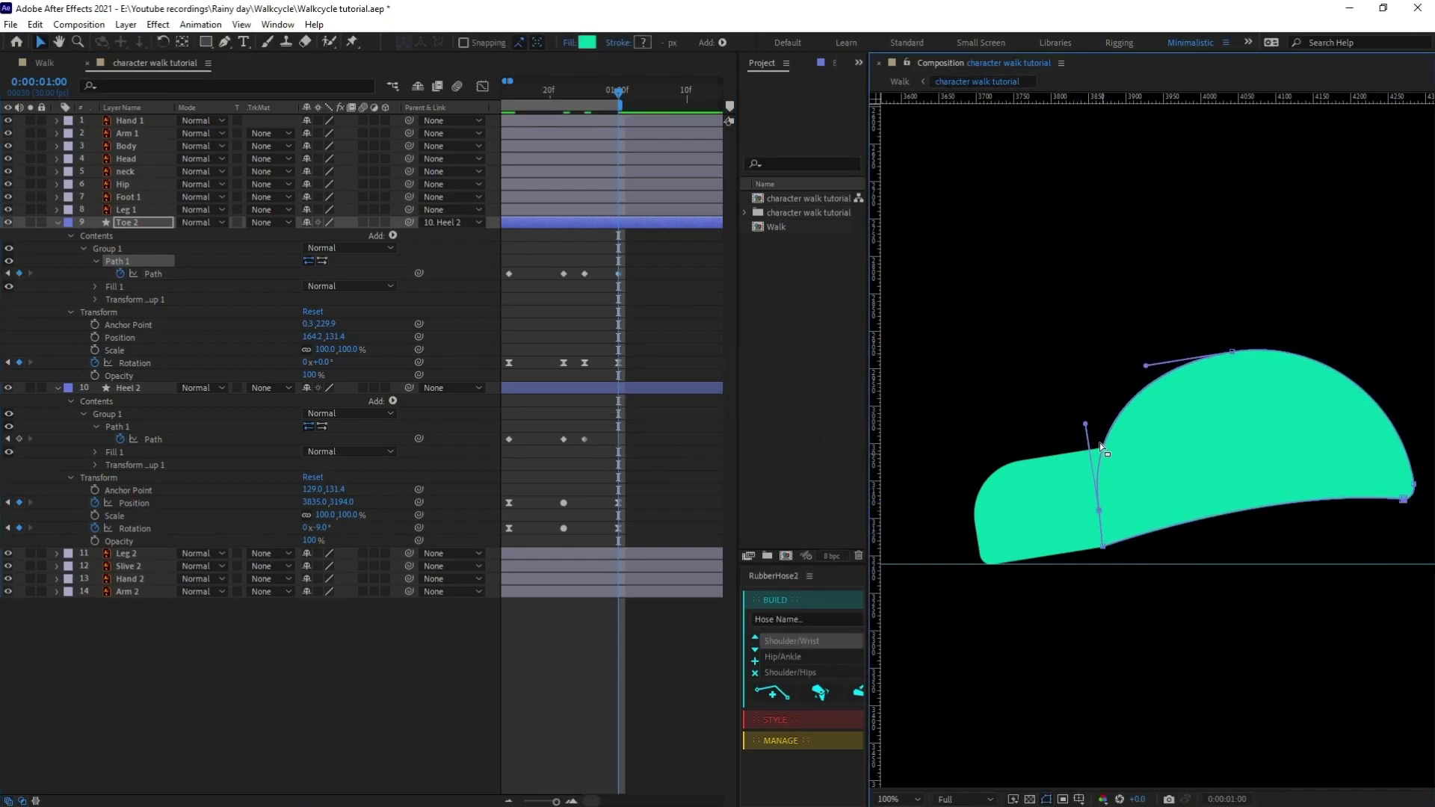
Raise and curve Heel 2's front bottom point at 0:00:01:00 so its sole follows Toe 2's arch, dismissing the error message
click(118, 426)
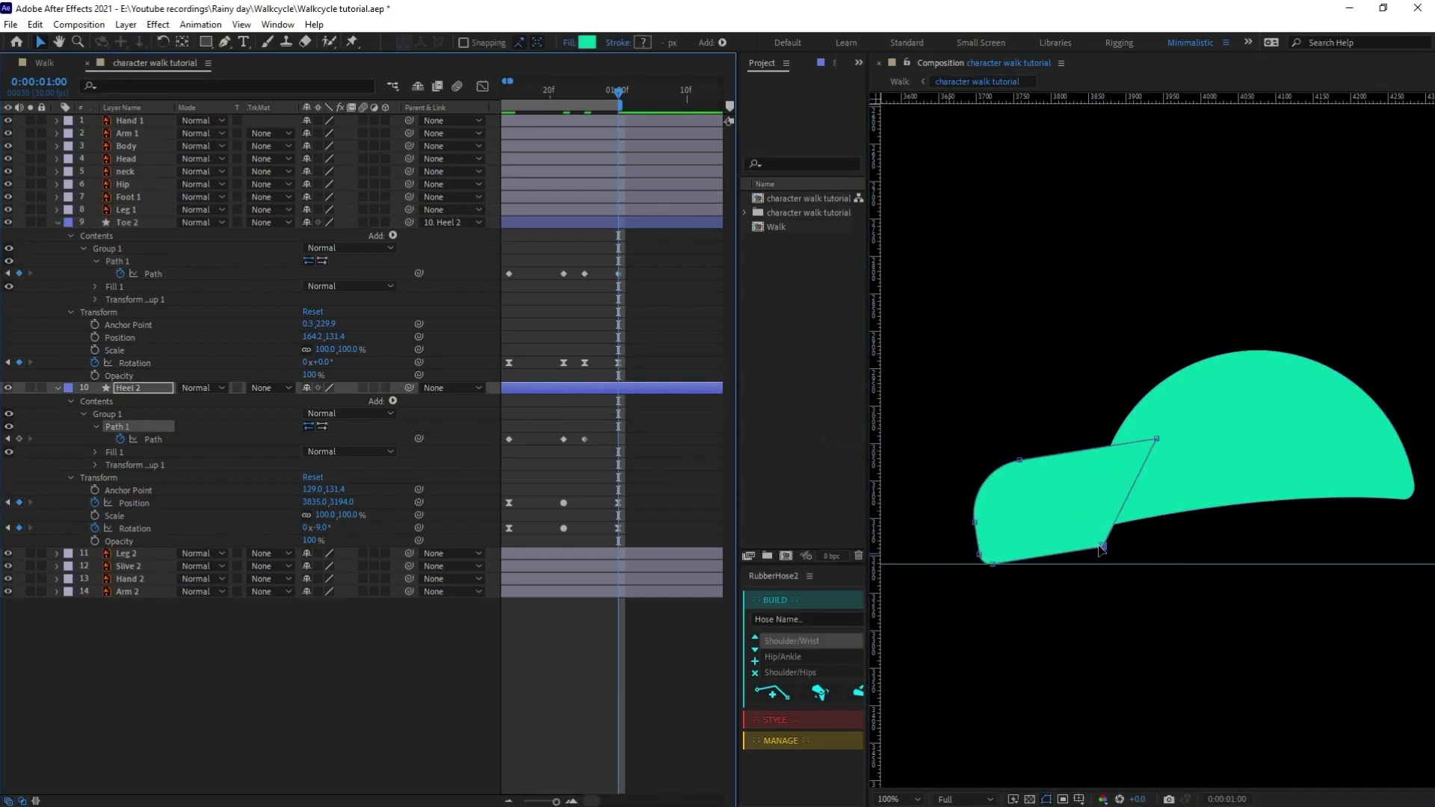
click(873, 444)
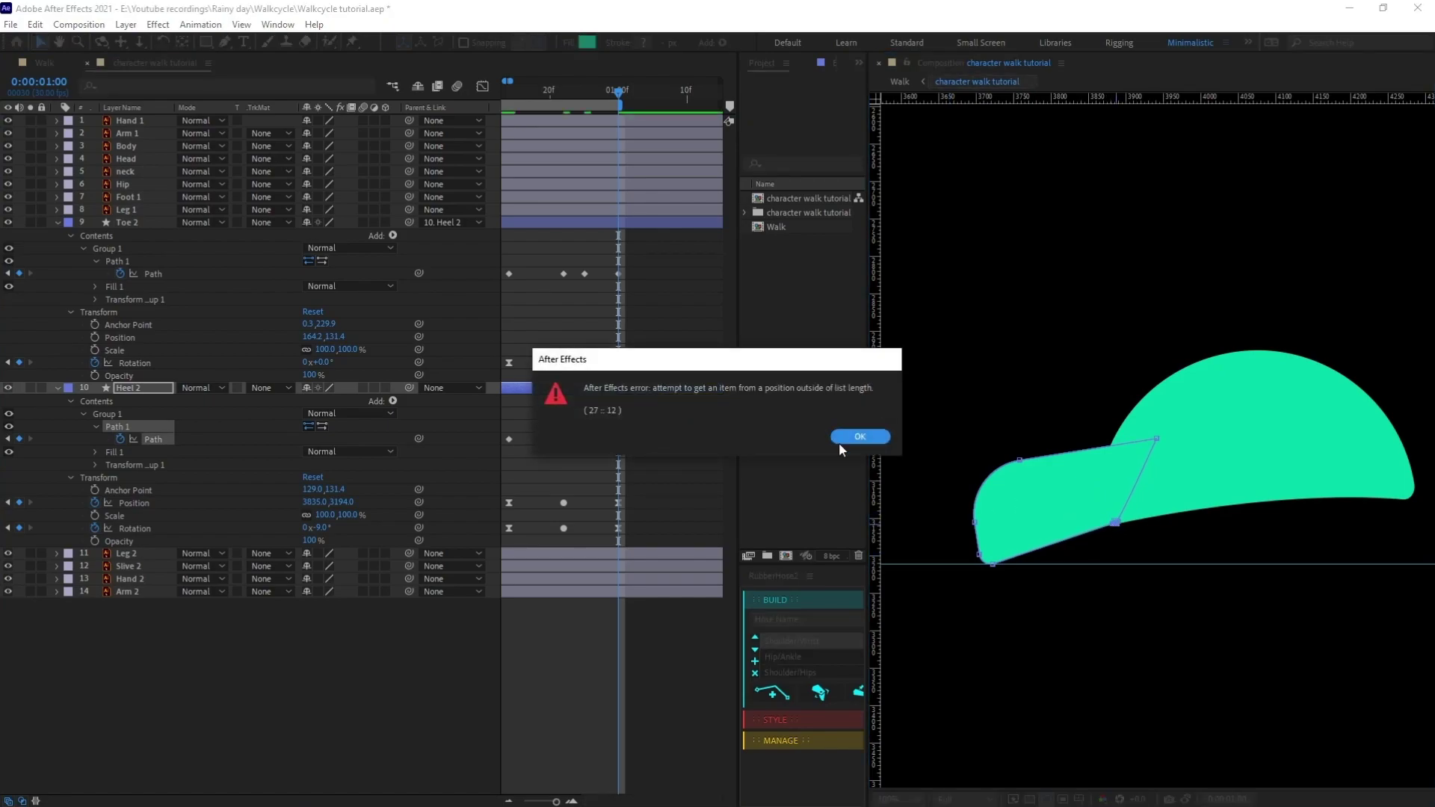
click(841, 441)
scroll(1099, 520, up, 2)
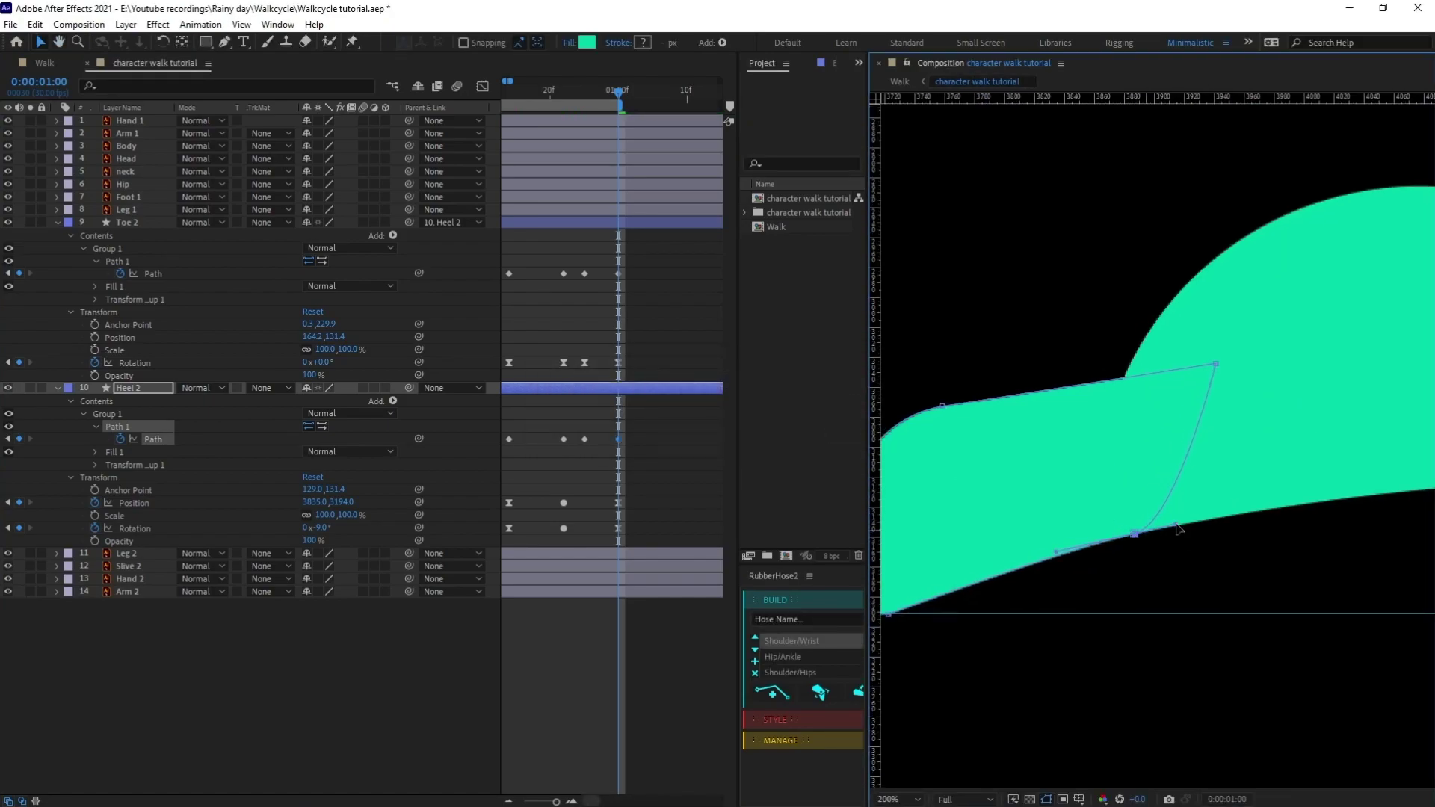
scroll(1203, 509, down, 2)
click(597, 635)
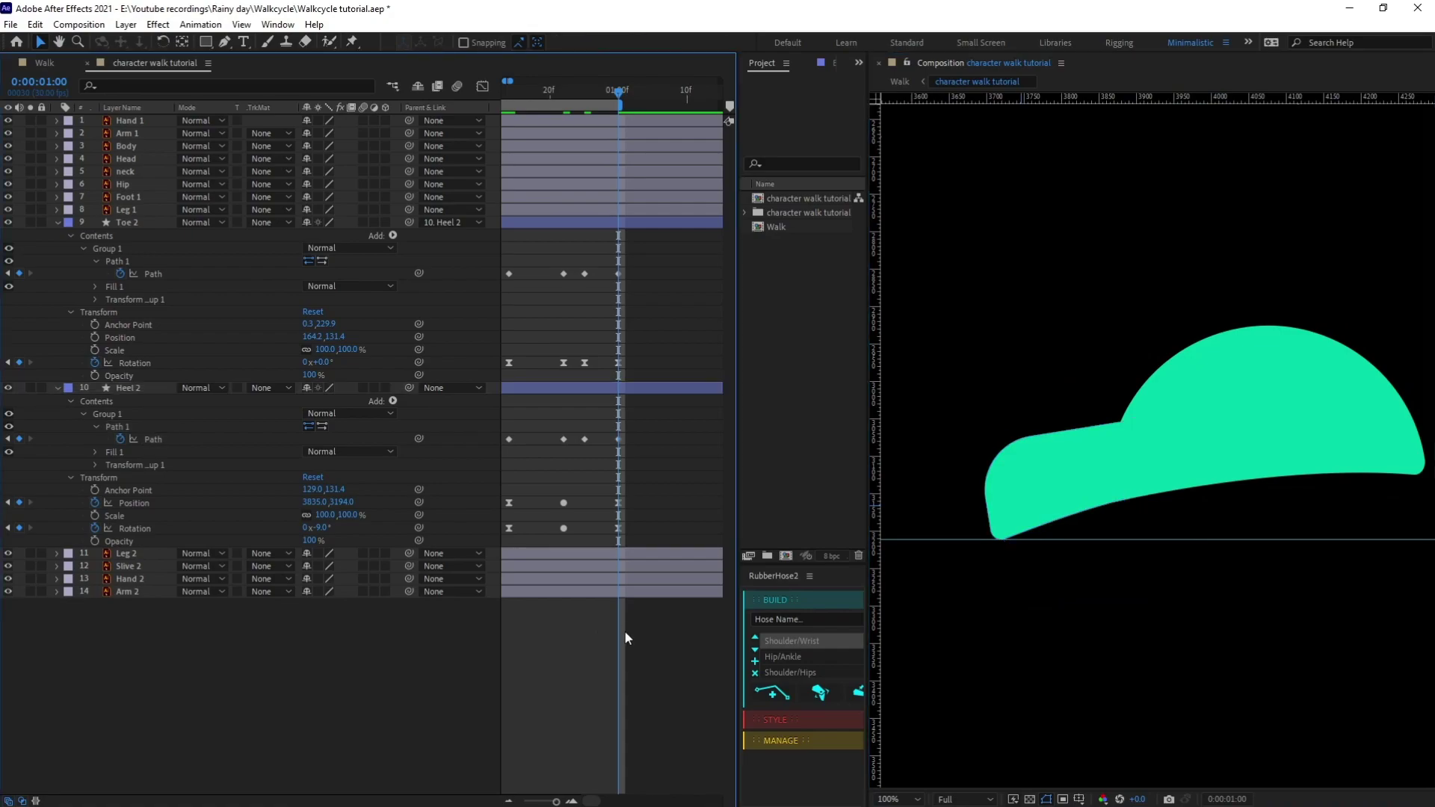
Draw a closed yellow-filled Pen shape under the foot's arch, from the toe tip along the ground guide to the heel and back
click(225, 43)
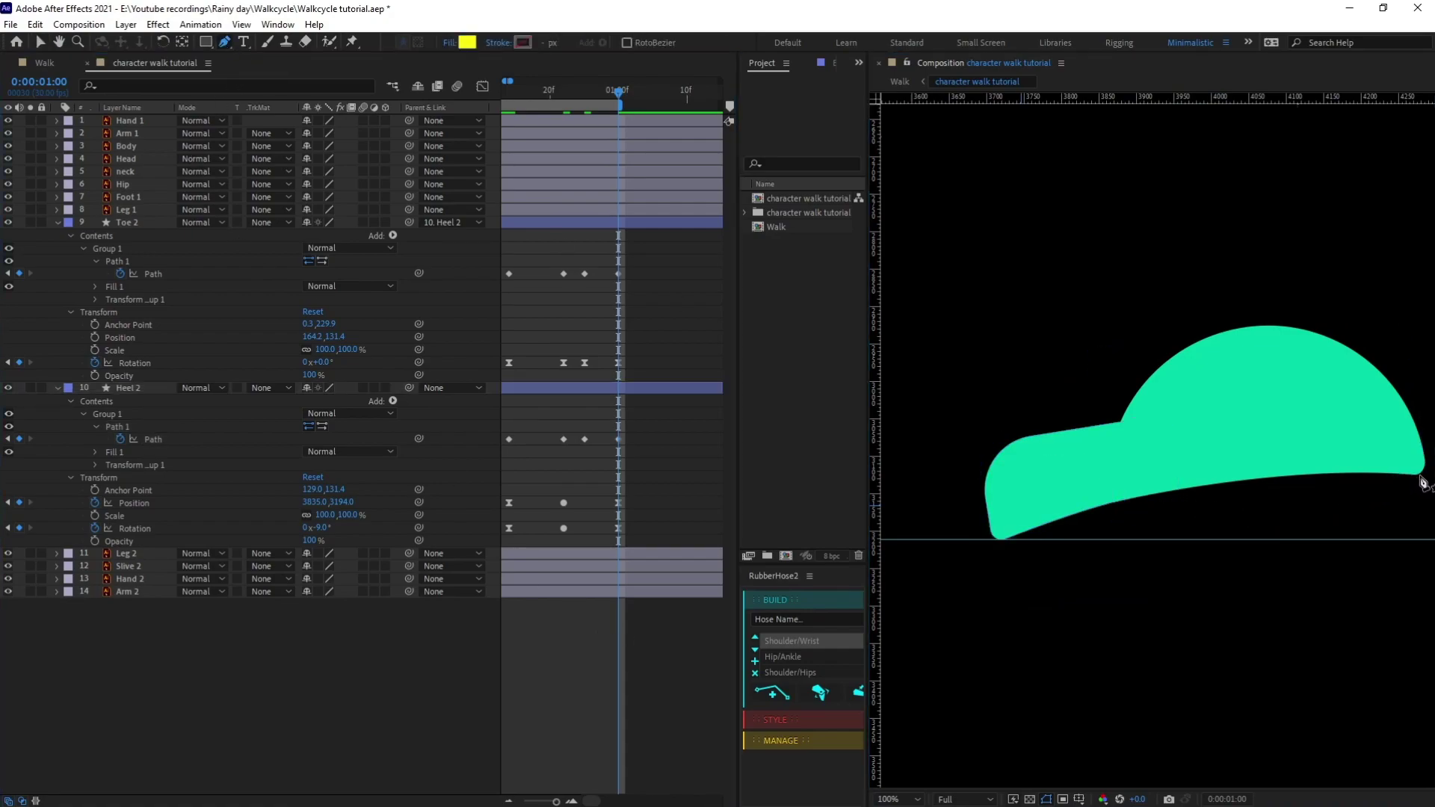
click(1420, 470)
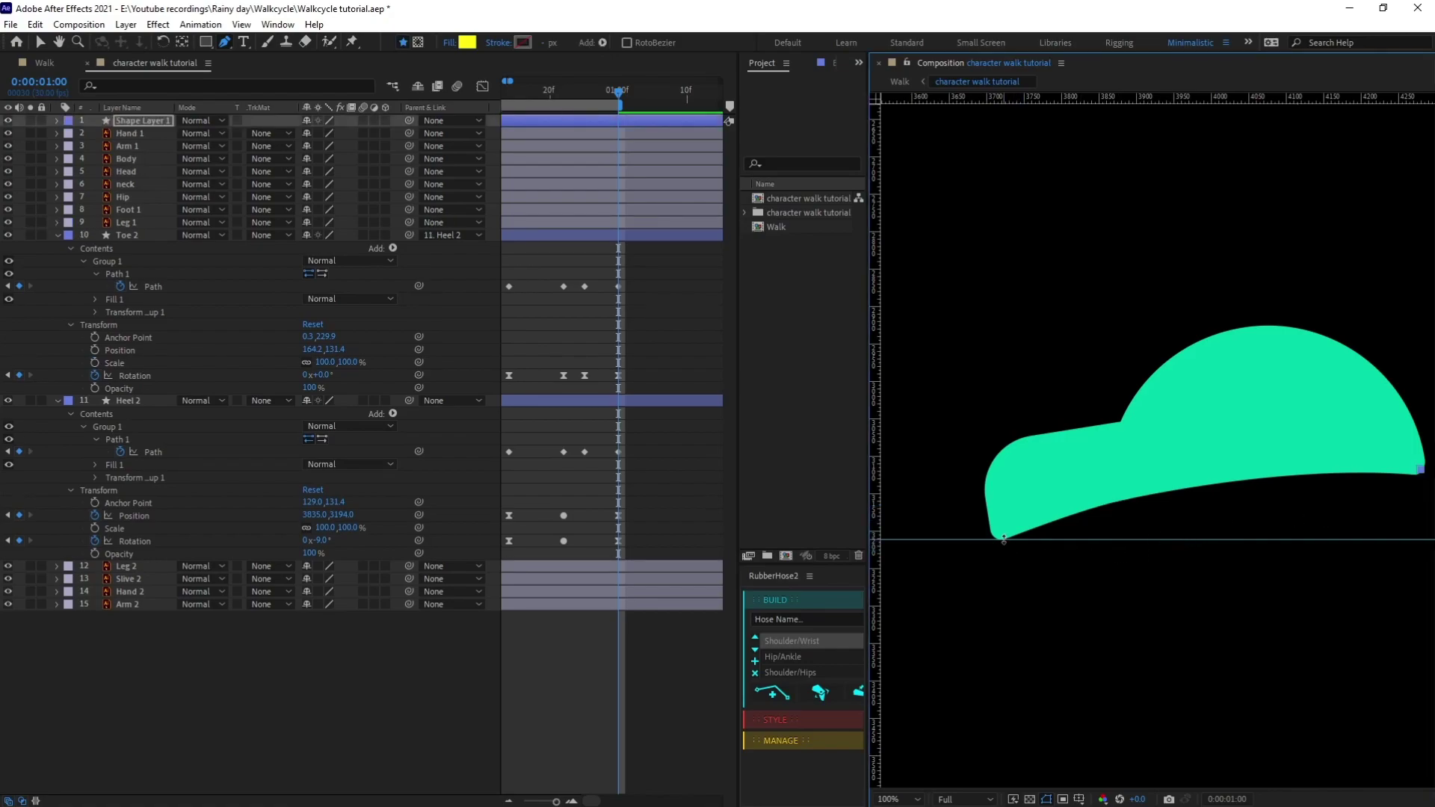
drag(1158, 539, 1036, 538)
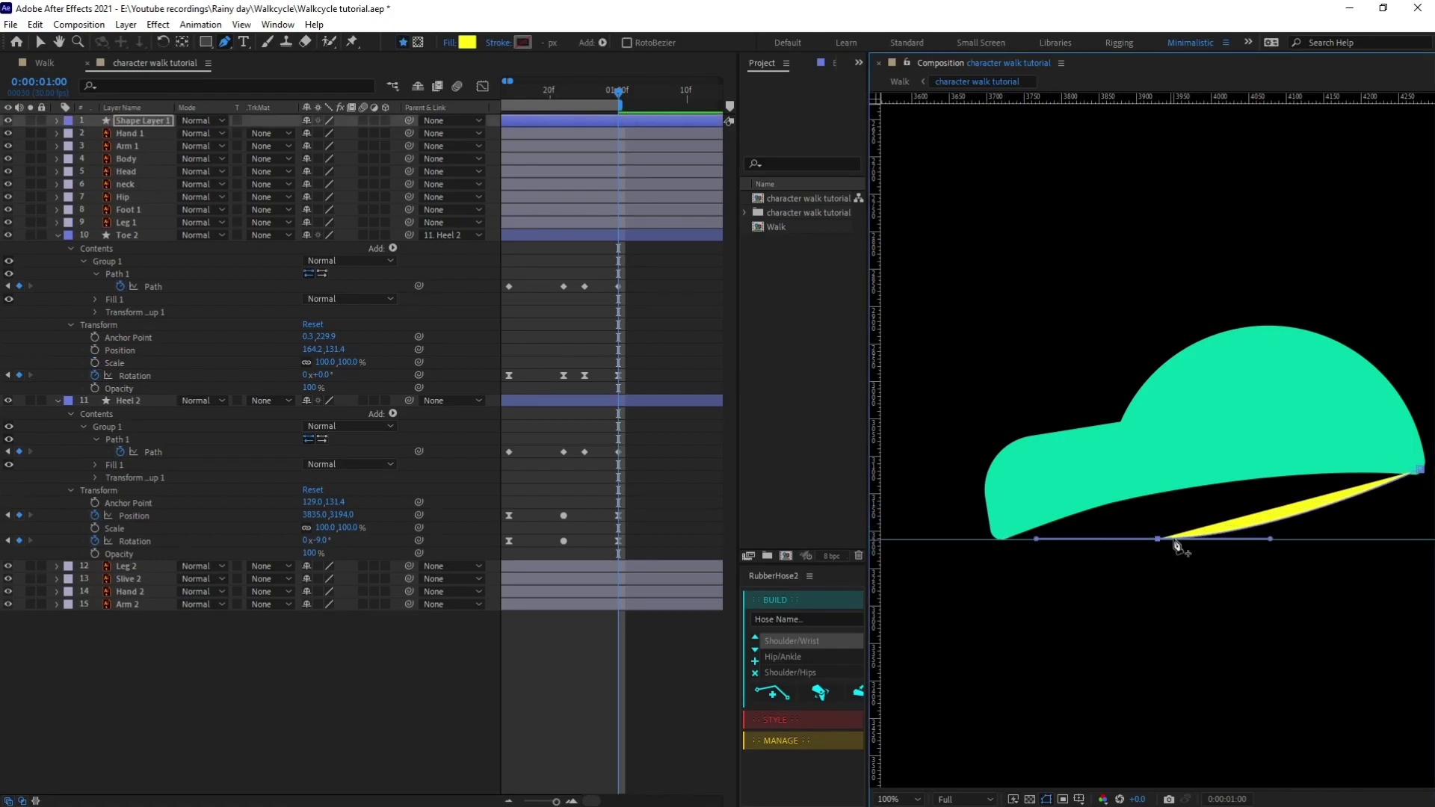
key(v)
drag(1158, 539, 1106, 538)
key(g)
click(1000, 536)
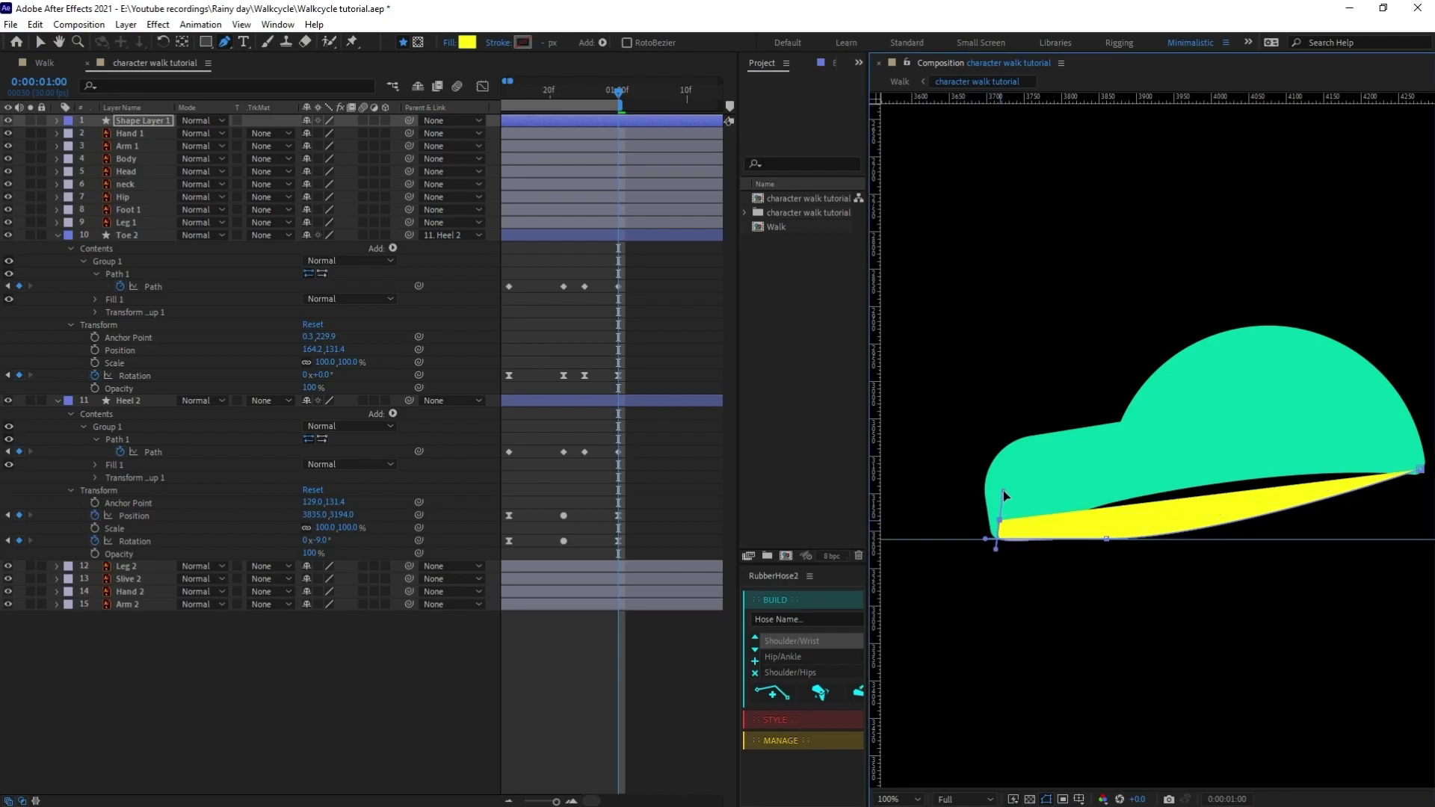
click(1409, 467)
Place the new yellow shape layer directly below Heel 2 and rename it "foot bottom"
drag(161, 122, 200, 557)
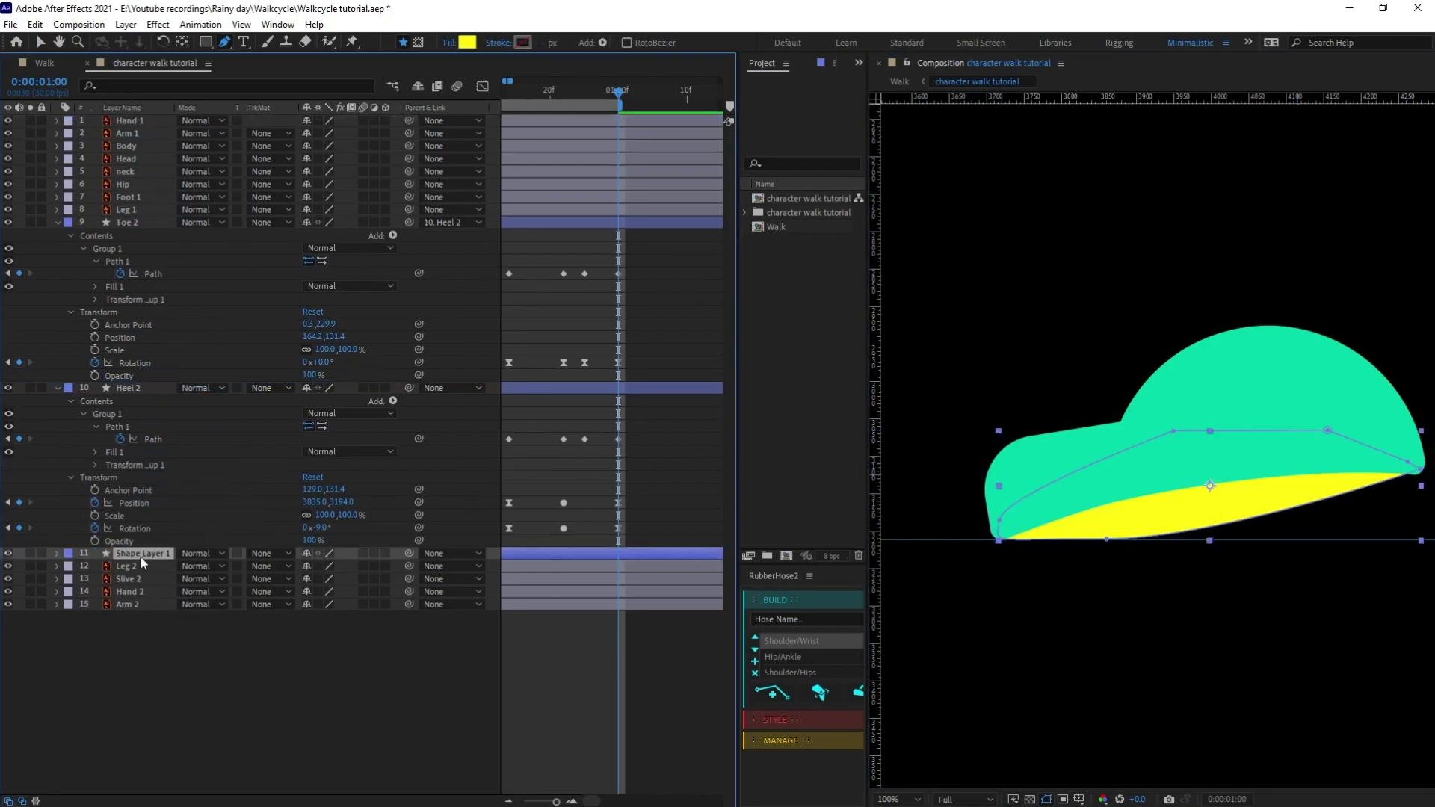
key(Return)
key(Return)
Refine the foot bottom layer's Path at the heel, ground contact and toe tip so it fits the shoe's outline without protruding
click(58, 554)
click(70, 568)
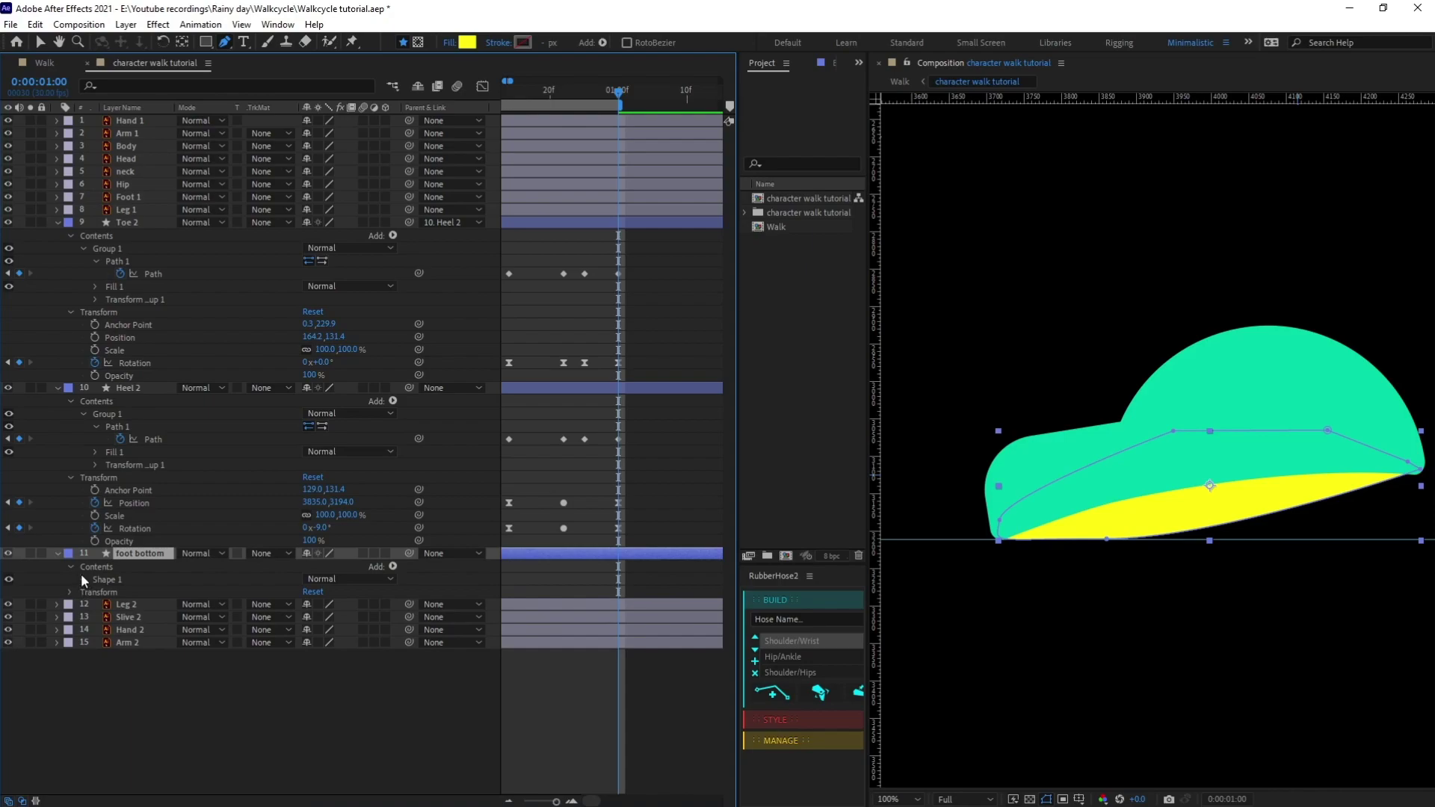
click(84, 580)
click(103, 593)
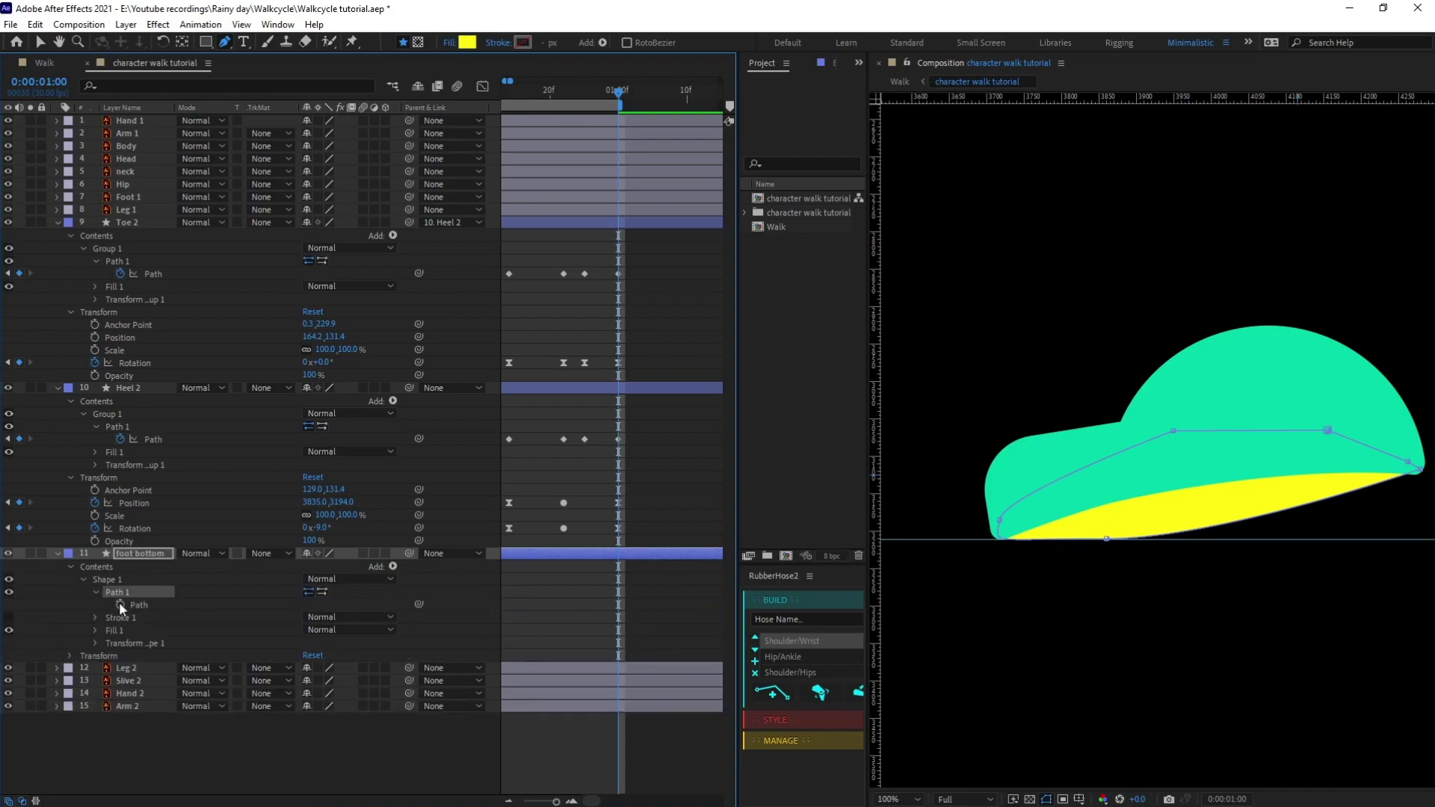
mouse_move(1107, 538)
mouse_down()
mouse_move(897, 538)
mouse_move(1182, 576)
mouse_move(1121, 539)
mouse_up()
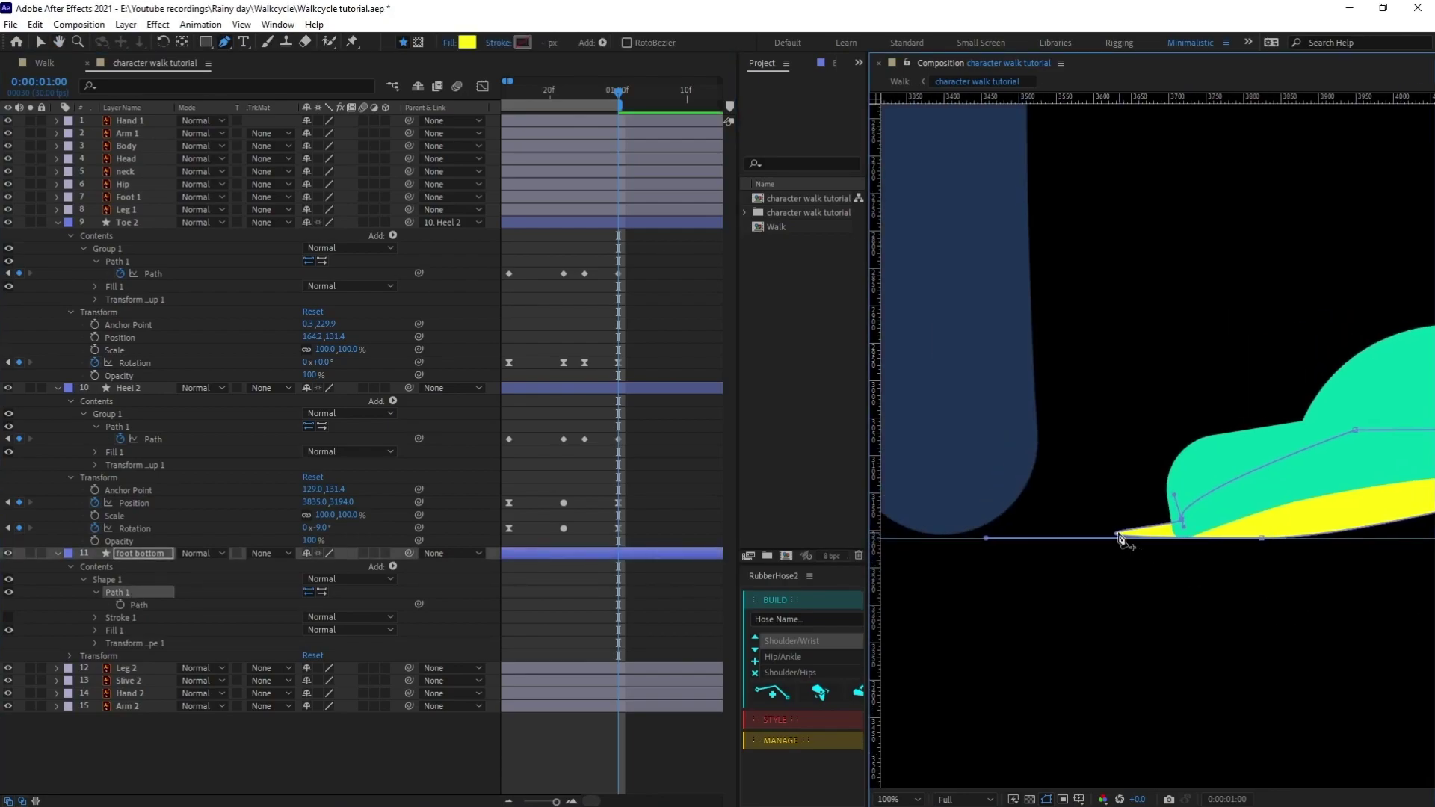
scroll(1121, 539, up, 2)
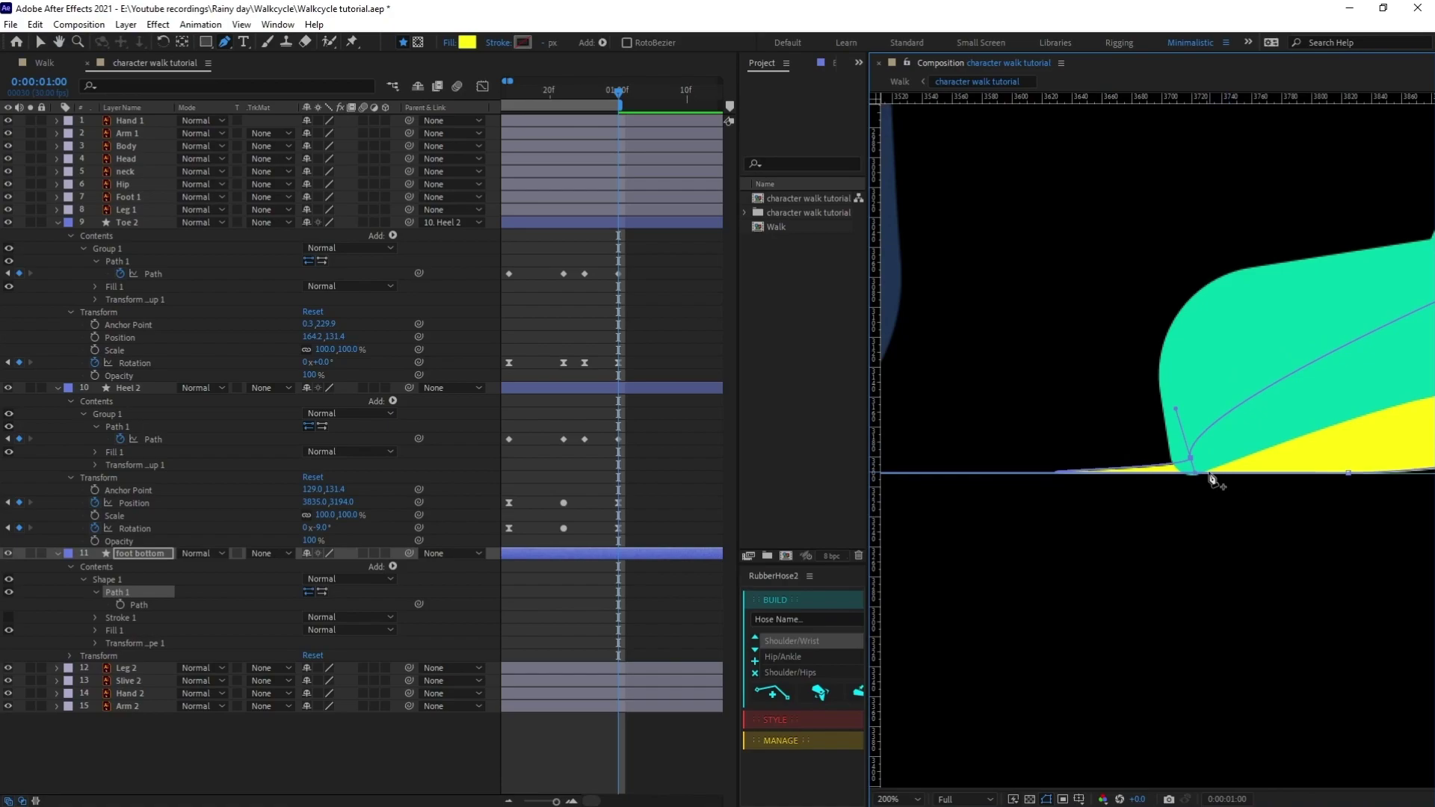
drag(1194, 474, 1222, 463)
scroll(1161, 447, down, 1)
drag(978, 459, 1121, 461)
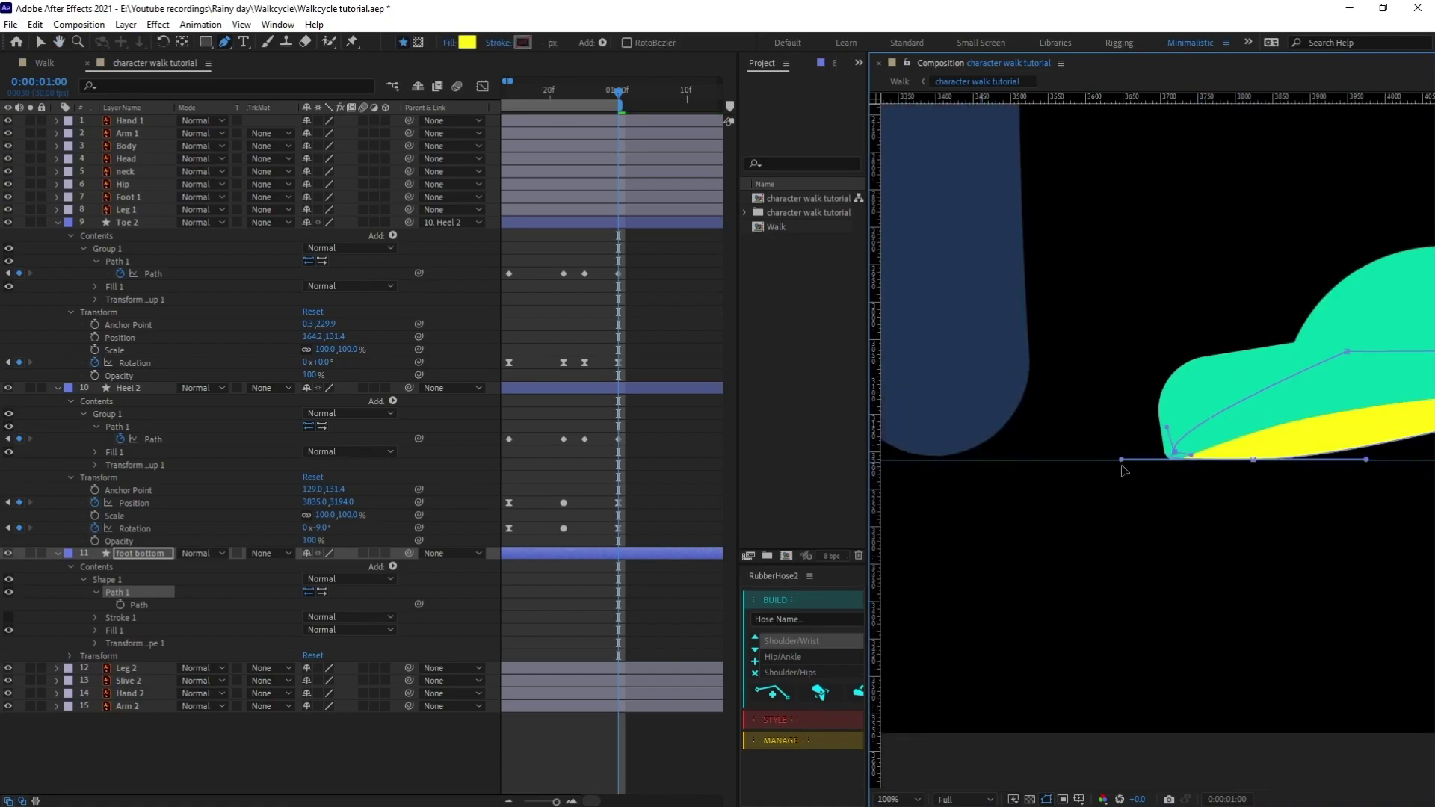
drag(1243, 493, 972, 536)
mouse_move(1322, 431)
mouse_down()
mouse_move(1320, 419)
mouse_move(1316, 430)
mouse_up()
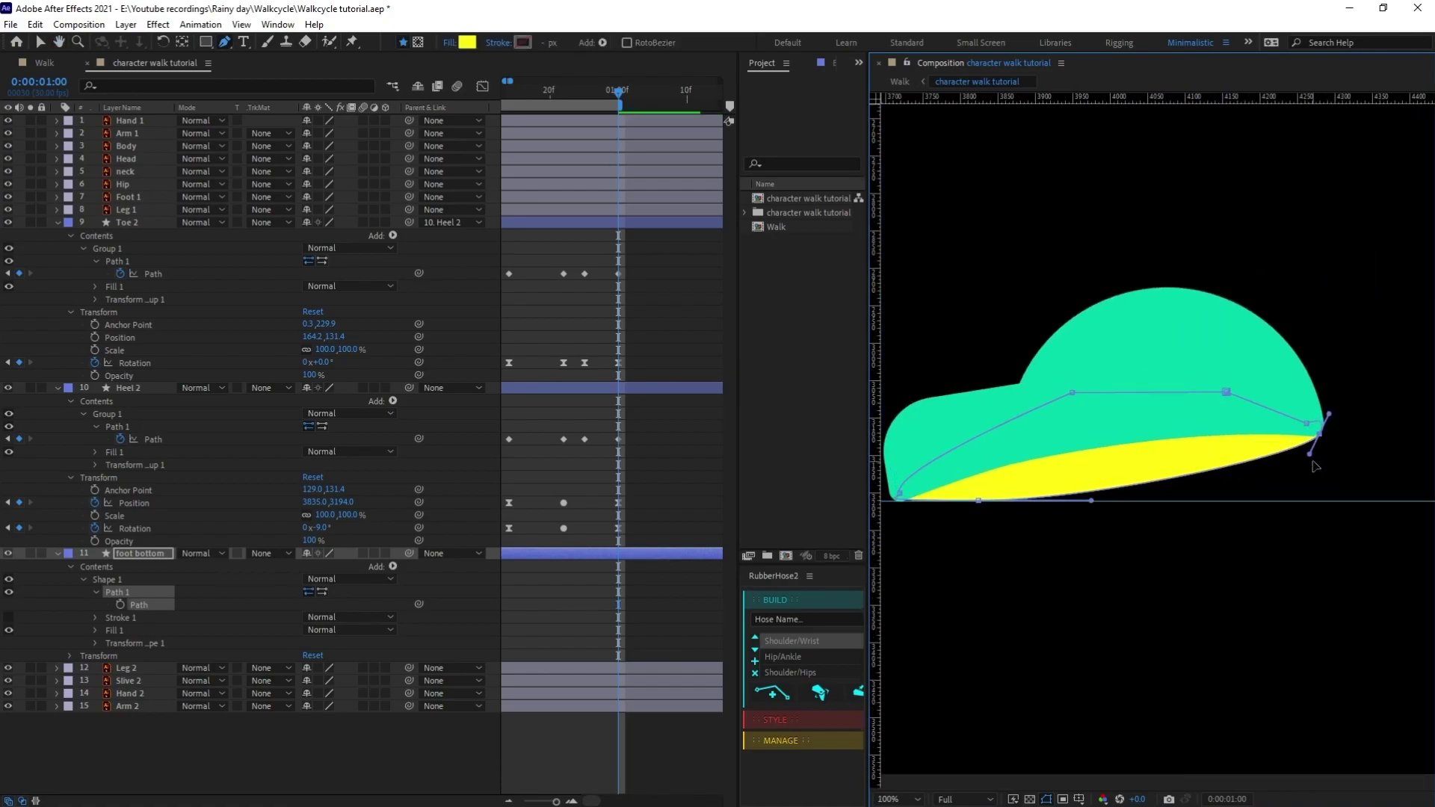
Start keyframing foot bottom's Path at 0:00:01:00 and add another Path keyframe at 0:00:00:25
scroll(1316, 430, up, 1)
scroll(1269, 441, down, 3)
scroll(1243, 503, down, 1)
scroll(1243, 503, up, 1)
click(464, 394)
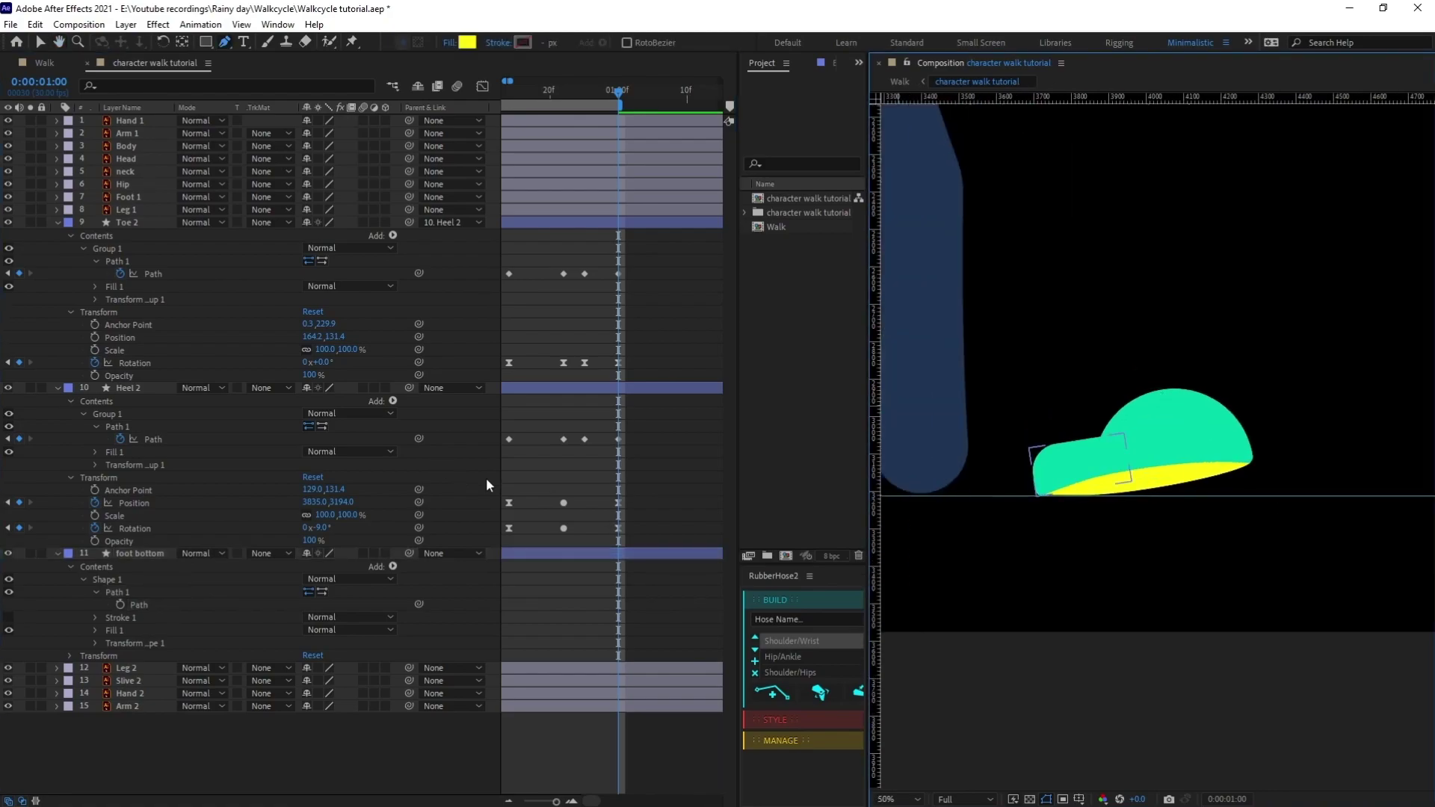
click(121, 605)
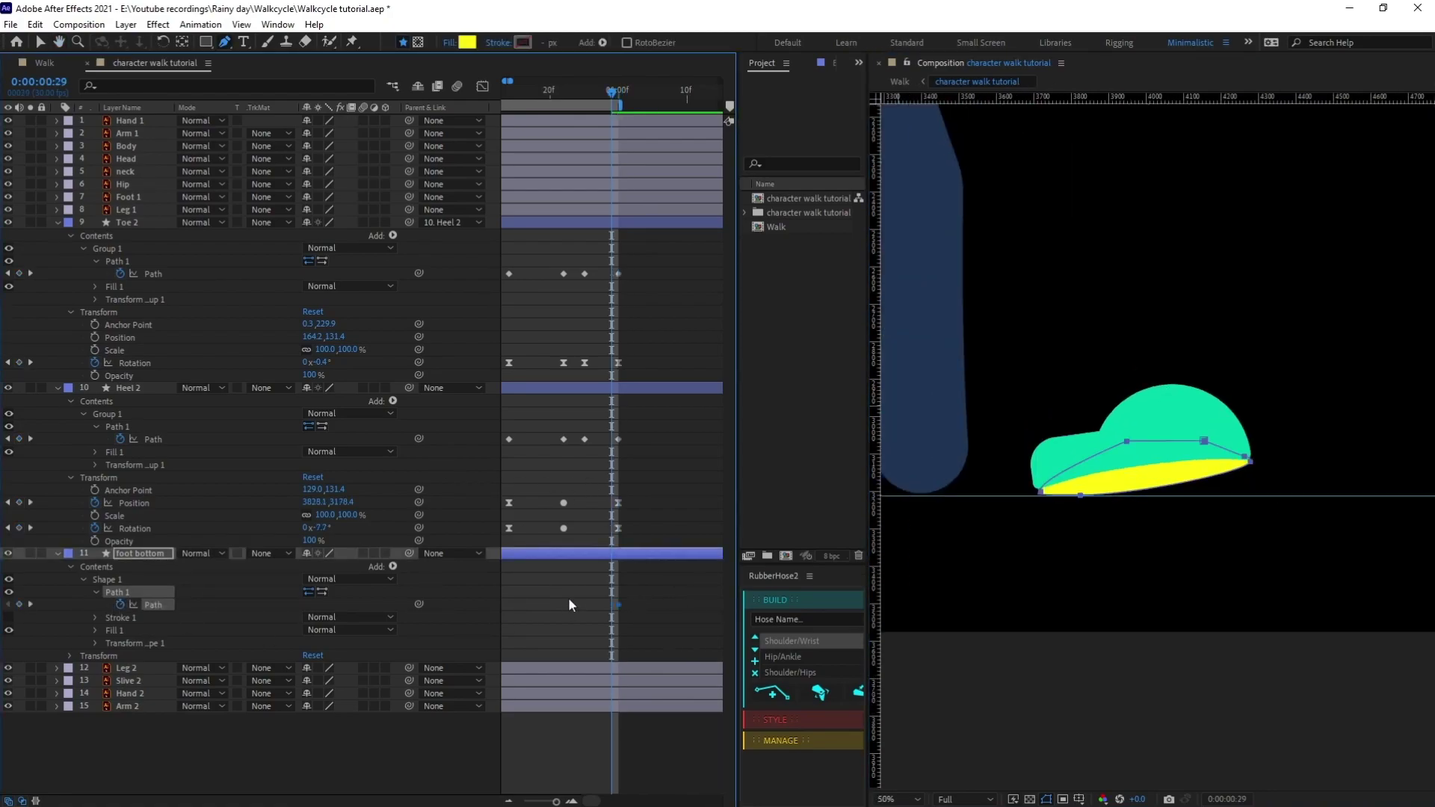
key(j)
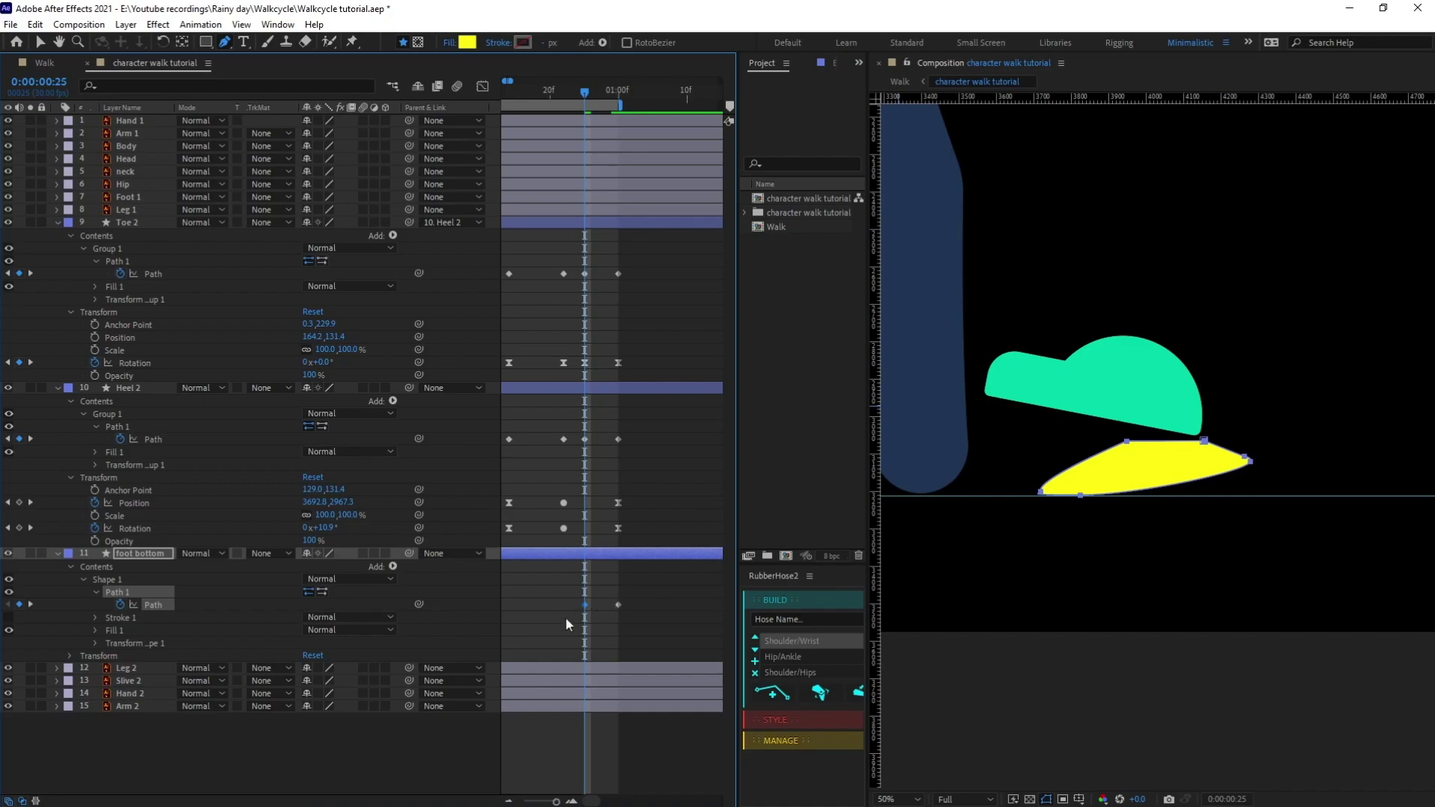
At 0:00:00:29, free-transform foot bottom's Path so it sits under the shoe's arch
key(Page_Down)
key(Page_Down)
key(Page_Down)
key(Page_Down)
key(Page_Down)
key(Page_Up)
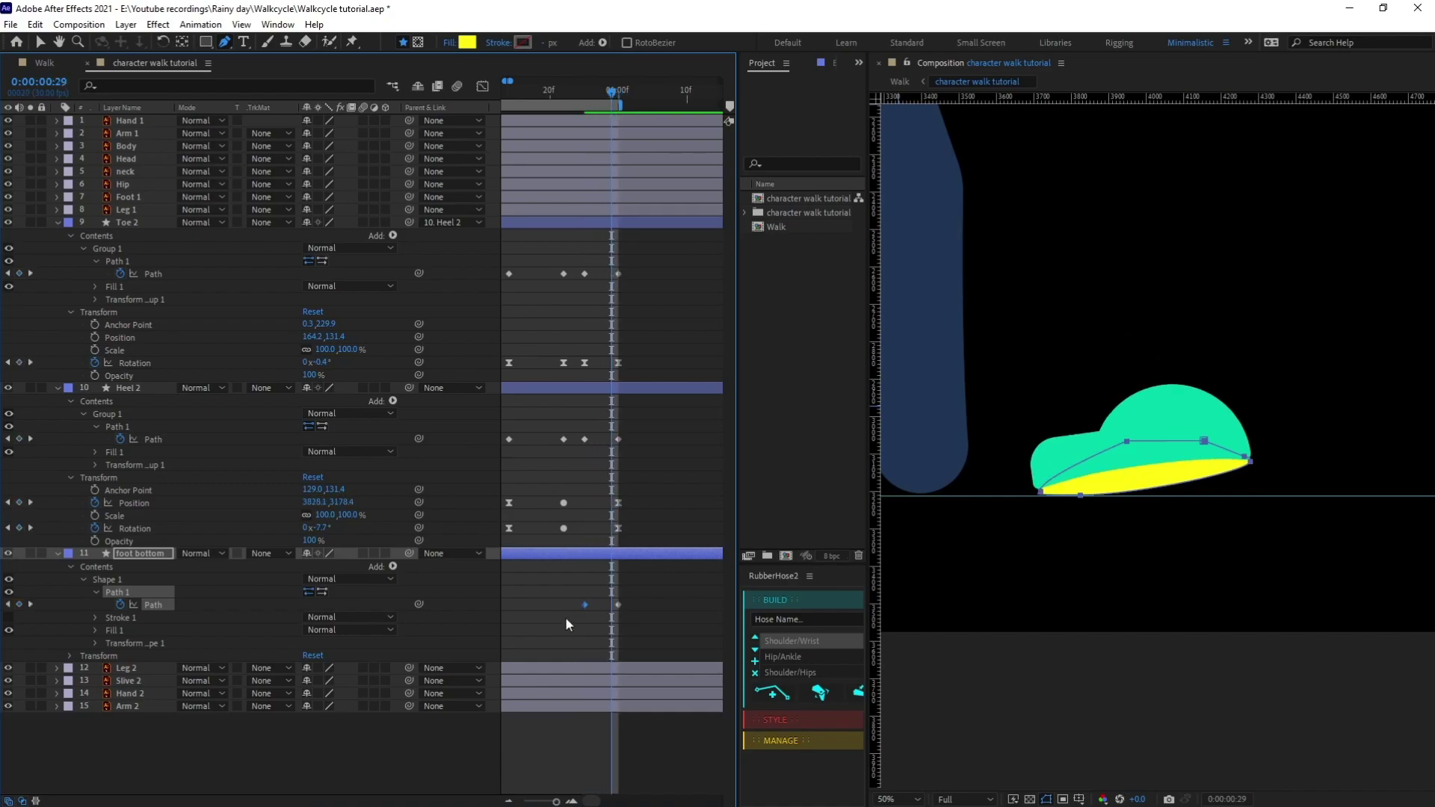
scroll(1289, 573, up, 4)
scroll(1284, 575, down, 2)
drag(1086, 529, 1140, 531)
key(ctrl+t)
drag(1012, 543, 1009, 532)
drag(1263, 494, 1233, 493)
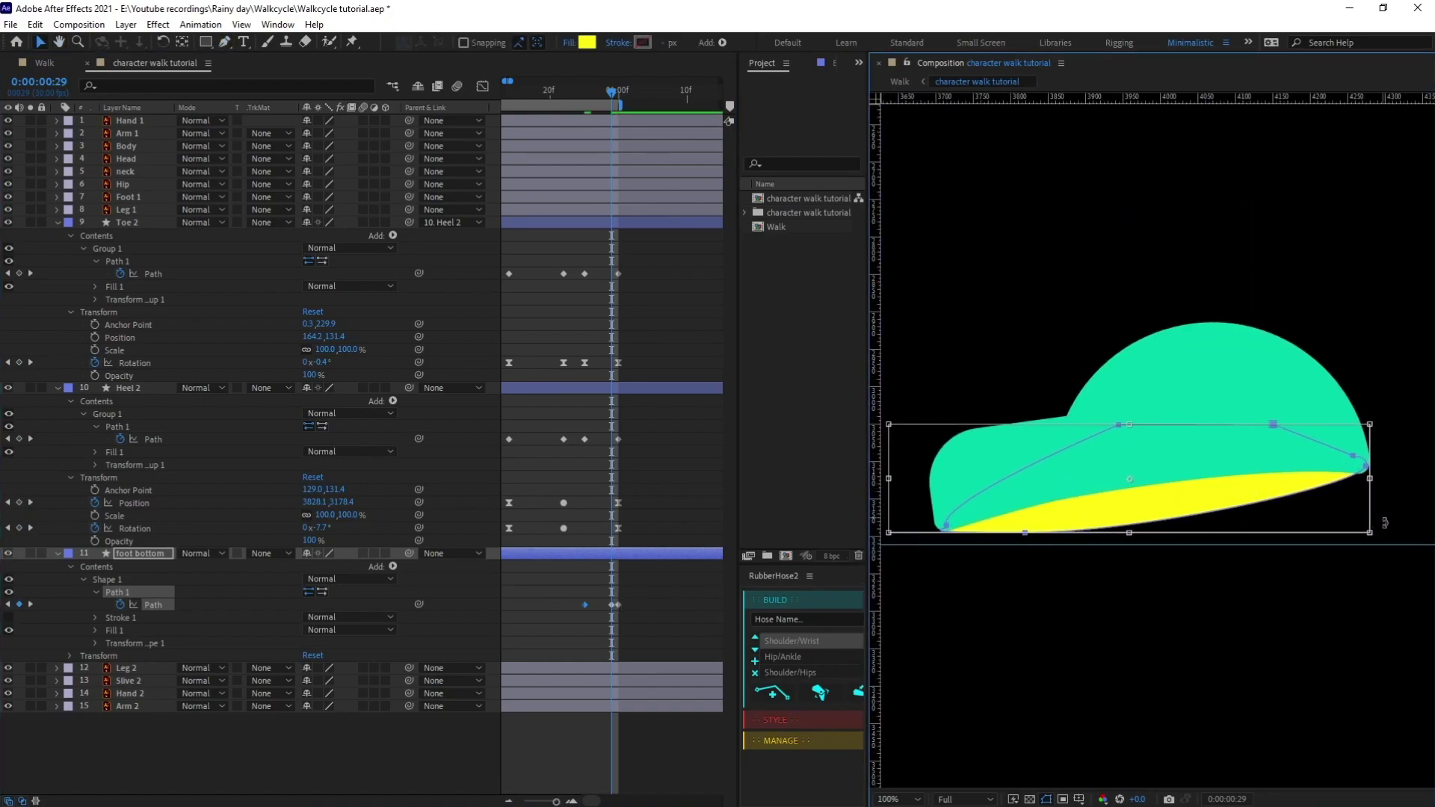
Adjust foot bottom's toe and ground-contact points at 0:00:00:29 so the yellow shape stays within the shoe's outline
key(Return)
click(1067, 537)
drag(1358, 491, 1345, 487)
drag(1030, 534, 1013, 531)
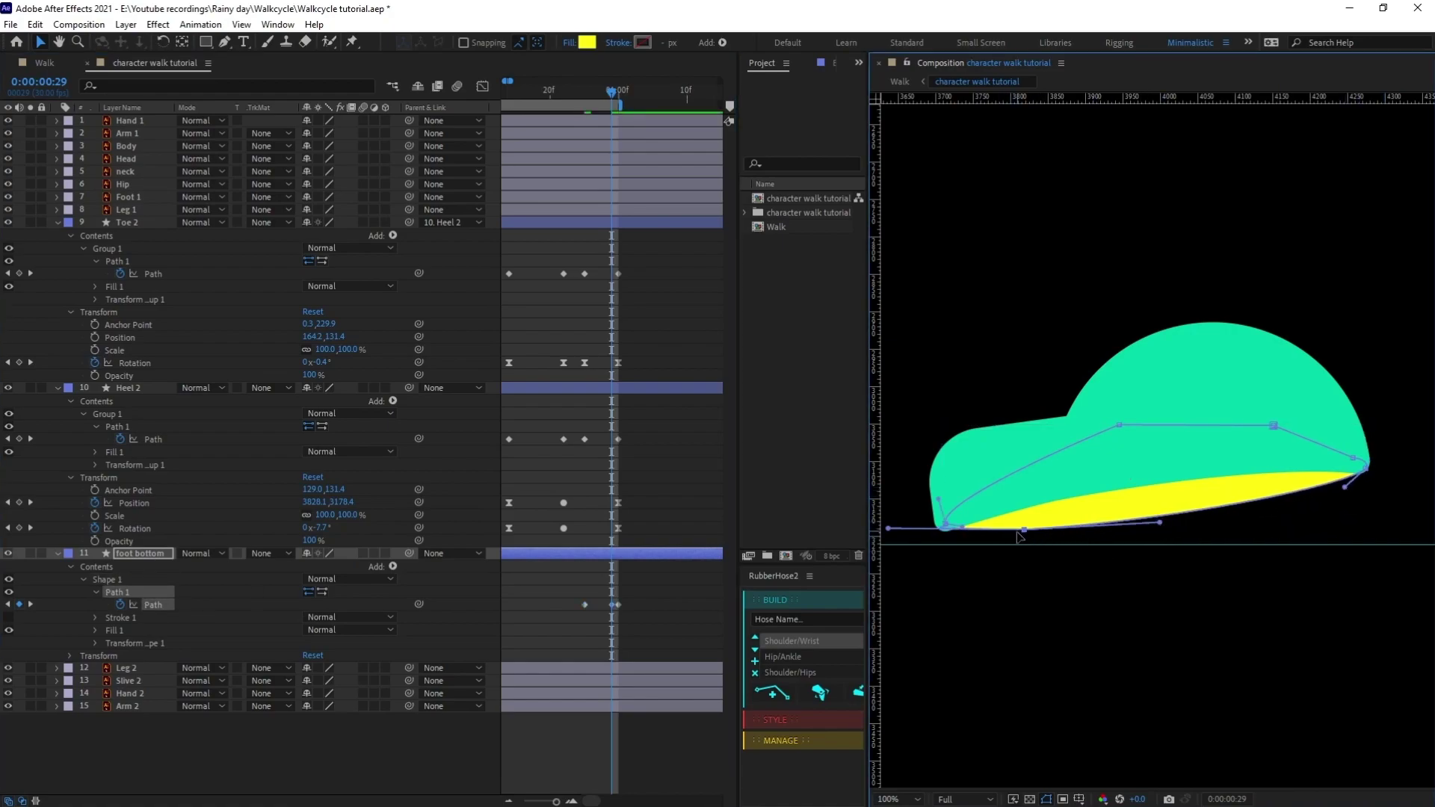
At 0:00:00:28, move and rotate foot bottom's Path to match the lifted shoe, comparing it with the neighbouring frame
key(Page_Up)
double_click(1349, 469)
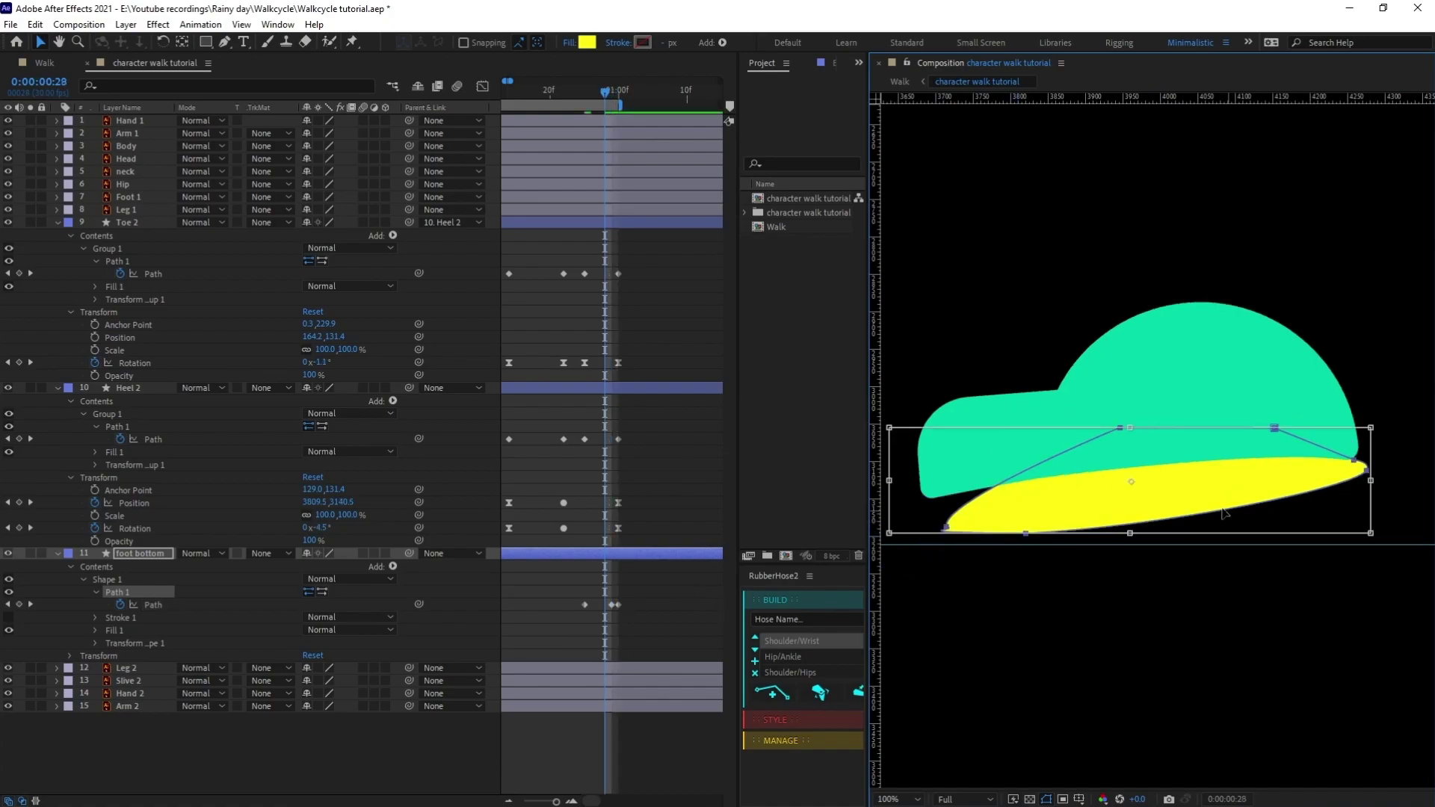
drag(1077, 509, 1065, 473)
drag(1329, 429, 935, 494)
drag(1372, 508, 1372, 527)
key(Page_Down)
key(Page_Up)
key(Page_Down)
double_click(1025, 532)
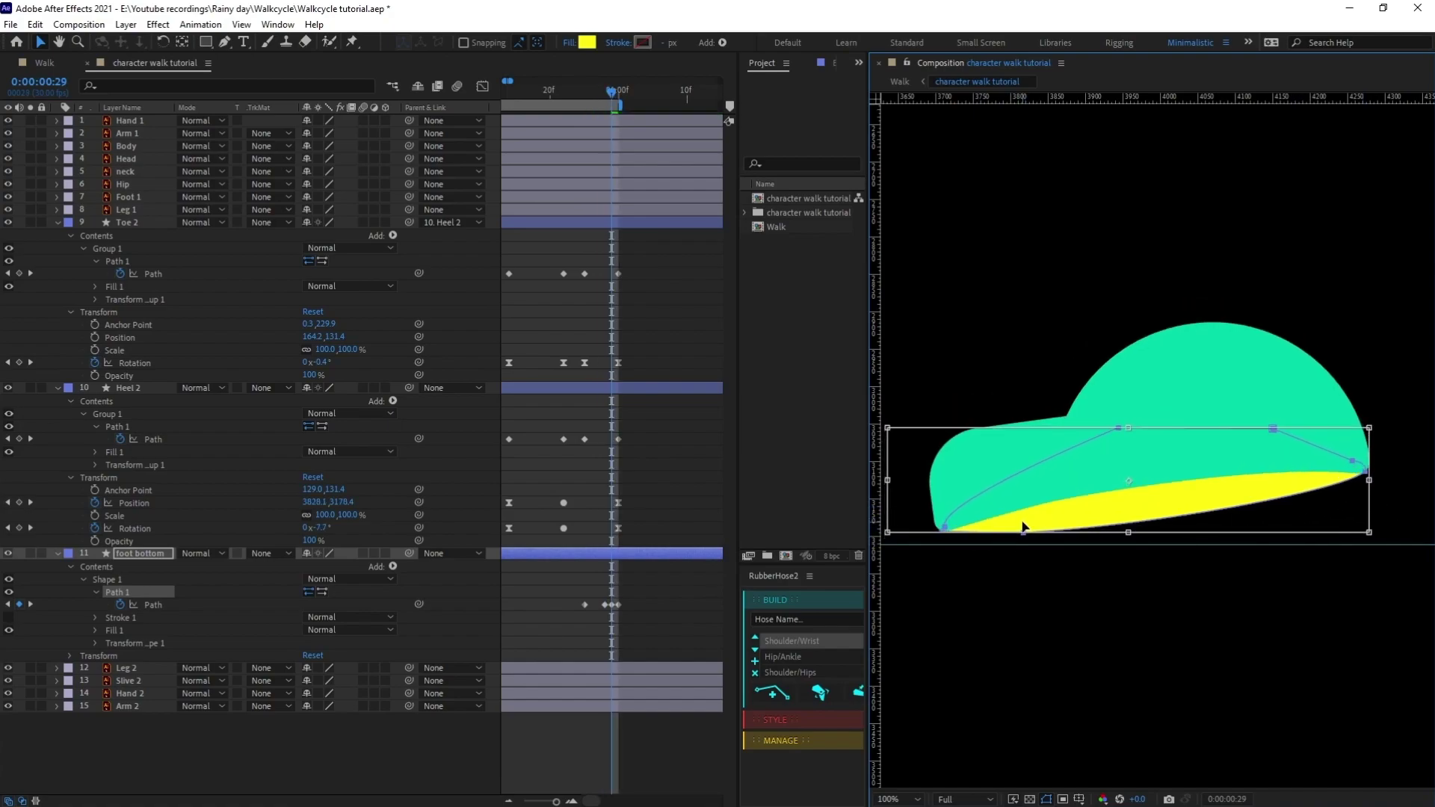
At 0:00:00:27, raise and rotate foot bottom's Path so only a thin yellow strip shows along the sole
key(Page_Up)
key(Page_Up)
double_click(1060, 498)
drag(1060, 499, 1028, 439)
drag(1352, 457, 1345, 487)
key(ctrl+z)
drag(912, 453, 1119, 473)
key(Return)
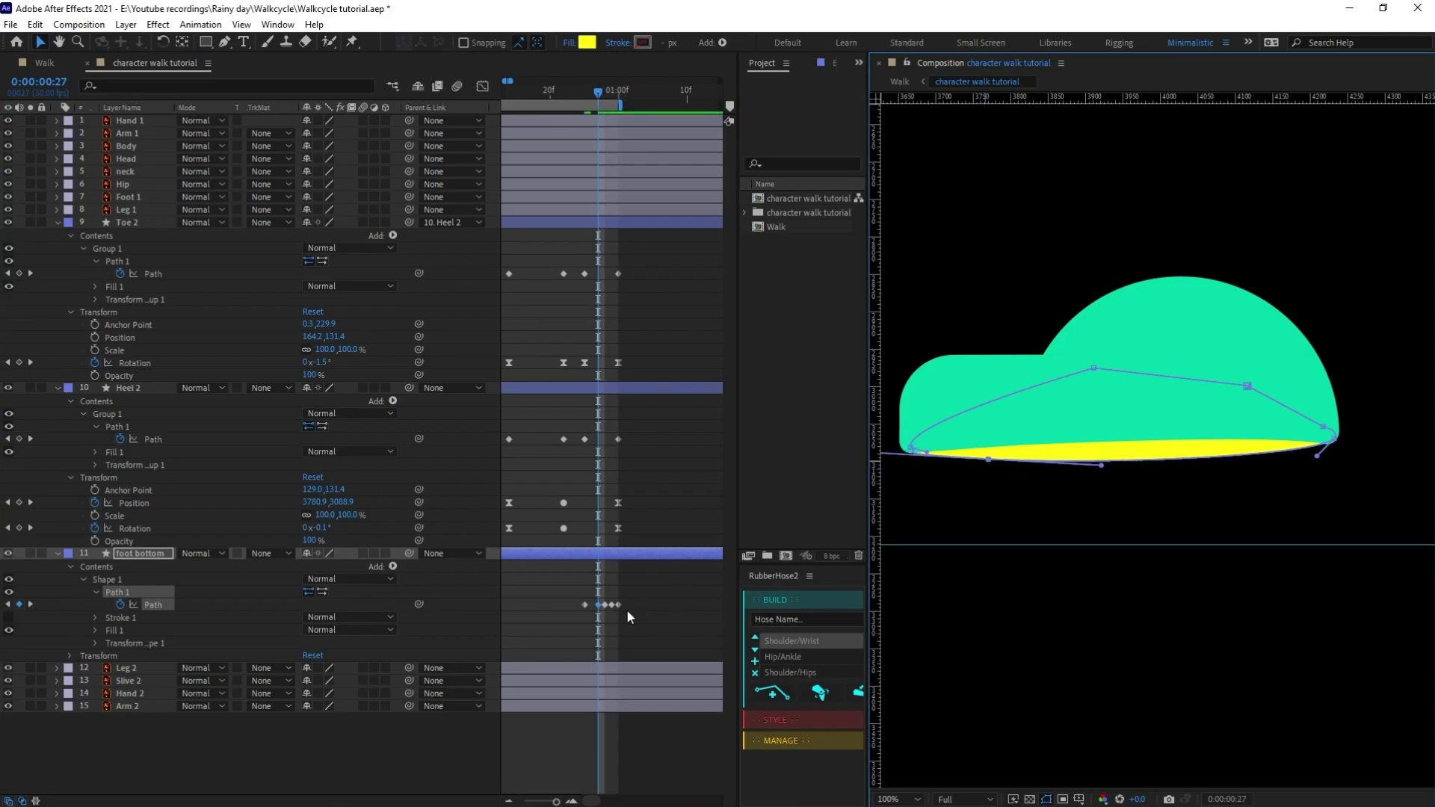
At 0:00:00:26, move and rotate foot bottom's Path to follow the tilted sole
key(j)
key(Page_Down)
mouse_move(1043, 450)
mouse_down()
mouse_move(1080, 518)
mouse_move(1050, 468)
mouse_up()
key(ctrl+t)
drag(1362, 485, 1359, 528)
key(Return)
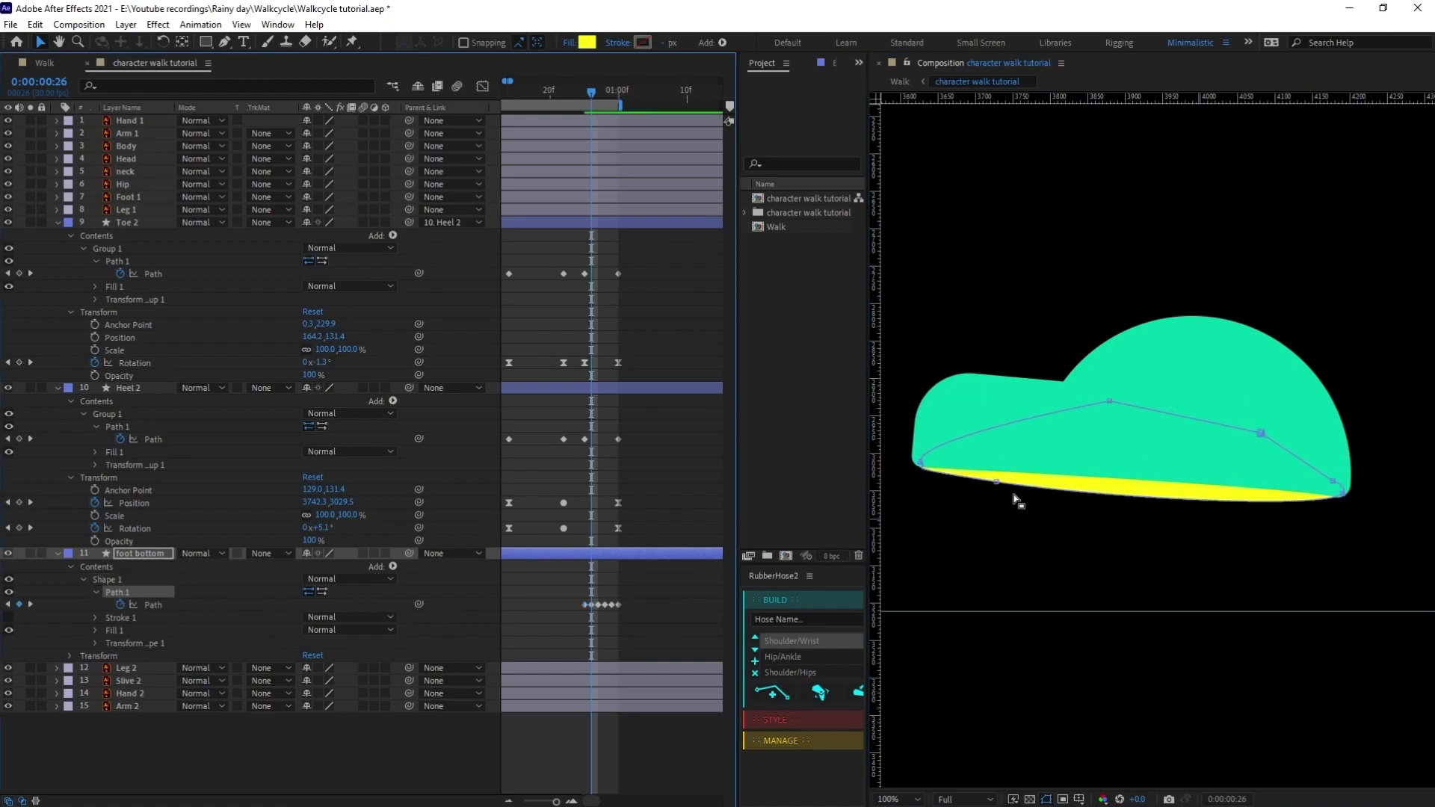
At 0:00:00:25, move and rotate foot bottom's Path onto the sole and adjust its points to tuck it behind the shoe
scroll(1145, 523, down, 2)
key(Page_Up)
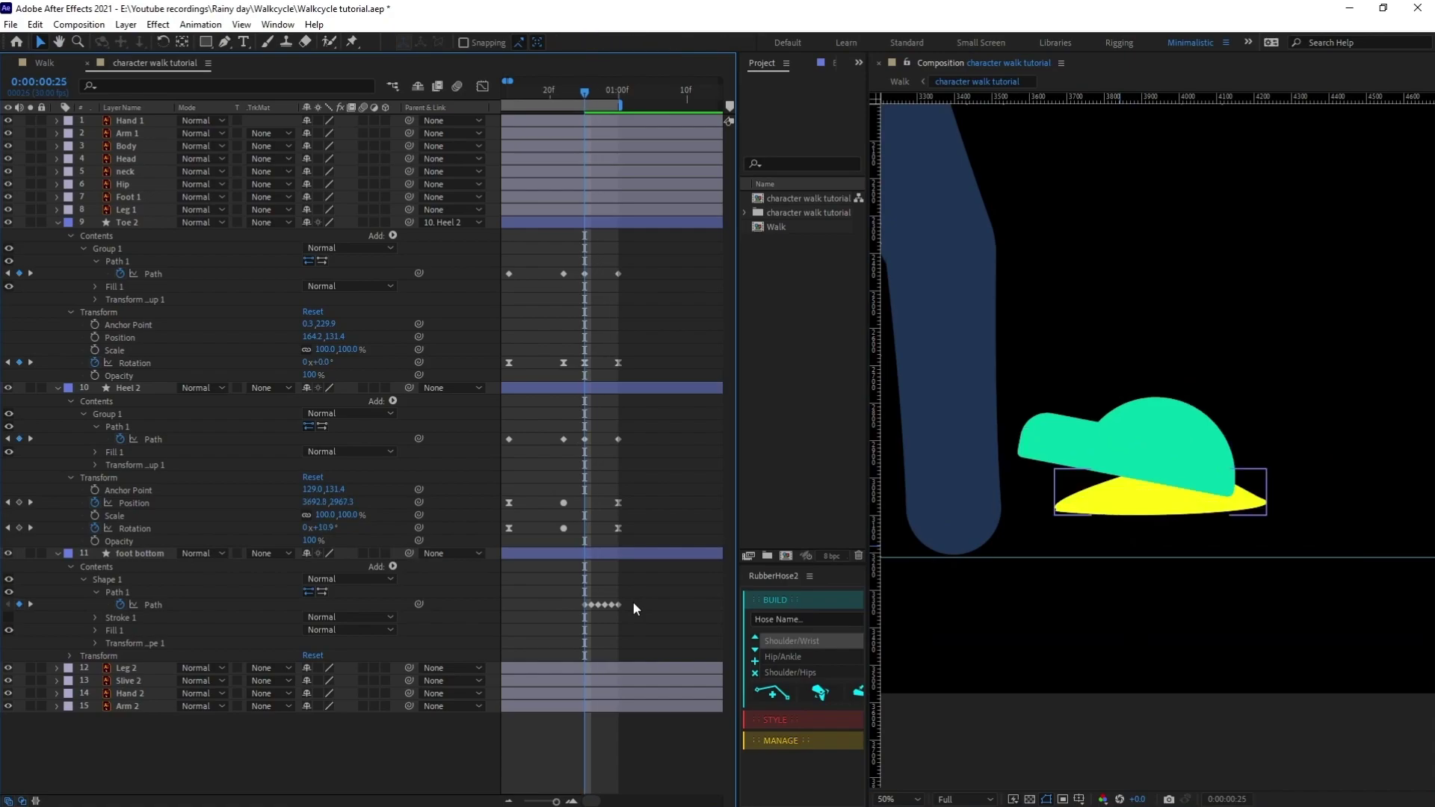
click(146, 596)
click(1194, 516)
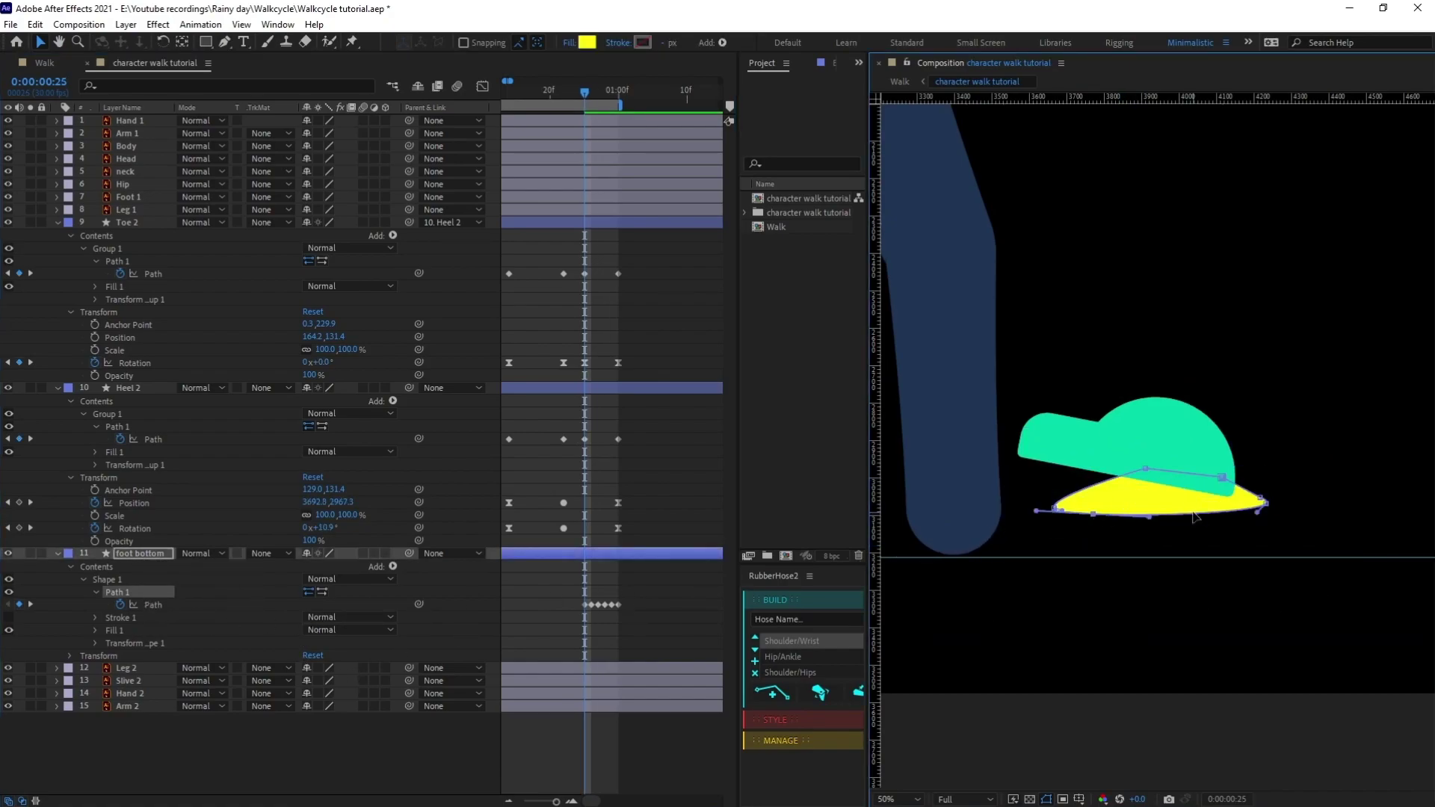
double_click(1094, 515)
scroll(1093, 518, up, 2)
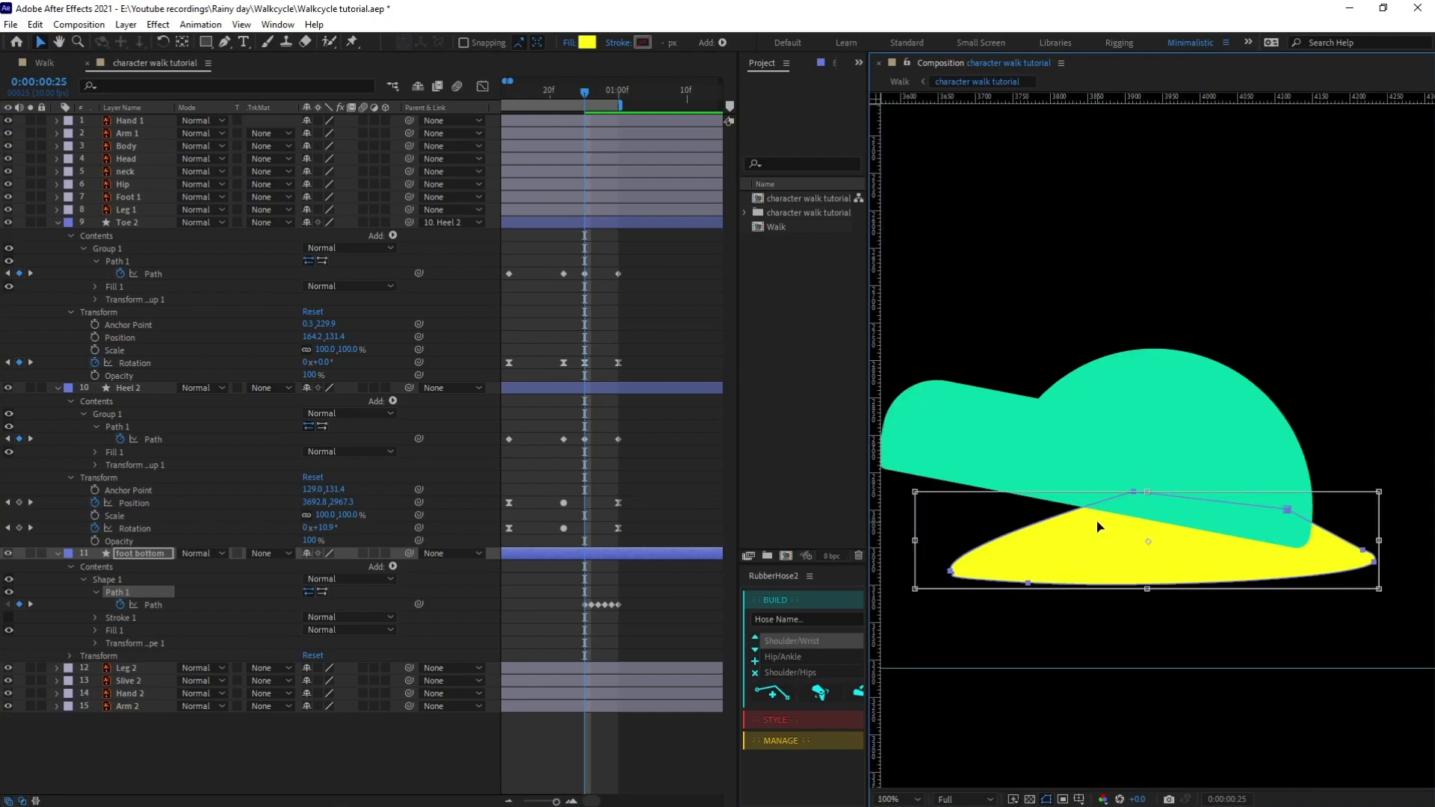
drag(1093, 529, 1068, 473)
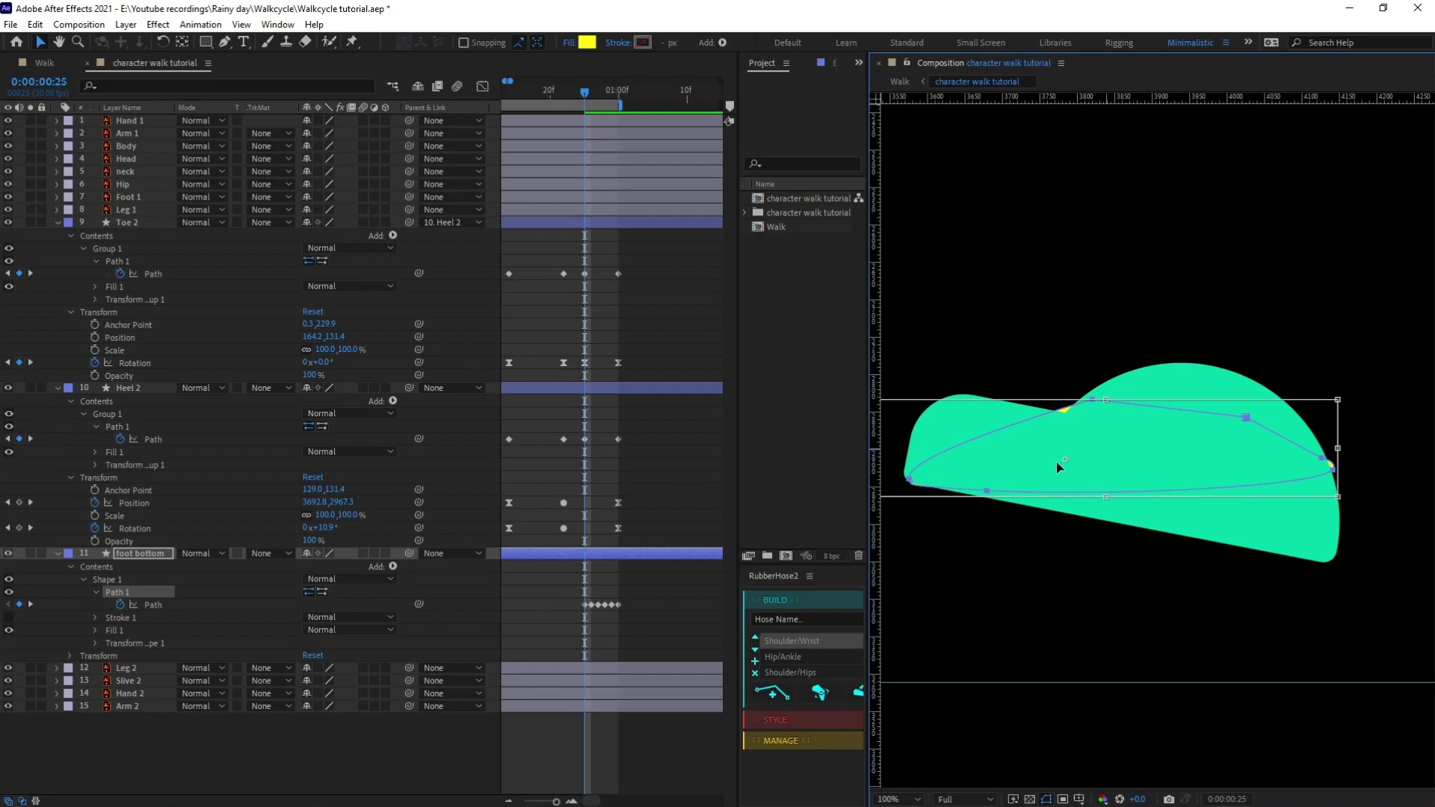
drag(1345, 458, 1367, 511)
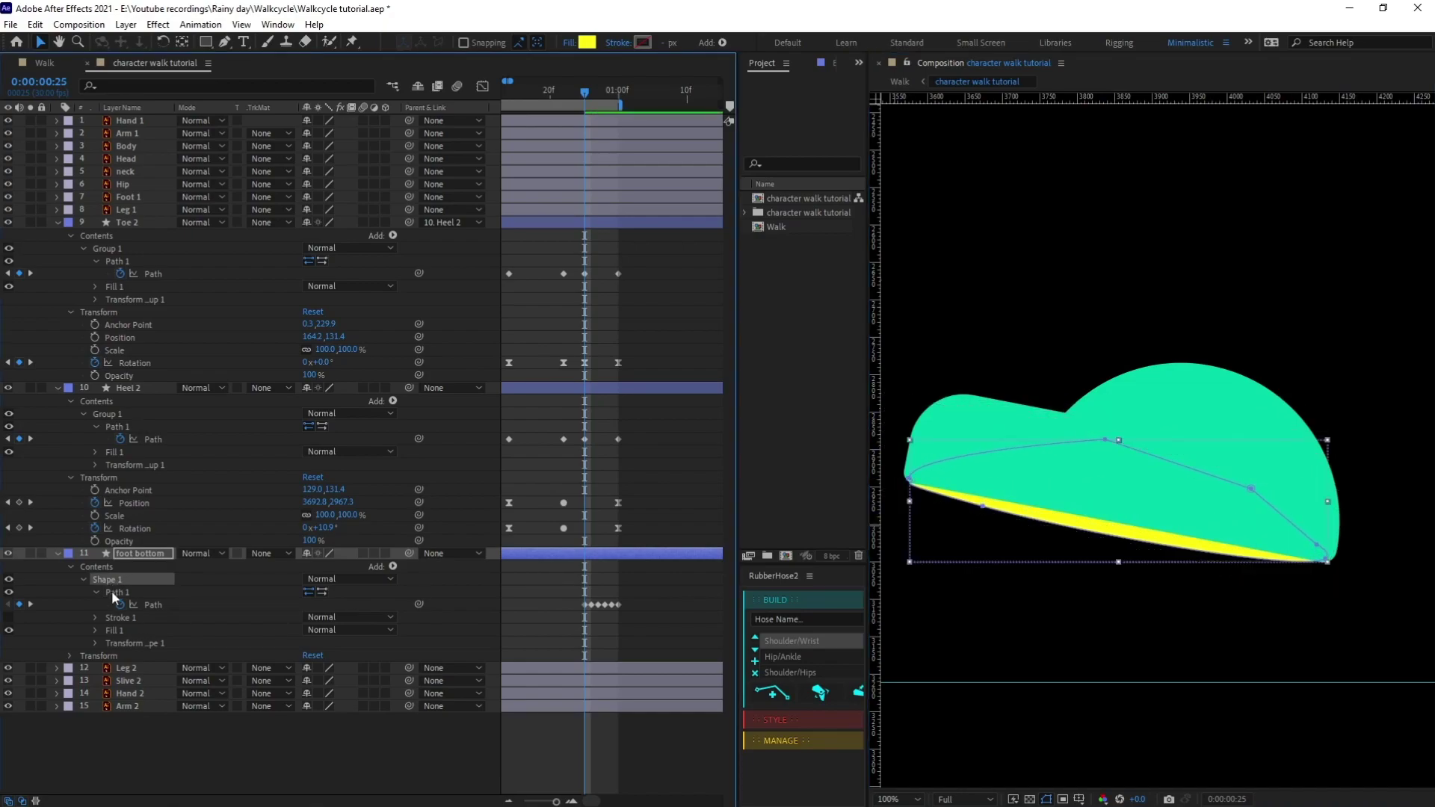
drag(983, 506, 986, 507)
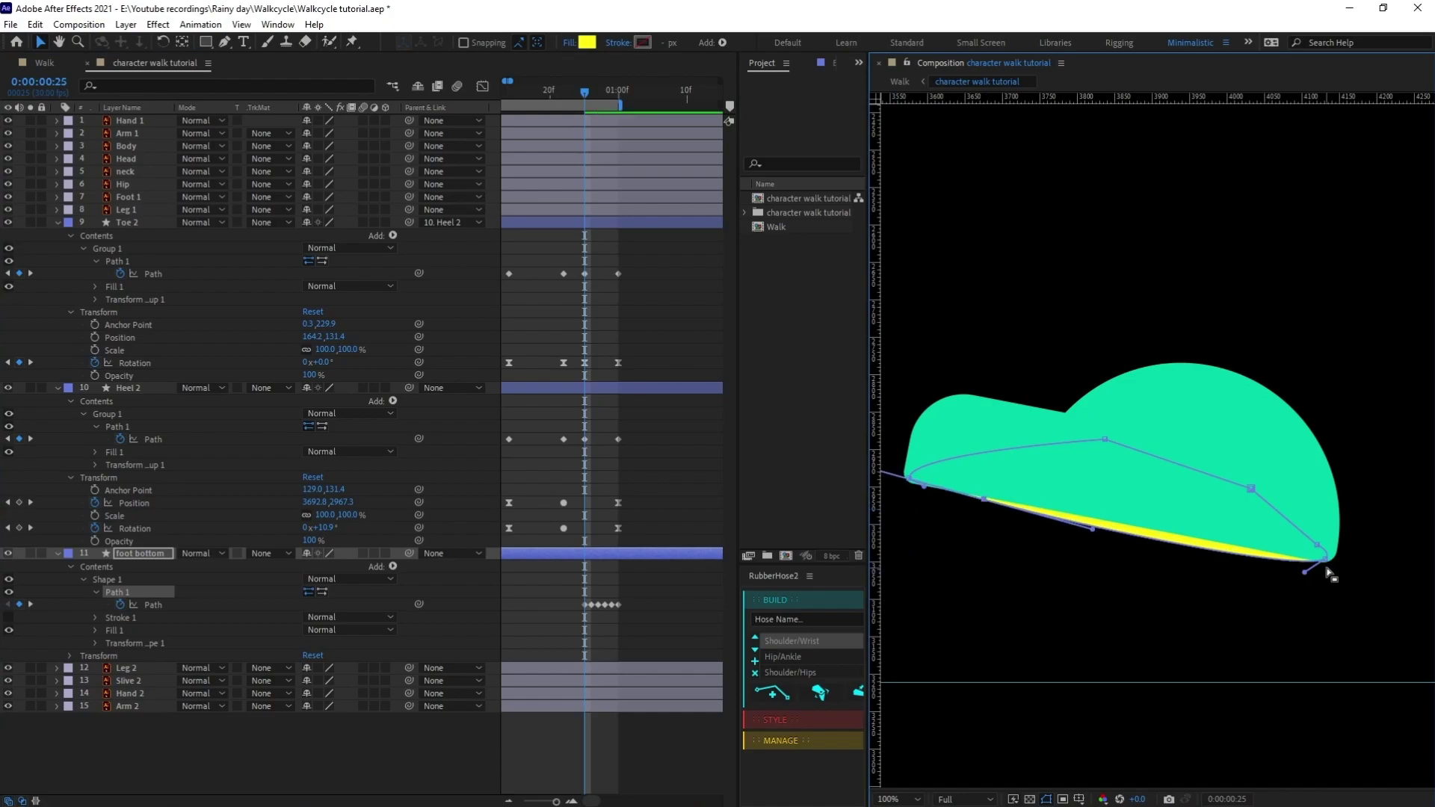
drag(1332, 566, 982, 508)
Copy foot bottom's Path keyframe from 0:00:01:00 to 0:00:00:00
click(631, 637)
drag(583, 637, 686, 636)
scroll(688, 636, down, 1)
key(v)
drag(518, 94, 455, 103)
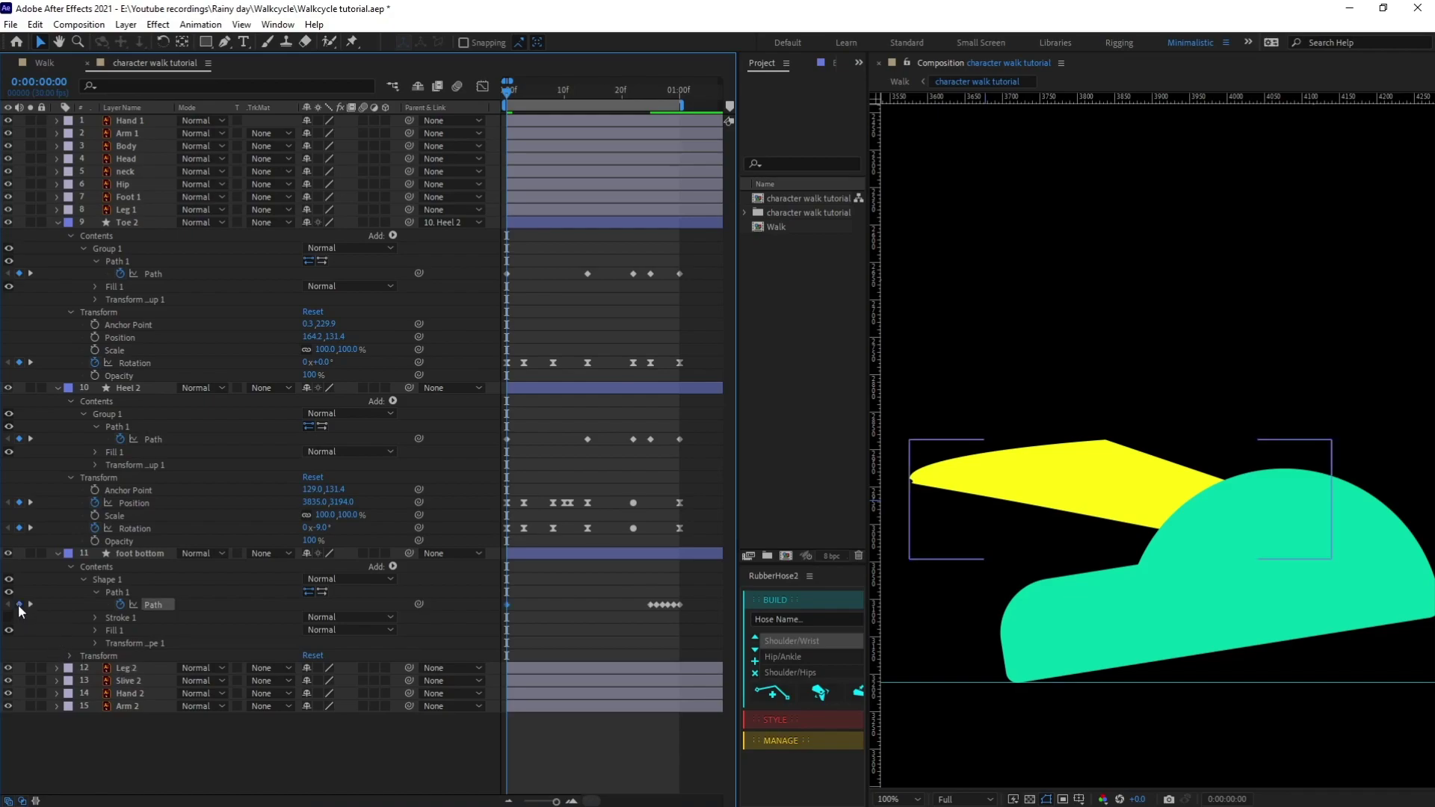
click(680, 604)
key(ctrl+c)
key(ctrl+v)
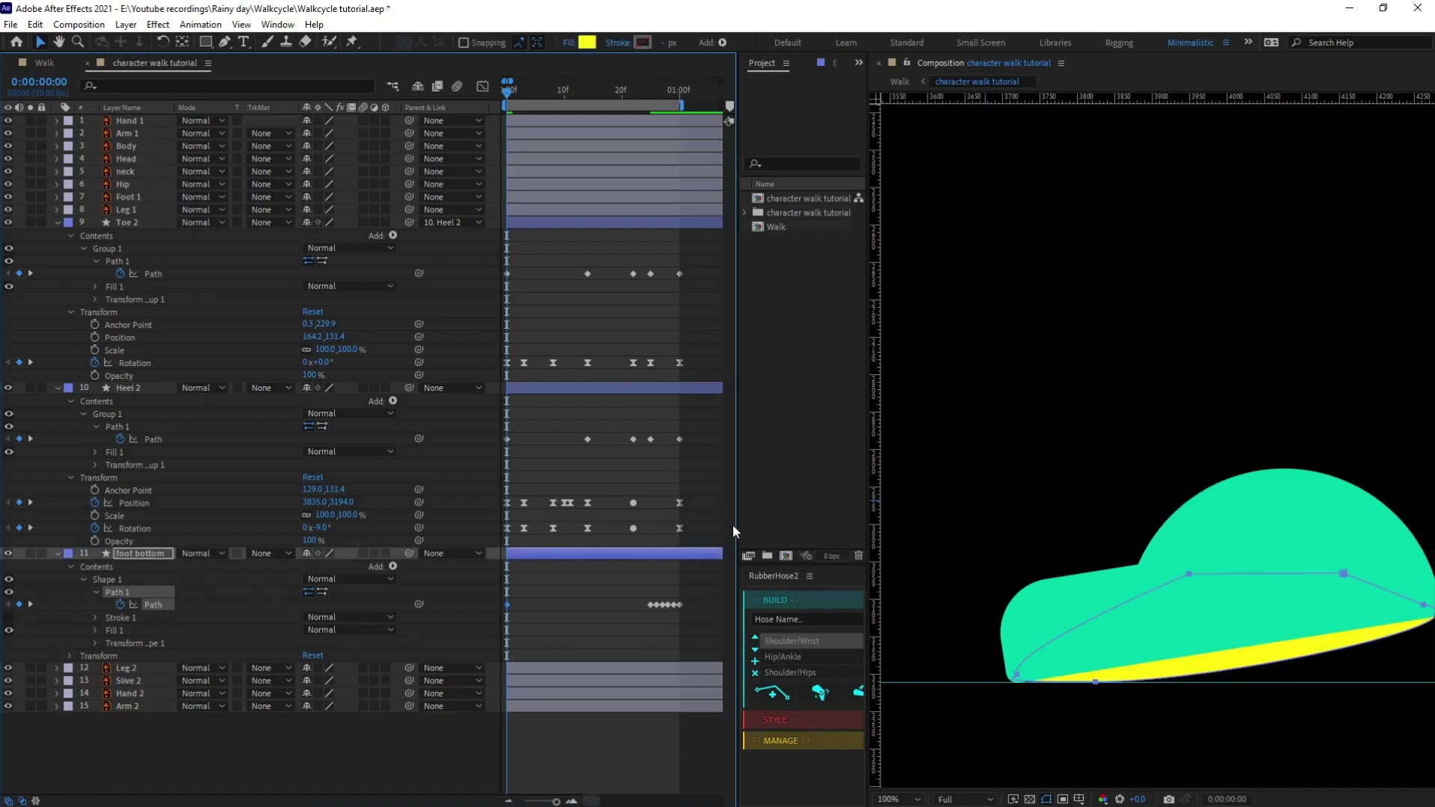
Copy the Path keyframes of Heel 2 and Toe 2 from 0:00:01:00 to 0:00:00:00
drag(694, 432, 672, 447)
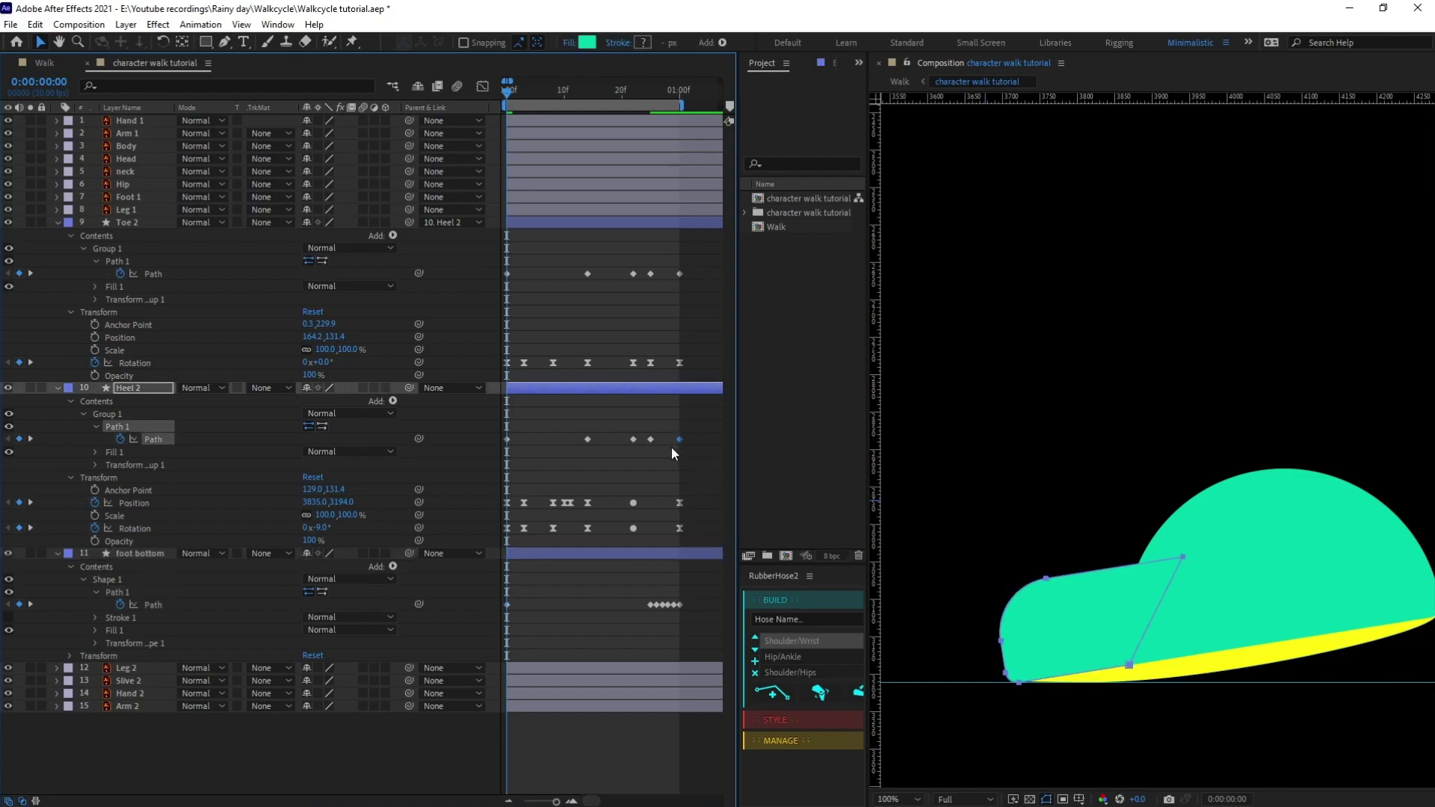
key(ctrl+c)
key(ctrl+v)
drag(703, 268, 674, 280)
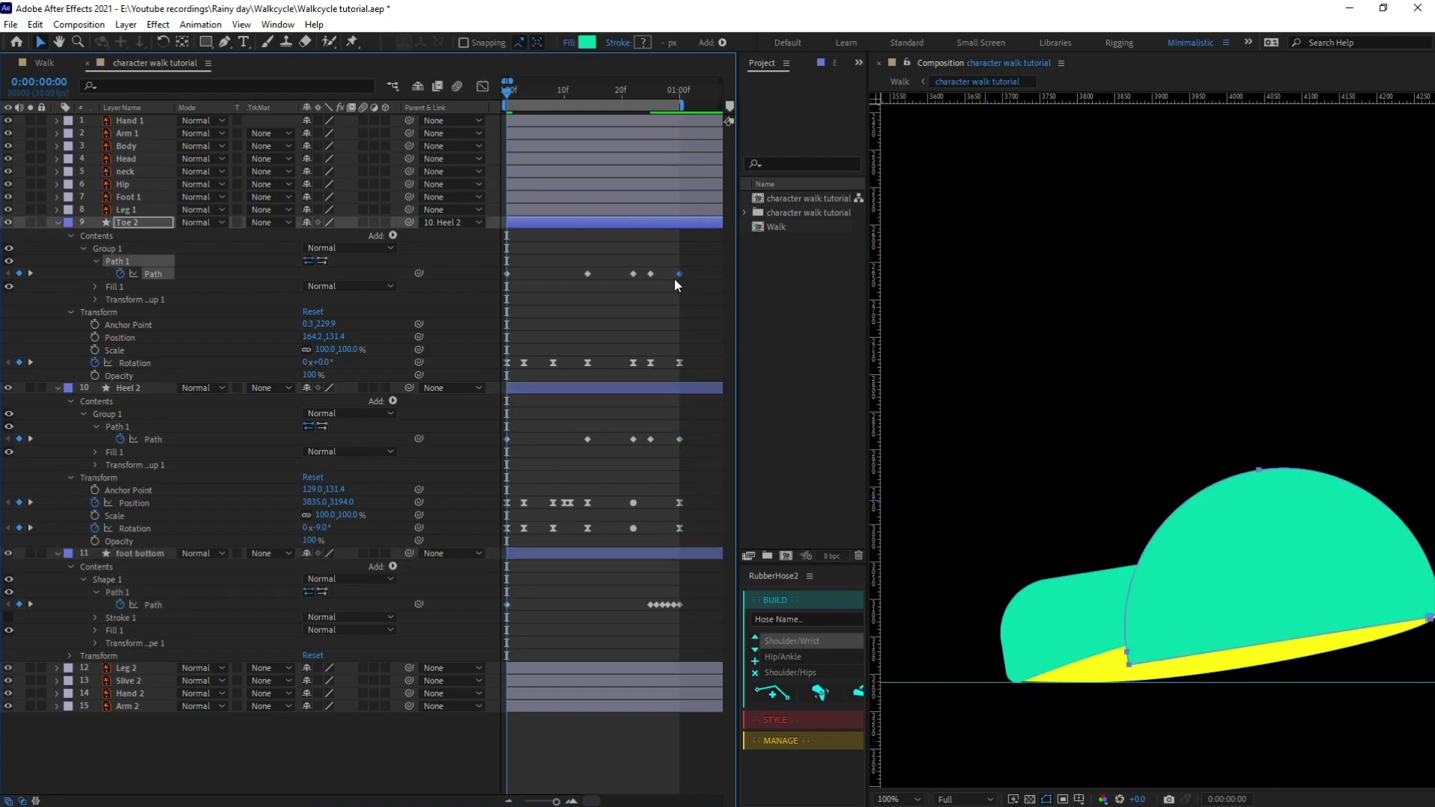
key(comma)
key(comma)
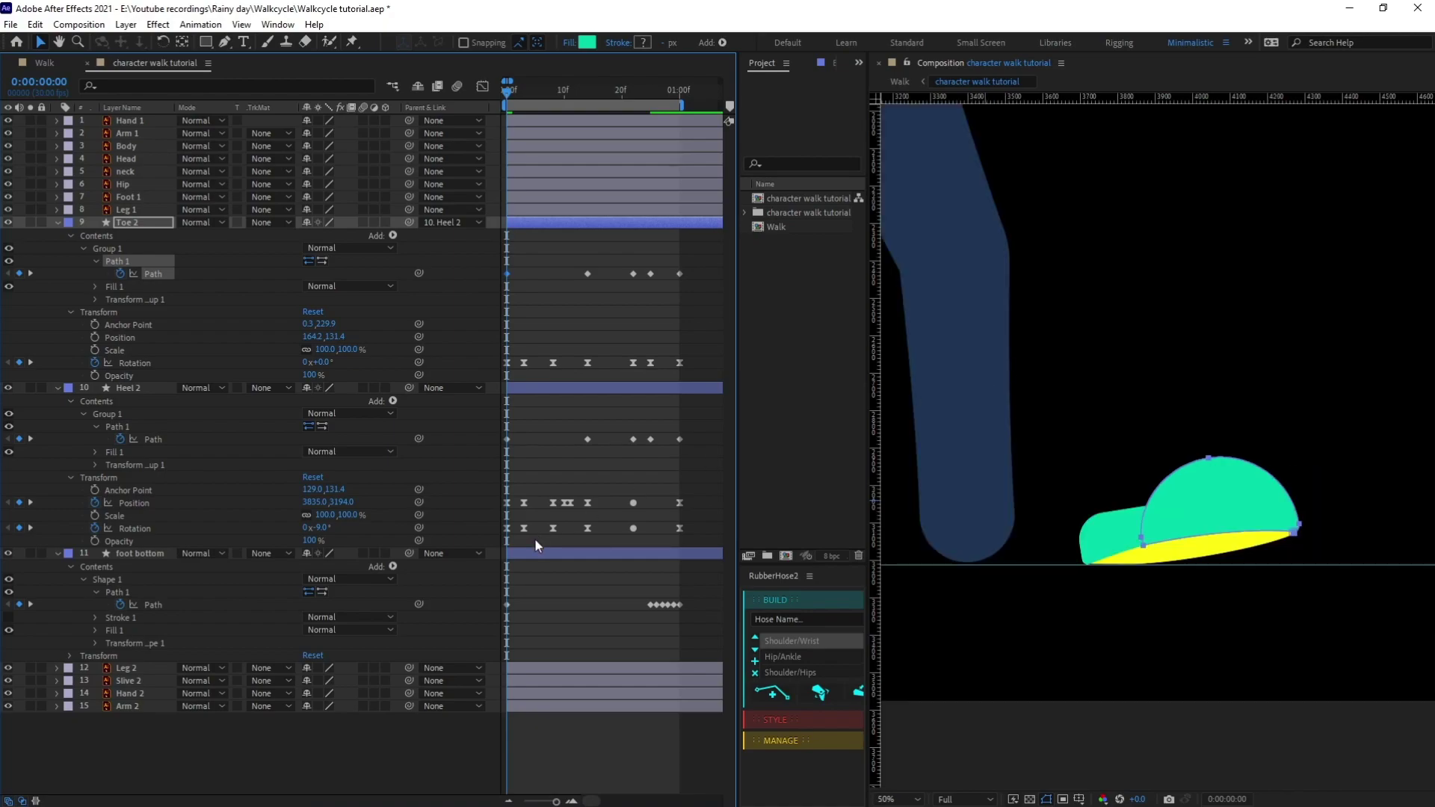
Copy the flat-sole Path keyframes of Toe 2 and Heel 2 from 0:00:00:14 to 0:00:00:03
key(Page_Down)
key(Page_Down)
key(Page_Down)
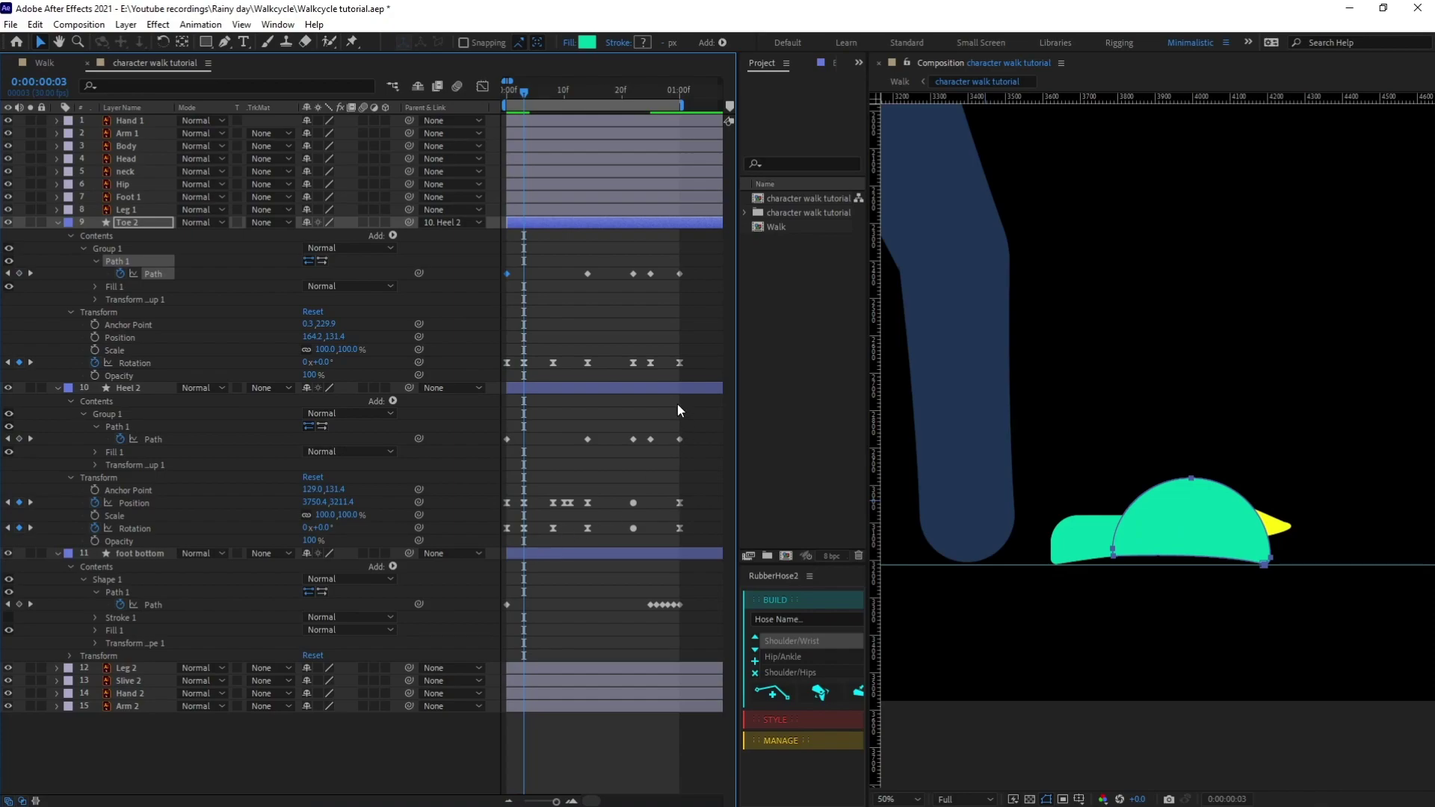
click(587, 273)
key(ctrl+v)
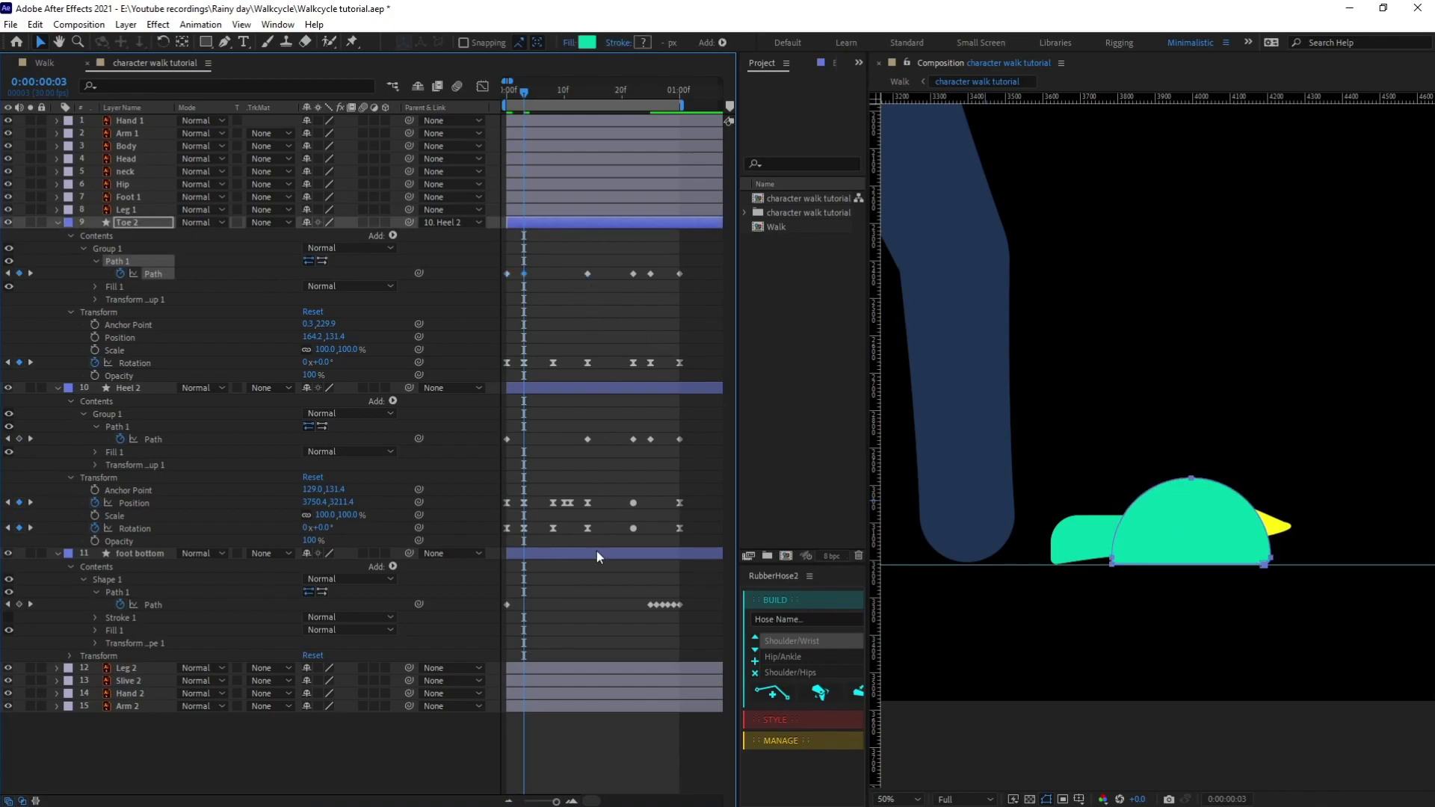
click(588, 439)
Paste foot bottom's 0:00:00:25 Path keyframe at 0:00:00:03, then move and rotate it to hide behind the flat shoe
click(639, 608)
key(ctrl+v)
key(period)
key(period)
drag(1313, 473, 1183, 671)
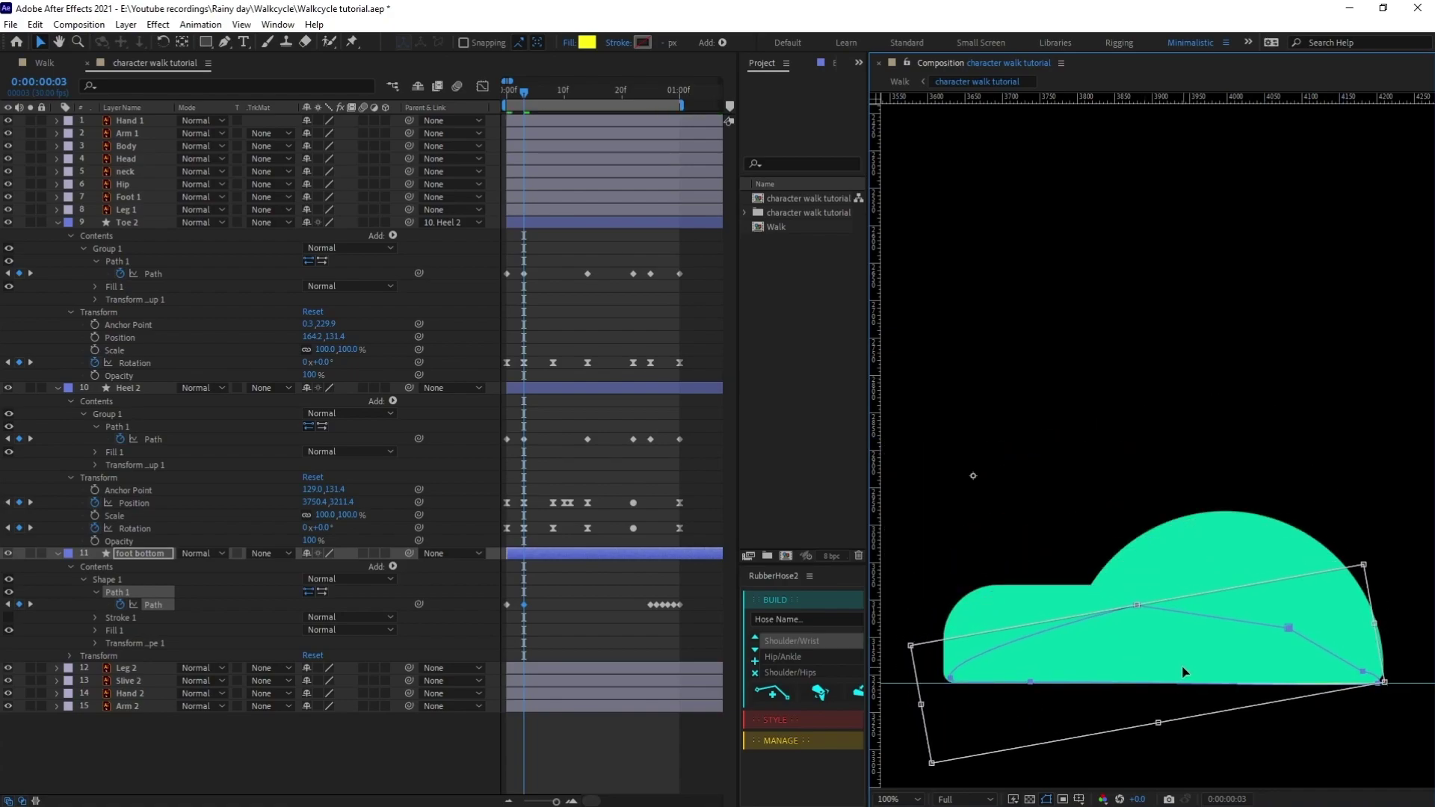
drag(1399, 681, 1395, 672)
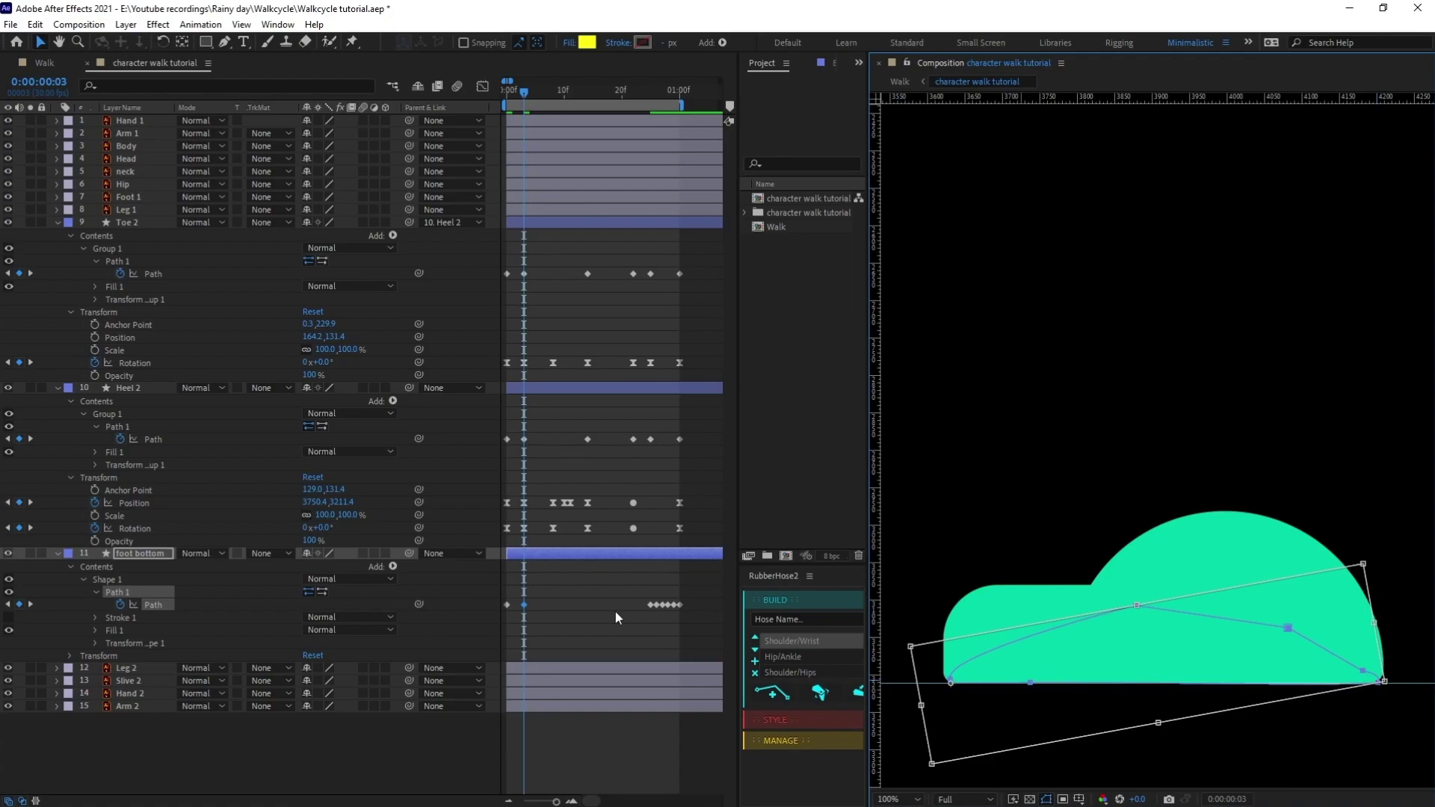
At 0:00:00:01, move and slightly rotate foot bottom's Path to fit under the shoe's arch
key(equal)
key(Page_Up)
key(Page_Up)
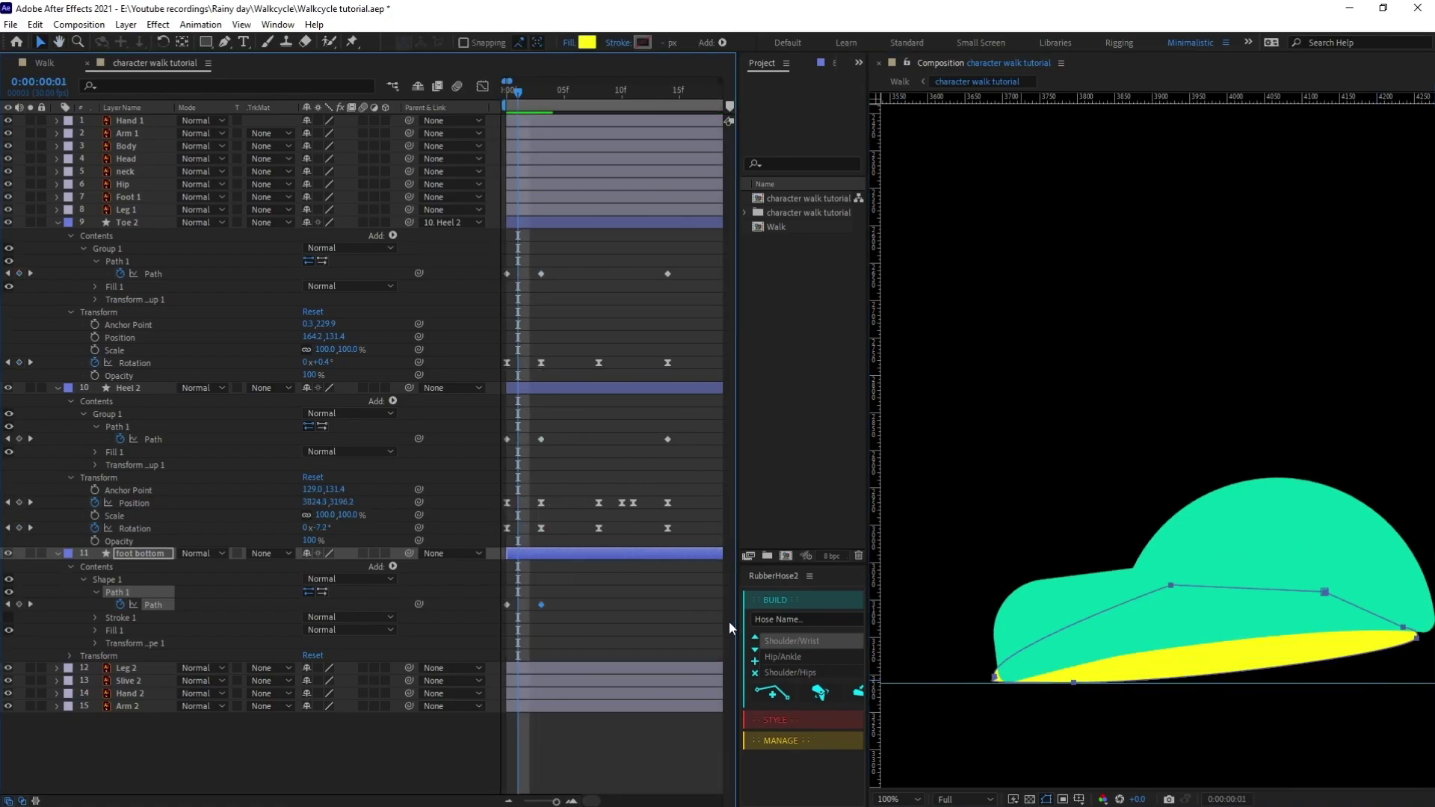
key(ctrl+t)
drag(1189, 657, 1203, 656)
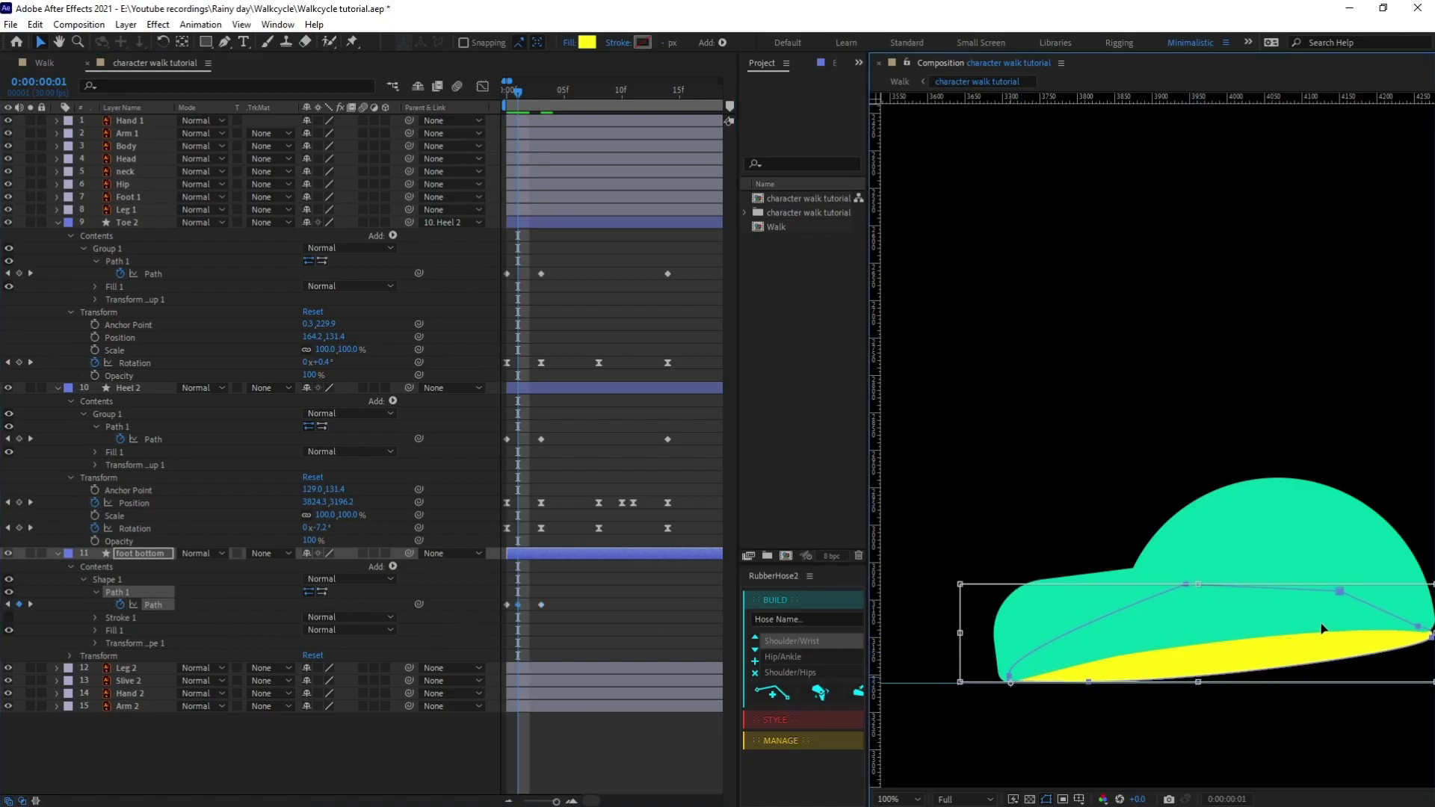
drag(1307, 634, 1249, 631)
drag(1395, 580, 1393, 574)
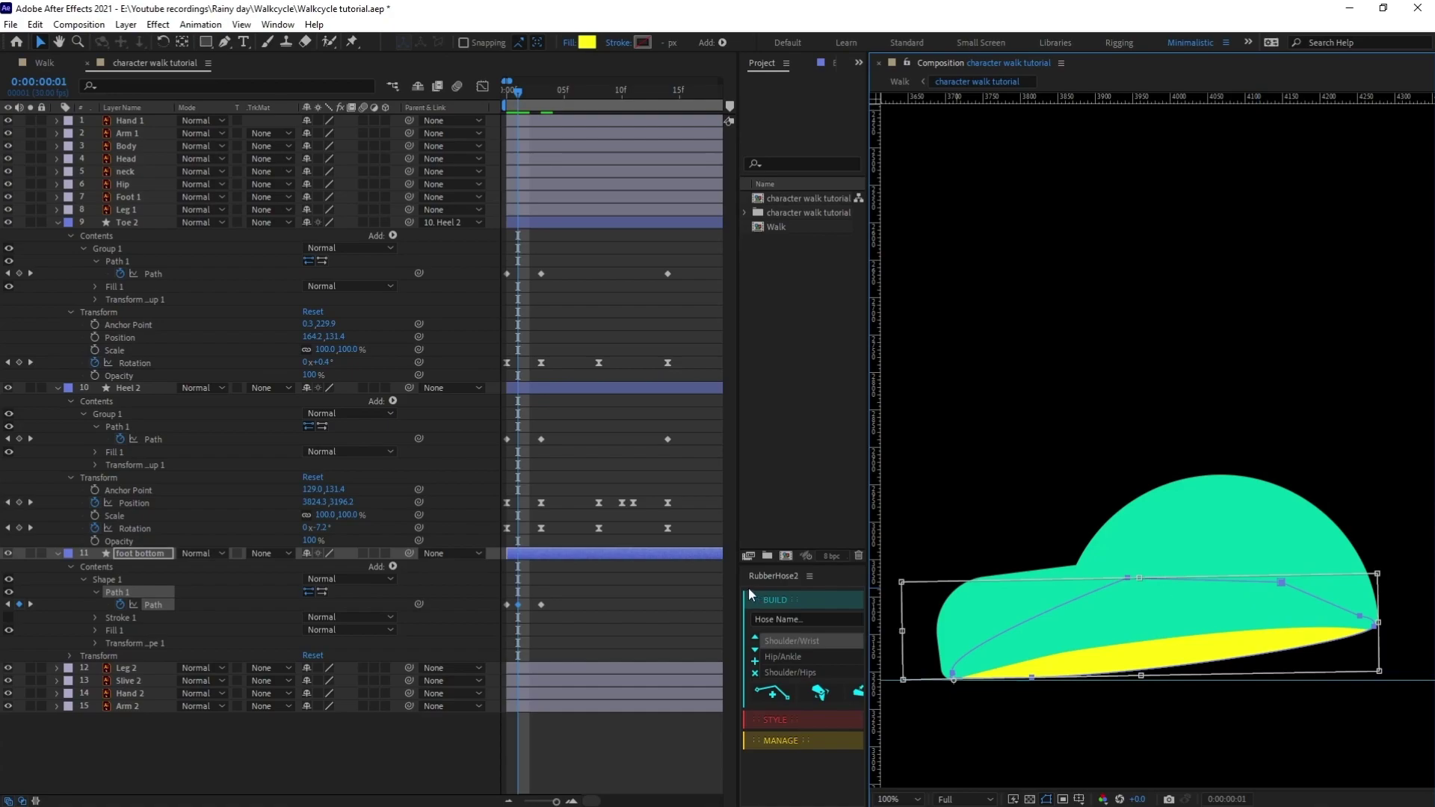
At 0:00:00:02, shift and slightly rotate foot bottom's Path to align with the lowering sole
key(Page_Down)
key(ctrl+t)
mouse_move(1121, 635)
mouse_down()
mouse_move(1061, 662)
mouse_move(1126, 637)
mouse_up()
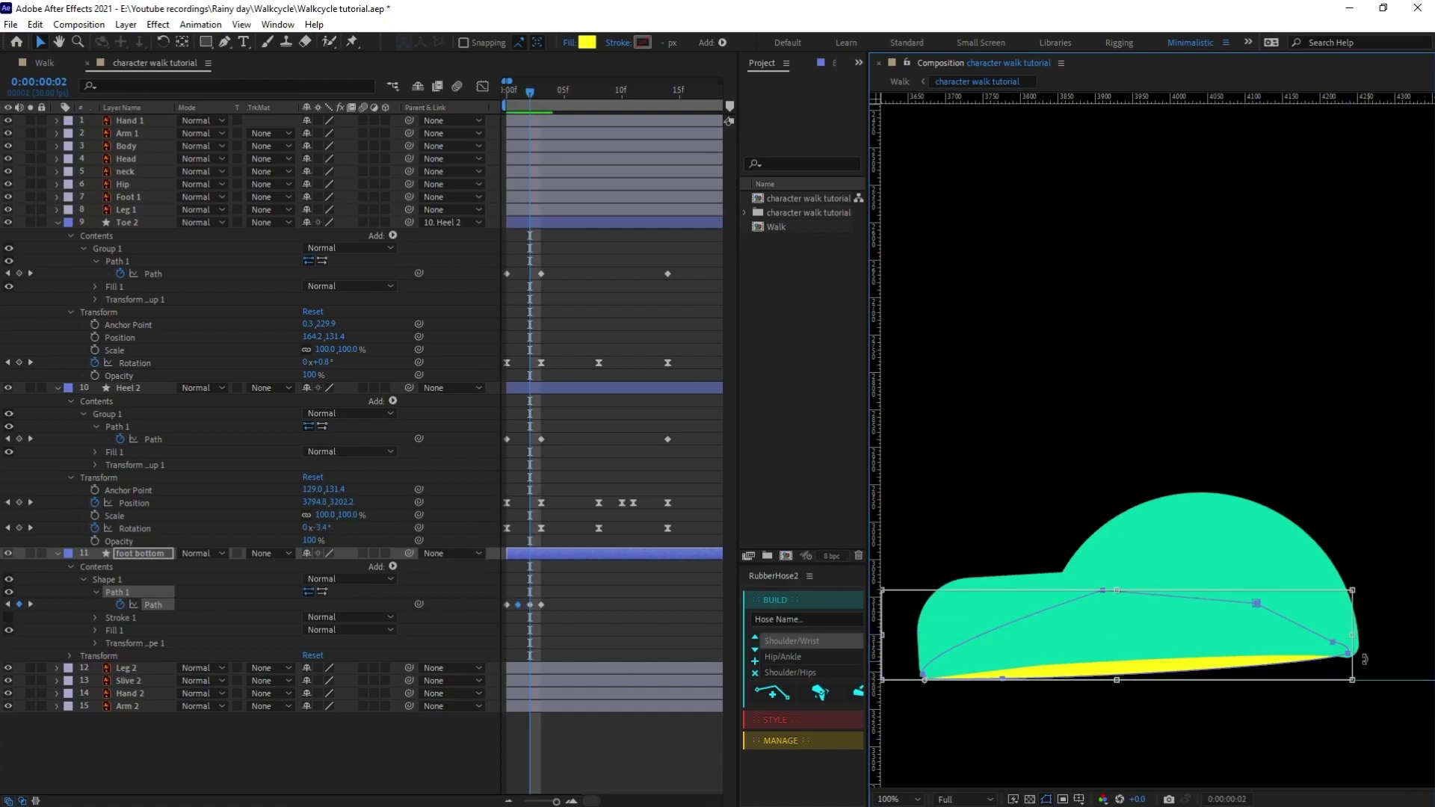
drag(1352, 634, 1370, 594)
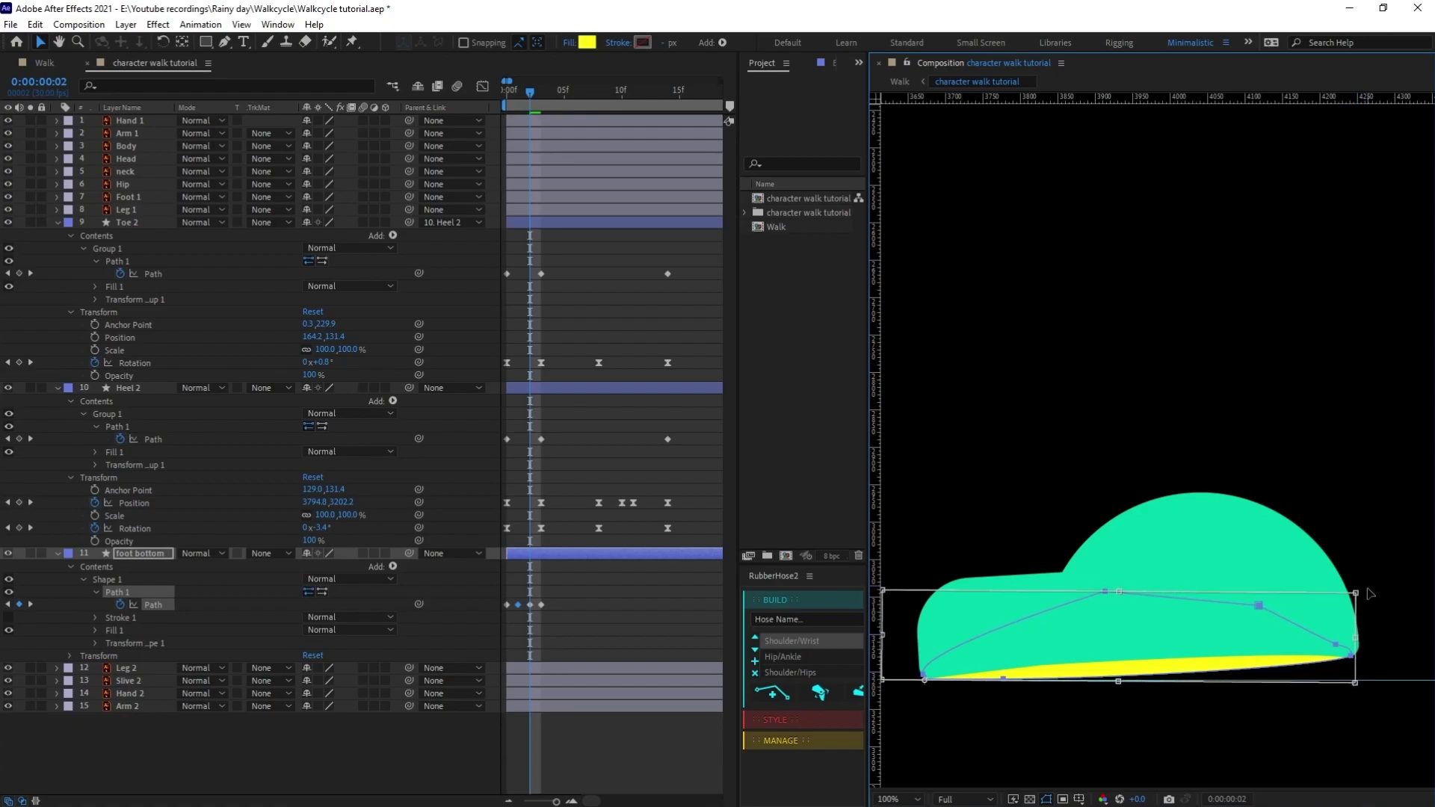
click(643, 620)
key(minus)
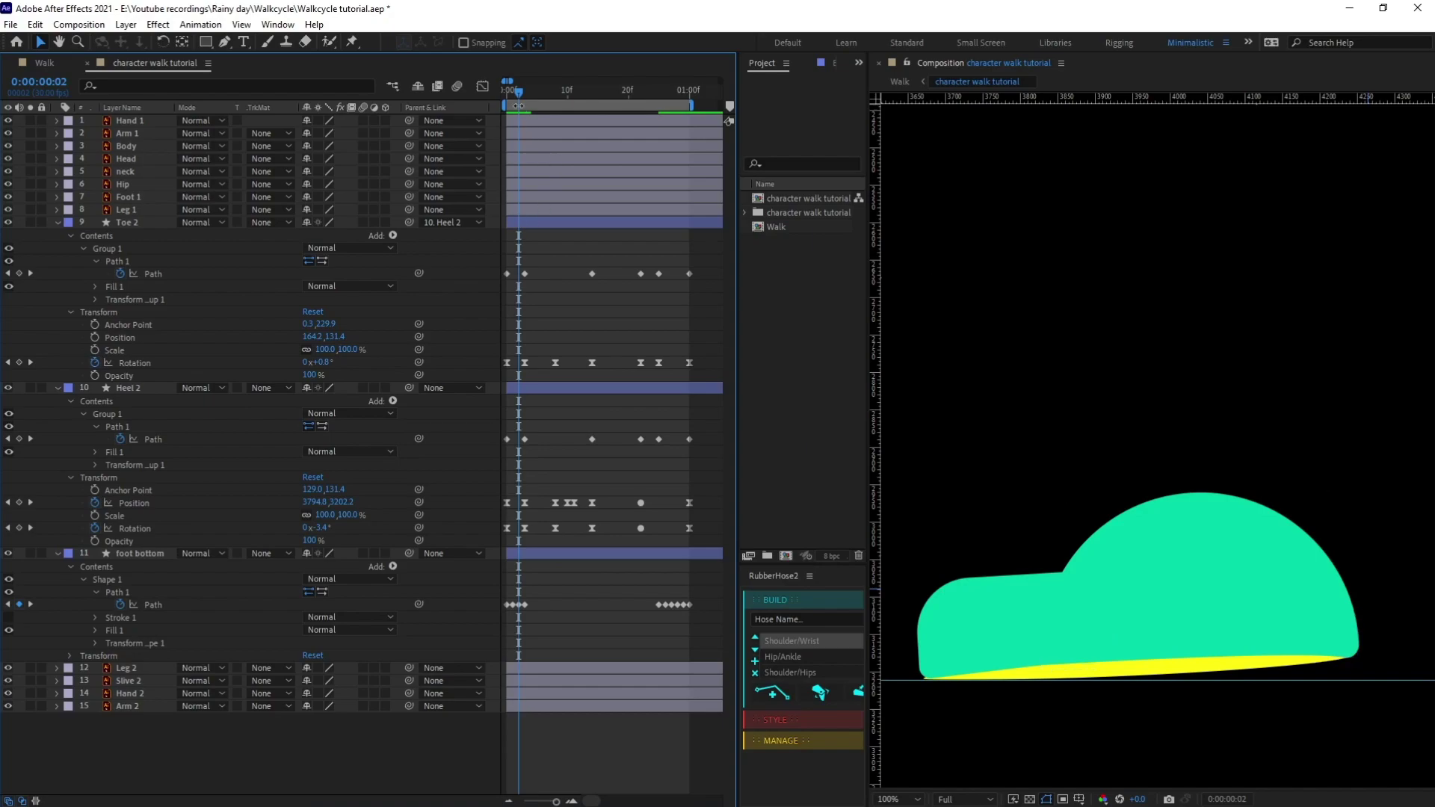
Keyframe foot bottom's Opacity at 100% at 0:00:00:00 and 0% at 0:00:00:03
click(493, 95)
click(138, 553)
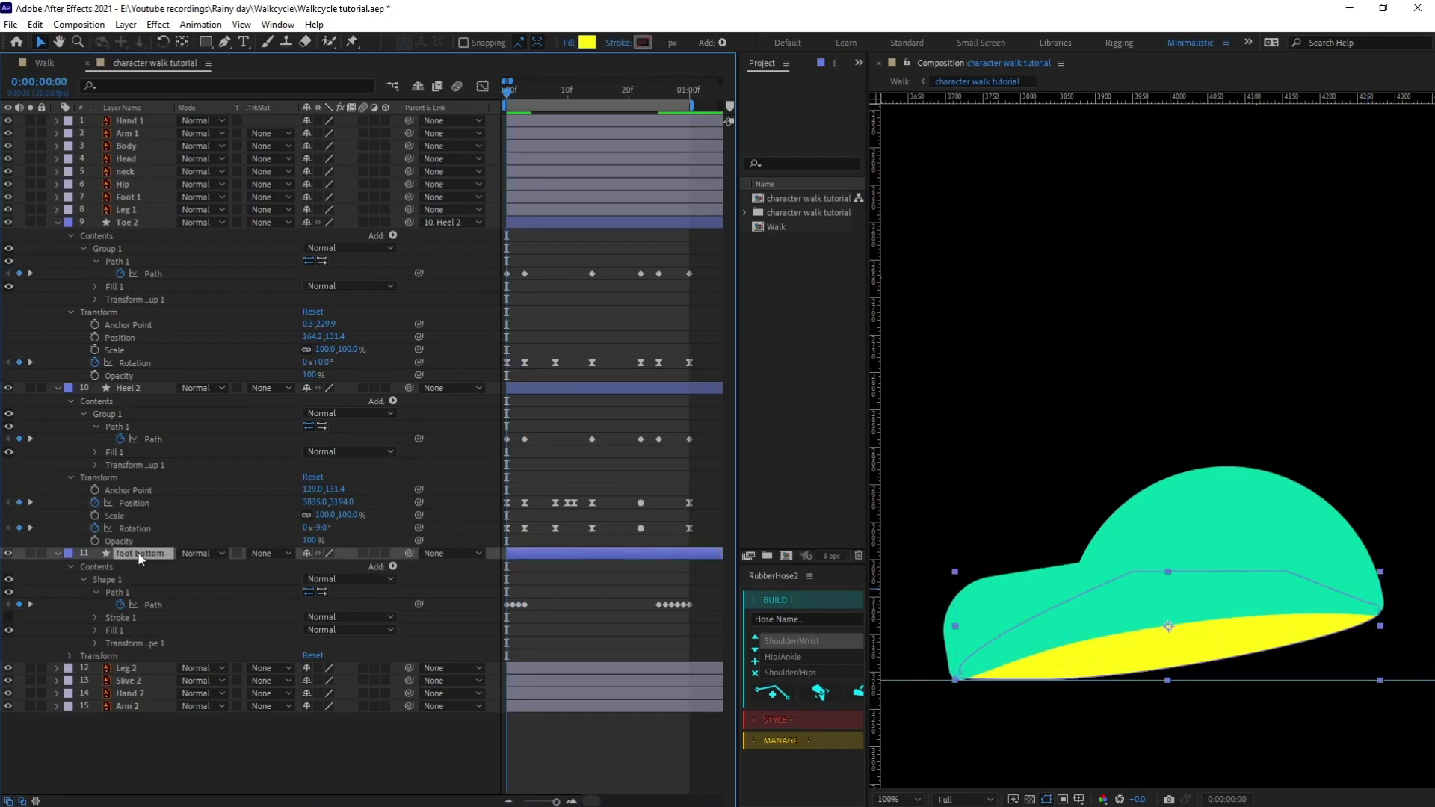
key(t)
click(95, 566)
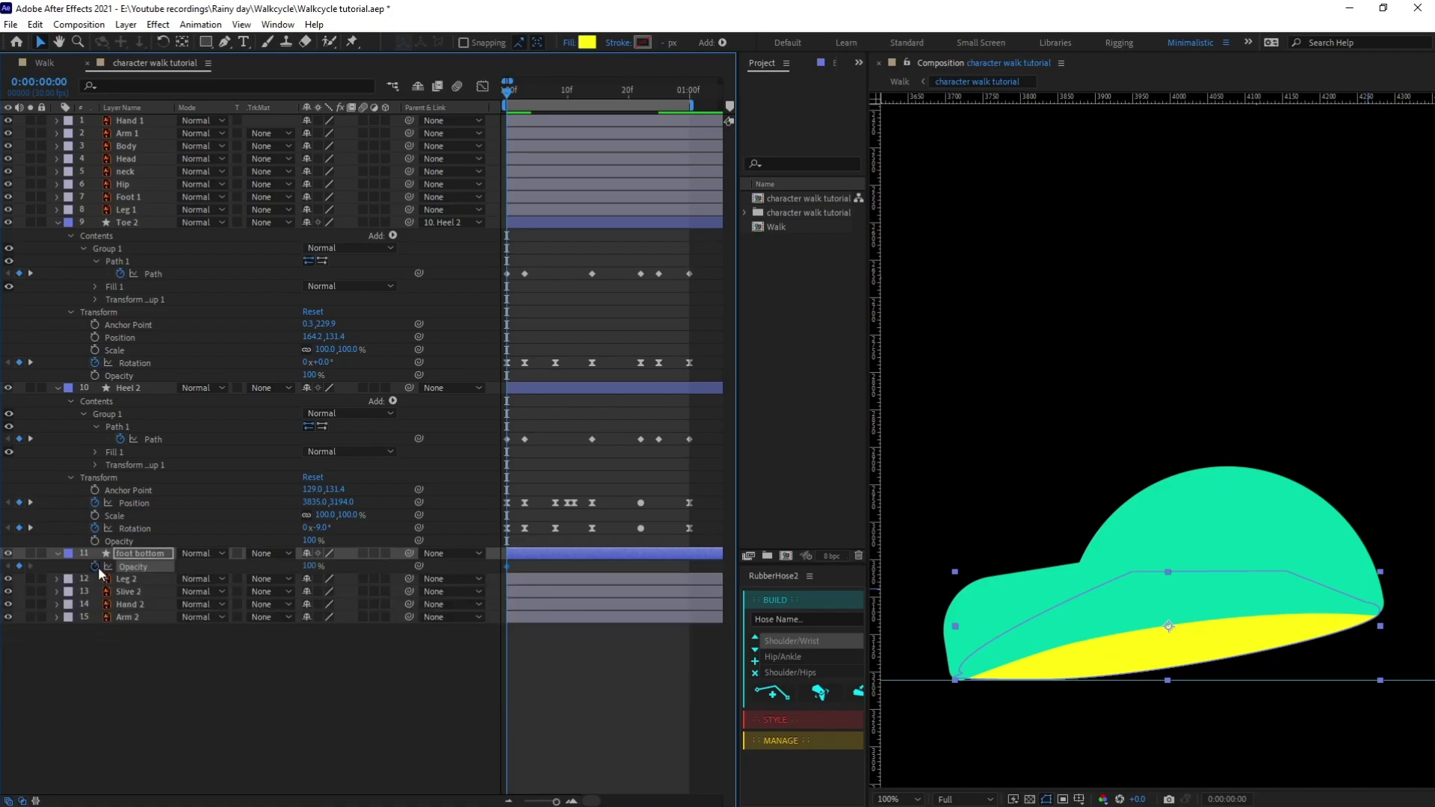
key(u)
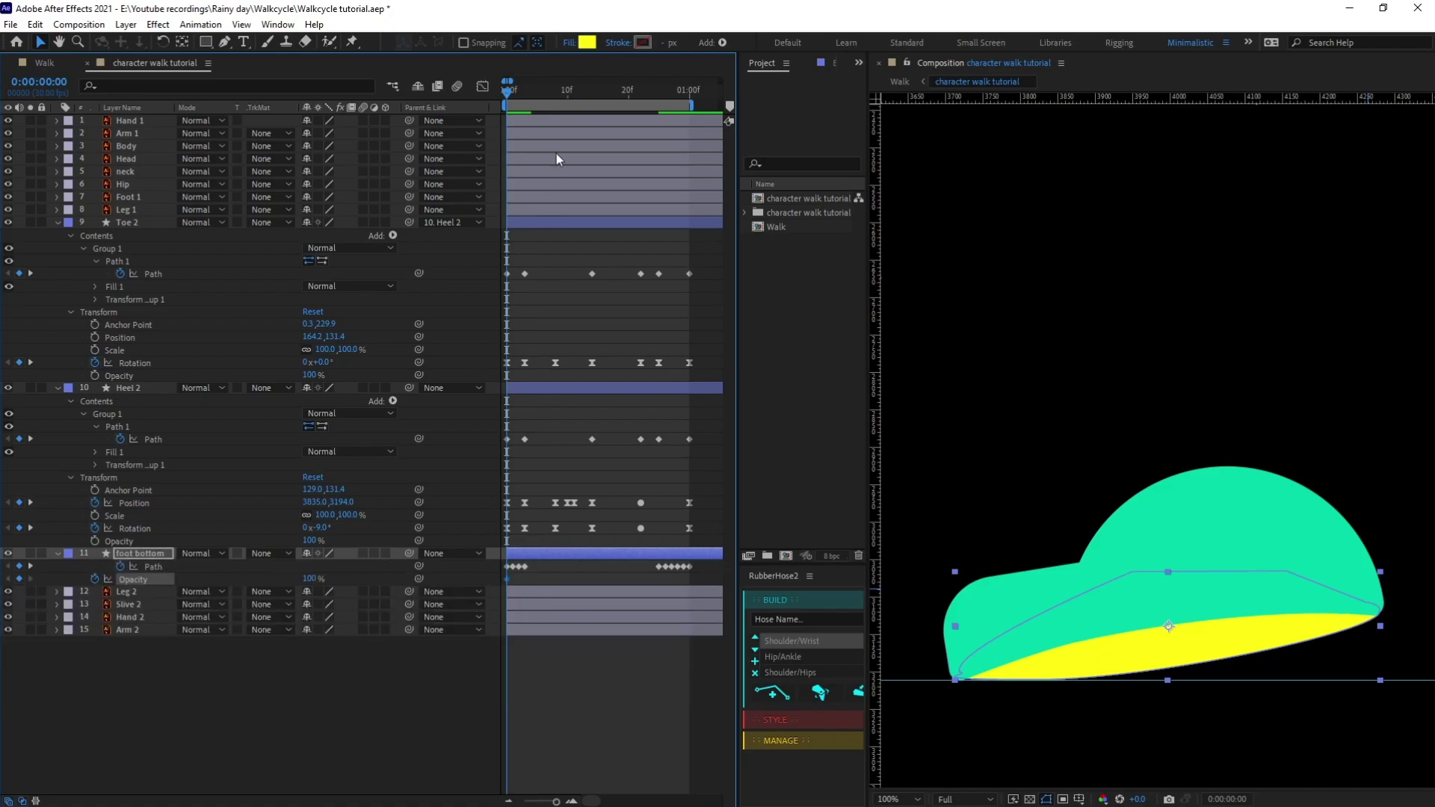
click(531, 85)
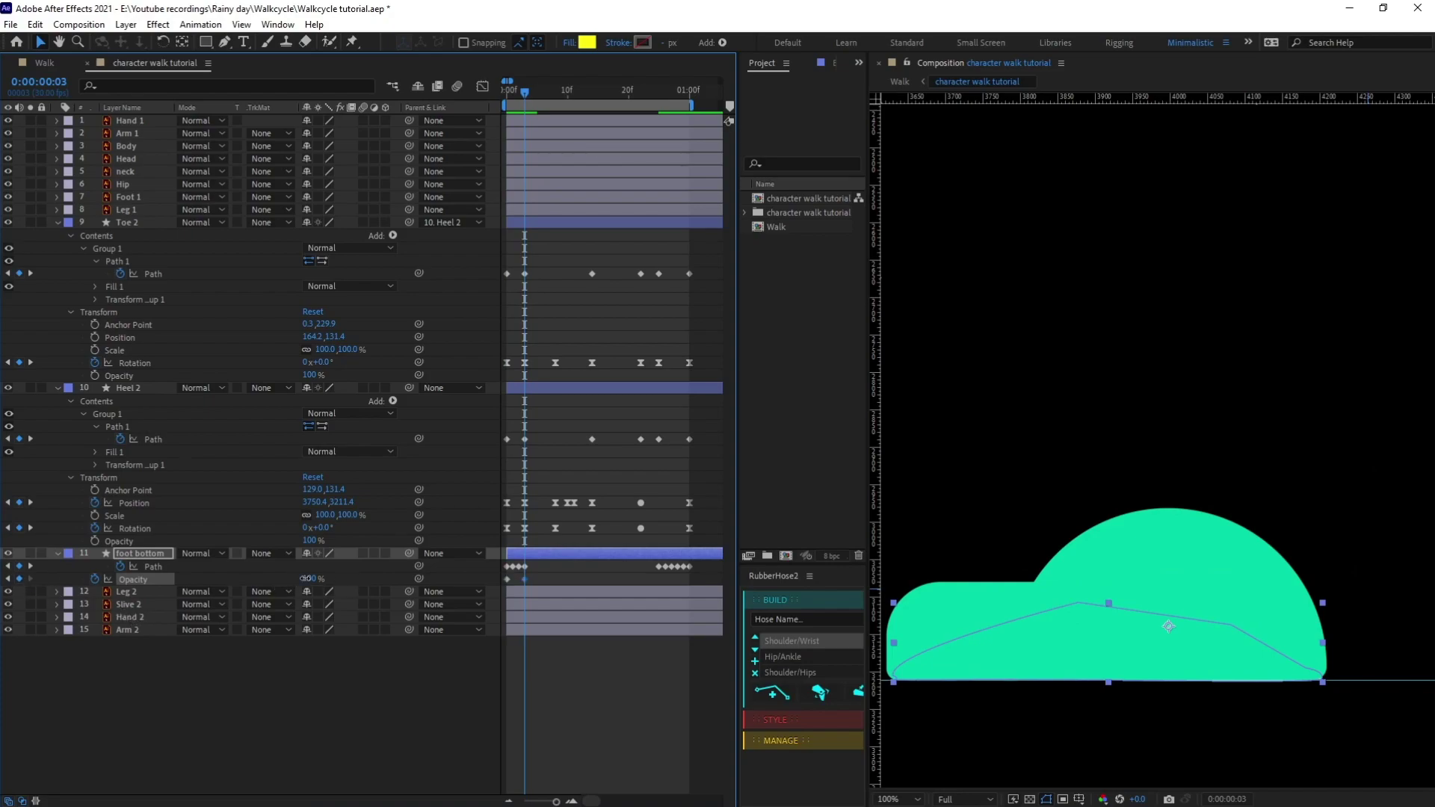
key(Return)
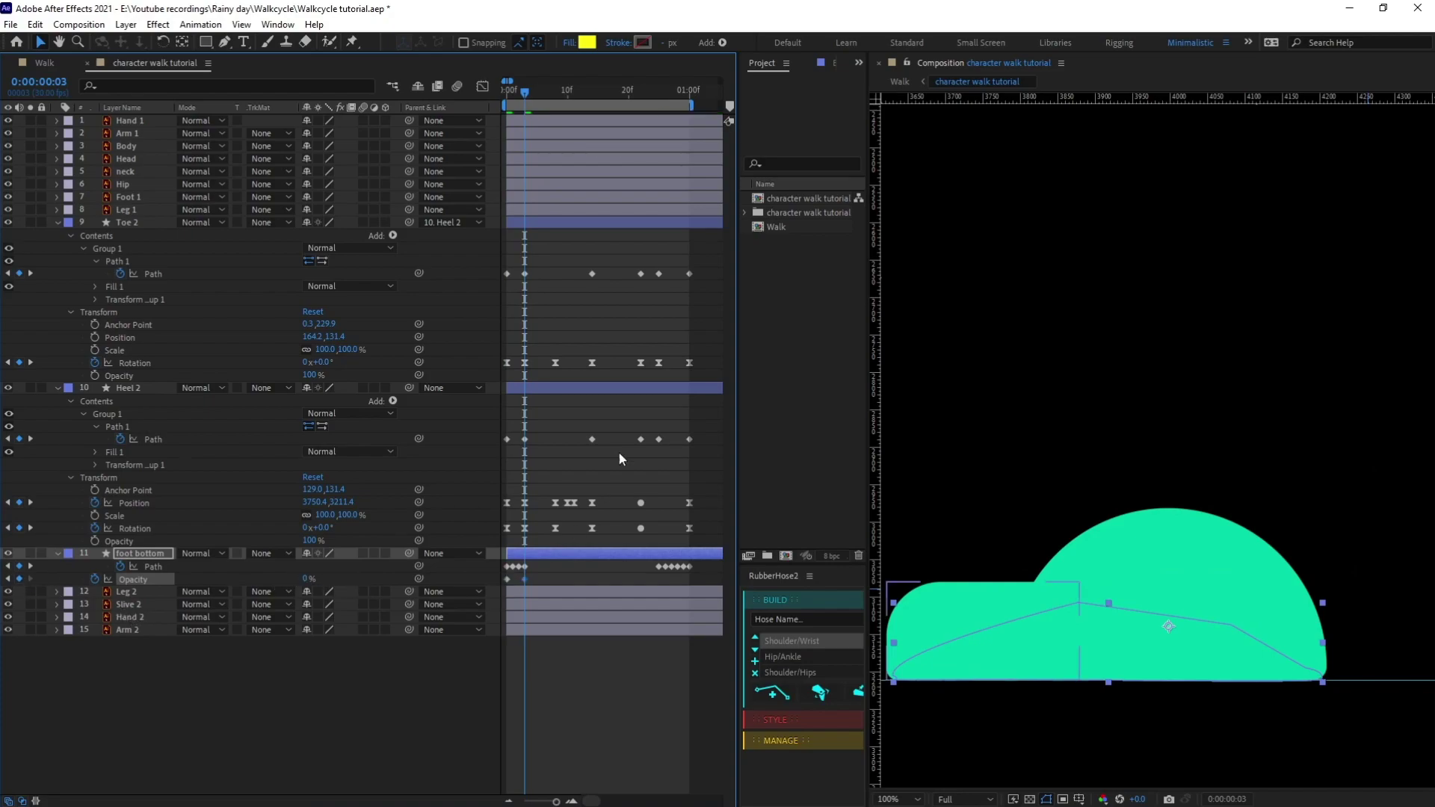
Keyframe foot bottom's Opacity at 100% at 0:00:00:25 and copy its 0:00:00:00 Opacity keyframe to 0:00:01:00
click(659, 90)
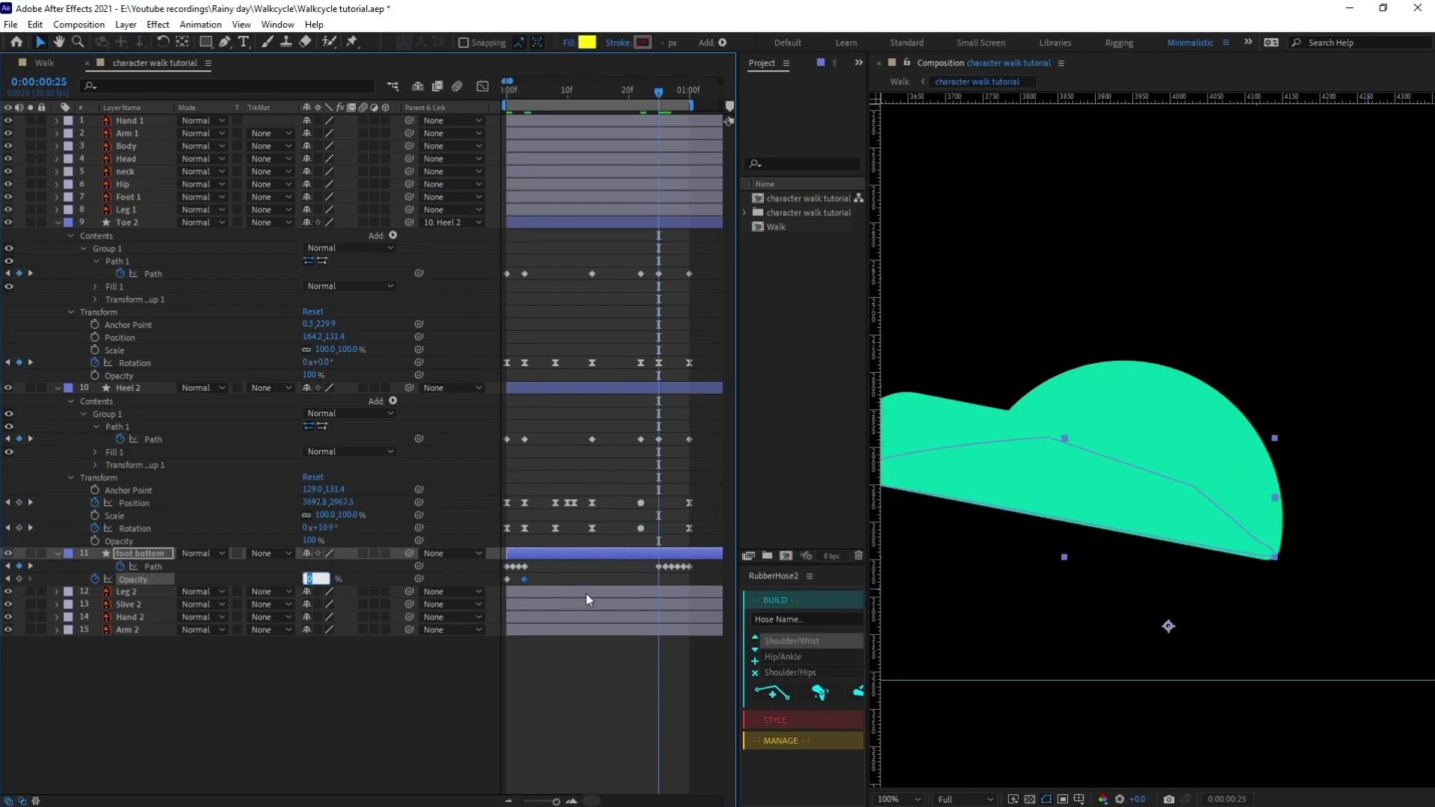
key(Return)
drag(672, 95, 688, 93)
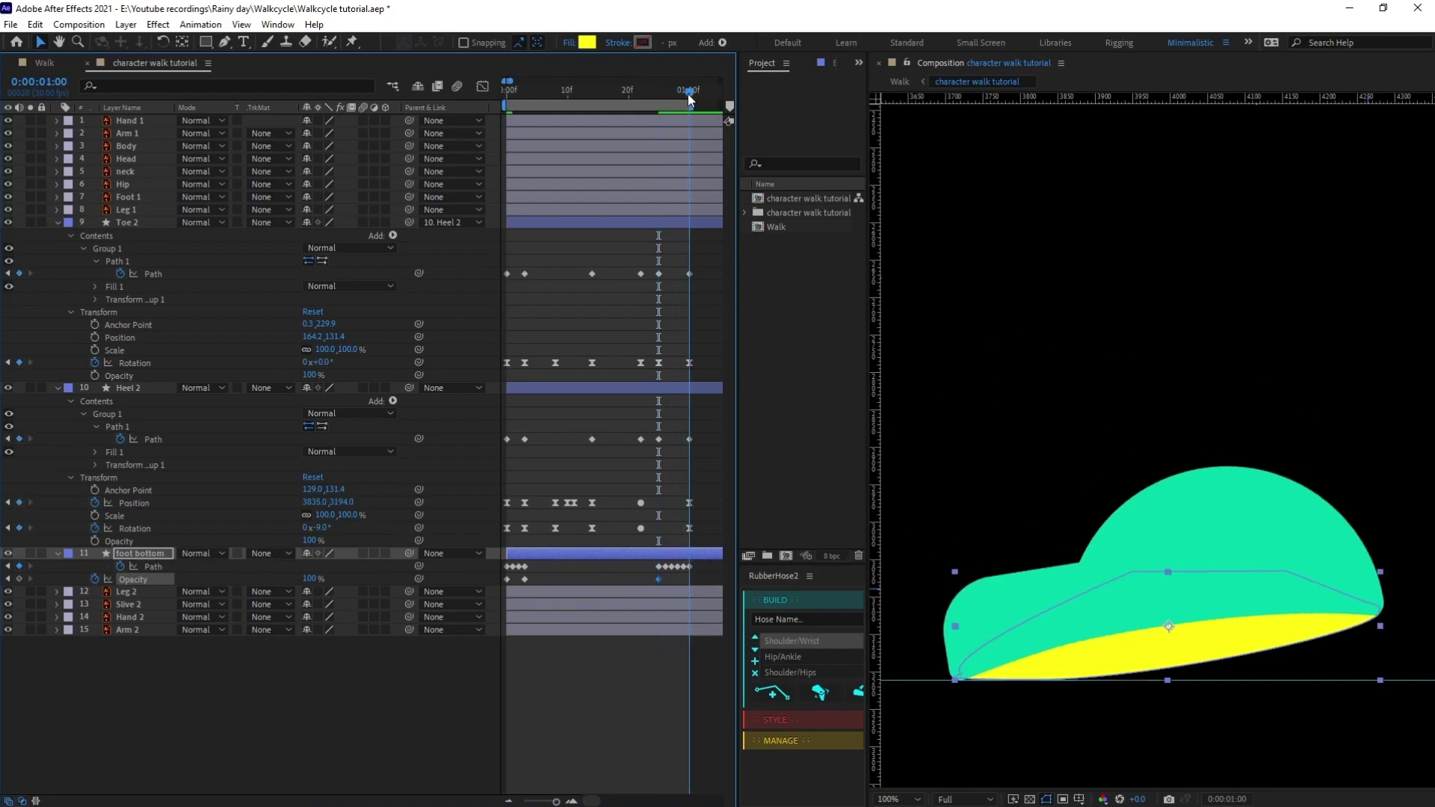
click(508, 580)
key(ctrl+c)
key(ctrl+v)
Convert all of foot bottom's Opacity keyframes to hold keyframes
key(minus)
drag(679, 577, 516, 585)
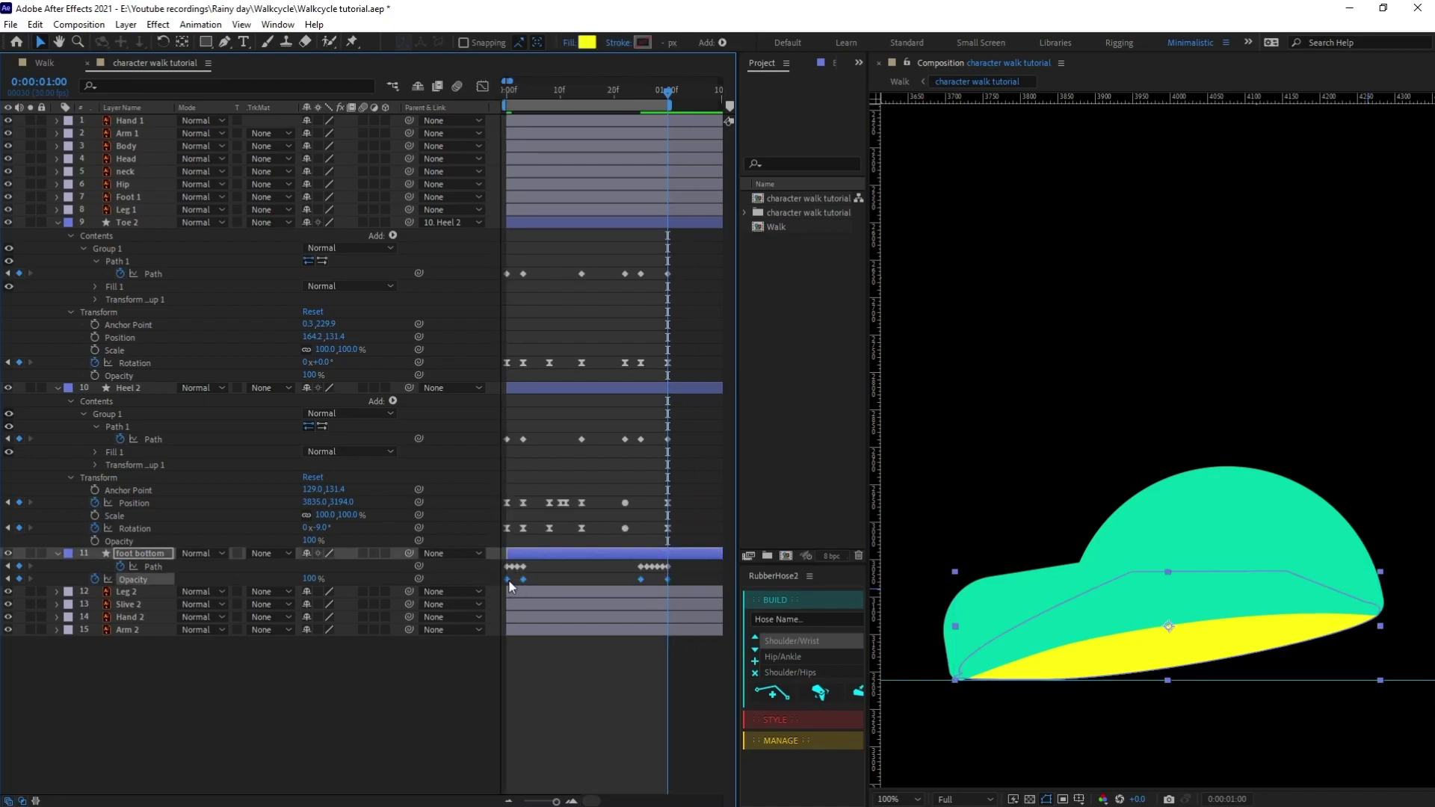
click(541, 581)
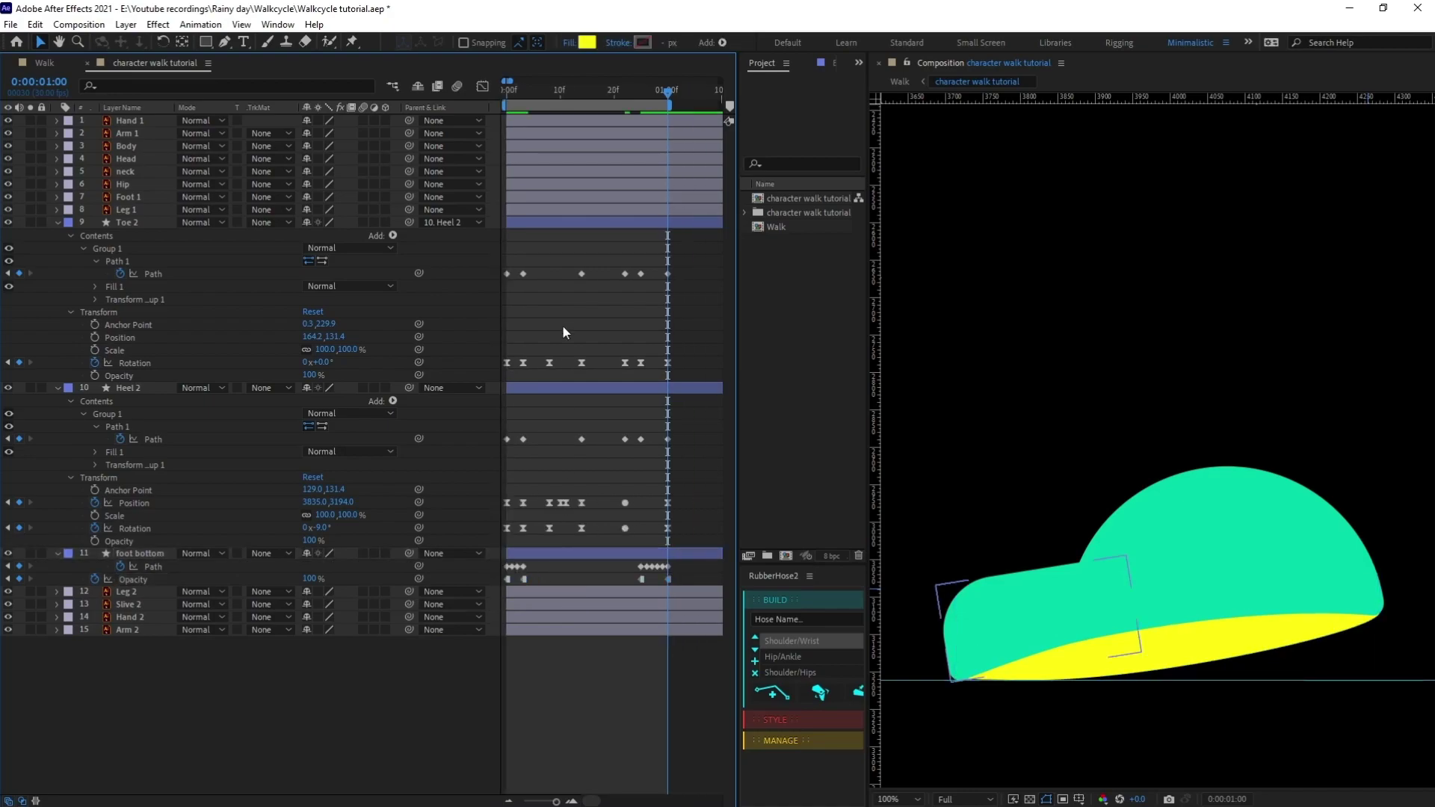
Preview the walk cycle from 0:00:00:00, examining the second foot's motion both on the whole character and close up
click(541, 101)
drag(542, 103, 381, 117)
scroll(1240, 387, down, 4)
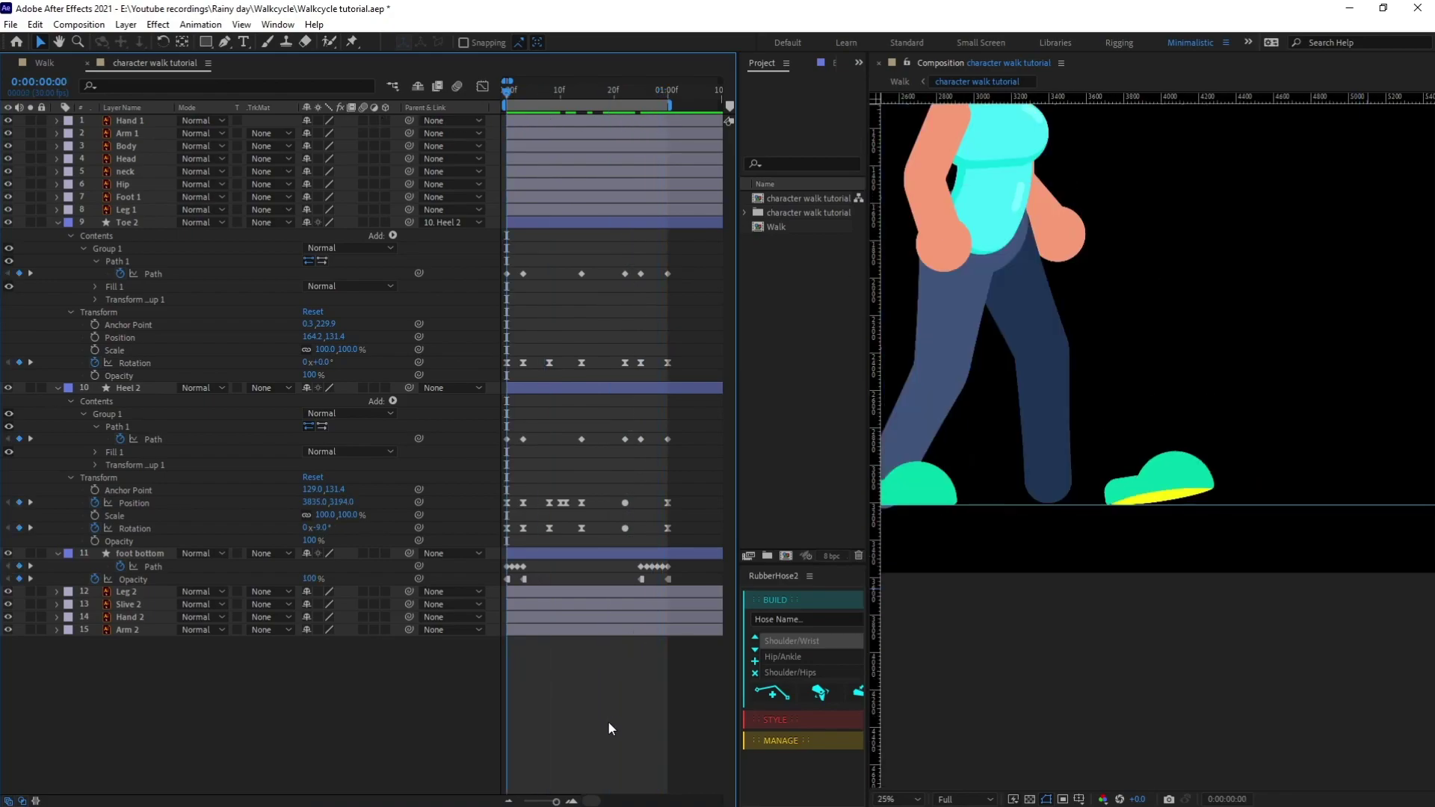
scroll(1250, 515, down, 1)
key(space)
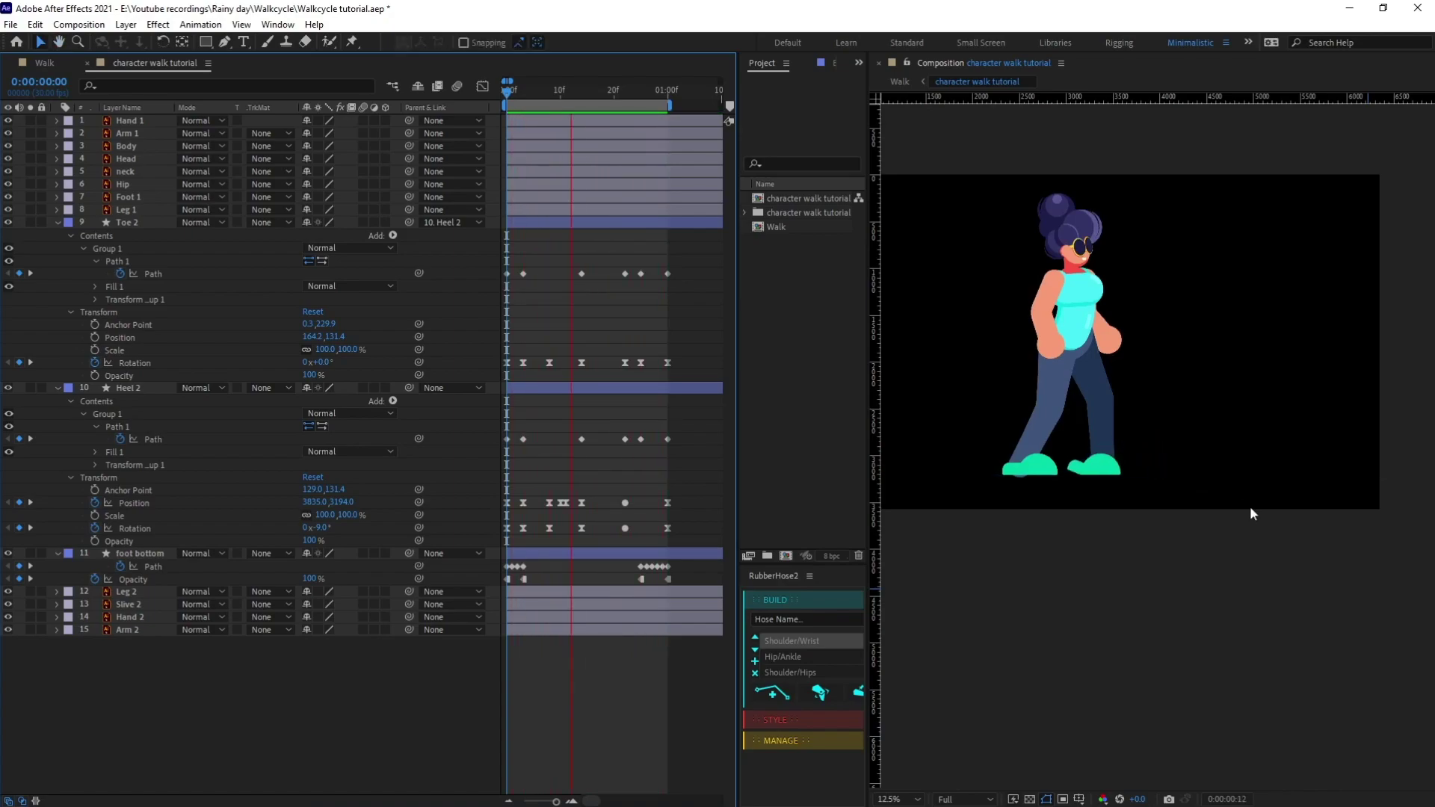
scroll(1251, 512, up, 1)
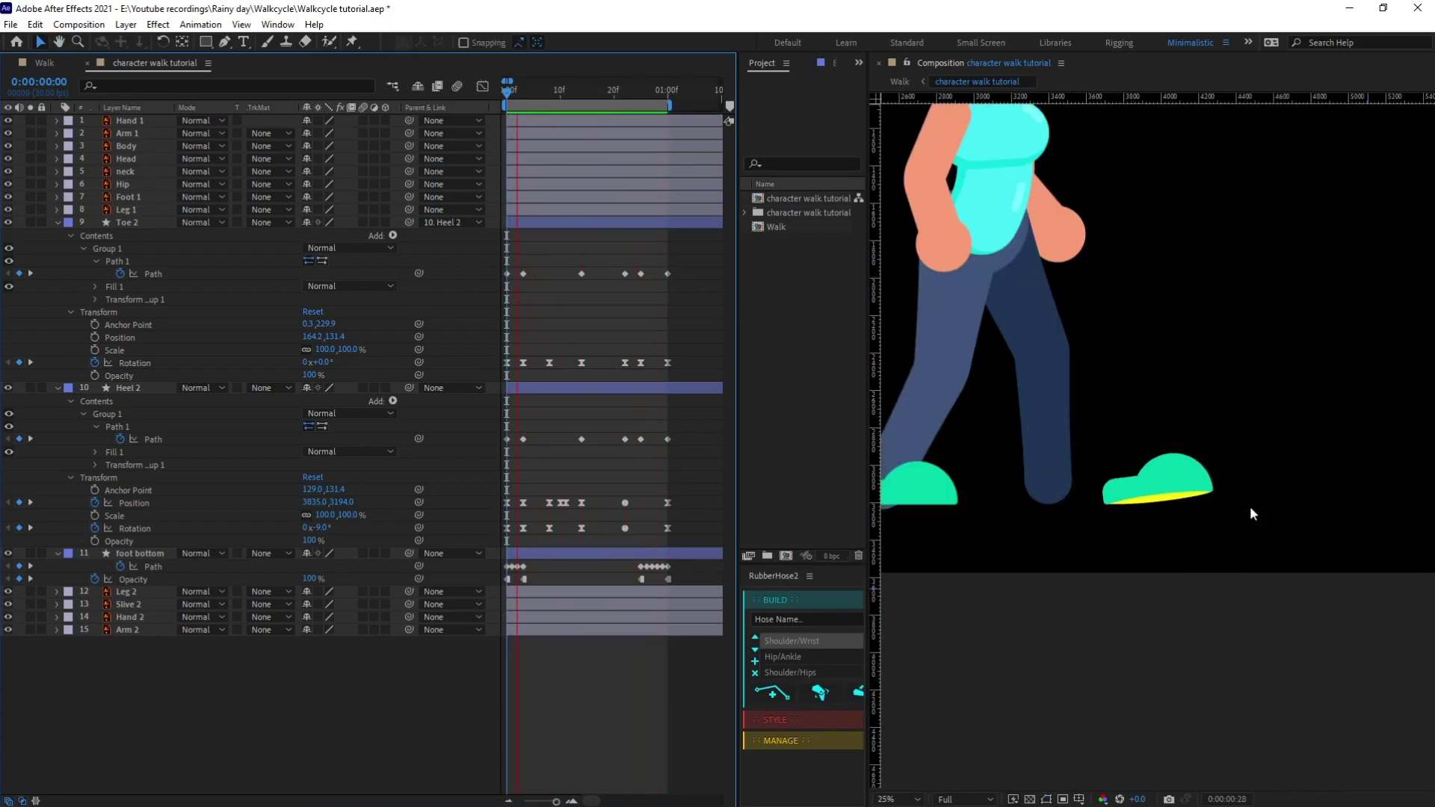
key(space)
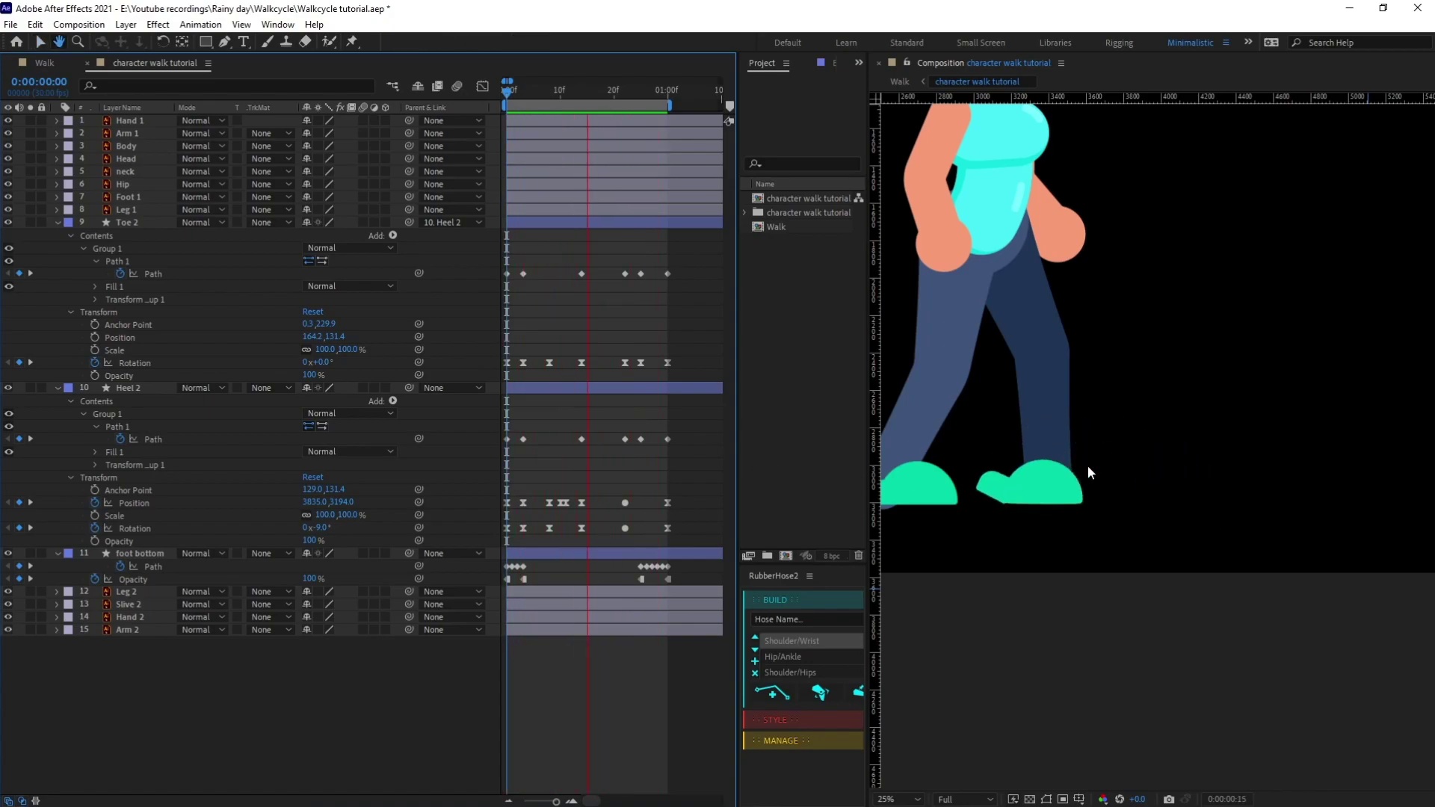
At 0:00:00:17, move Heel 2's lower Path vertex upward to smooth the sole where it meets Toe 2
scroll(1082, 455, up, 1)
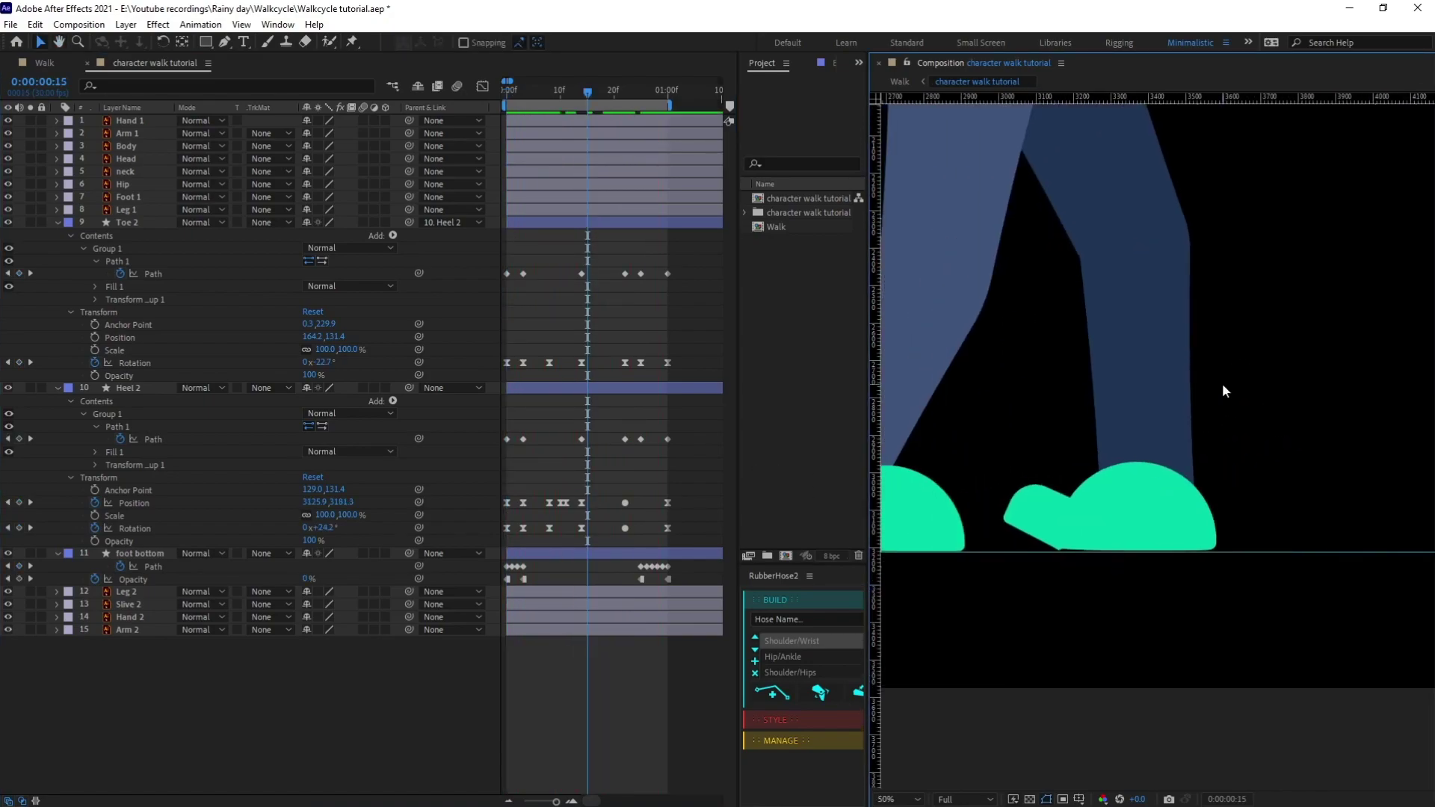
key(Page_Down)
key(Page_Down)
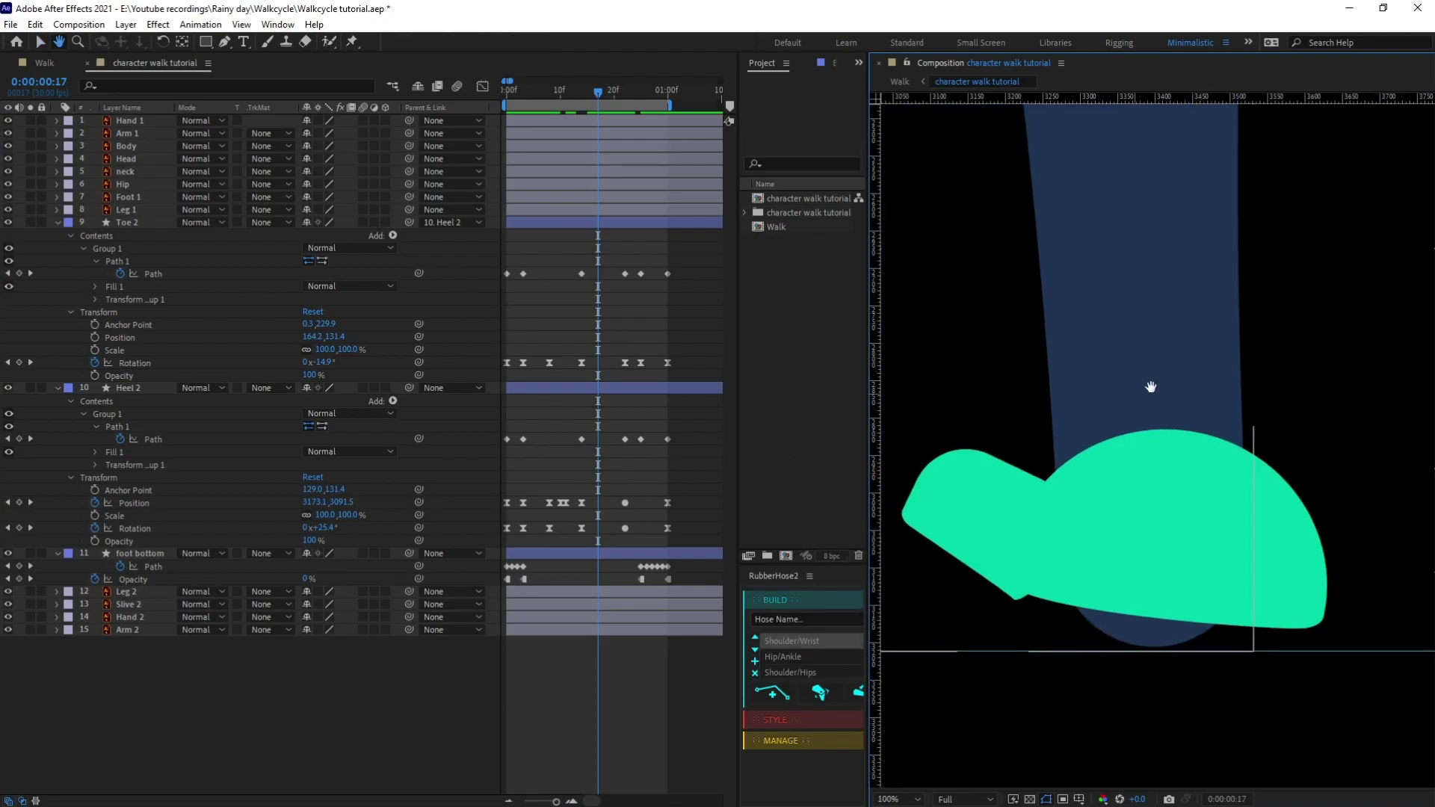
click(166, 426)
drag(1035, 618, 1035, 594)
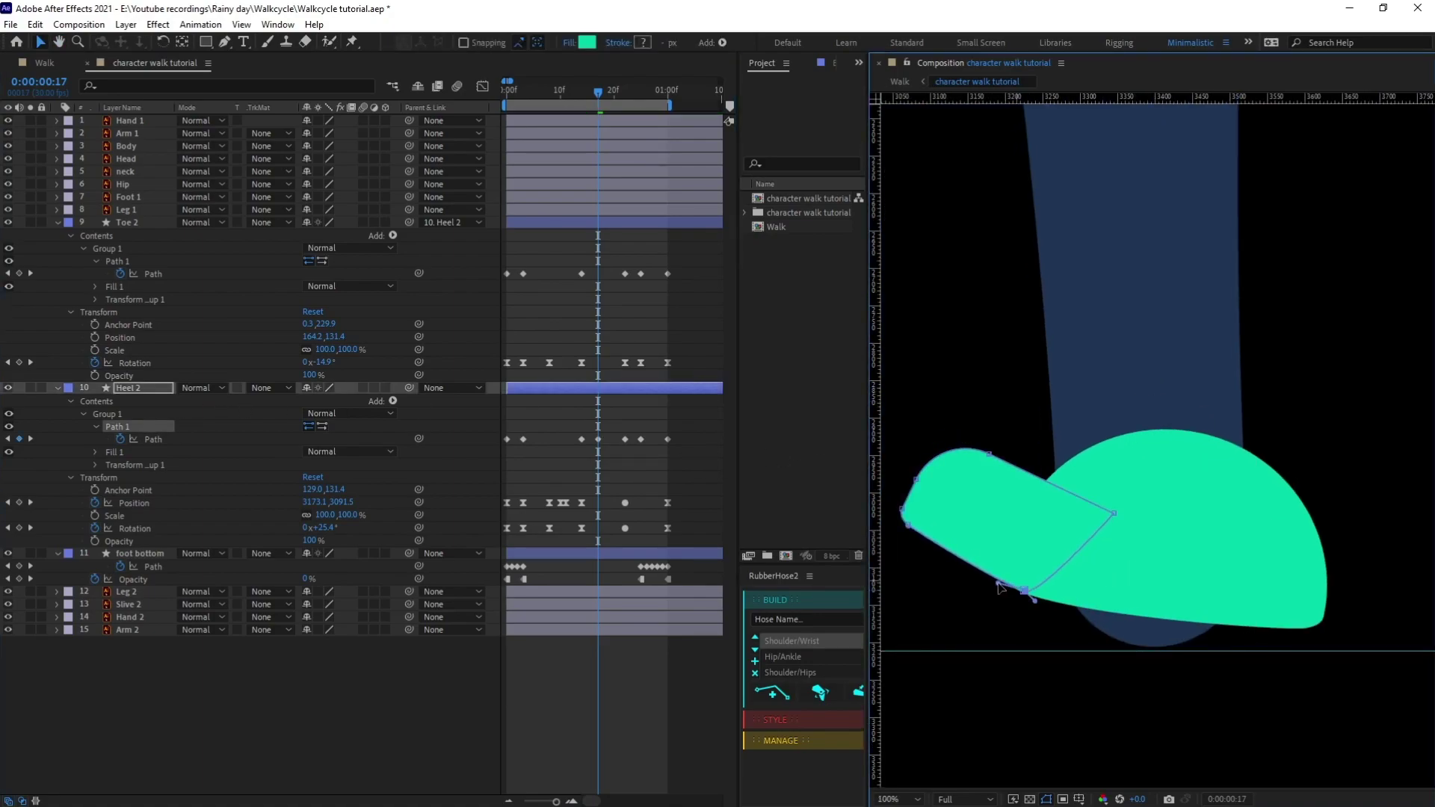
scroll(1035, 598, up, 2)
scroll(1042, 644, down, 2)
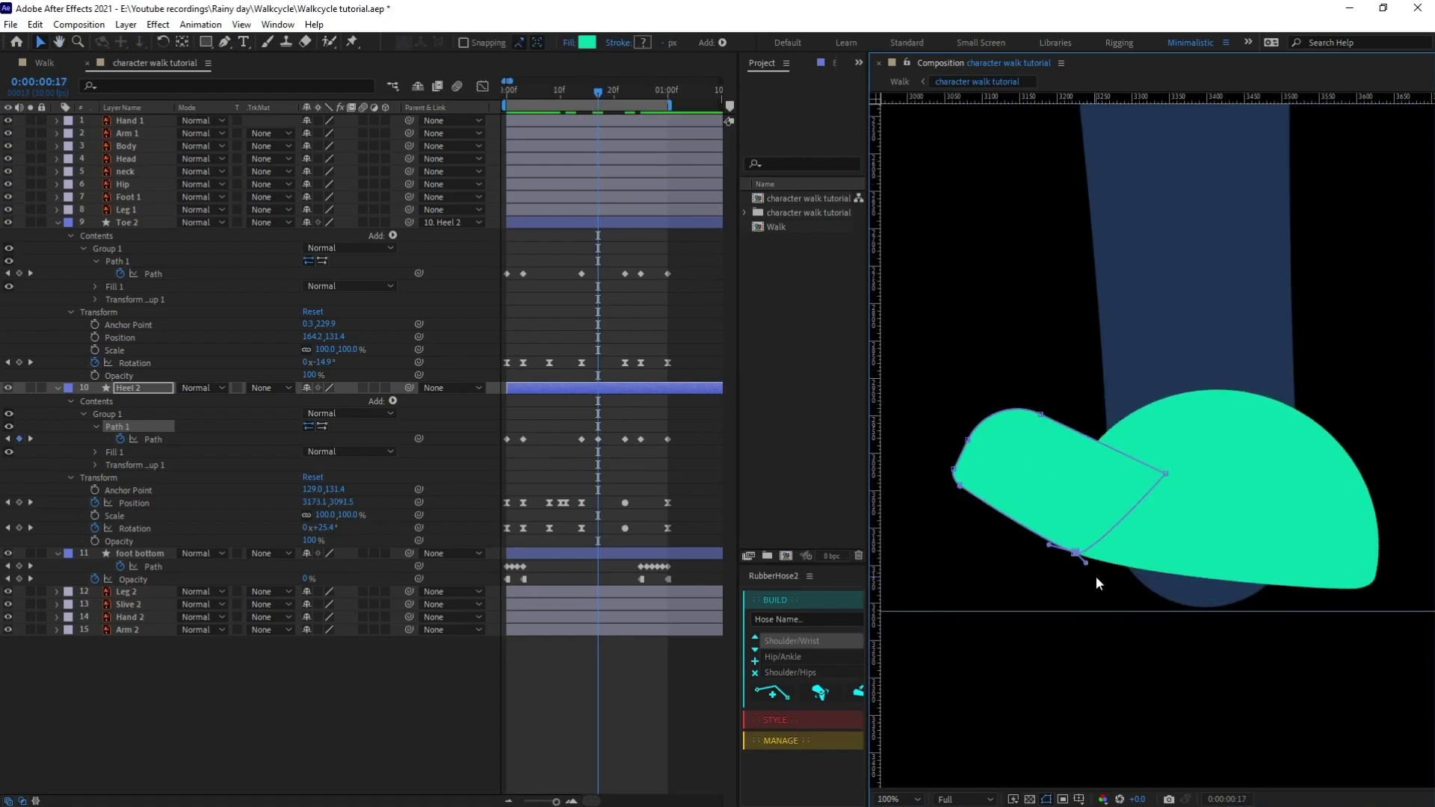
At 0:00:00:18, adjust Heel 2's lower Path vertex and its handle to blend with Toe 2's sole
key(Page_Down)
scroll(1091, 475, up, 2)
drag(1073, 607, 1052, 590)
scroll(1052, 590, down, 4)
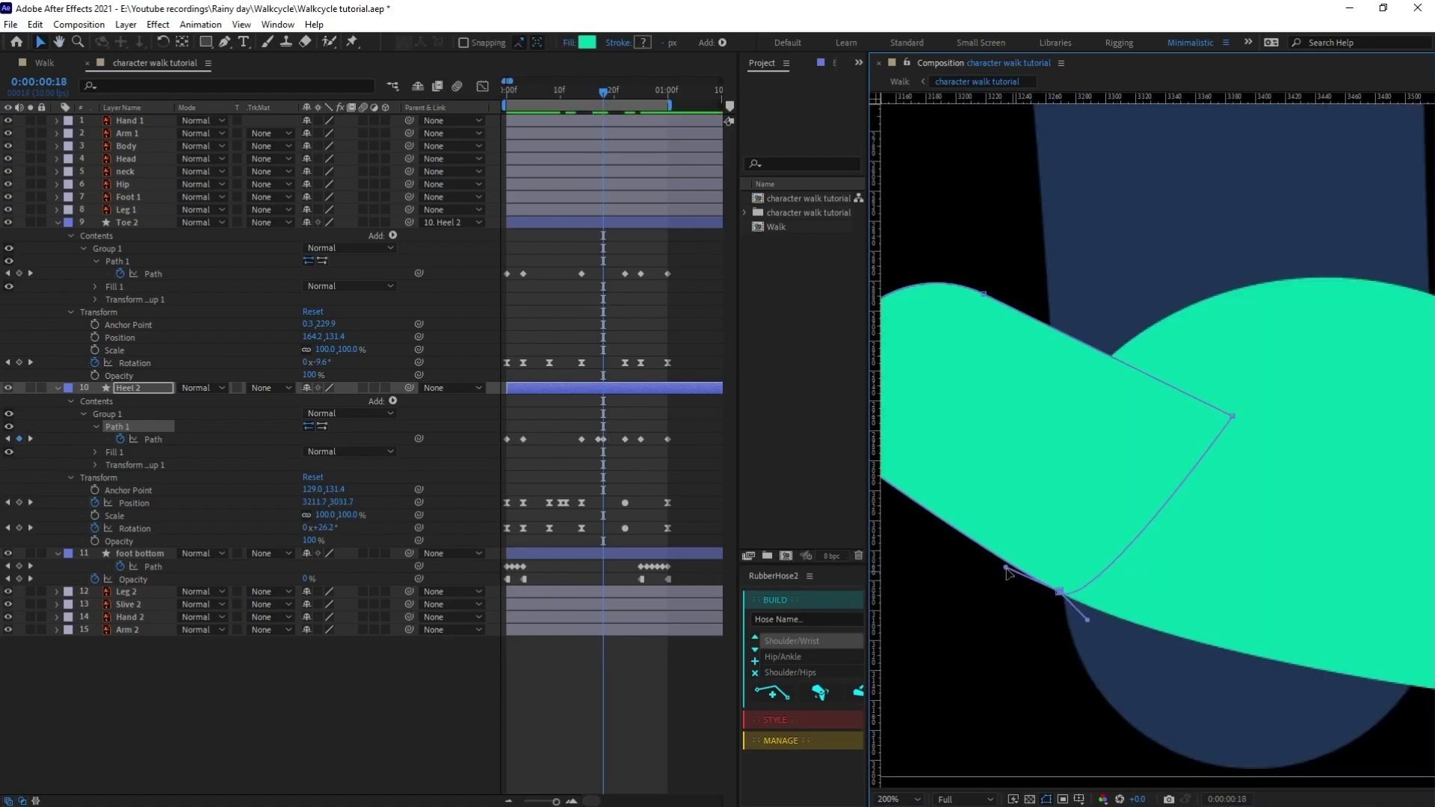
Play back the walk cycle to check the smoothed sole, and save the project
key(Page_Down)
click(648, 662)
key(space)
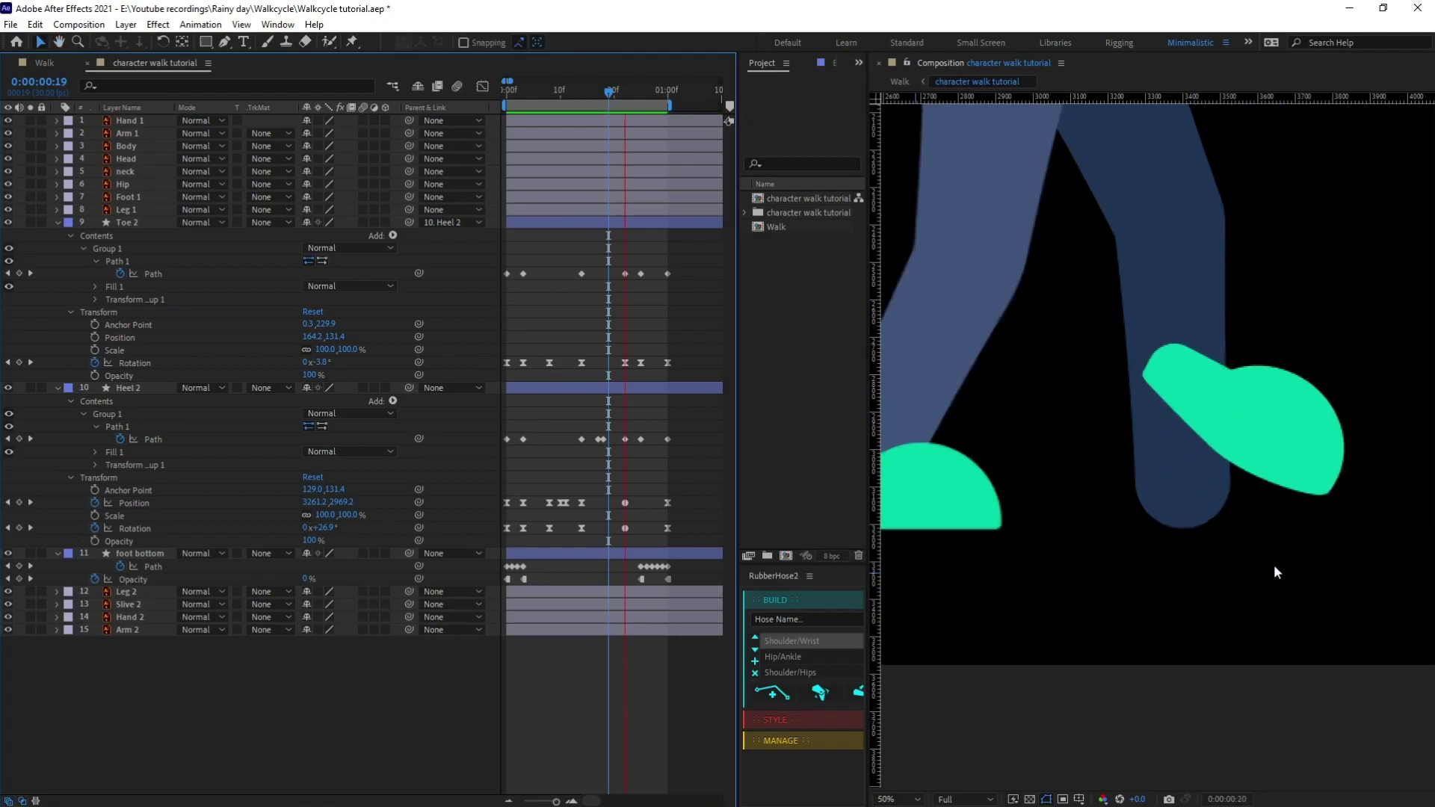
scroll(1276, 564, down, 2)
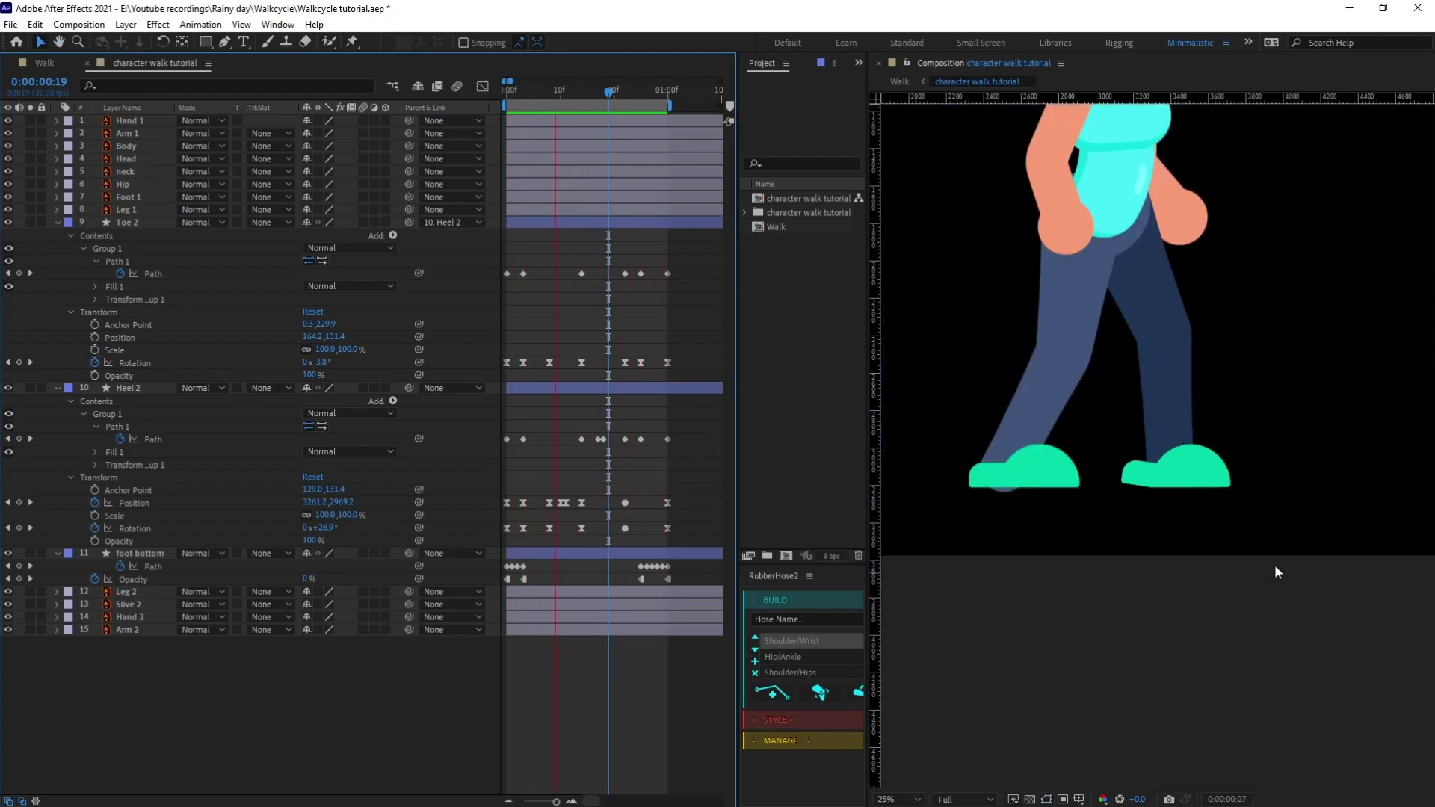
key(space)
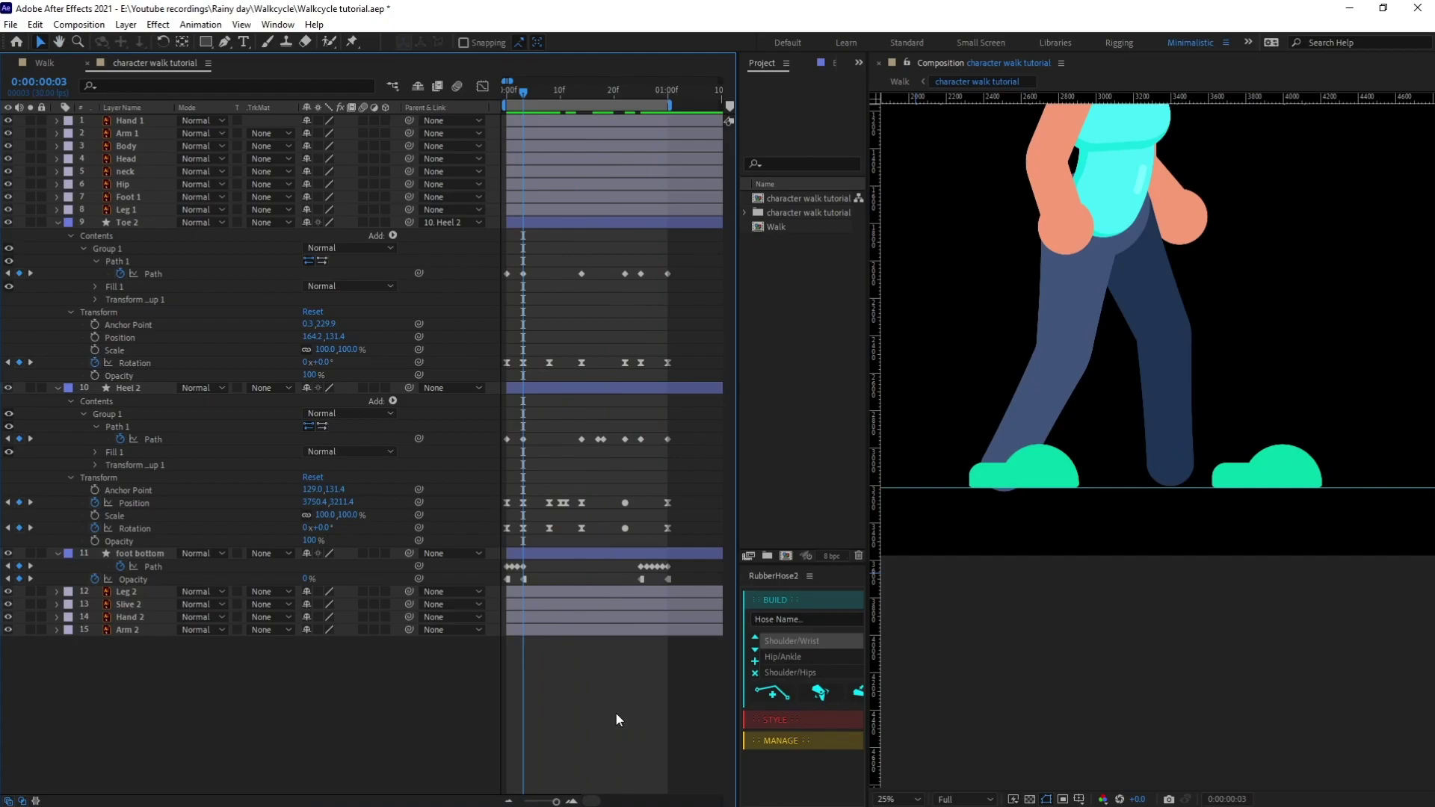
key(ctrl+s)
Add the expression loopIn()+loopOut()-value; to Heel 2's Position
alt+click(95, 503)
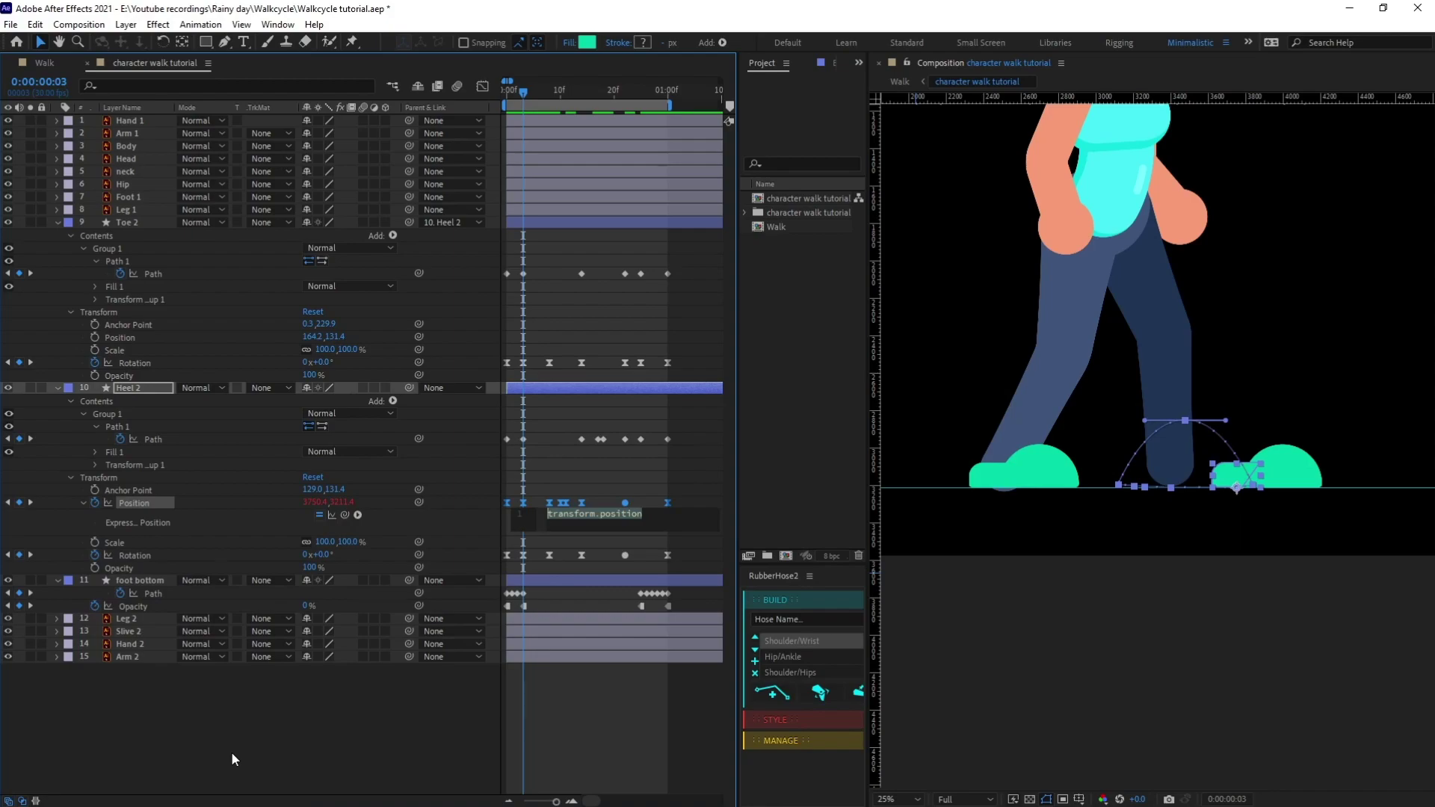
text(loopIn()+lo)
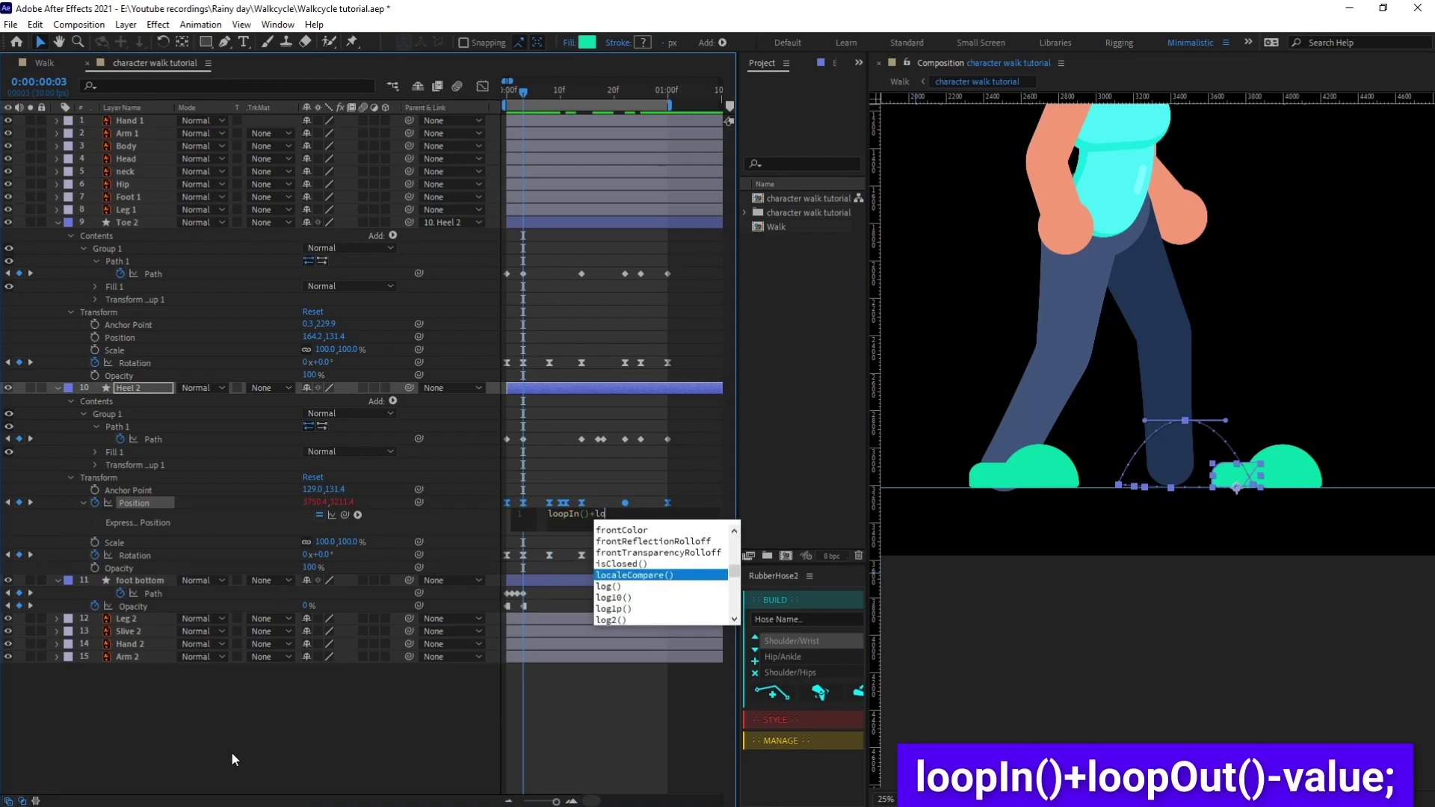
text(opOut()-value;)
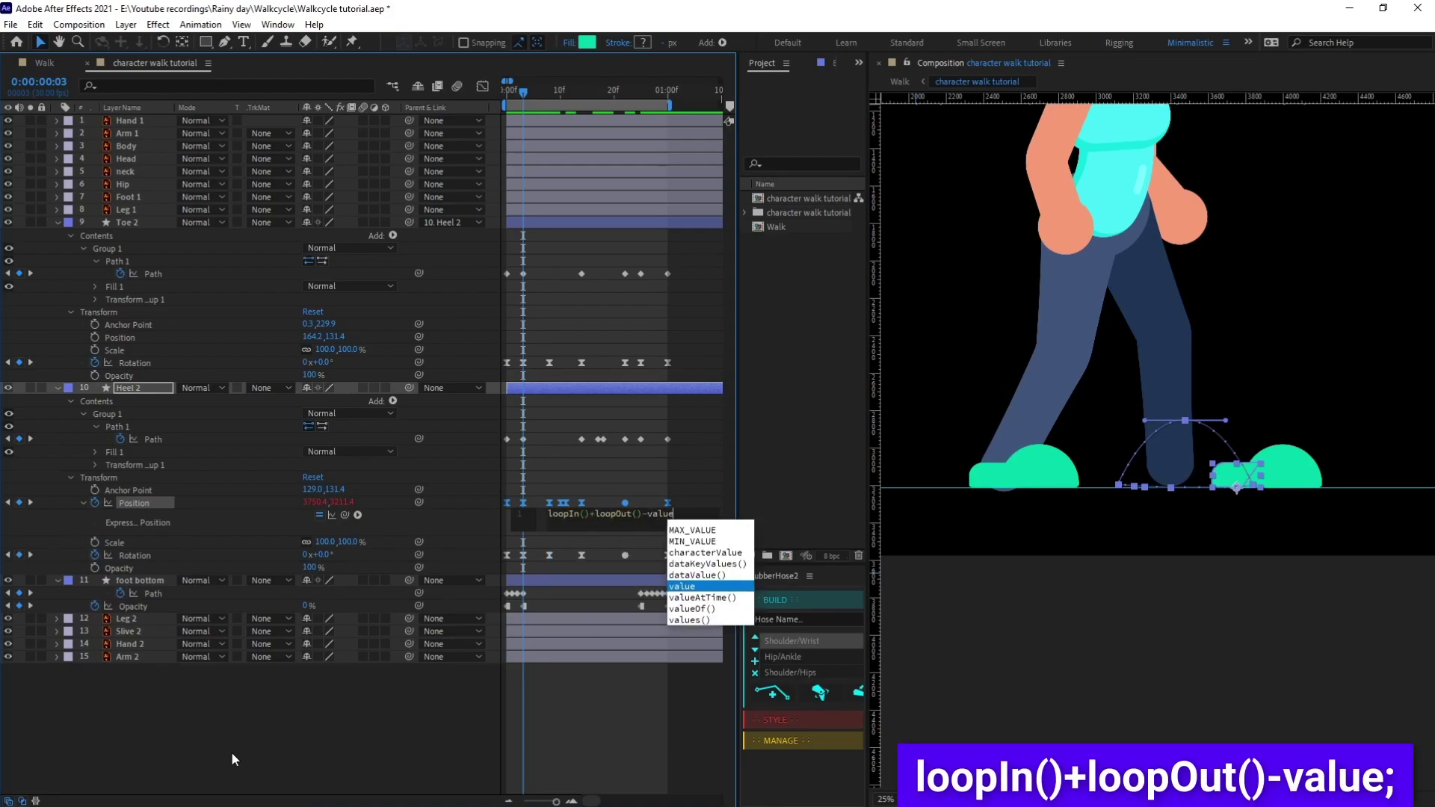
click(152, 738)
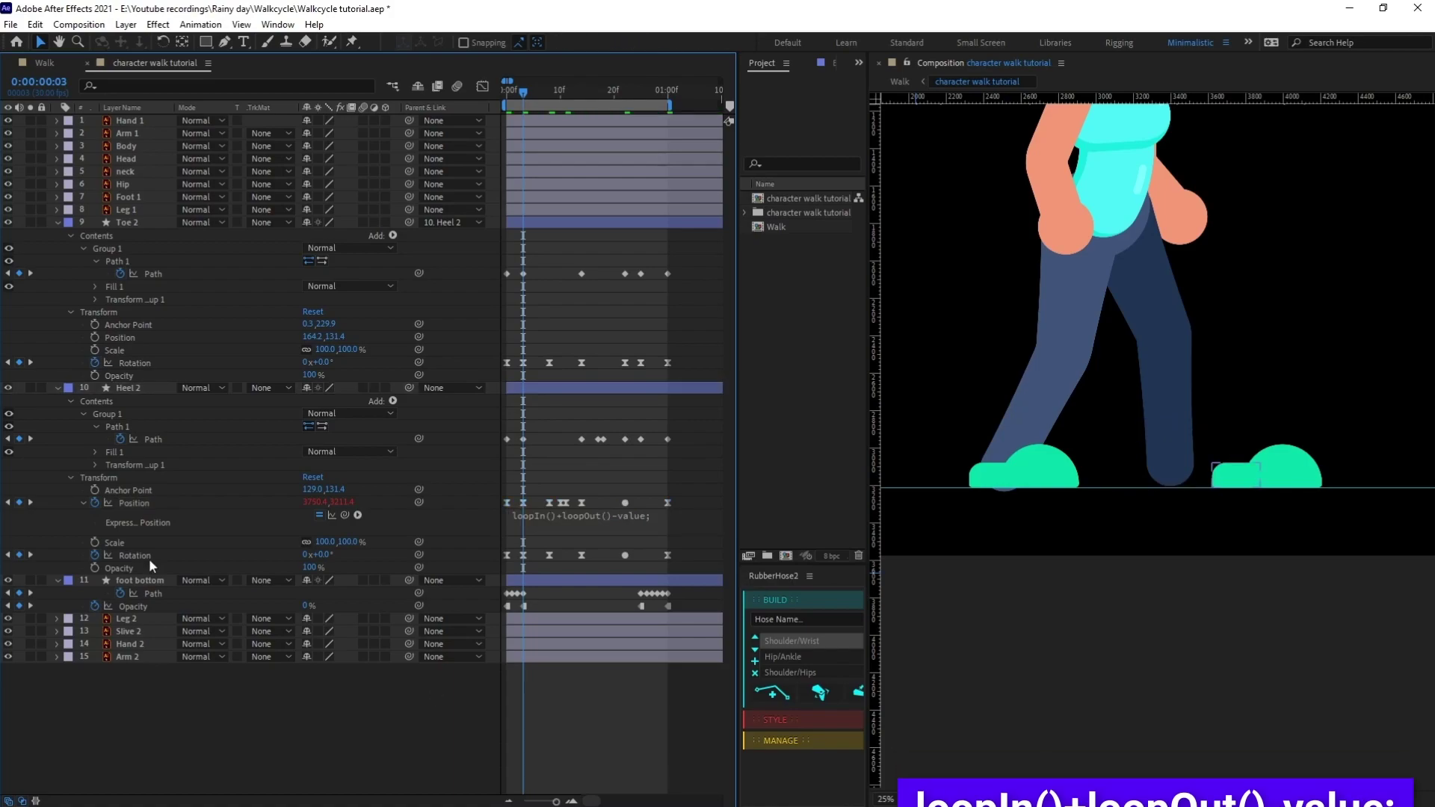
Apply the expression loopIn()+loopOut()-value; to the Rotation of both Heel 2 and Toe 2
alt+click(95, 555)
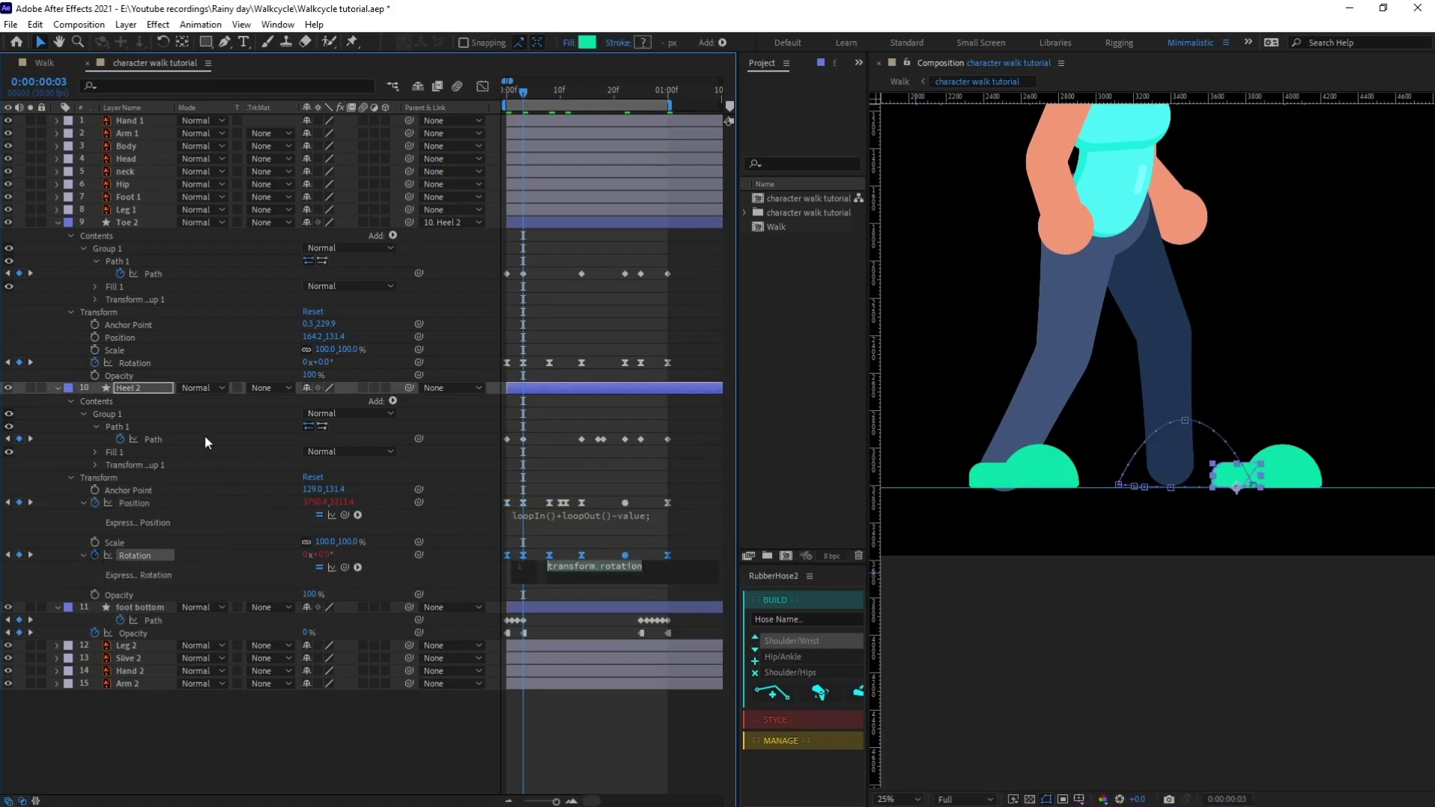
alt+click(95, 362)
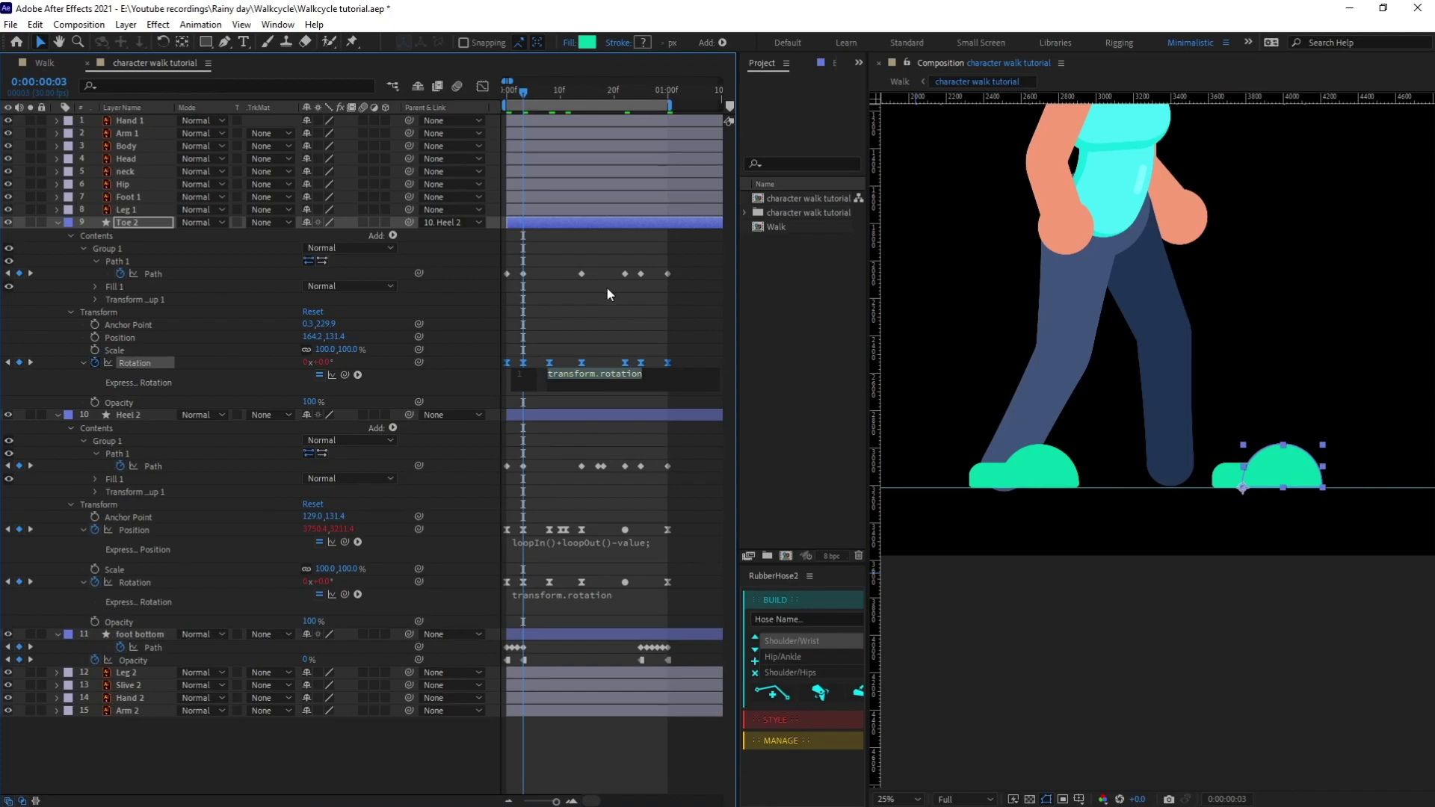
click(590, 595)
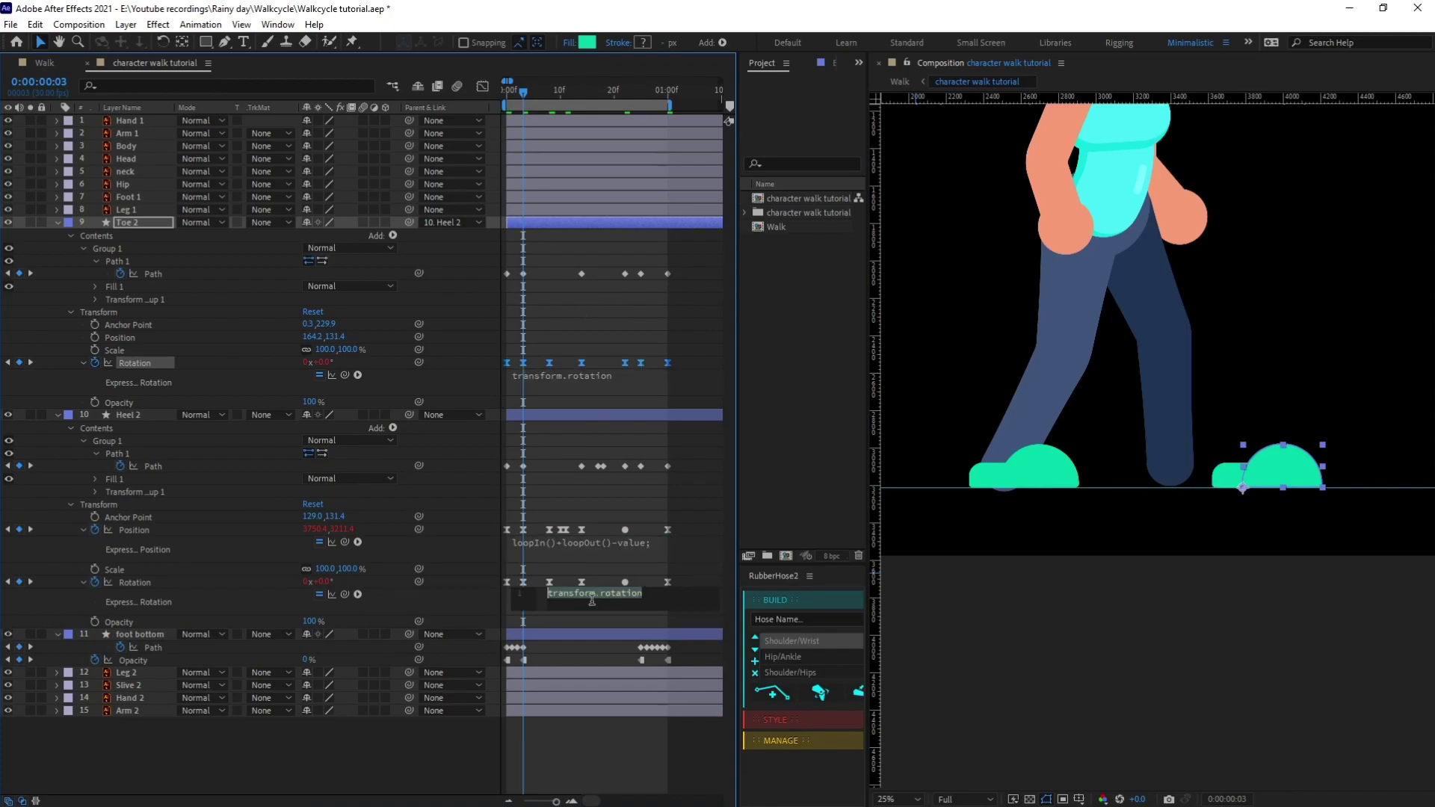
text(loopIn()+loopOut()-value;)
click(577, 388)
text(loopIn()+loopOut()-value;)
click(556, 251)
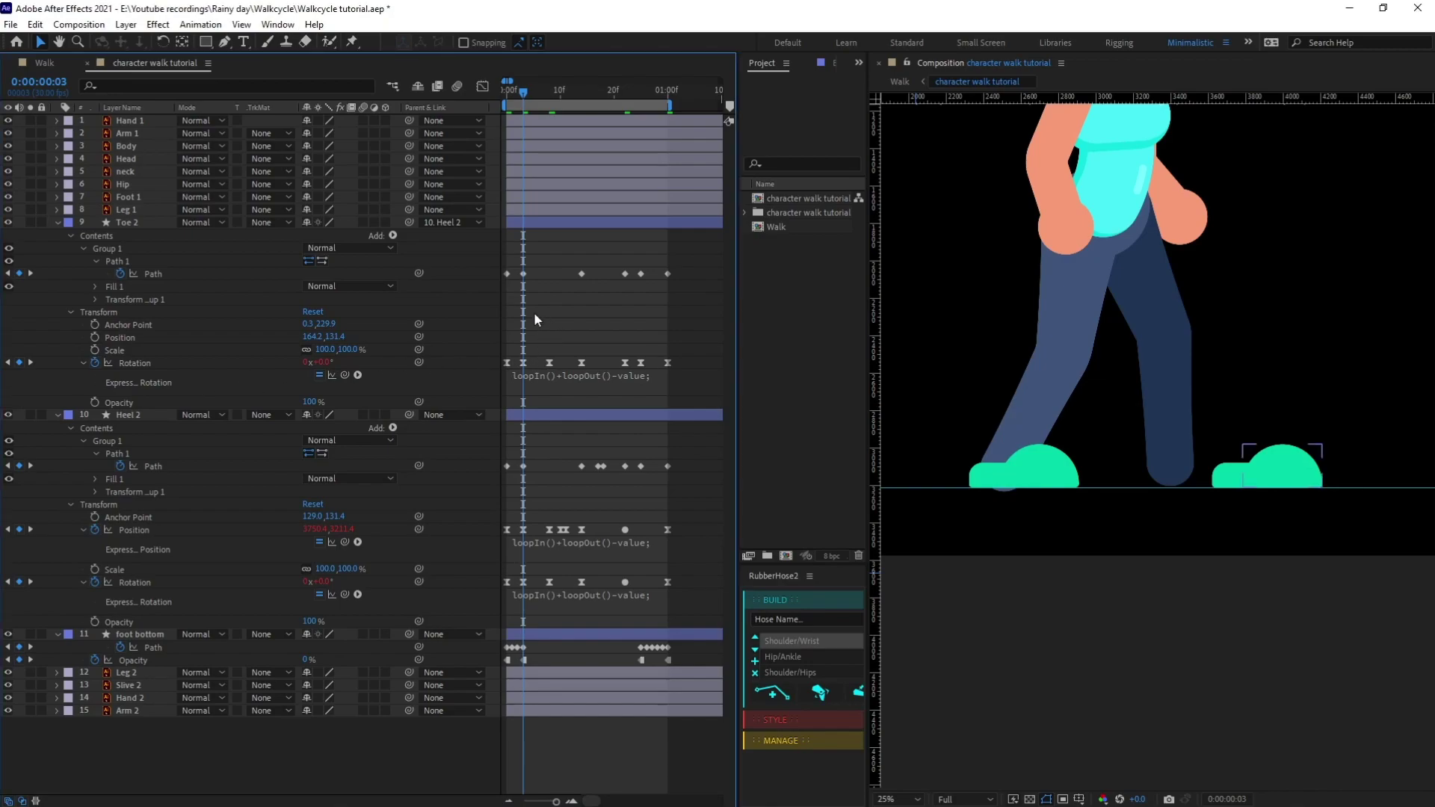
Paste the path-looping expression starting if (numKeys >1 && time > key(numKeys).time){ into the Path of Toe 2, Heel 2 and foot bottom
alt+click(119, 273)
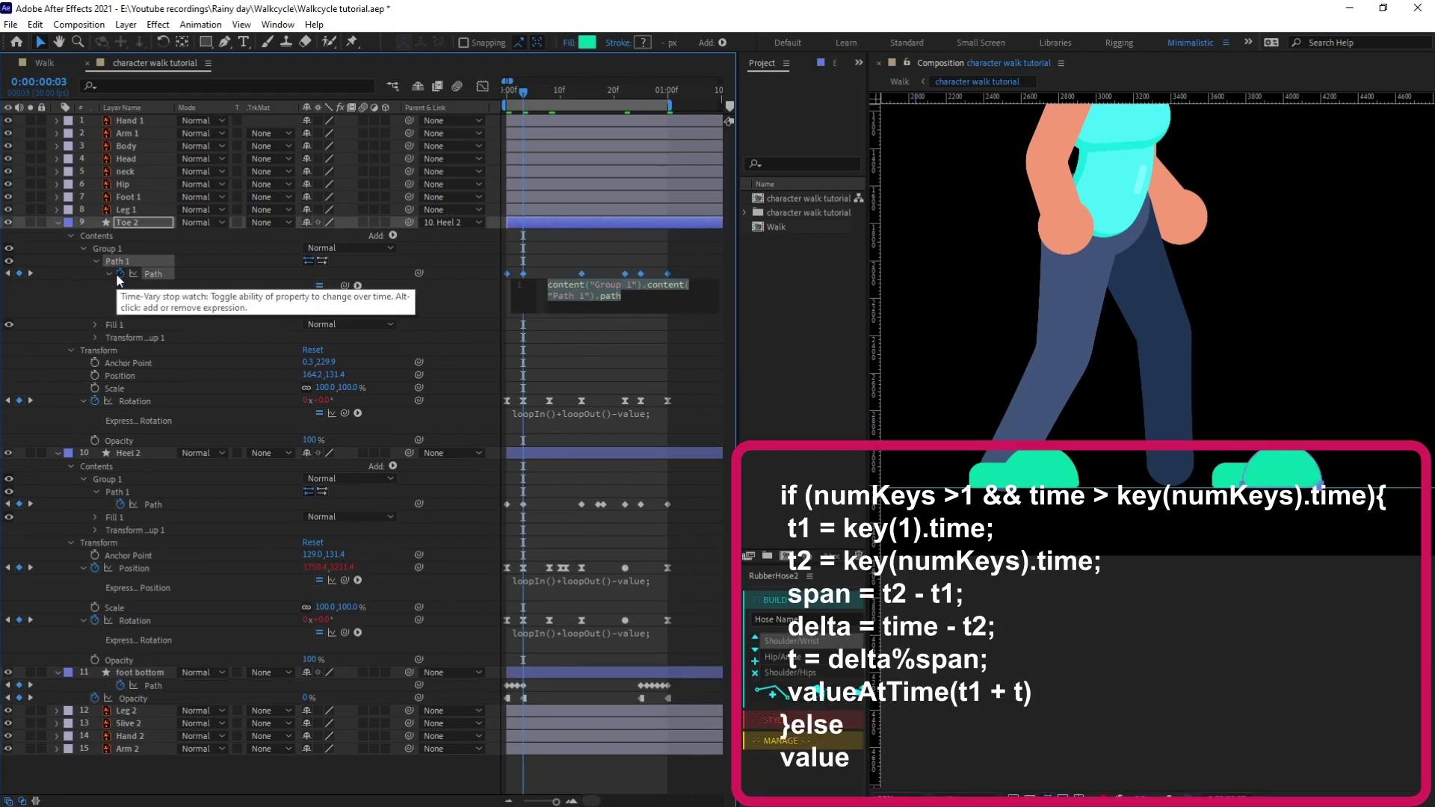
key(ctrl+v)
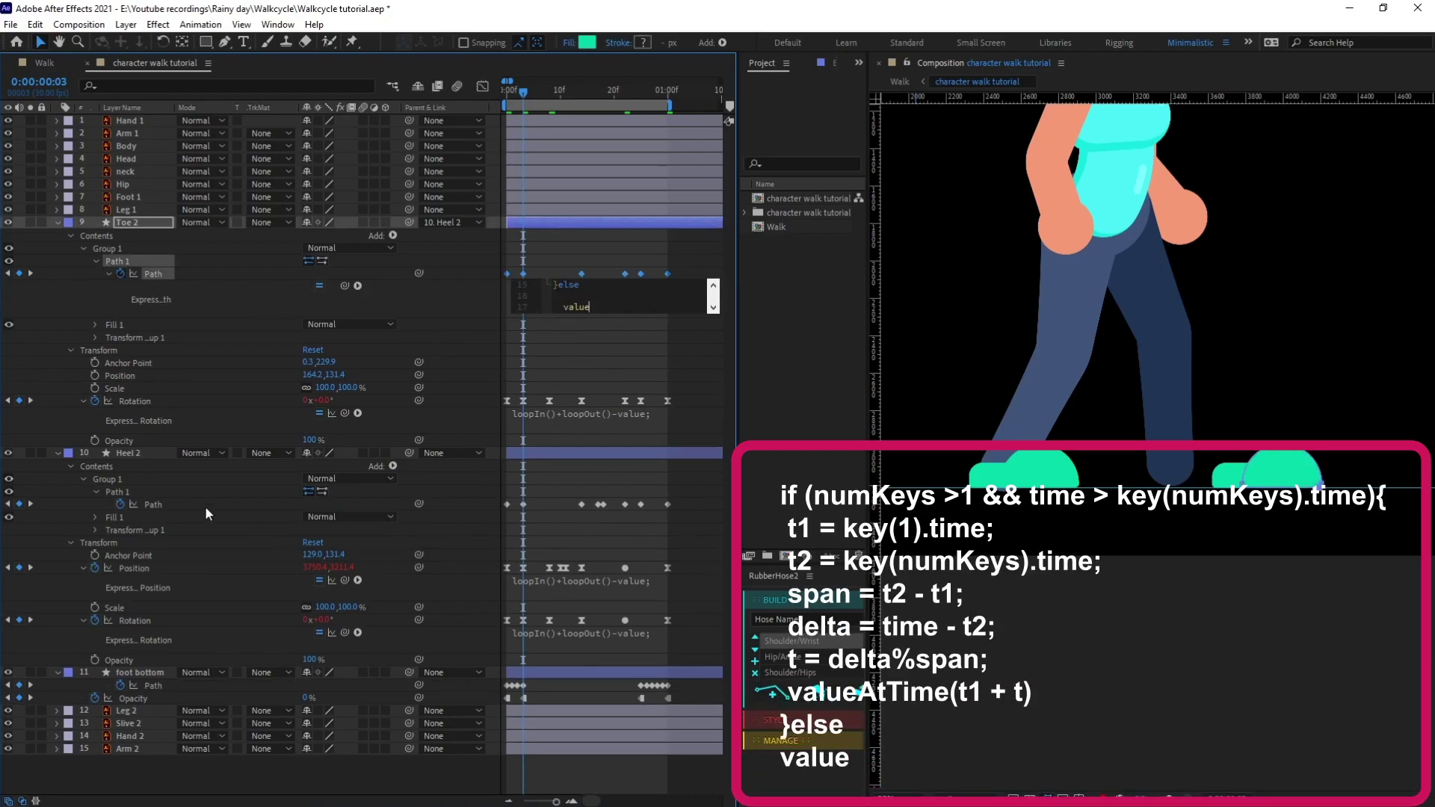
alt+click(120, 504)
key(ctrl+v)
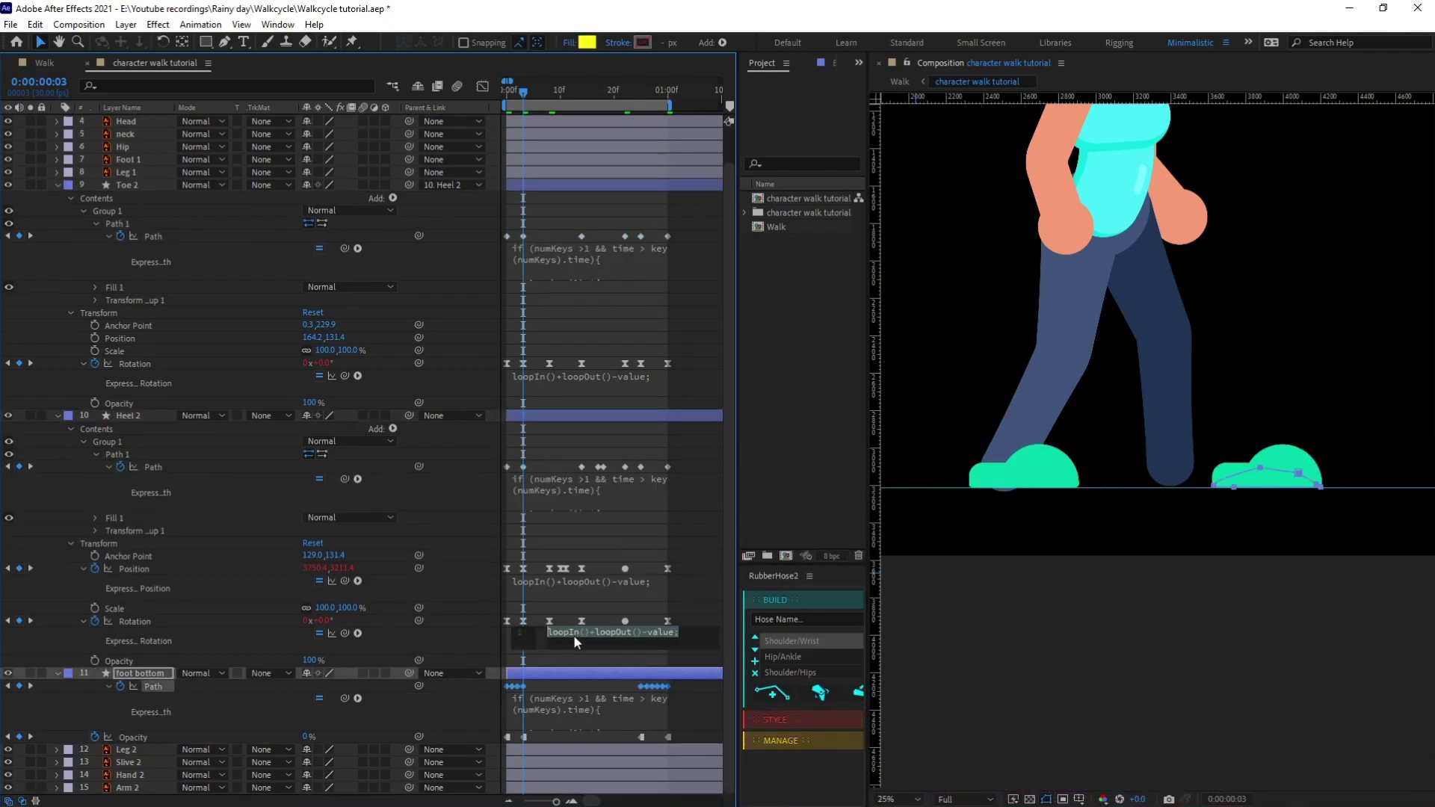
Add the expression loopIn()+loopOut()-value; to foot bottom's Opacity
alt+click(95, 737)
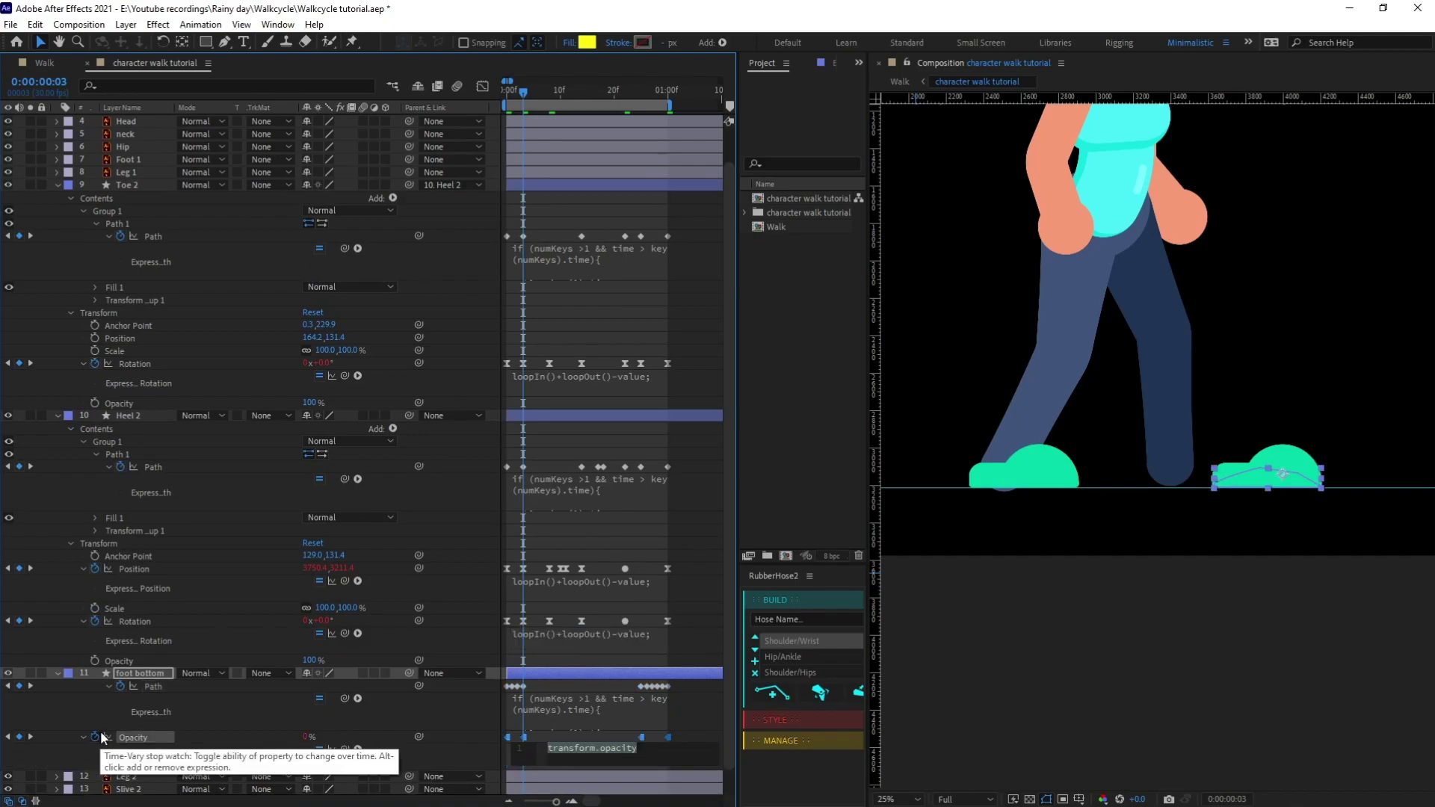
text(loopIn()+loopOut()-value;)
click(546, 324)
Play back the walk on the whole character and reduce Toe 2, Heel 2 and foot bottom to their keyframed properties
scroll(1122, 285, down, 1)
key(space)
key(space)
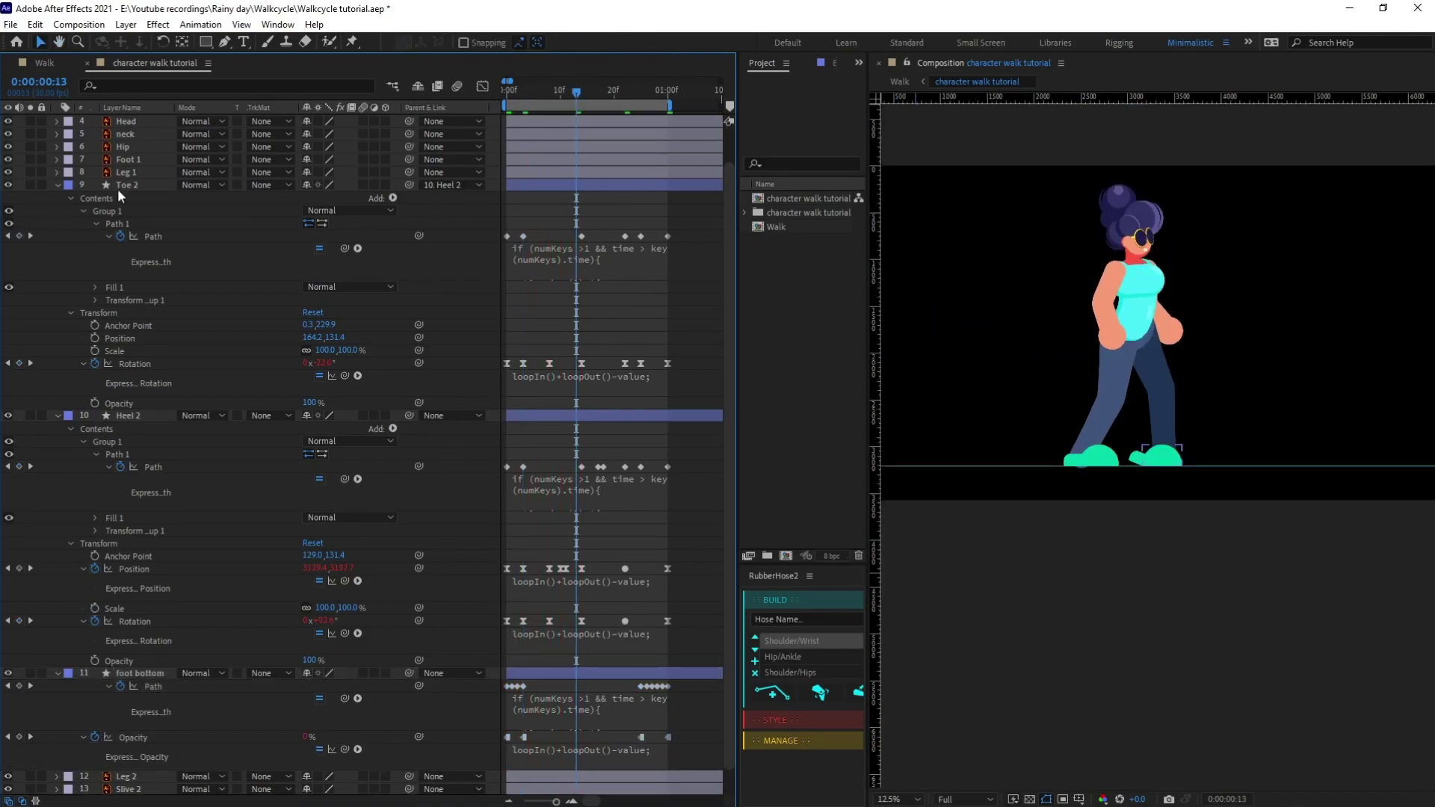
key(u)
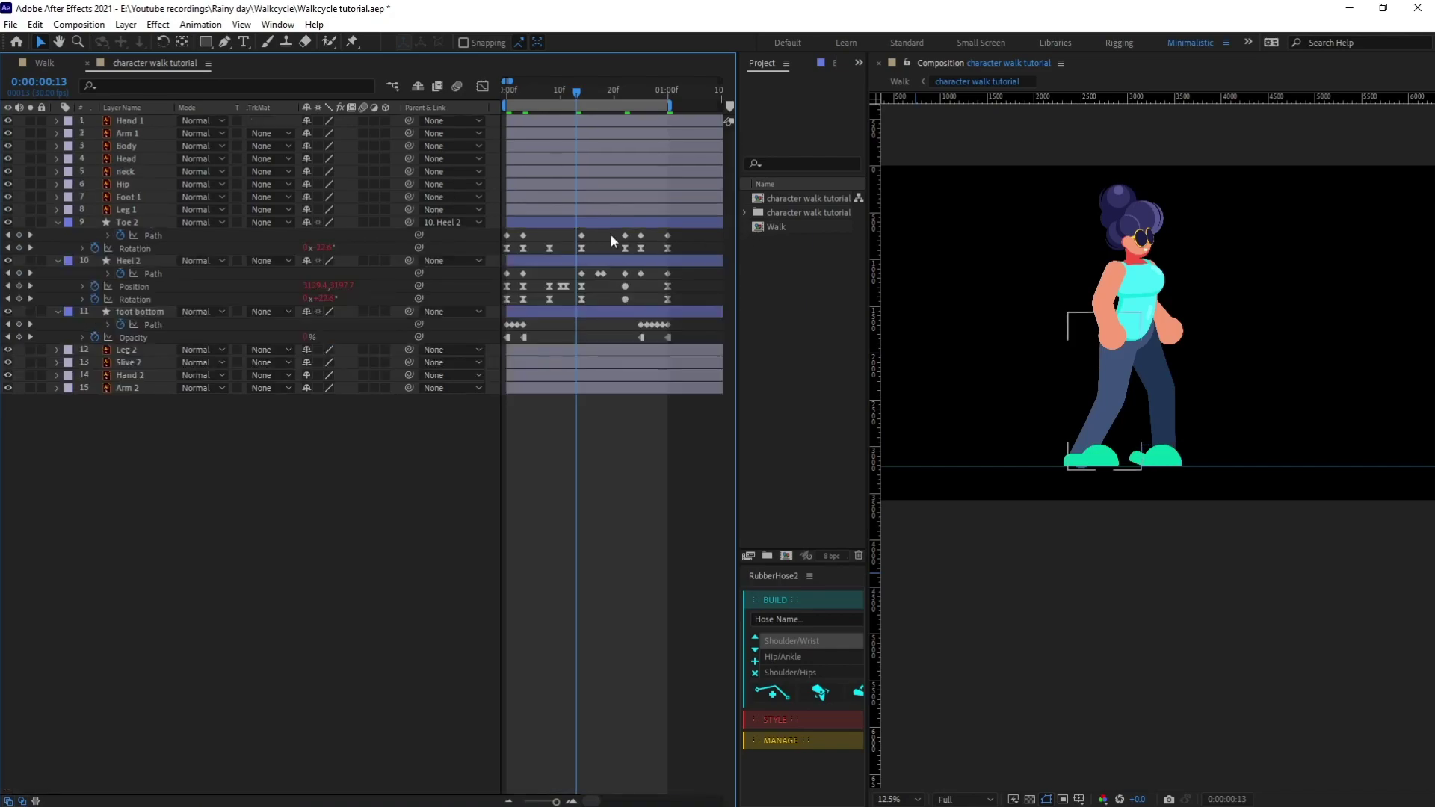
Duplicate Toe 2, Heel 2 and foot bottom, place the copies directly beneath foot bottom and reveal their keyframed properties
click(151, 233)
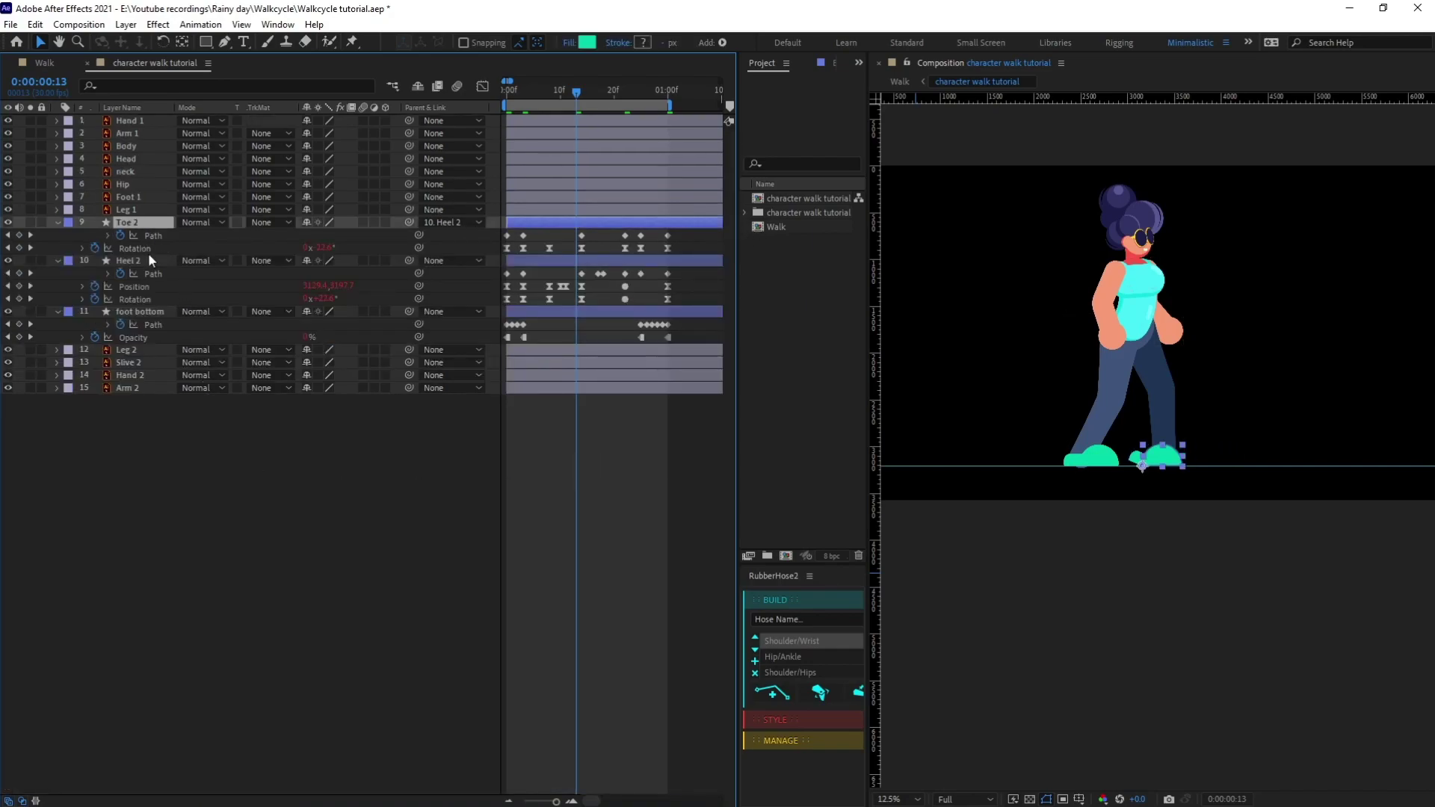
shift+click(145, 311)
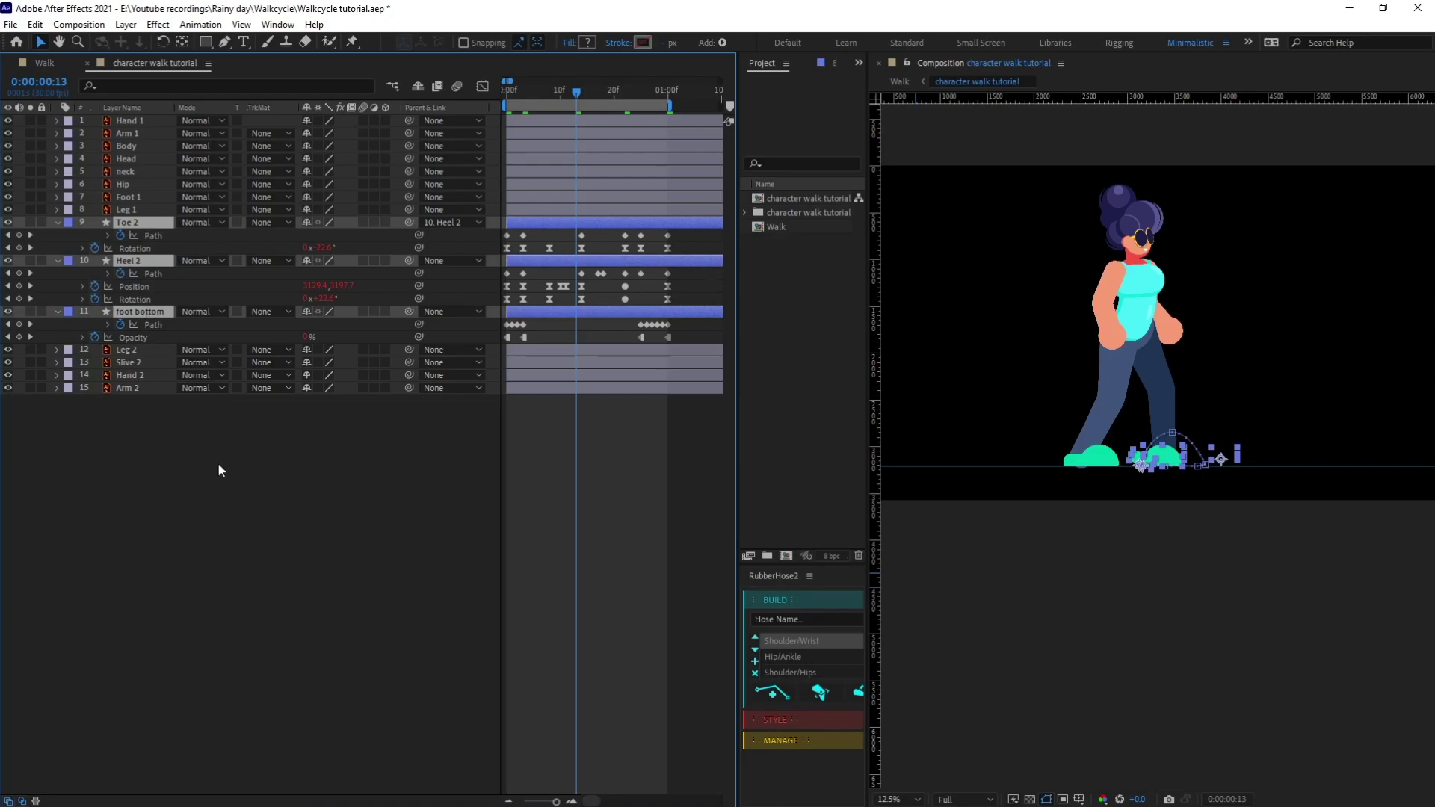
key(ctrl+d)
drag(158, 248, 167, 377)
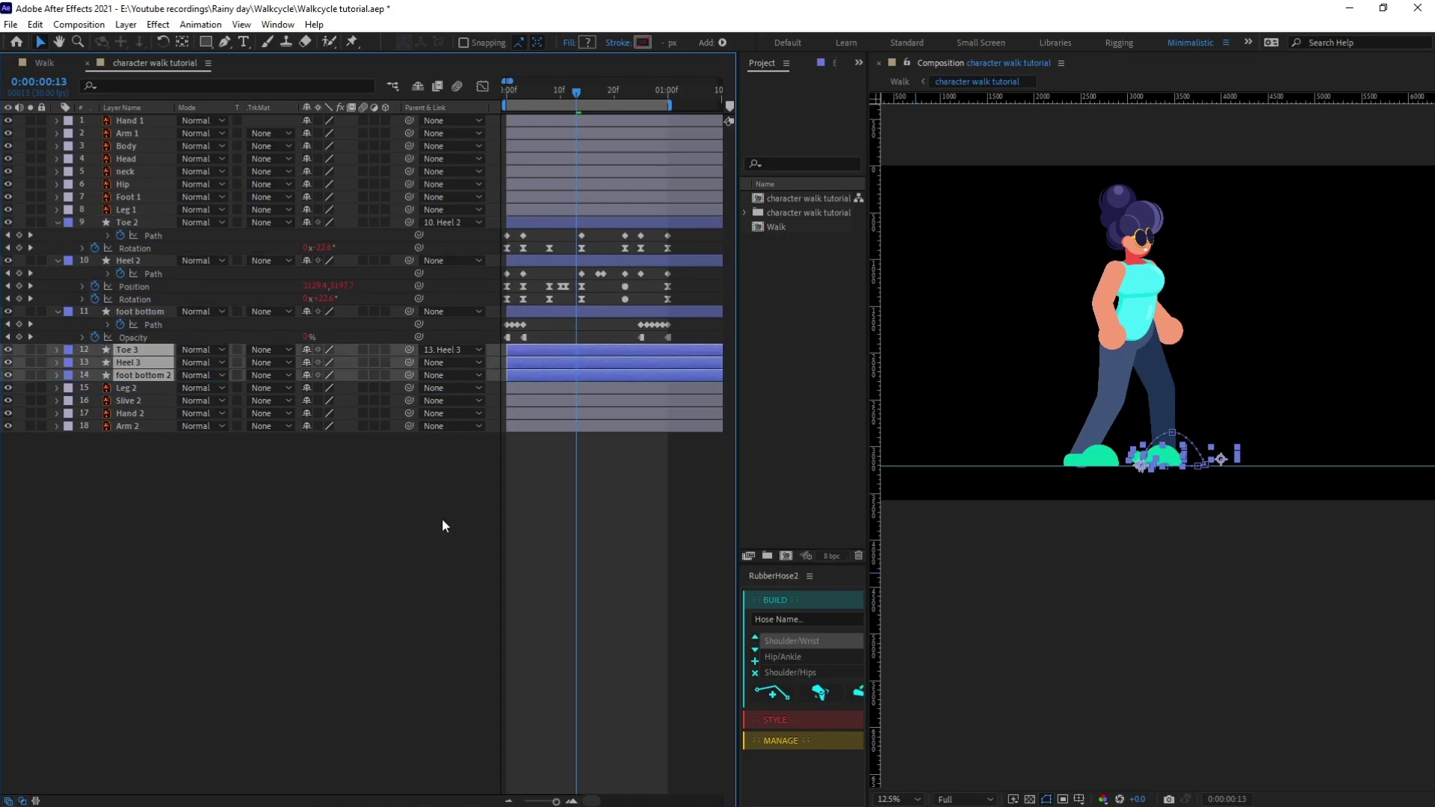
key(u)
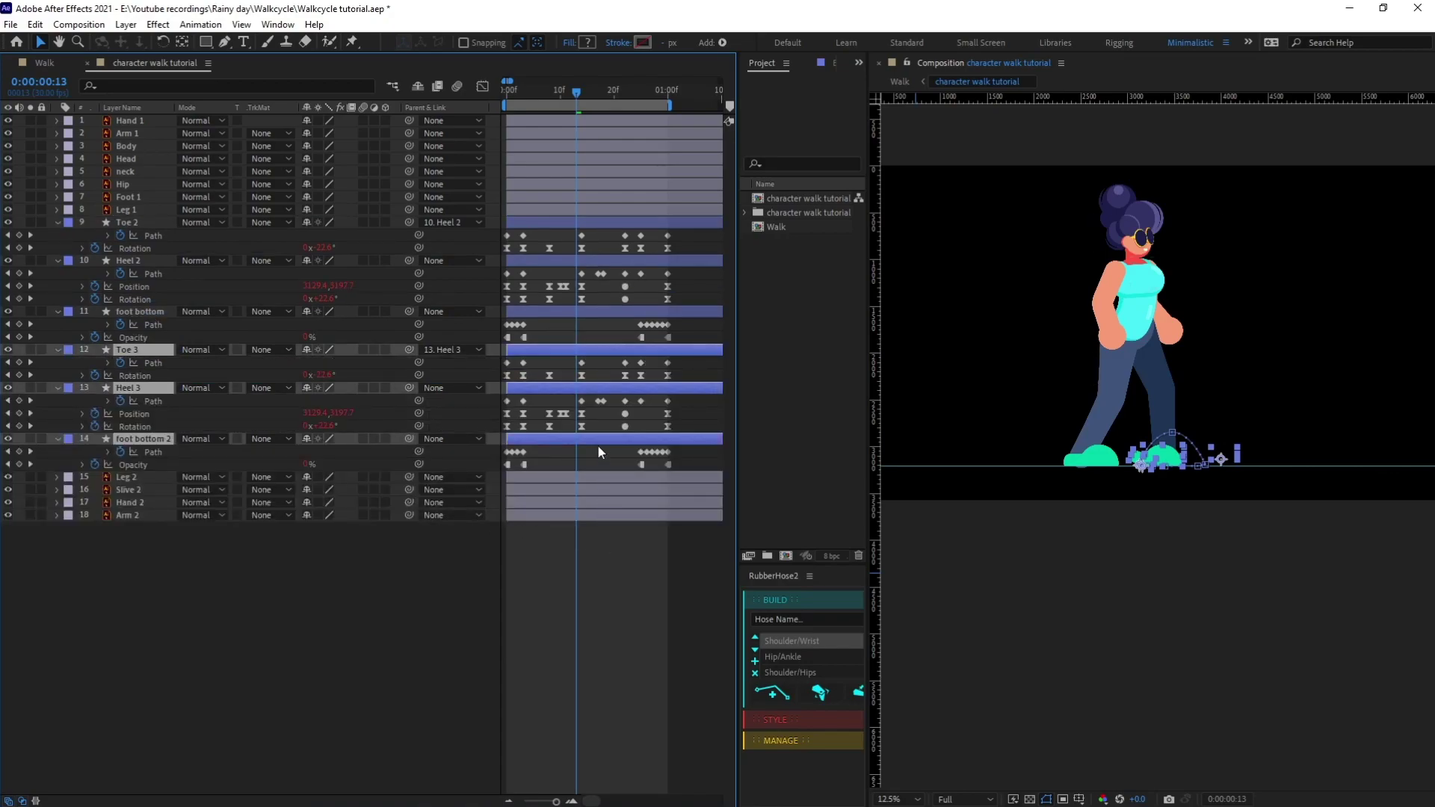
Offset Toe 3, Heel 3 and foot bottom 2 earlier in time so their final keyframes land at frame 14
key(Page_Down)
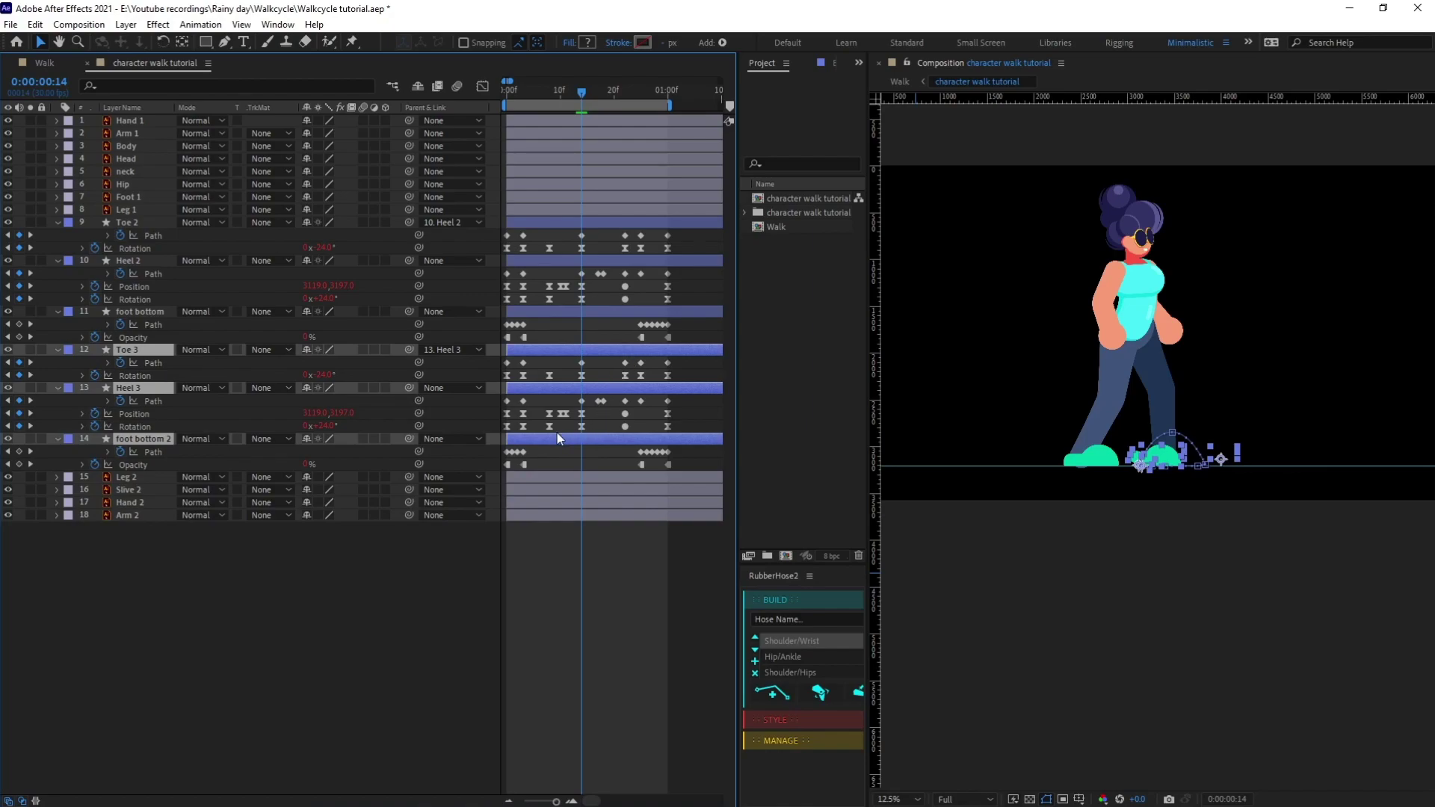
drag(536, 437, 608, 441)
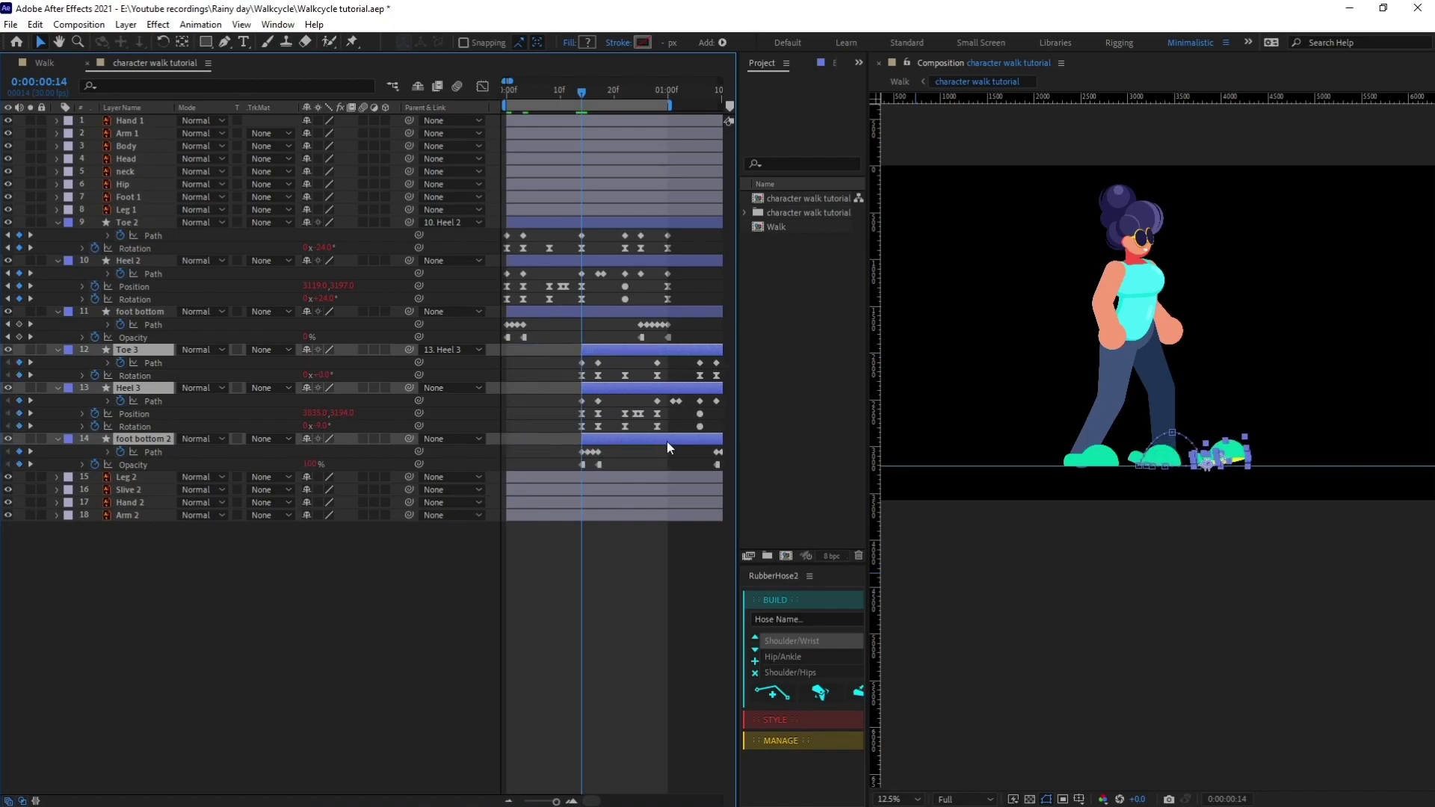
mouse_move(702, 442)
mouse_down()
mouse_move(550, 438)
mouse_move(705, 438)
mouse_up()
drag(638, 438, 477, 444)
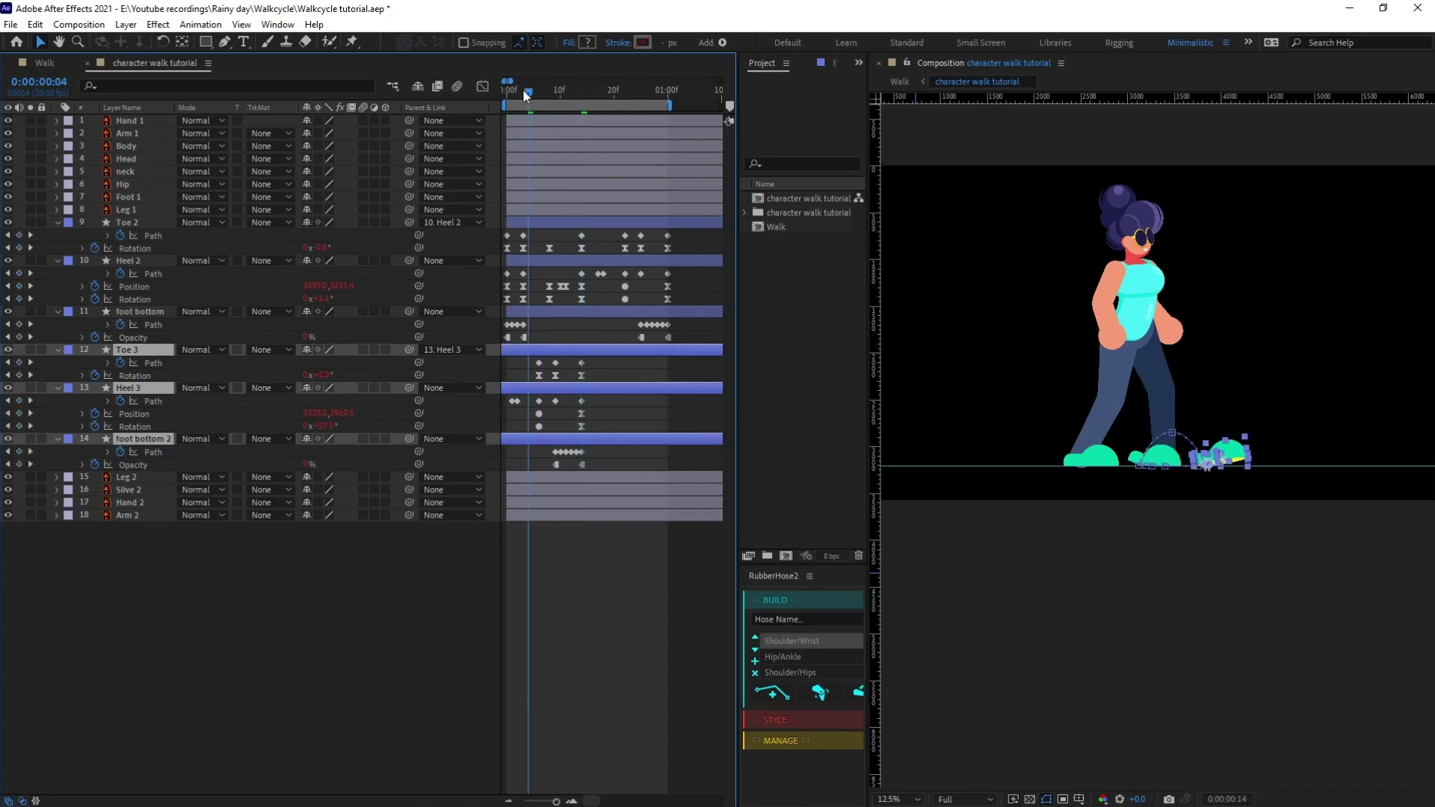
Play back the walk from the first frame and examine how the two animated feet alternate
drag(524, 88, 487, 91)
click(603, 602)
key(space)
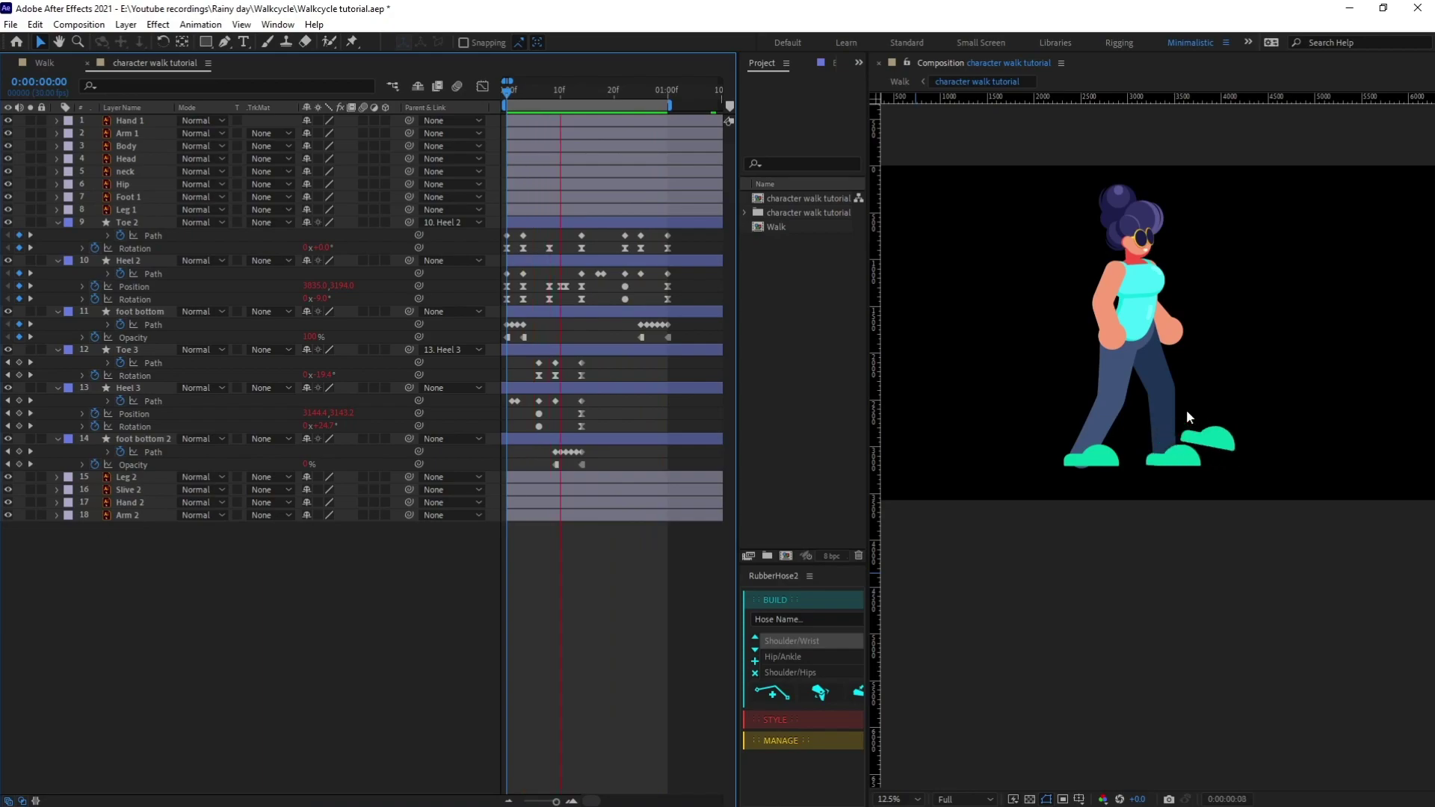
key(h)
key(period)
key(v)
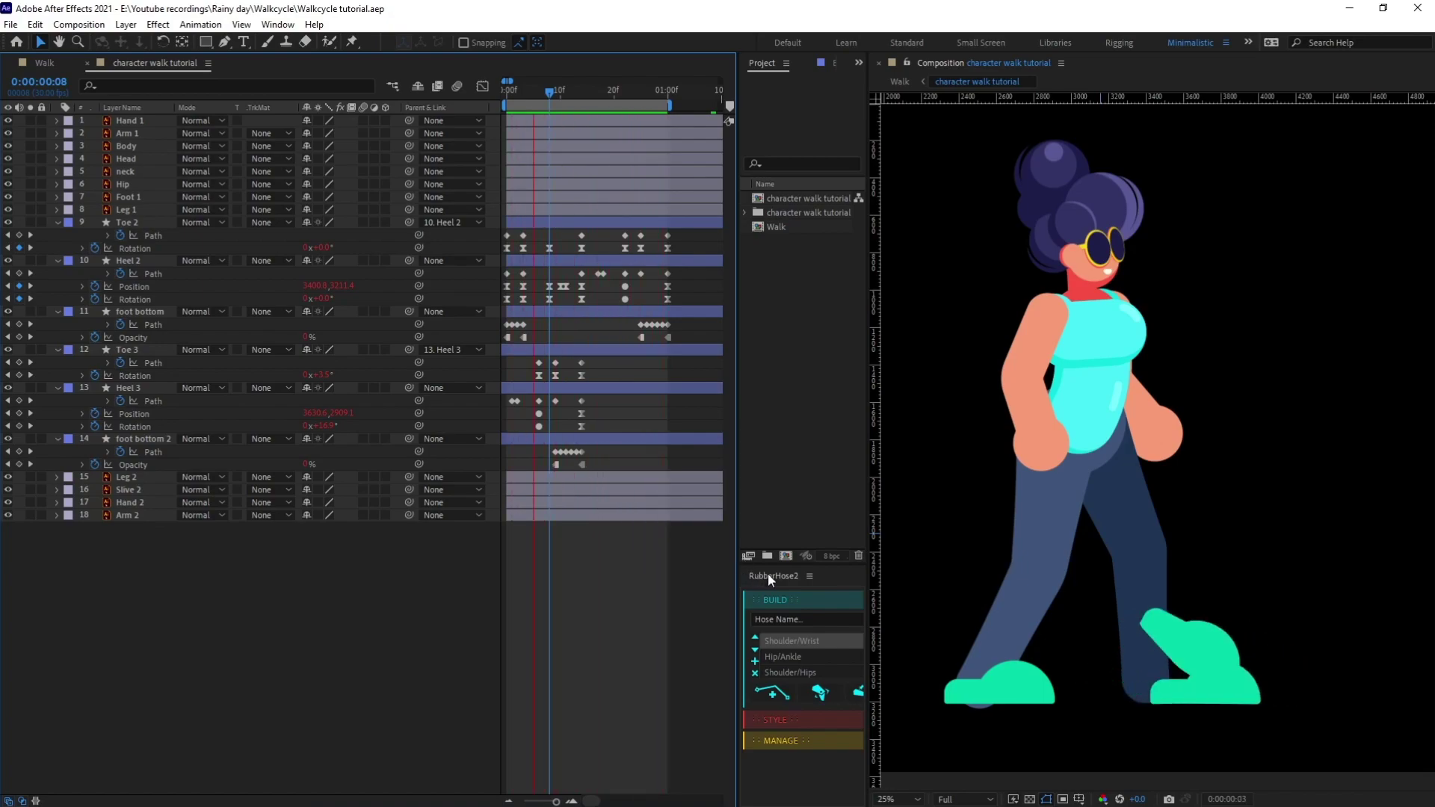
Create a new RubberHose named Leg 3 with Start/End controller labels
drag(779, 561, 779, 384)
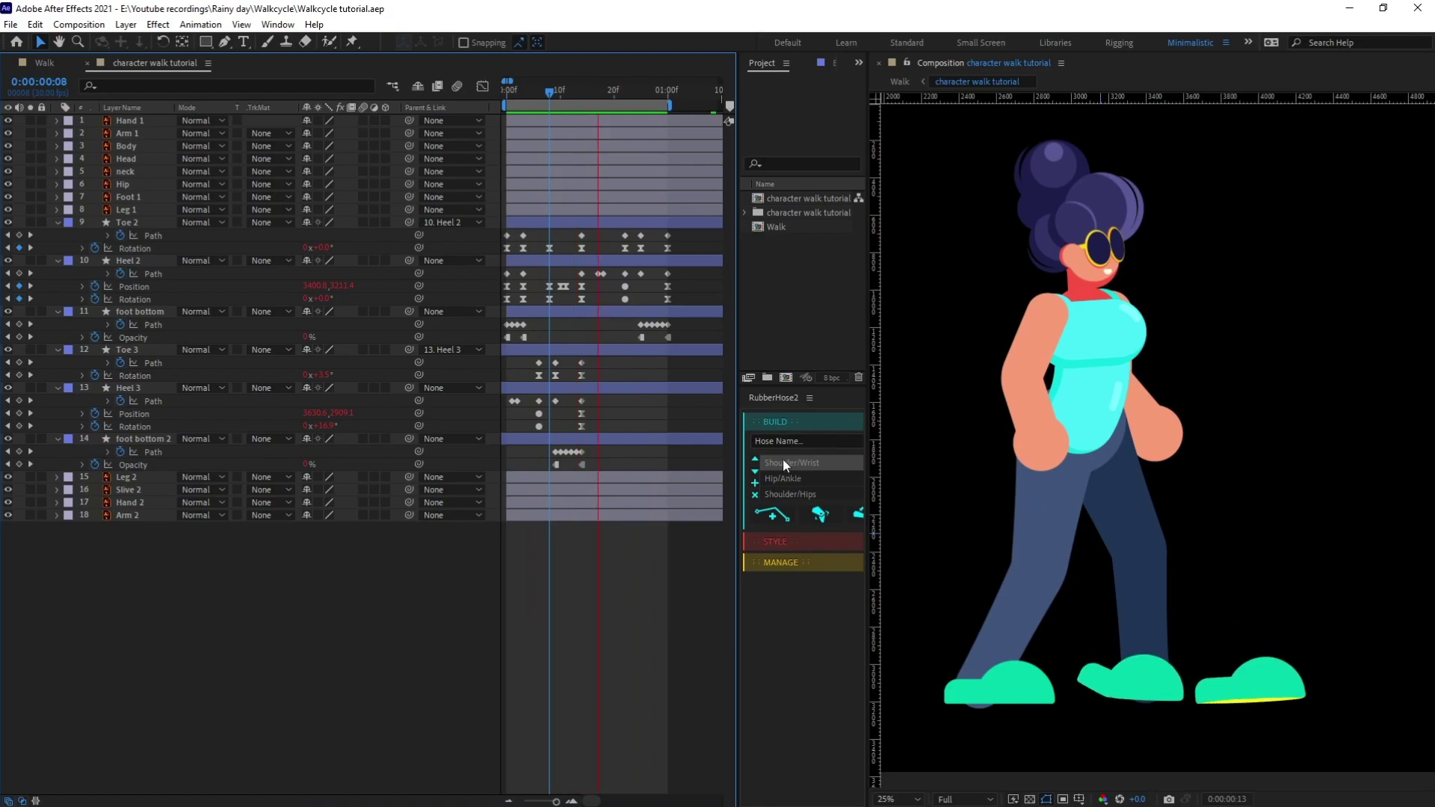
click(796, 442)
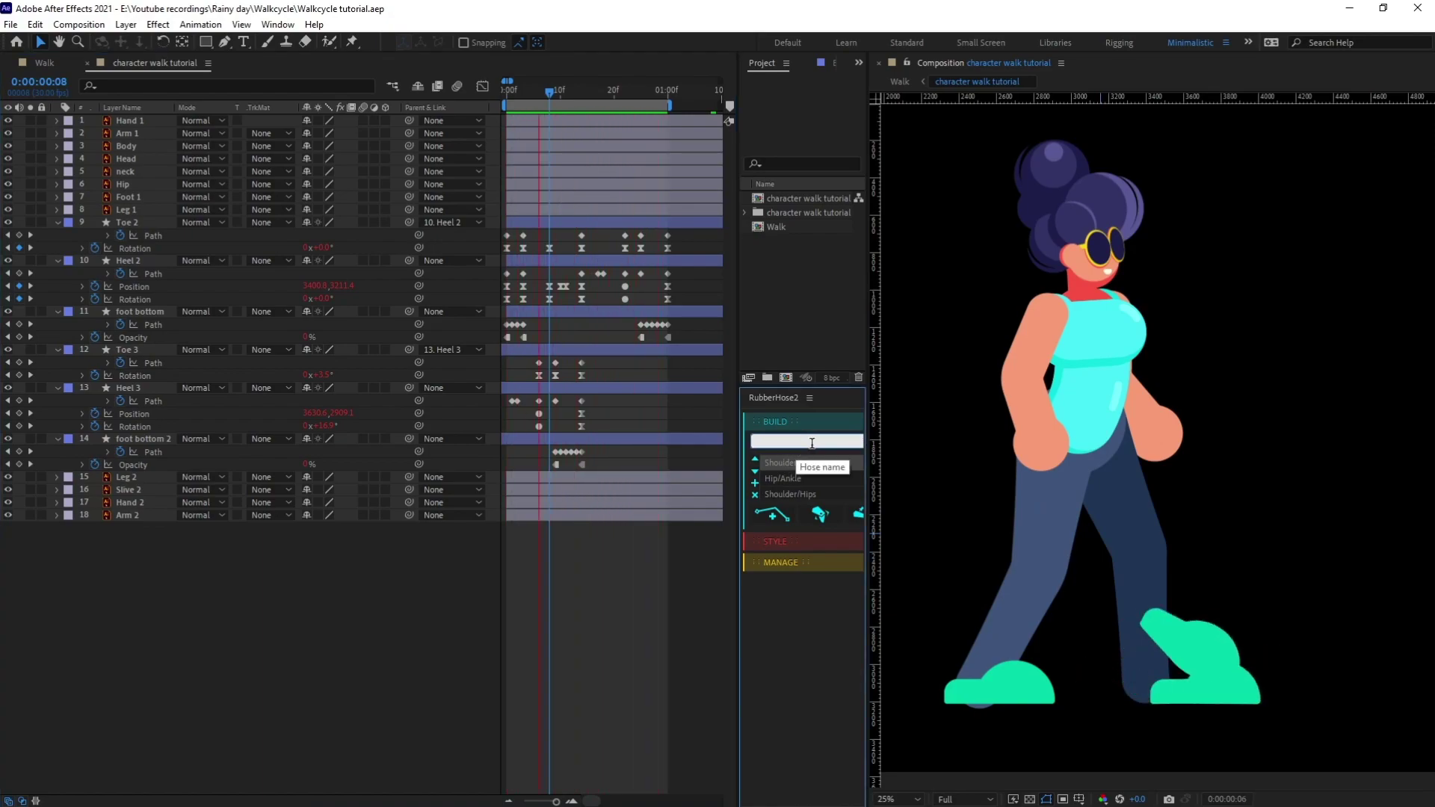
text(leg 1)
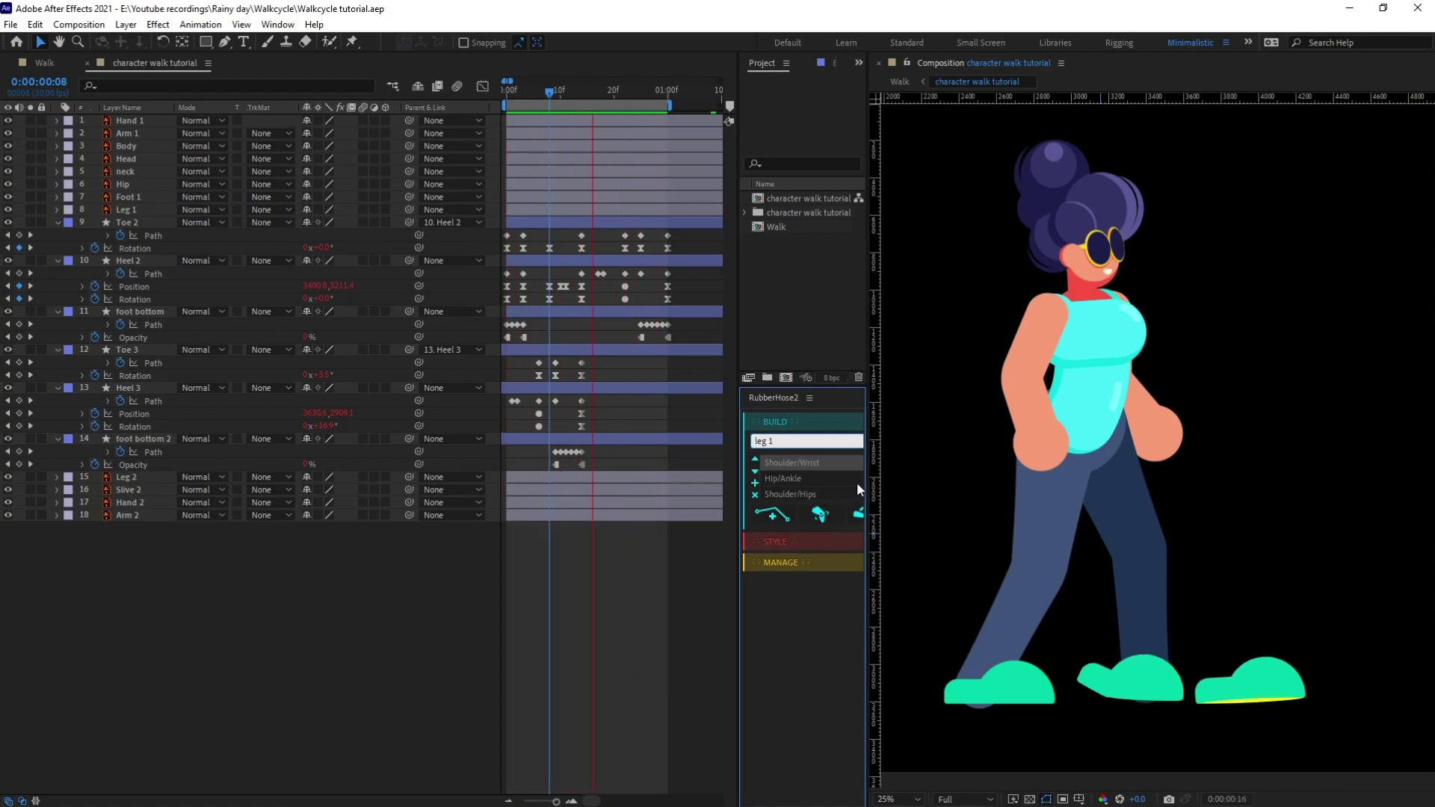
scroll(855, 482, down, 1)
click(788, 495)
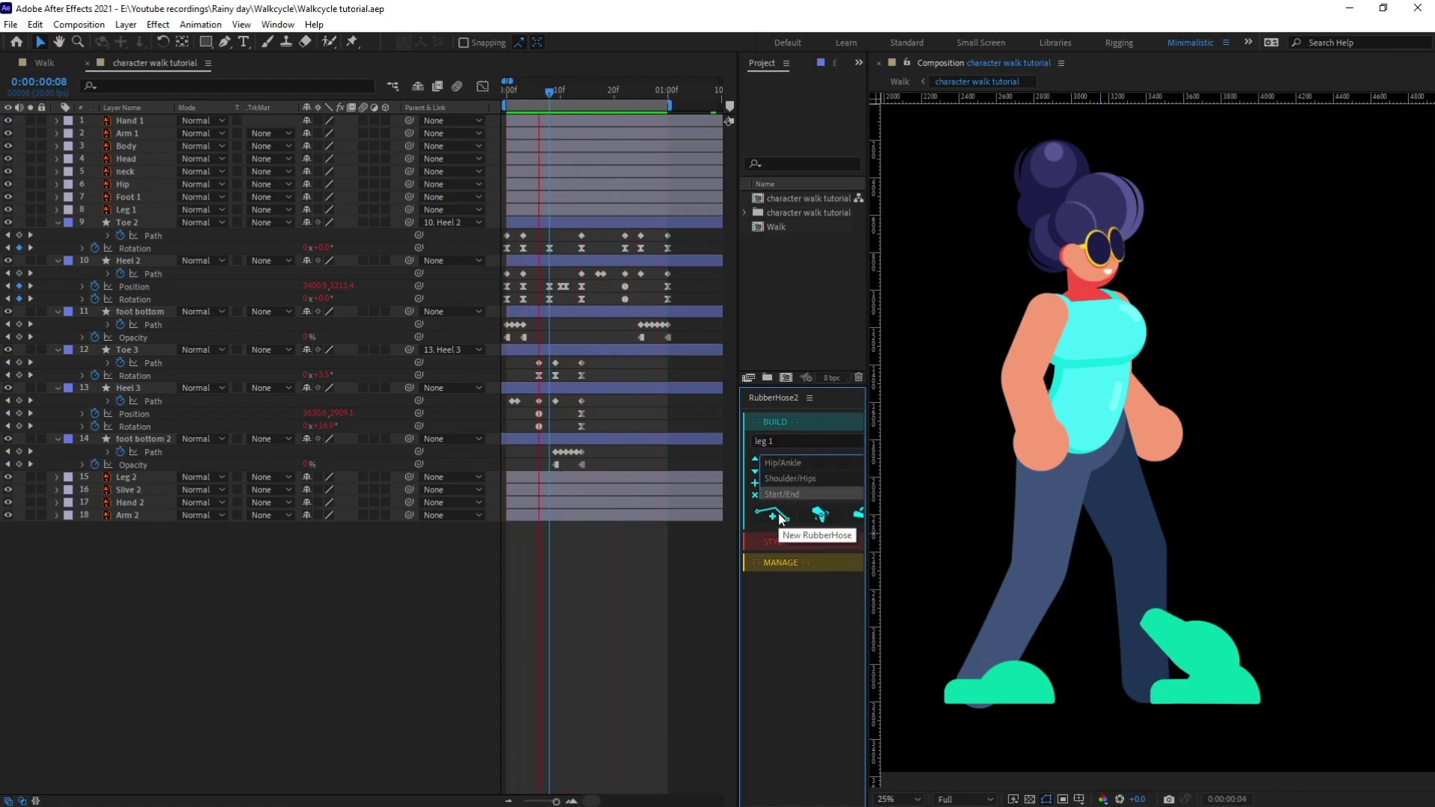
click(781, 515)
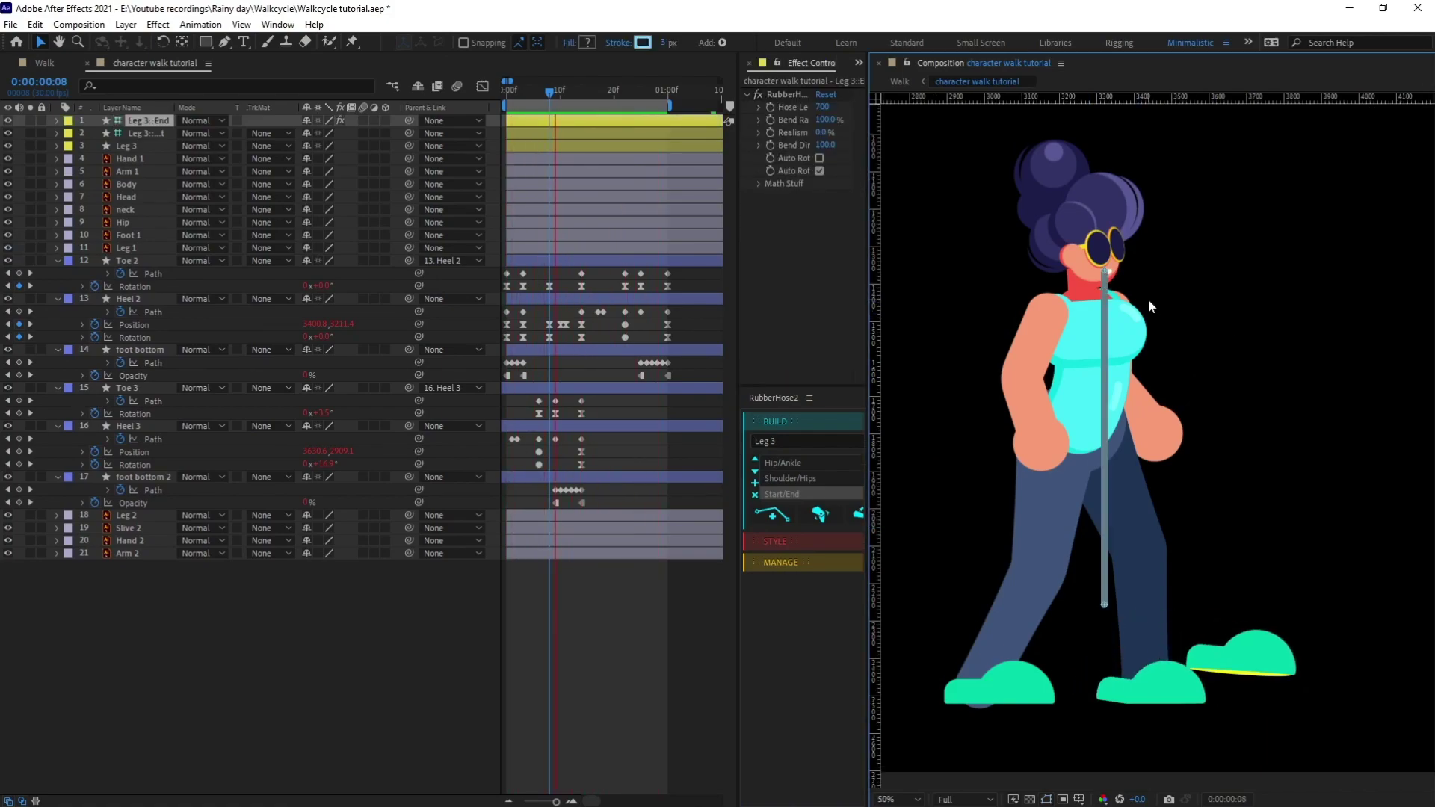
Apply the _Tapered Hose style to Leg 3 with a Stroke Width of 114 and a Taper % of 115
click(142, 146)
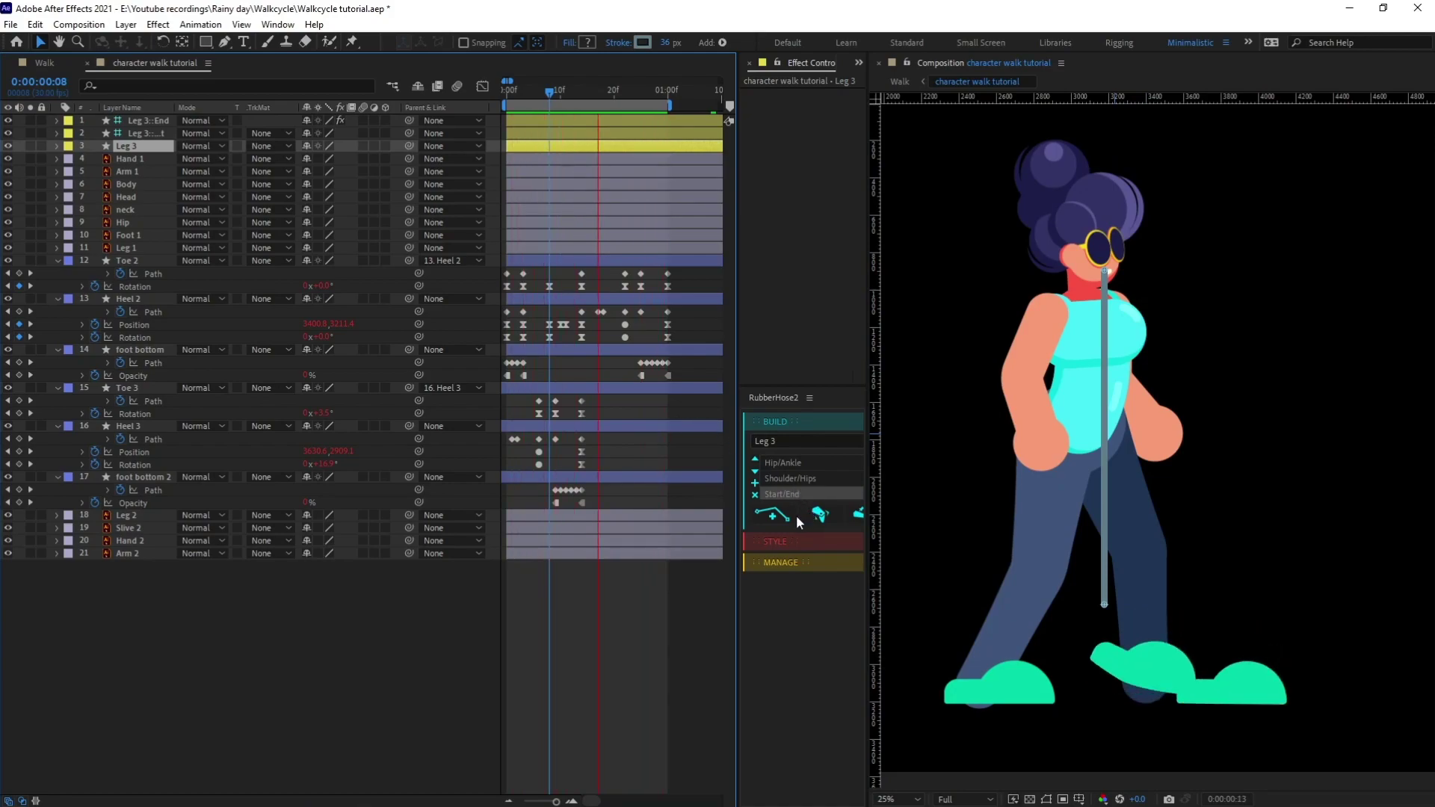
click(774, 538)
scroll(803, 486, down, 5)
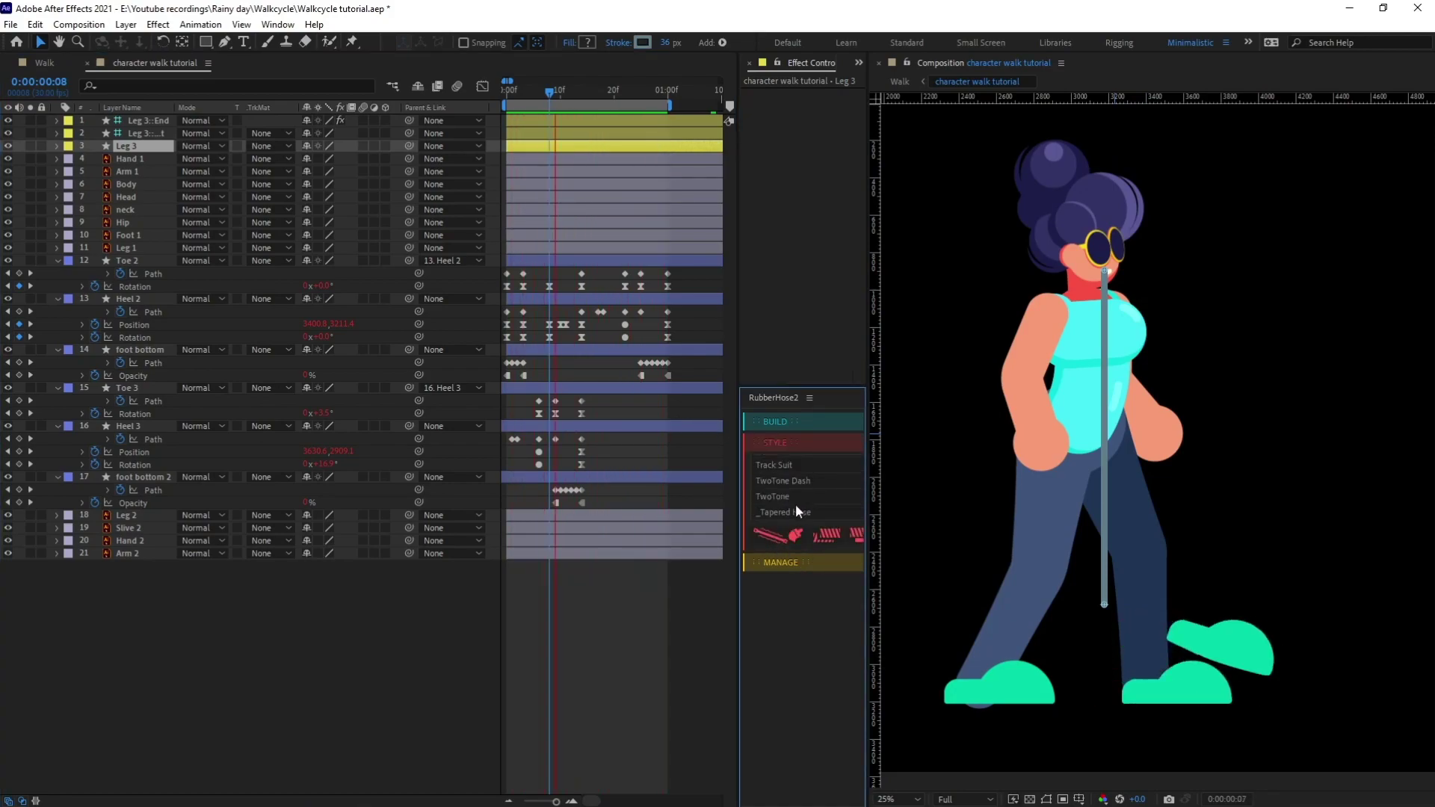
click(774, 512)
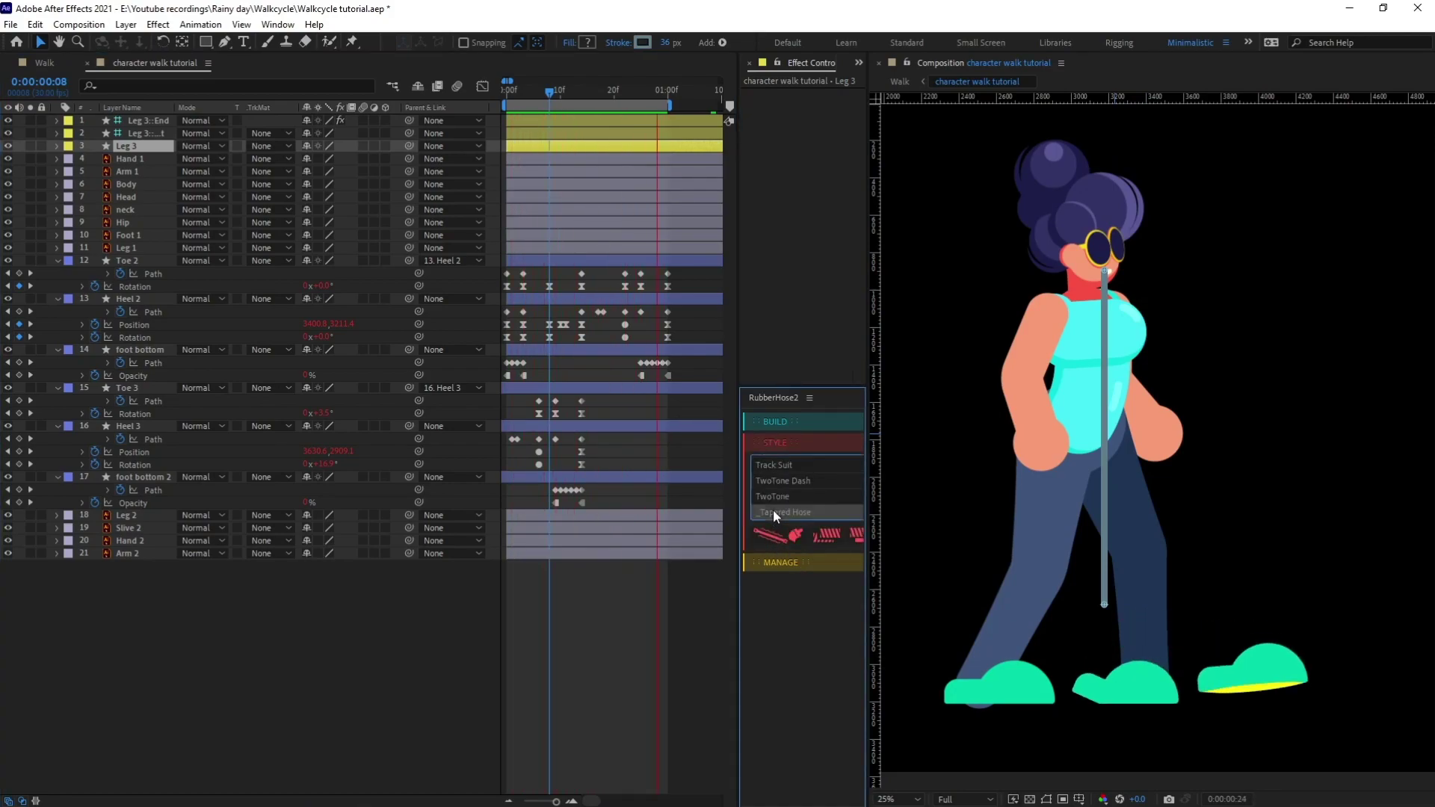
click(775, 534)
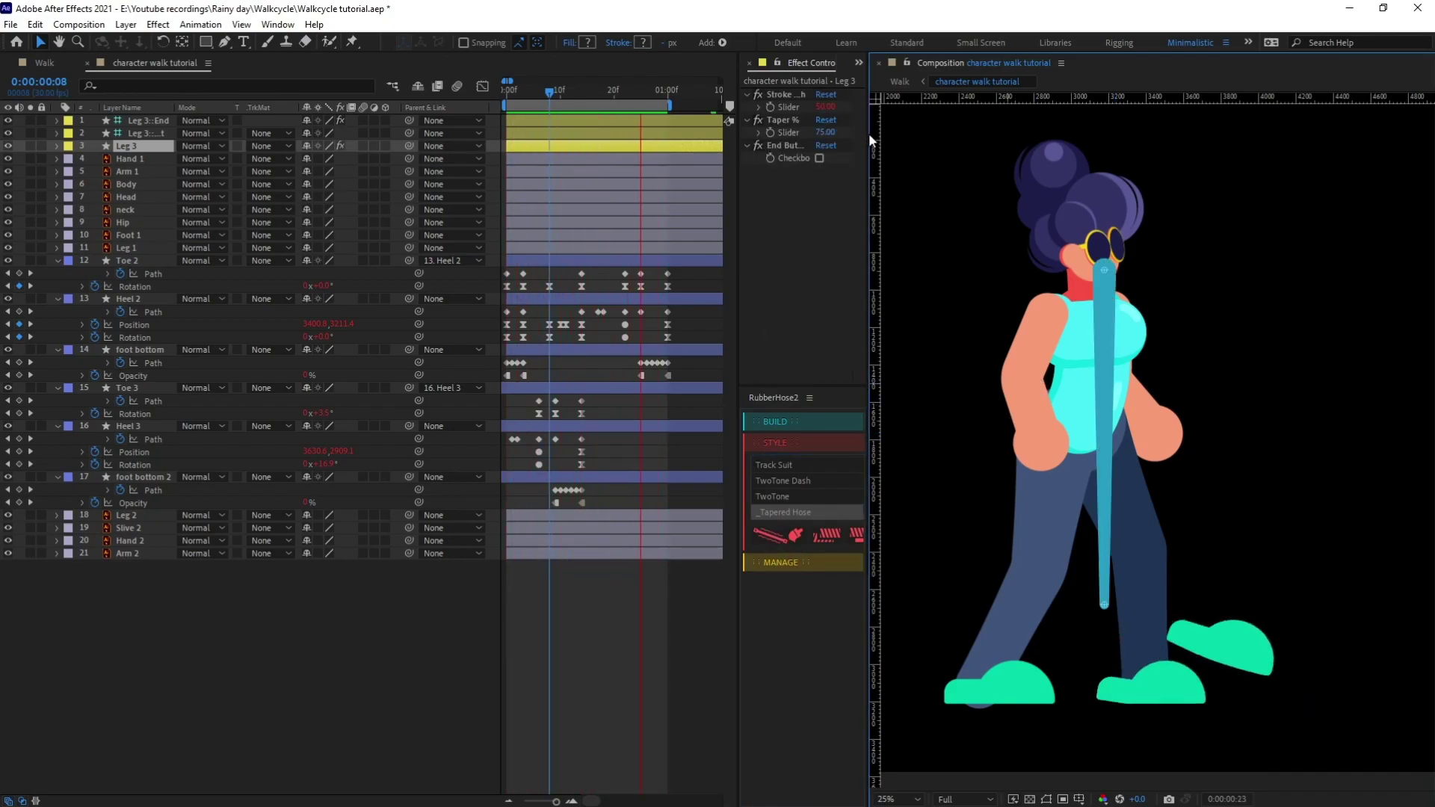
mouse_move(868, 133)
mouse_down()
mouse_move(903, 132)
mouse_move(863, 106)
mouse_move(892, 105)
mouse_move(849, 132)
mouse_move(870, 132)
mouse_up()
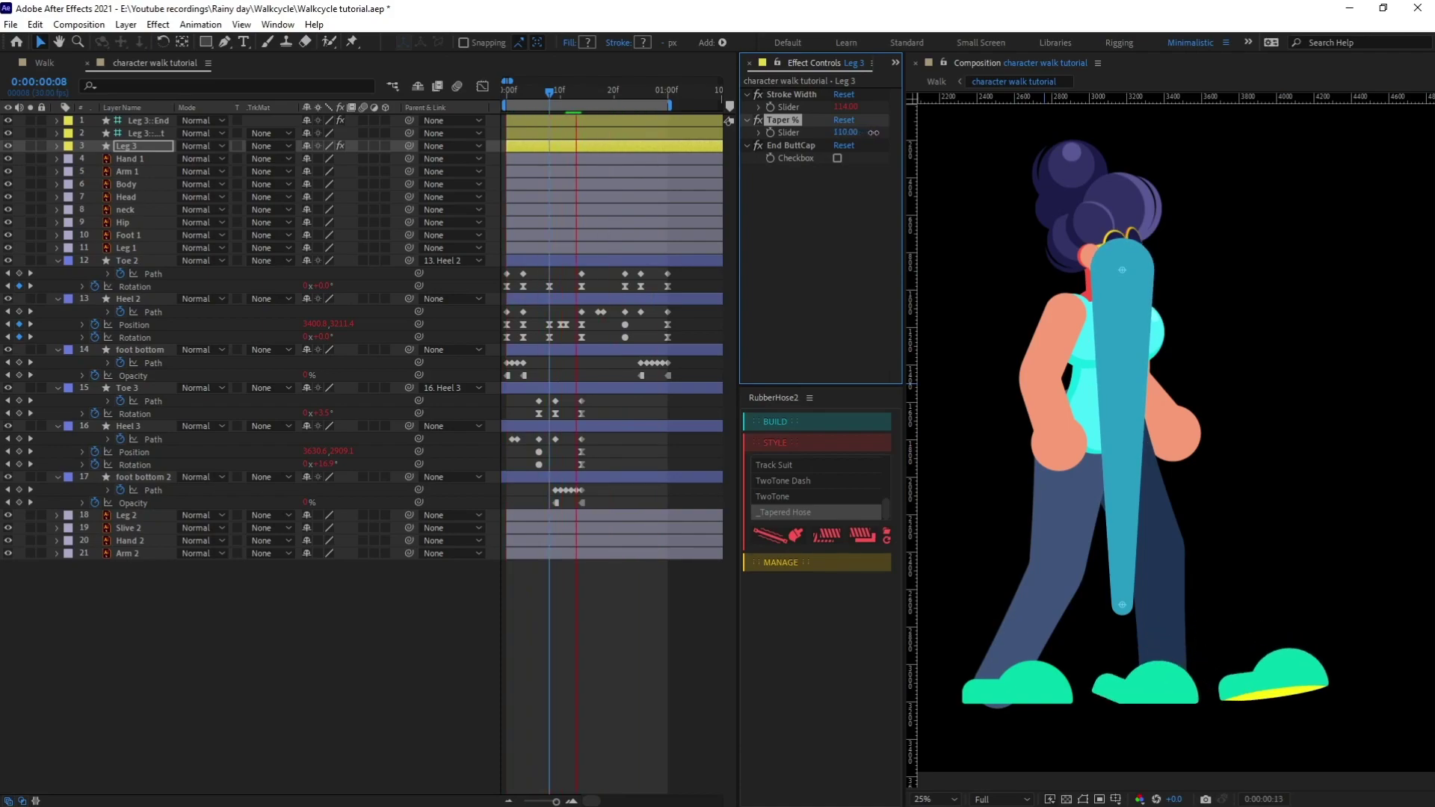
Move the three Leg 3 hose layers directly above Leg 1 and solo them together with Leg 1
click(142, 148)
shift+click(151, 122)
drag(153, 144, 177, 240)
shift+click(149, 249)
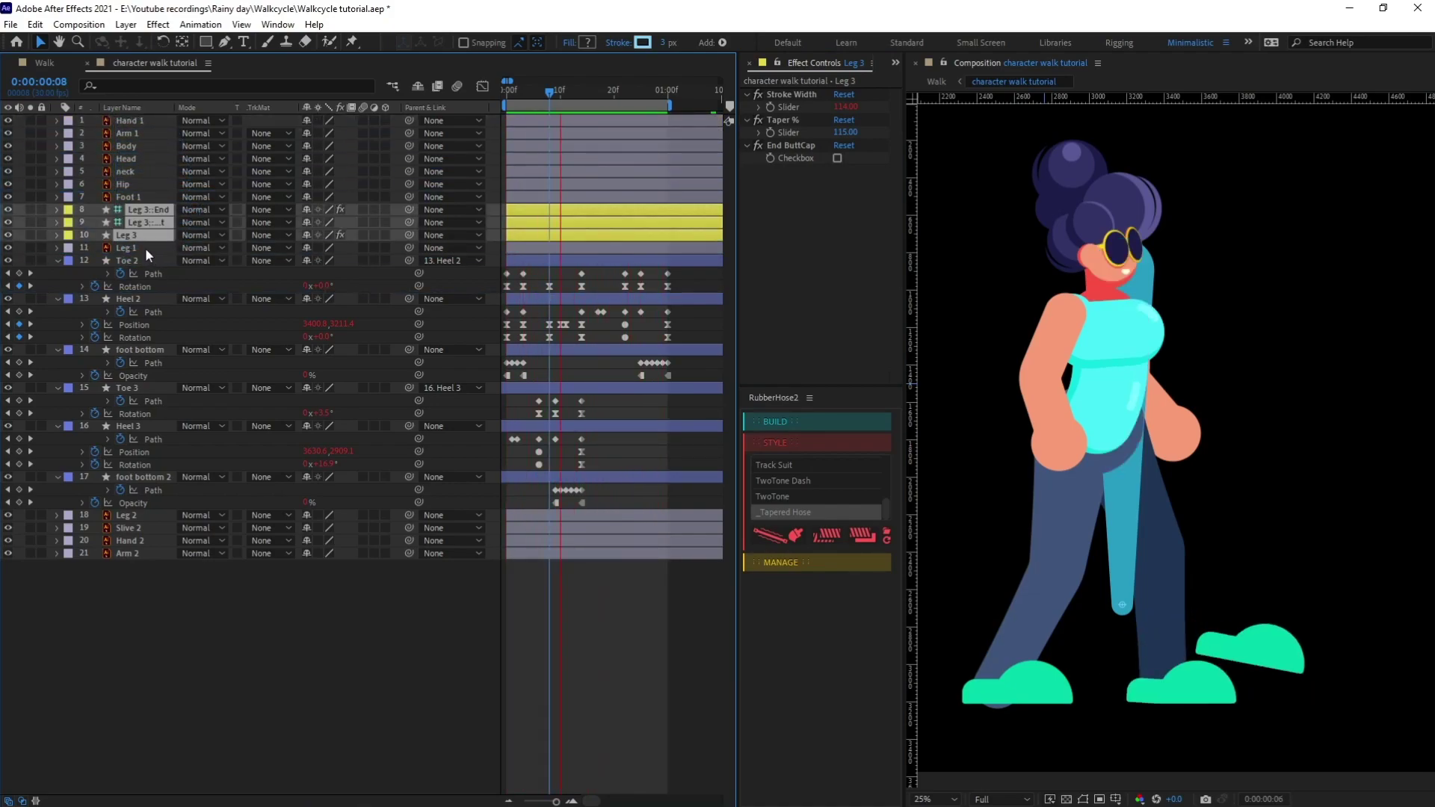
click(30, 247)
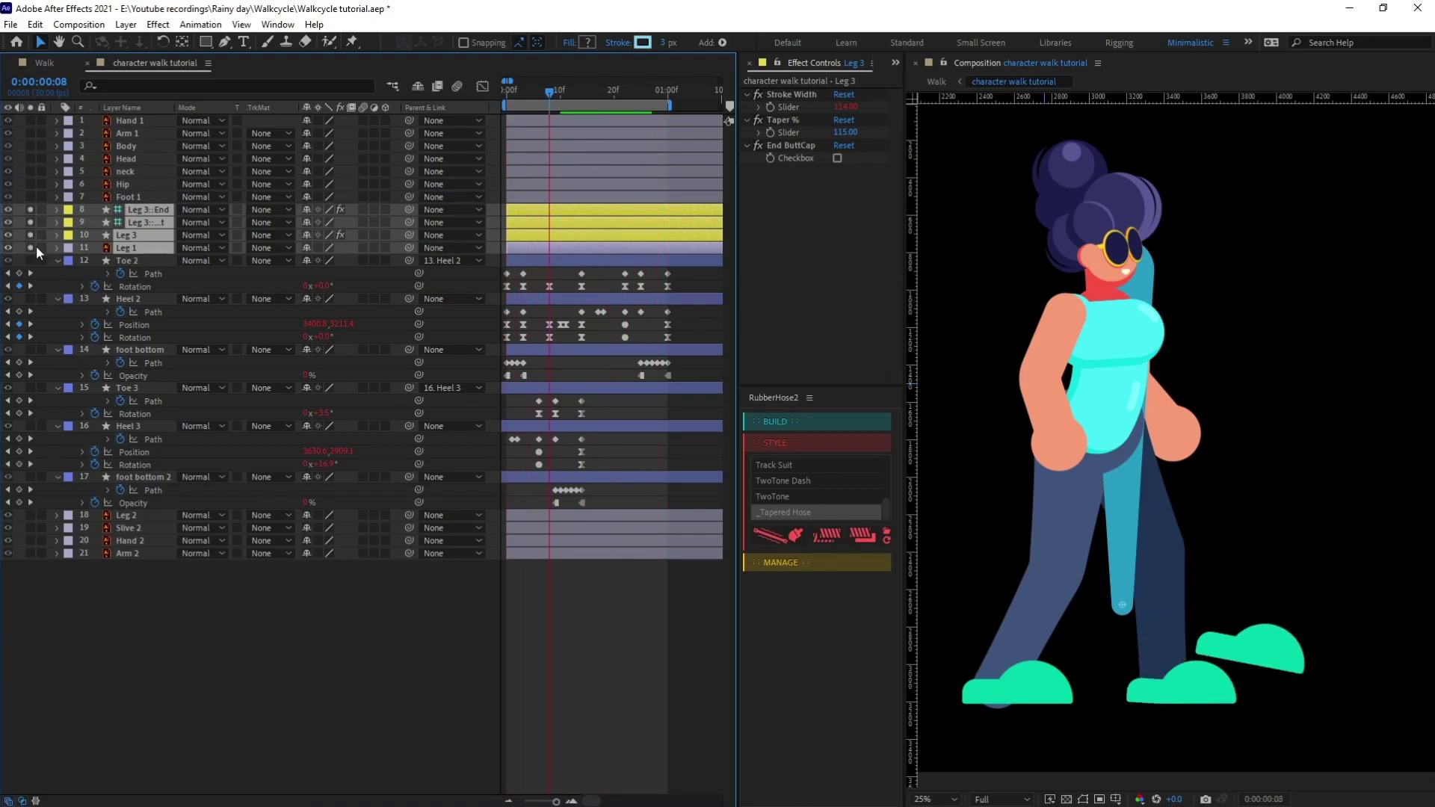
click(399, 656)
Place Leg 3's start controller at the top of the Leg 1 artwork and its end controller at the ankle
click(149, 237)
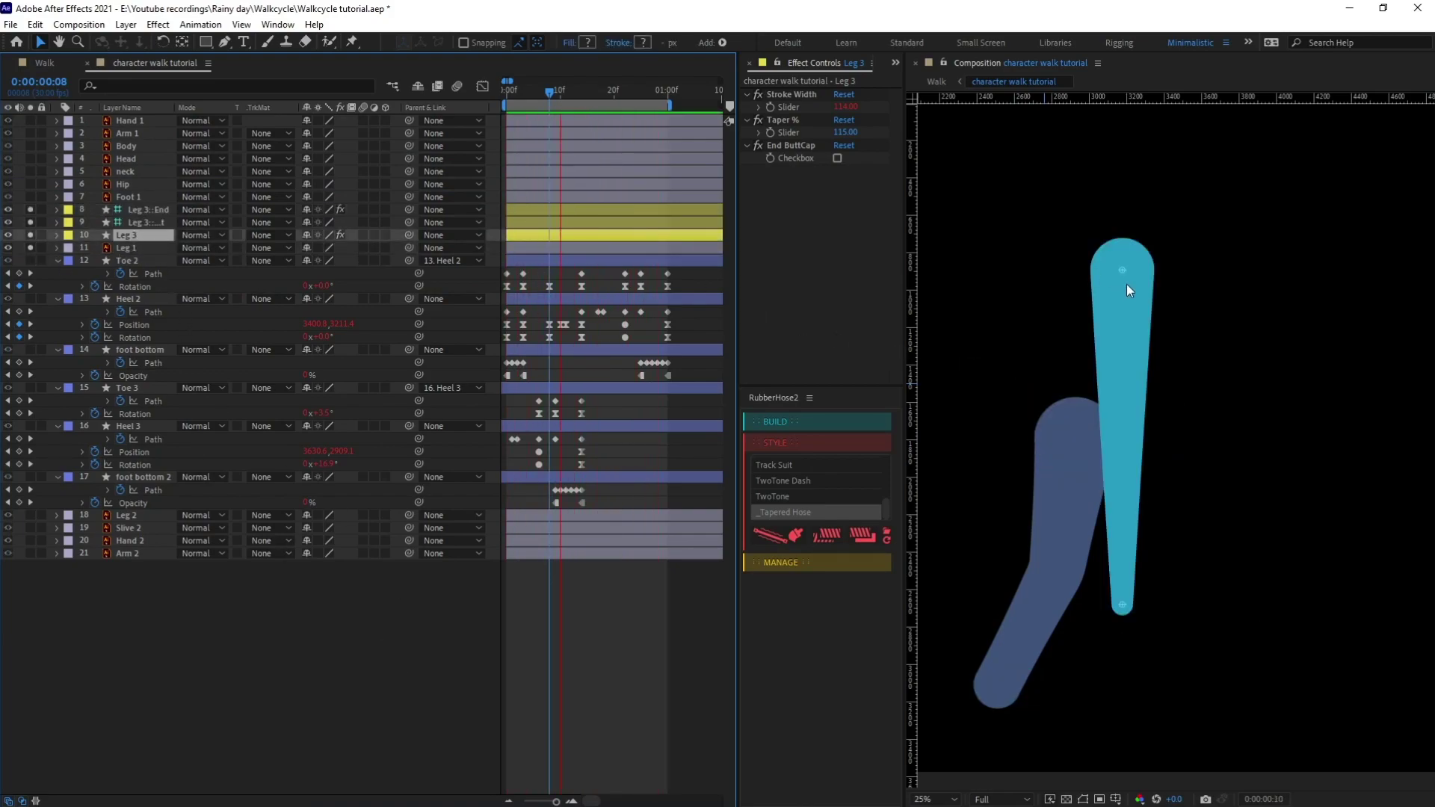
click(171, 222)
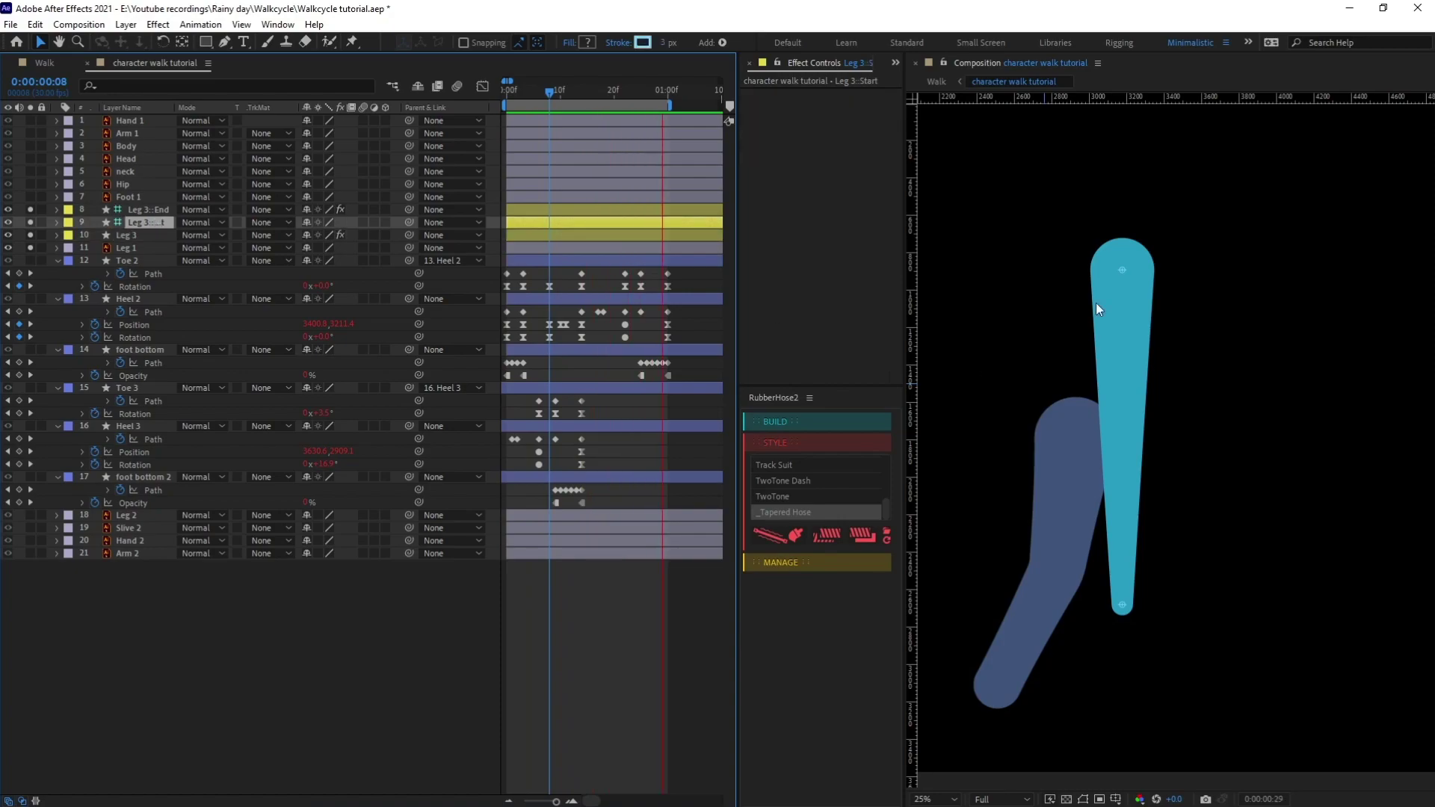
key(ctrl+Up)
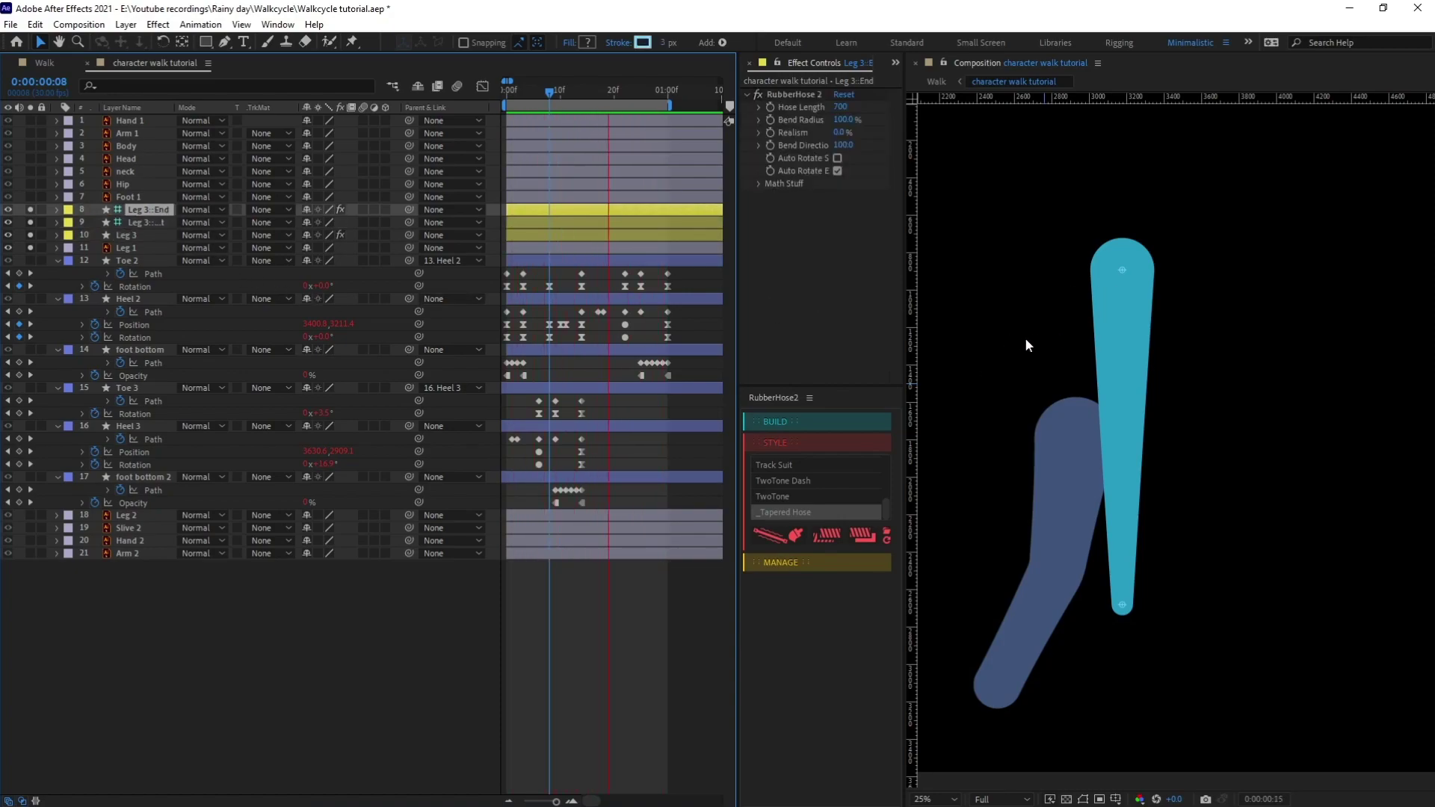
click(148, 221)
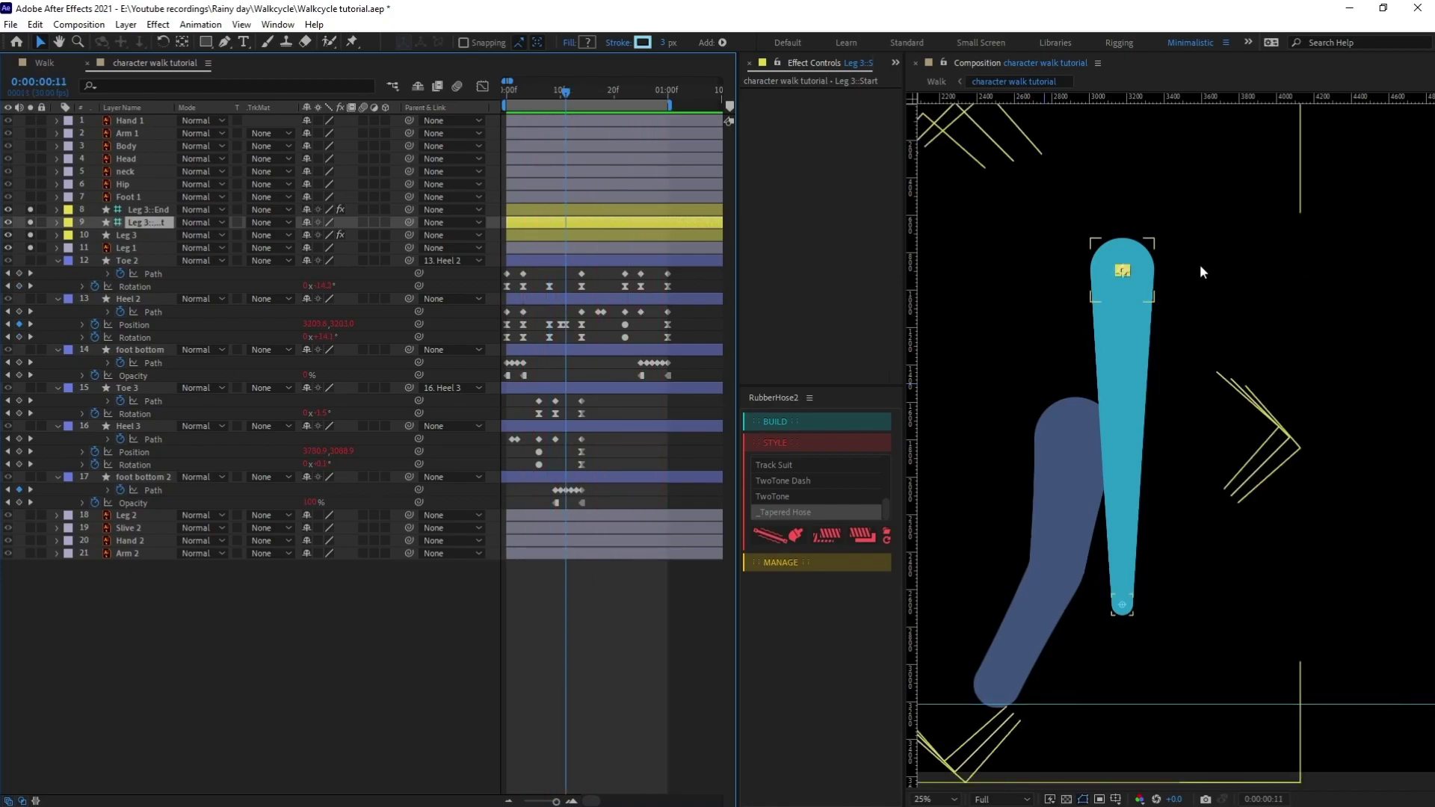
drag(1122, 269, 1080, 431)
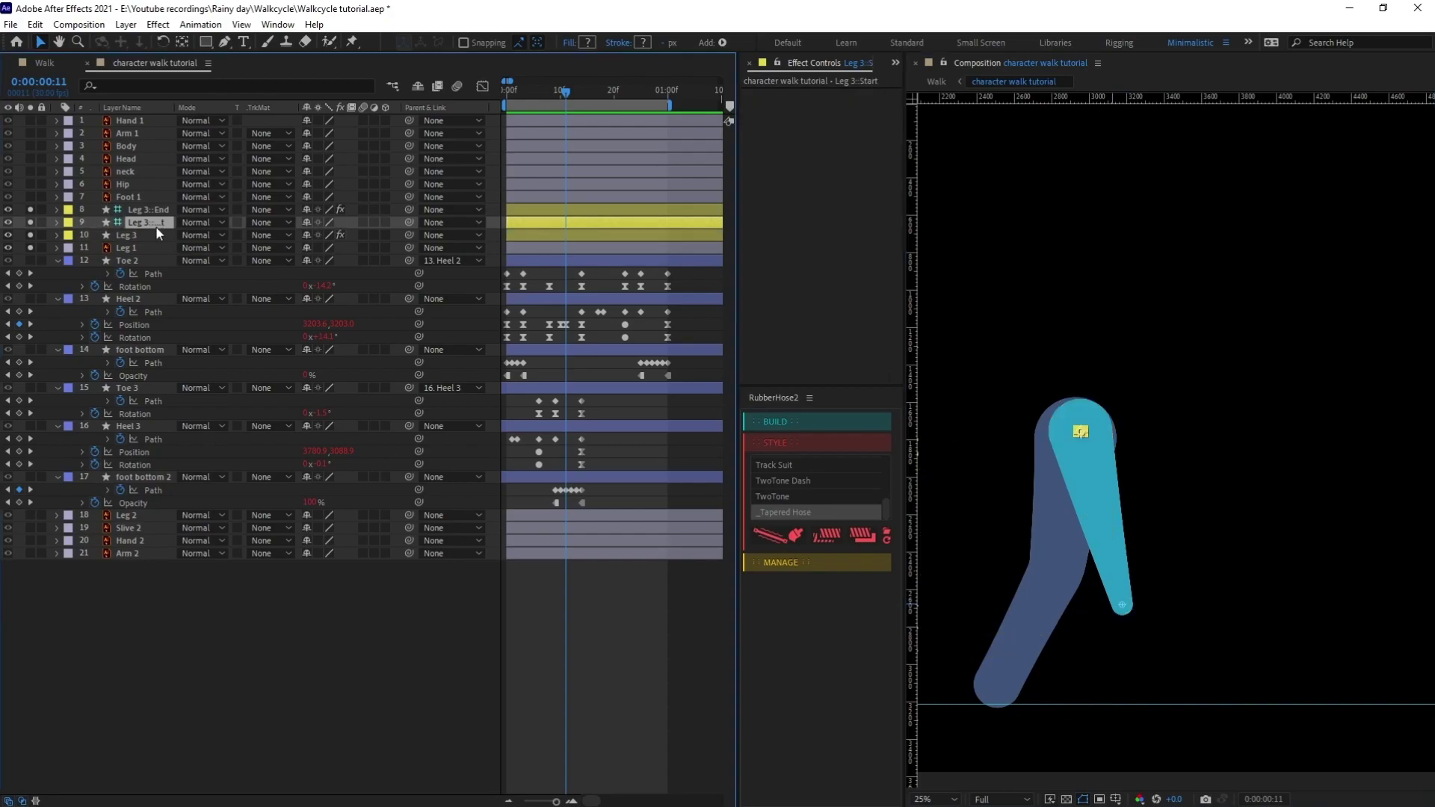
click(1128, 620)
drag(1123, 606, 997, 686)
Fit the hose to Leg 1's bend with a Bend Radius of 40% and Hose Length about 1620, realigning the start controller
drag(840, 107, 910, 107)
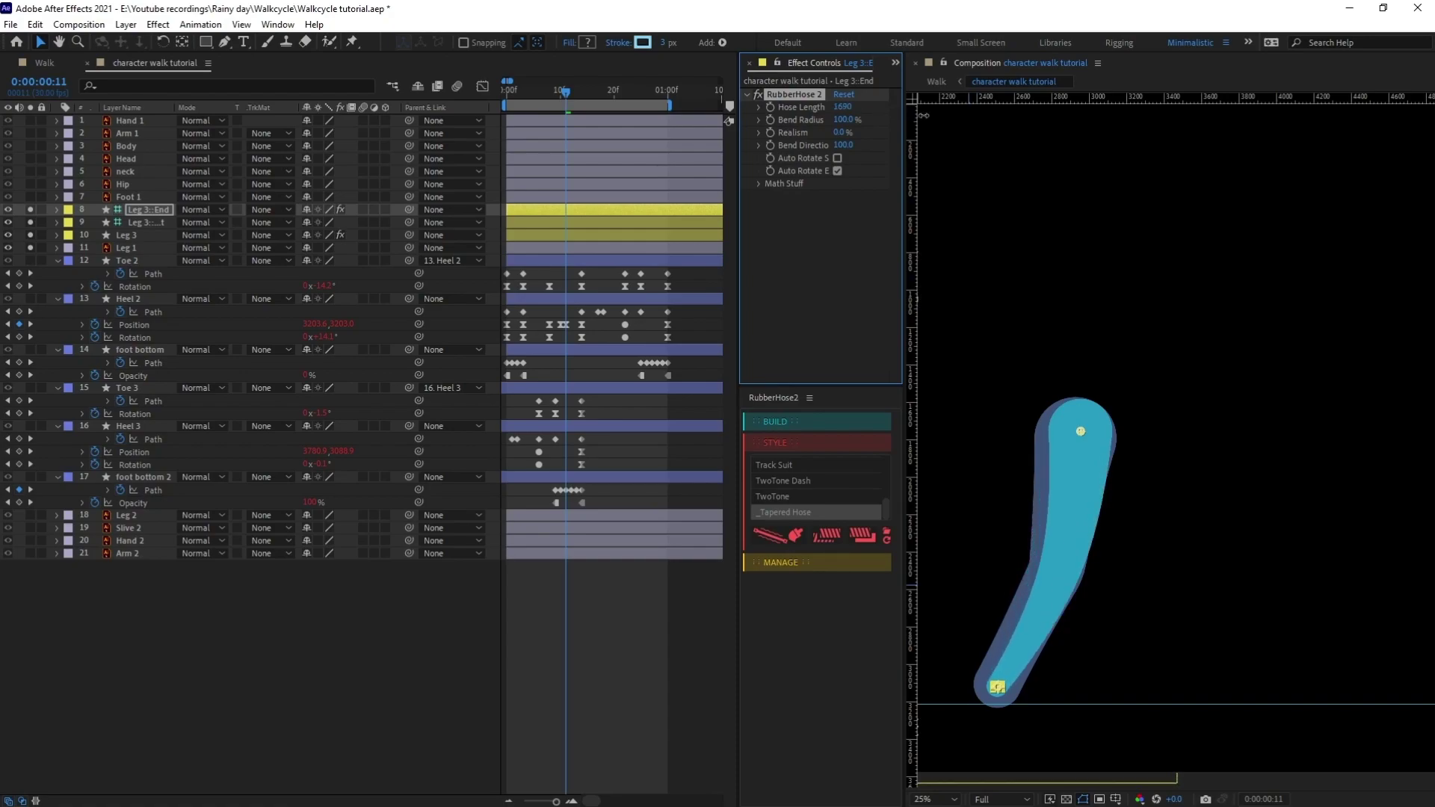
click(844, 119)
text(40)
key(Return)
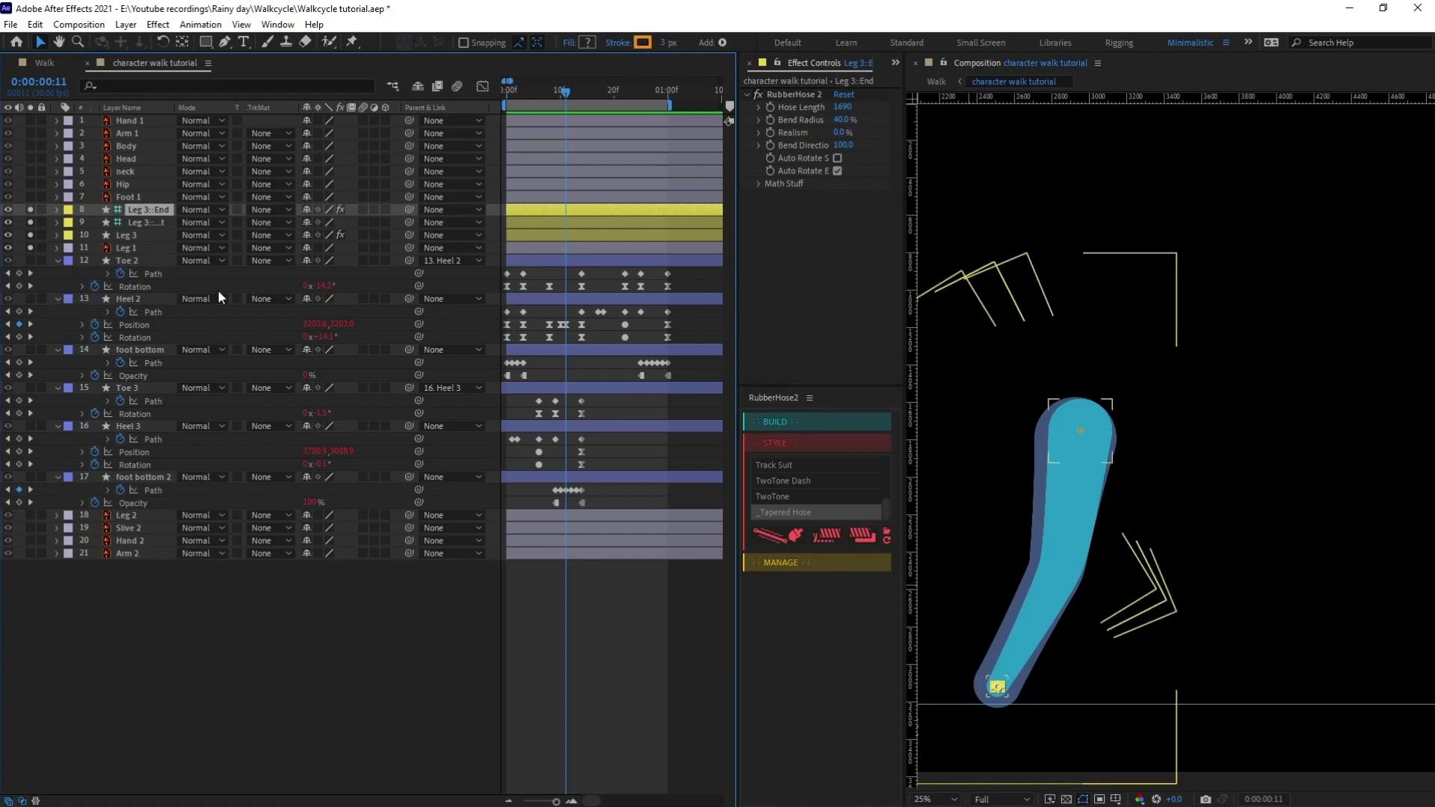
click(1080, 432)
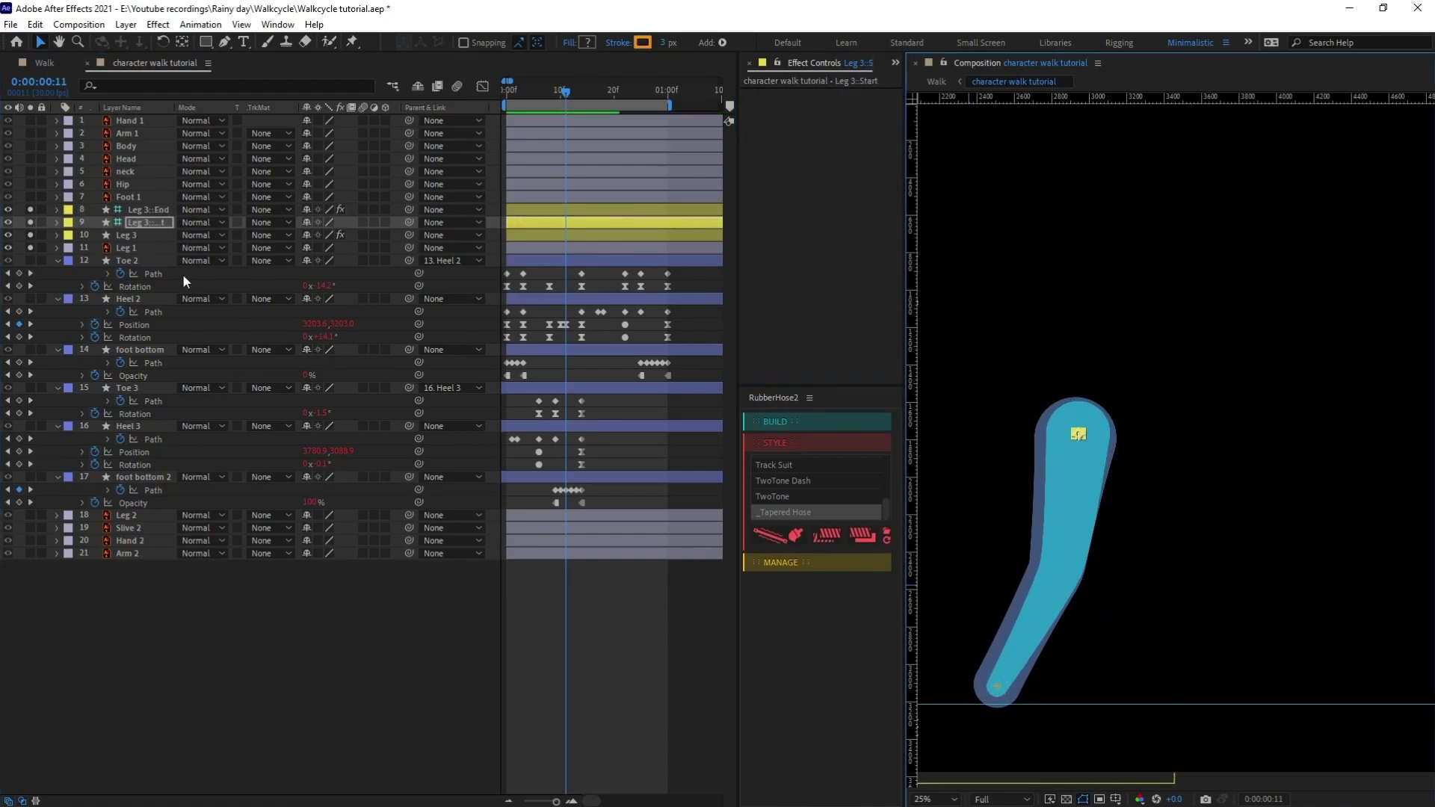
click(146, 209)
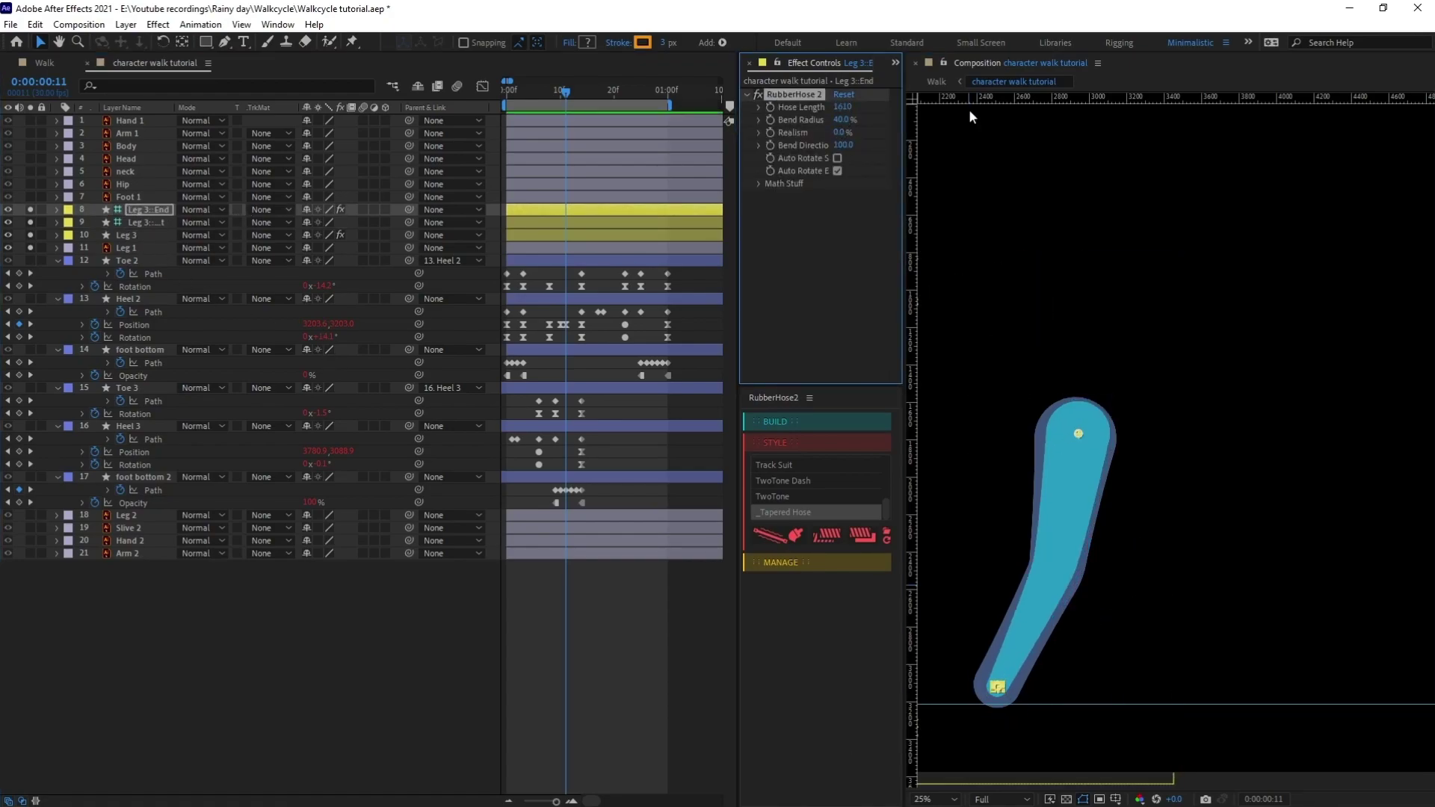
Try a larger Stroke Width and a Taper % of 310 on Leg 3
click(126, 235)
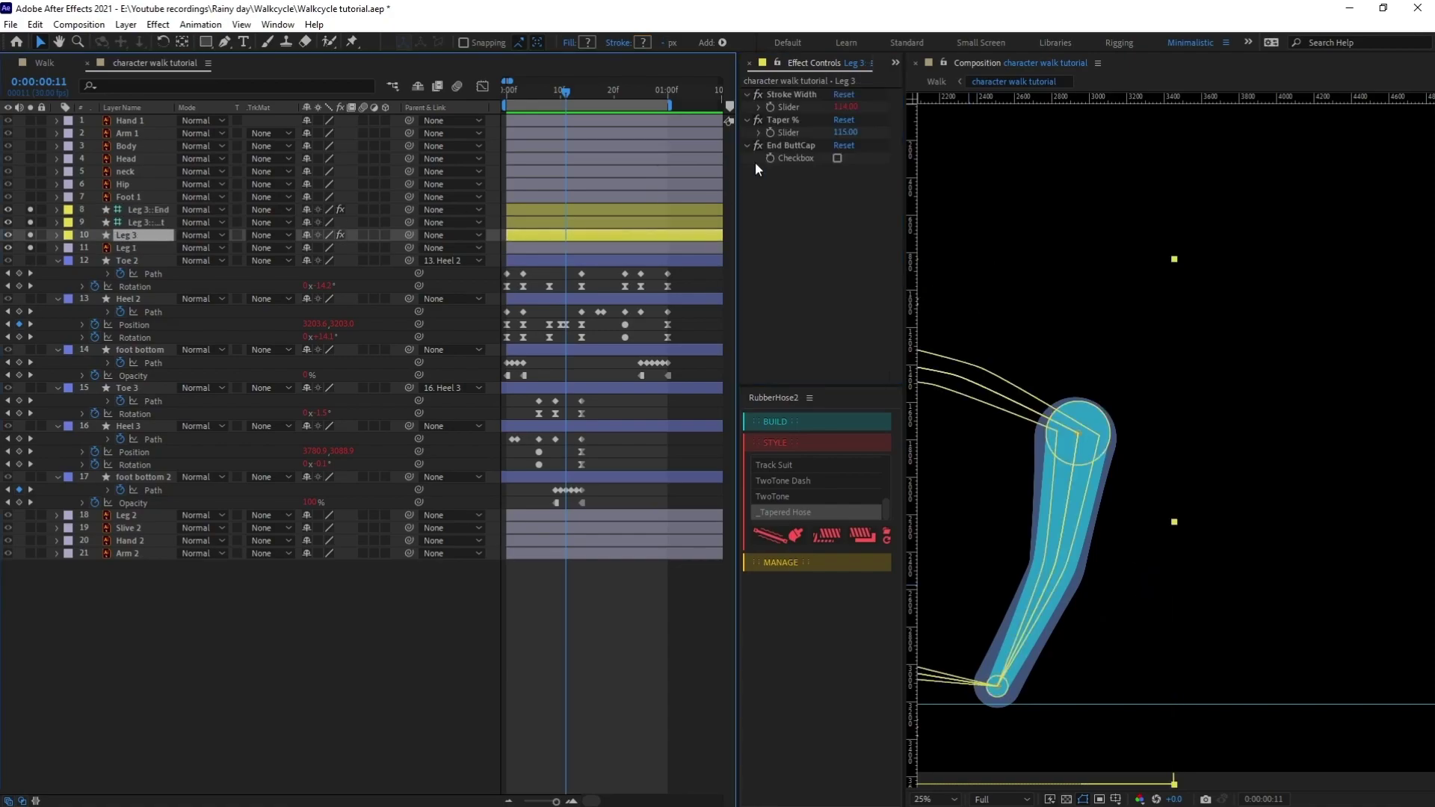
mouse_move(859, 106)
mouse_down()
mouse_move(871, 107)
mouse_move(855, 133)
mouse_move(837, 106)
mouse_move(873, 132)
mouse_up()
click(844, 119)
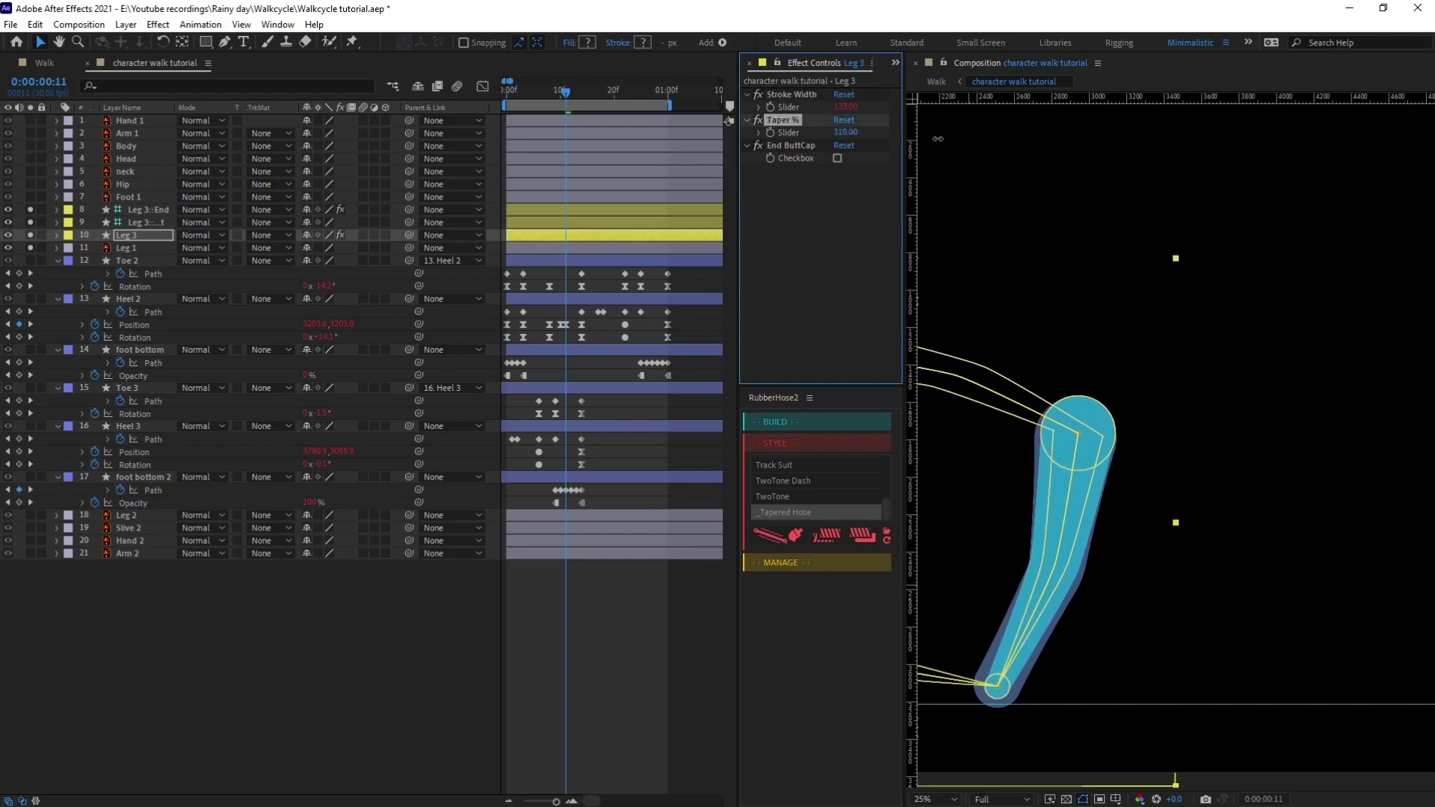
key(ctrl+z)
key(ctrl+z)
key(ctrl+z)
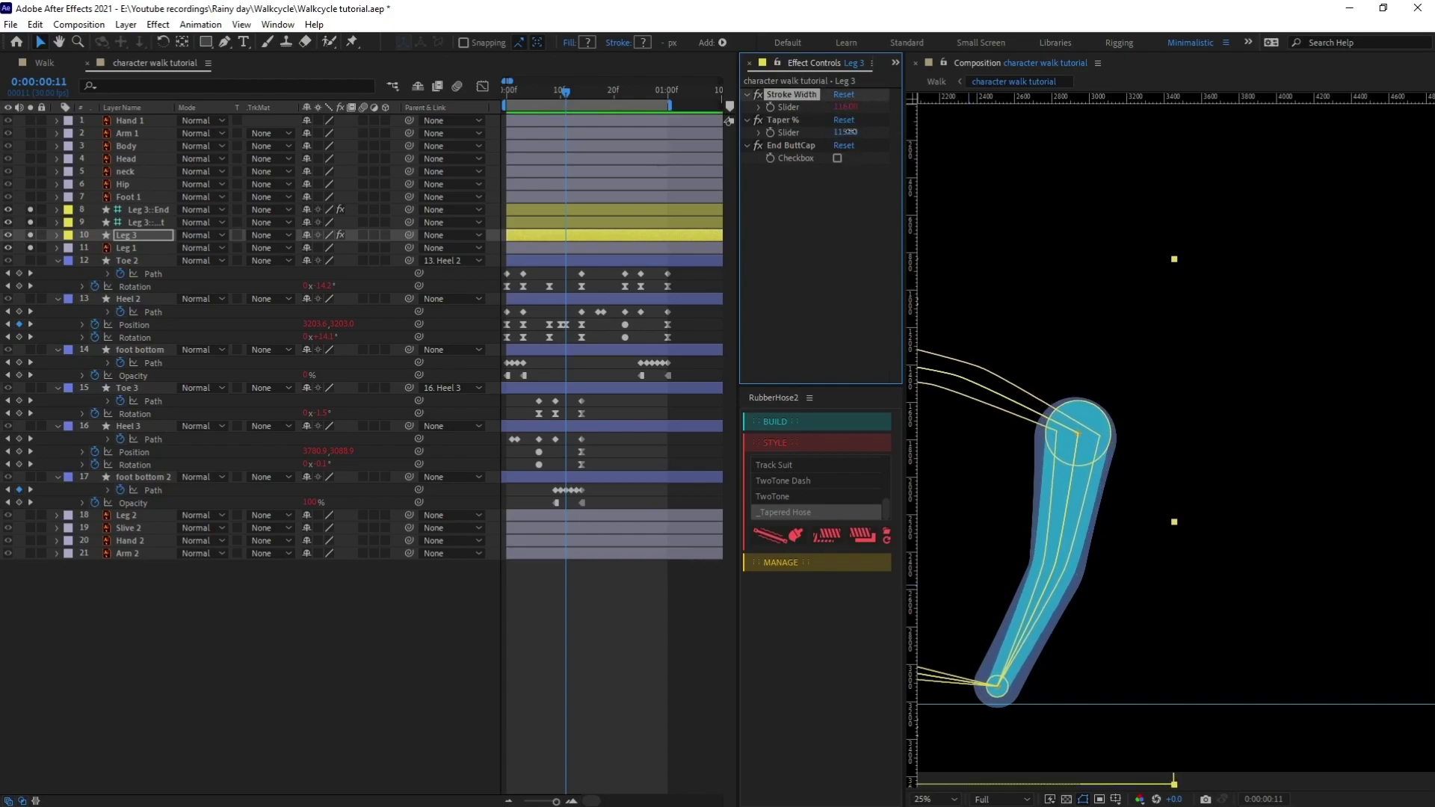
Set Leg 3's Taper % to 725 and widen its Stroke Width to about 150 to match the Leg 1 artwork
drag(849, 130, 891, 134)
click(667, 241)
scroll(989, 697, up, 2)
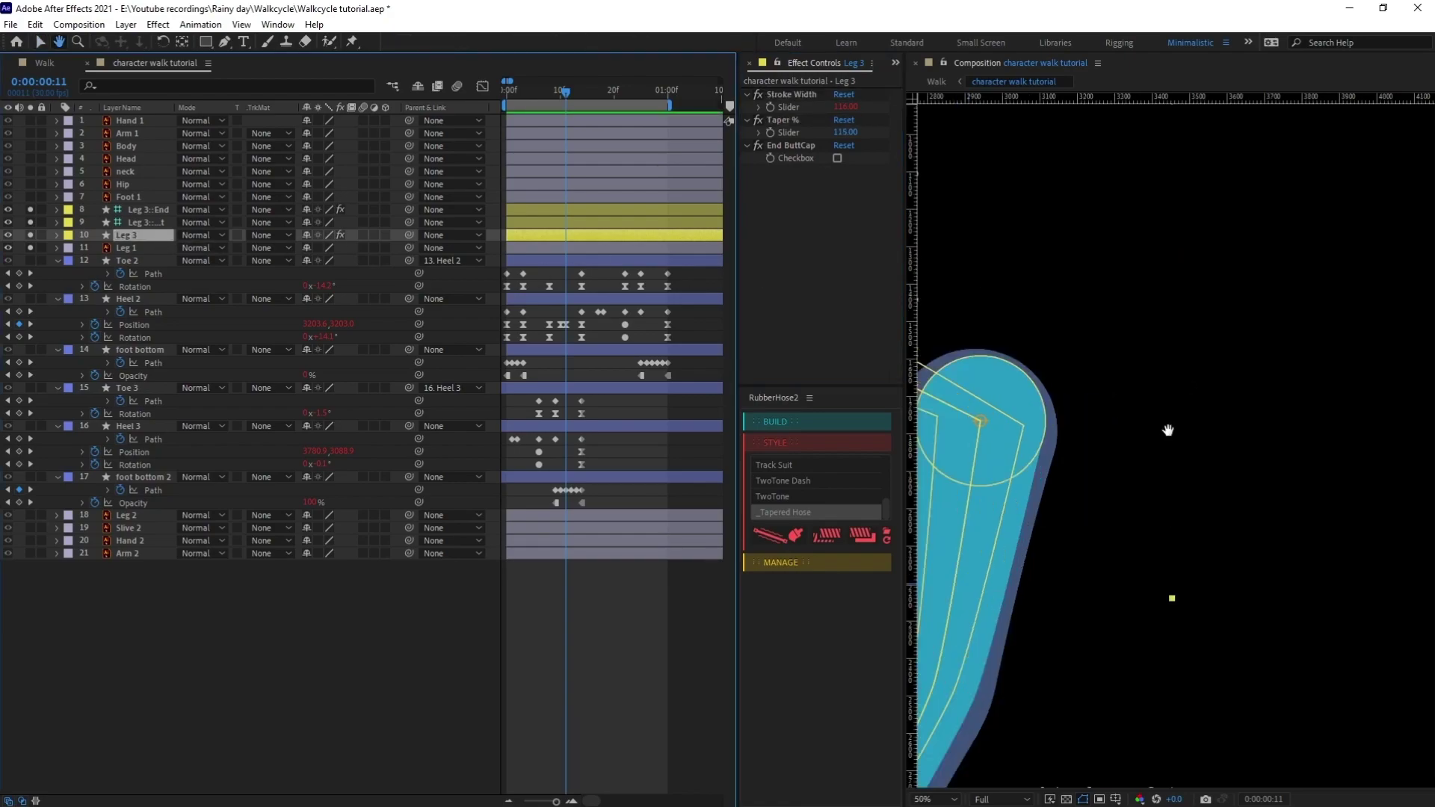
click(846, 133)
text(725)
key(Return)
mouse_move(870, 108)
mouse_down()
mouse_move(882, 107)
mouse_move(840, 117)
mouse_up()
click(160, 238)
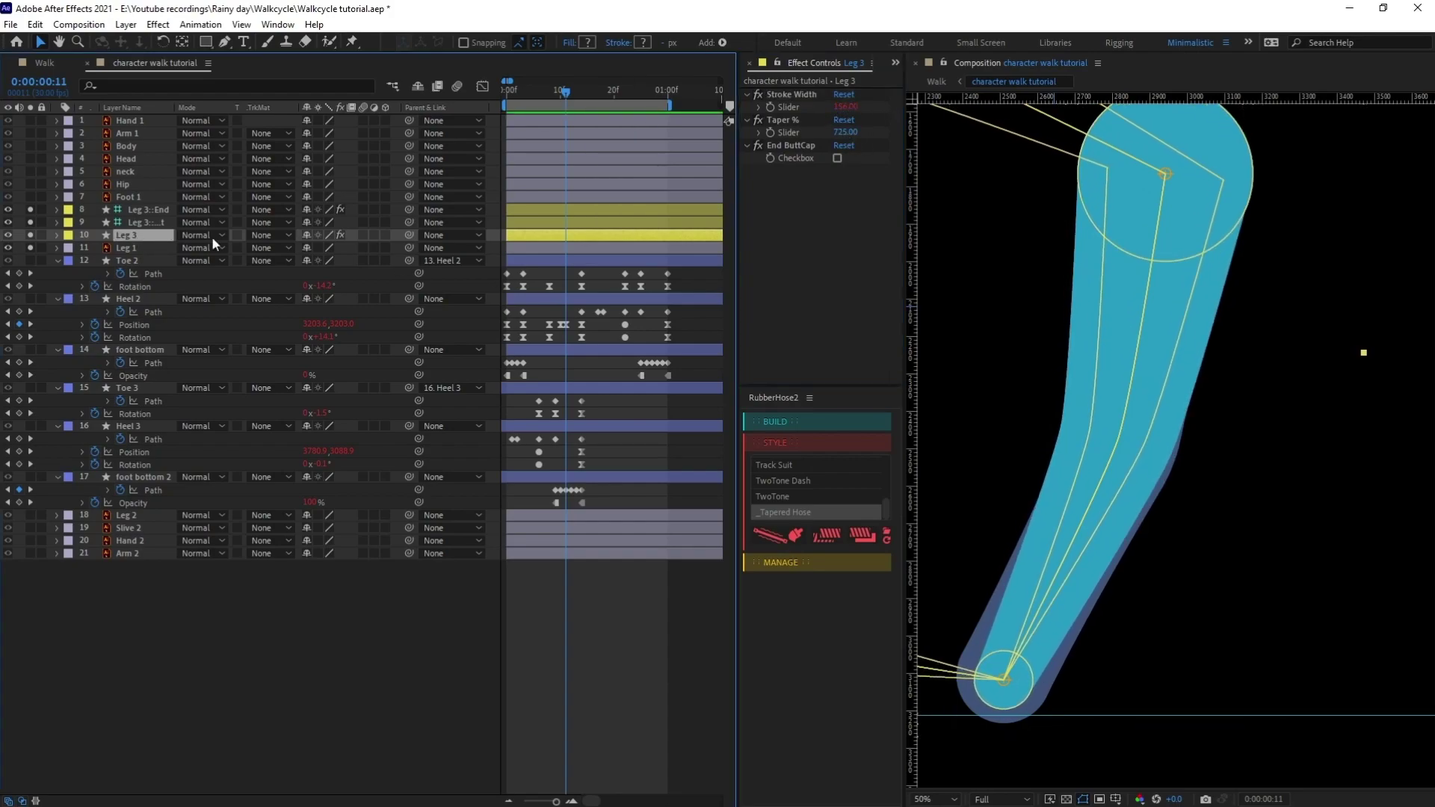
Fill Leg 3 with the dark blue 3F547A sampled from the original Leg 1 artwork
click(587, 43)
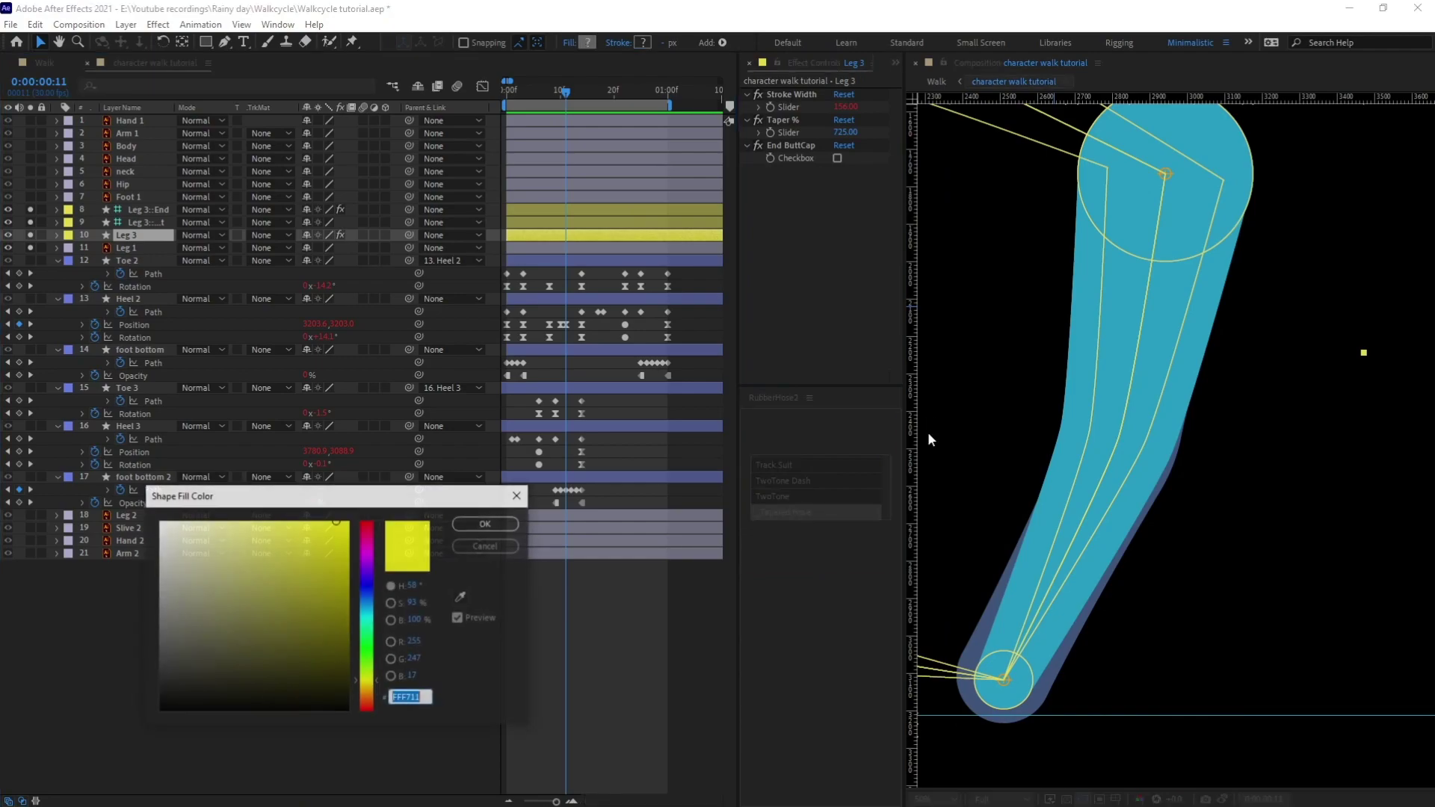
click(461, 596)
click(991, 614)
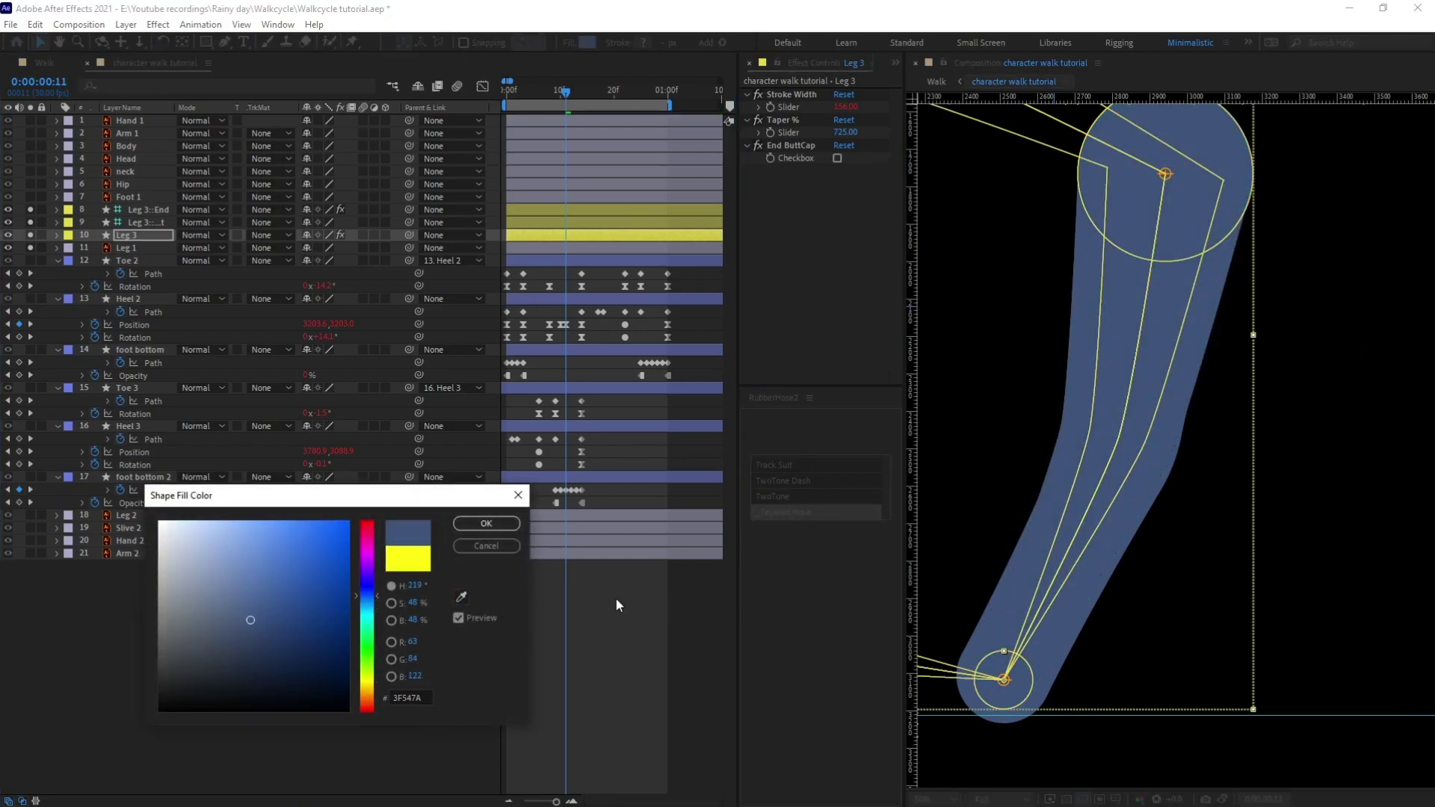
click(486, 523)
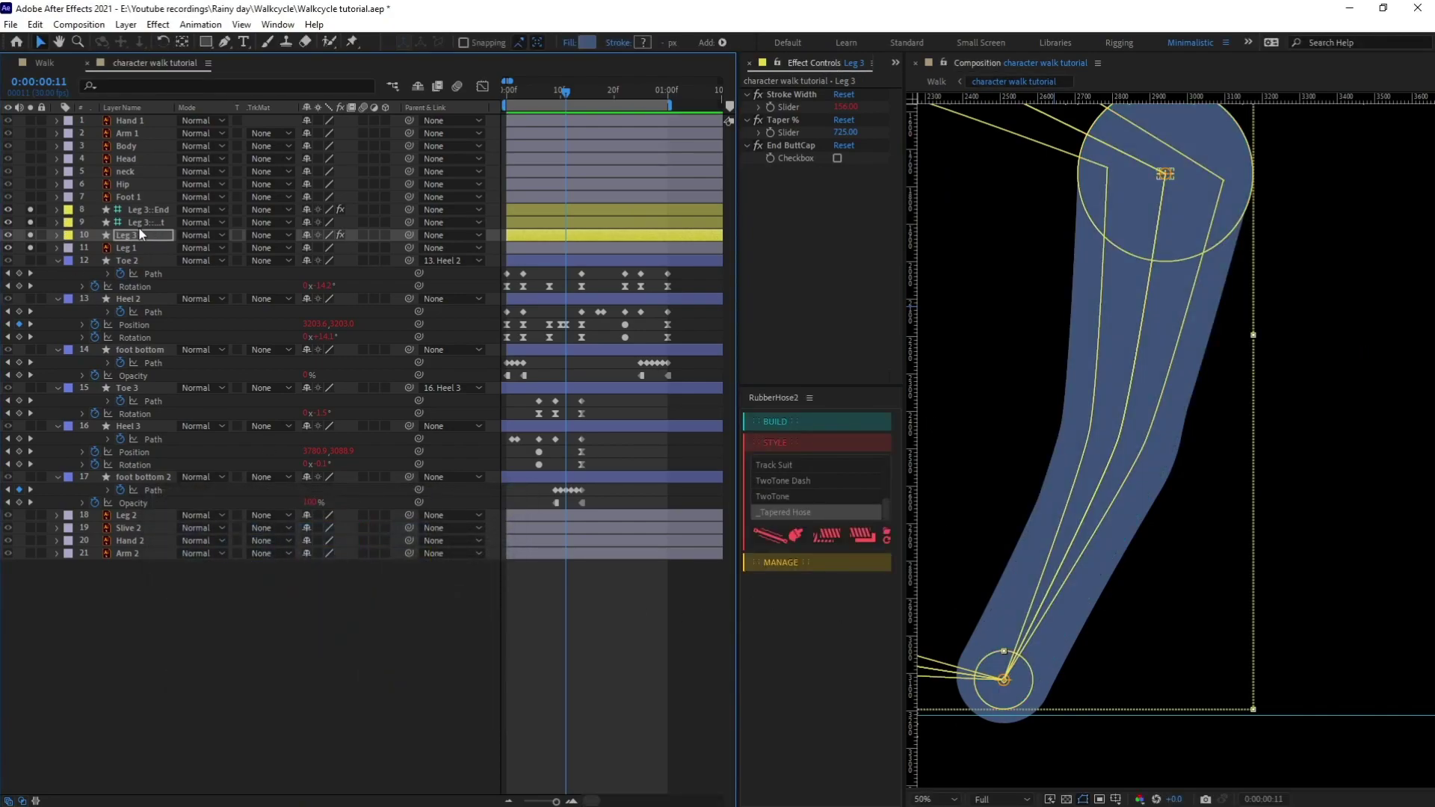
Turn off solo for the Leg 1 and Leg 3 layers and hide the original Leg 1 artwork
click(123, 248)
drag(30, 248, 30, 209)
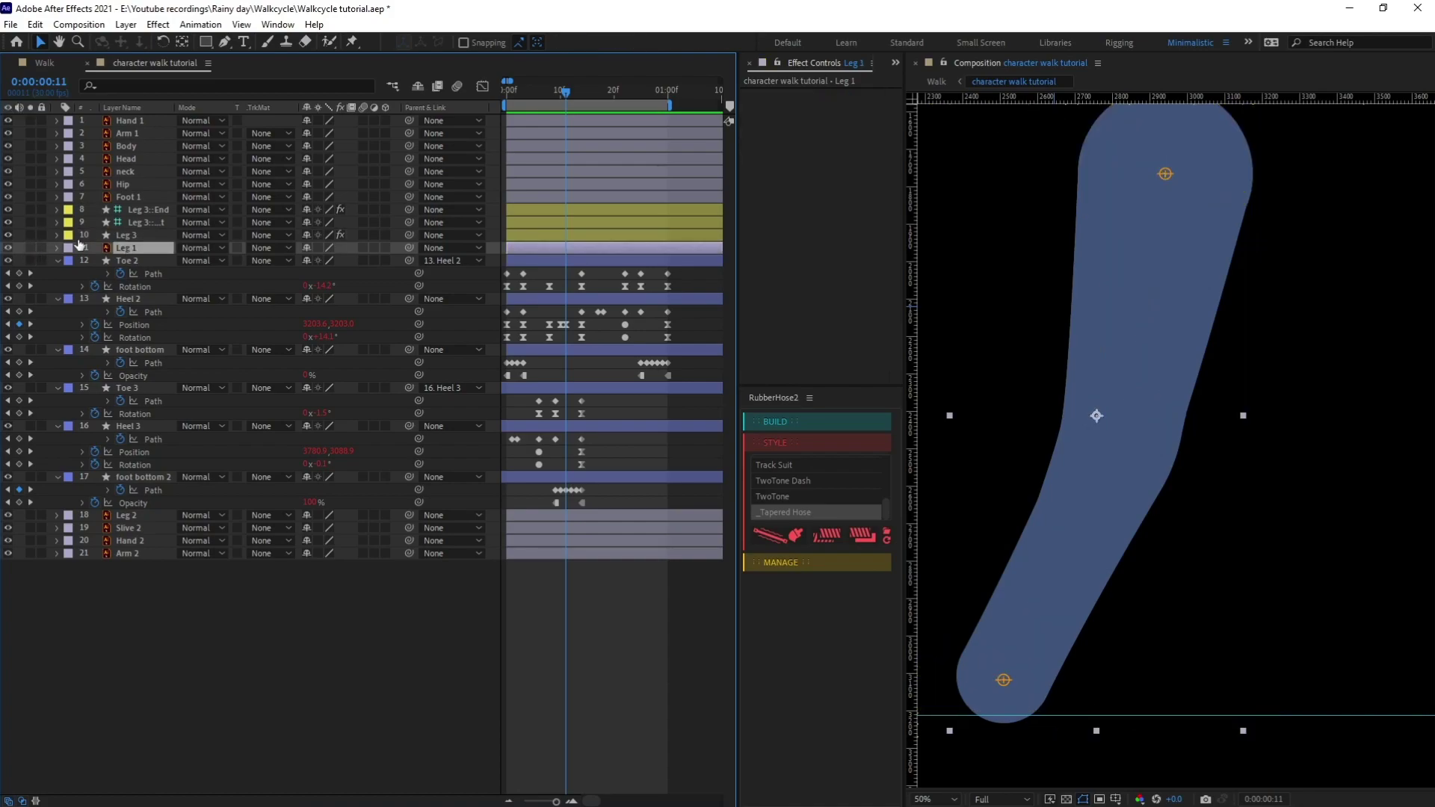
scroll(1234, 329, down, 2)
click(138, 236)
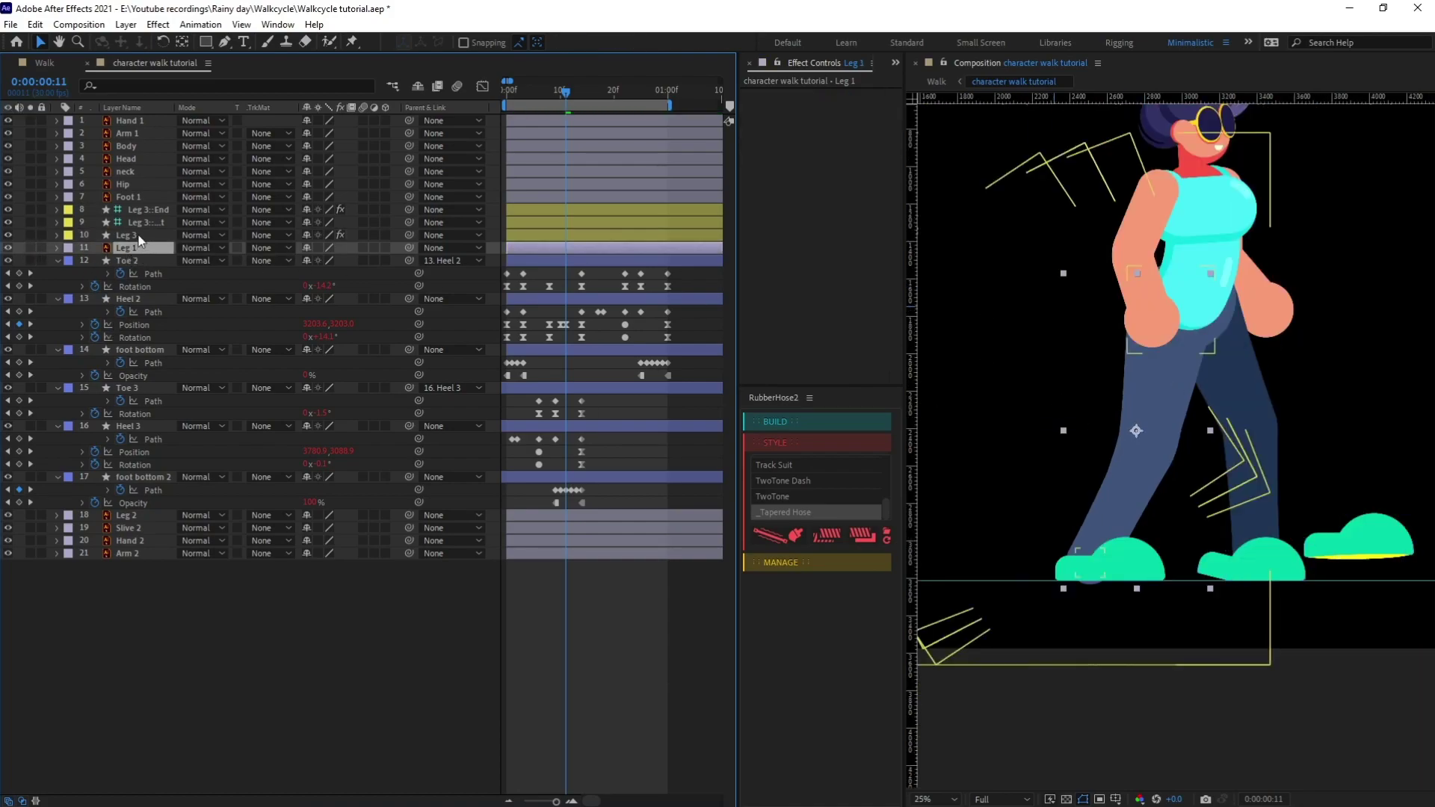
key(ctrl+Down)
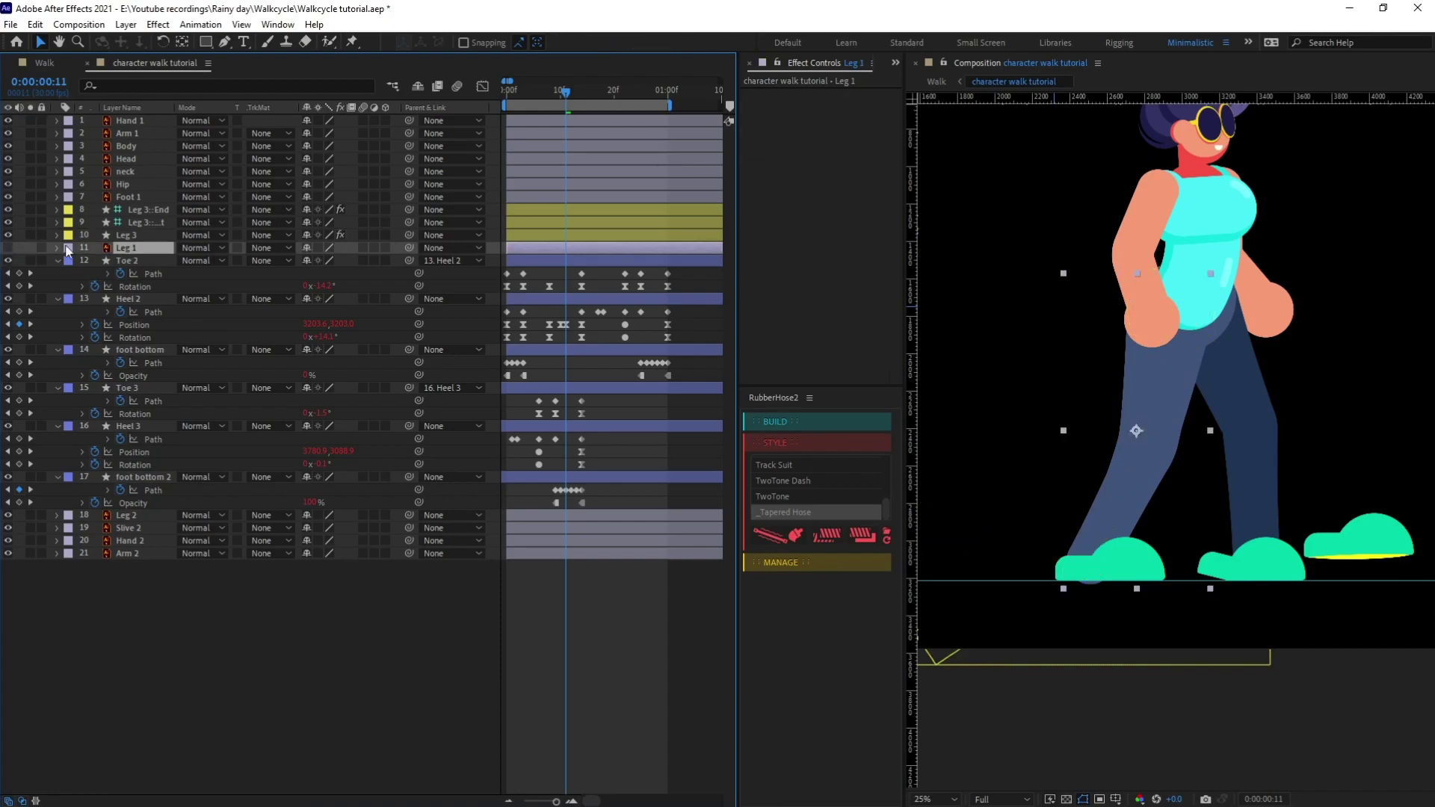
key(ctrl+Up)
key(ctrl+Up)
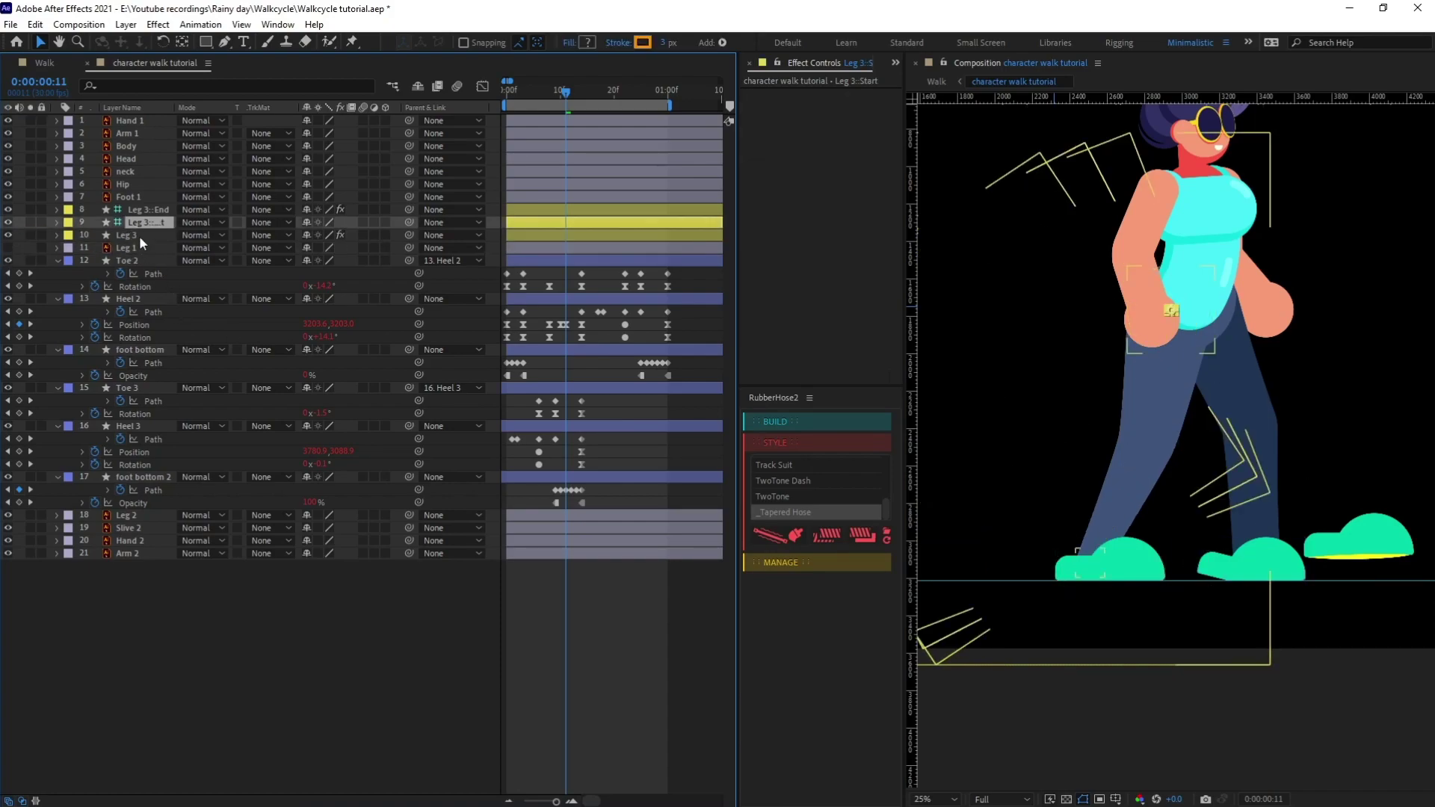
key(ctrl+Down)
Move Leg 3's end controller onto the Heel 2 foot and solo the Toe 2, Heel 2, foot bottom and Leg 3 layers
click(156, 211)
drag(1086, 564, 1235, 554)
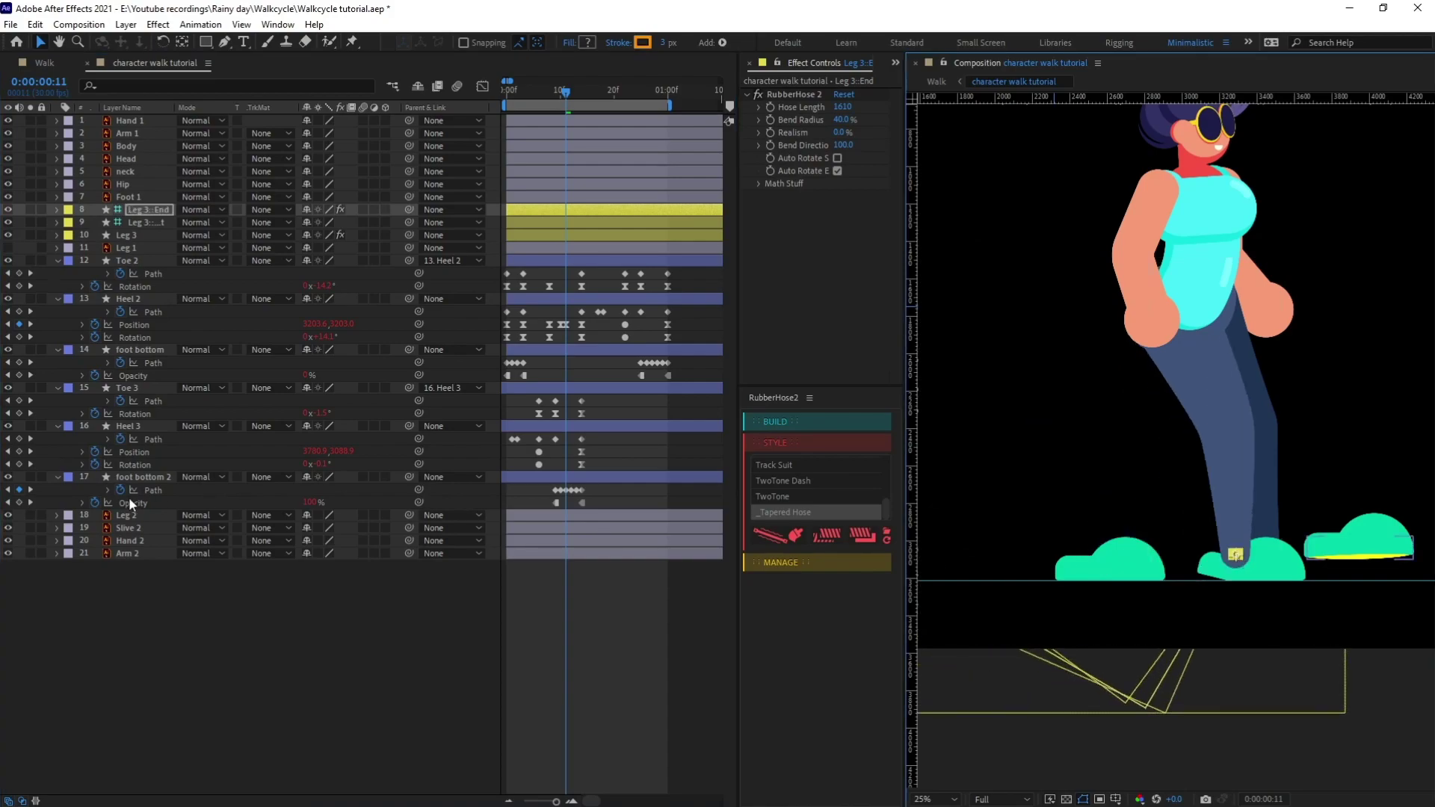
click(136, 262)
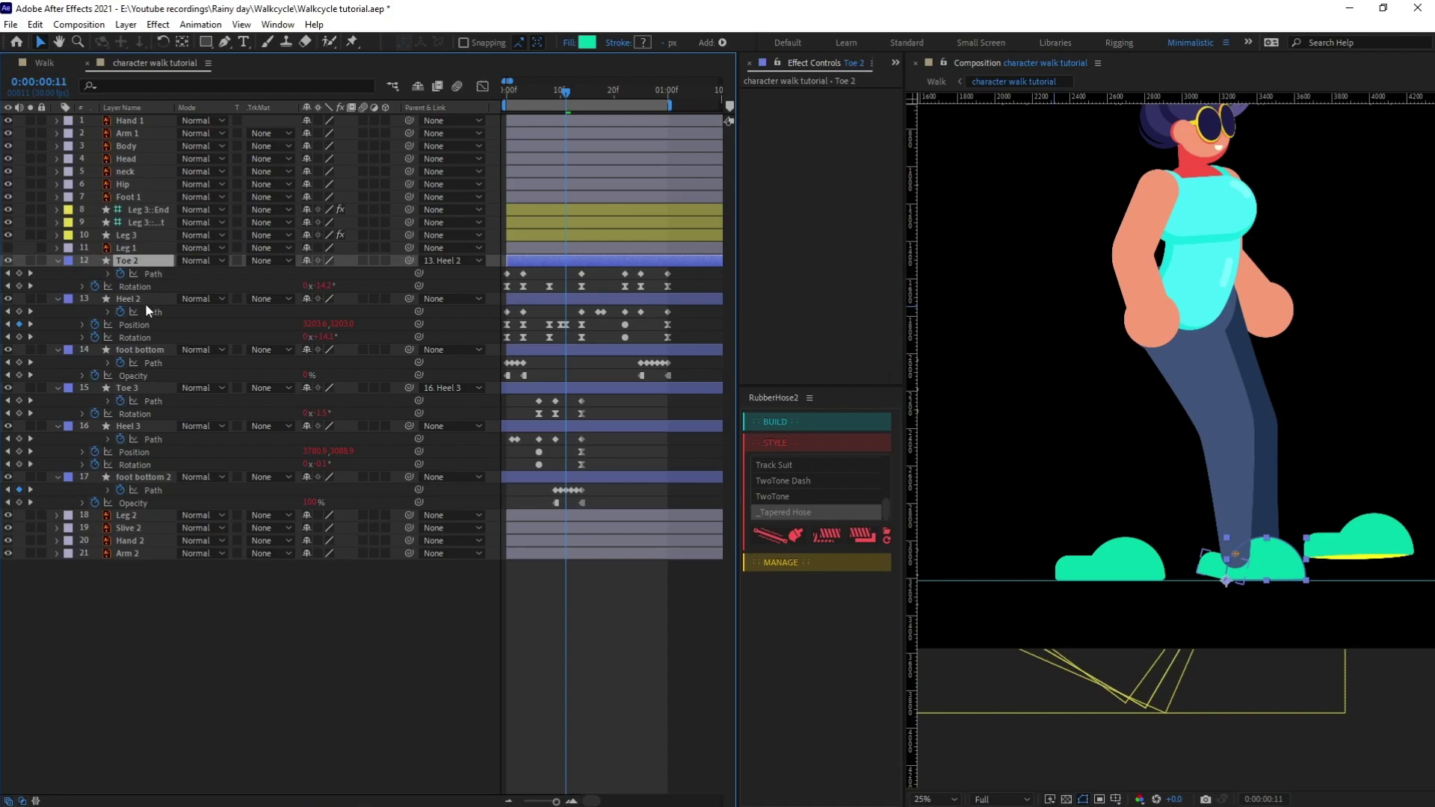
ctrl+click(145, 299)
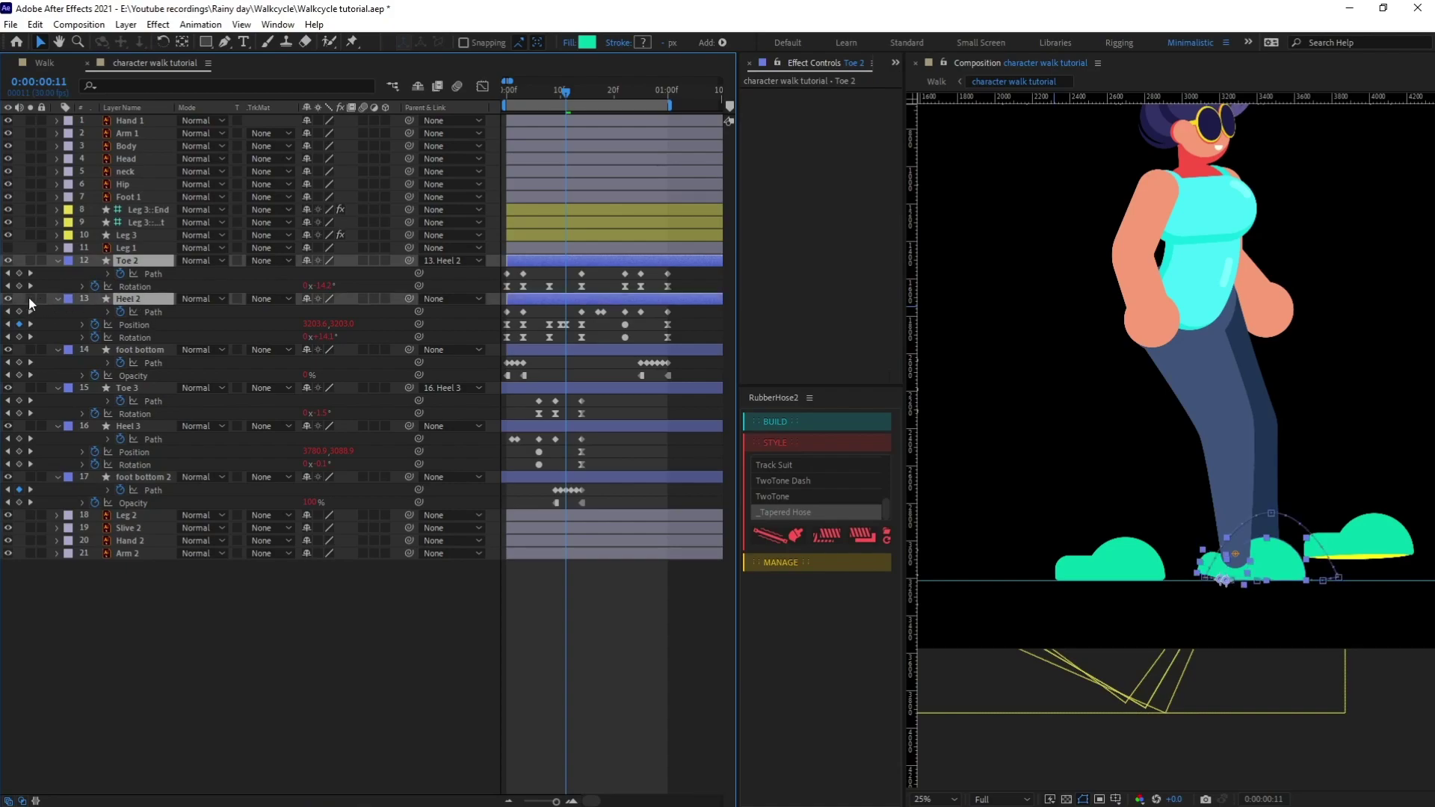
ctrl+click(141, 351)
click(30, 349)
click(142, 235)
shift+click(148, 209)
click(29, 236)
Reposition Leg 3's end controller so the ankle sits over the back of the Heel 2 foot
click(1335, 562)
click(1236, 558)
scroll(1236, 559, up, 2)
double_click(1298, 667)
drag(1307, 670, 1274, 681)
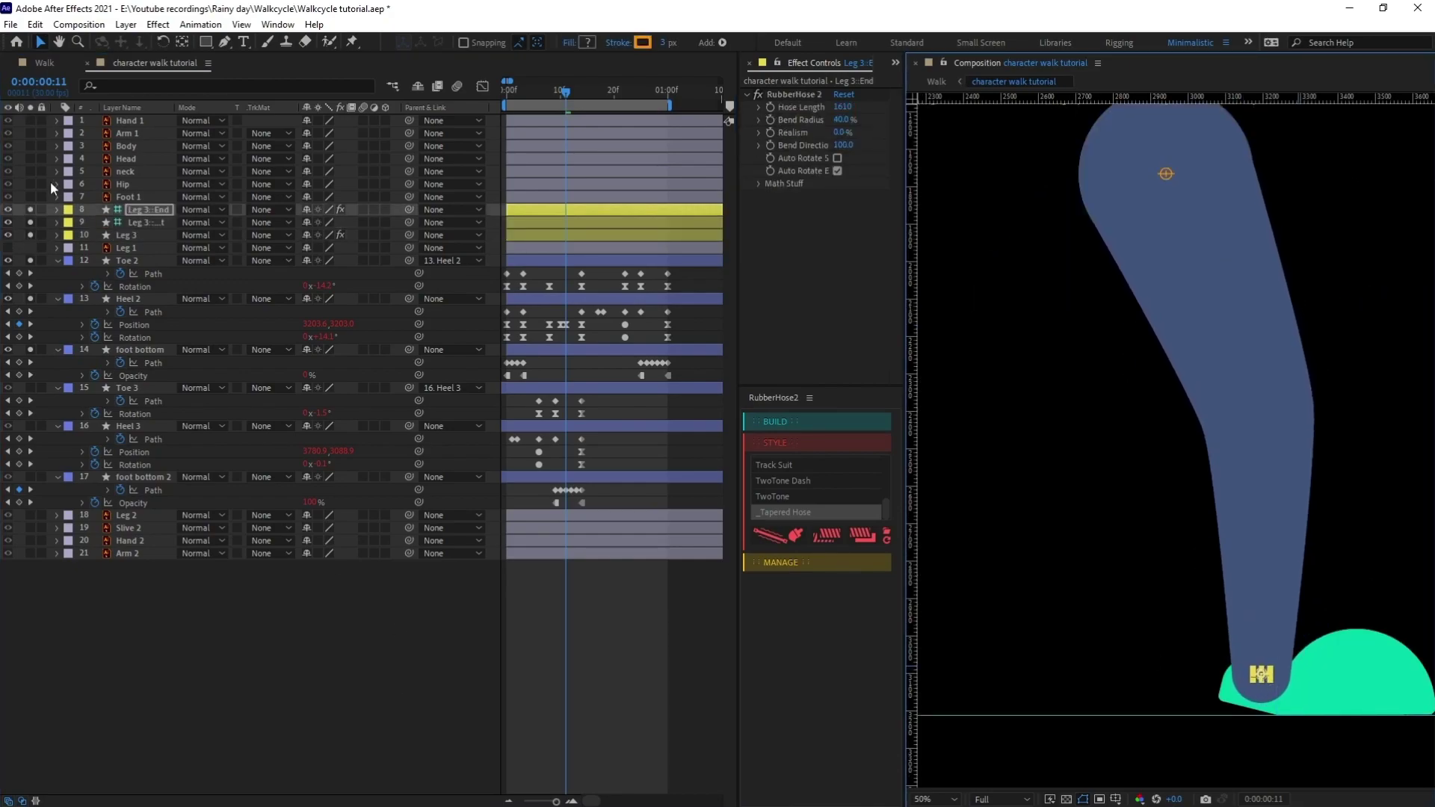
Move the three Leg 3 hose layers directly below foot bottom in the layer stack and bring back all the other layers
shift+click(138, 236)
drag(137, 236, 153, 366)
scroll(1186, 580, down, 1)
scroll(1296, 521, up, 1)
click(127, 222)
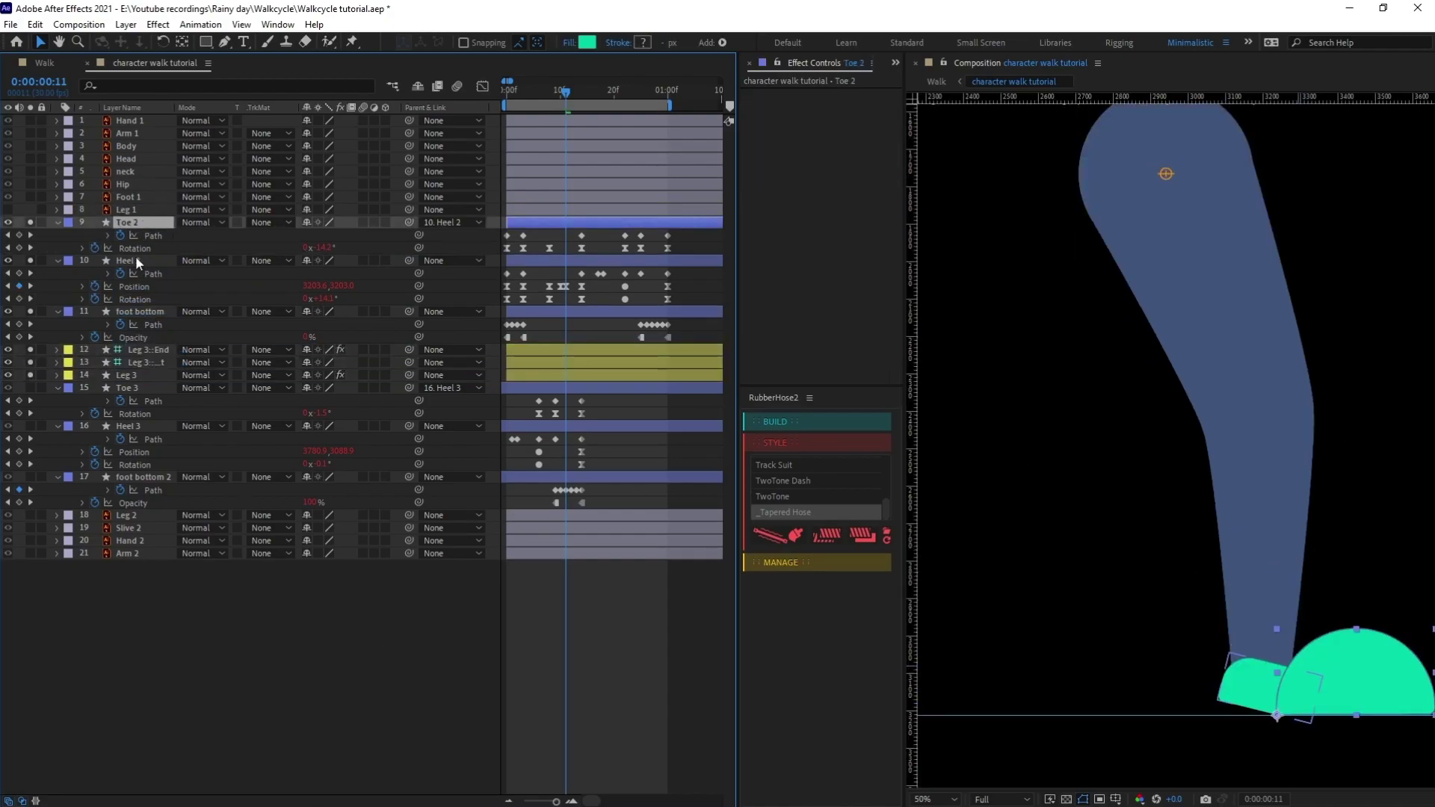
click(142, 373)
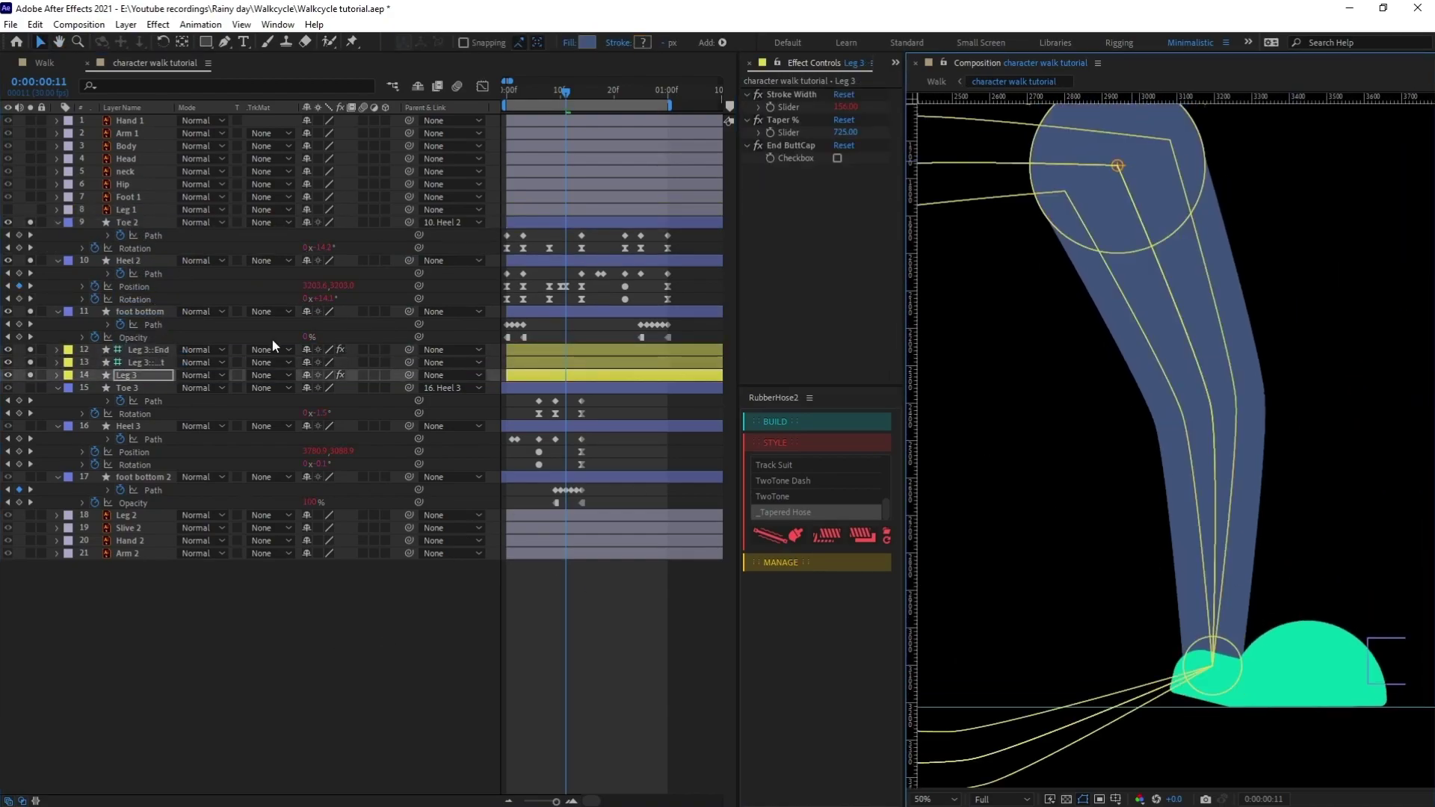
scroll(1083, 343, down, 1)
click(1231, 409)
scroll(1231, 410, down, 1)
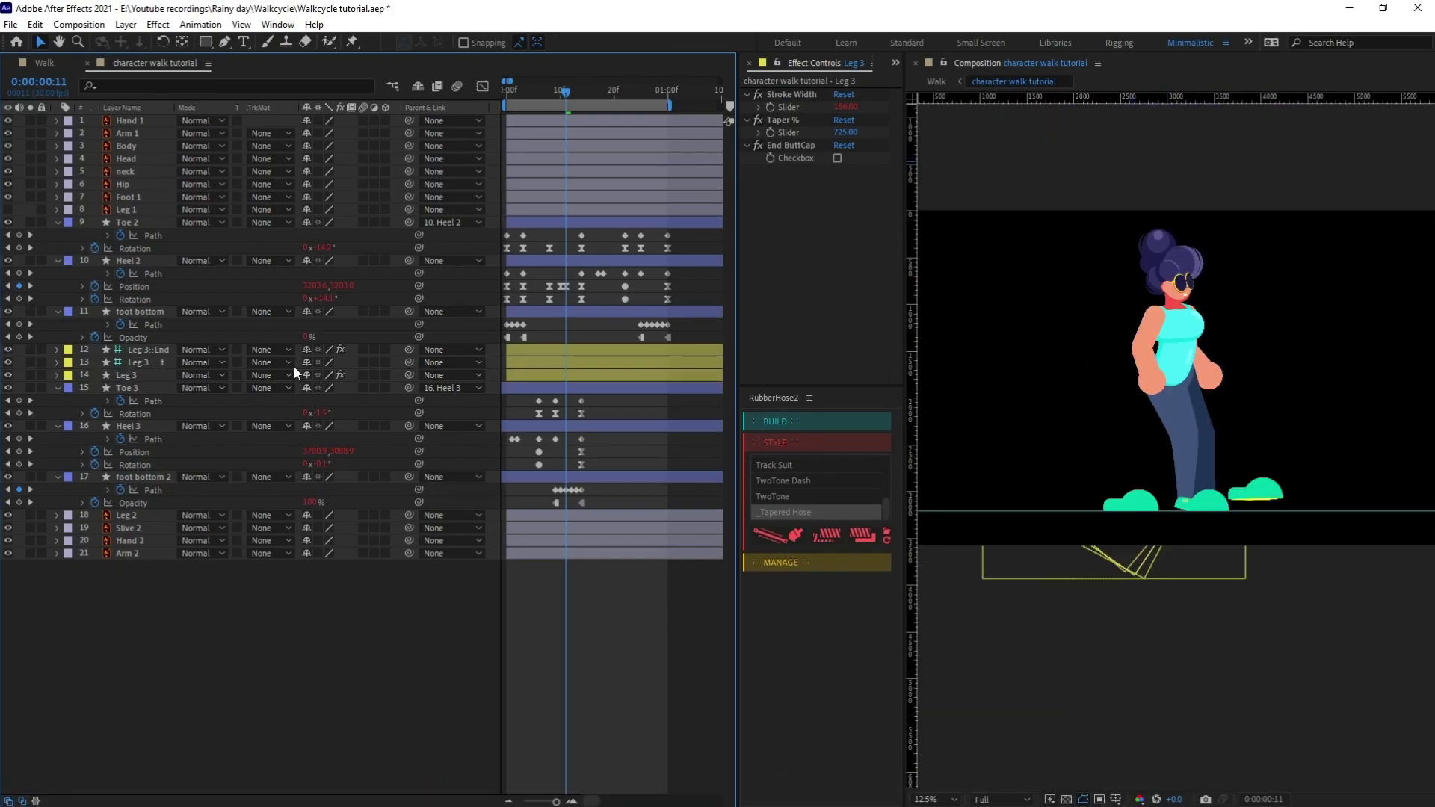
Shift the body, head, hip, arm, hand and Leg 2 artwork forward over the middle foot, leaving the Leg 3 layers out
drag(1084, 168, 1241, 383)
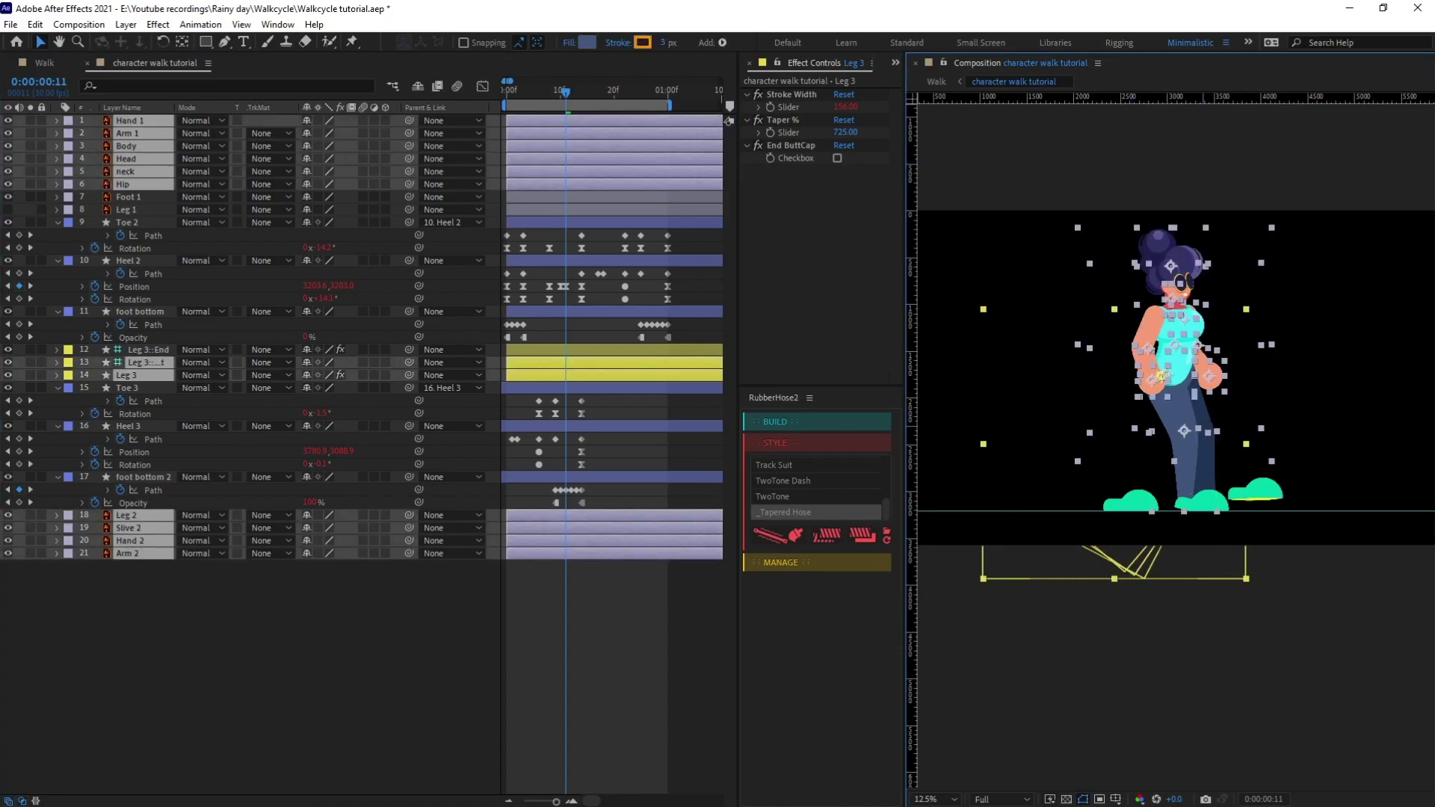
ctrl+click(147, 375)
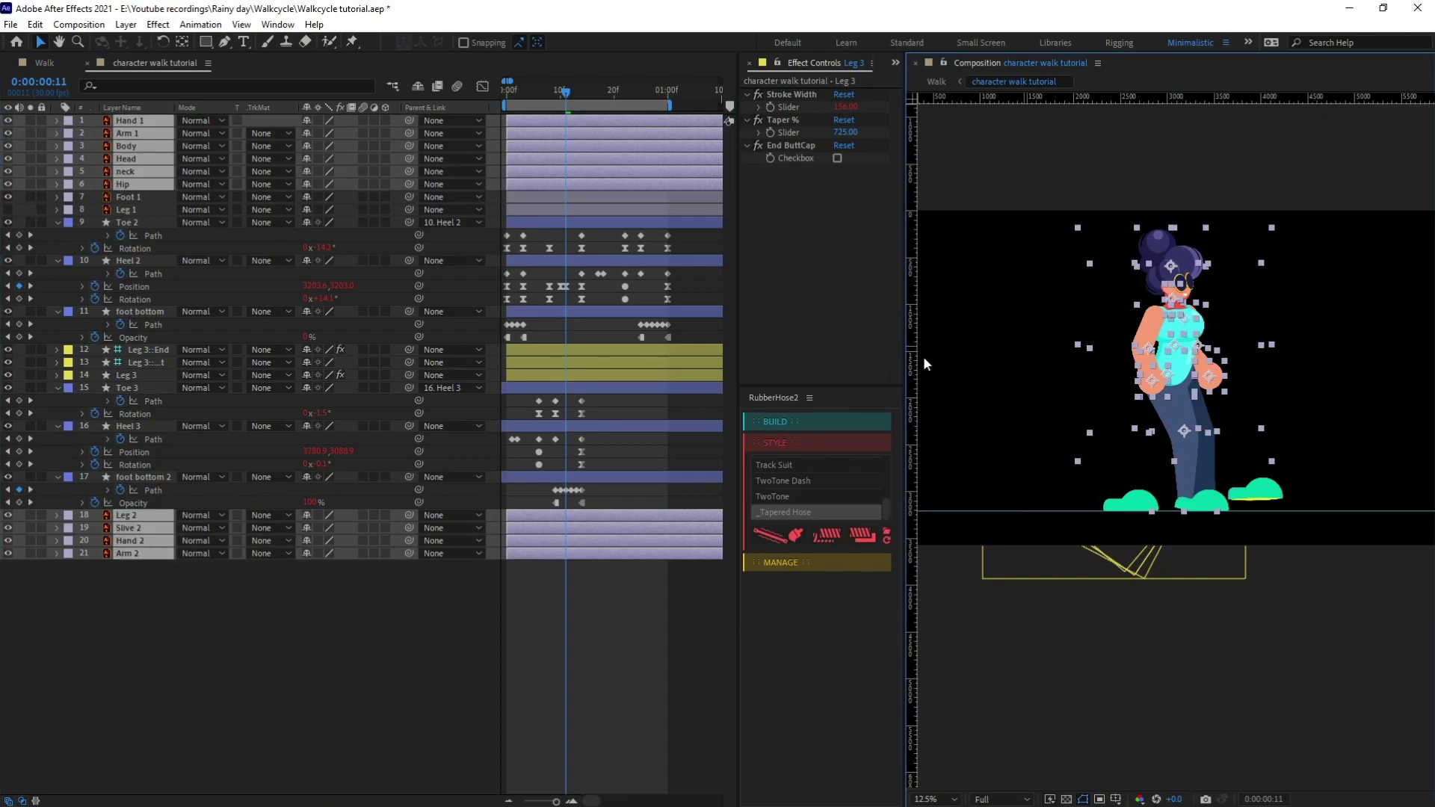
key(period)
drag(1174, 250, 1187, 363)
click(288, 673)
Move Leg 3's start controller to the lower part of the shifted body, at the hip
click(147, 360)
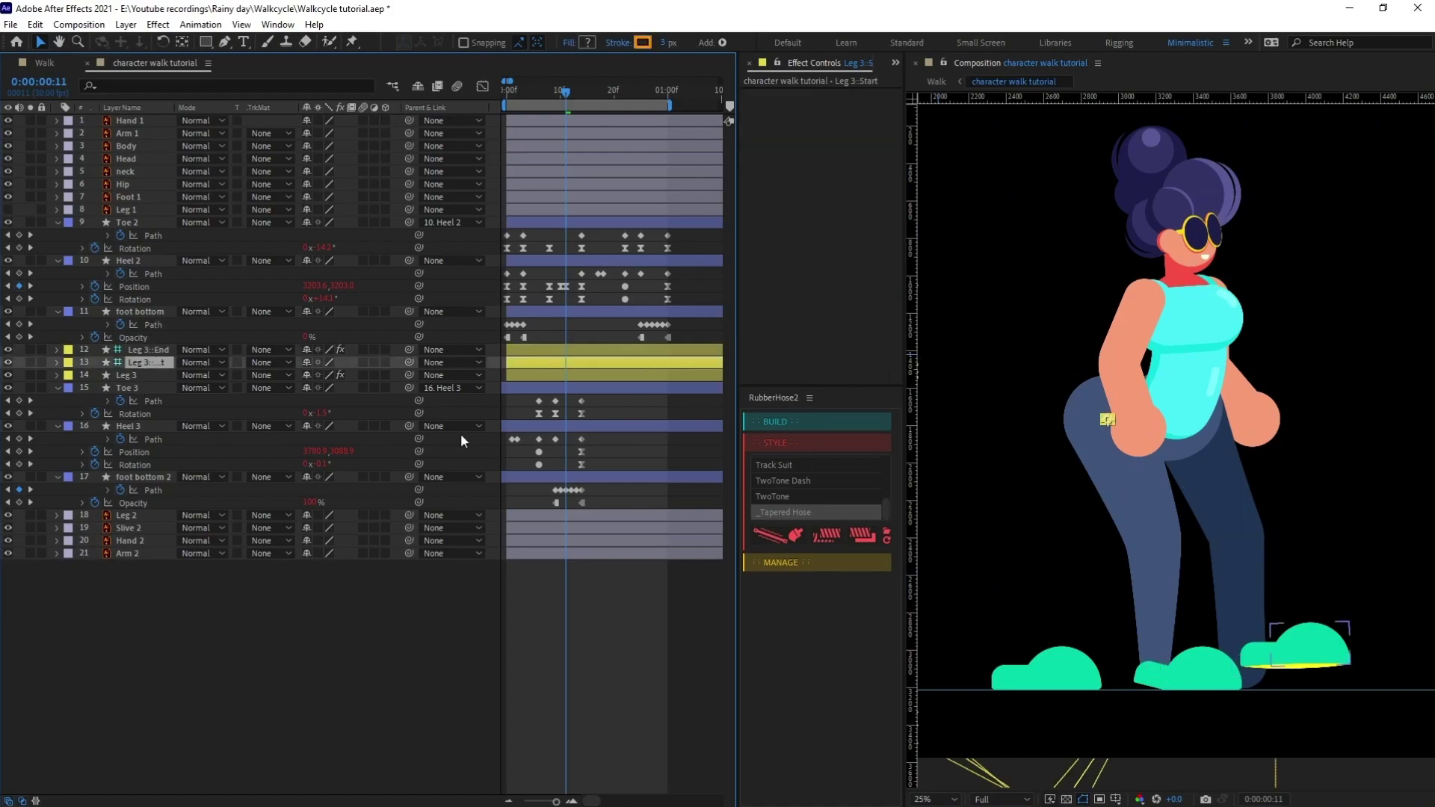
scroll(1110, 470, up, 2)
drag(1057, 404, 1163, 435)
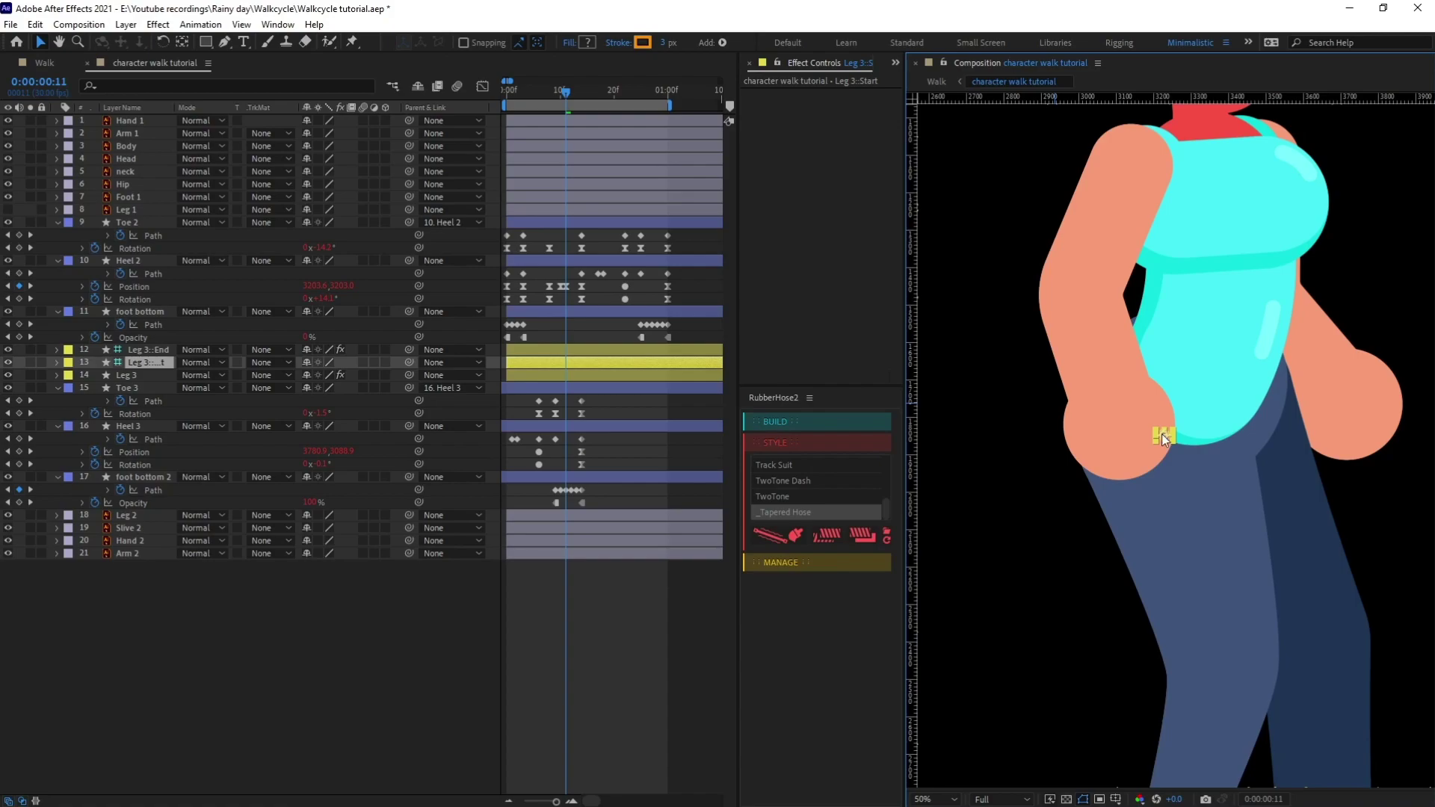
Solo the Body layer together with the three Leg 3 hose layers
ctrl+click(150, 349)
ctrl+click(141, 372)
ctrl+click(126, 145)
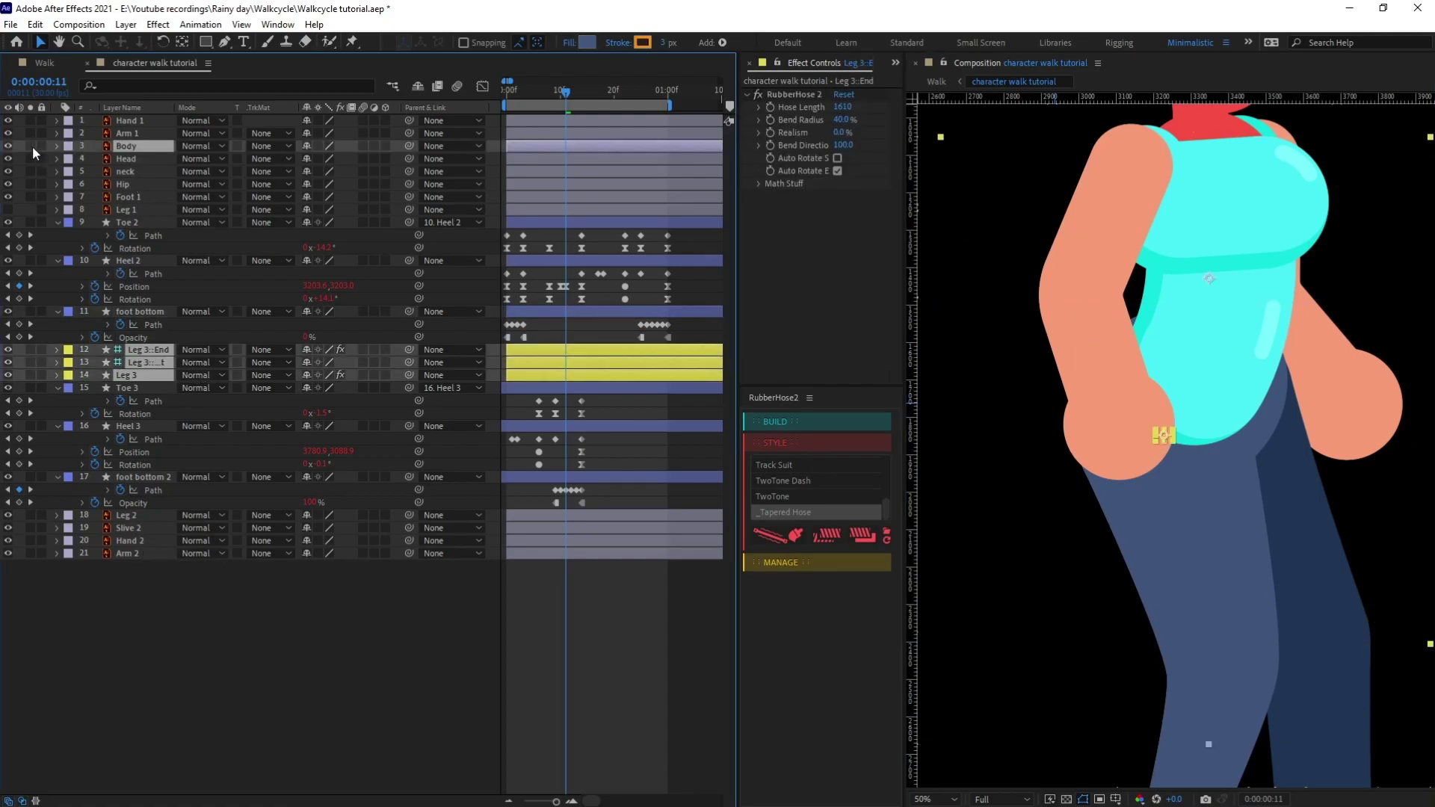
click(30, 146)
click(613, 594)
Fine-tune Leg 3's start controller against the soloed Body and Hip, and restore the full character view
click(141, 364)
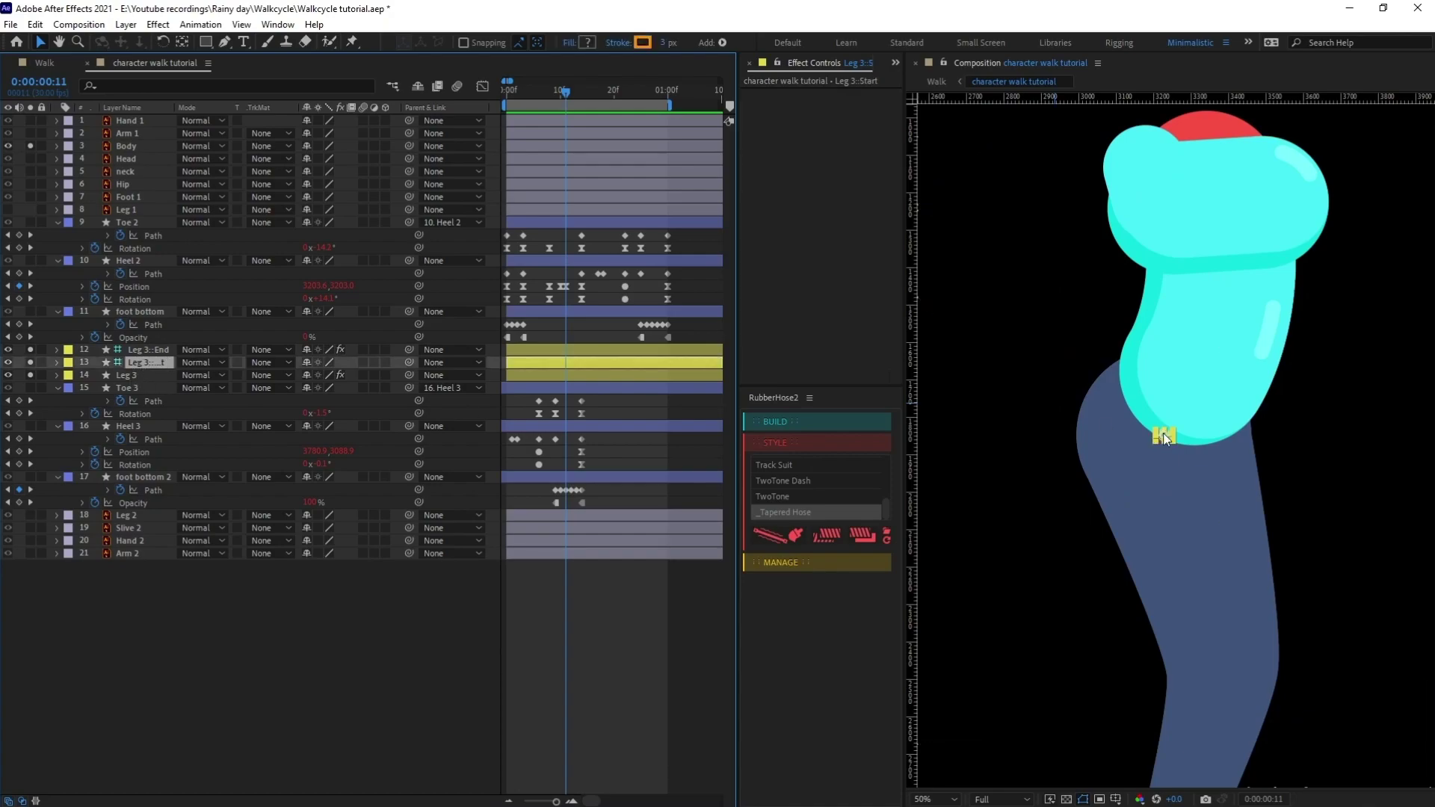
key(space)
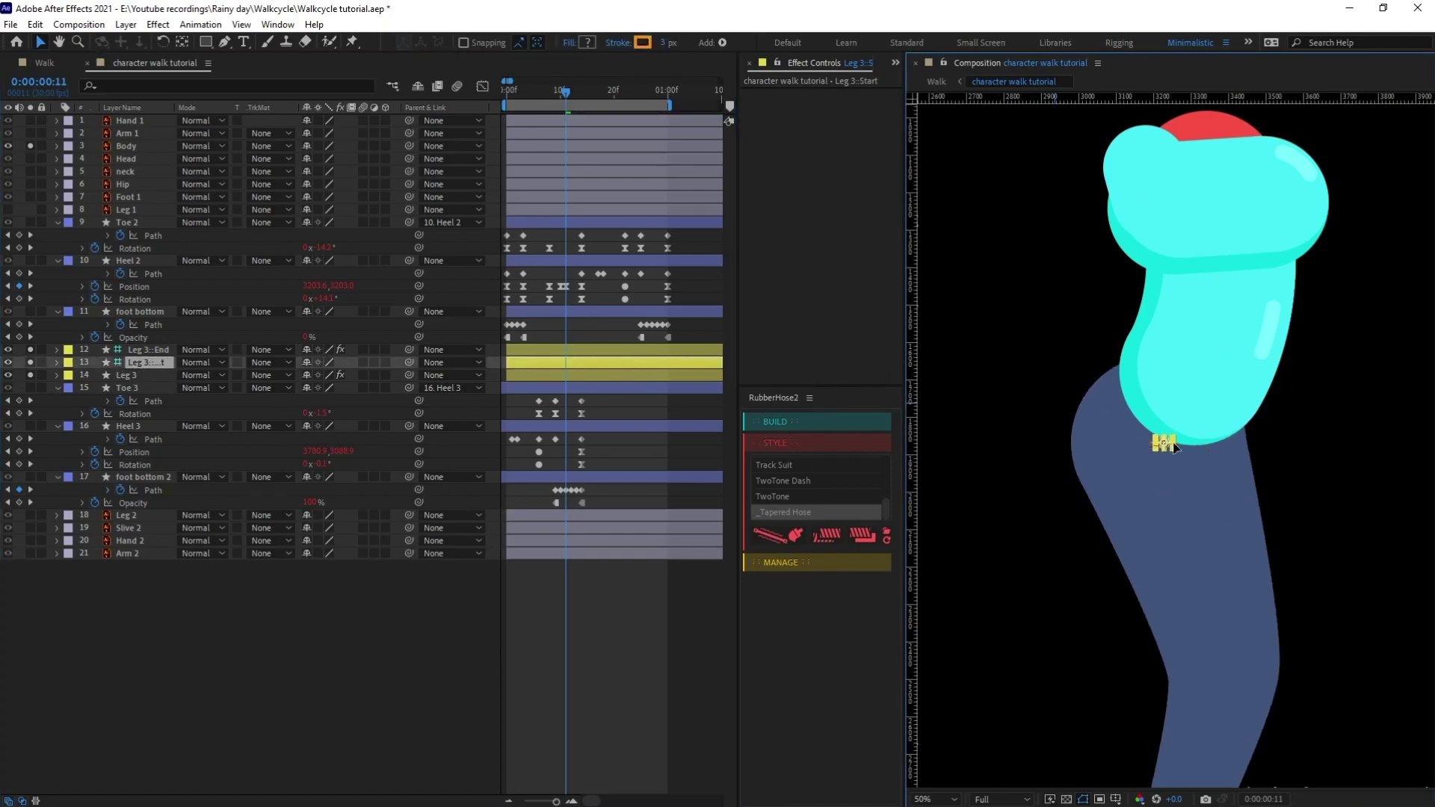
key(space)
click(30, 184)
mouse_move(1163, 434)
mouse_down()
mouse_move(1163, 419)
mouse_move(1154, 435)
mouse_up()
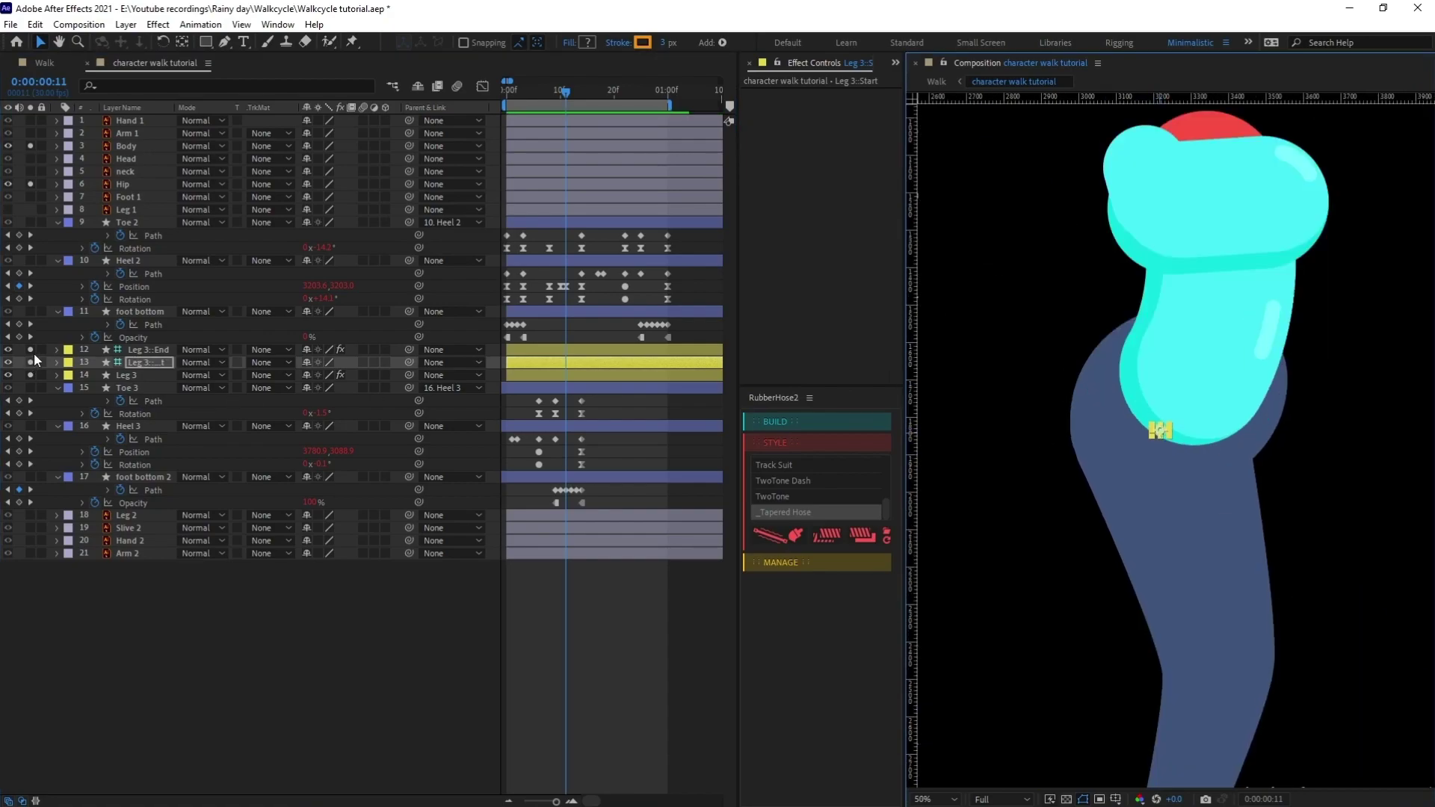
click(30, 145)
click(30, 184)
scroll(1130, 393, down, 2)
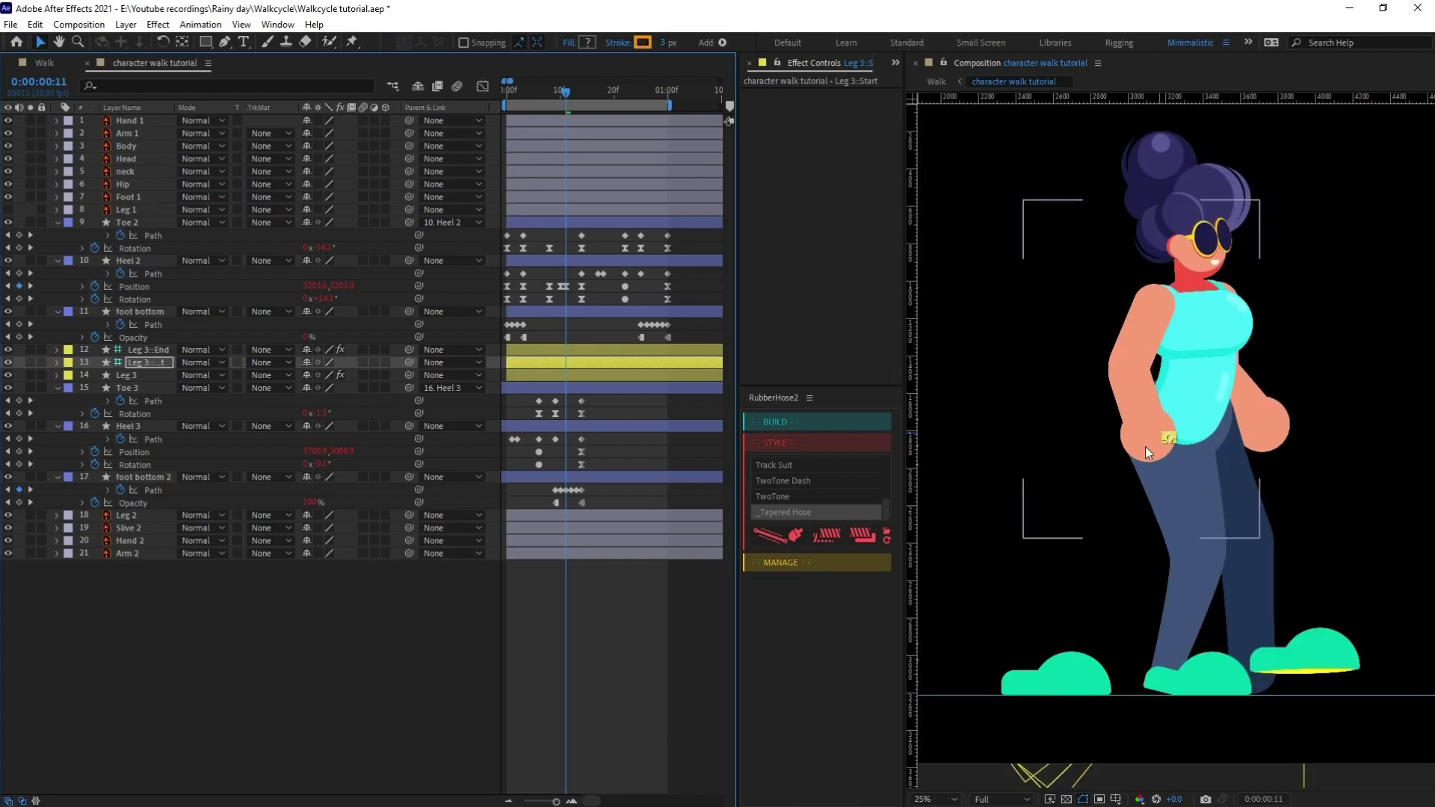
Parent Leg 3's end controller to the Heel 2 layer
click(154, 364)
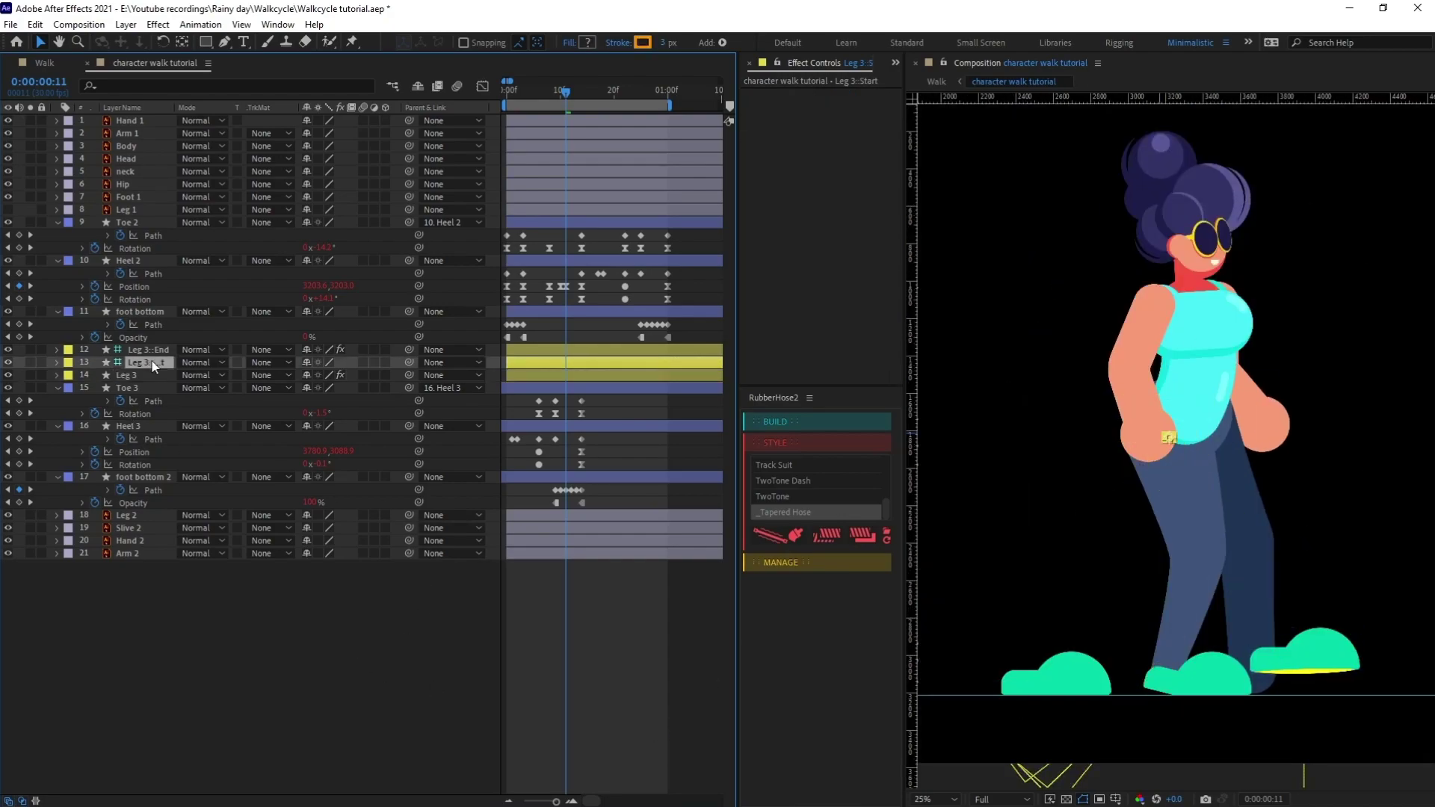
click(157, 351)
drag(408, 349, 136, 423)
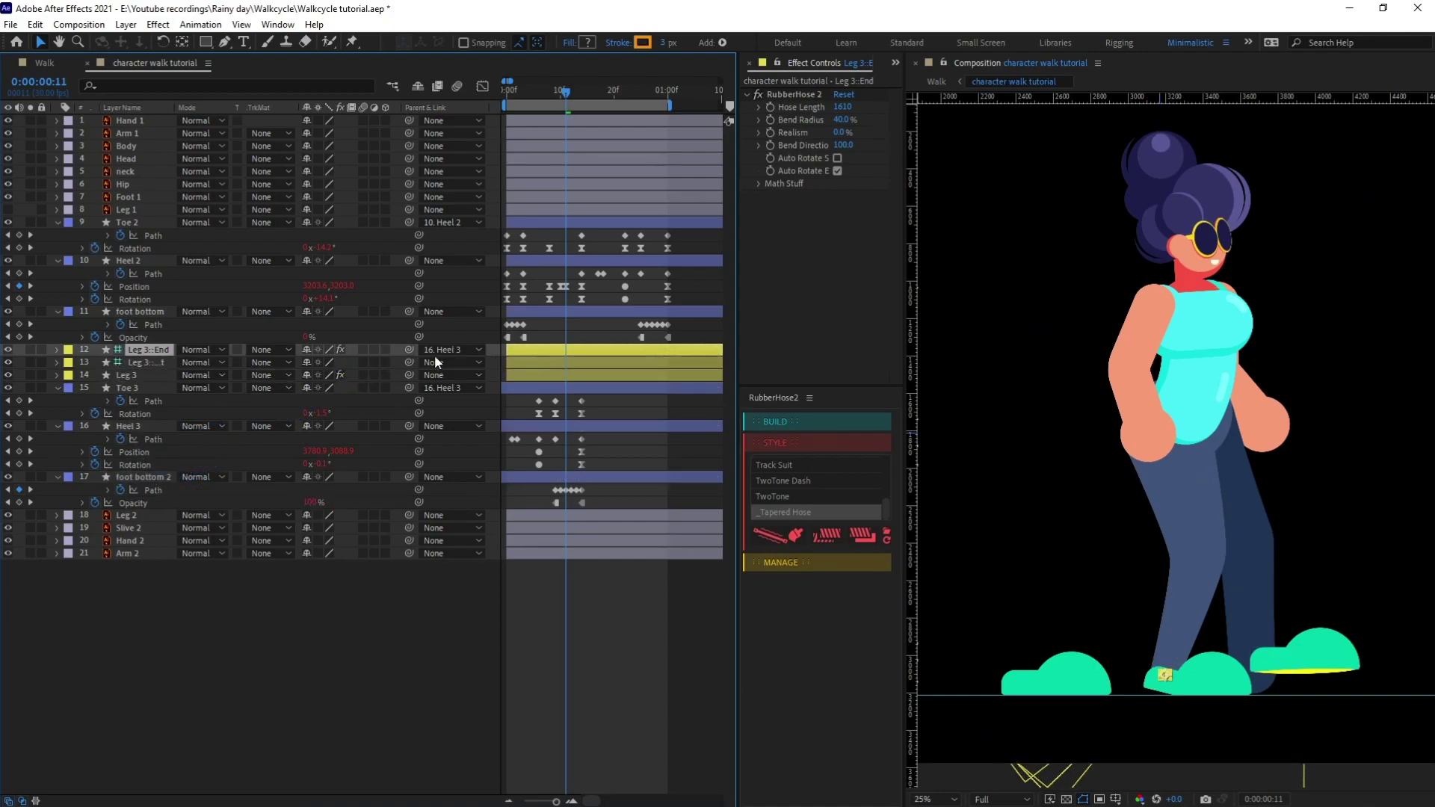
drag(409, 348, 131, 262)
Shorten Leg 3's Hose Length to 1450, preview the walk, and return to the first frame
key(space)
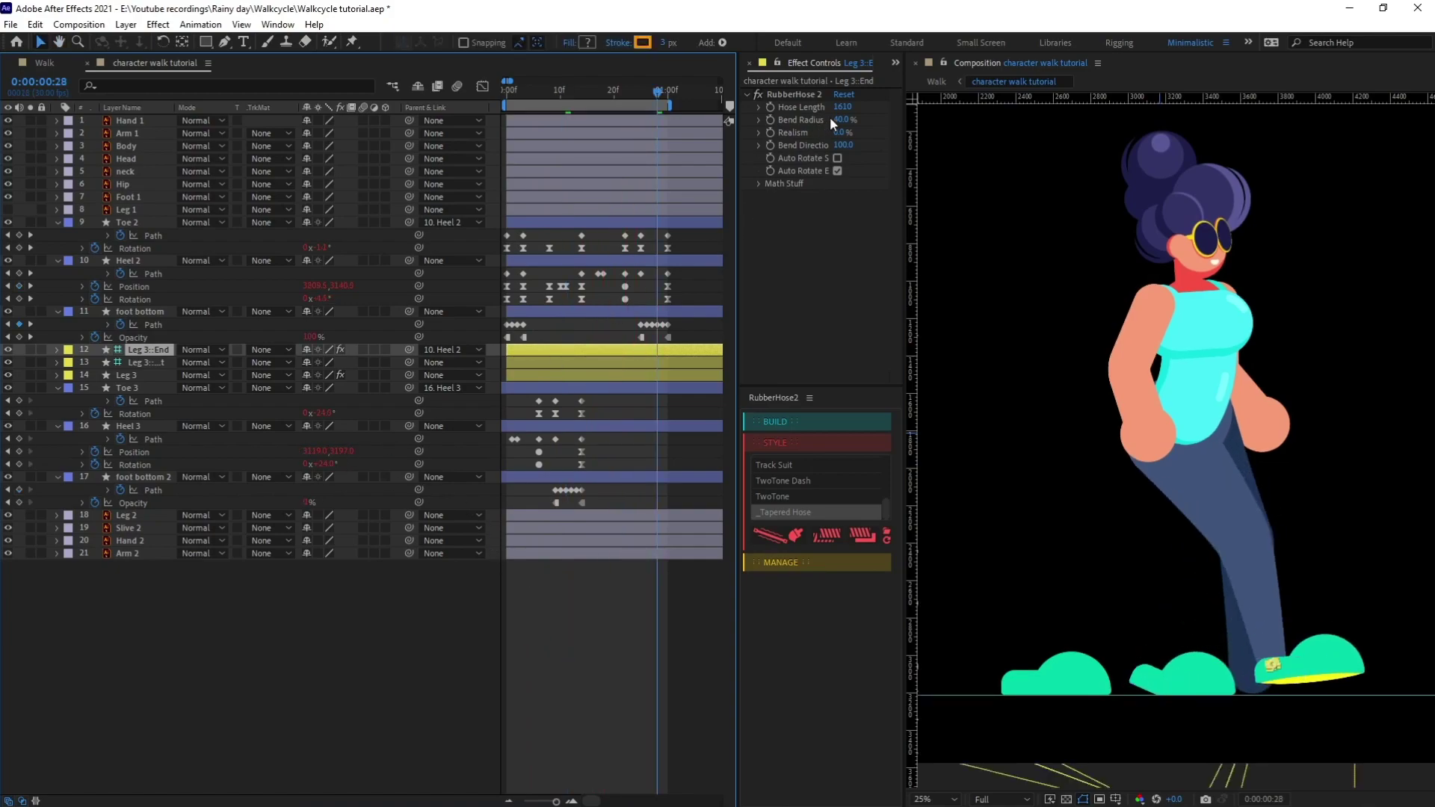
drag(843, 110, 832, 109)
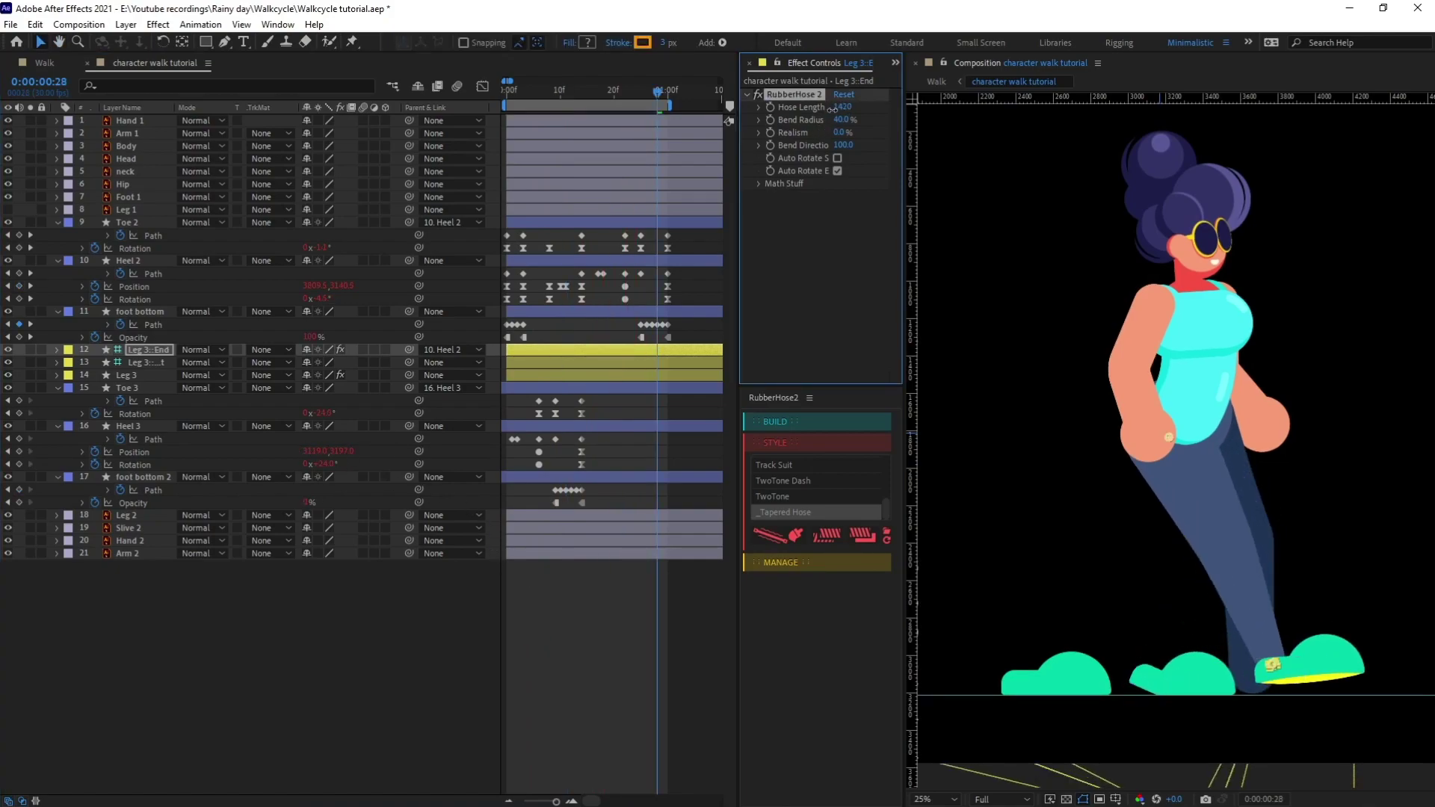
key(space)
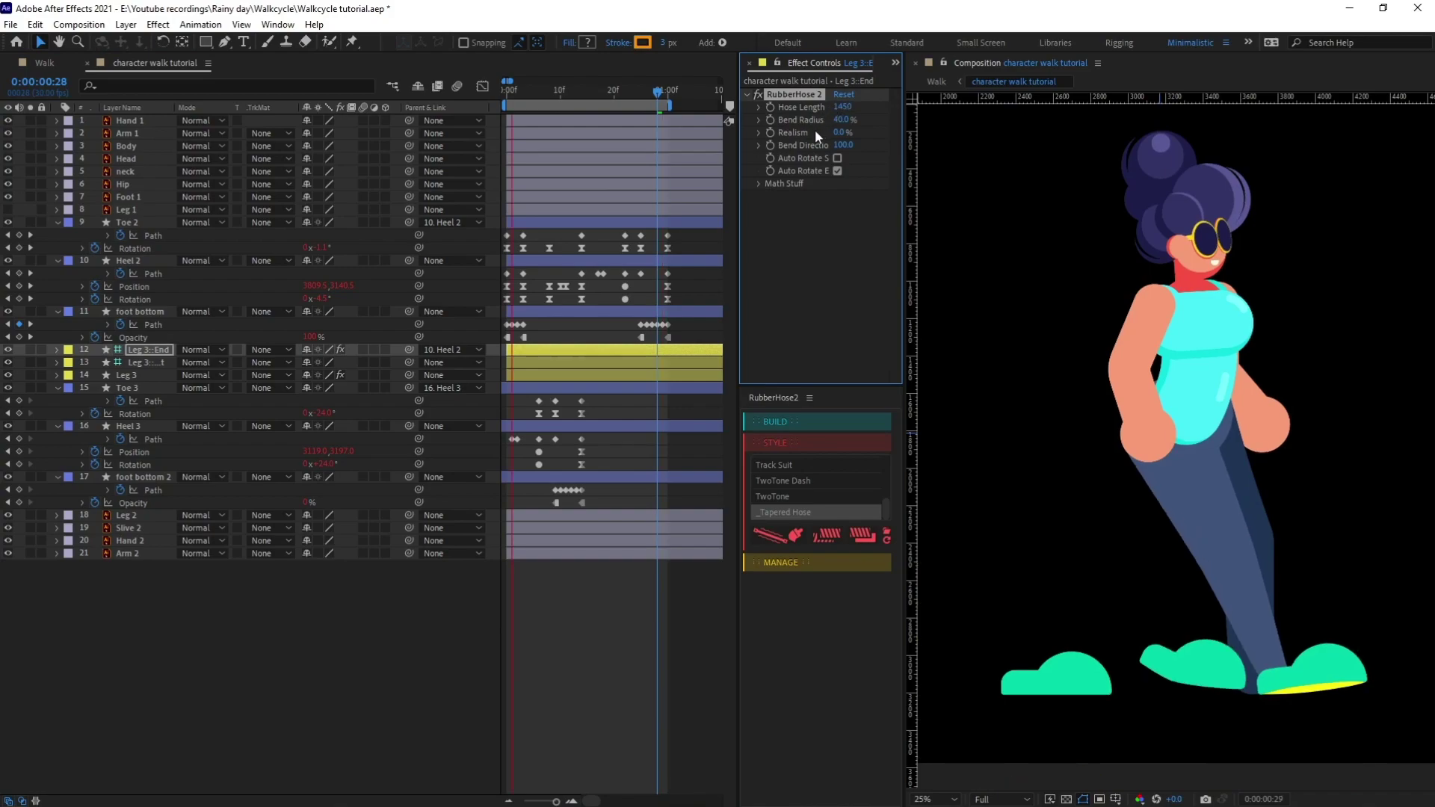
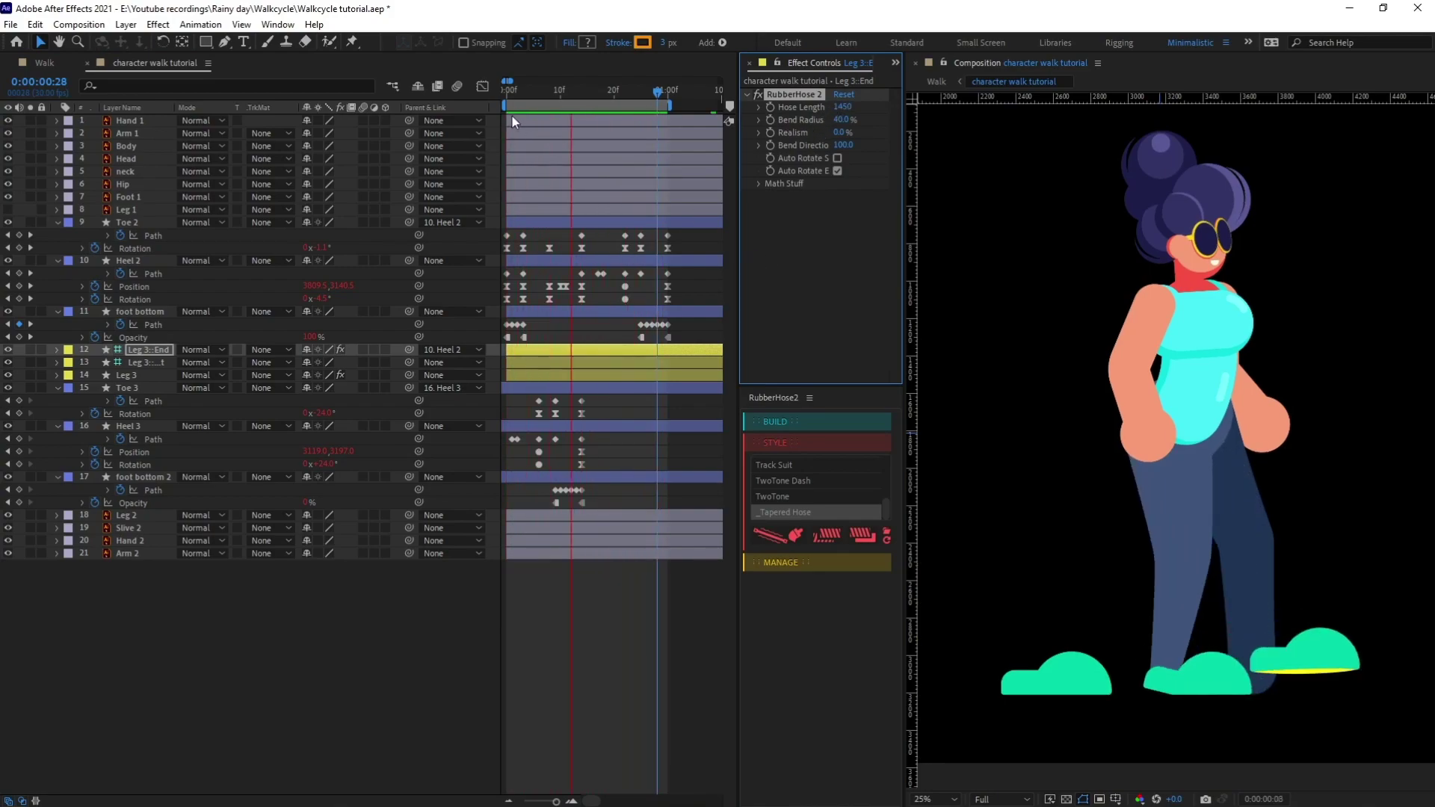
click(508, 96)
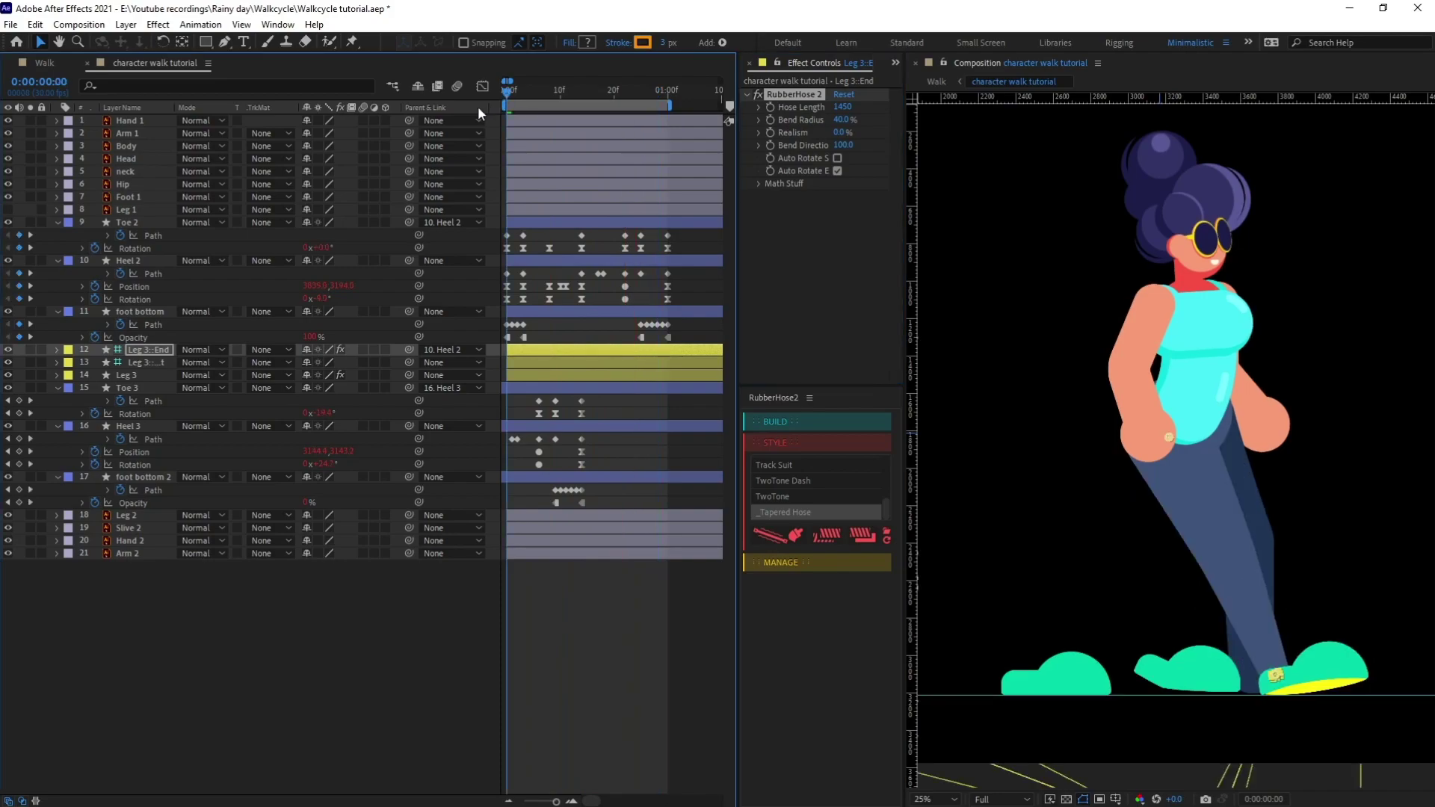
Duplicate the three Leg 3 hose layers with RubberHose and place the copies below foot bottom 2 in the stack
click(146, 349)
shift+click(135, 374)
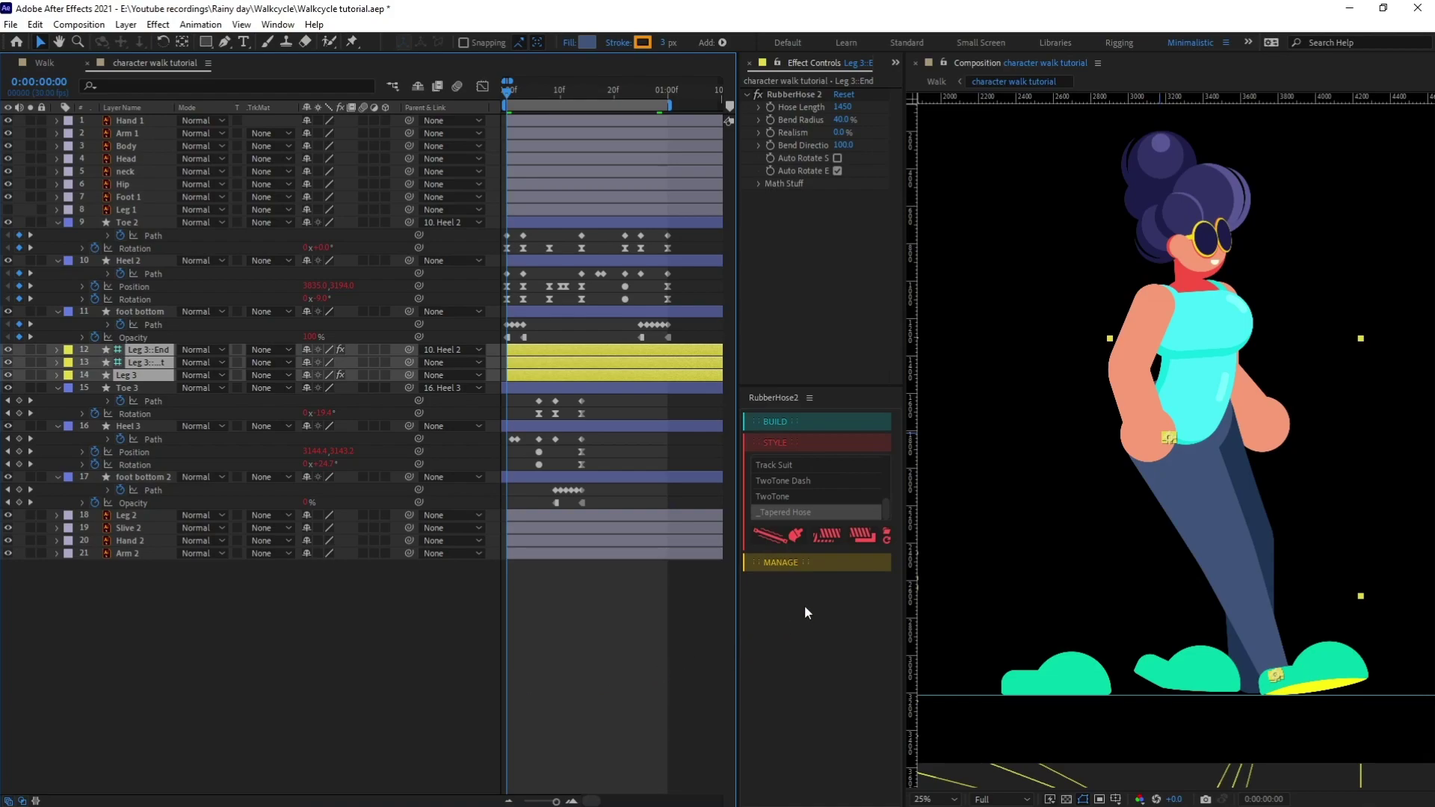
click(782, 562)
click(827, 486)
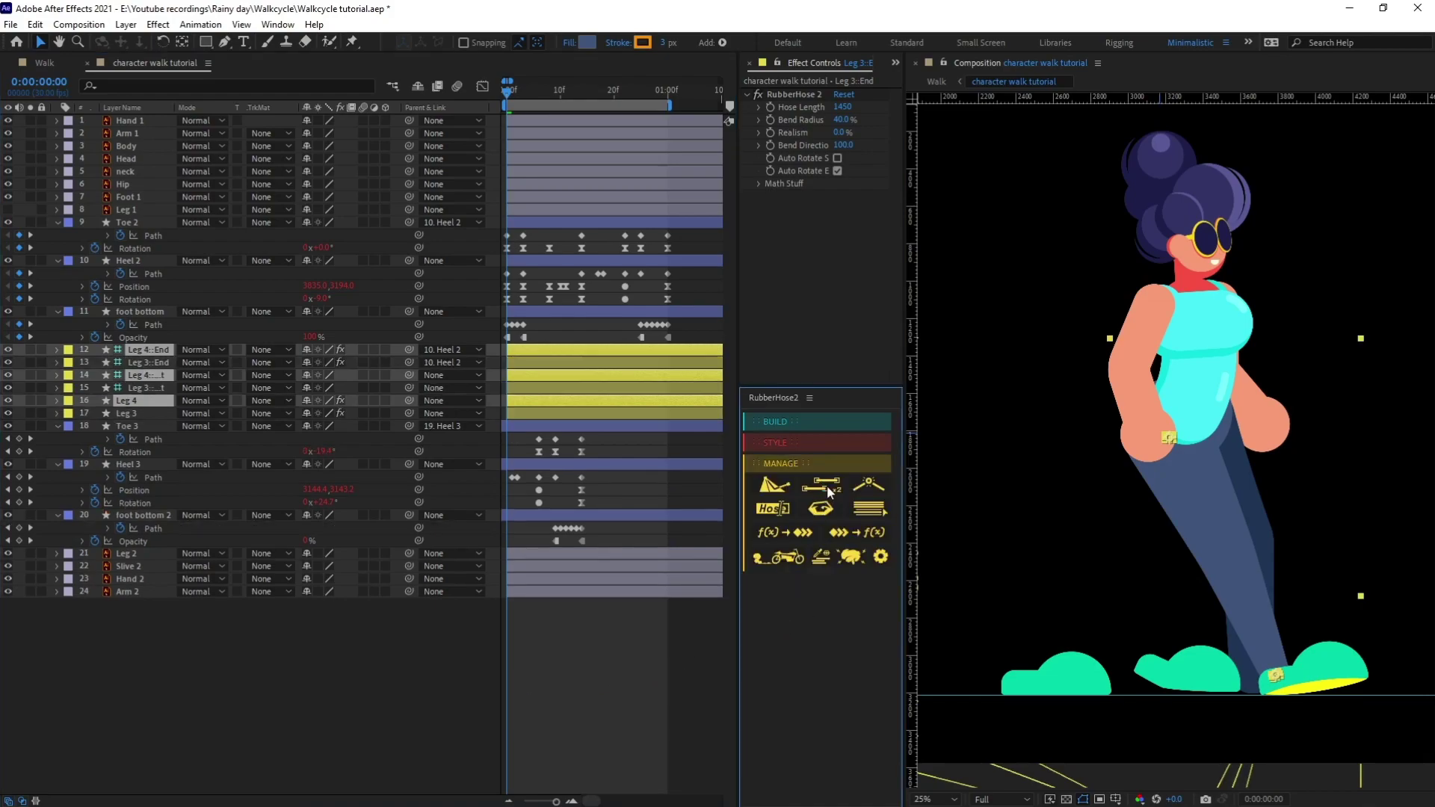
drag(145, 405, 163, 535)
click(181, 632)
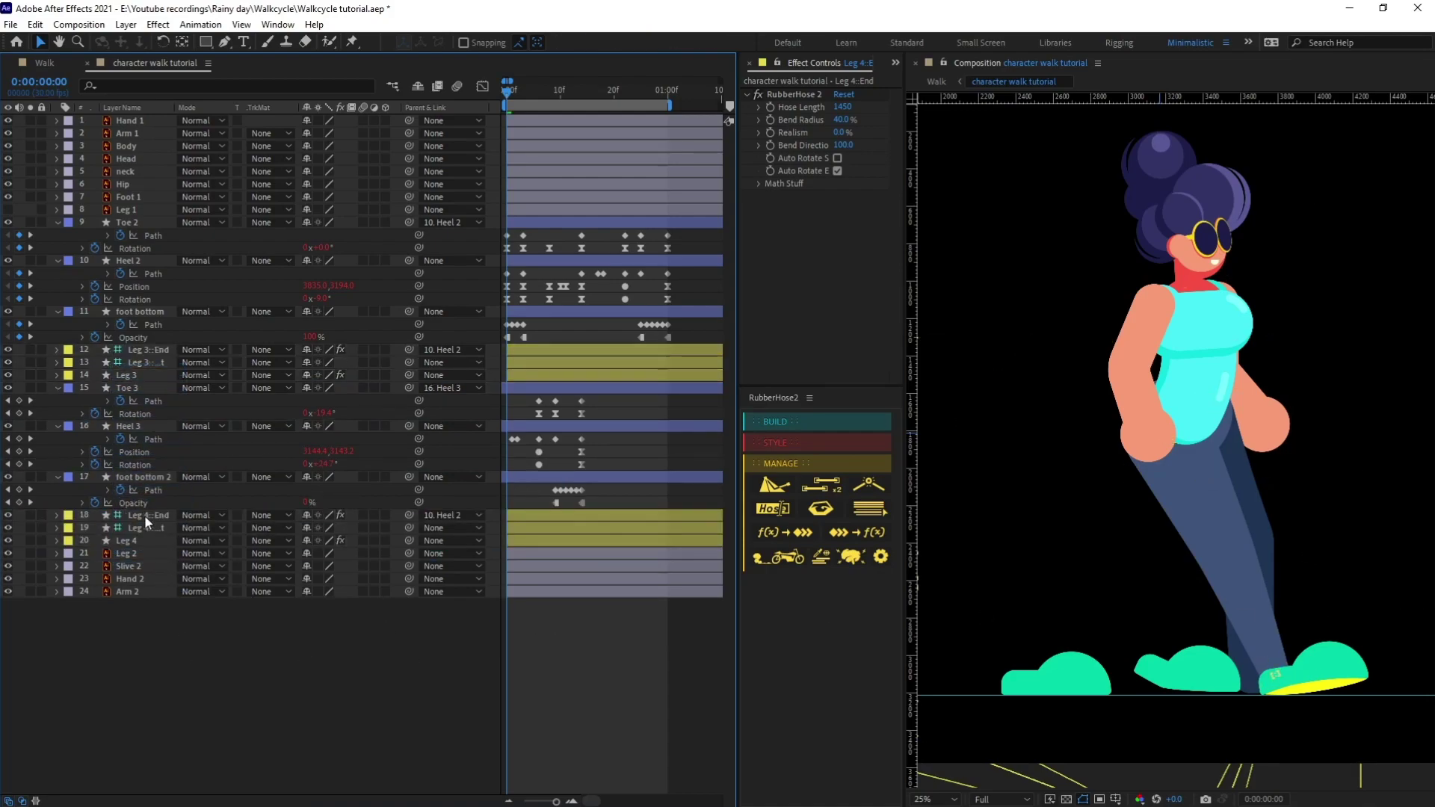
Isolate Leg 4's hose layers with Toe 3, Heel 3 and foot bottom 2, and move Leg 4's end controller onto Heel 3's ankle
click(136, 539)
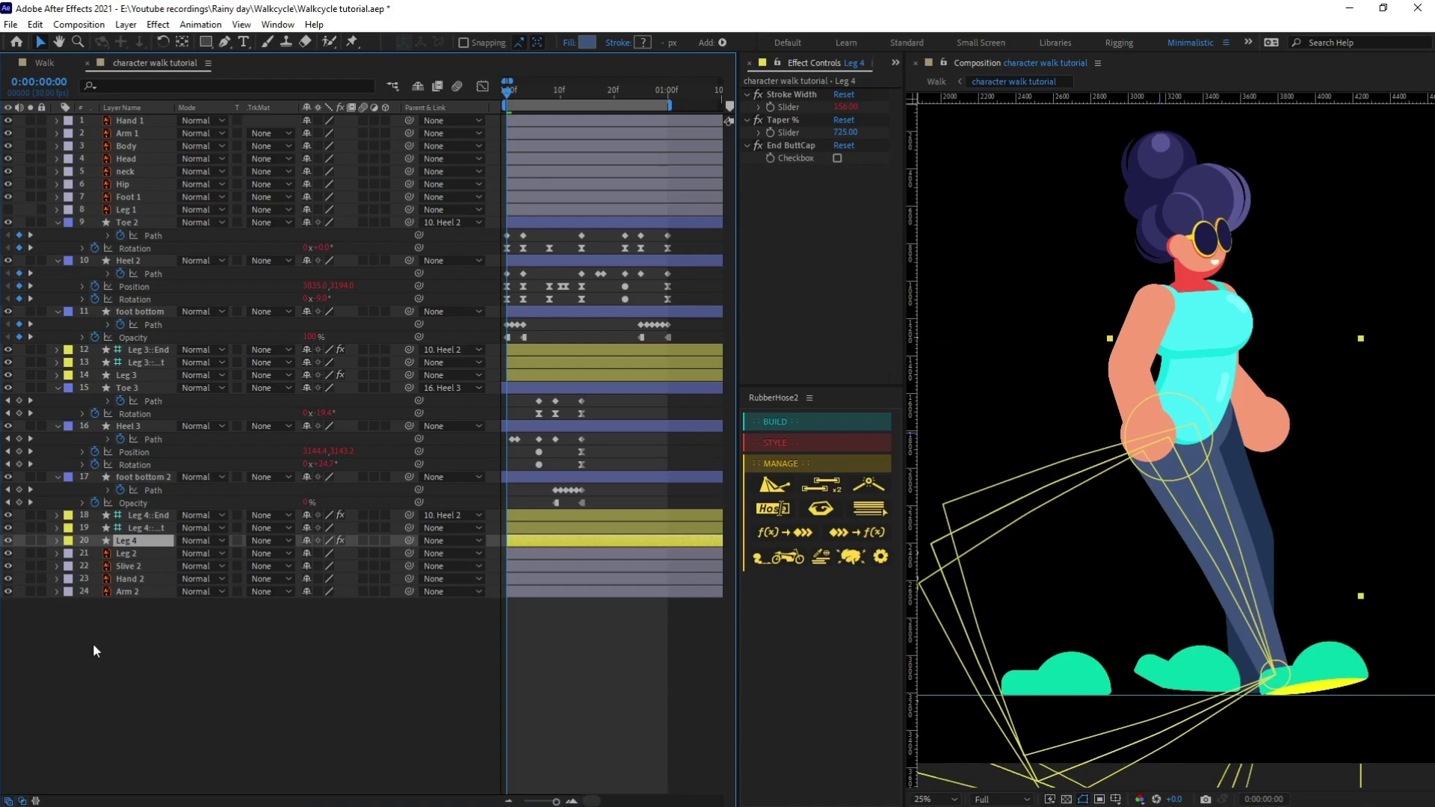
shift+click(128, 388)
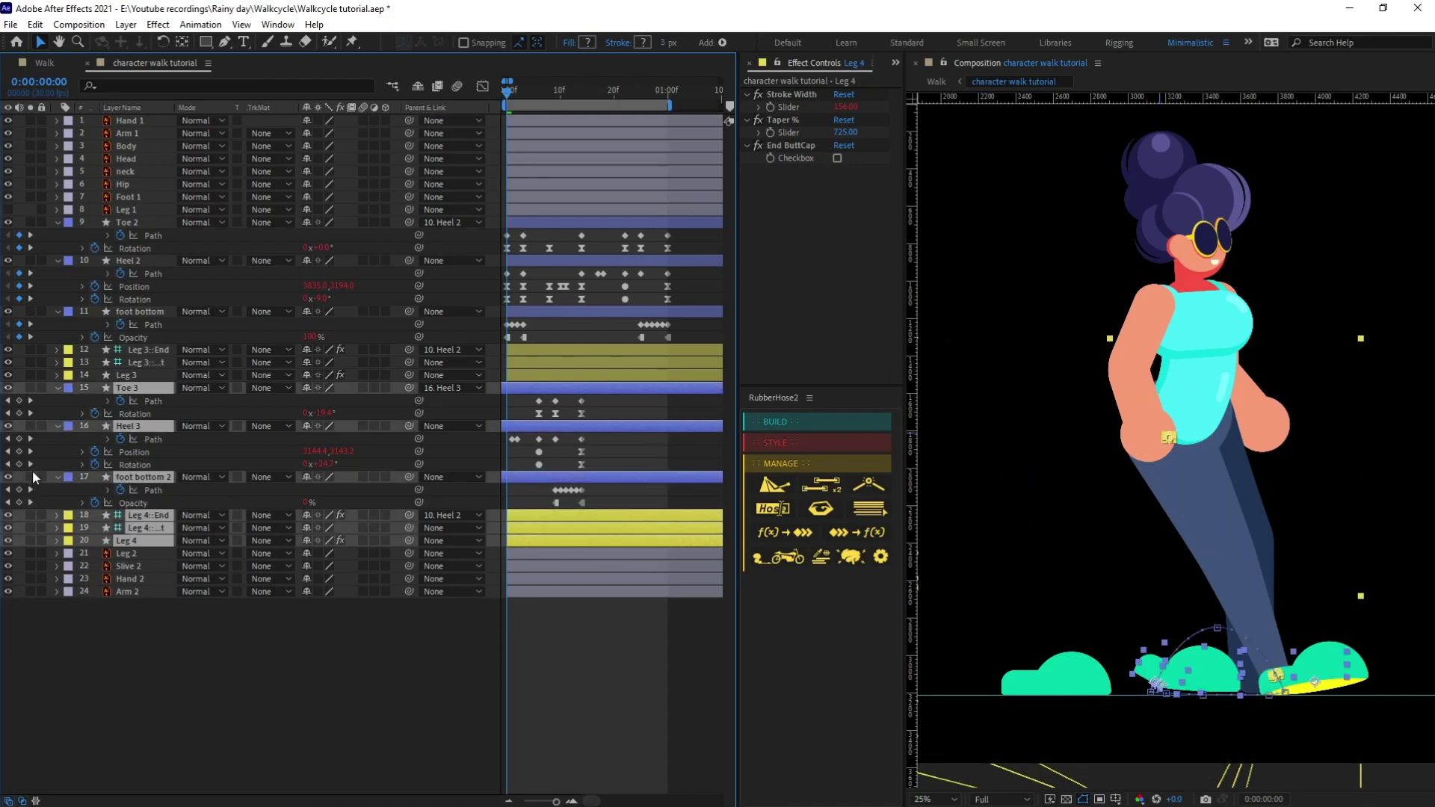
click(134, 527)
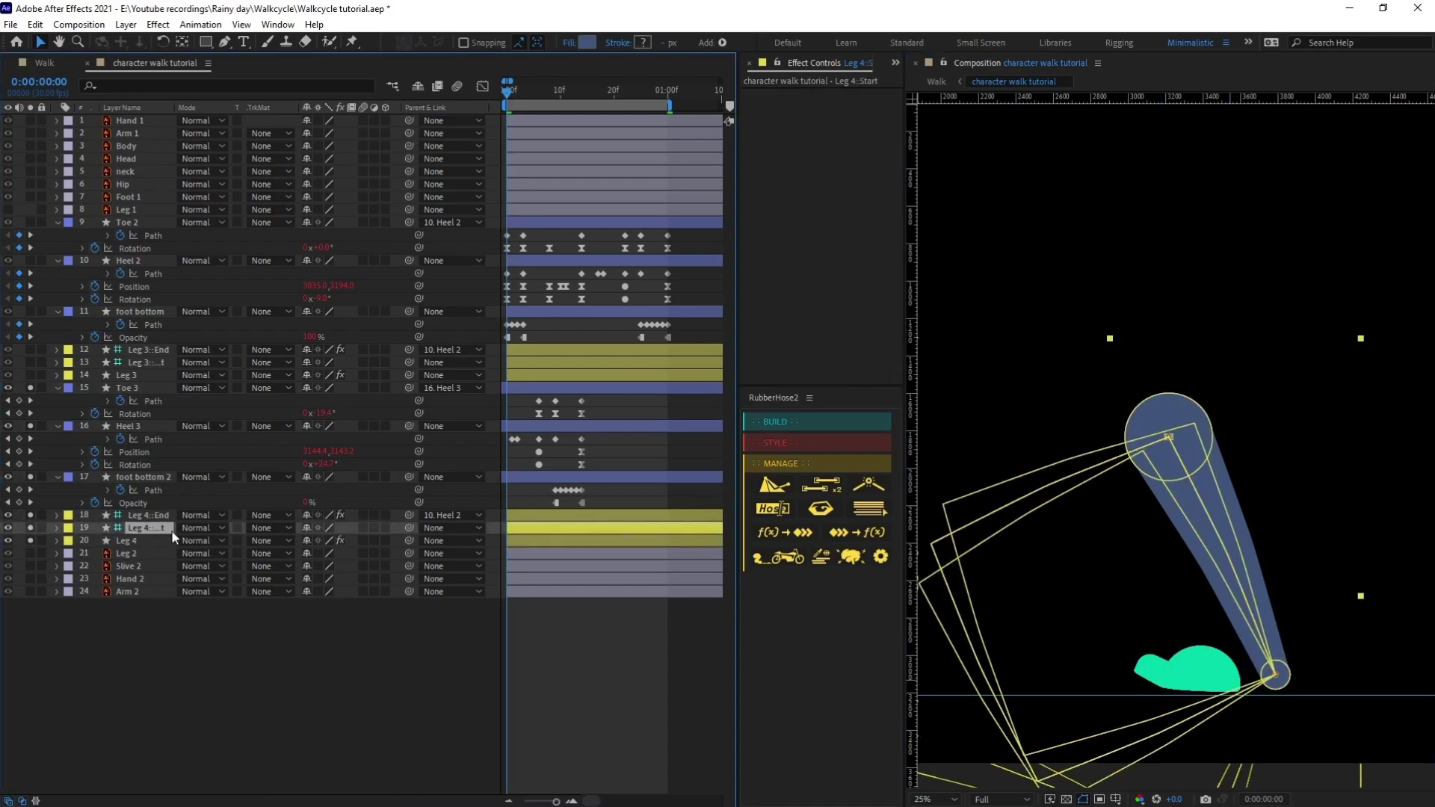
click(139, 515)
drag(1275, 675, 1161, 664)
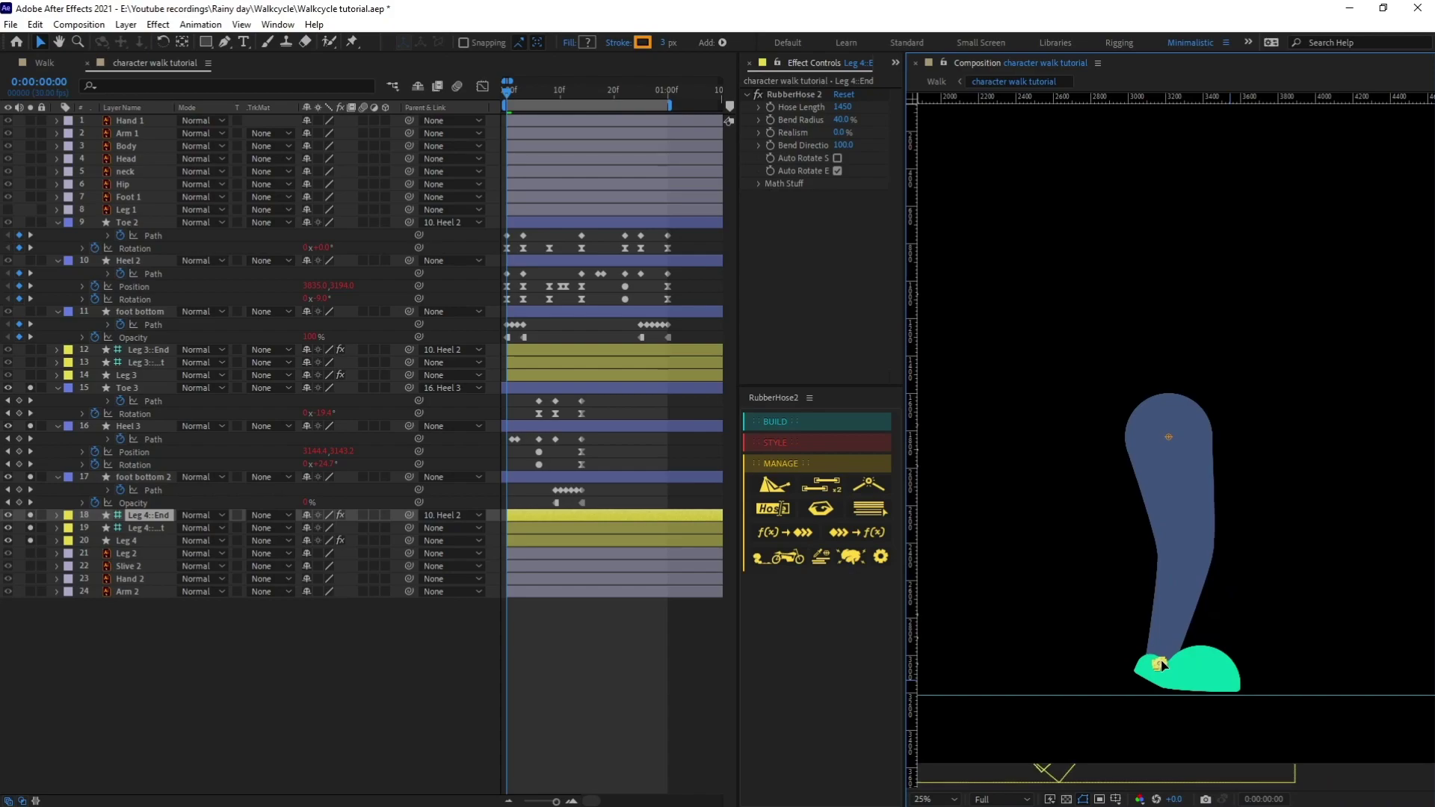
Parent Leg 4's end controller to the Heel 3 layer and restore the full character view
click(168, 516)
drag(405, 516, 155, 427)
click(154, 427)
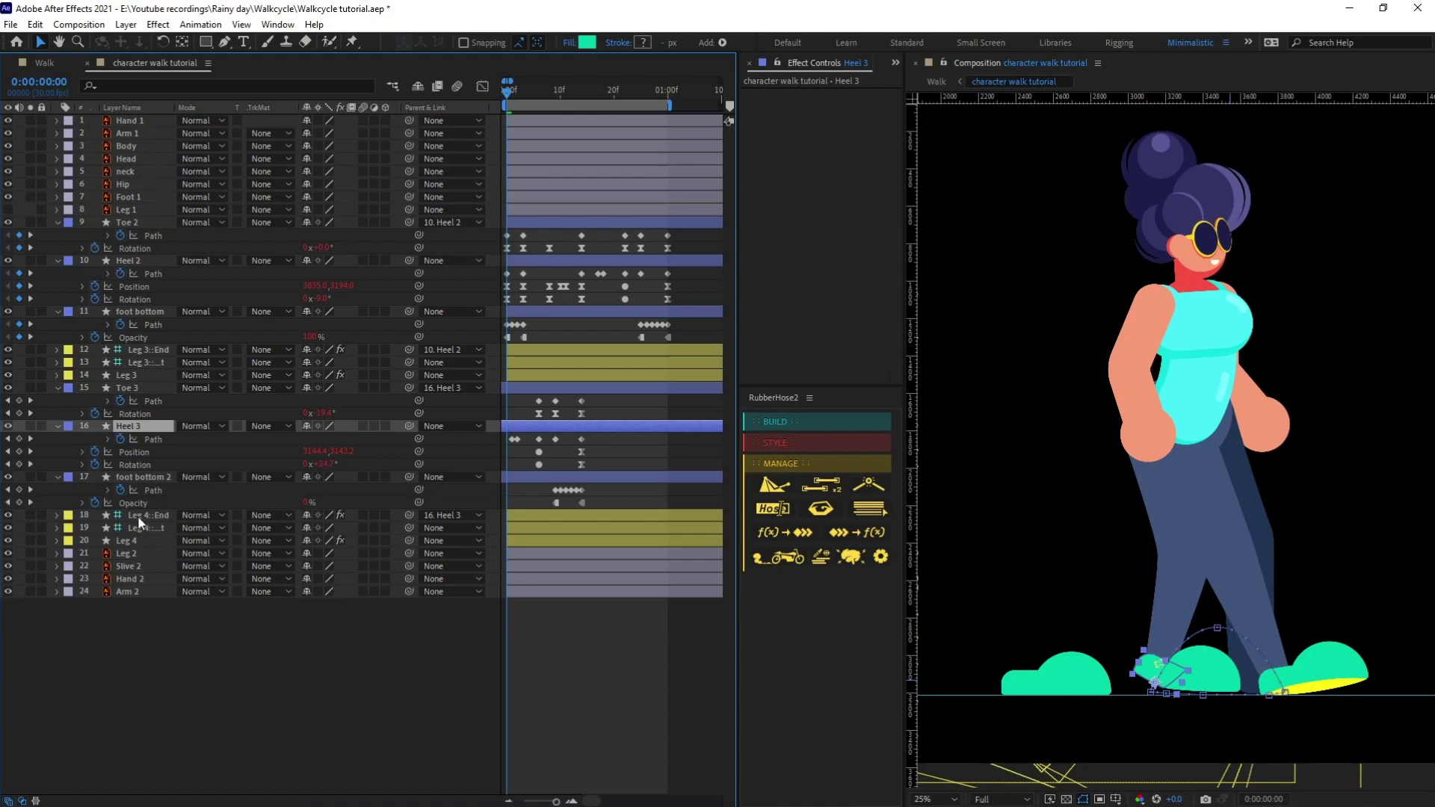
Set Leg 4's fill to the dark blue 1E3454 sampled from the original back leg
click(132, 541)
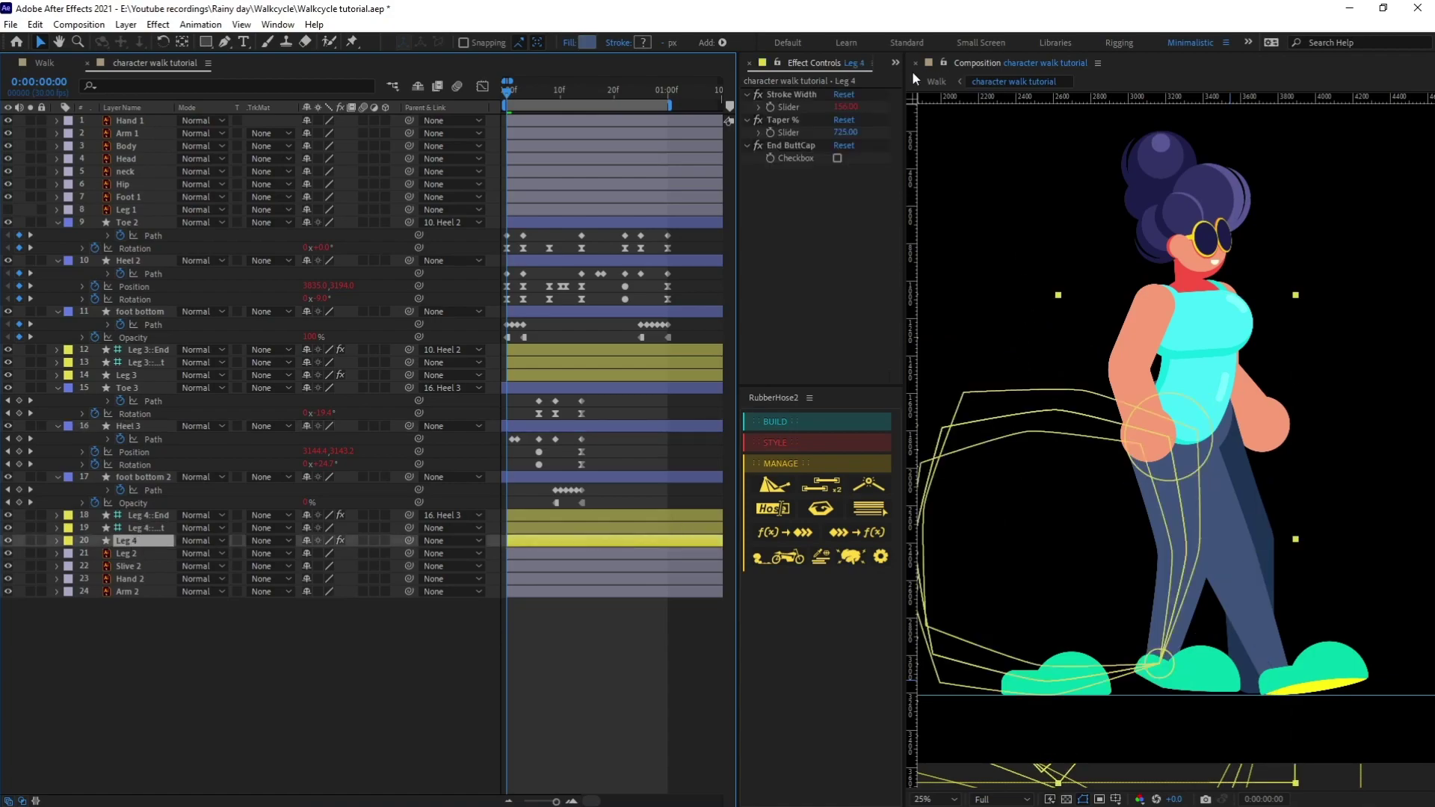
click(588, 43)
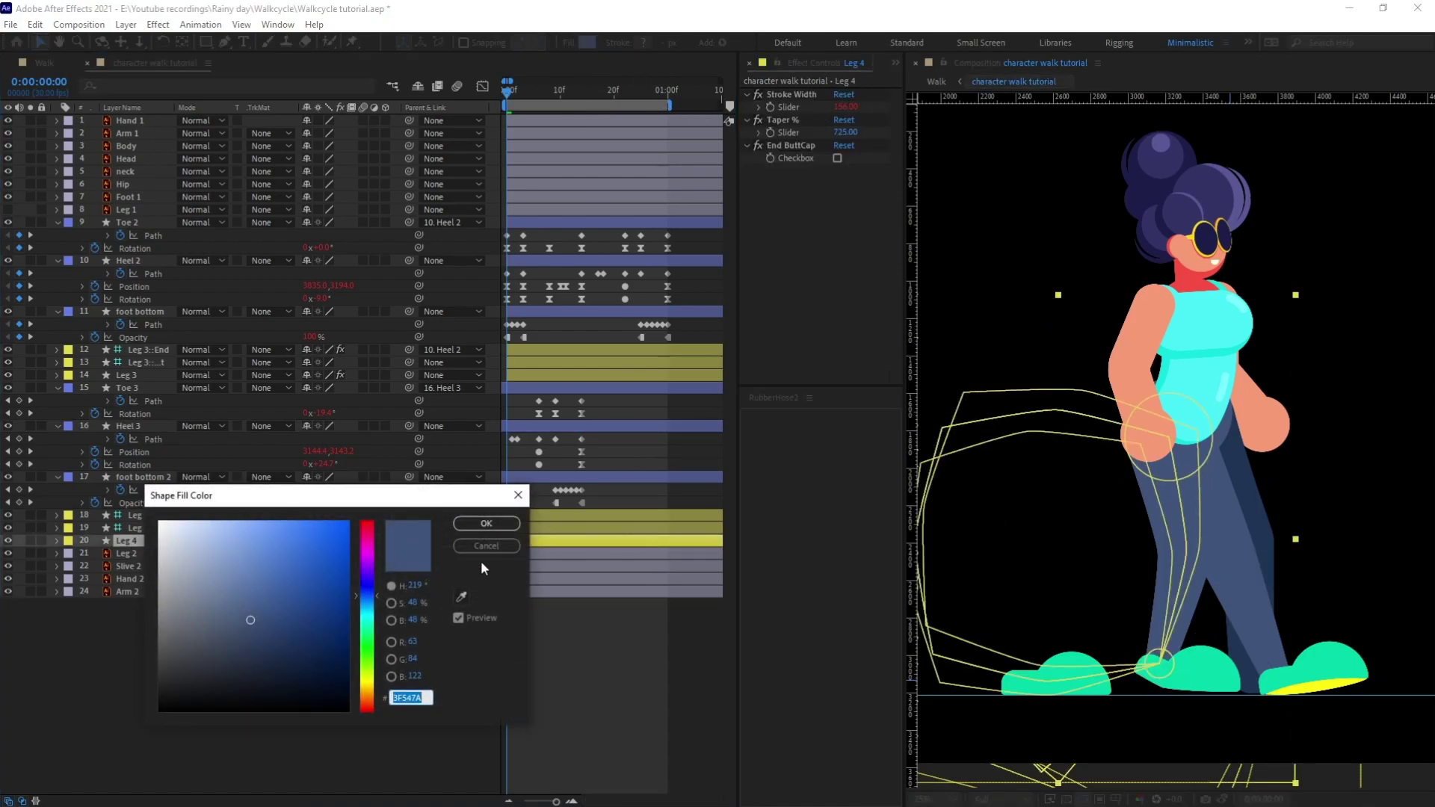
click(461, 597)
click(1156, 523)
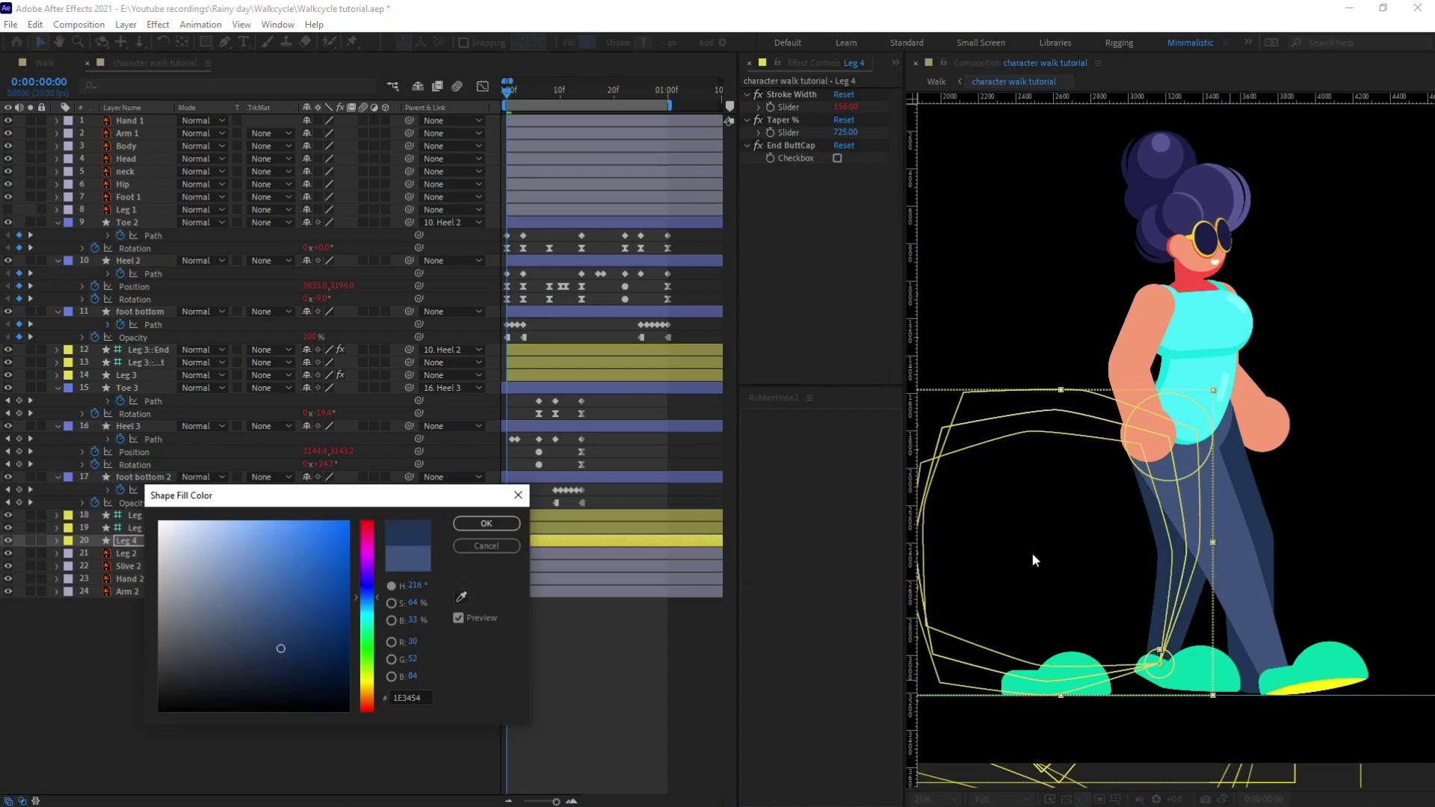
click(485, 523)
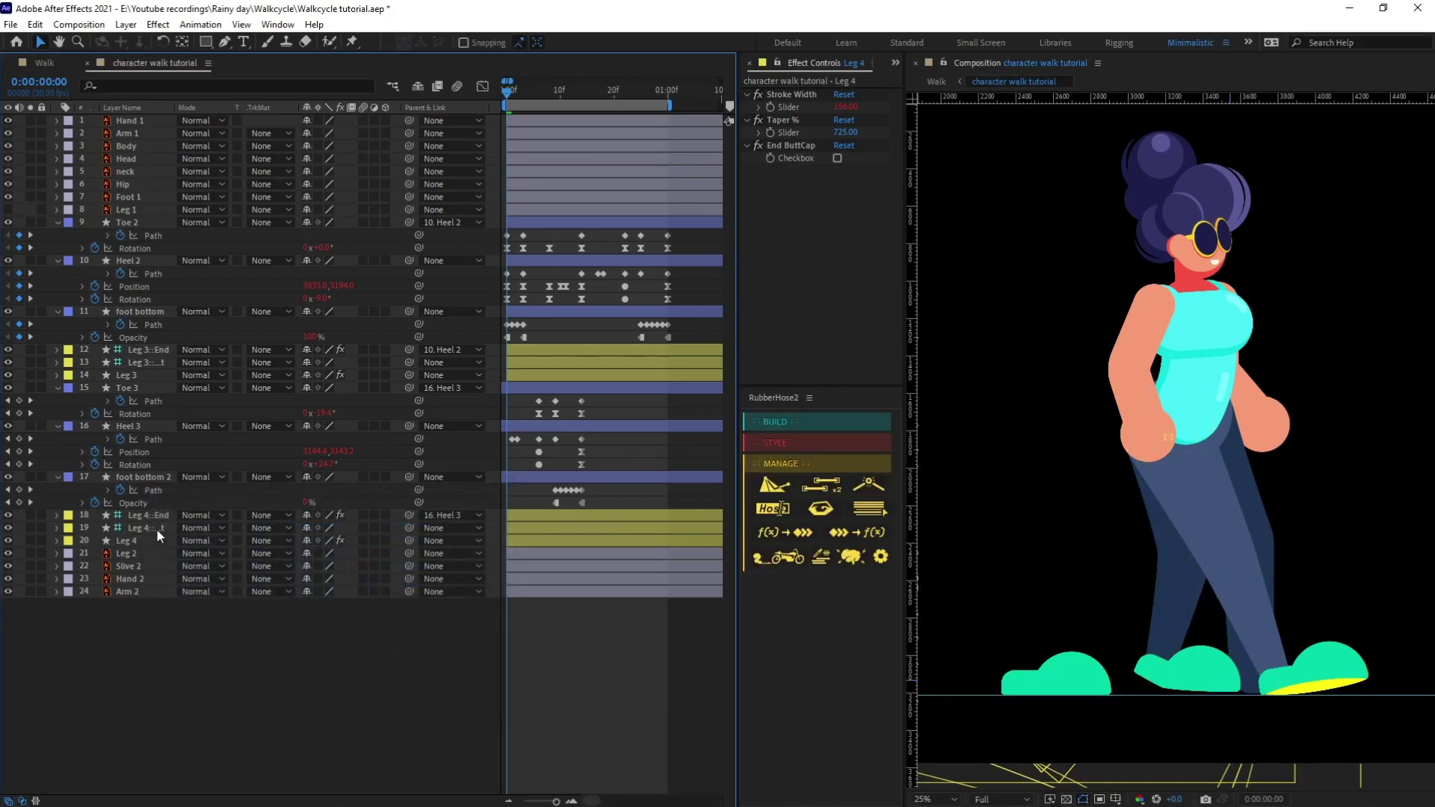
Adjust Leg 4's start controller at the hip and delete the original Leg 2 layer
click(157, 528)
mouse_move(1176, 439)
mouse_down()
mouse_move(1200, 434)
mouse_move(1190, 422)
mouse_up()
click(133, 555)
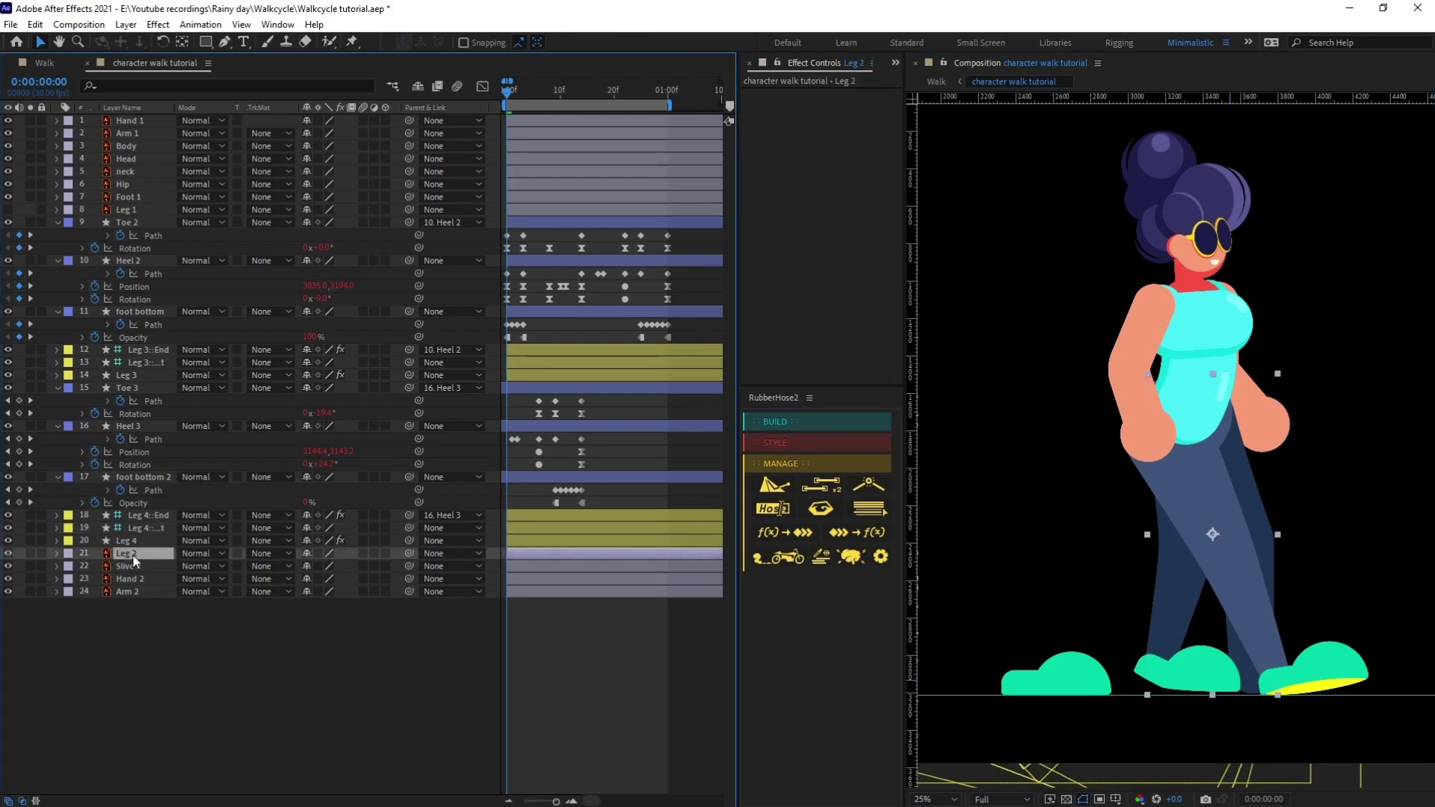
key(Delete)
Preview the walk cycle with both RubberHose legs, checking it close up and at full view
scroll(1276, 504, down, 2)
key(space)
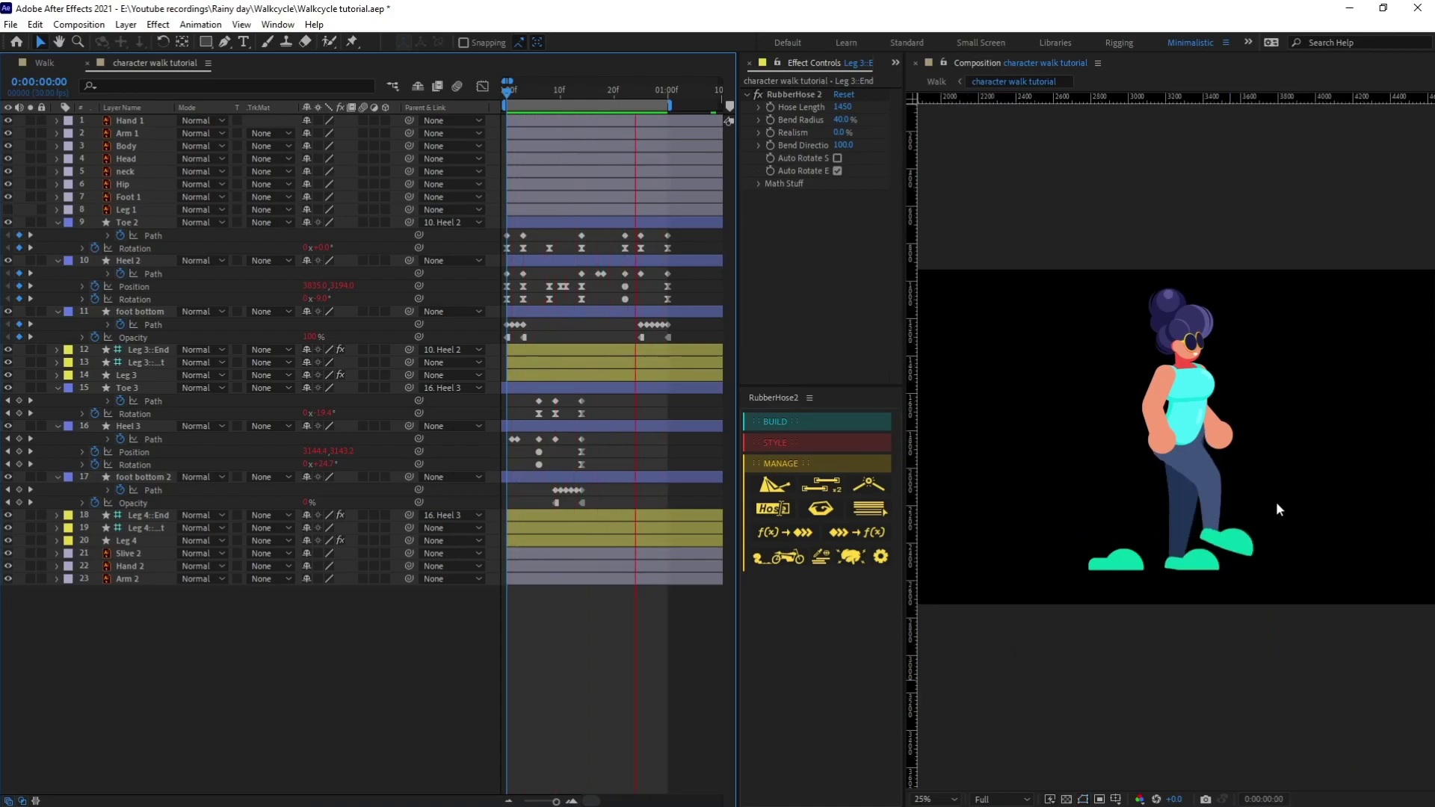
scroll(1276, 505, up, 1)
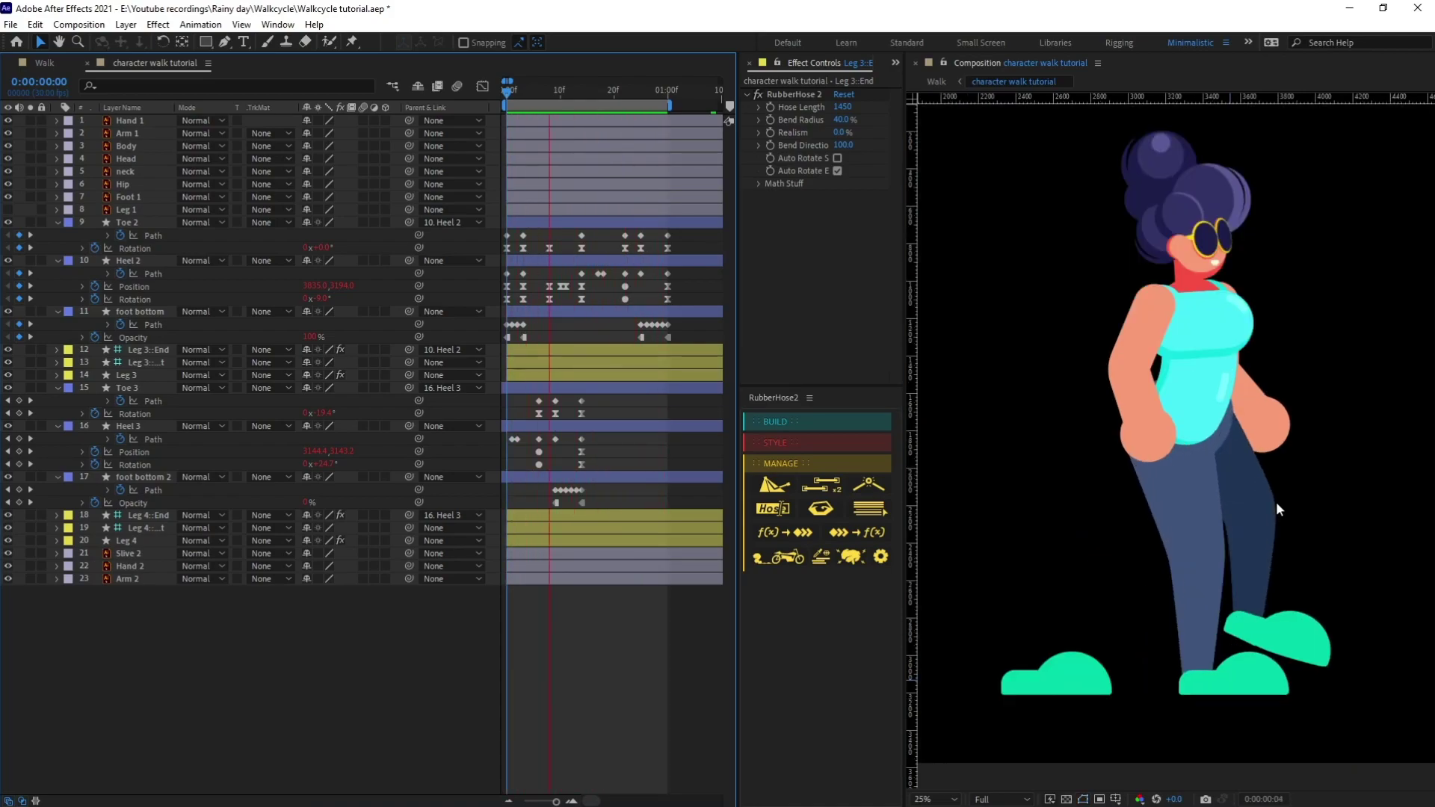
key(comma)
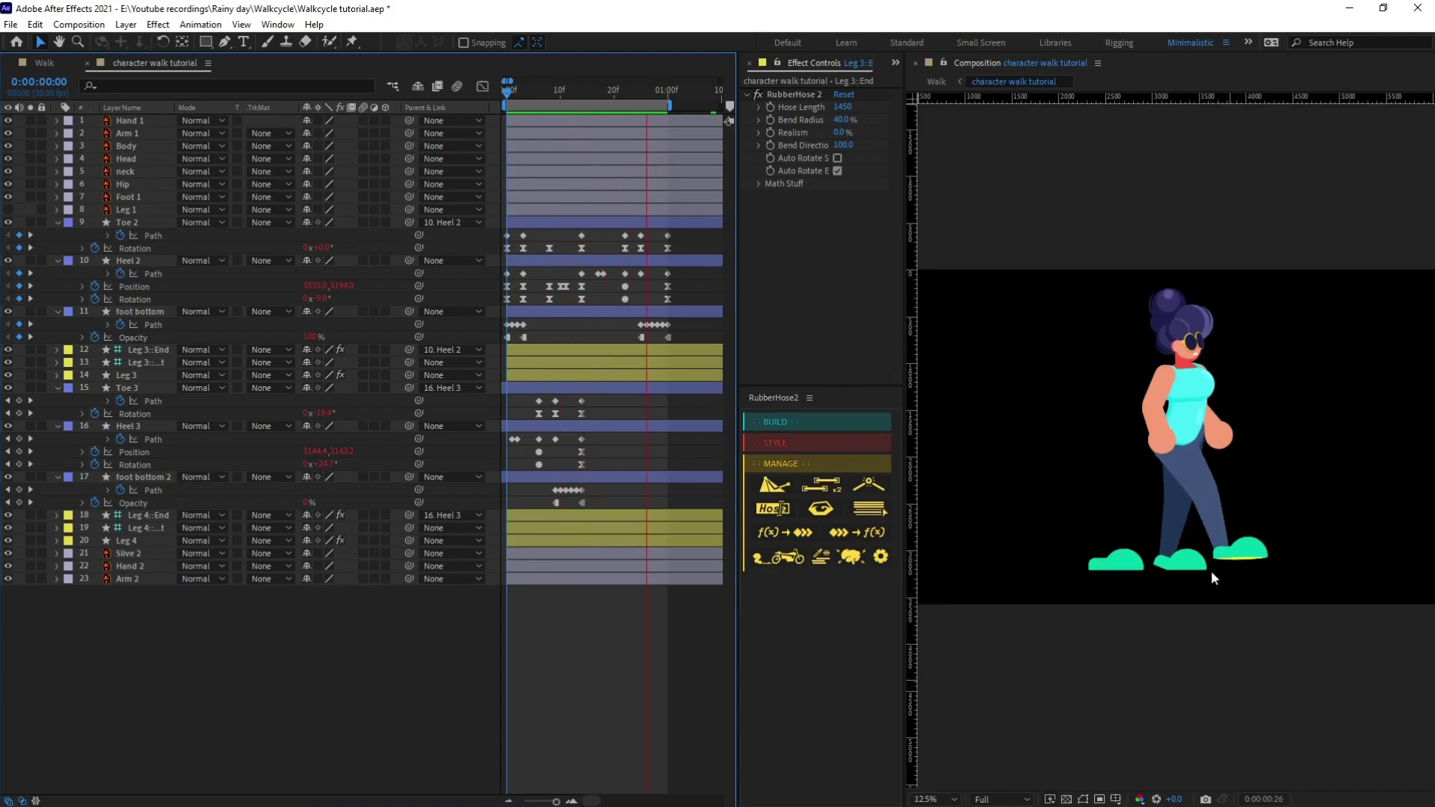
key(space)
Delete the leftover static Foot 1 layer and return to the first frame
click(1113, 567)
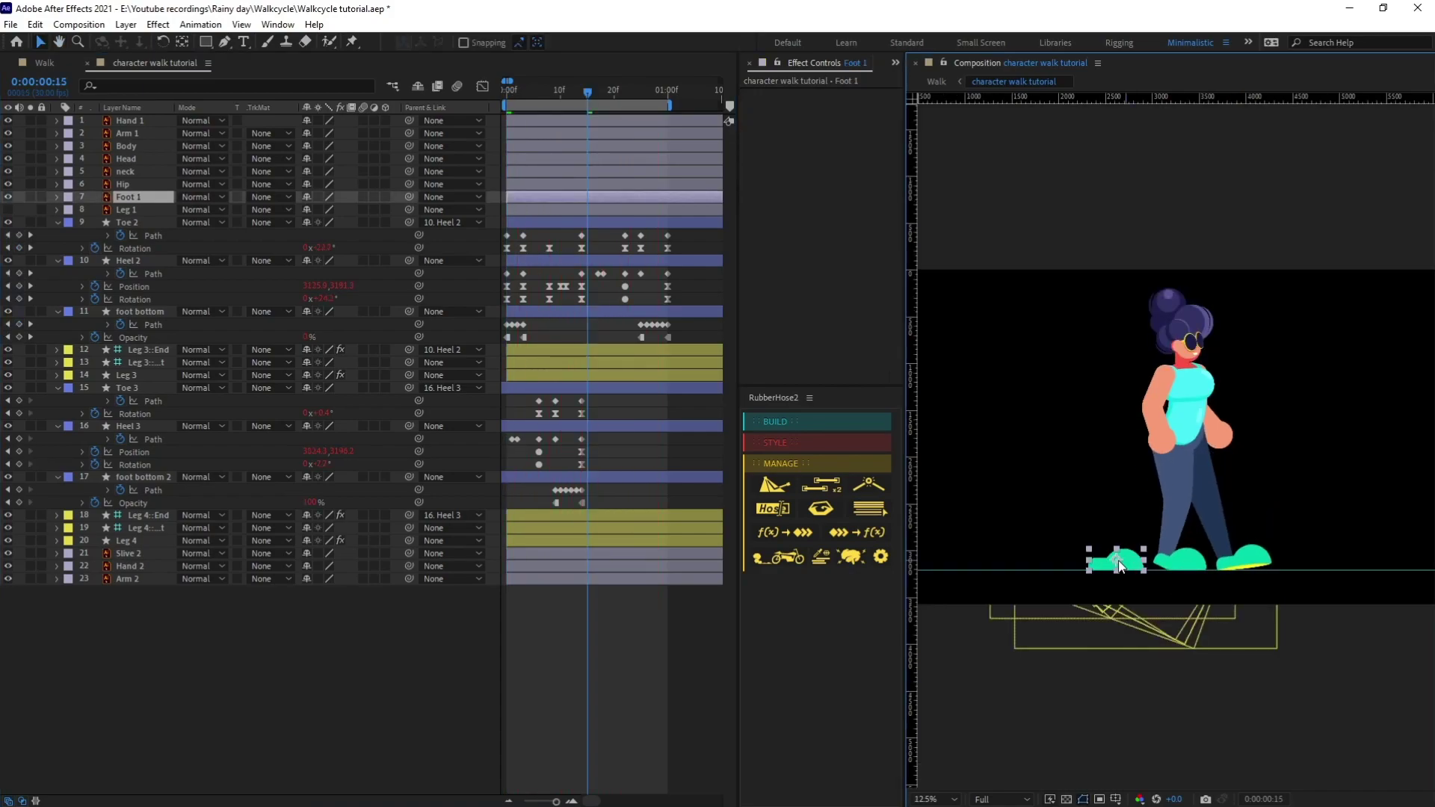
key(Delete)
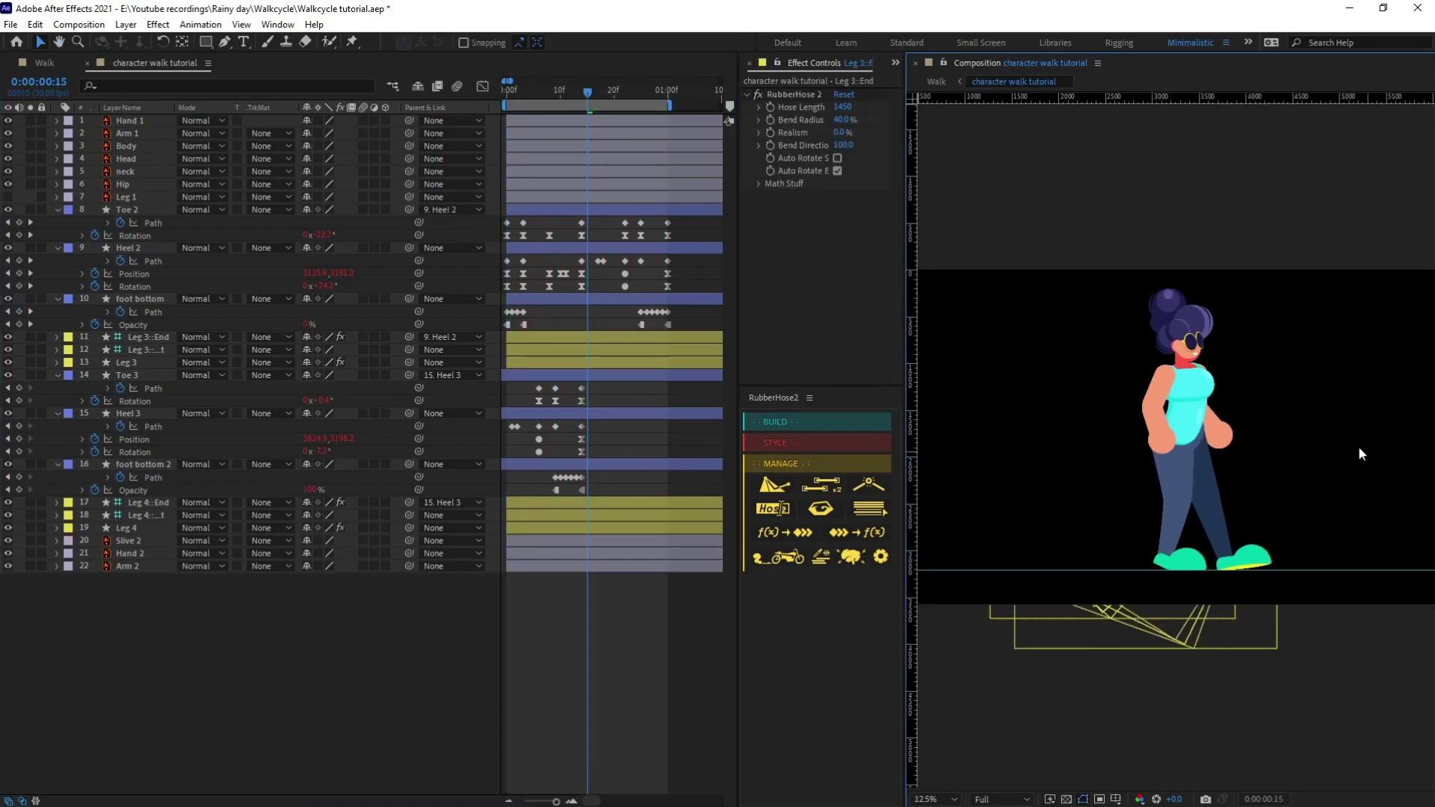
key(period)
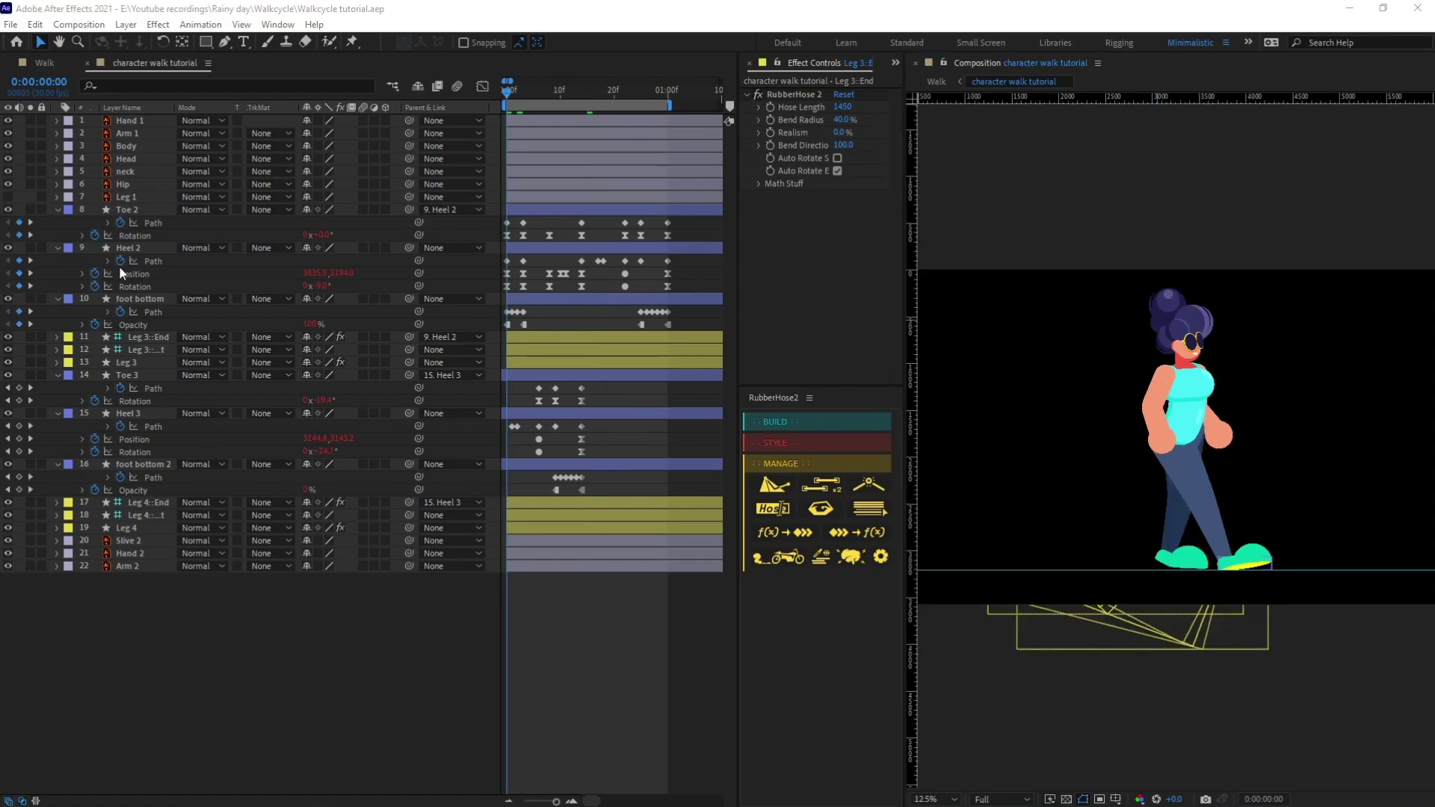
Move the Hip layer's anchor point down to the pelvis, just below the shirt's lower edge
click(129, 184)
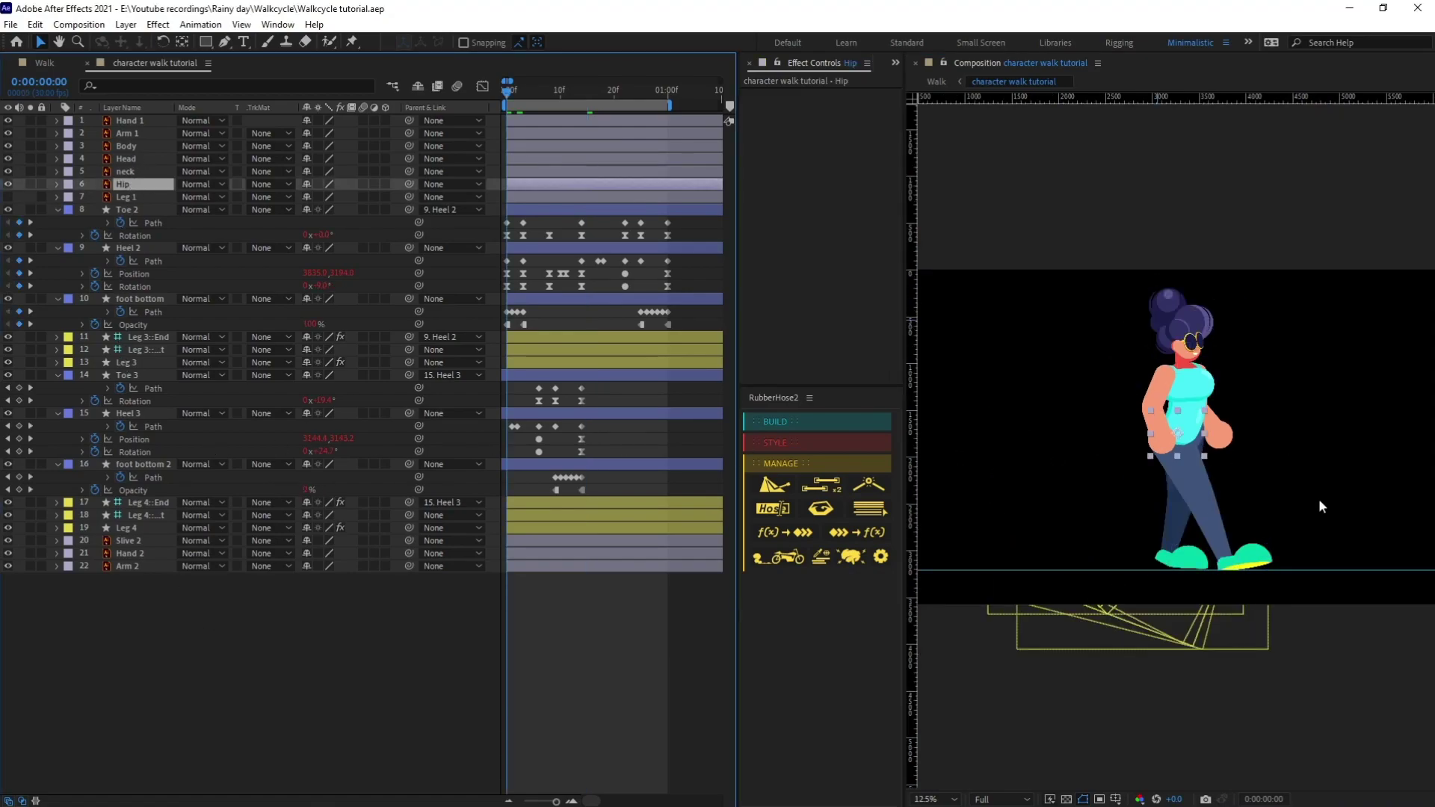
key(period)
key(period)
key(y)
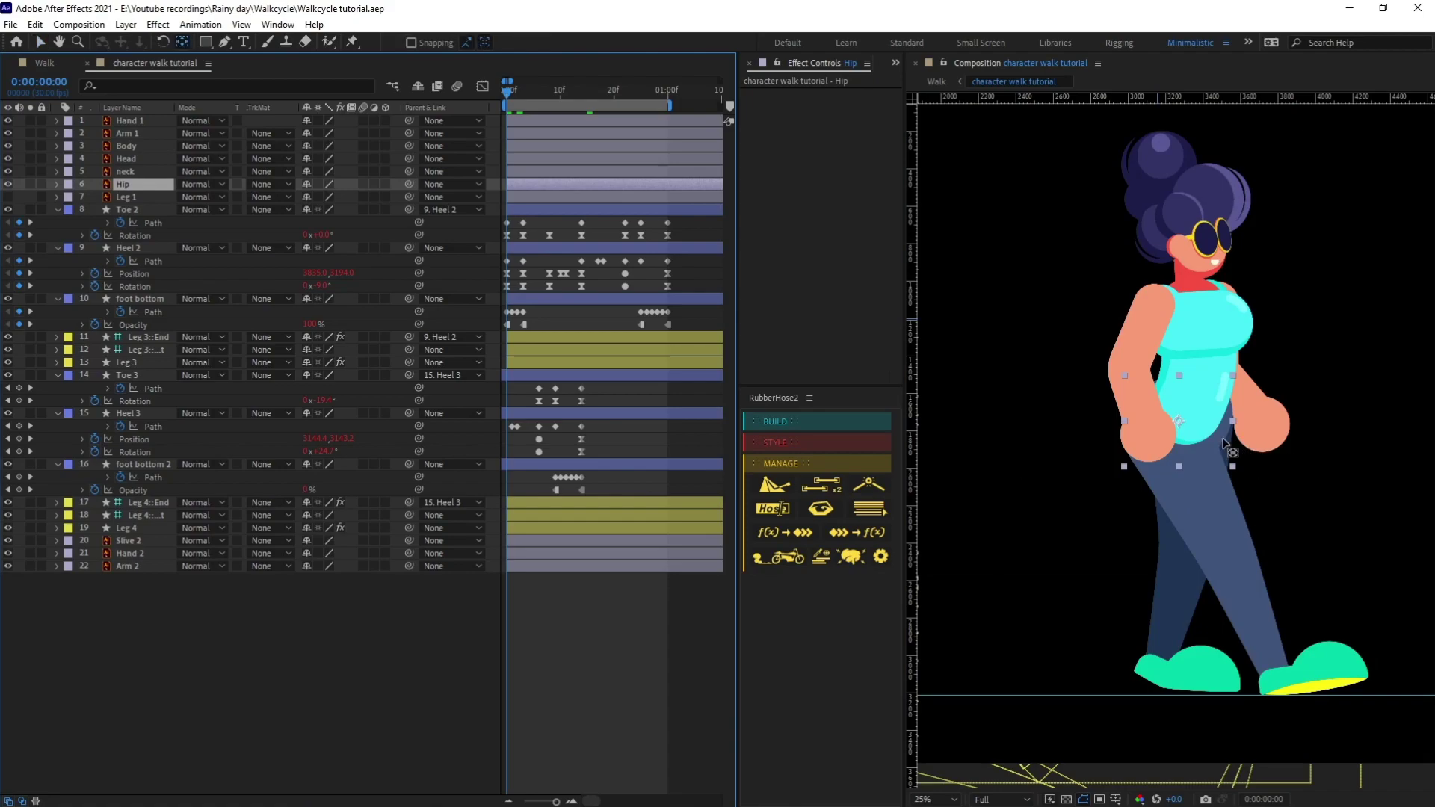
click(1179, 423)
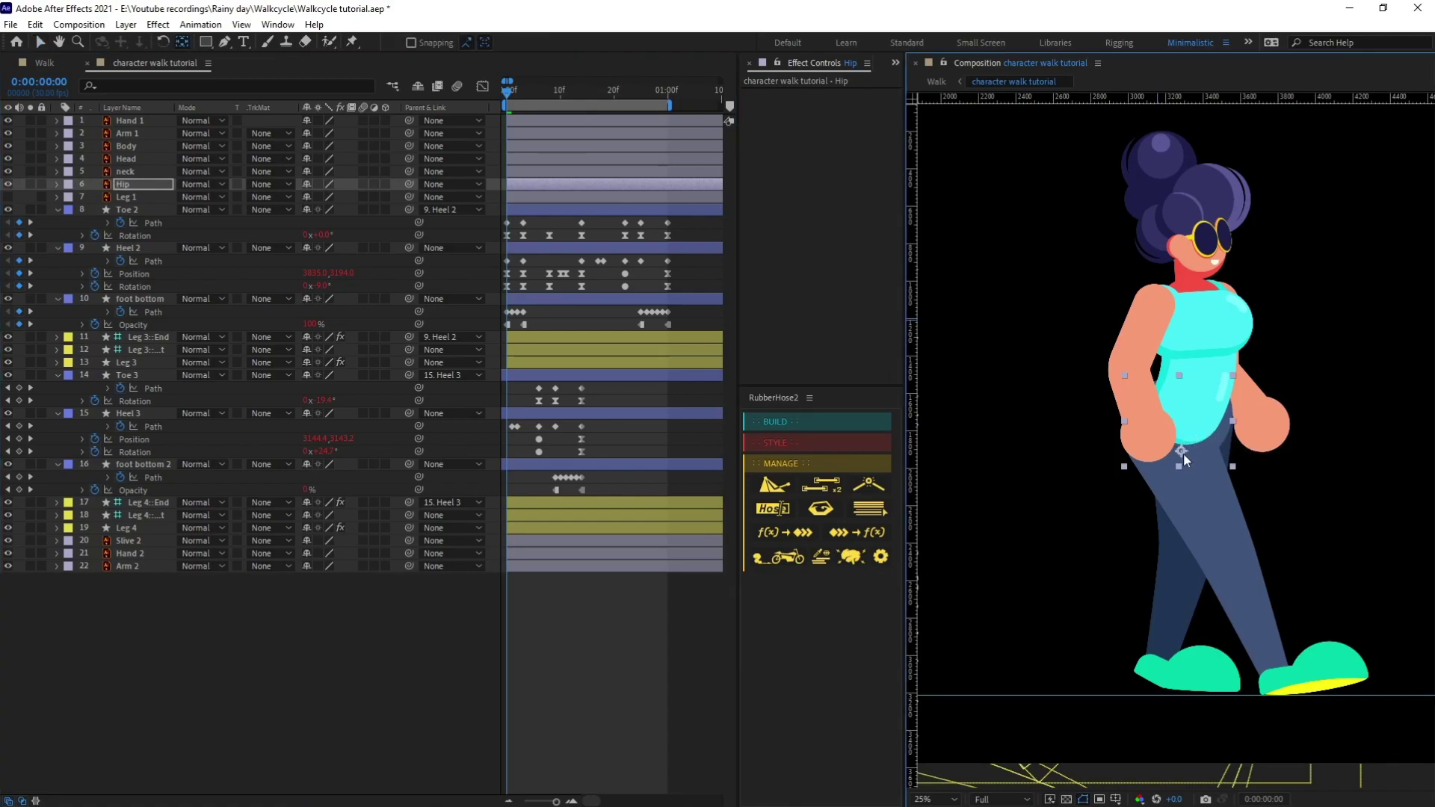
Move the Body layer's anchor point down to the waist and parent Body to Hip
click(140, 148)
drag(1205, 370, 1189, 431)
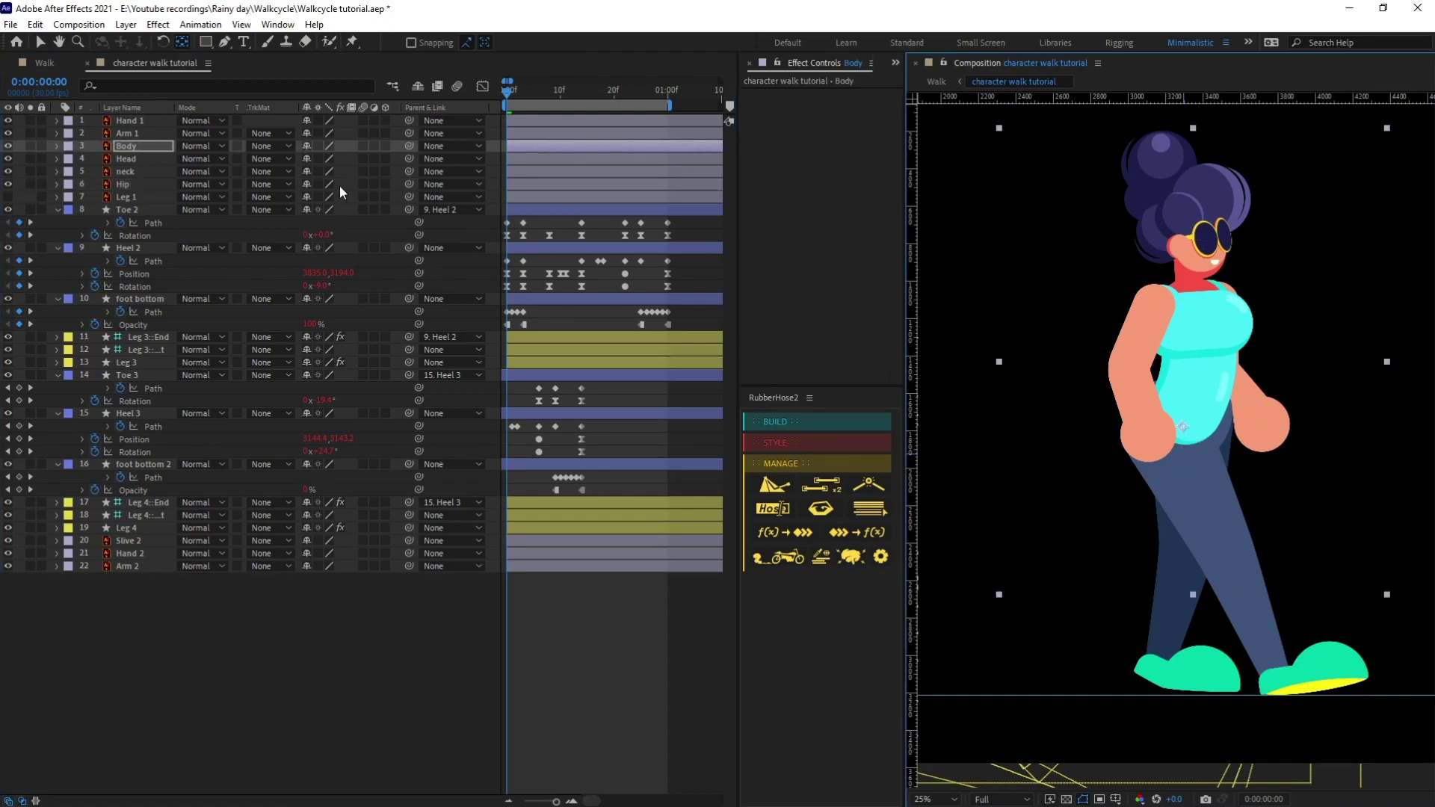
drag(409, 145, 136, 186)
Move the neck layer's anchor point to the base of the neck and parent neck to Body
click(136, 174)
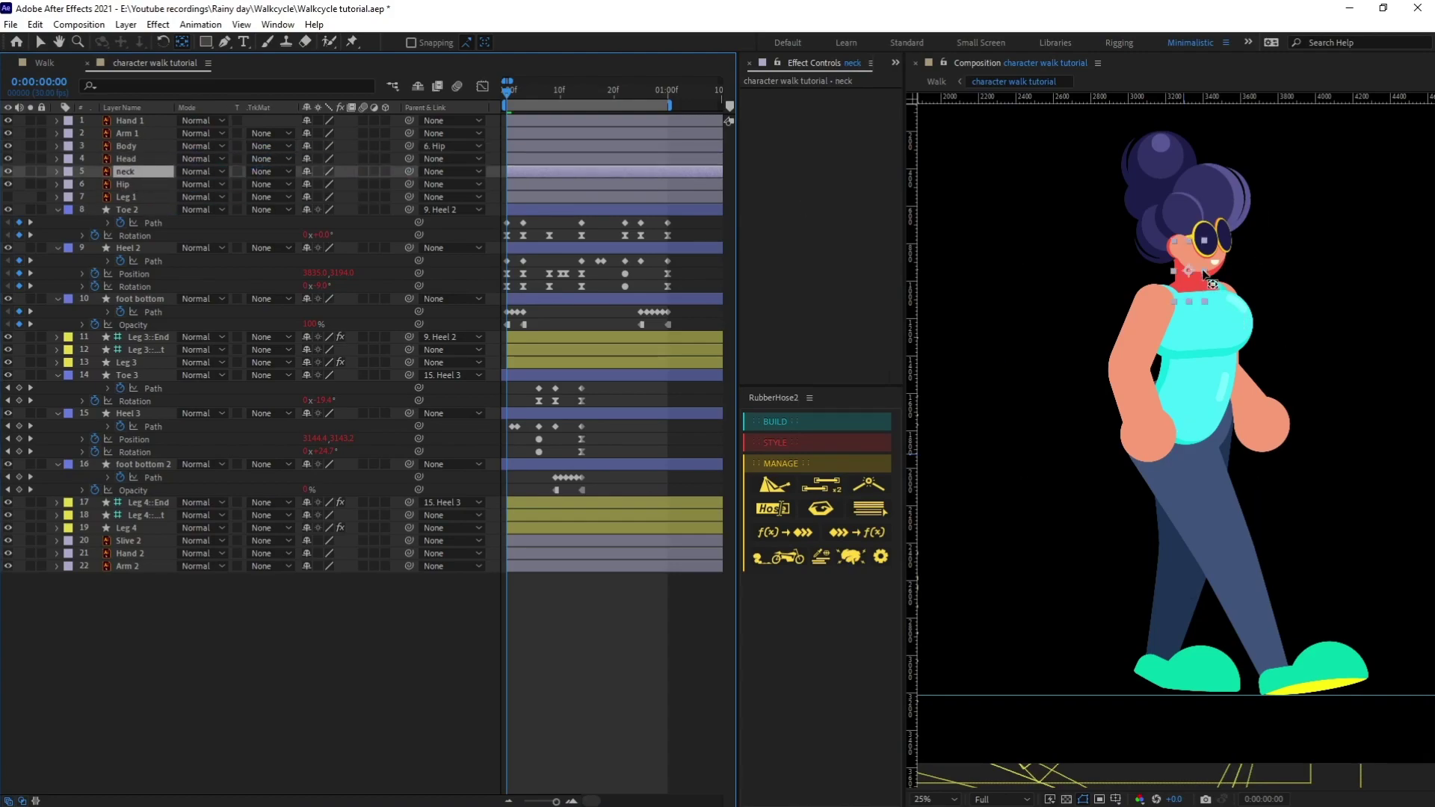
drag(1185, 274, 1189, 287)
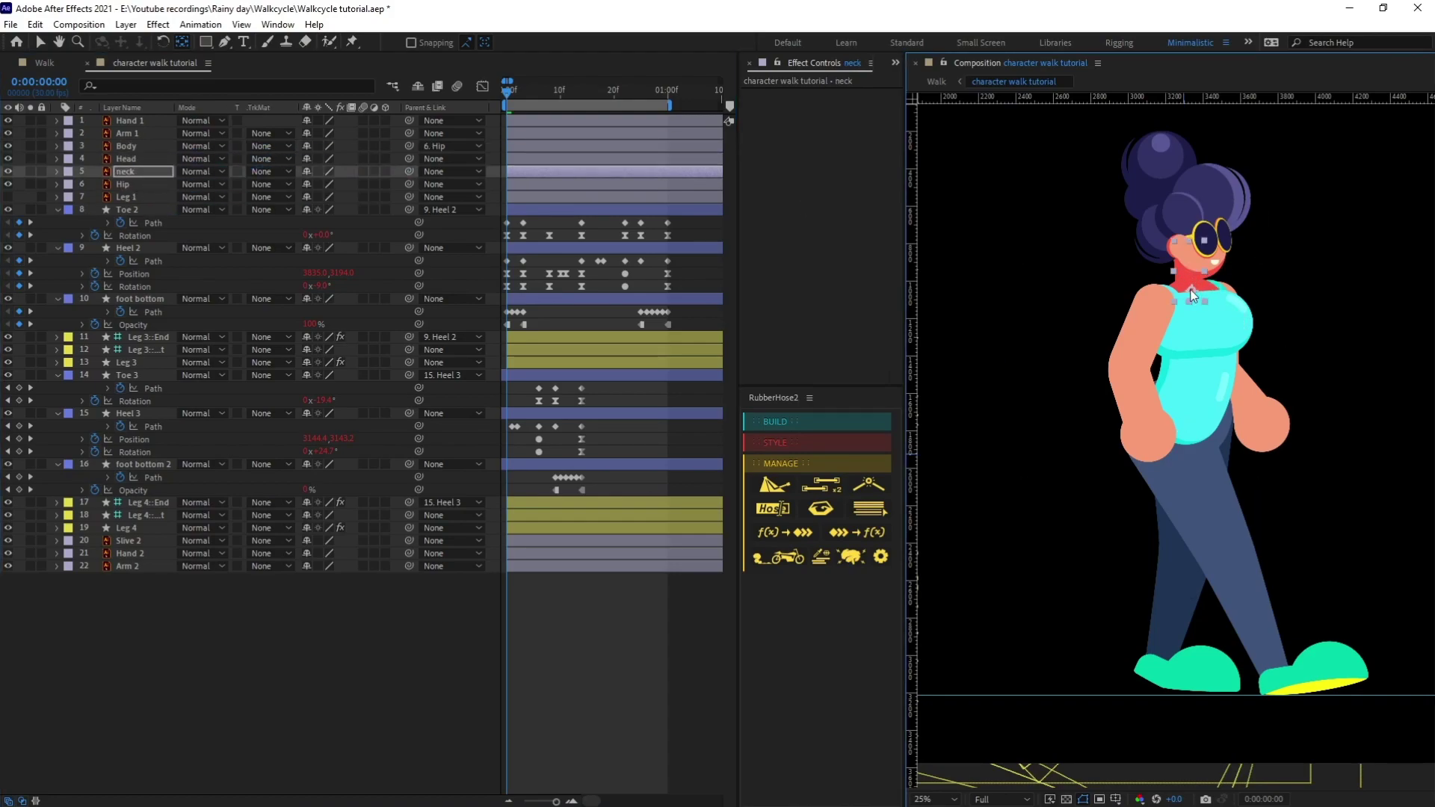
drag(409, 171, 145, 146)
Move the Head layer's anchor point to where the head meets the neck and parent Head to neck
click(128, 158)
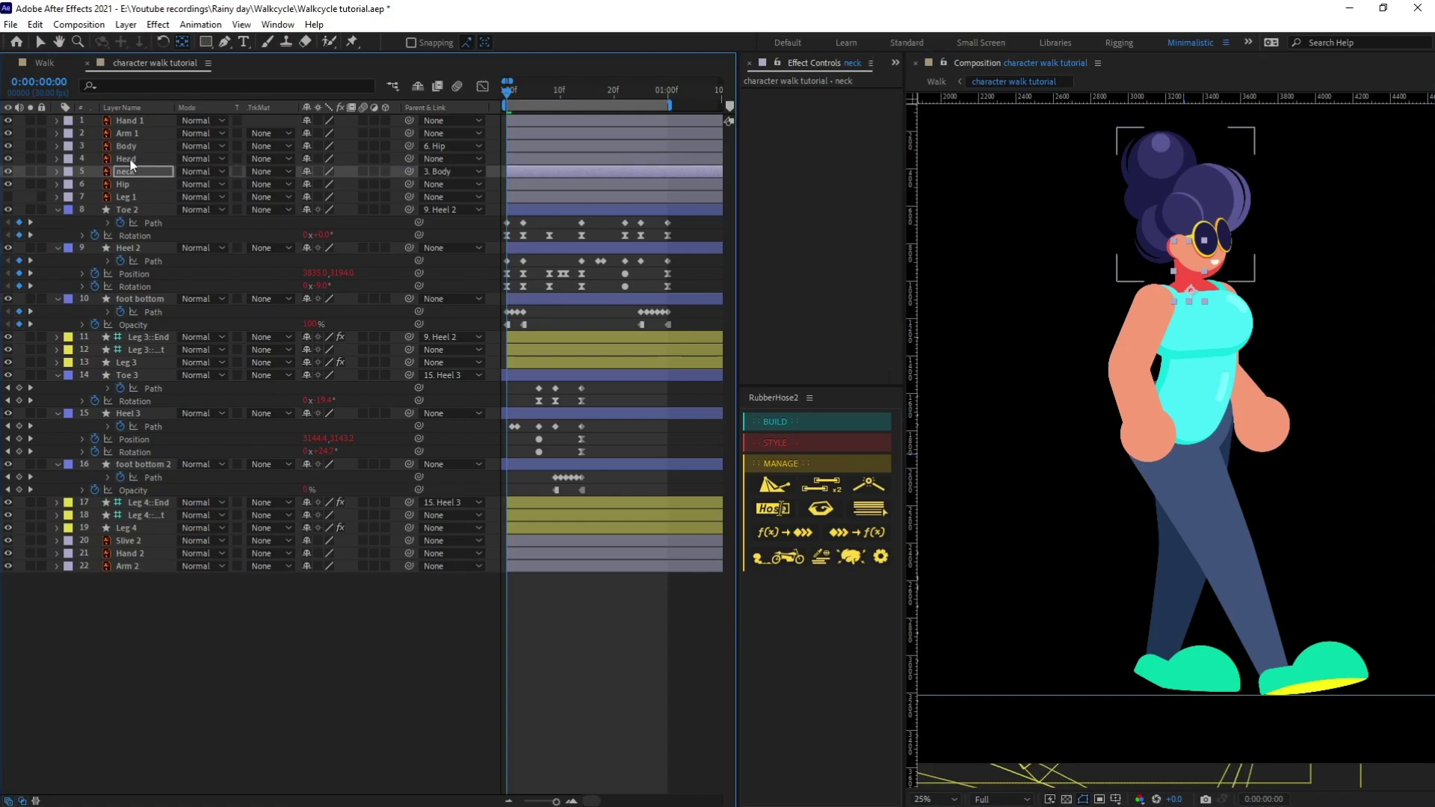
drag(1186, 204, 1183, 267)
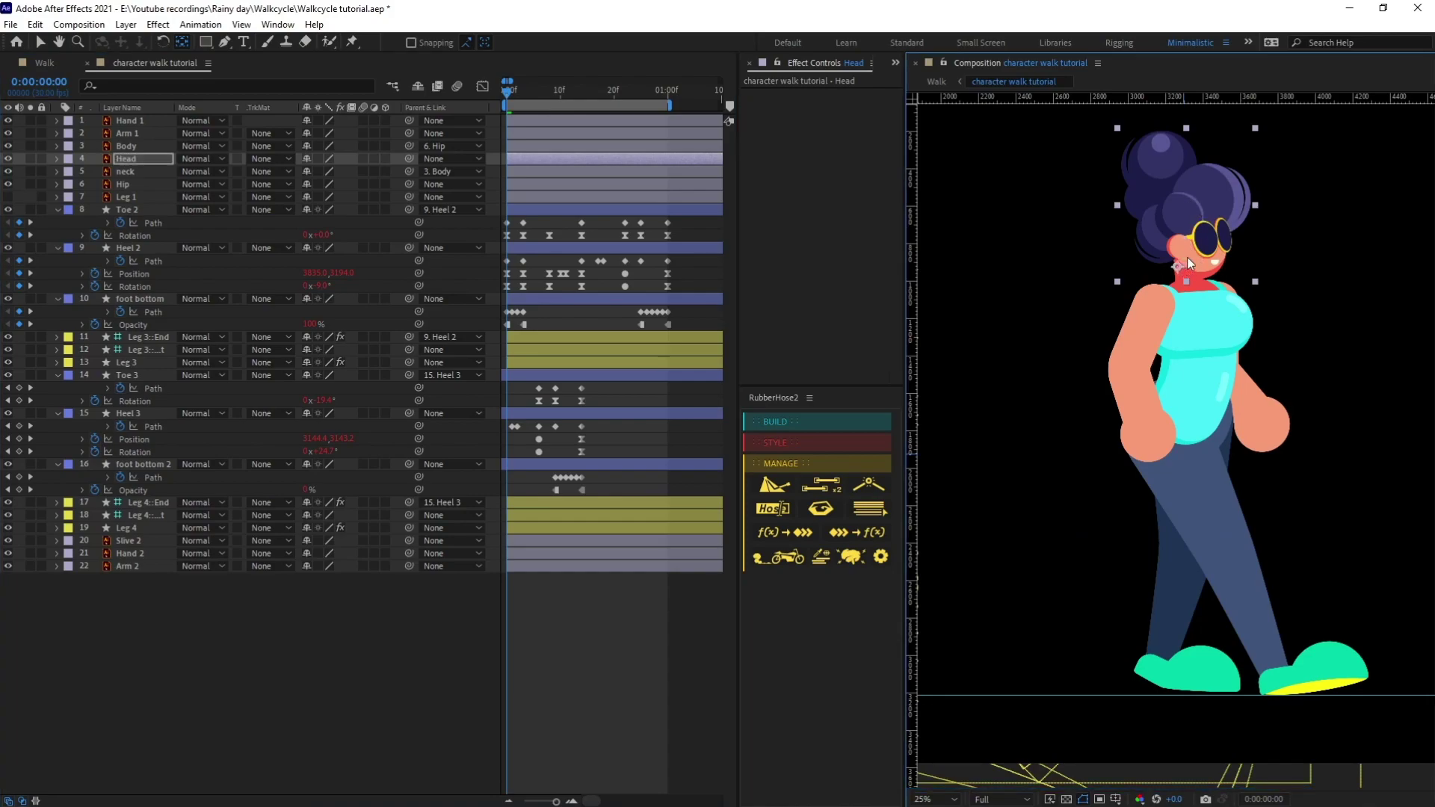
drag(406, 160, 152, 172)
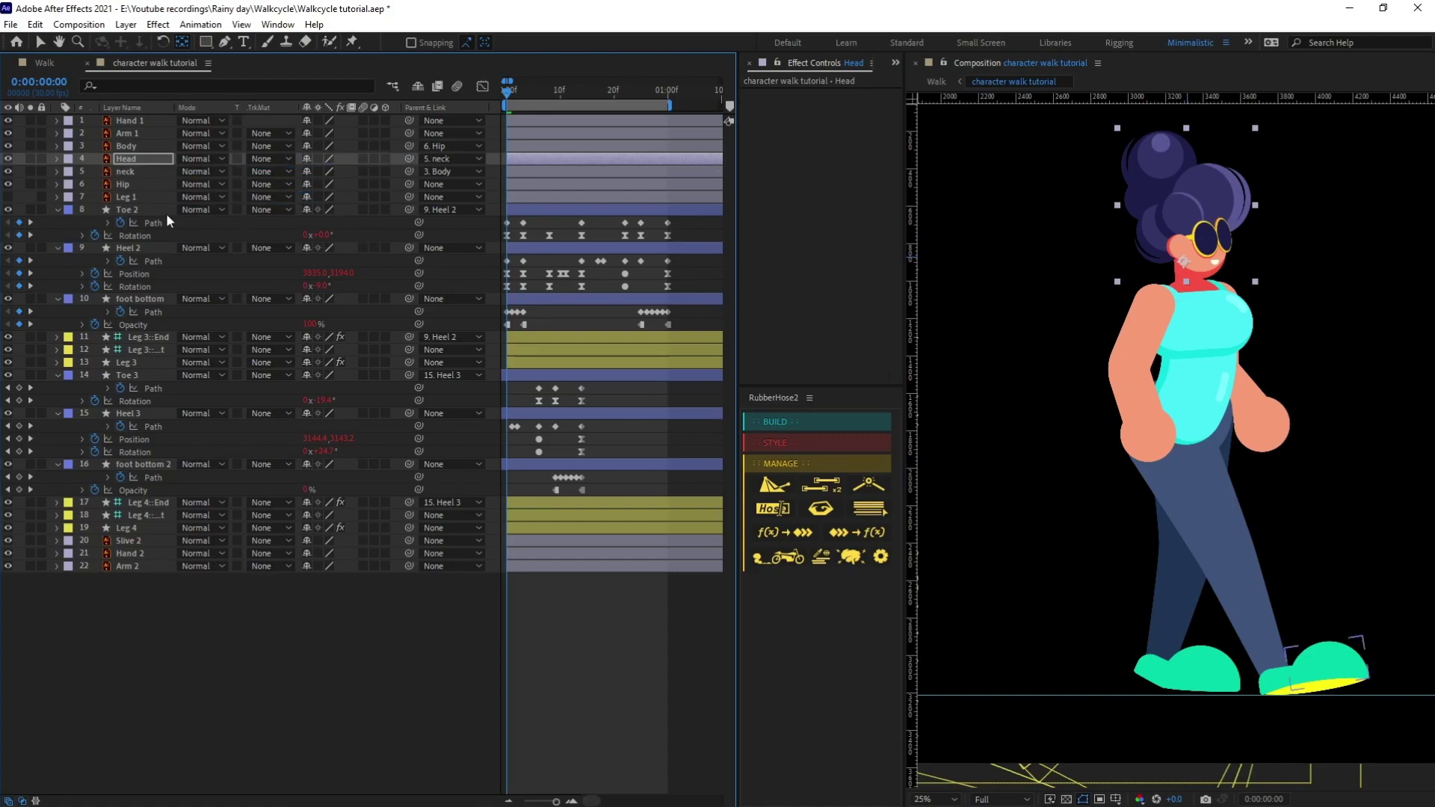
click(141, 133)
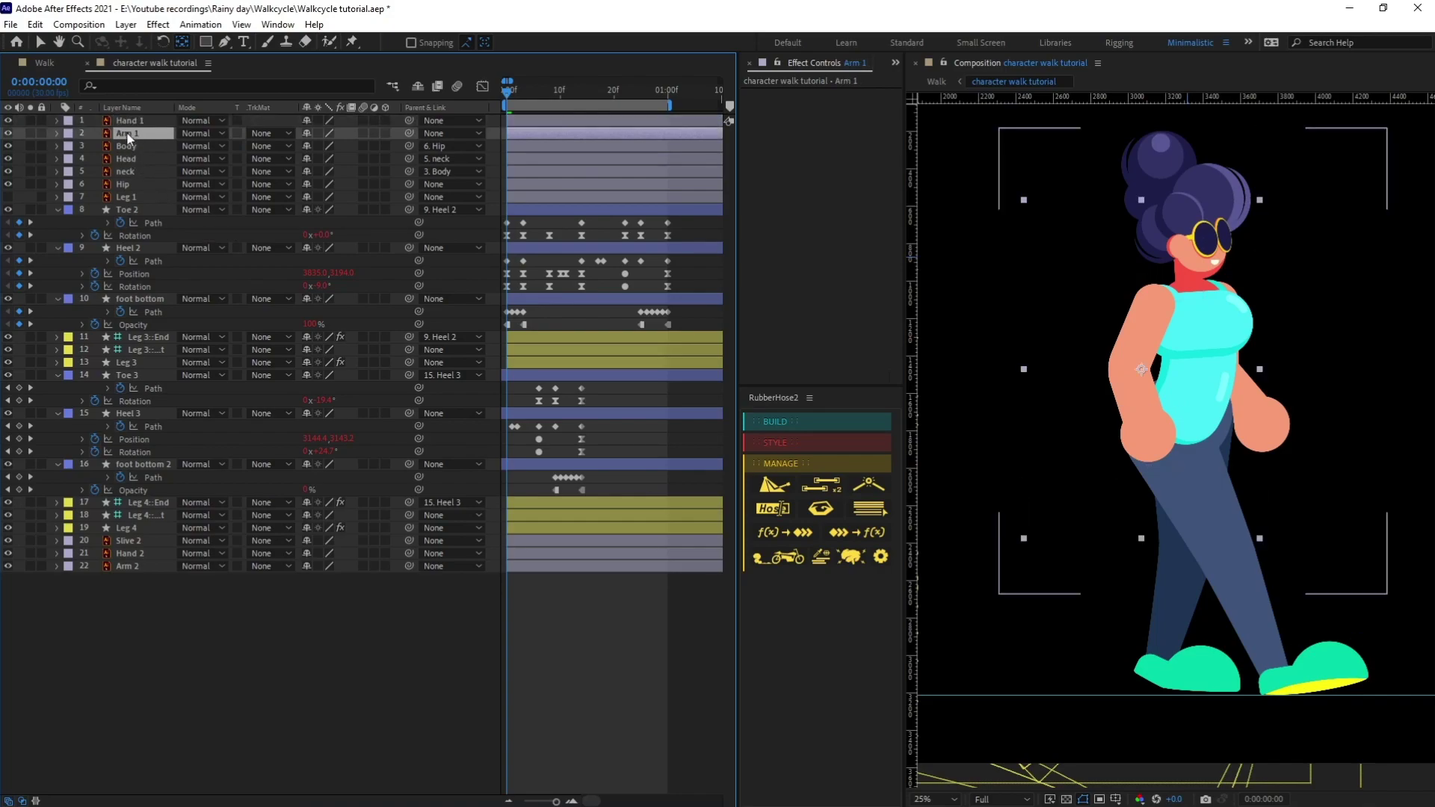
click(396, 719)
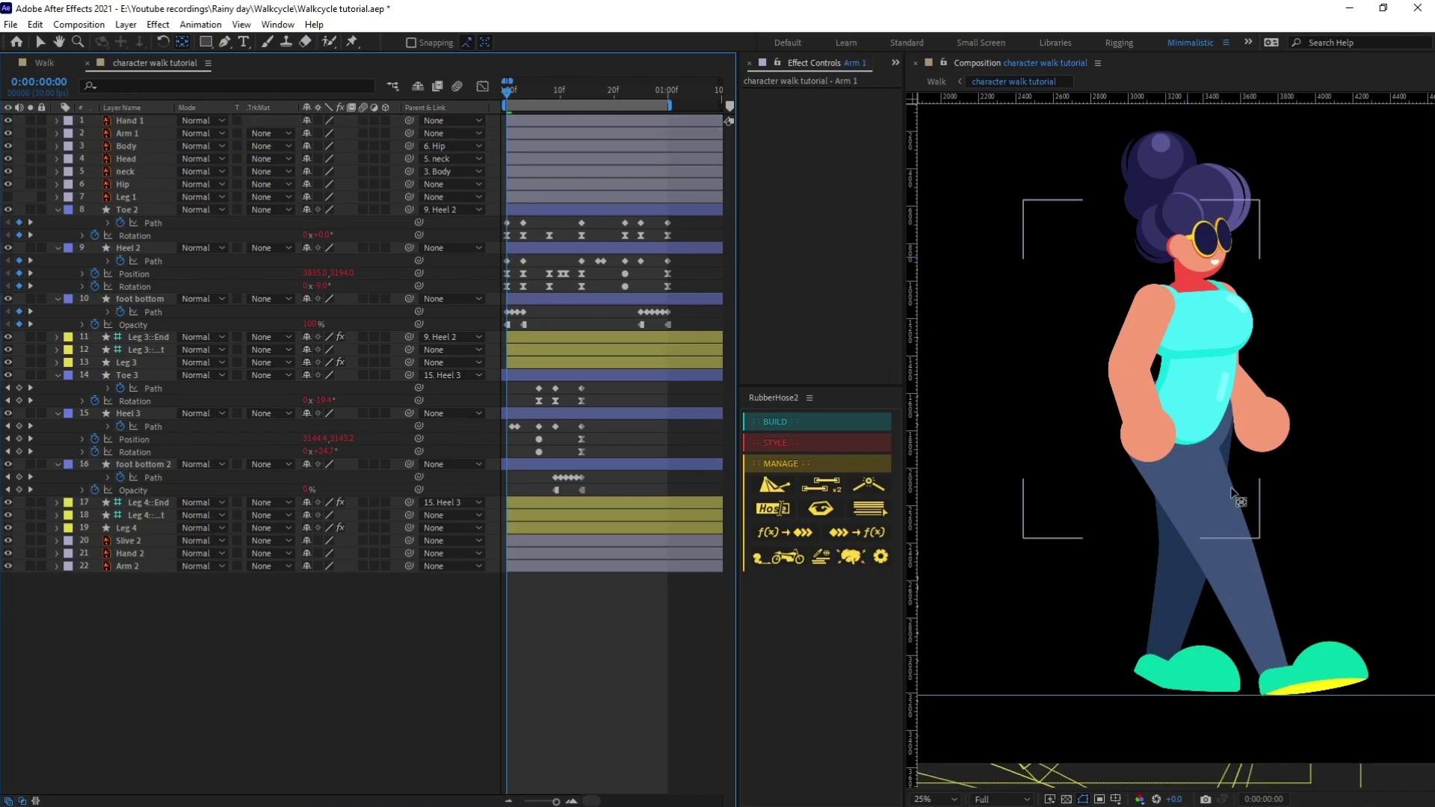
click(186, 400)
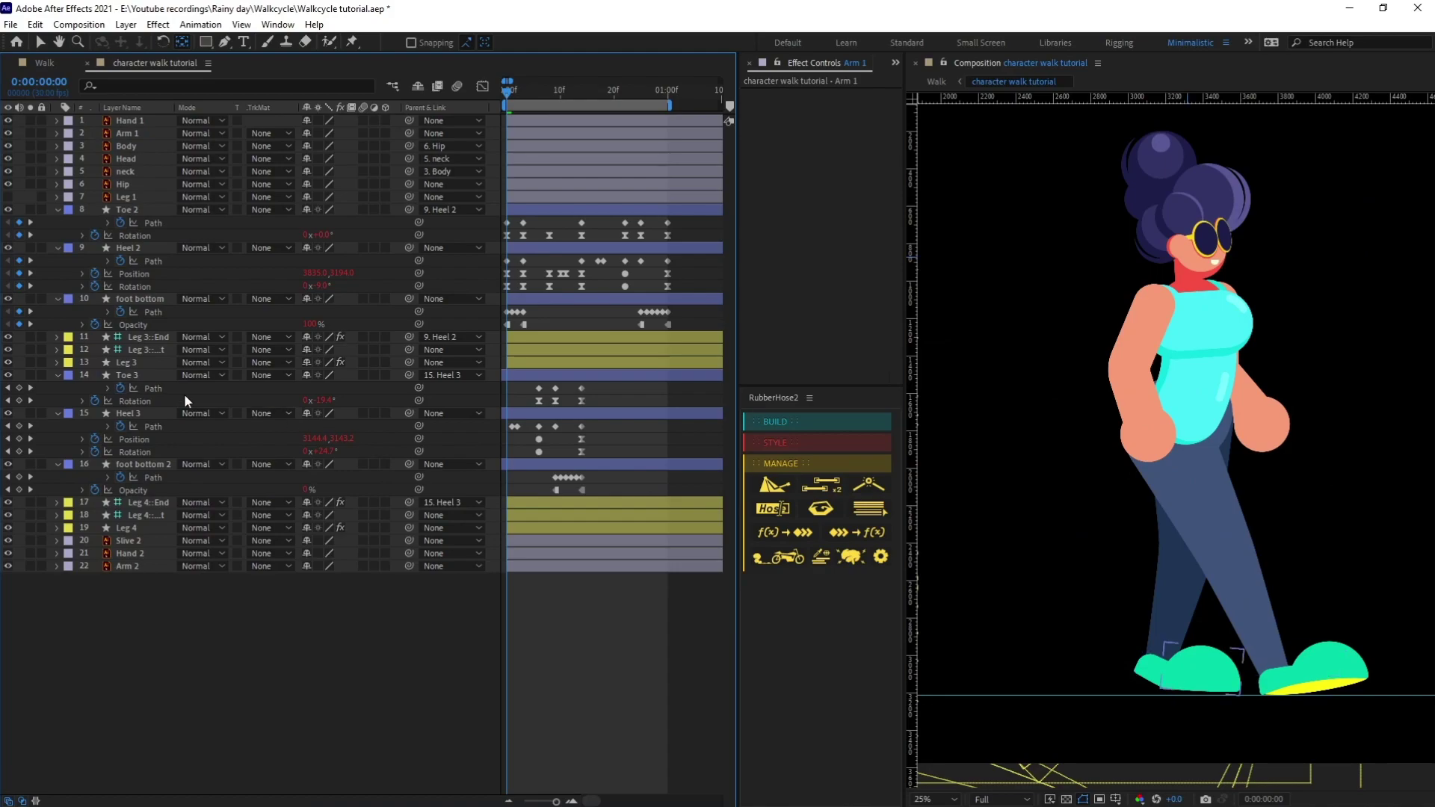
Parent the start controllers of Leg 3 and Leg 4 together to the Hip layer
click(146, 349)
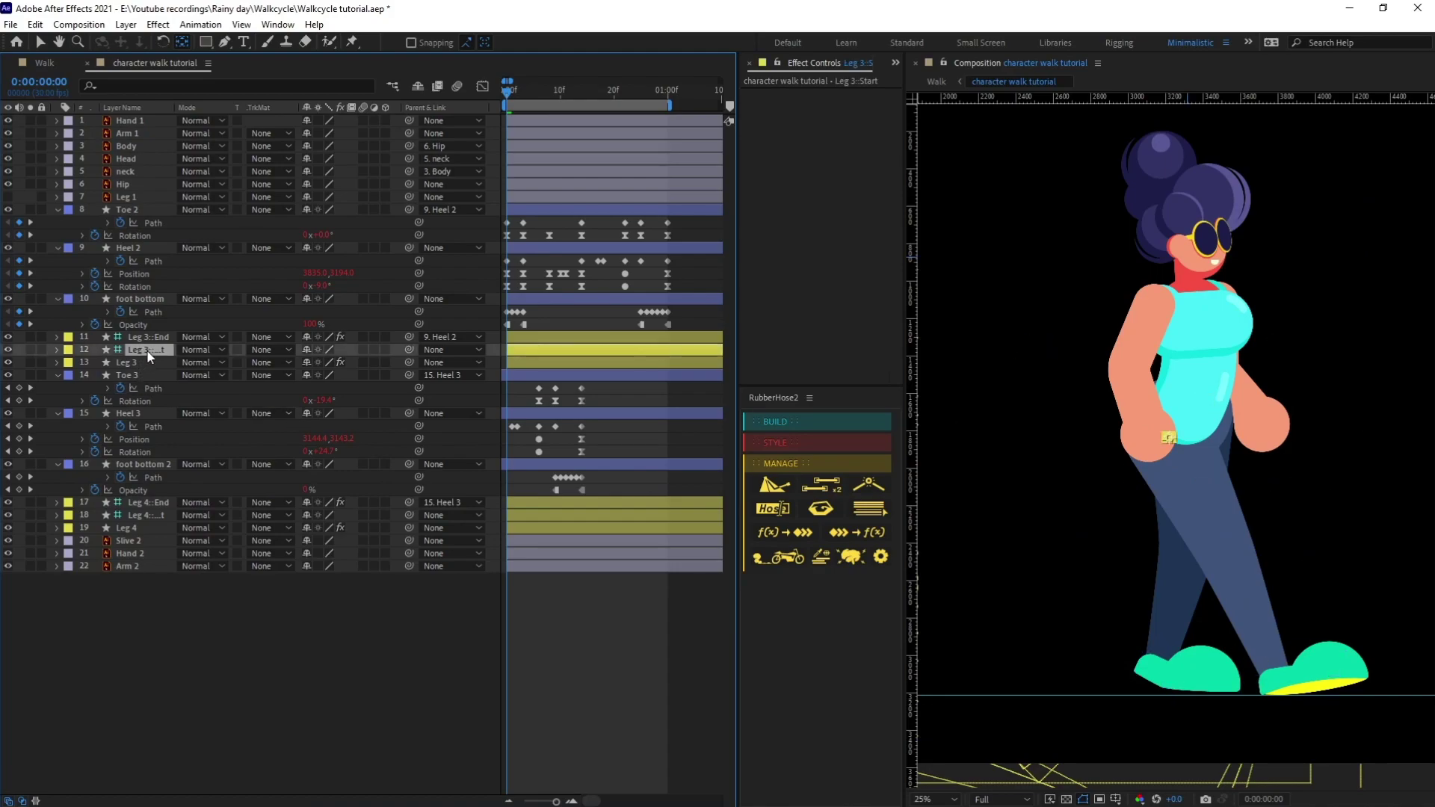
ctrl+click(147, 514)
drag(407, 515, 150, 183)
Shift the Hip slightly forward over the legs and preview the walk cycle
click(150, 183)
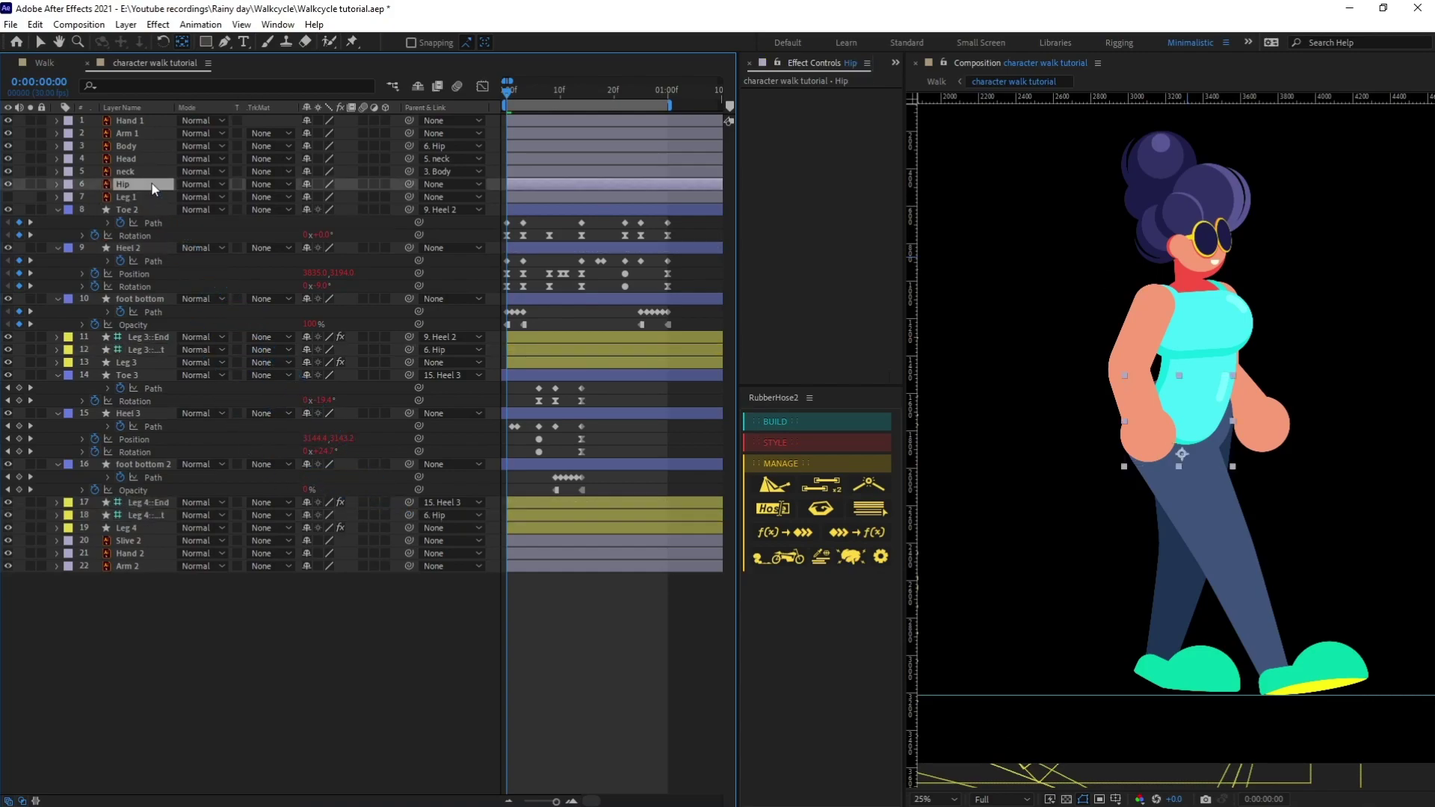
key(v)
drag(1200, 446, 1231, 442)
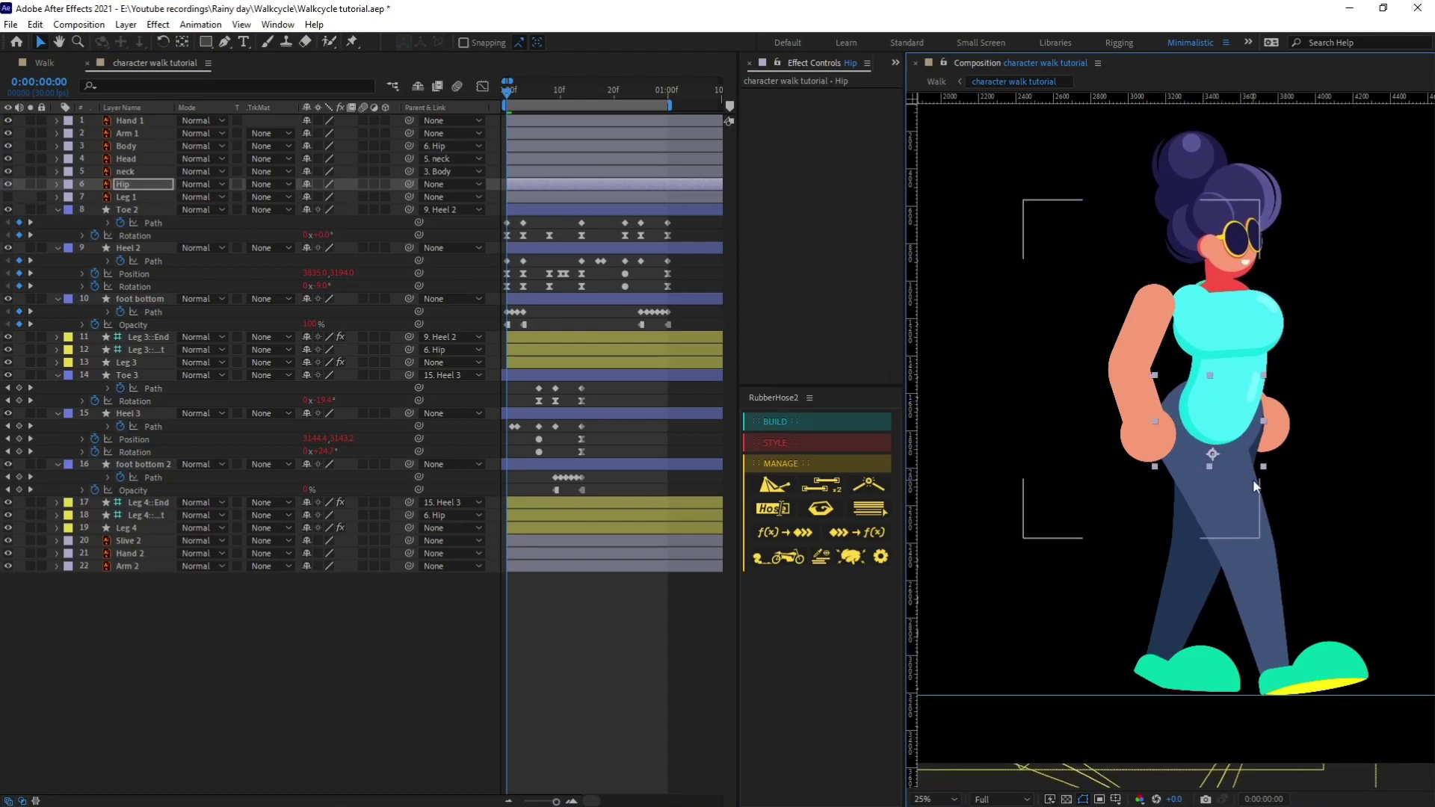
key(comma)
key(space)
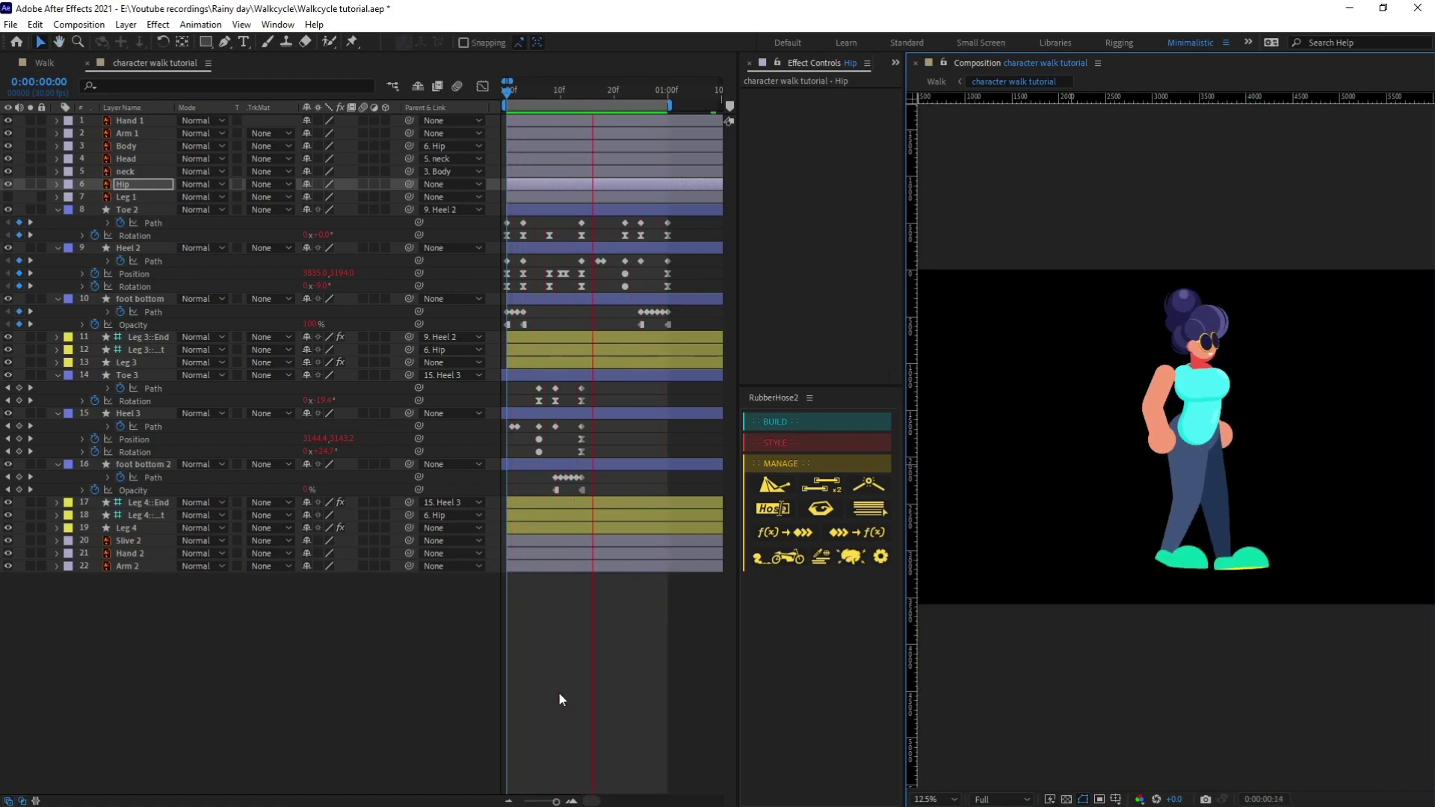
scroll(1159, 500, up, 1)
key(space)
key(space)
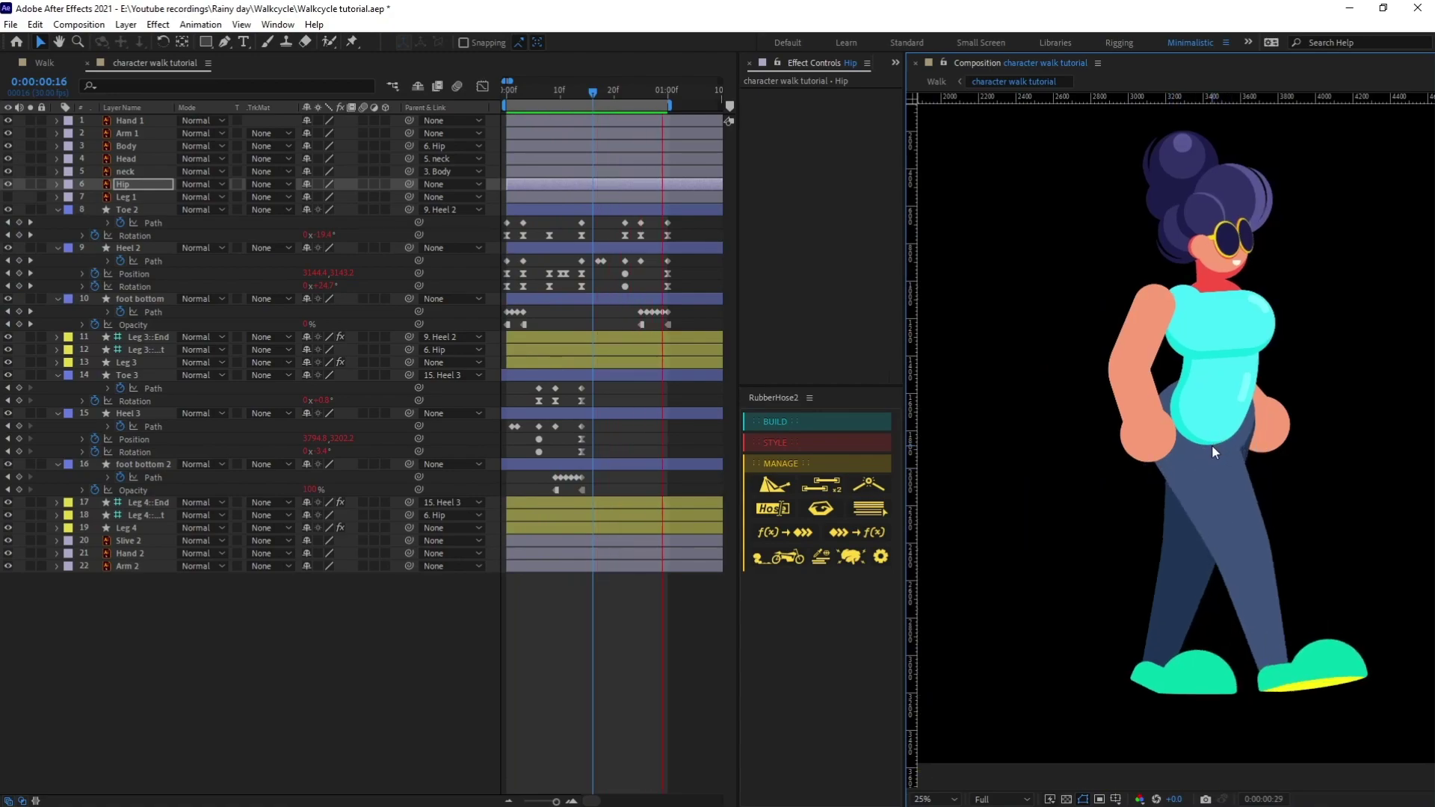
Add a Position keyframe to the Hip layer at the first frame
click(510, 90)
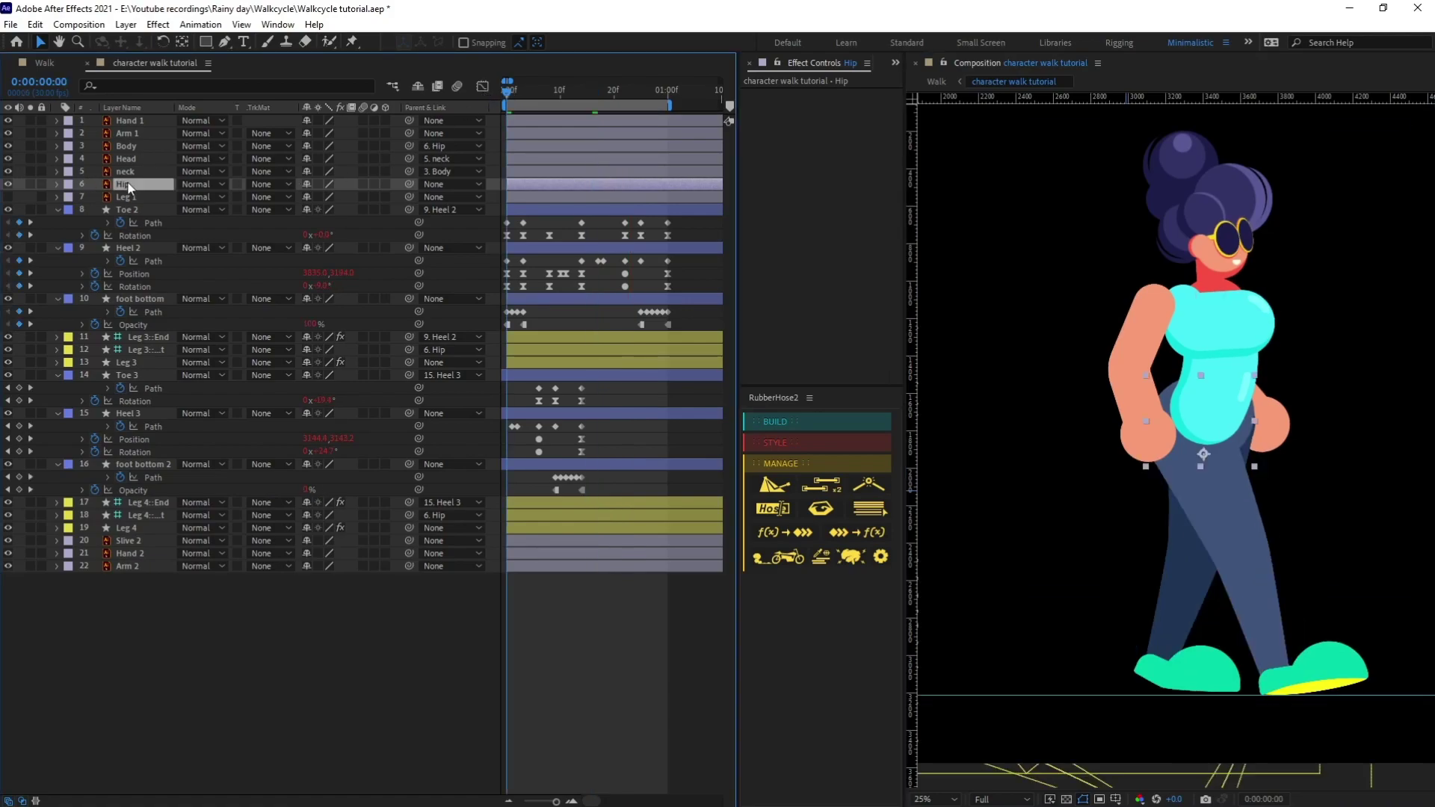
key(p)
click(95, 197)
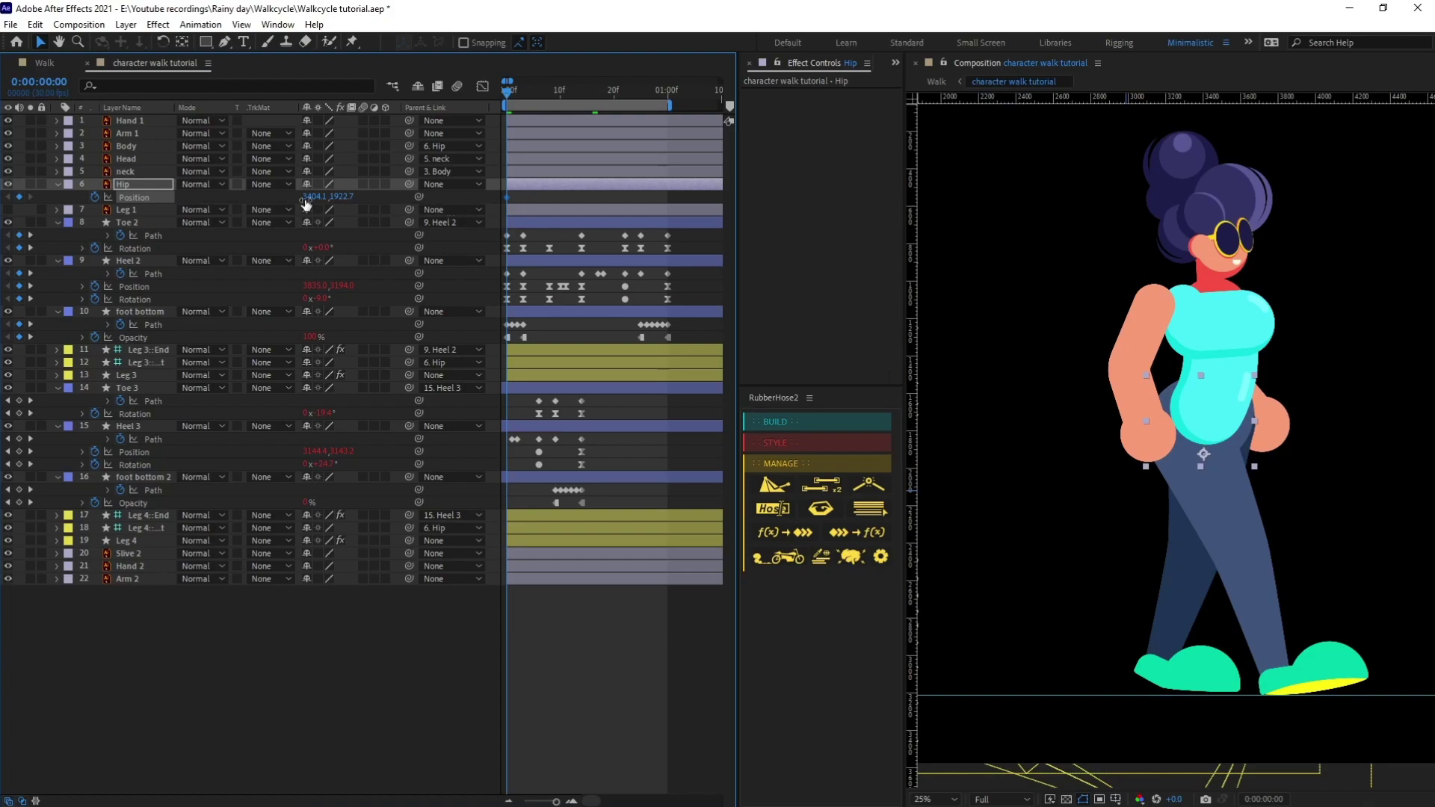
Add a Rotation keyframe to the Hip at the first frame, plus Position and Rotation keyframes at frame 14
key(r)
click(96, 198)
key(shift+p)
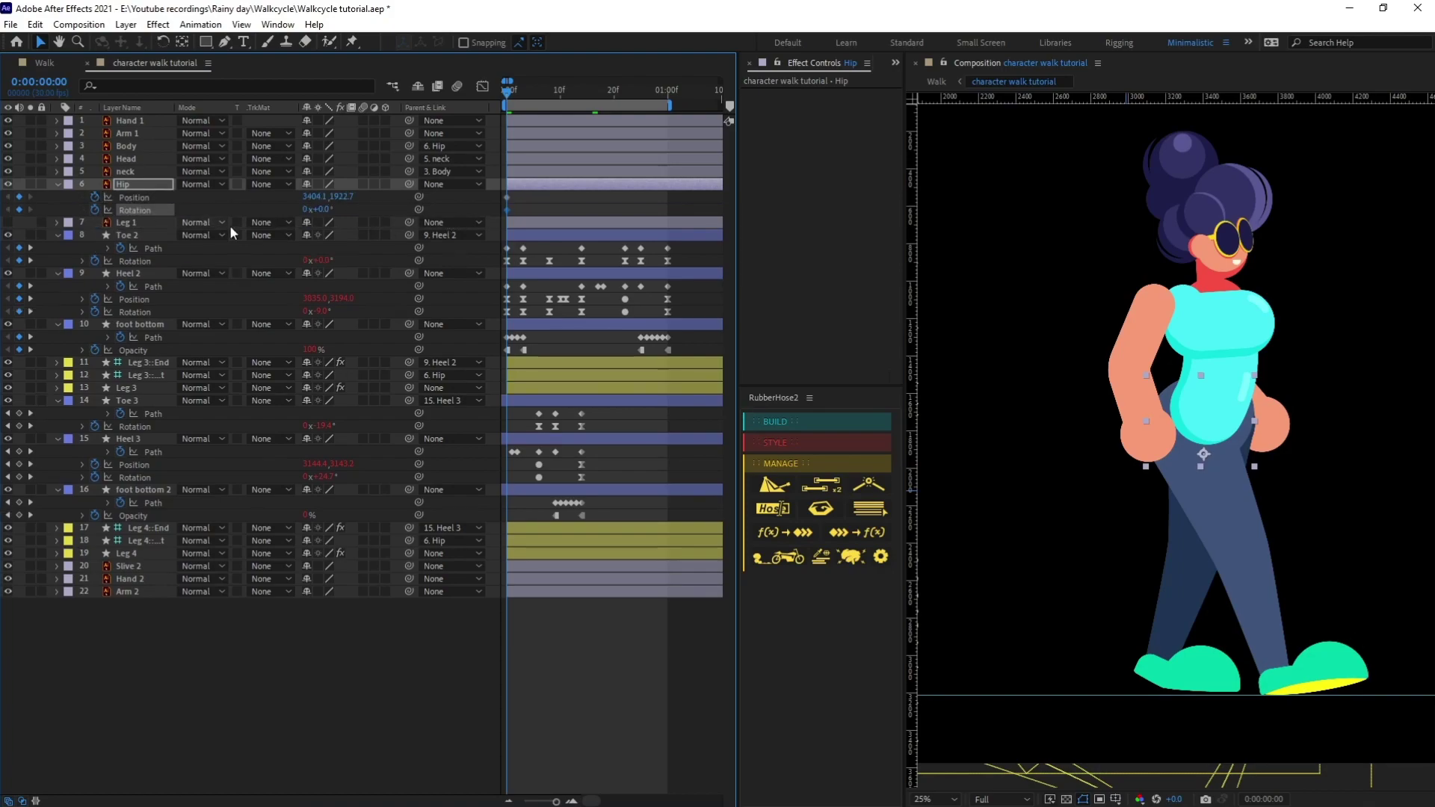
click(580, 91)
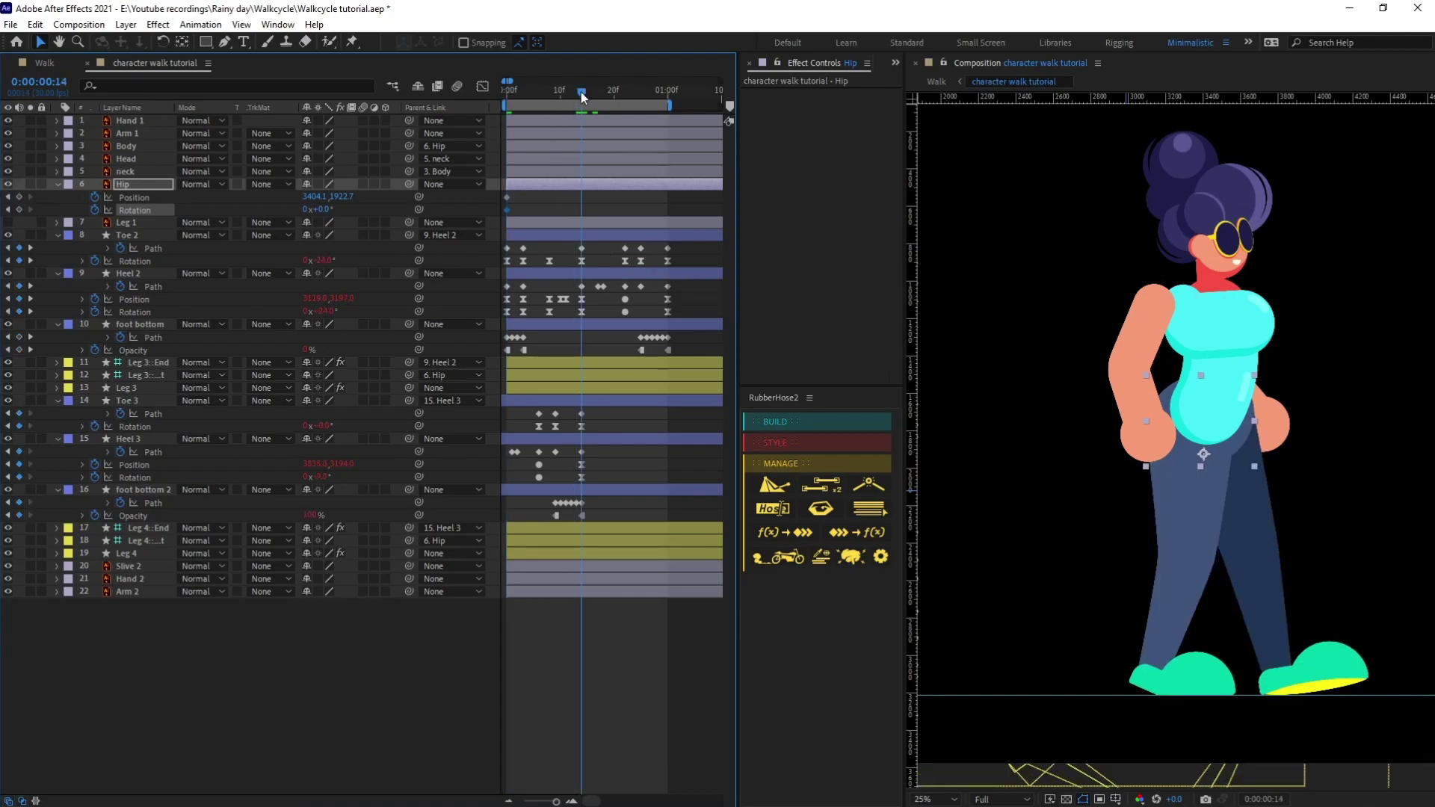
click(19, 197)
click(19, 210)
Add Position and Rotation keyframes to the Hip at frame 7, midway between its existing keyframes
click(667, 93)
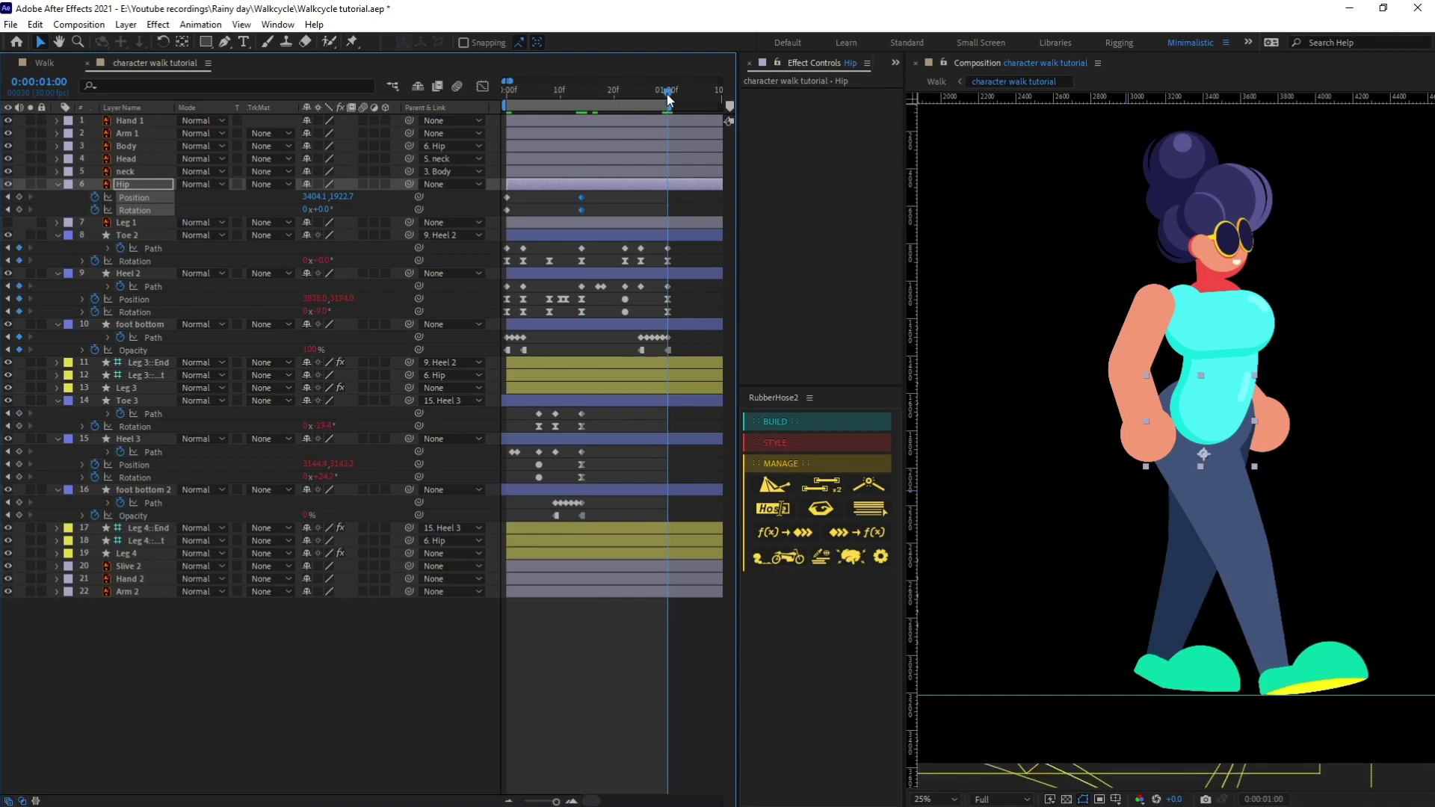
click(577, 94)
click(558, 97)
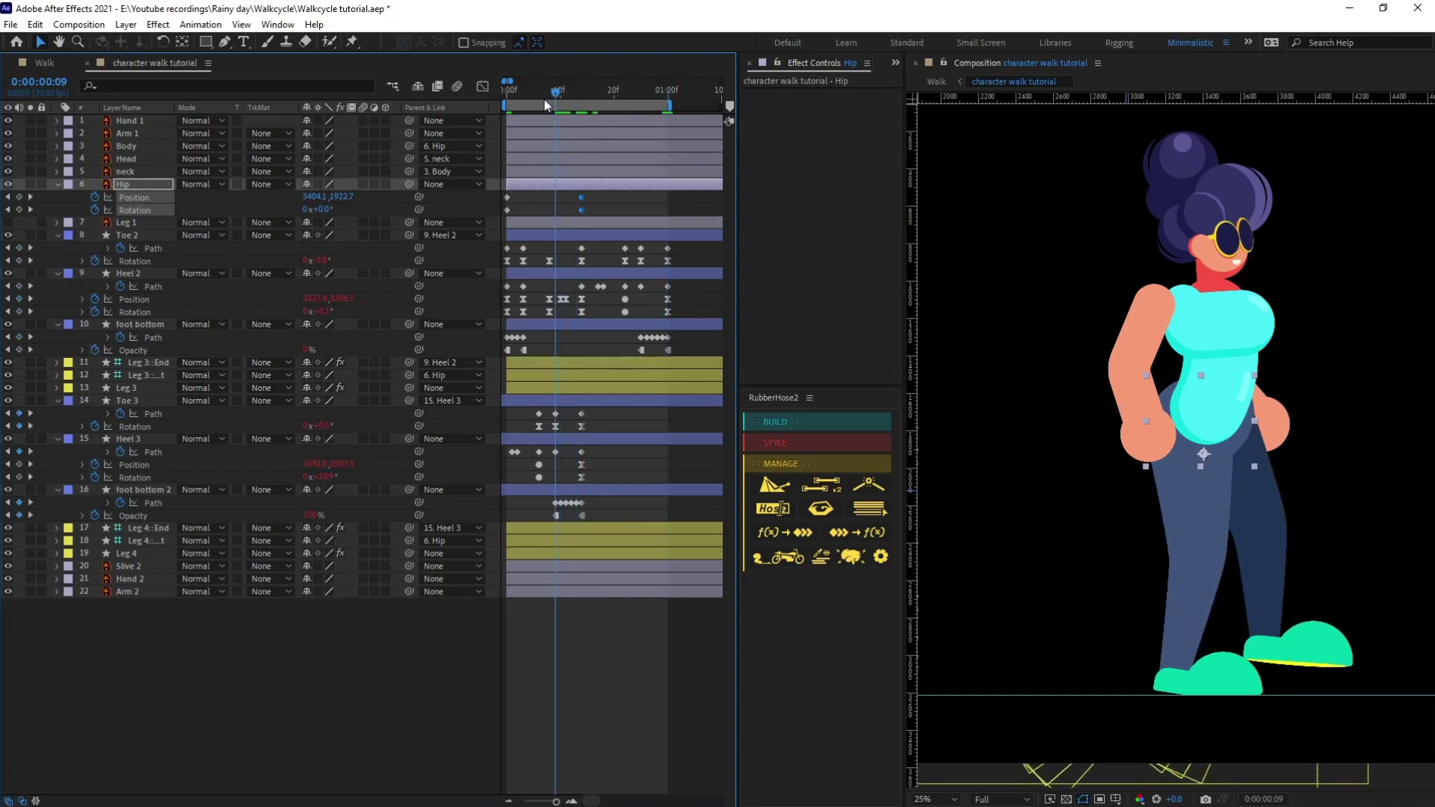
click(537, 101)
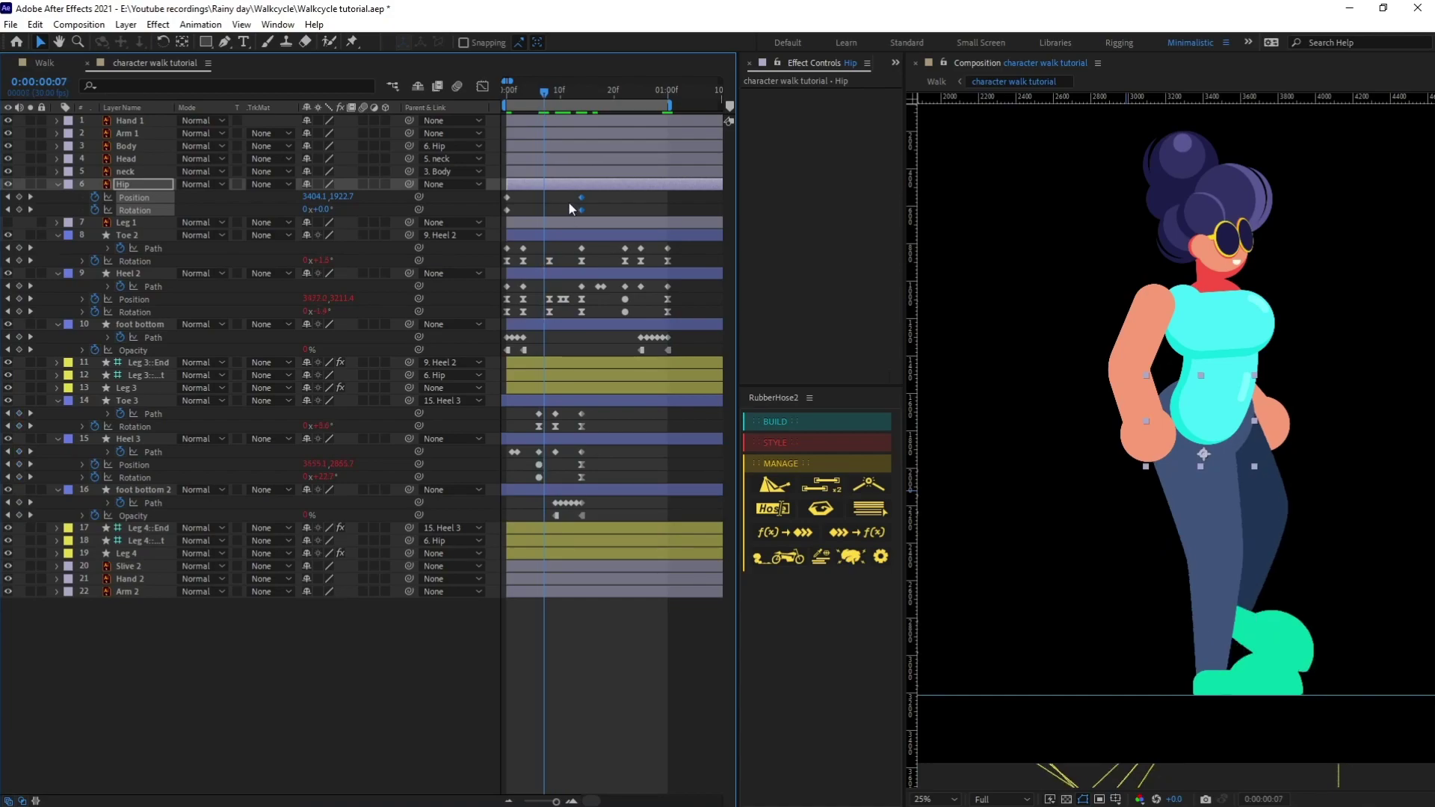
key(Page_Down)
click(18, 197)
click(19, 209)
Lower the Hip to a Y position of 2030.7 on its keyframes at frames 0 and 14
click(510, 91)
key(Down)
key(Down)
key(Down)
key(Down)
key(Down)
key(Down)
key(Down)
key(Down)
key(Down)
key(Down)
key(Down)
key(Down)
key(Down)
key(Down)
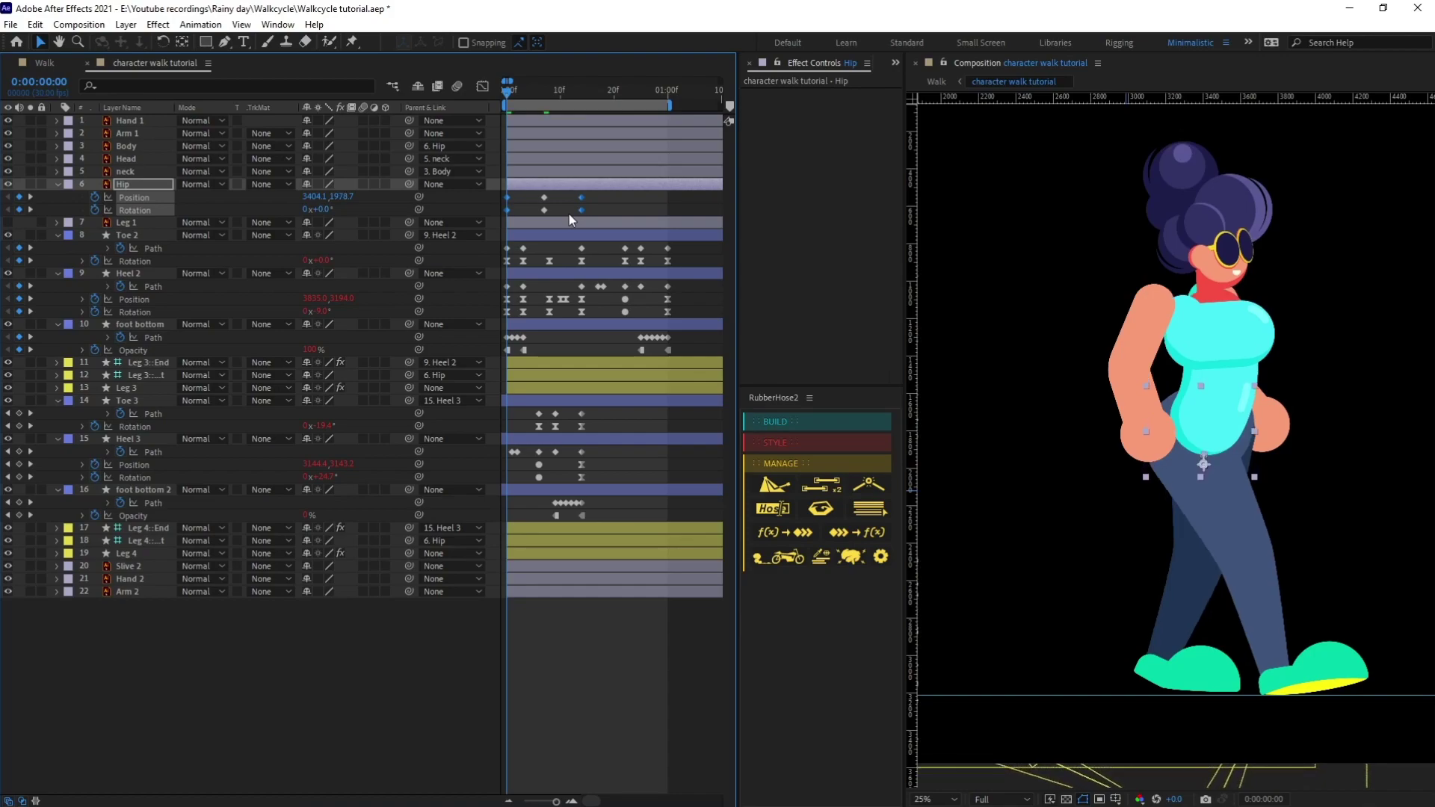
Raise the Hip to a Y position of 1894.7 on its frame 7 keyframe
click(543, 91)
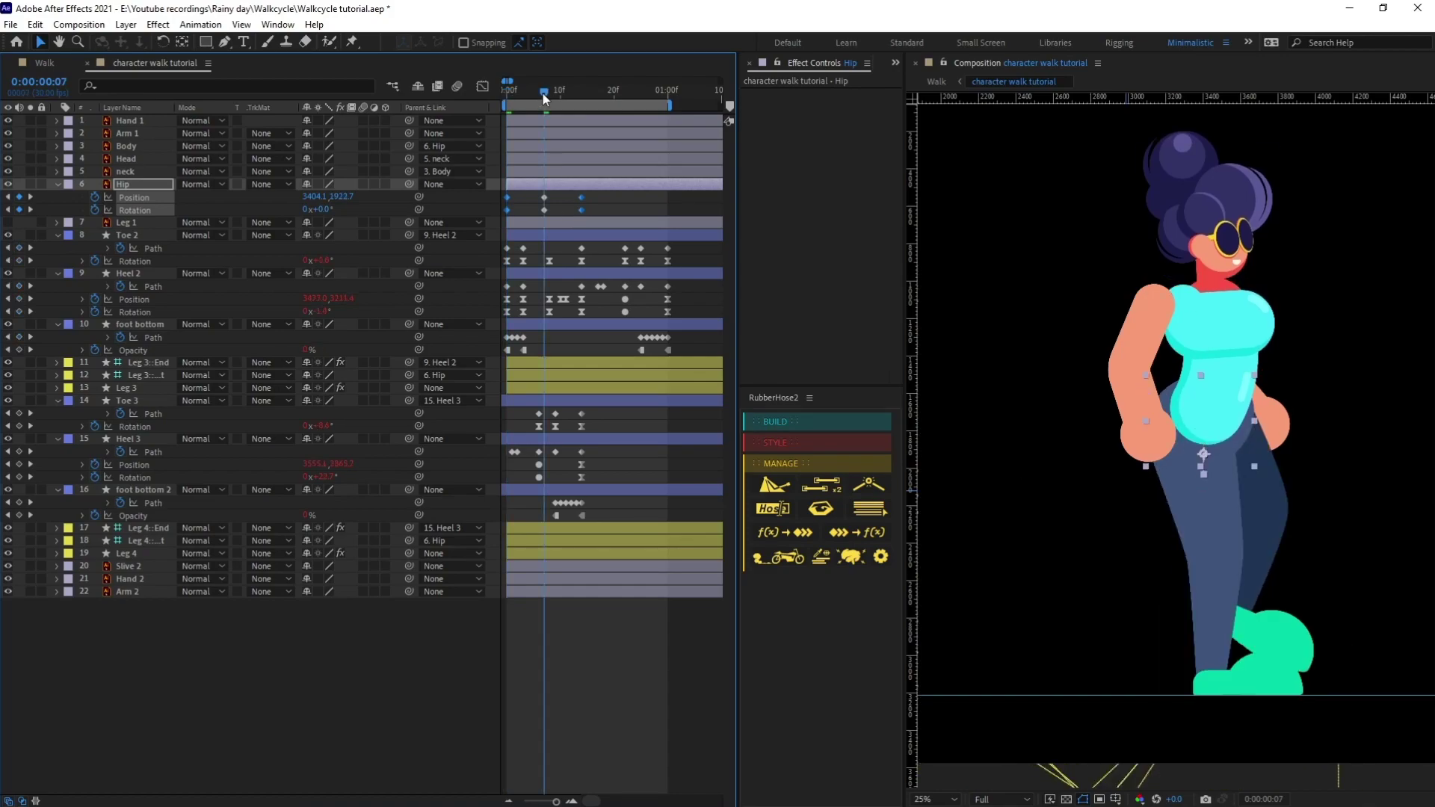
key(Up)
key(Up)
key(Up)
key(Up)
key(Up)
key(Up)
key(Up)
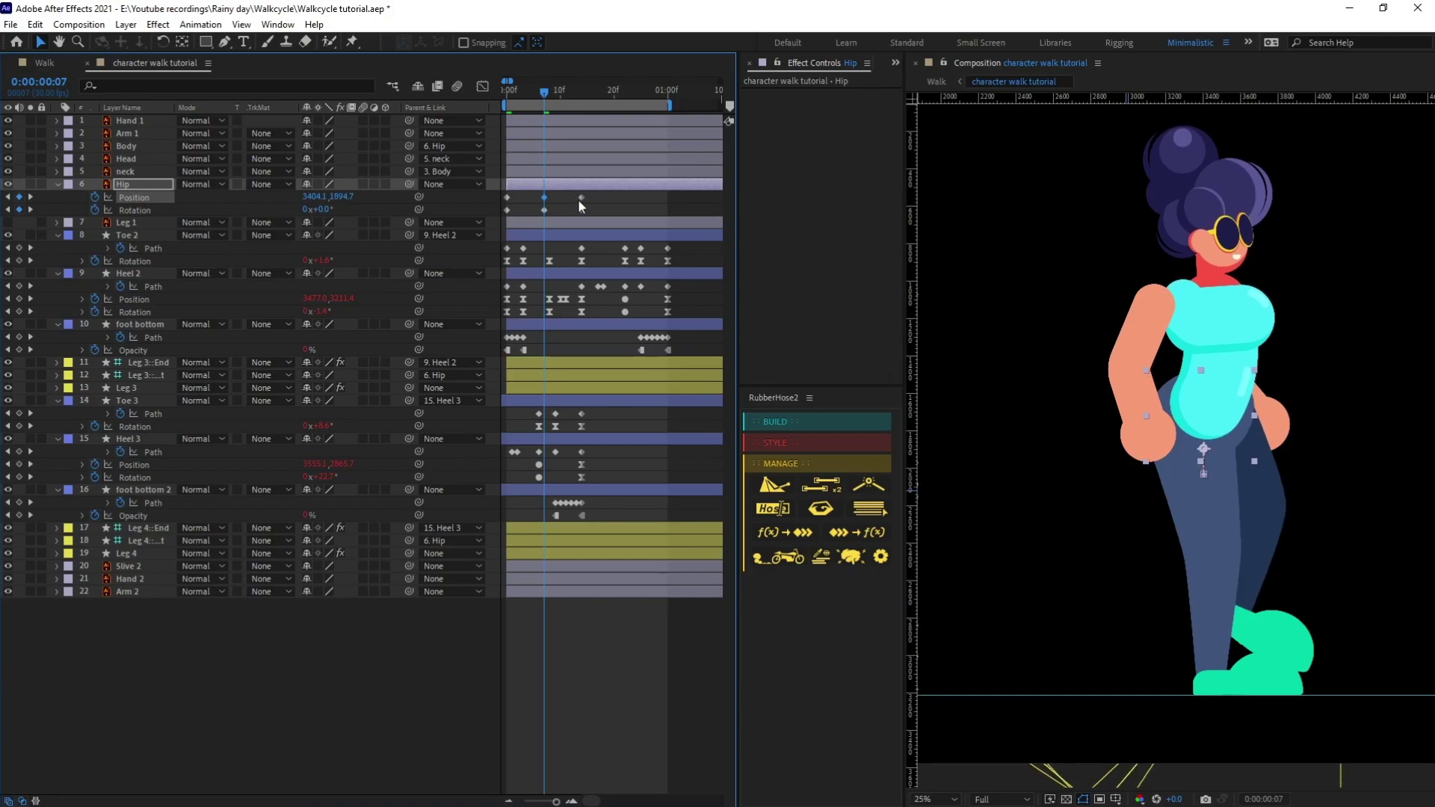
Apply Easy Ease to all of the Hip's Position and Rotation keyframes
drag(575, 199, 477, 223)
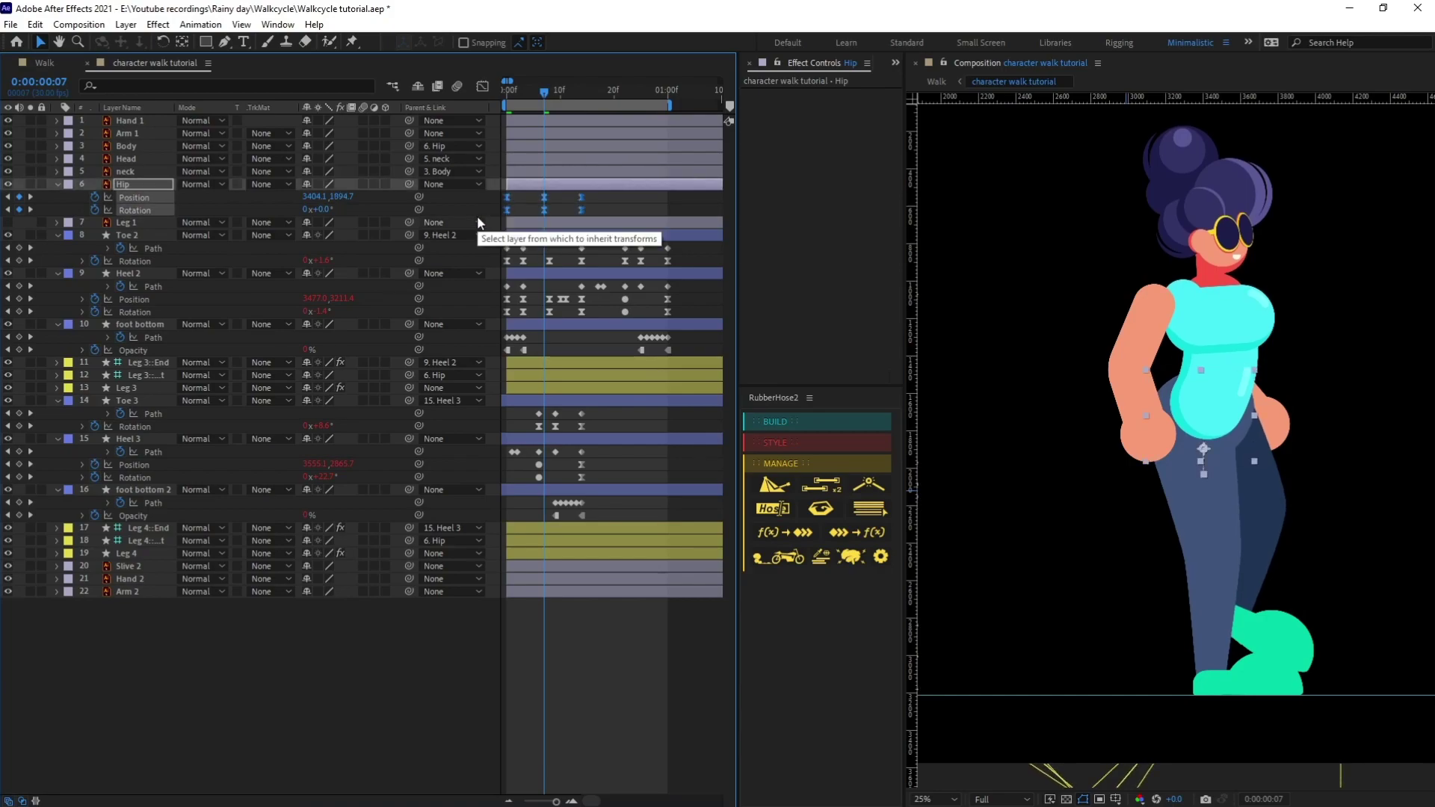
key(F9)
click(522, 205)
Set the Hip's Rotation to 2° at the first frame
drag(523, 88, 467, 87)
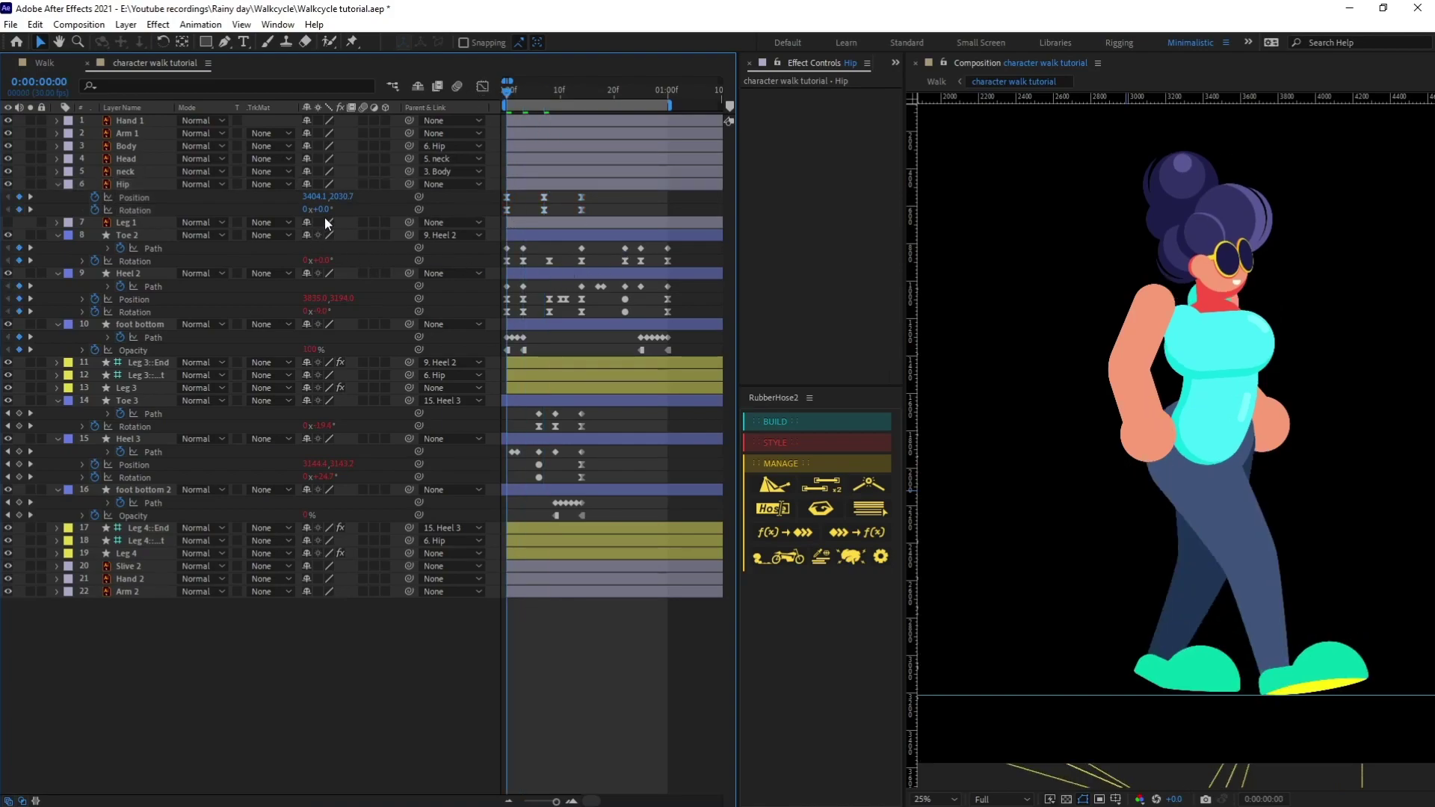
drag(323, 210, 333, 212)
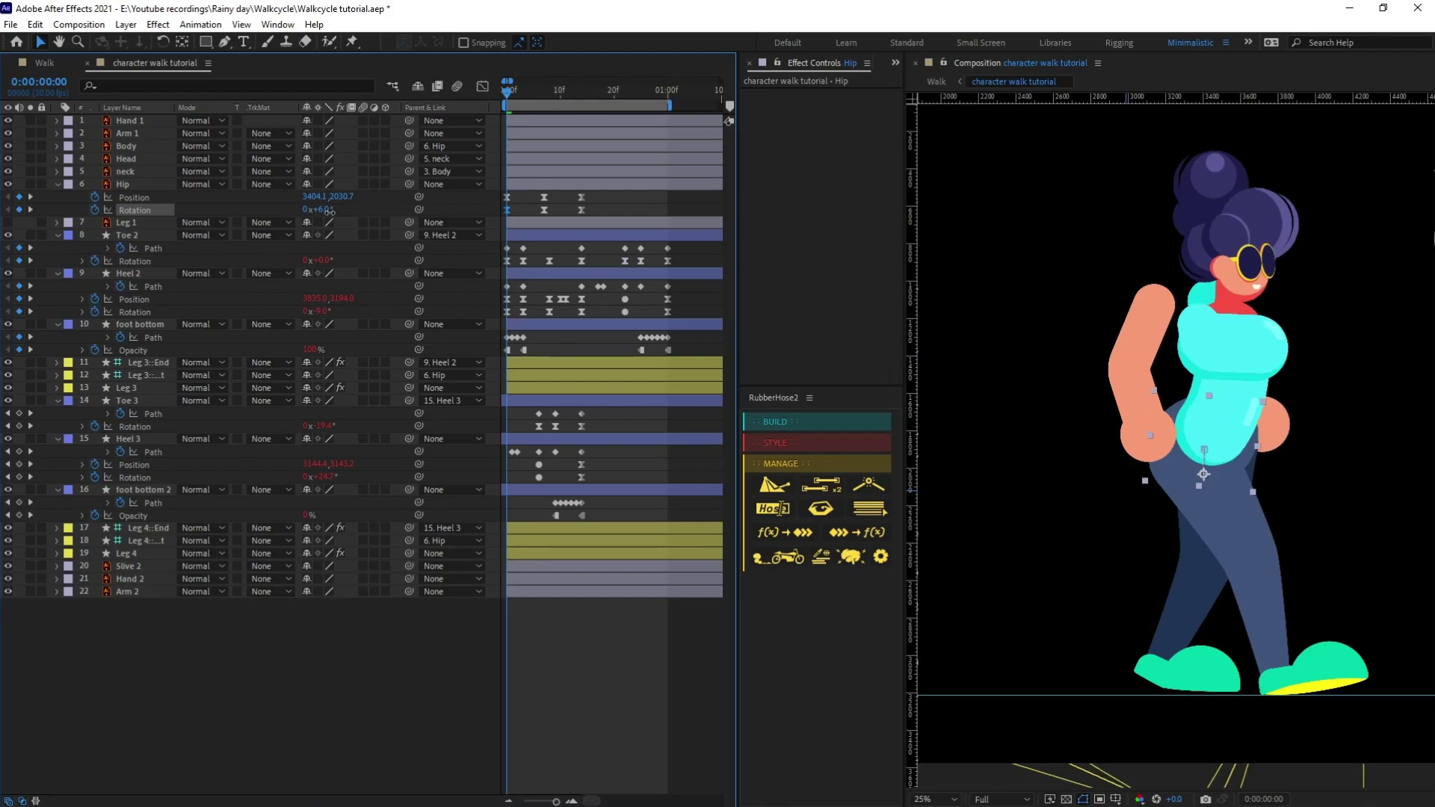
click(326, 210)
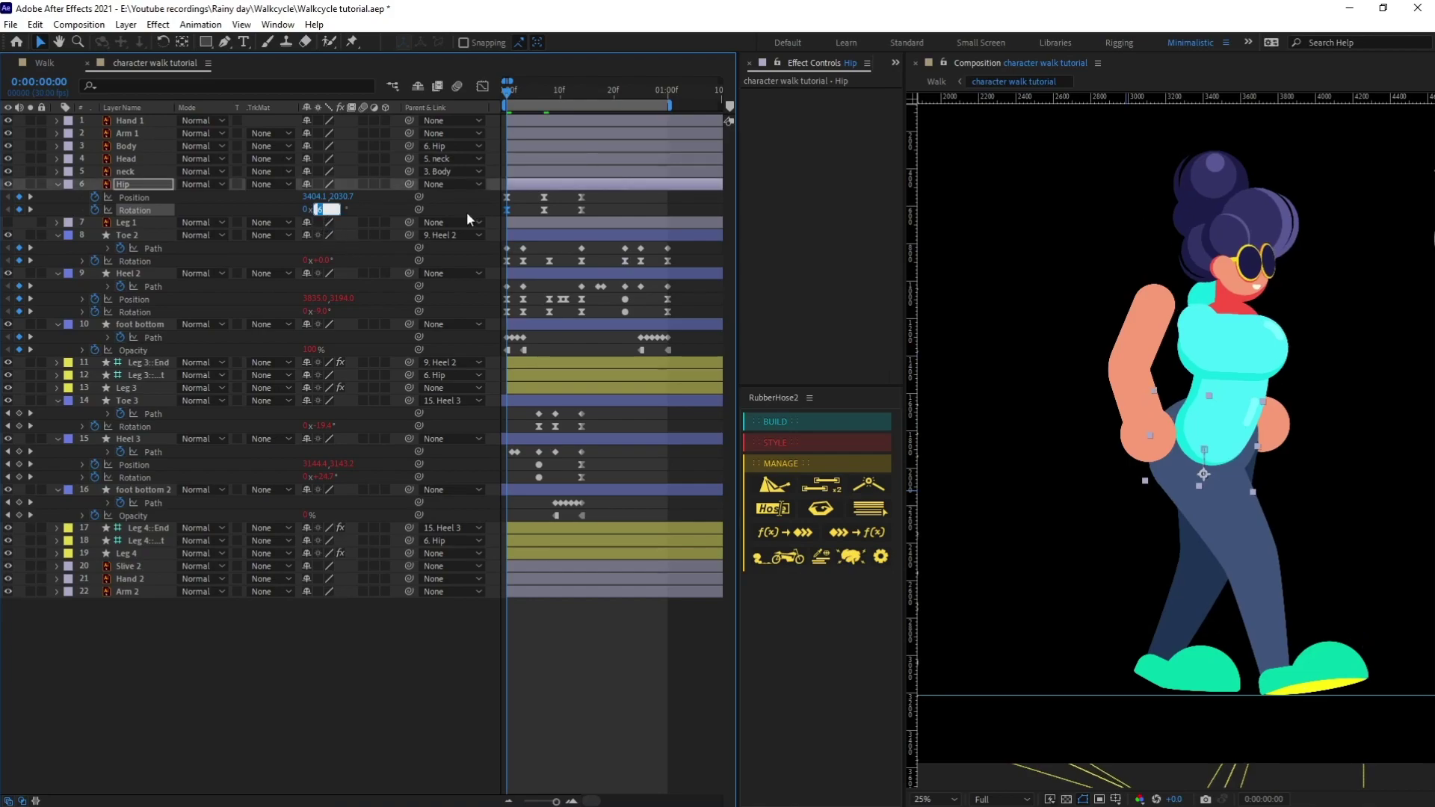
text(2)
key(Return)
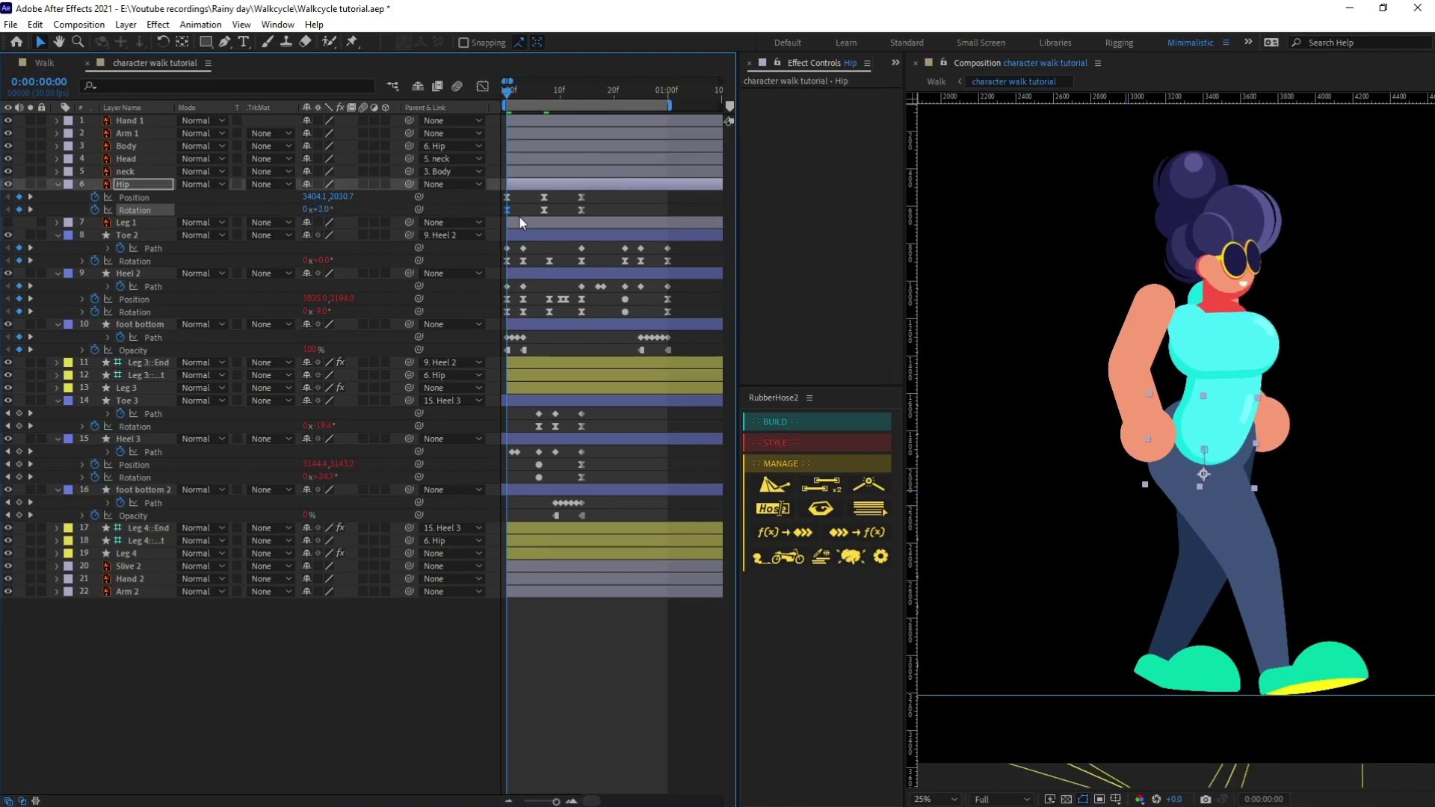
Set the Hip's Rotation to -1° at frame 7
click(544, 92)
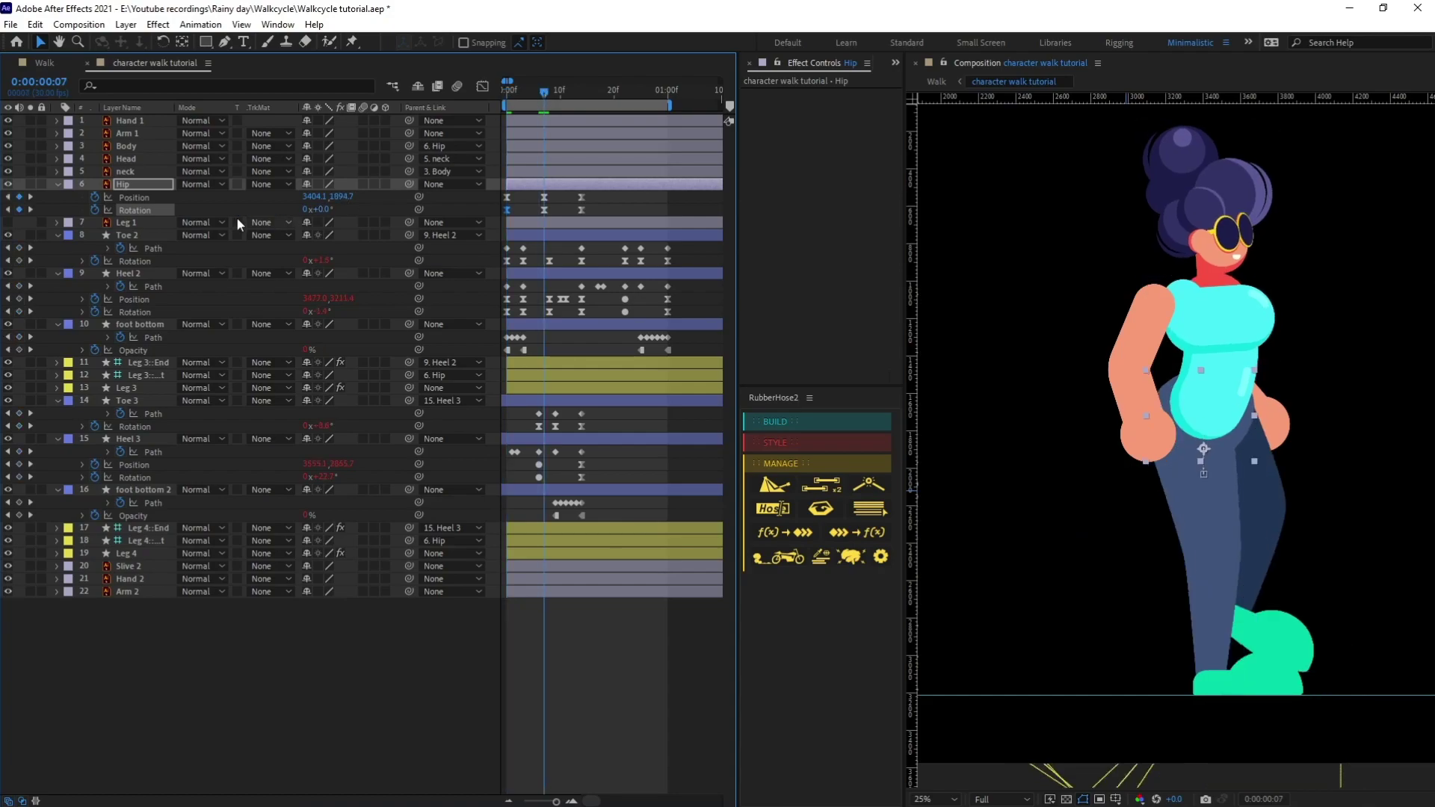
click(321, 210)
text(-1)
key(Return)
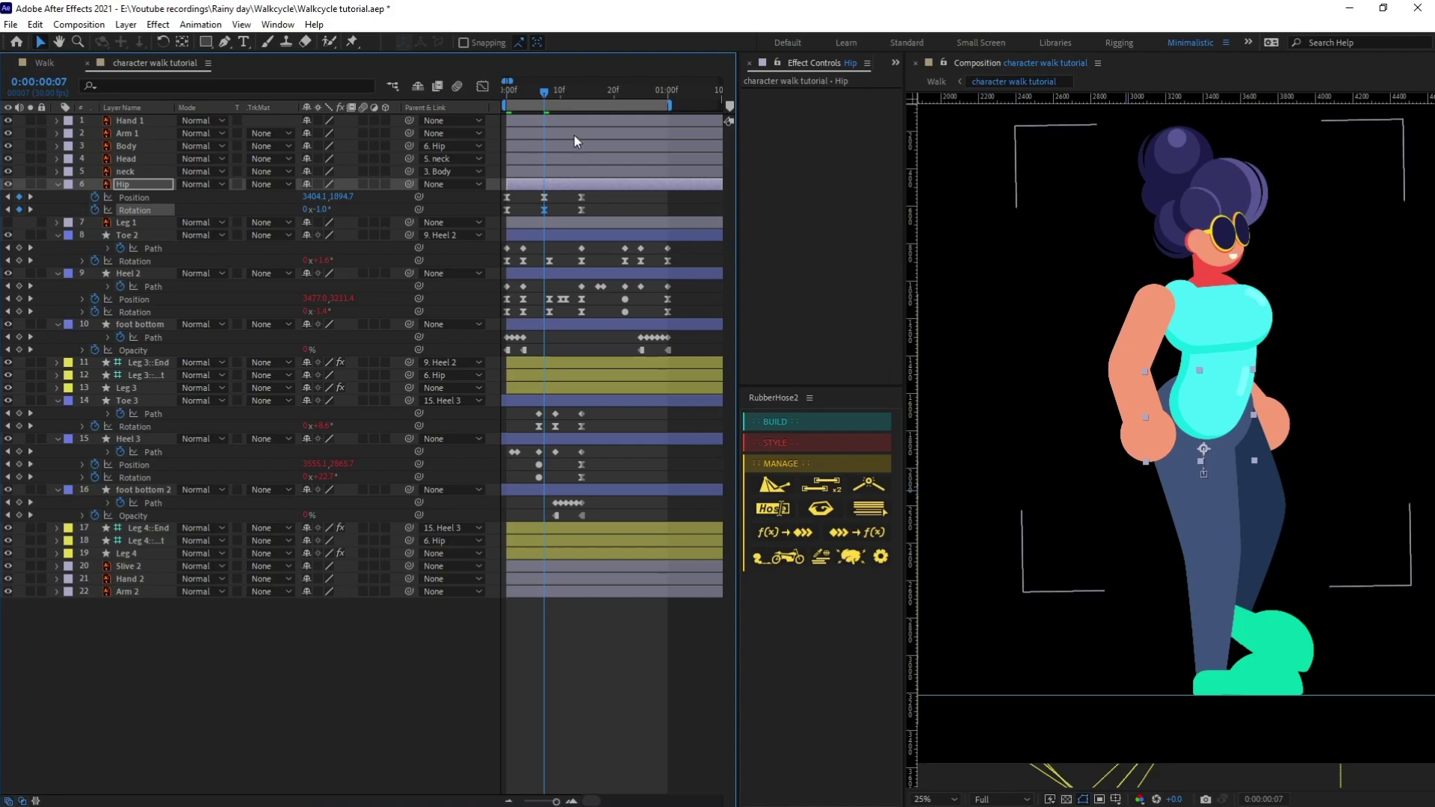
Copy the Hip's first Rotation keyframe onto frame 14
drag(563, 91, 580, 95)
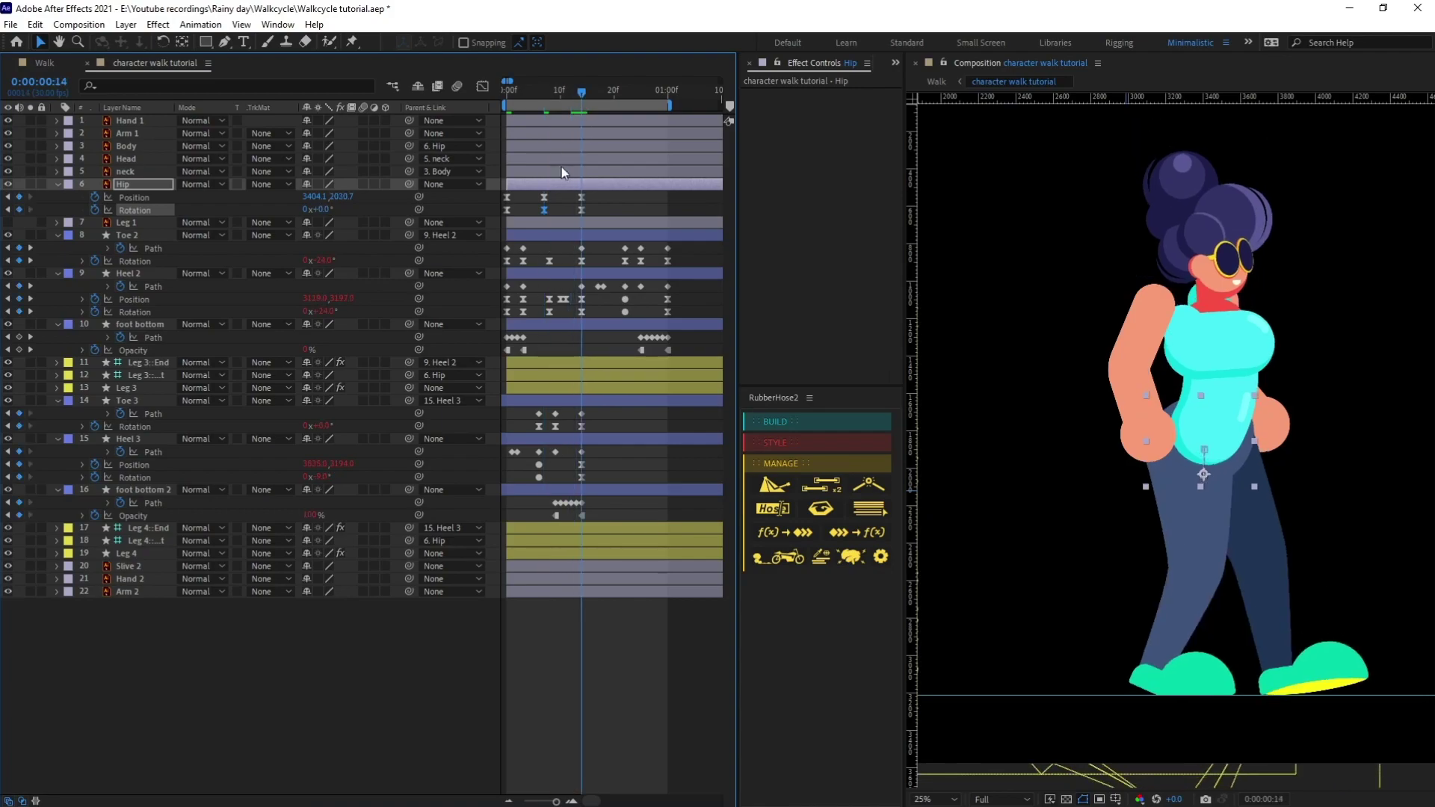
click(506, 210)
key(ctrl+v)
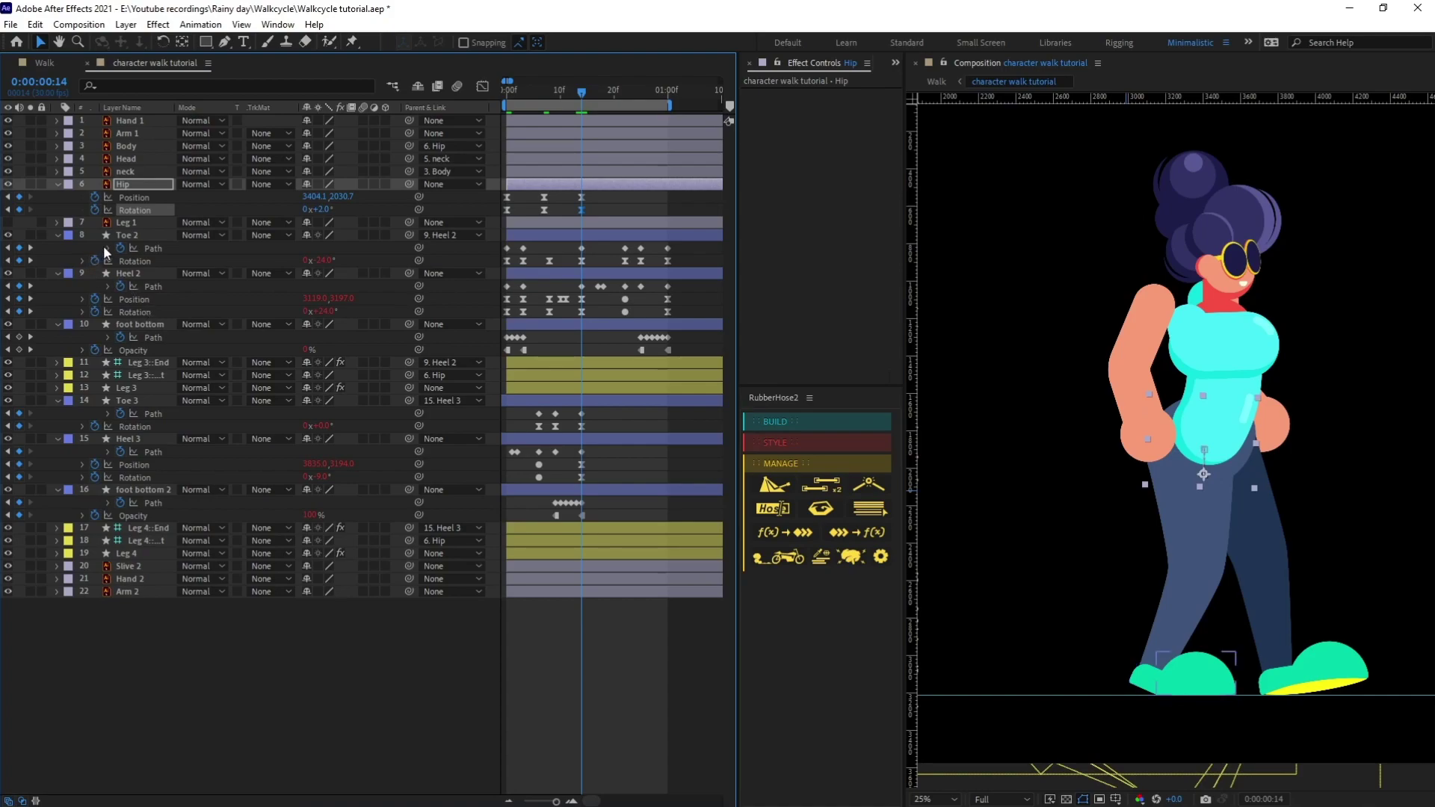
Copy Toe 2's Rotation expression loopIn()+loopOut()-value into the Hip's Position and Rotation properties
click(82, 261)
click(559, 275)
key(ctrl+c)
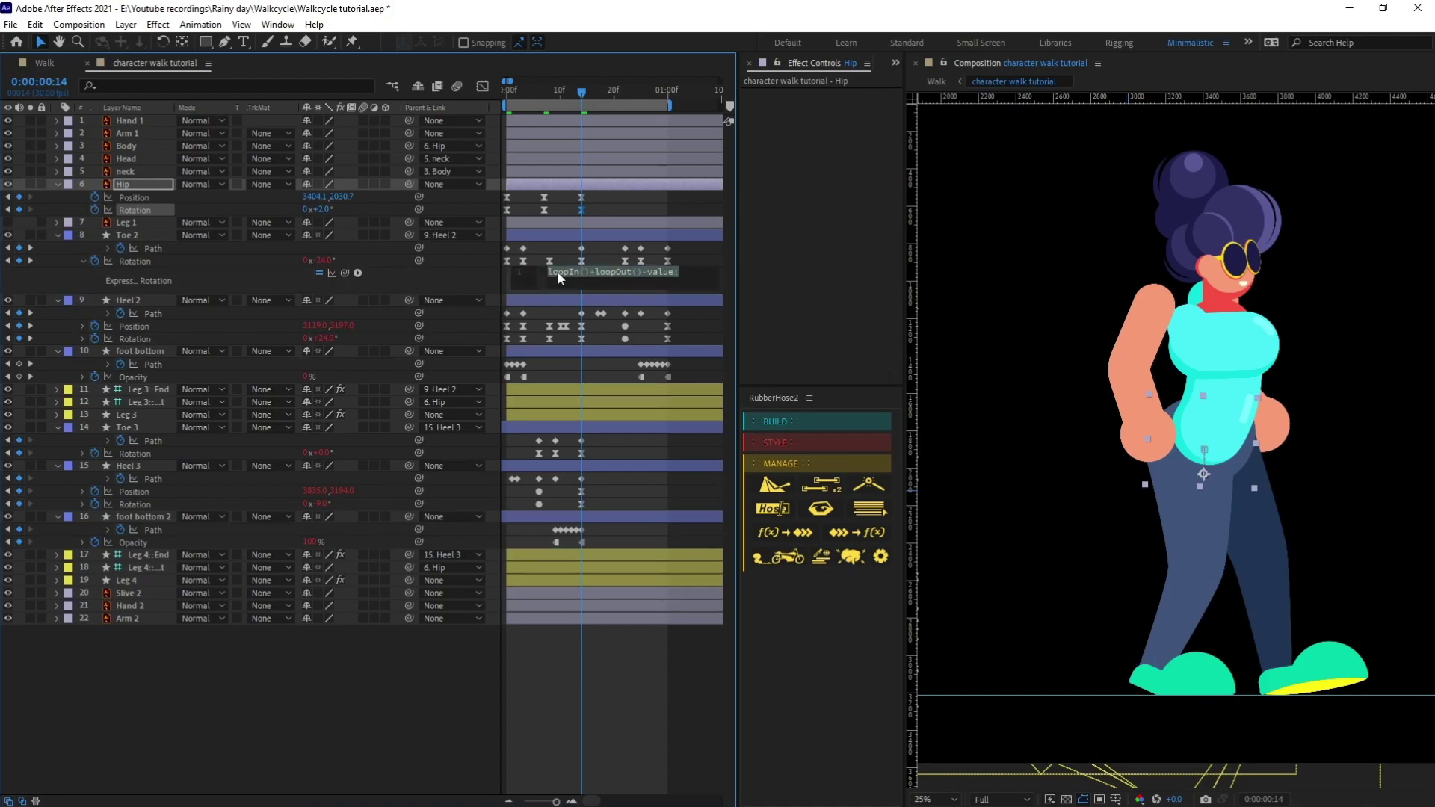
alt+click(96, 198)
key(ctrl+v)
alt+click(94, 236)
key(ctrl+v)
click(606, 209)
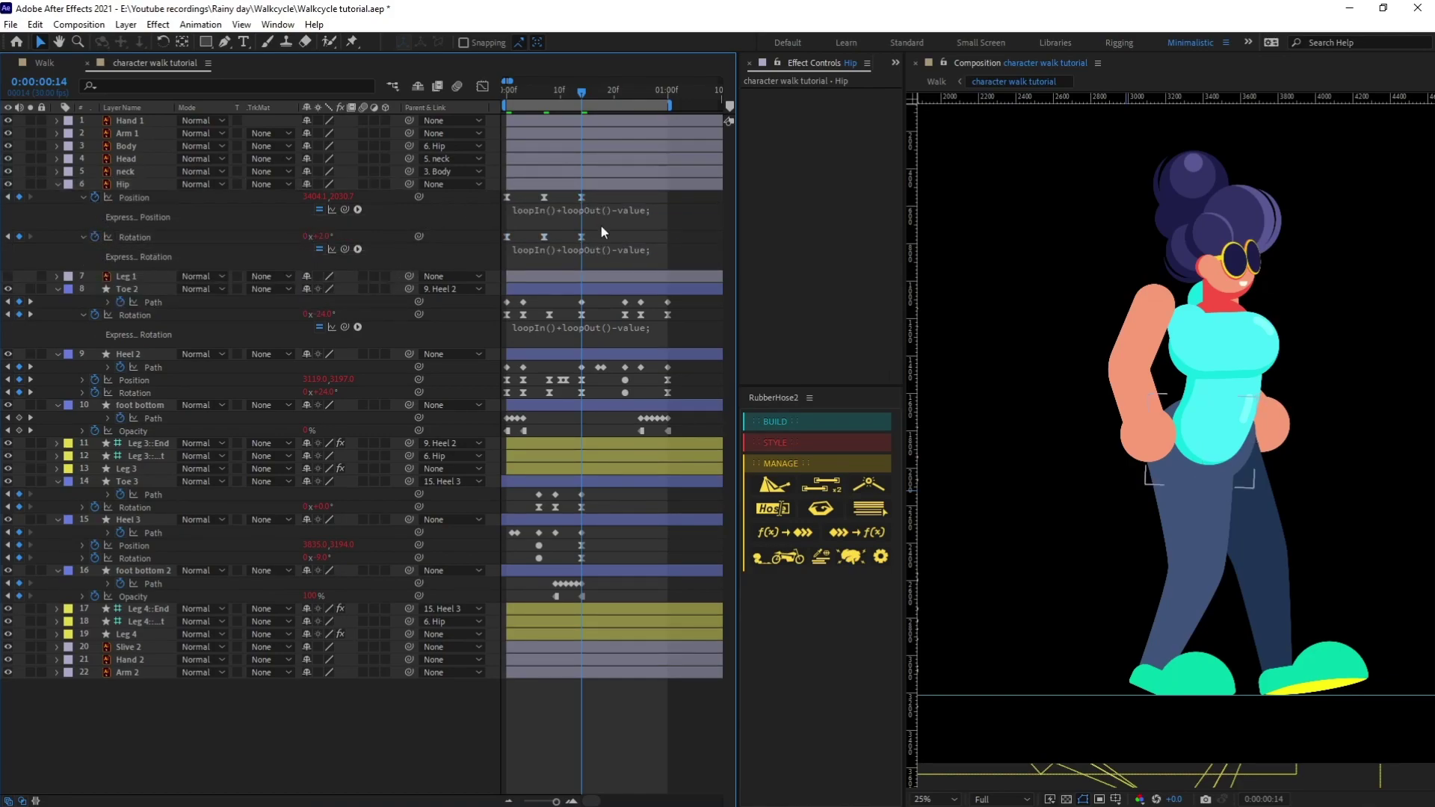
Copy the Hip's looping Rotation keyframes to the Body, Head and neck layers at the first frame and show their Rotation
drag(596, 232, 508, 248)
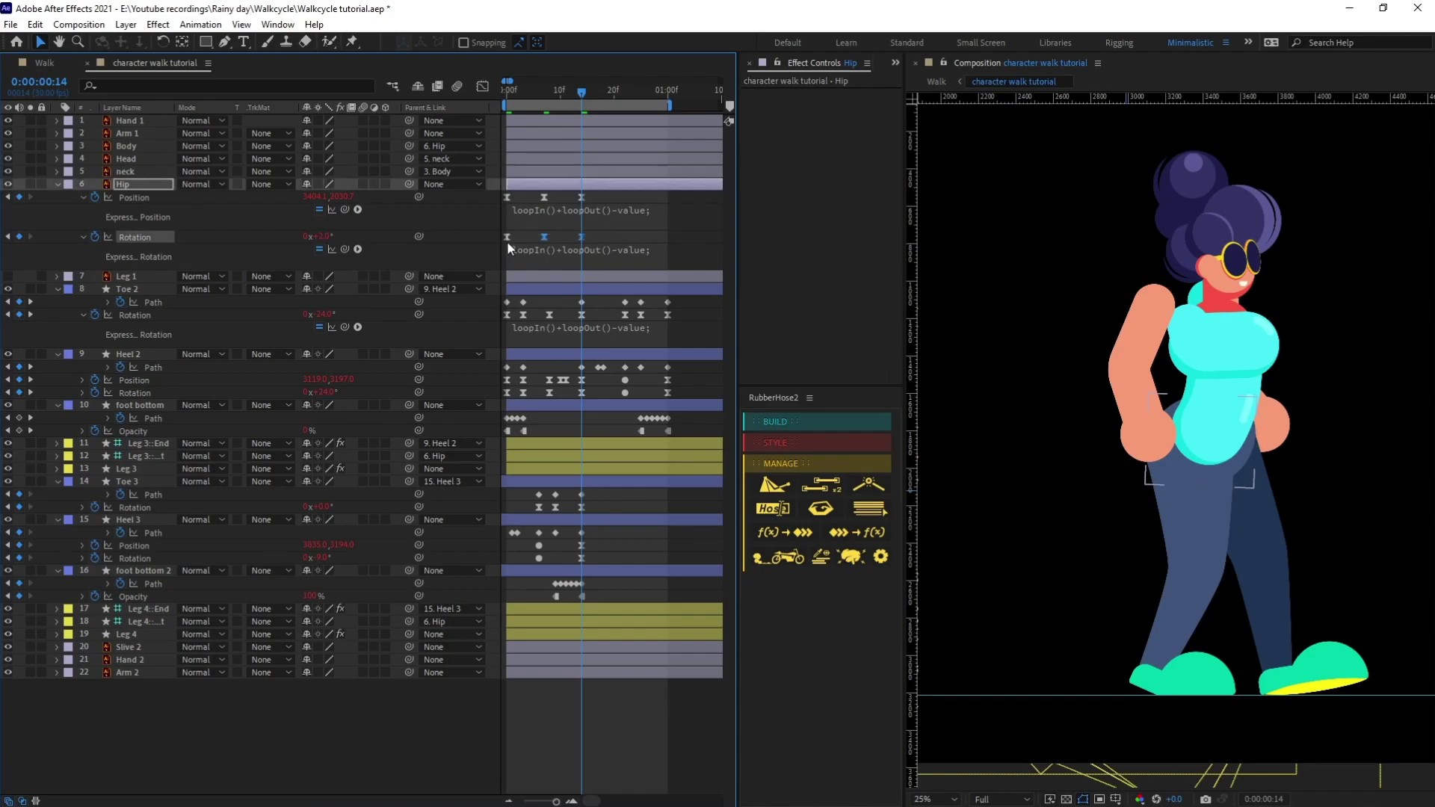
drag(602, 235, 492, 240)
drag(527, 96, 483, 94)
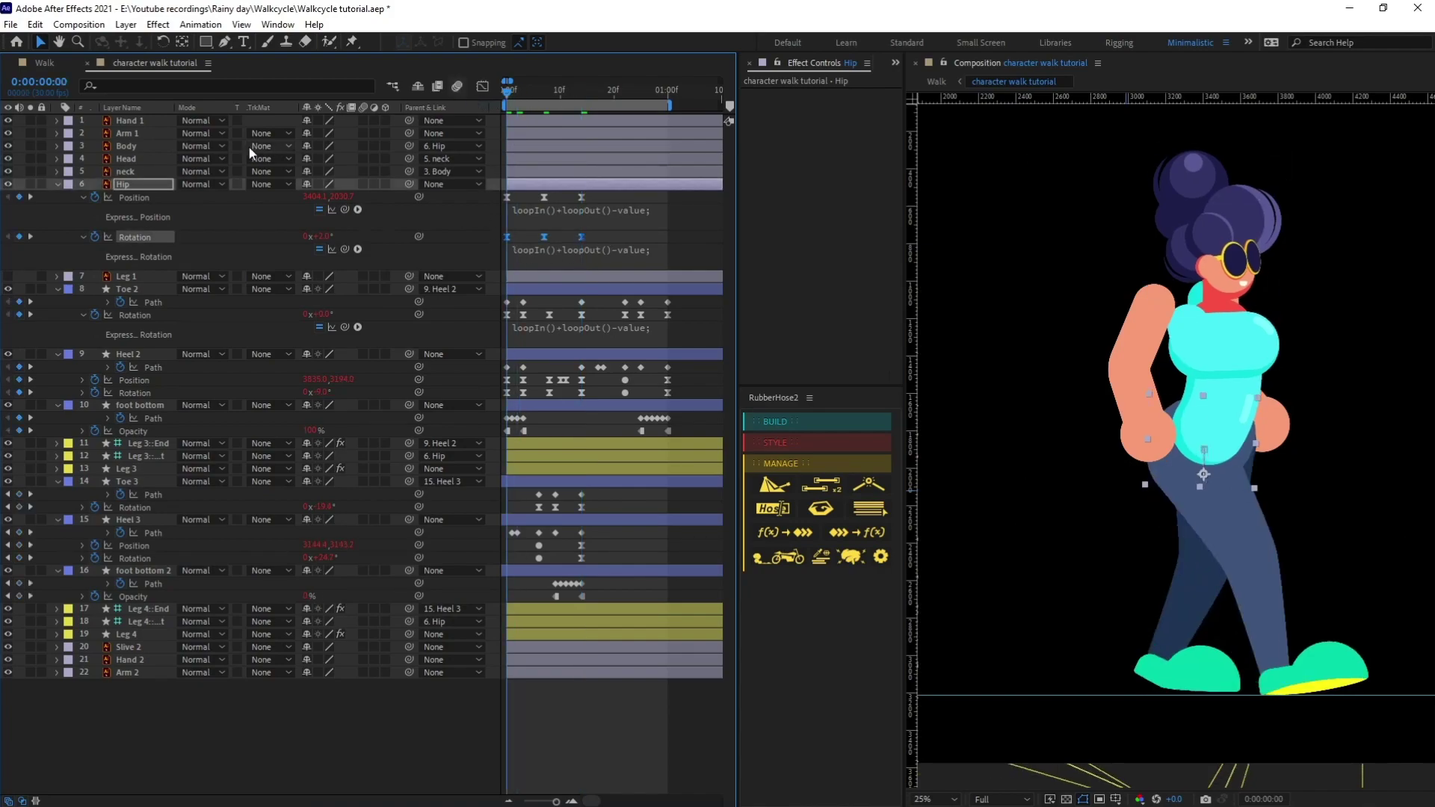
click(159, 171)
shift+click(149, 147)
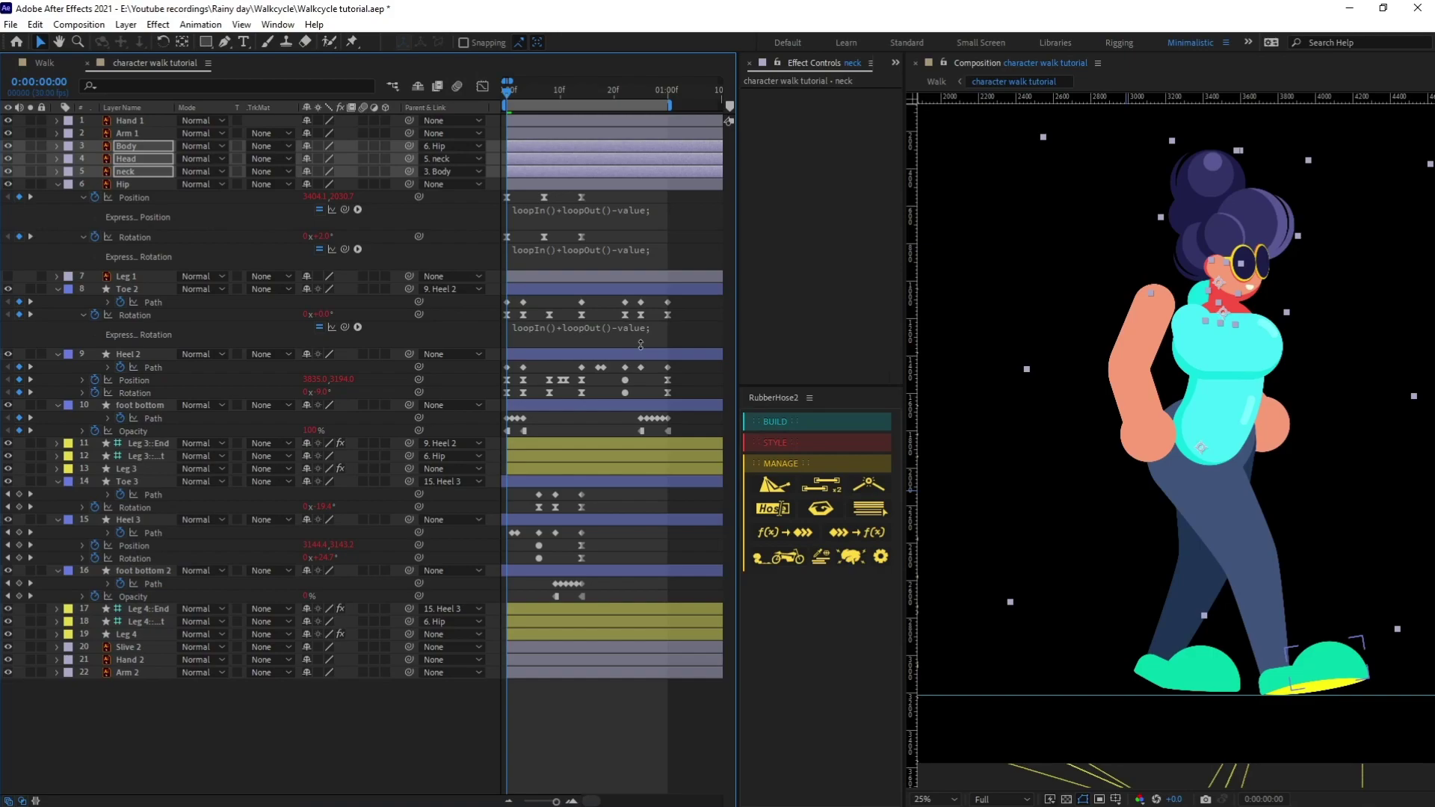
key(r)
Delay the Hip and Body Rotation keyframes by two frames, the neck's by four and the Head's by six
drag(599, 275, 523, 270)
key(equal)
key(minus)
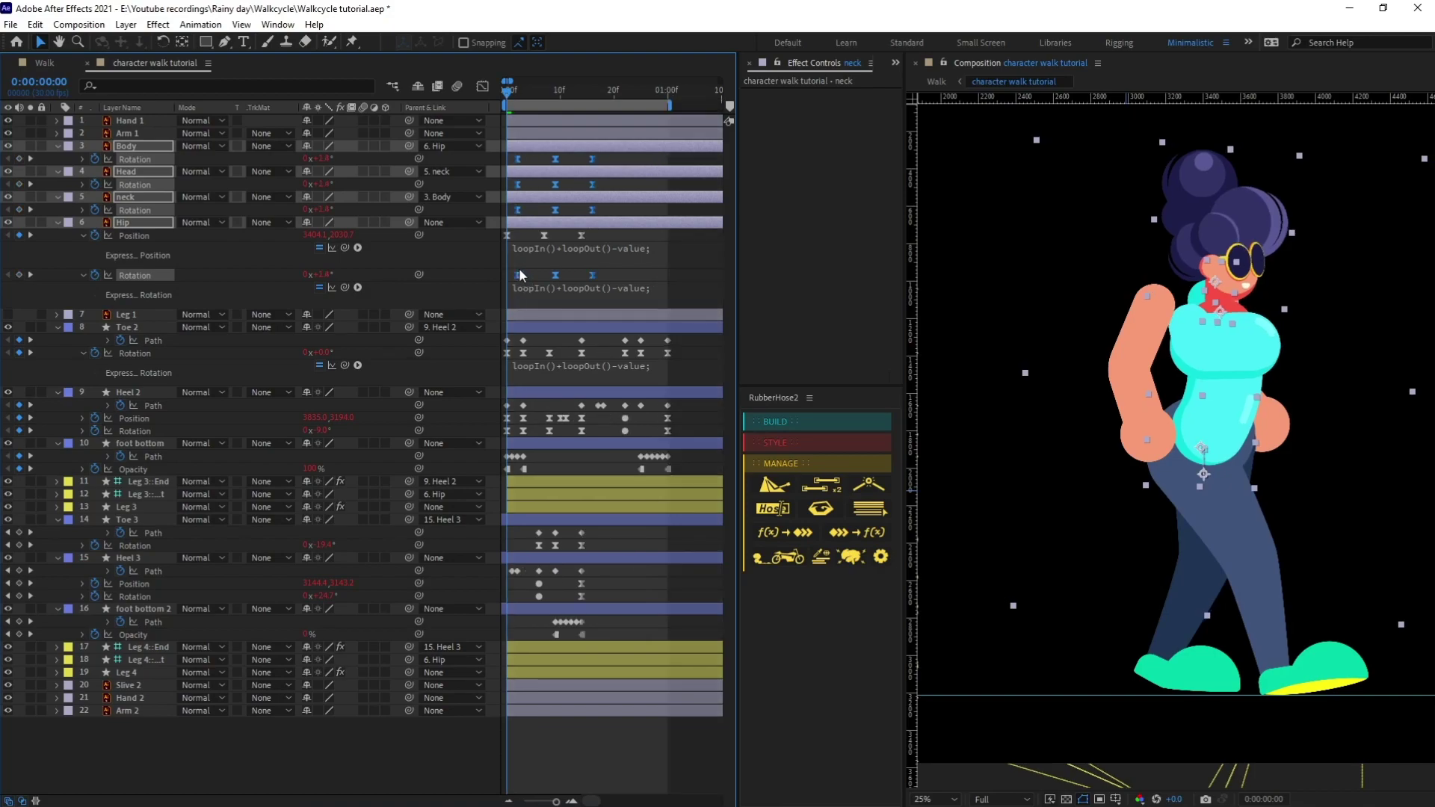
mouse_move(521, 214)
mouse_down()
mouse_move(526, 187)
mouse_move(538, 200)
mouse_up()
key(ctrl+z)
Preview the walk cycle over the full timeline to check the upper-body motion and return to the first frame
key(space)
scroll(1213, 299, down, 1)
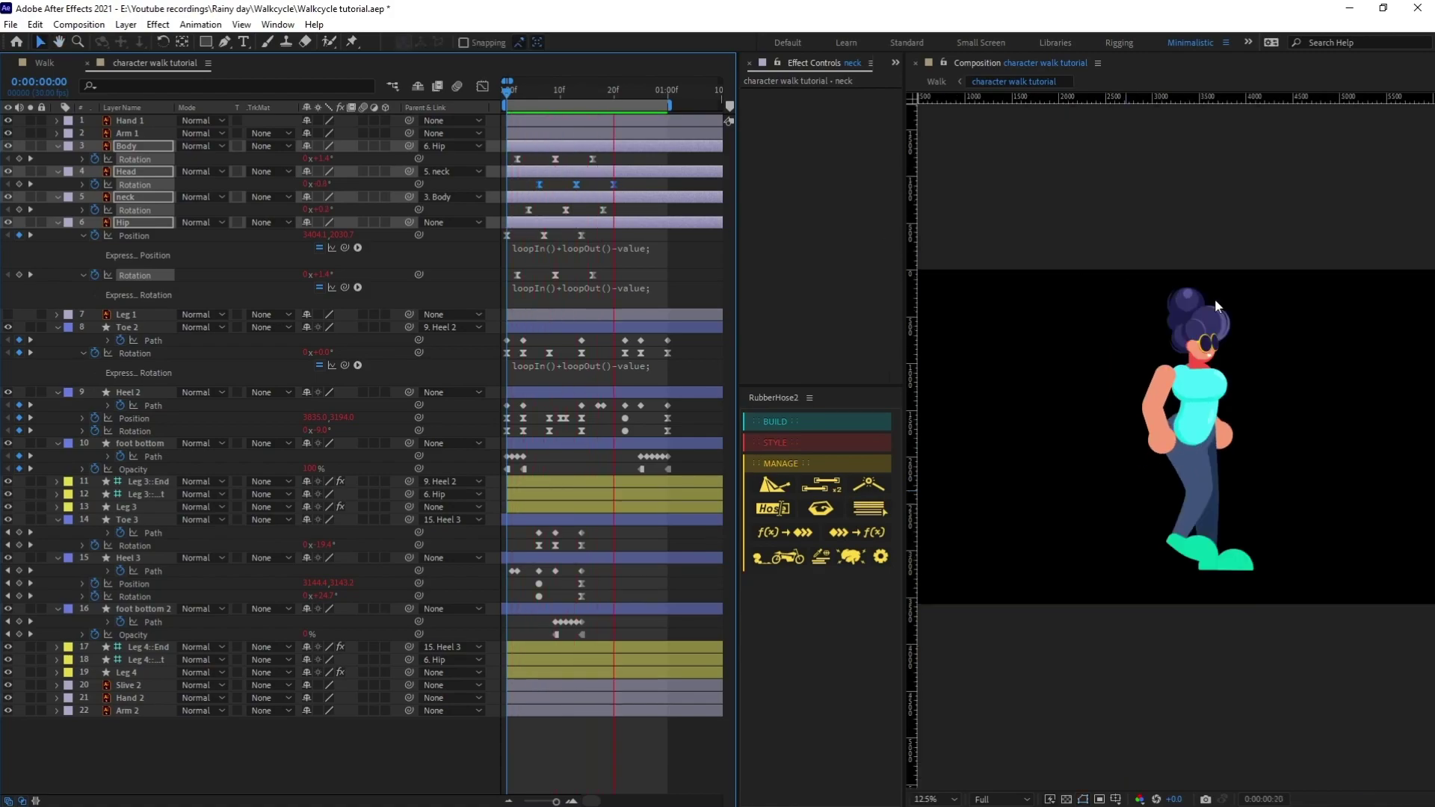
key(semicolon)
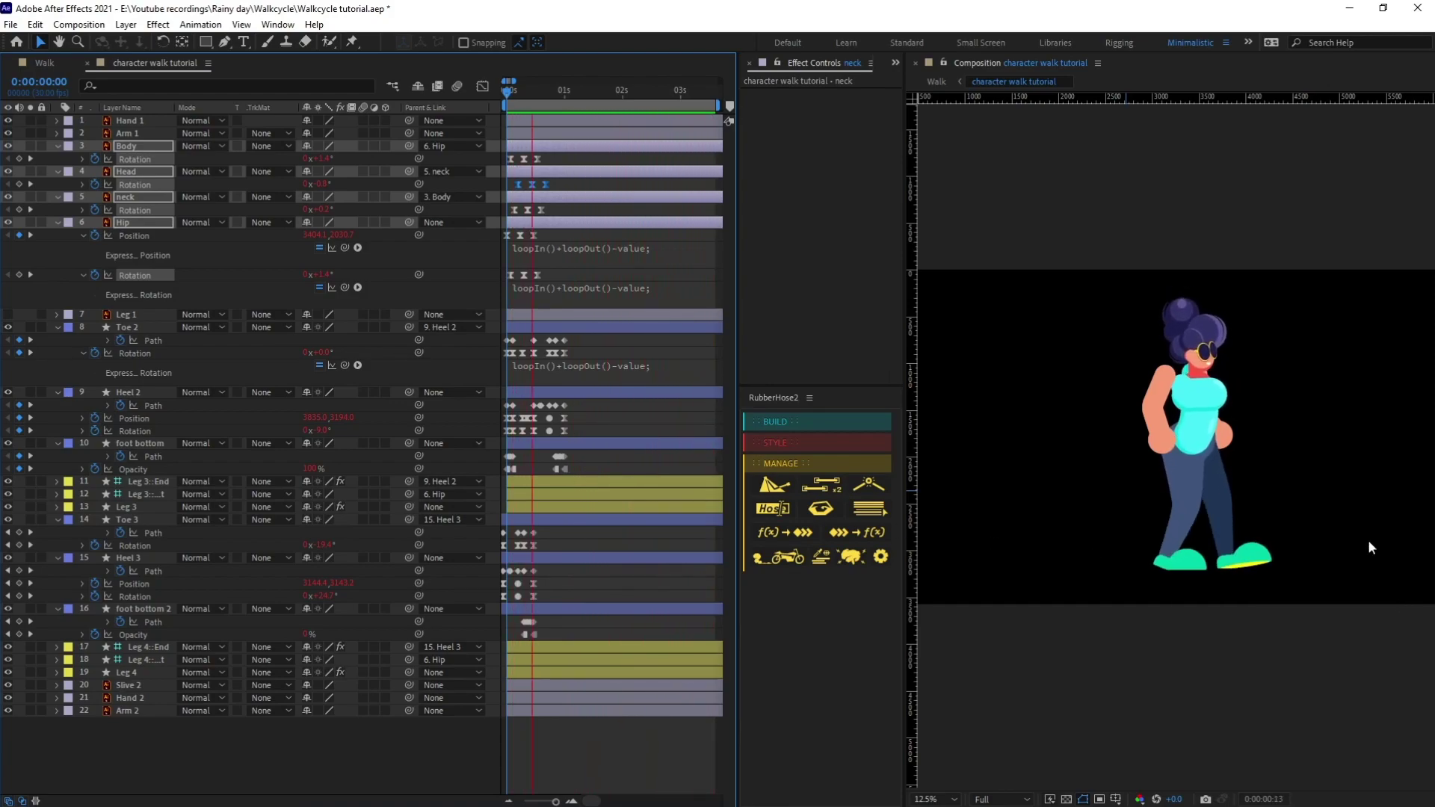
key(period)
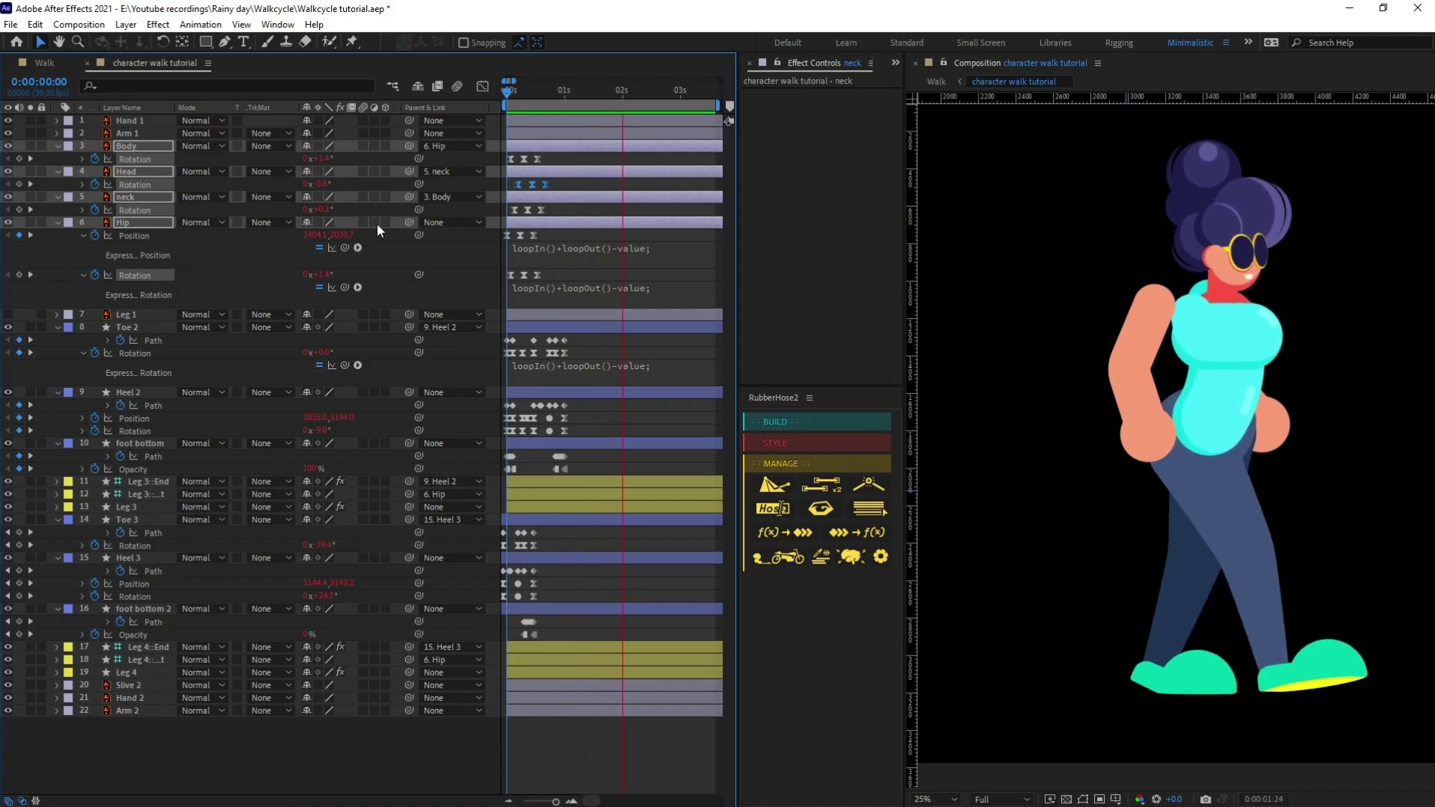
click(509, 93)
click(585, 155)
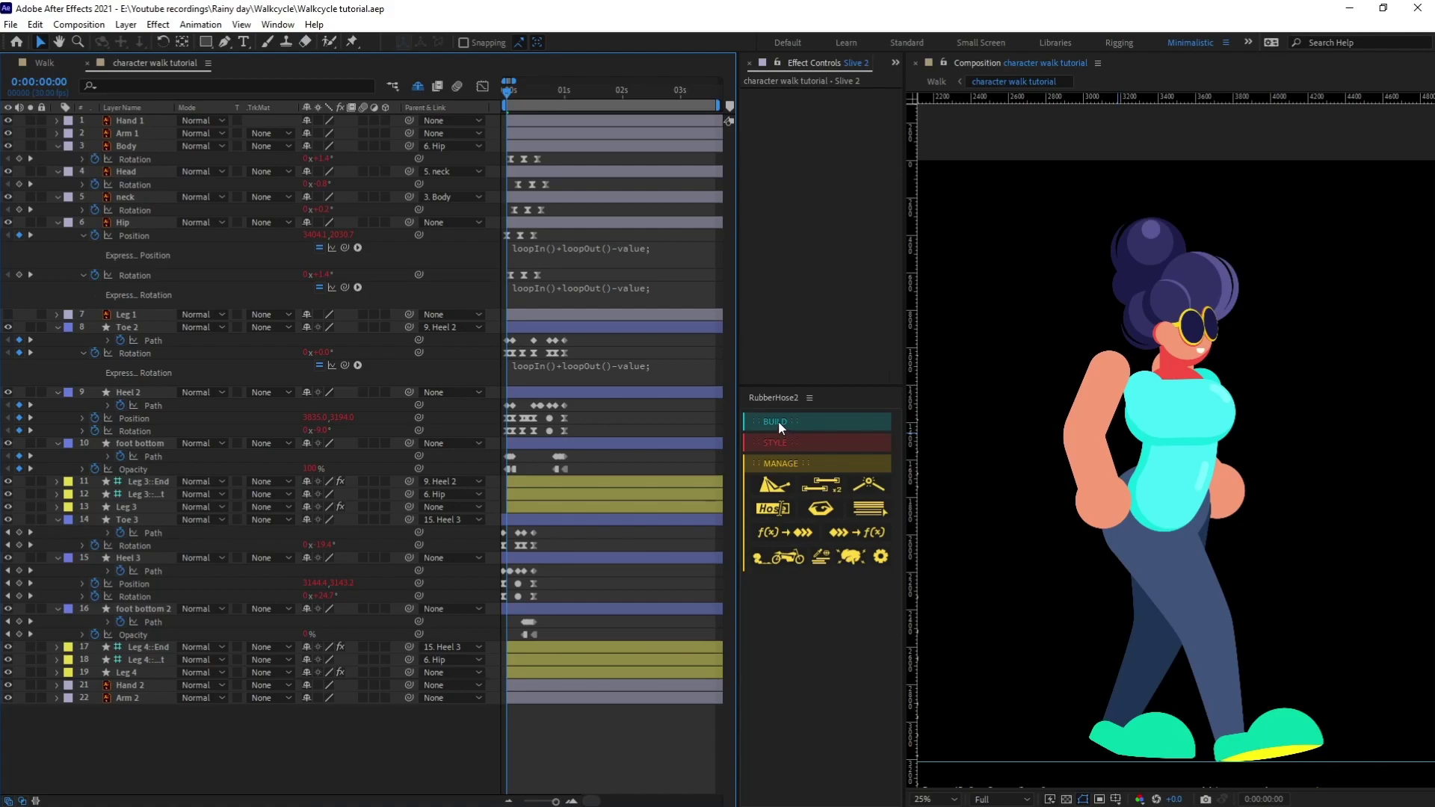
Build a new RubberHose named Hand 3 with Start/End controllers
click(778, 421)
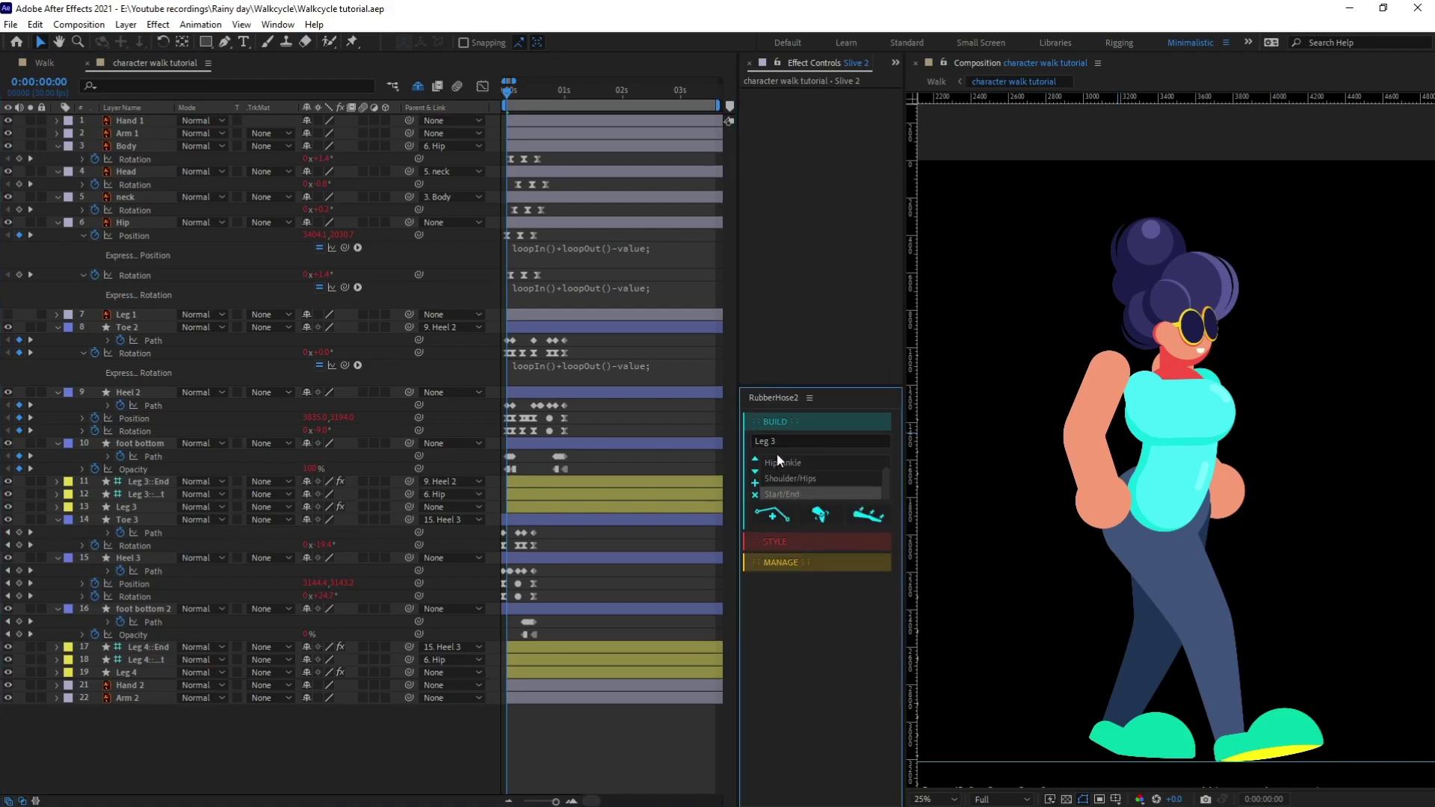
drag(780, 442, 766, 443)
text(hand 1)
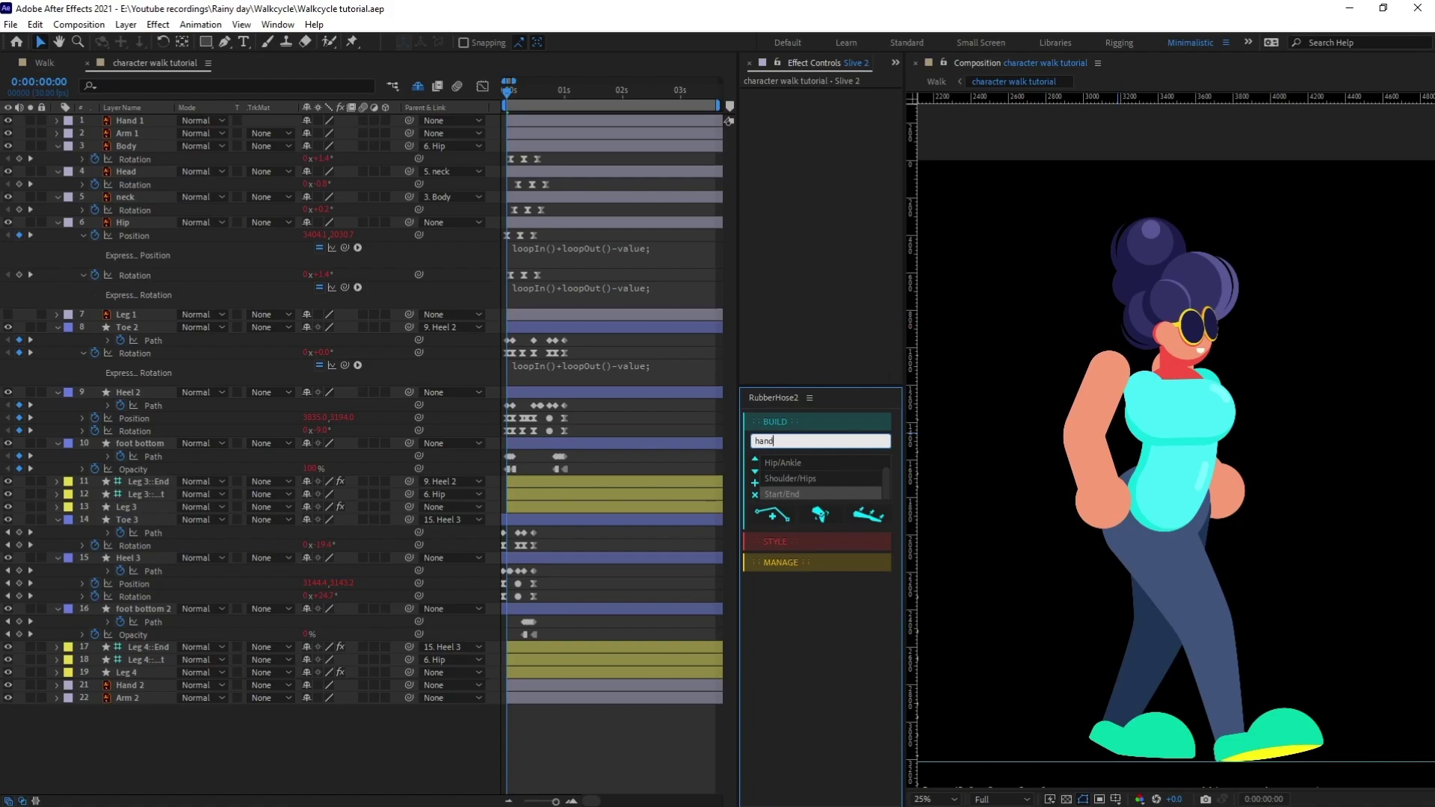
click(780, 517)
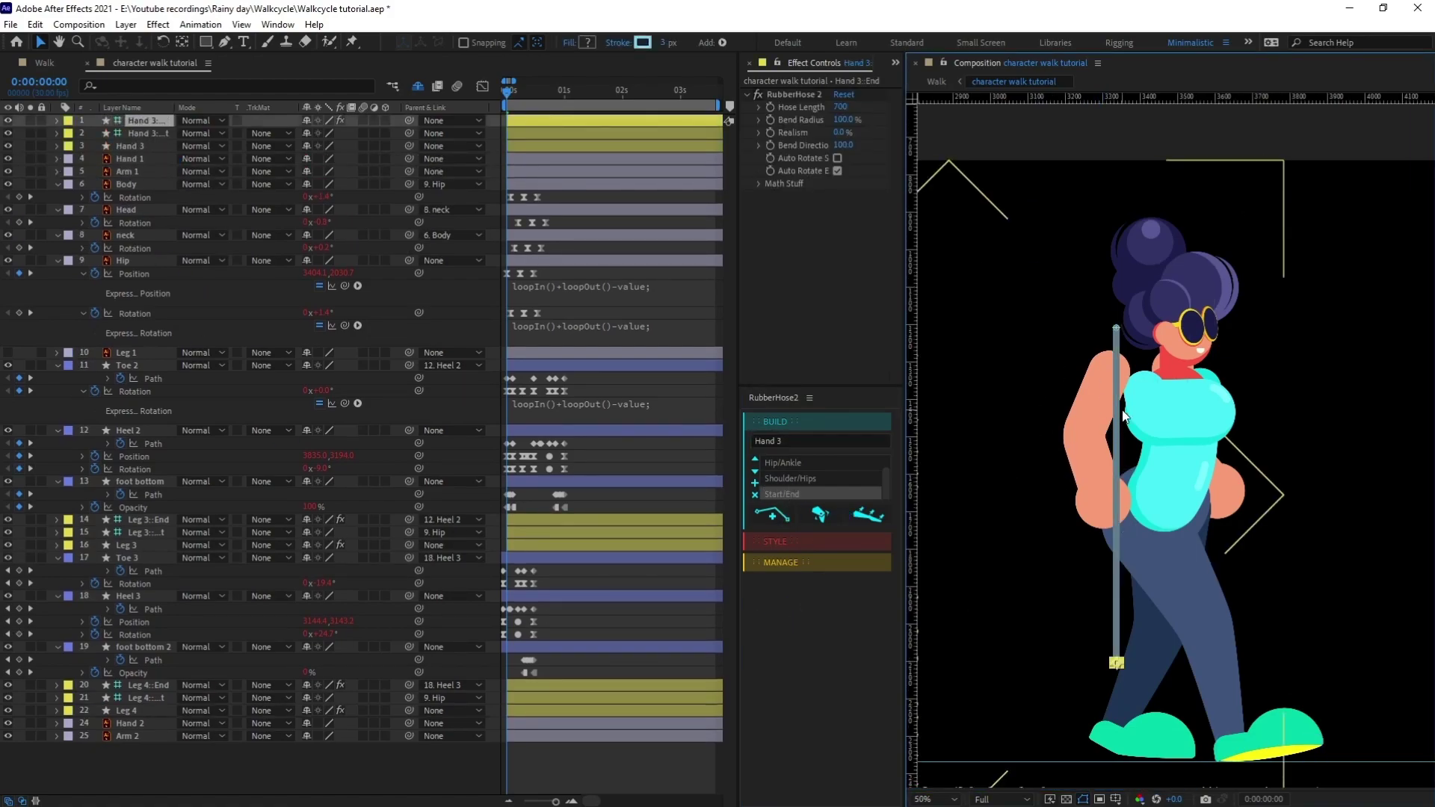
Move the Hand 3 hose's end controller onto the wrist of the front arm
scroll(1100, 607, up, 2)
drag(1071, 701, 1034, 343)
key(h)
drag(1083, 191, 1103, 401)
key(v)
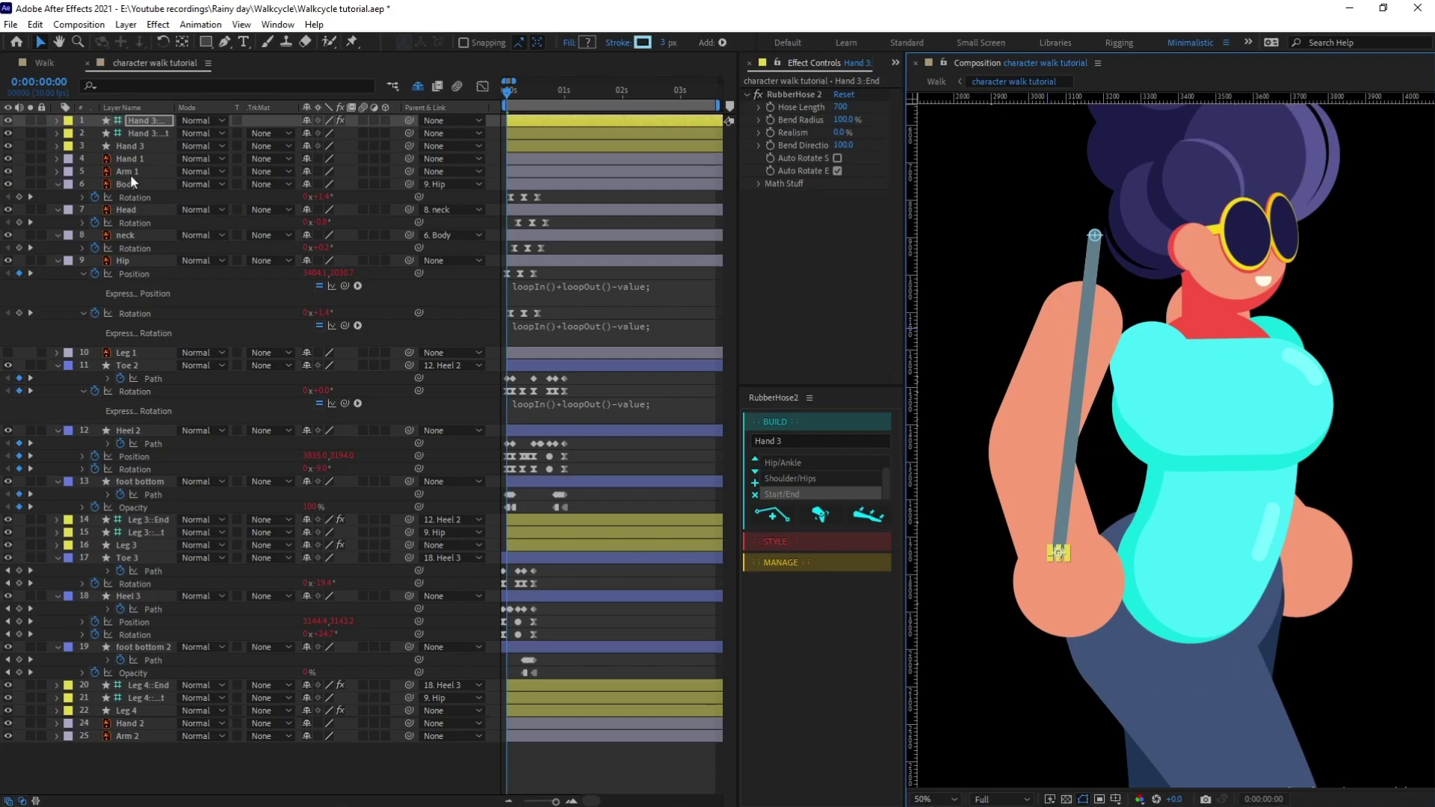
Solo the Hand 3 hose layers with Hand 1 and Arm 1, and move the hose's start controller onto the shoulder
shift+click(131, 158)
click(30, 159)
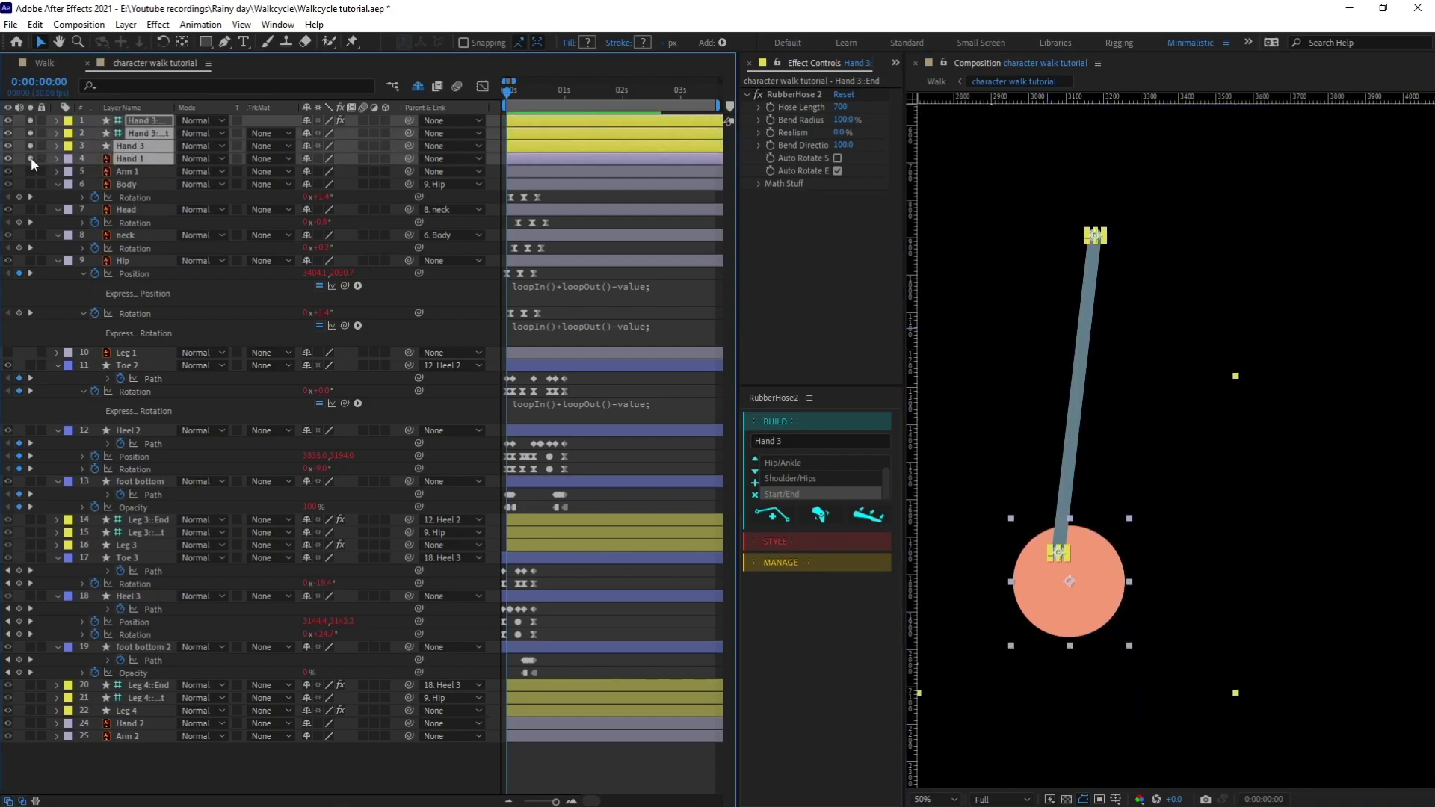
click(30, 171)
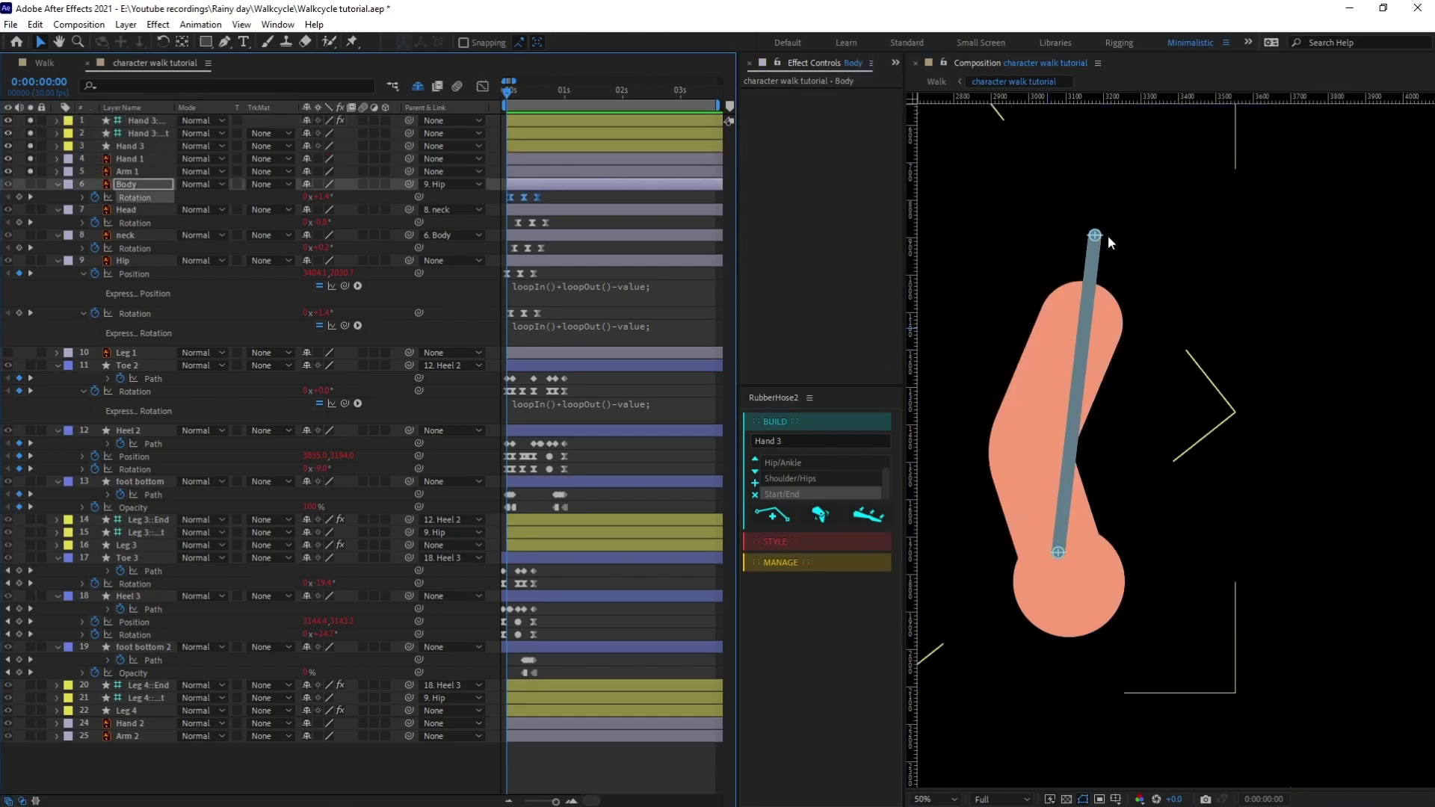
drag(1095, 236, 1087, 316)
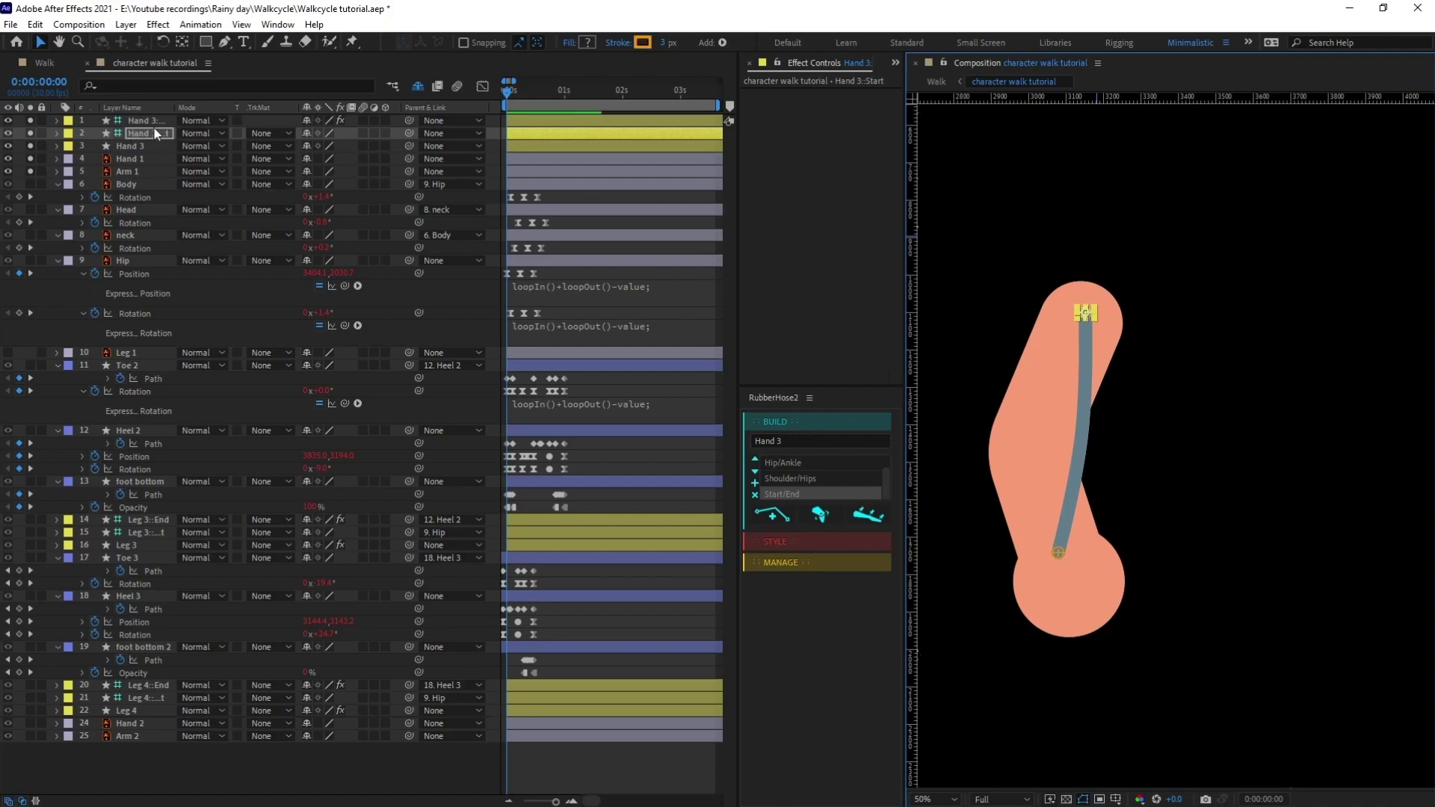
Set the Hand 3 hose's Bend Direction to -100
click(142, 120)
click(844, 146)
text(-100)
key(Return)
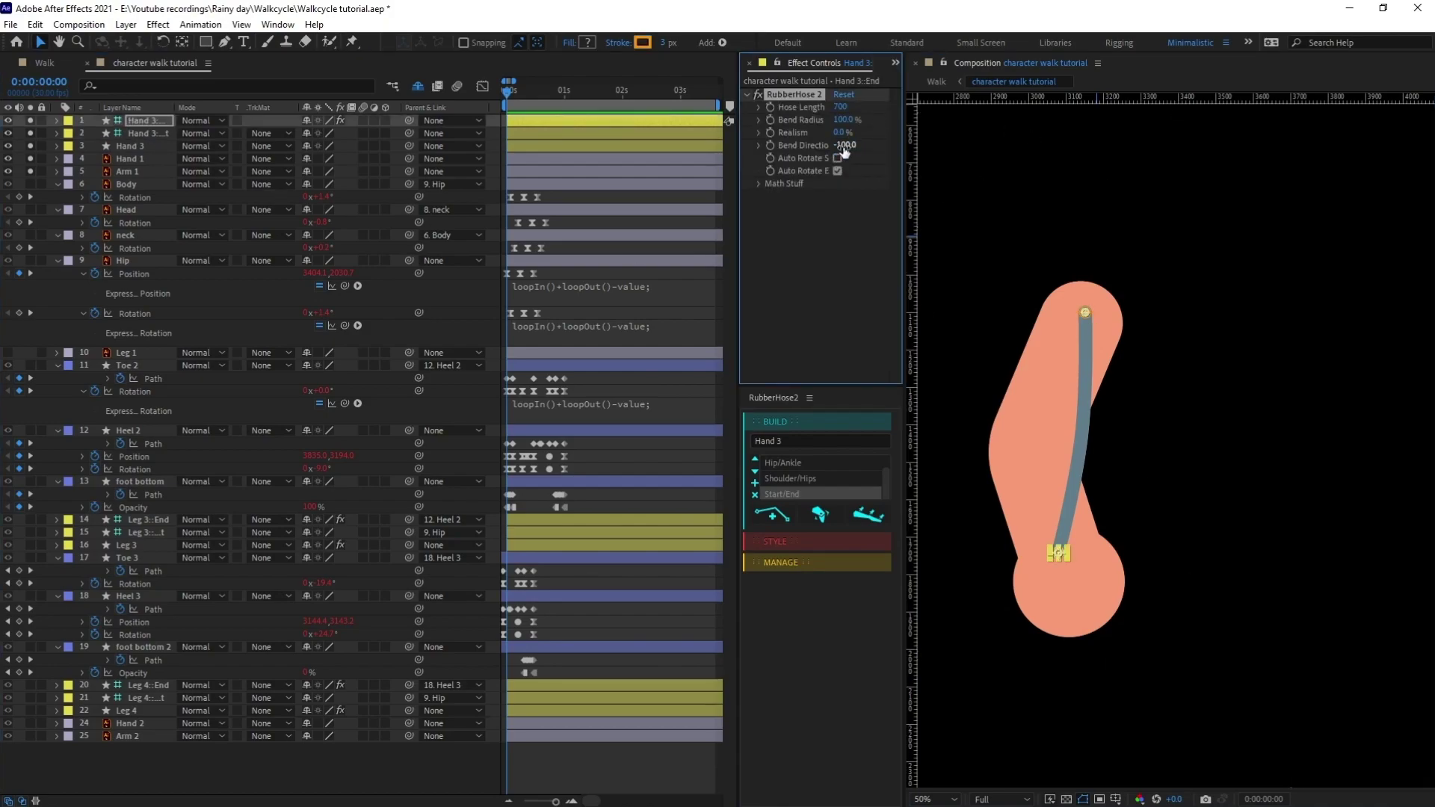
Set the Hand 3 hose's Hose Length to 830 and its Bend Radius to 40%
drag(842, 106, 867, 106)
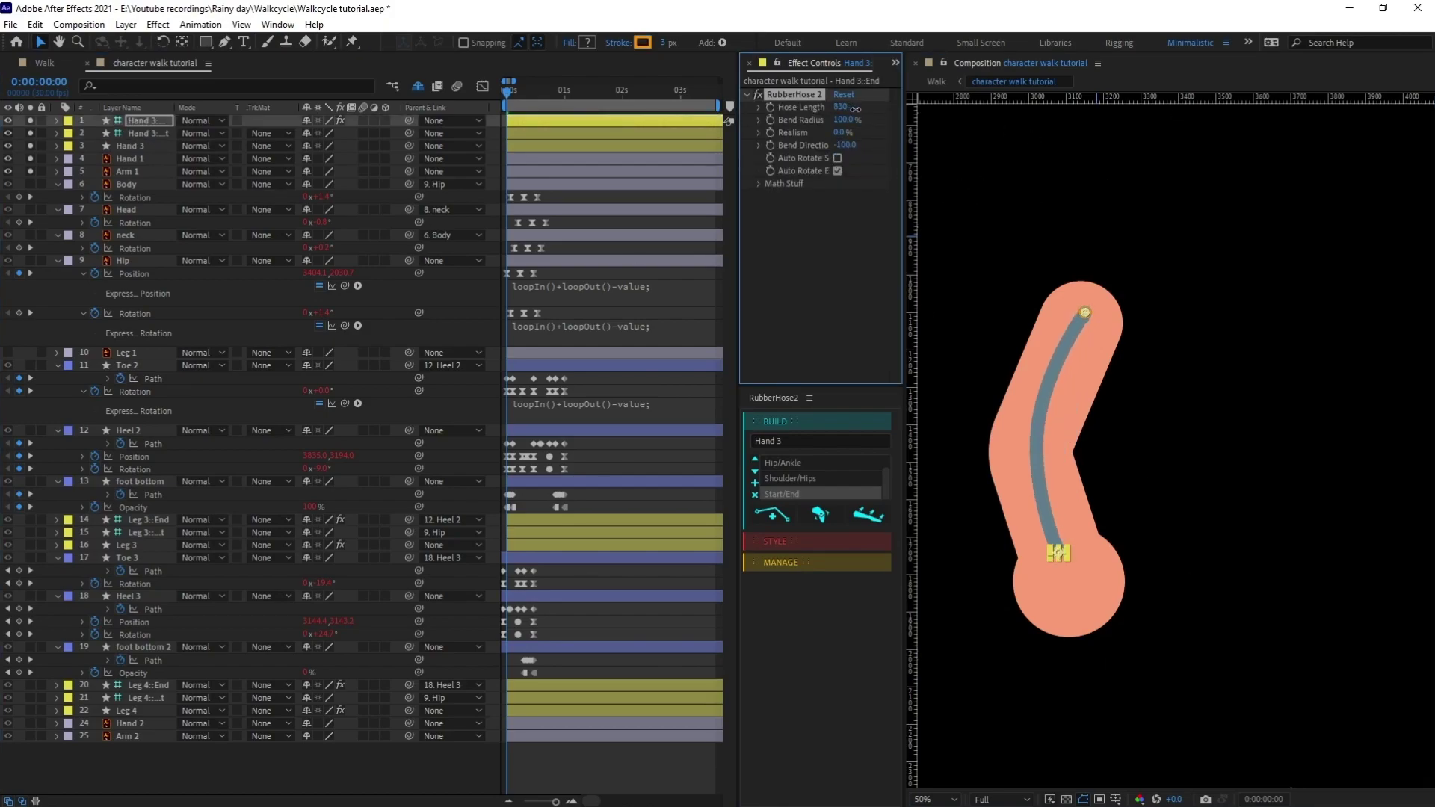
click(845, 119)
text(40)
key(Return)
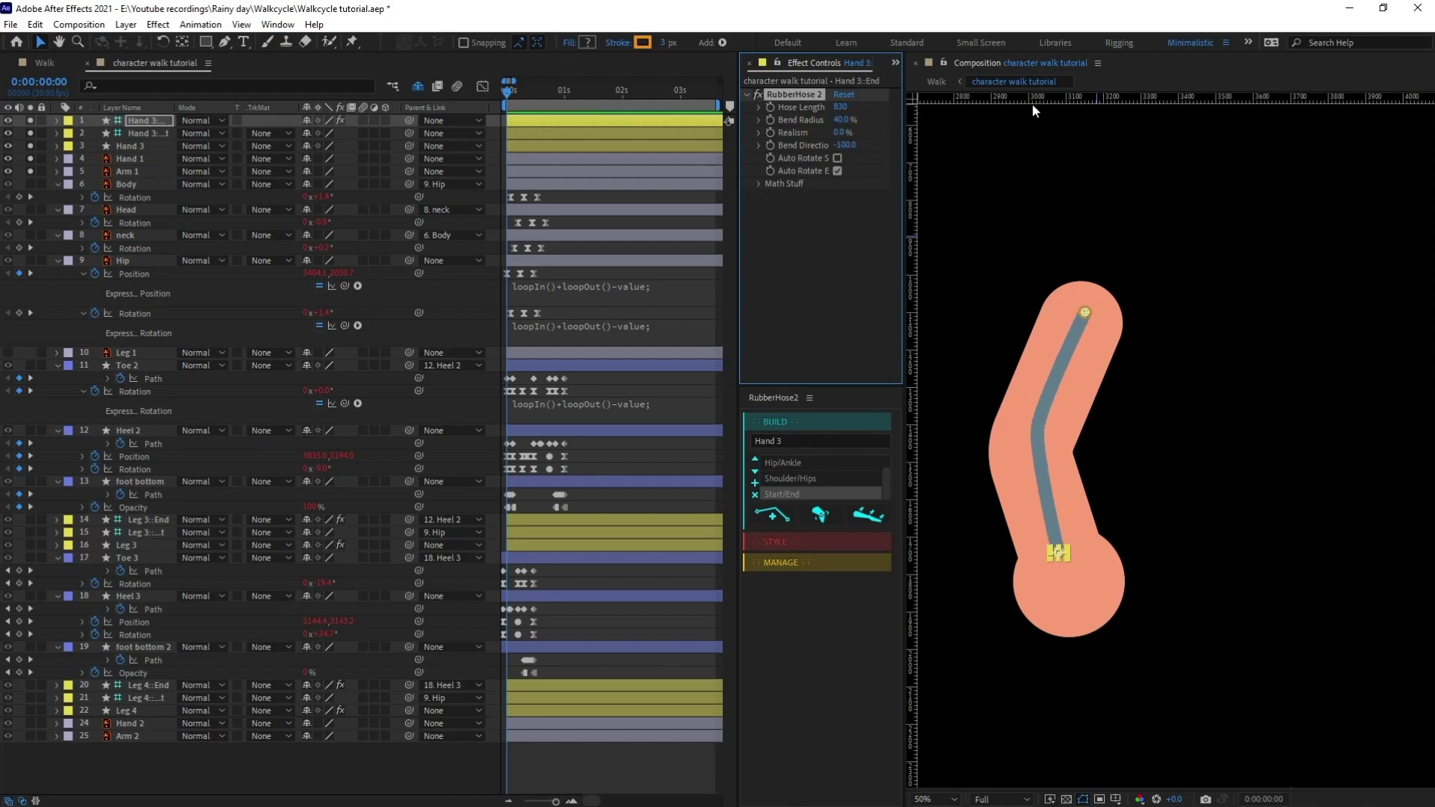
Thicken the Hand 3 hose's stroke to the width of the arm artwork and sample its stroke colour from the skin
key(ctrl+Down)
key(ctrl+Down)
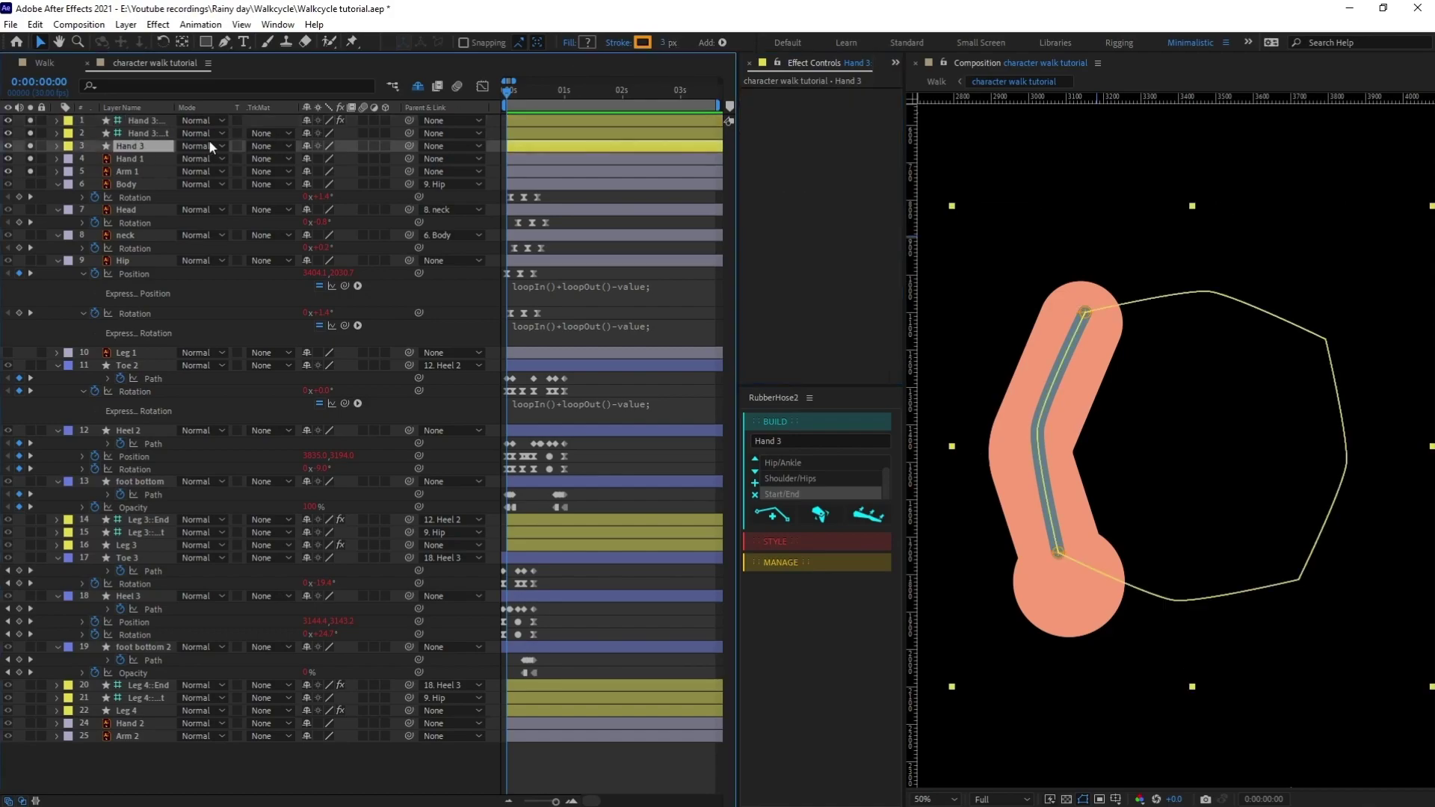
drag(662, 42, 797, 24)
click(643, 42)
click(458, 592)
click(1076, 606)
click(487, 523)
Delete the Arm 1 layer and parent Hand 1 to the Hand 3 end controller
click(121, 171)
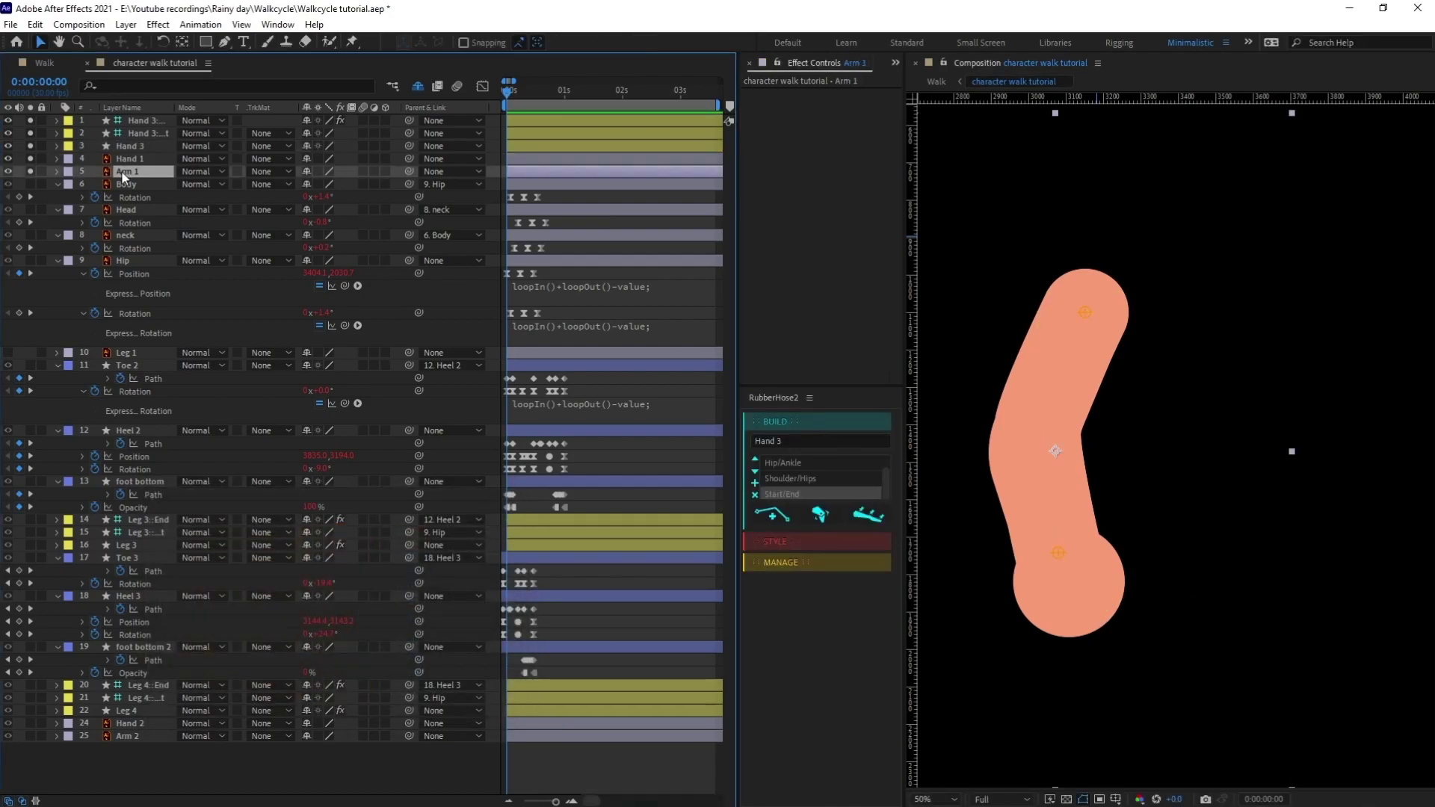
key(Delete)
click(133, 159)
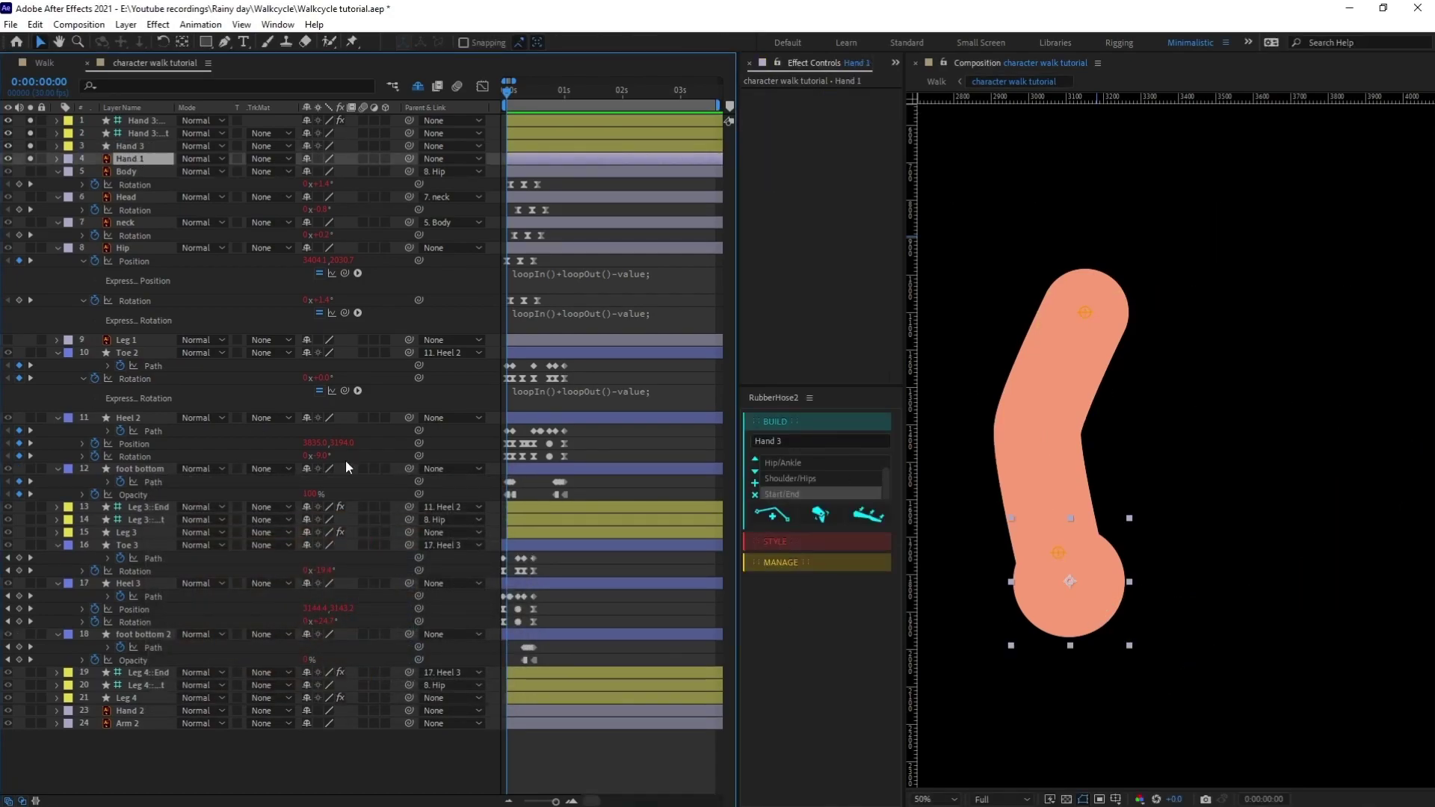
drag(409, 159, 146, 130)
drag(150, 123, 150, 118)
click(151, 118)
Unsolo the arm layers and parent the Hand 3 end controller to the Hand 3 start controller
click(146, 133)
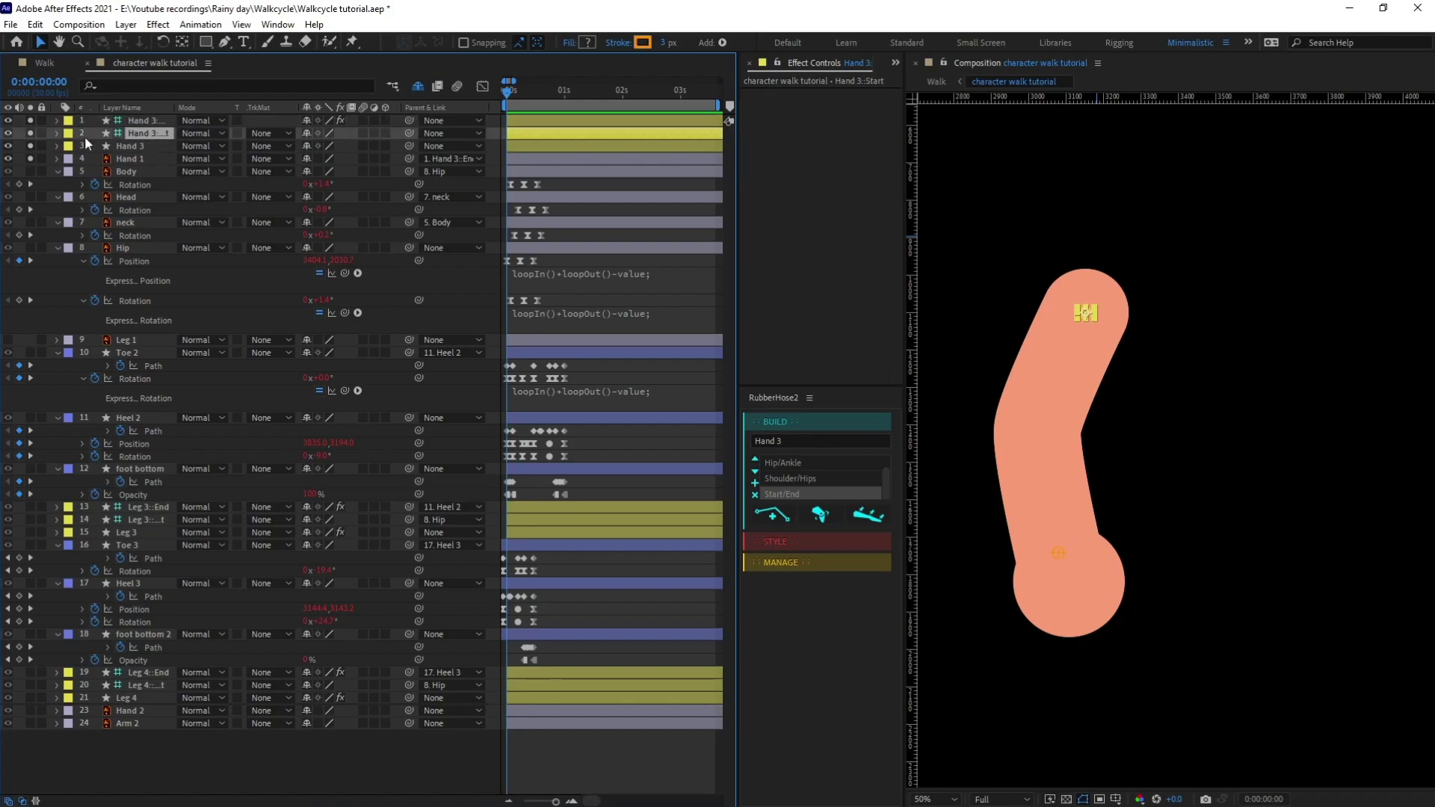
scroll(1172, 316, down, 2)
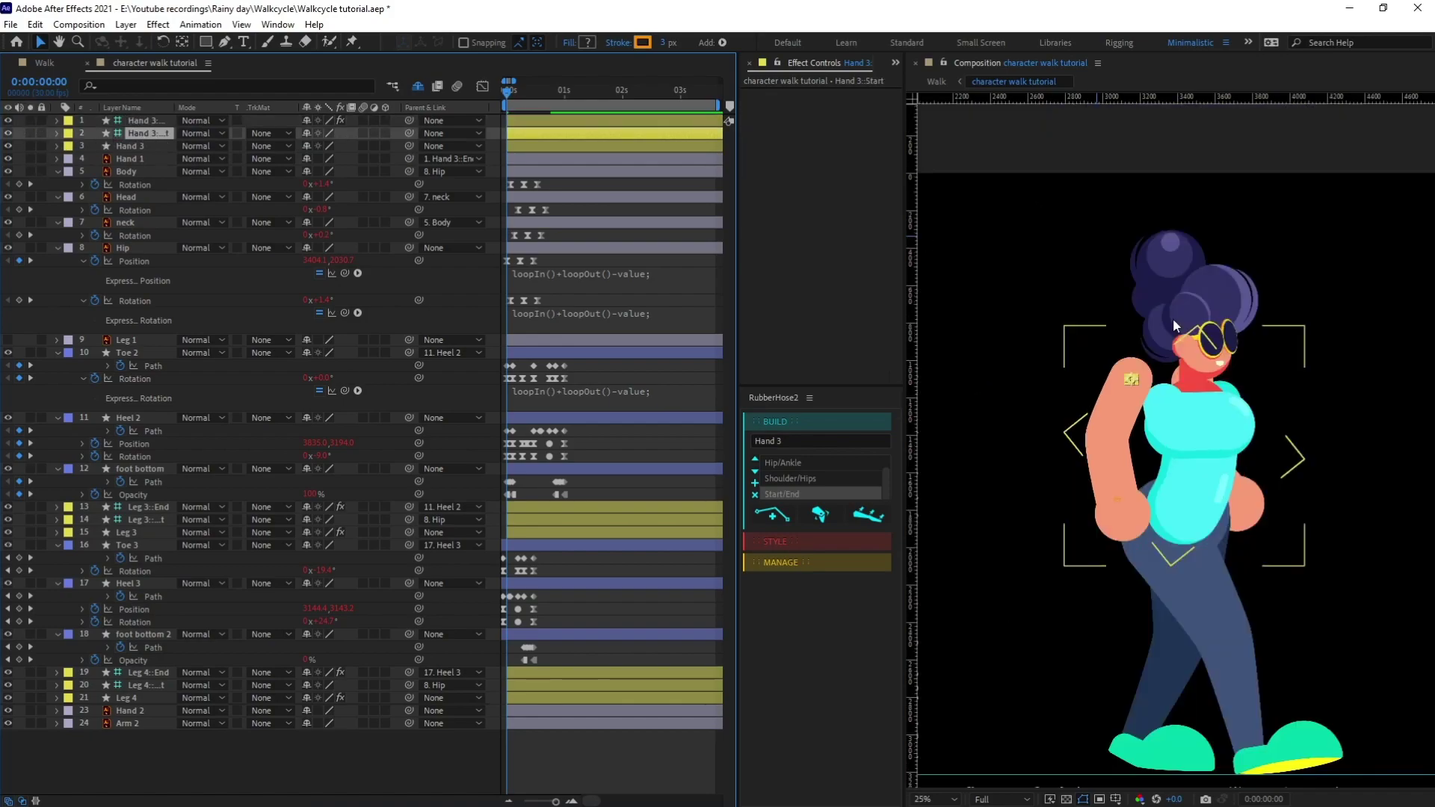
click(161, 121)
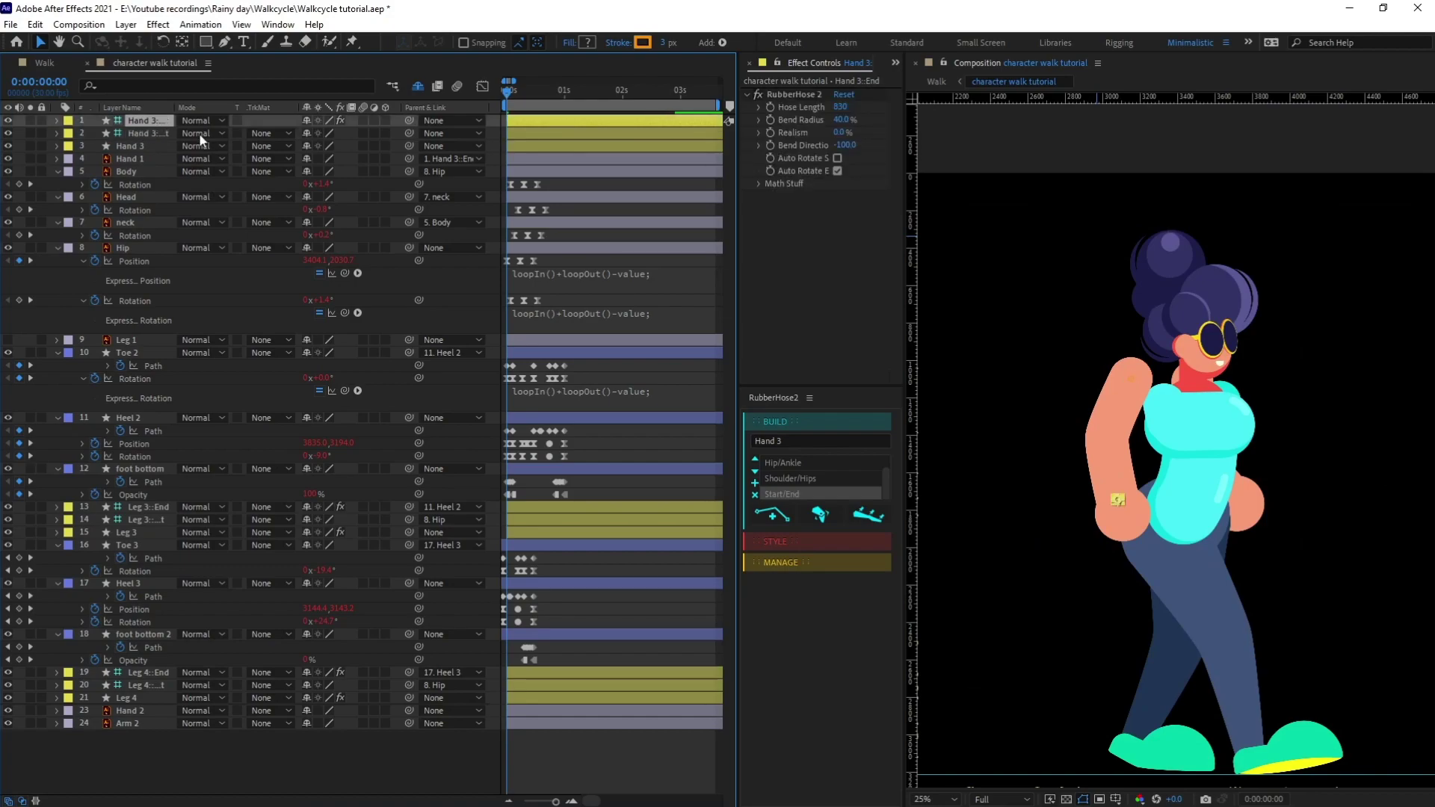
drag(409, 120, 154, 133)
Move the Hand 3 start controller onto the body's shoulder and parent it to the Body layer
drag(1128, 390, 1159, 410)
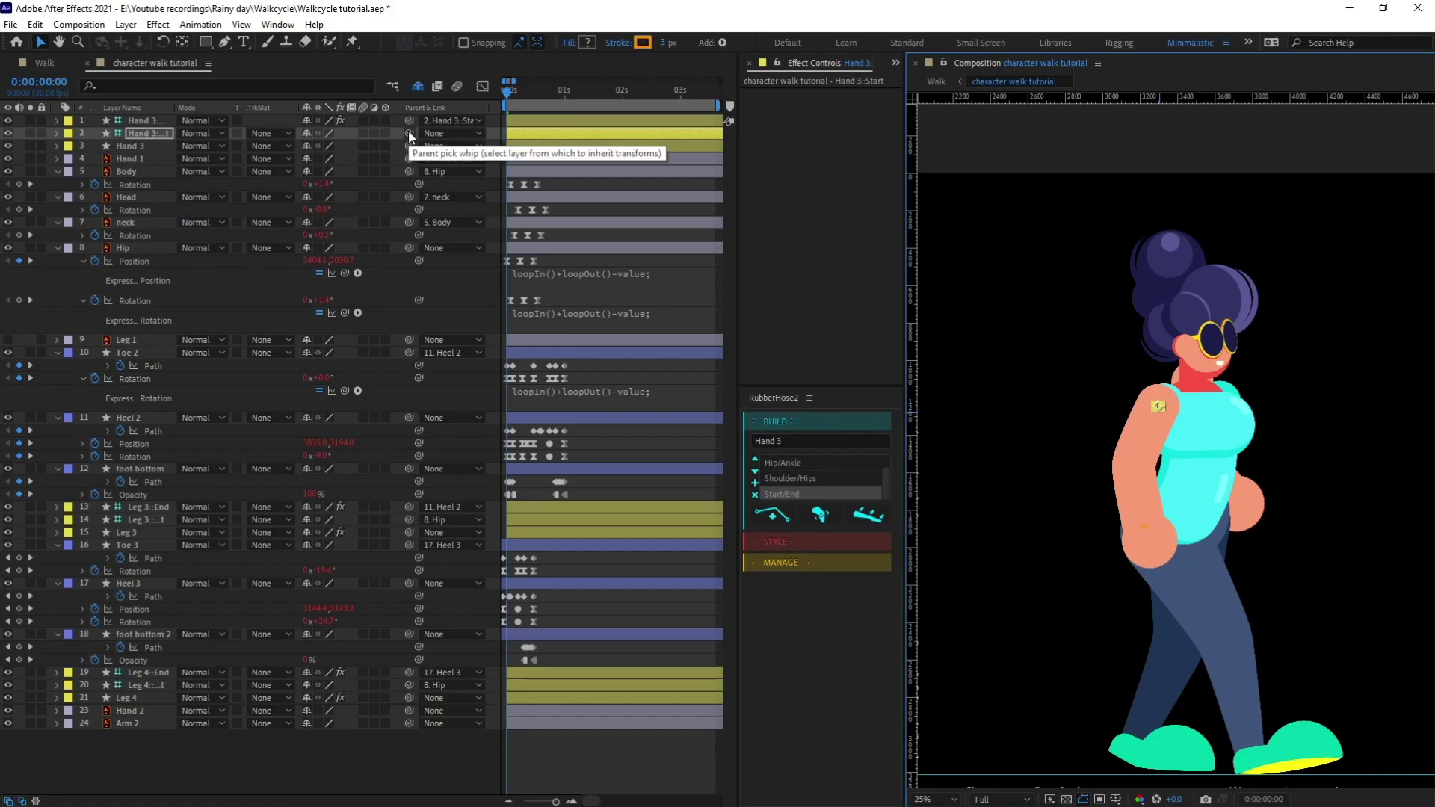
drag(408, 132, 160, 169)
click(159, 169)
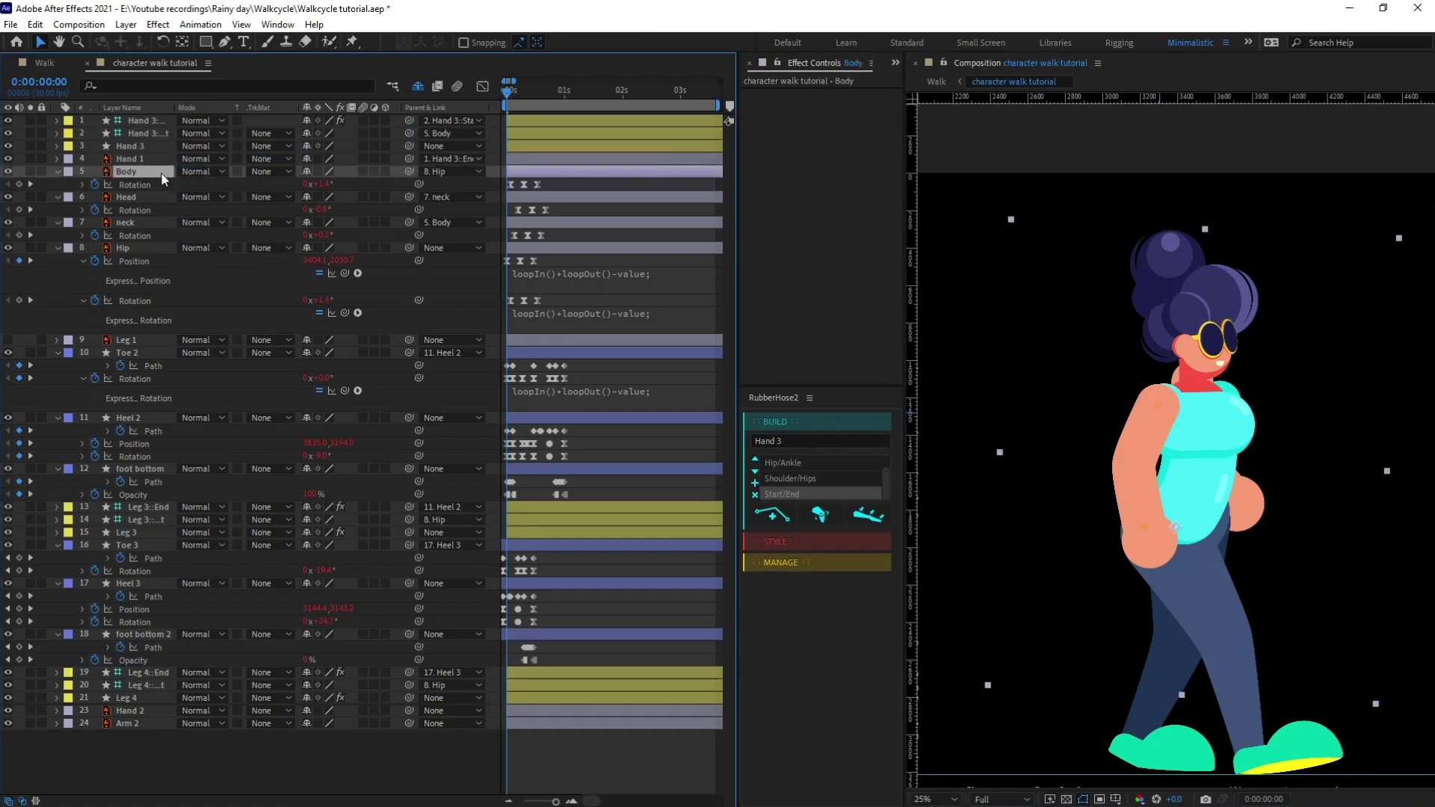
click(145, 132)
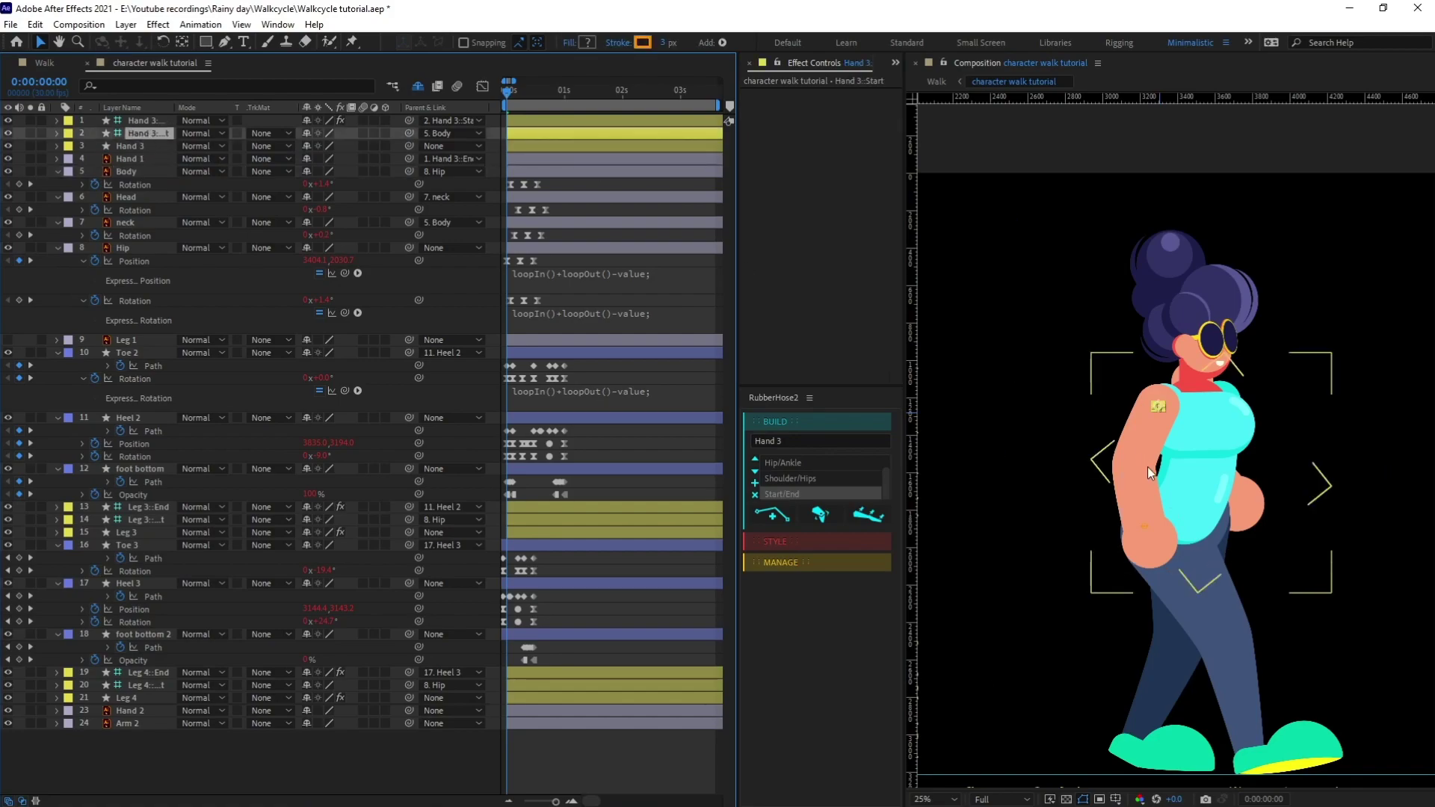
Keyframe the Hand 3 end controller's Position at 0:00:00:00 with the hand swung behind the body at -316, 590
click(158, 120)
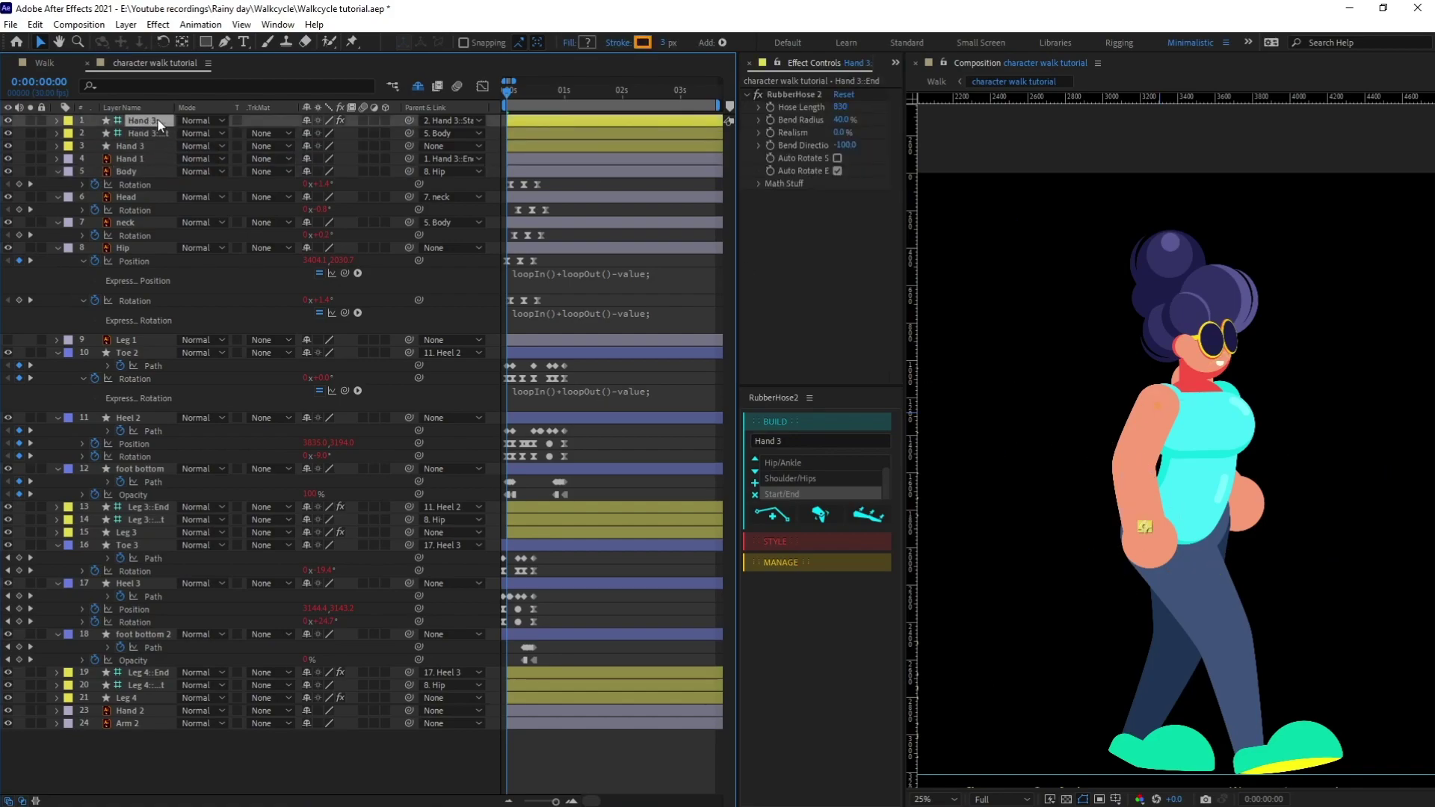
key(semicolon)
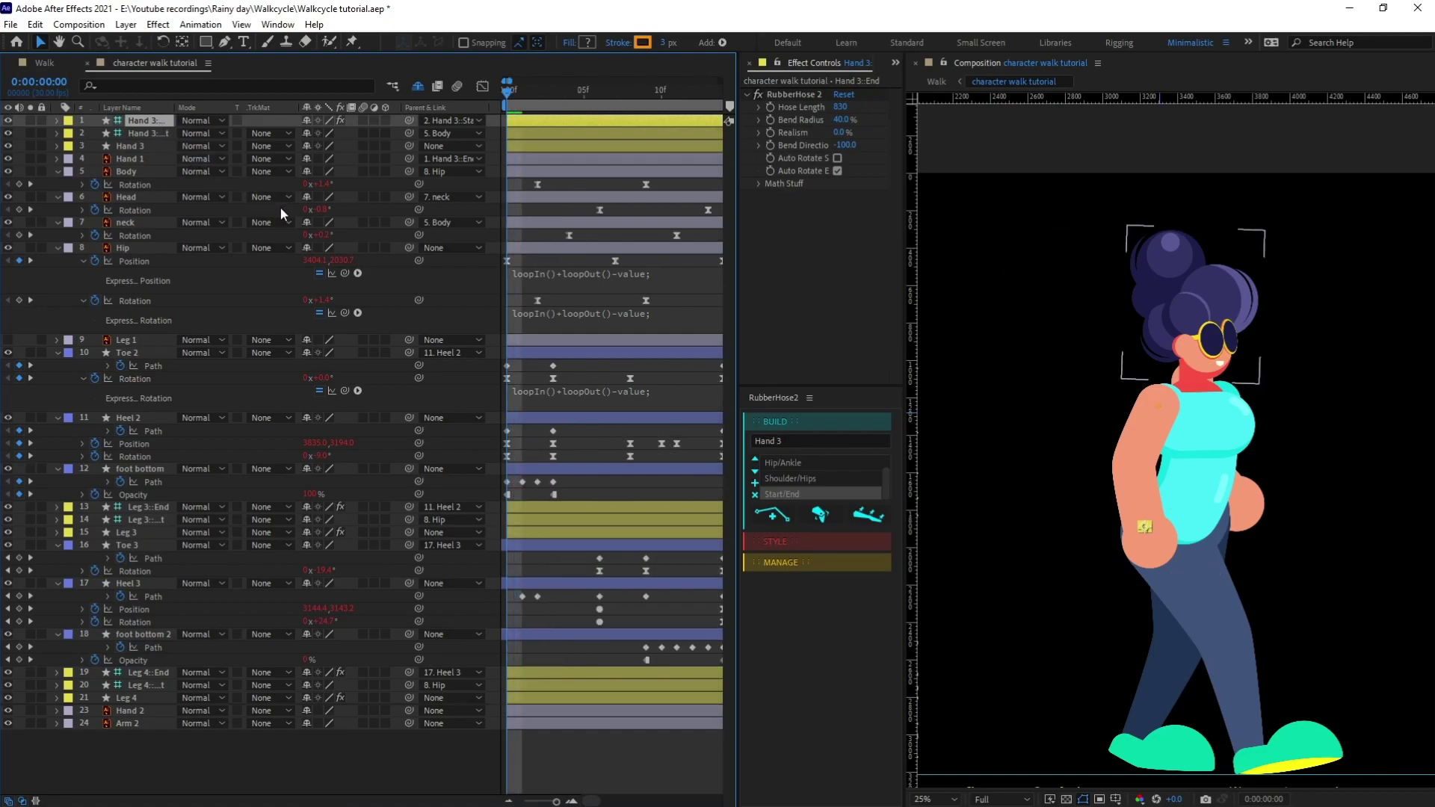
key(p)
click(96, 133)
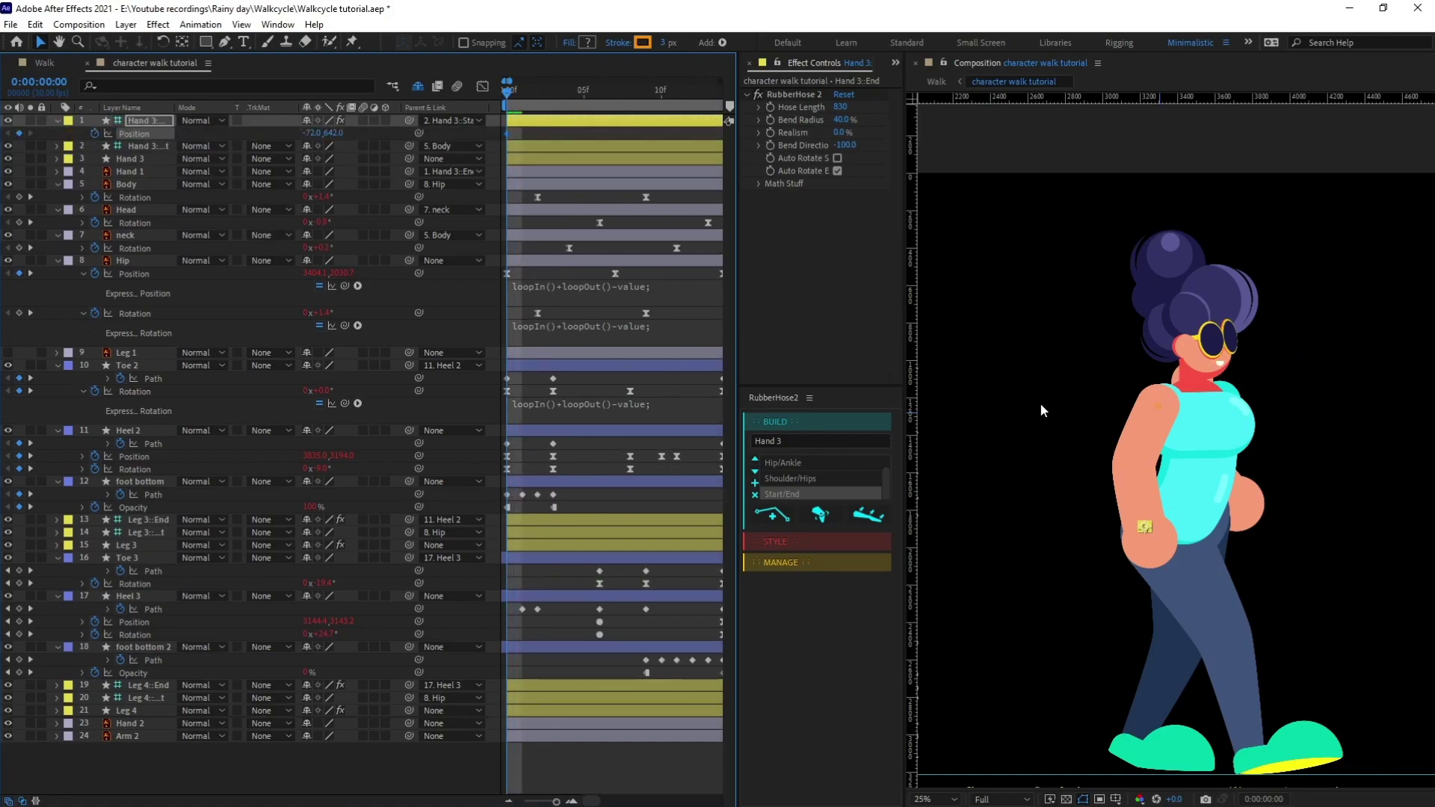
drag(1139, 528, 1099, 521)
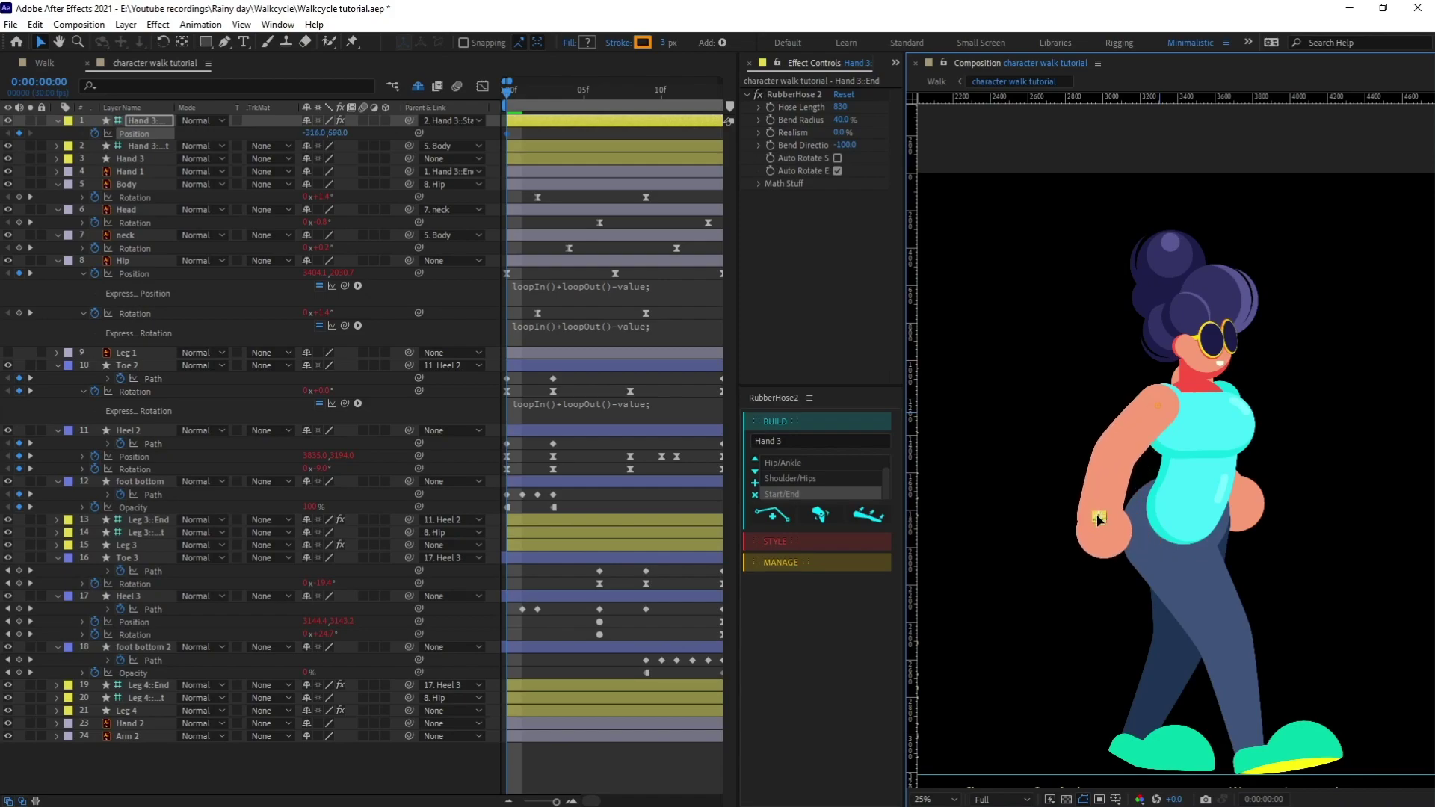
Keyframe the Hand 3 end controller's Rotation at 0:00:00:00 with a value of 40°
key(r)
click(93, 133)
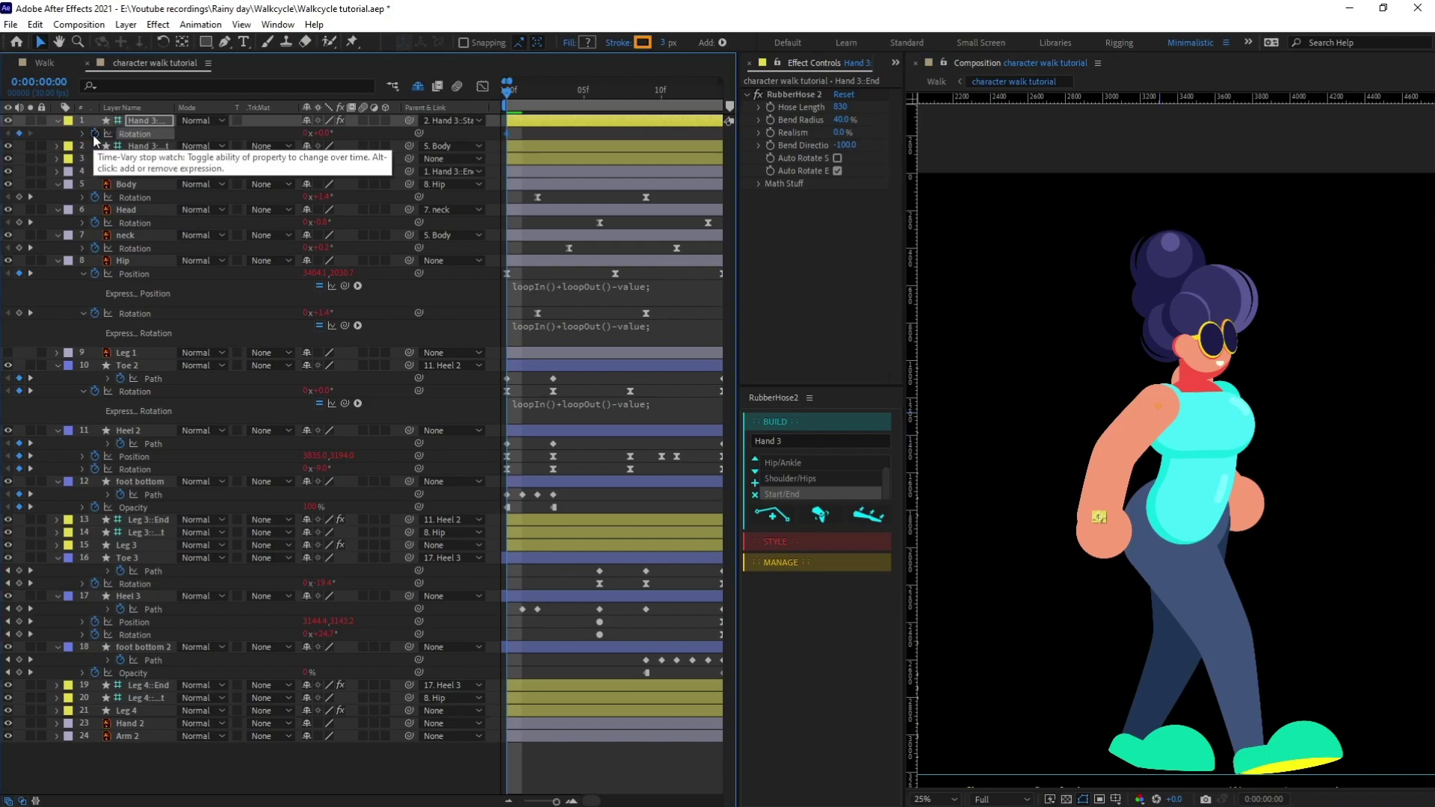
key(shift+p)
drag(321, 145, 354, 144)
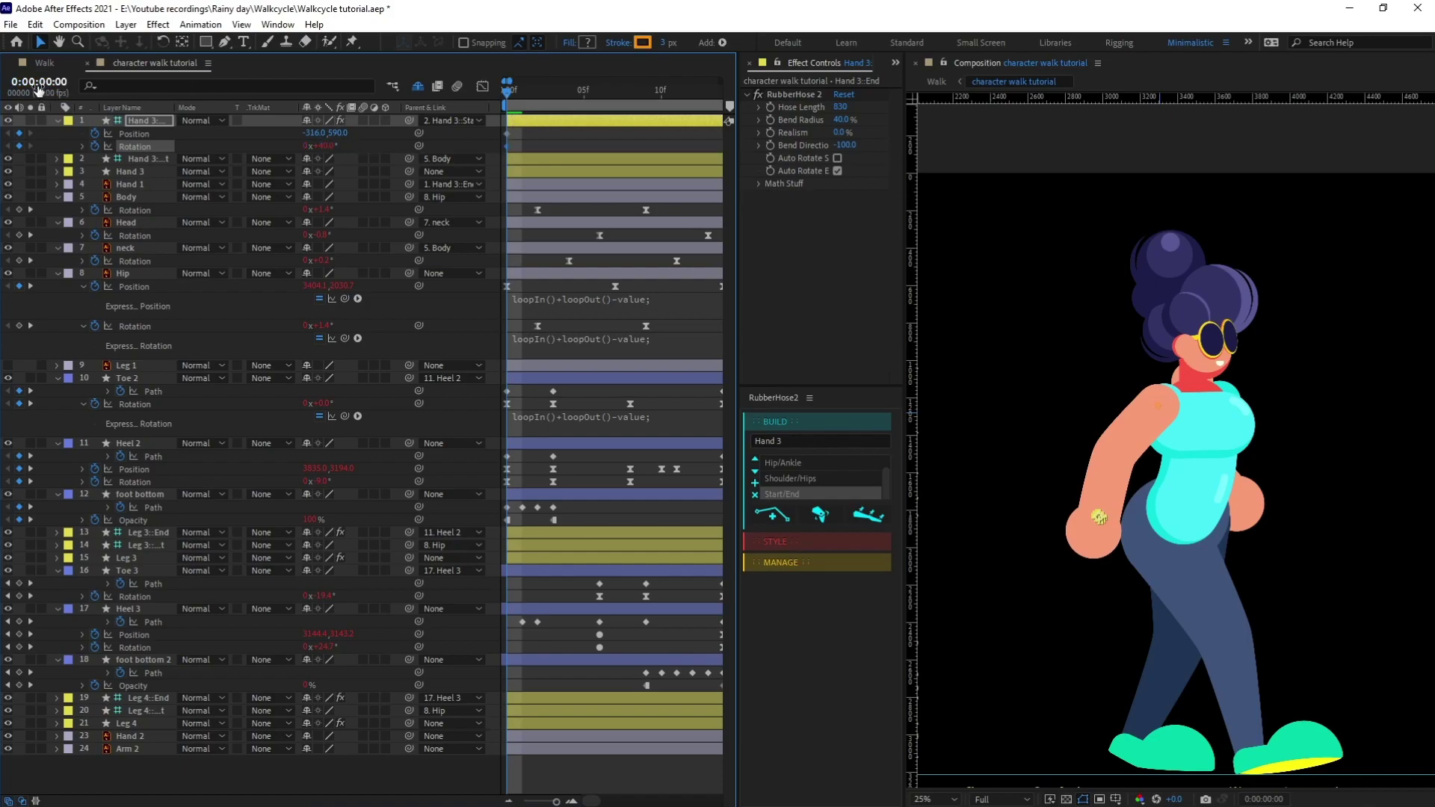
At 0:00:00:14, swing the Hand 3 end controller forward to 304, 598 with -44° rotation, and curve its motion path into a downward arc
key(minus)
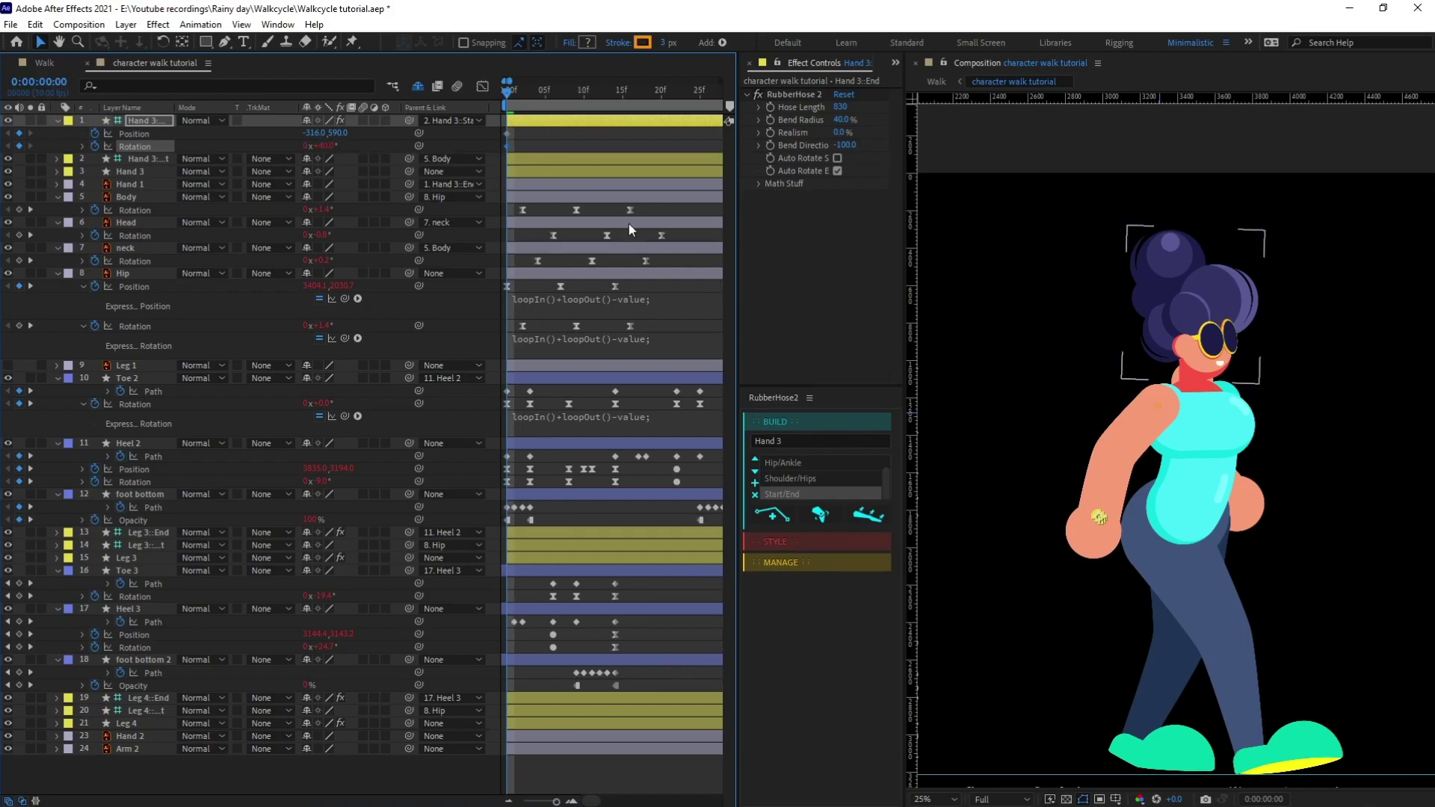
drag(541, 92, 550, 96)
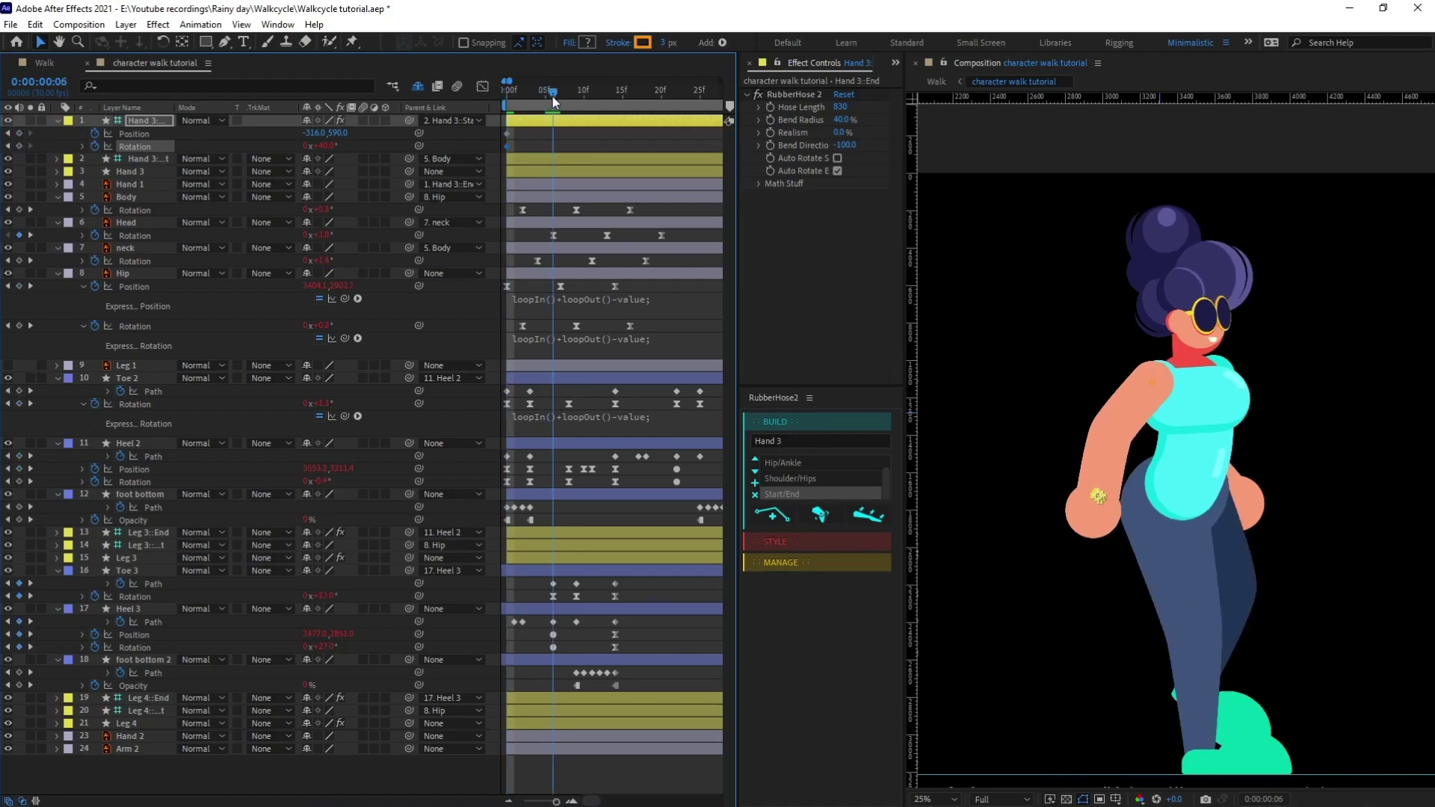
key(Page_Down)
click(1090, 505)
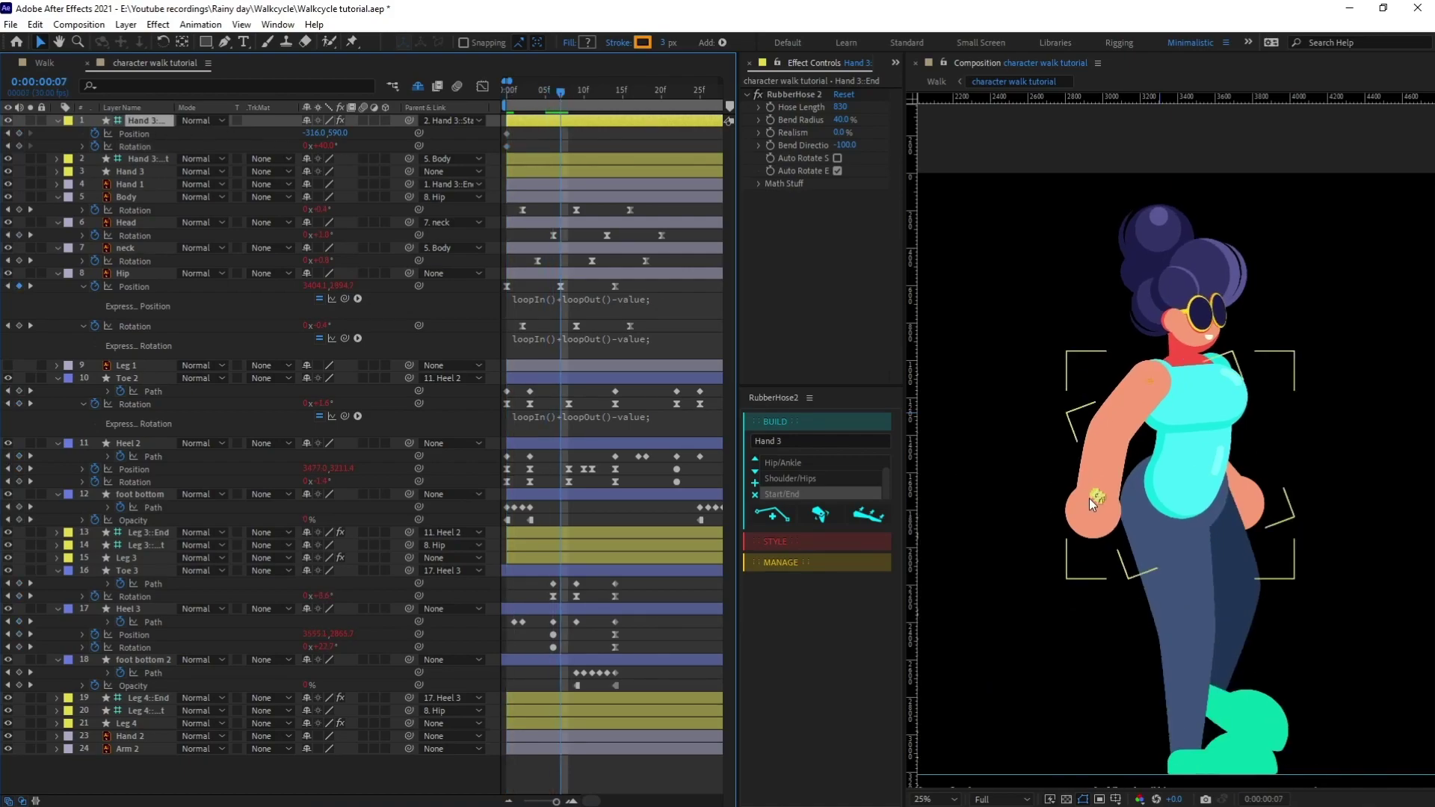
drag(564, 93, 615, 97)
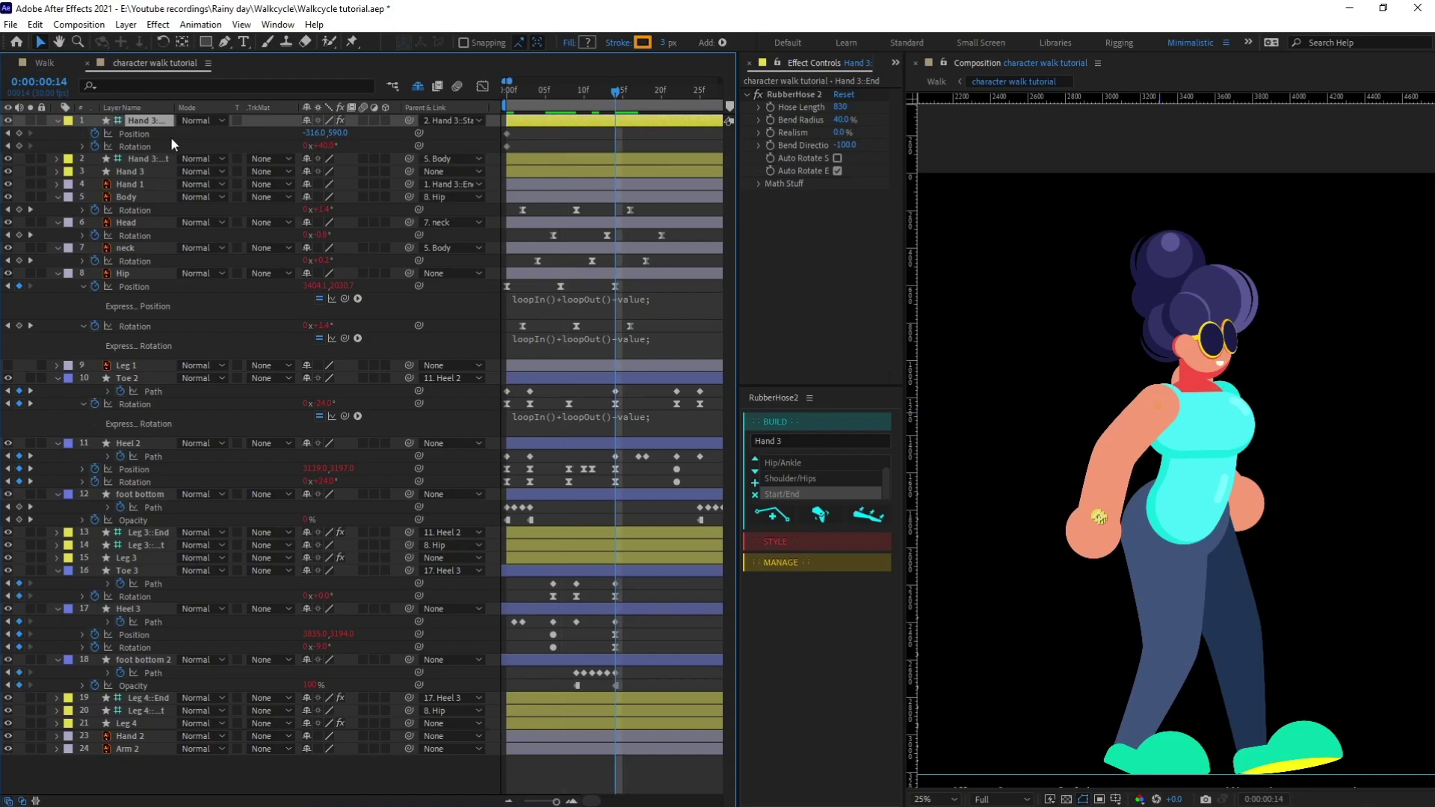
click(134, 134)
drag(1099, 517, 1214, 518)
drag(322, 148, 287, 174)
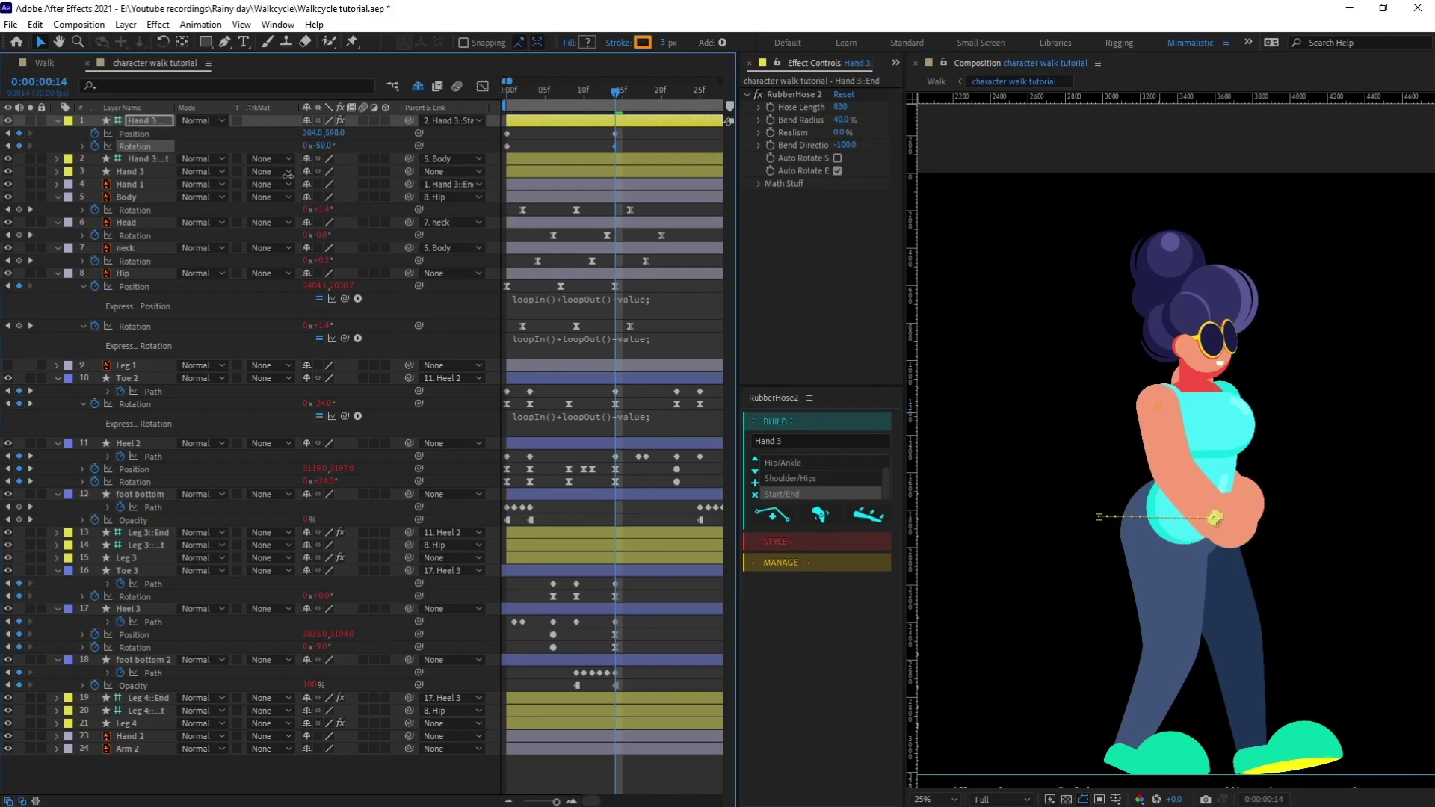
click(1189, 533)
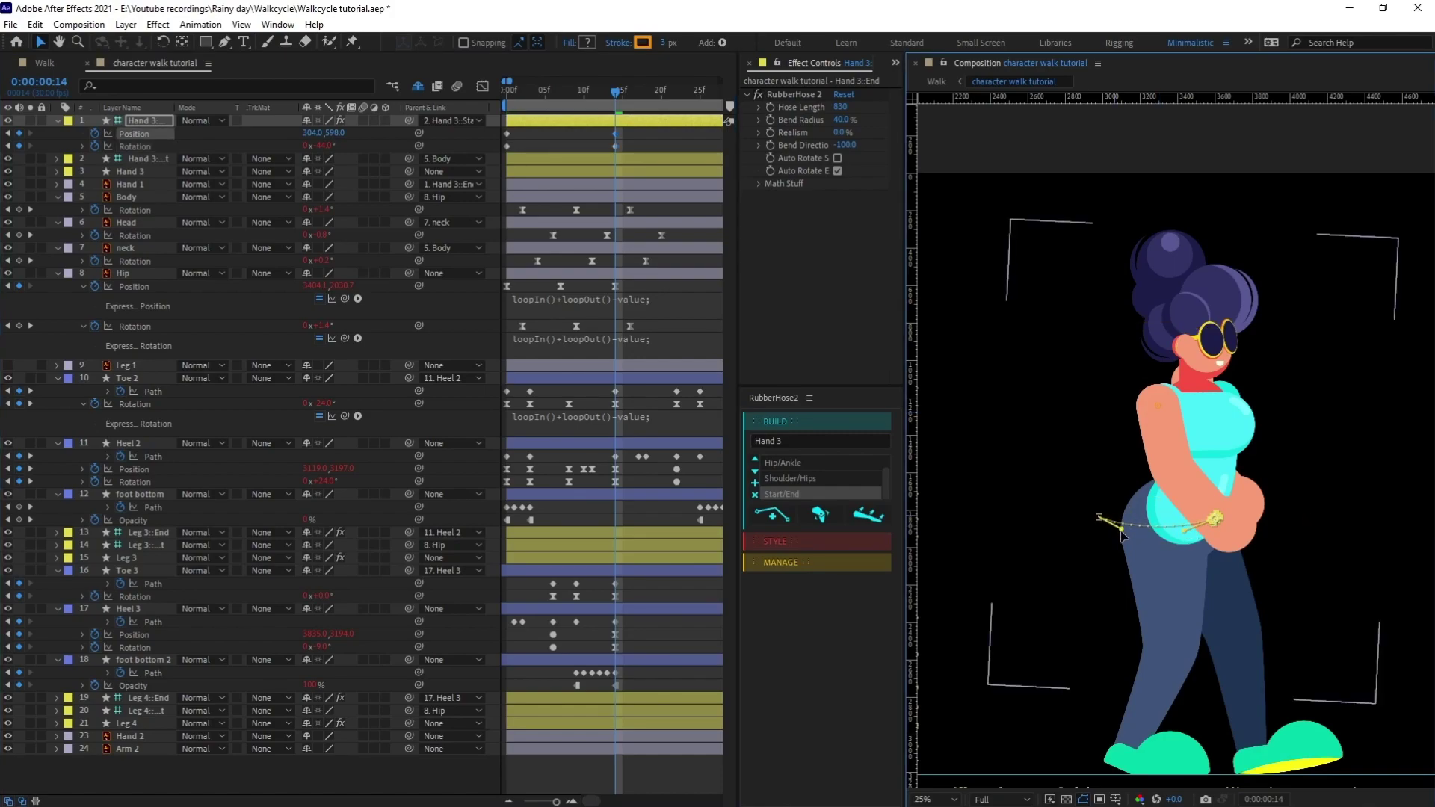
Repeat the end controller's Position and Rotation keyframes time-reversed from 0:00:00:14, and apply Easy Ease to the keyframes
drag(626, 130, 501, 152)
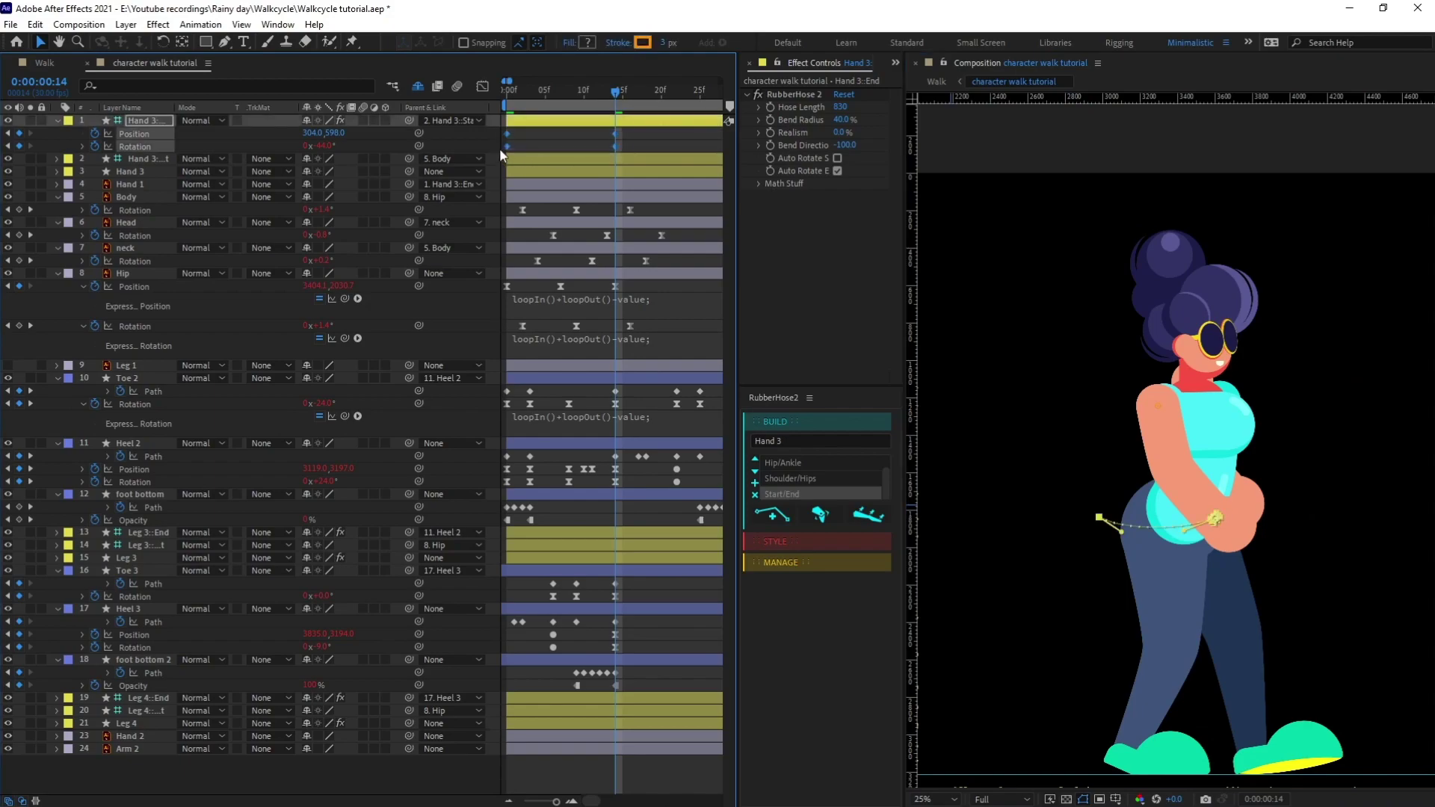
right_click(615, 147)
mouse_move(660, 335)
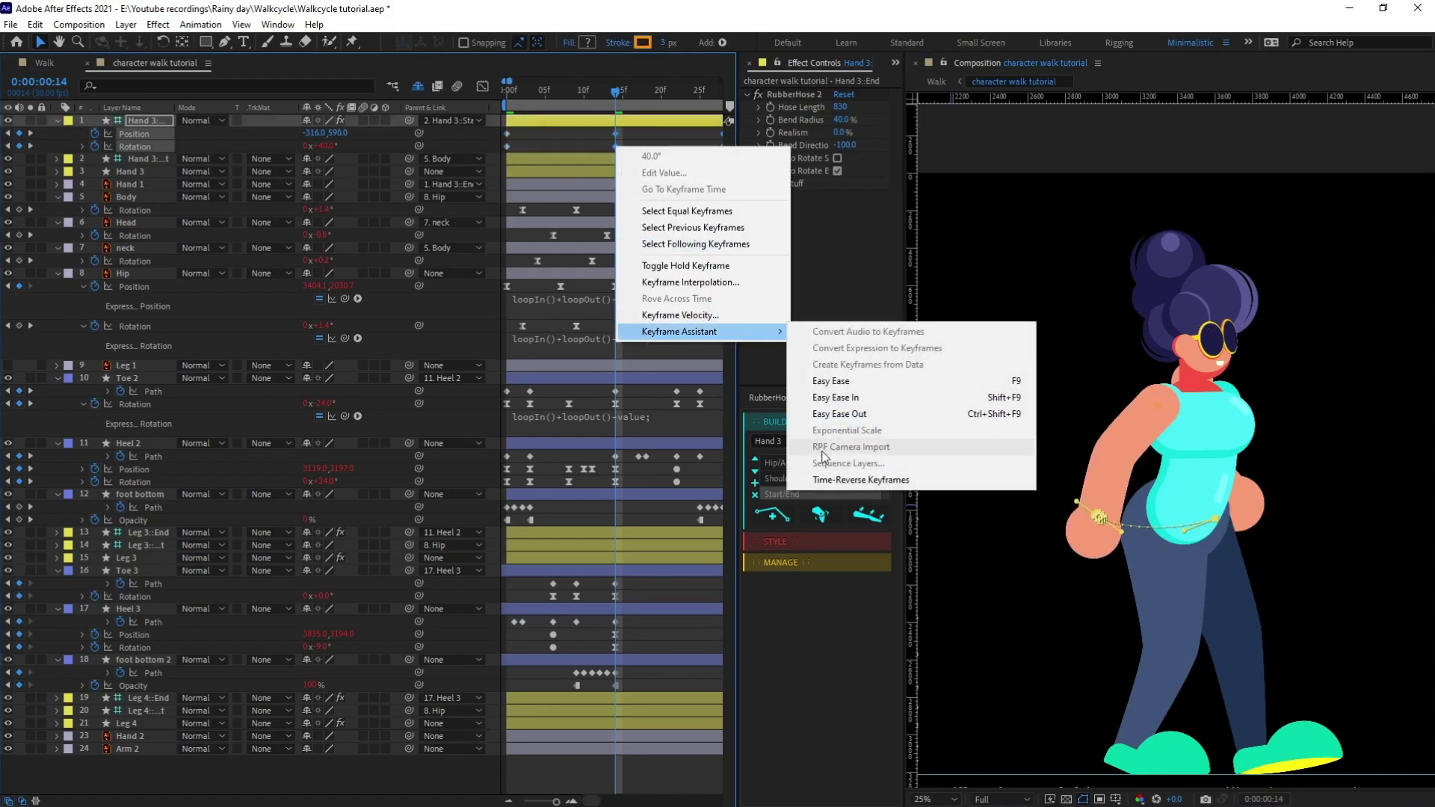
click(860, 480)
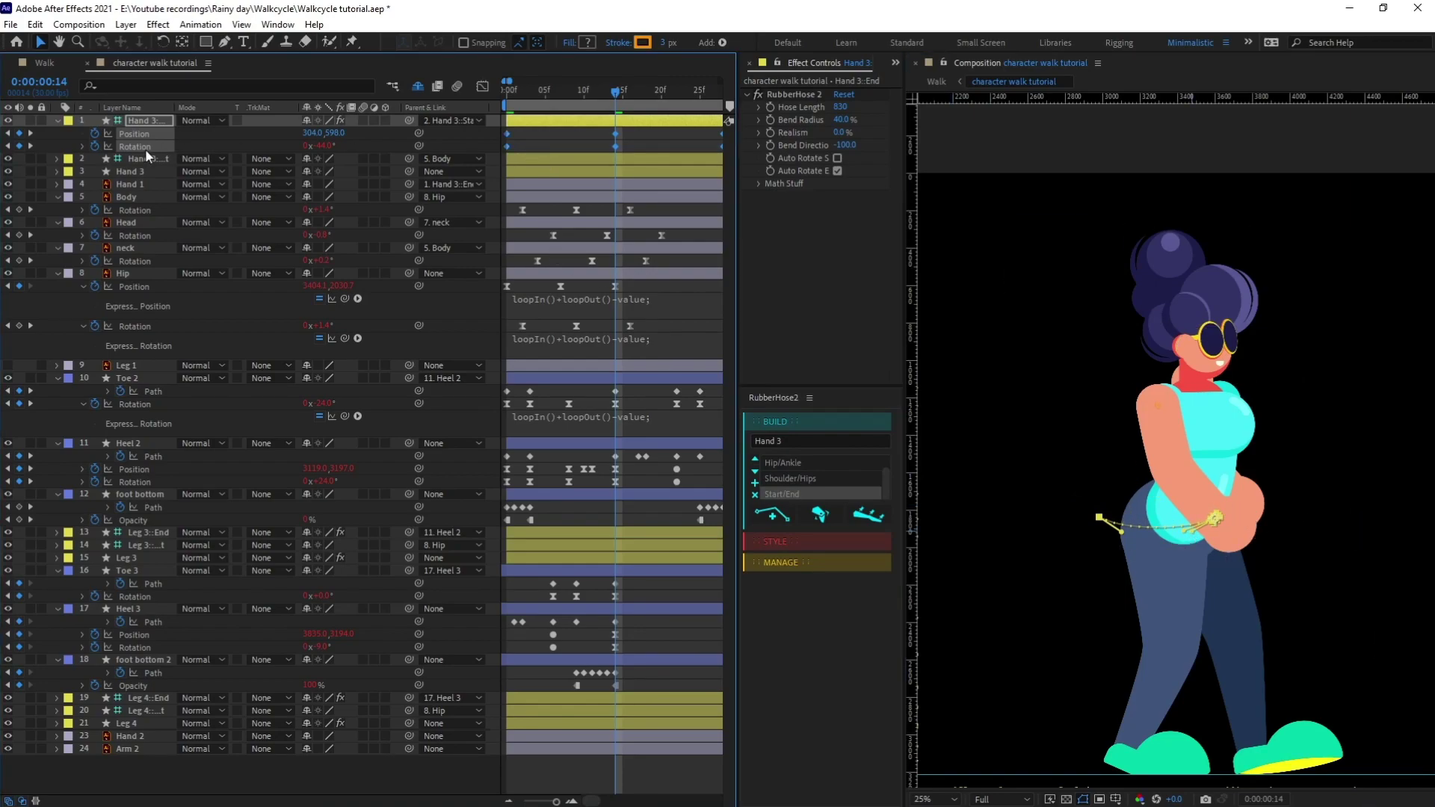
key(Delete)
key(ctrl+shift+a)
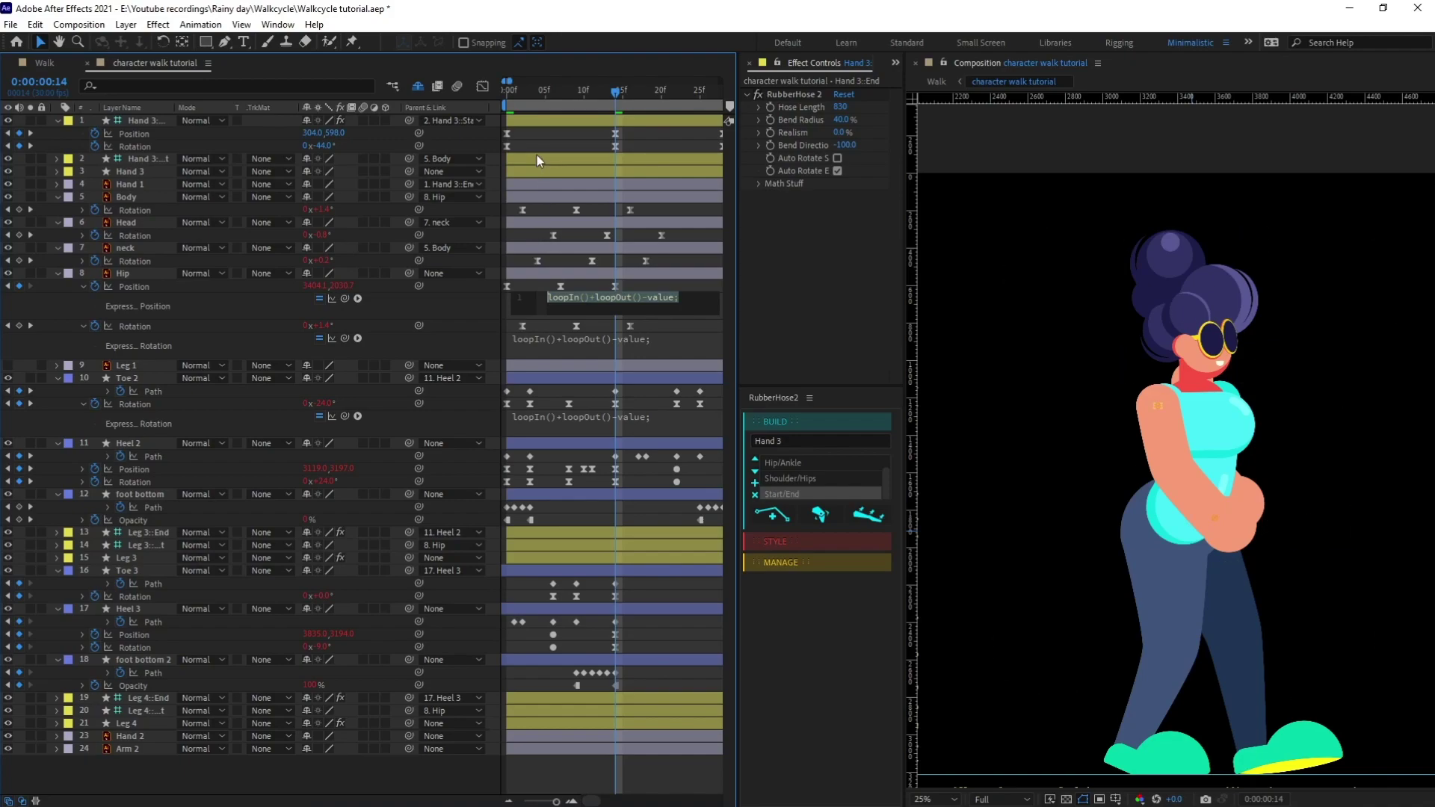
Add the expression loopIn()+loopOut()-value; to the Hand 3 end controller's Position and Rotation
alt+click(96, 131)
text(loopIn()+loopOut()-value;)
alt+click(93, 172)
text(loopIn()+loopOut()-value;)
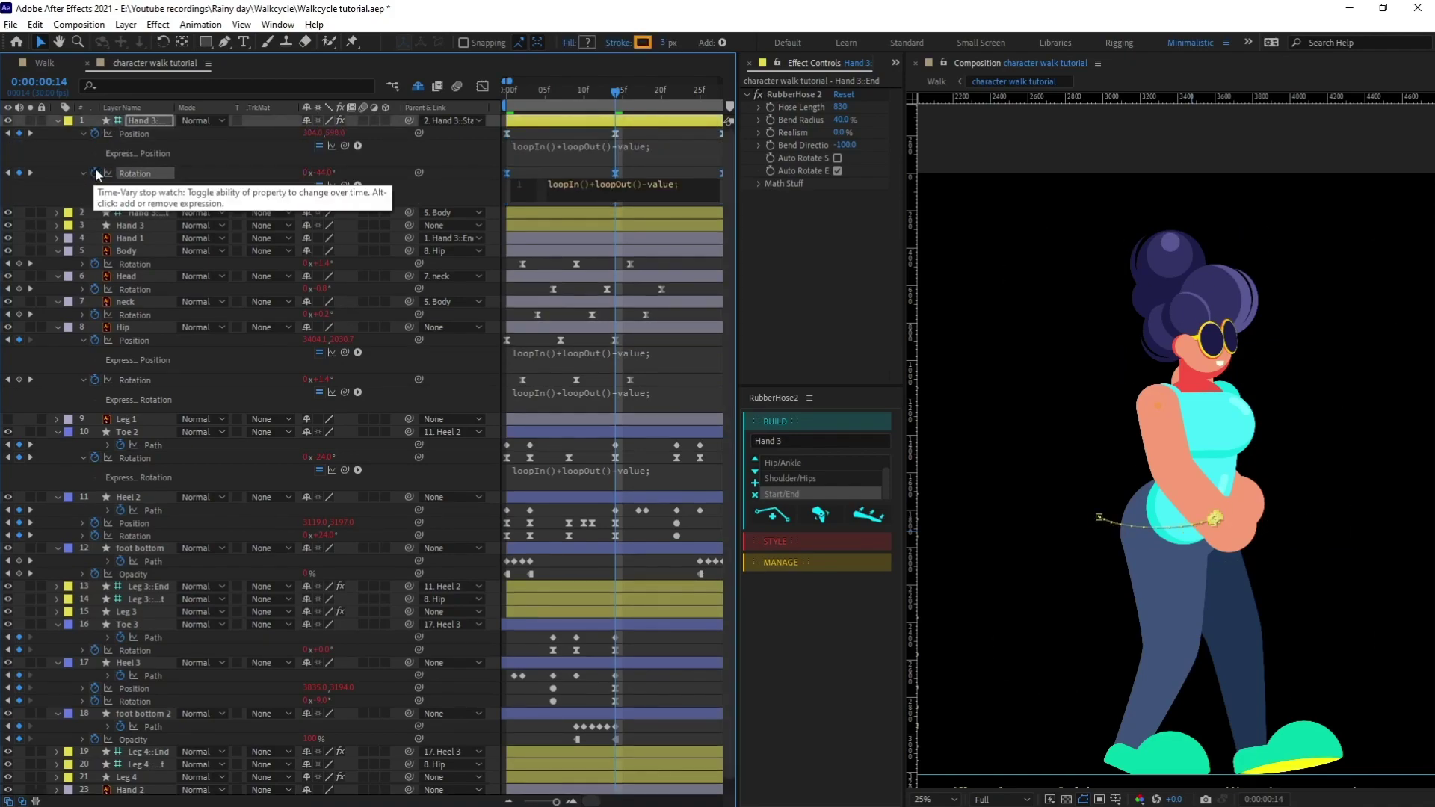
Delay the Hand 3 end controller's Rotation keyframes by one frame and preview the arm swing
click(541, 129)
key(minus)
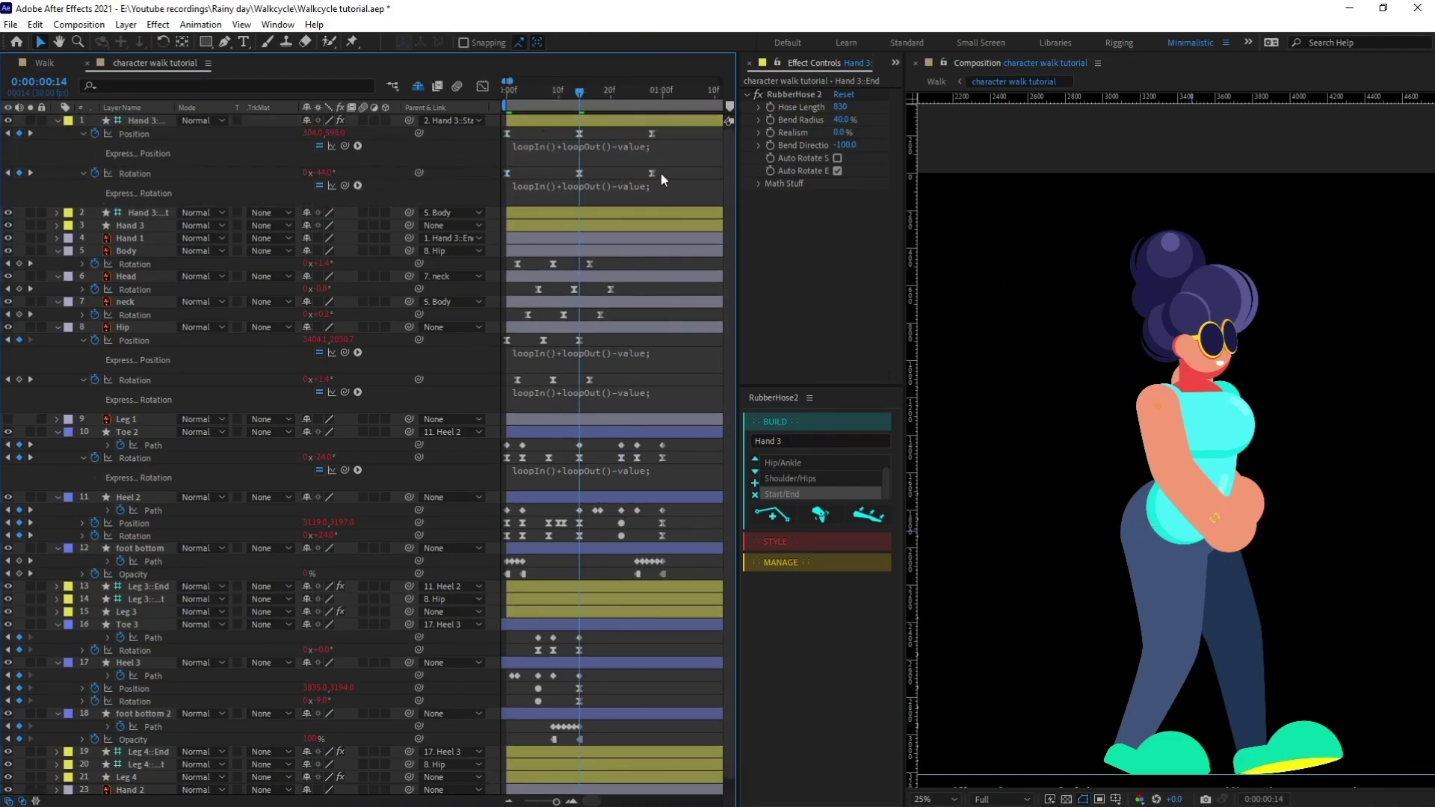
drag(508, 175, 513, 176)
click(513, 92)
key(space)
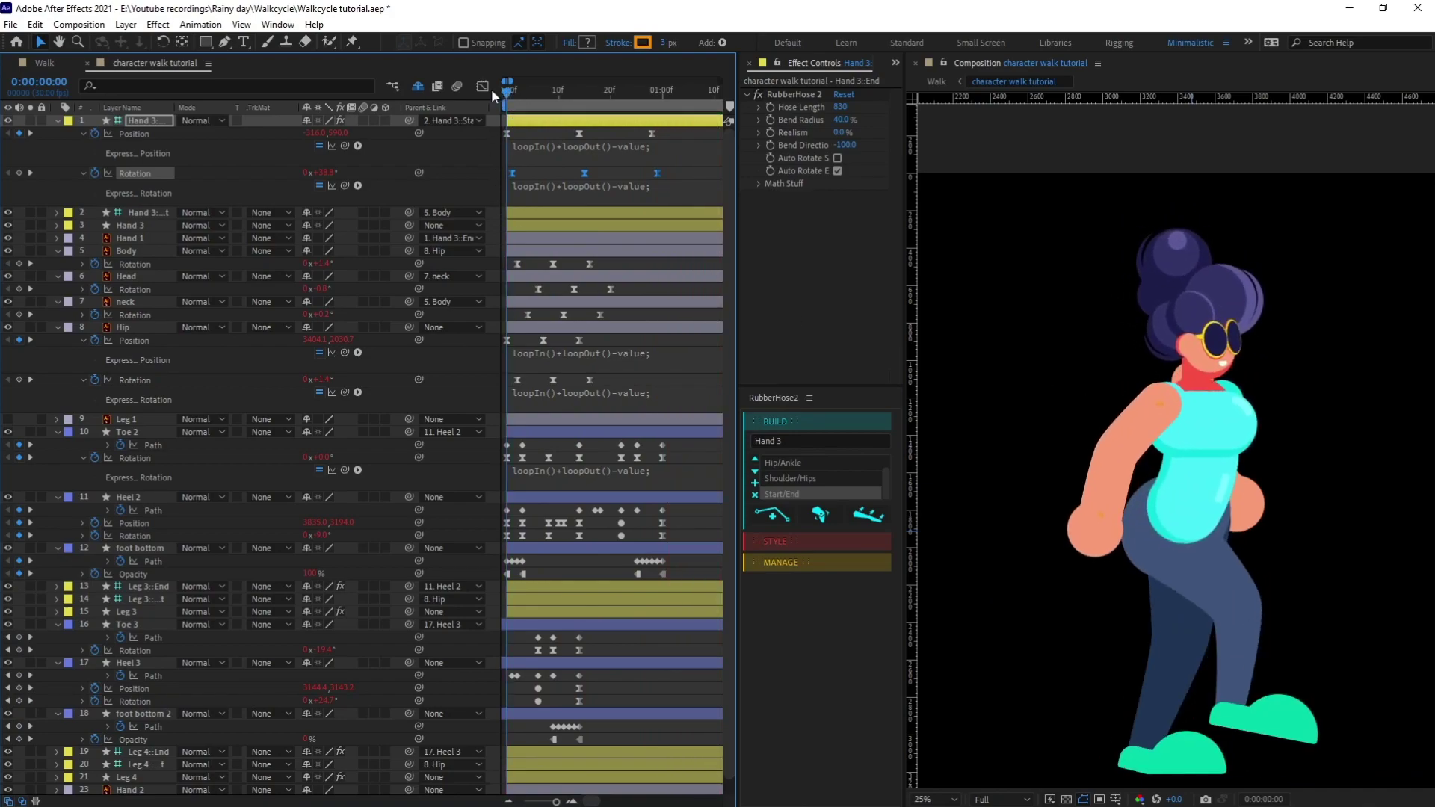
Duplicate the complete Hand 3 hose with RubberHose and move the copied hose layers beneath Hand 1
click(160, 123)
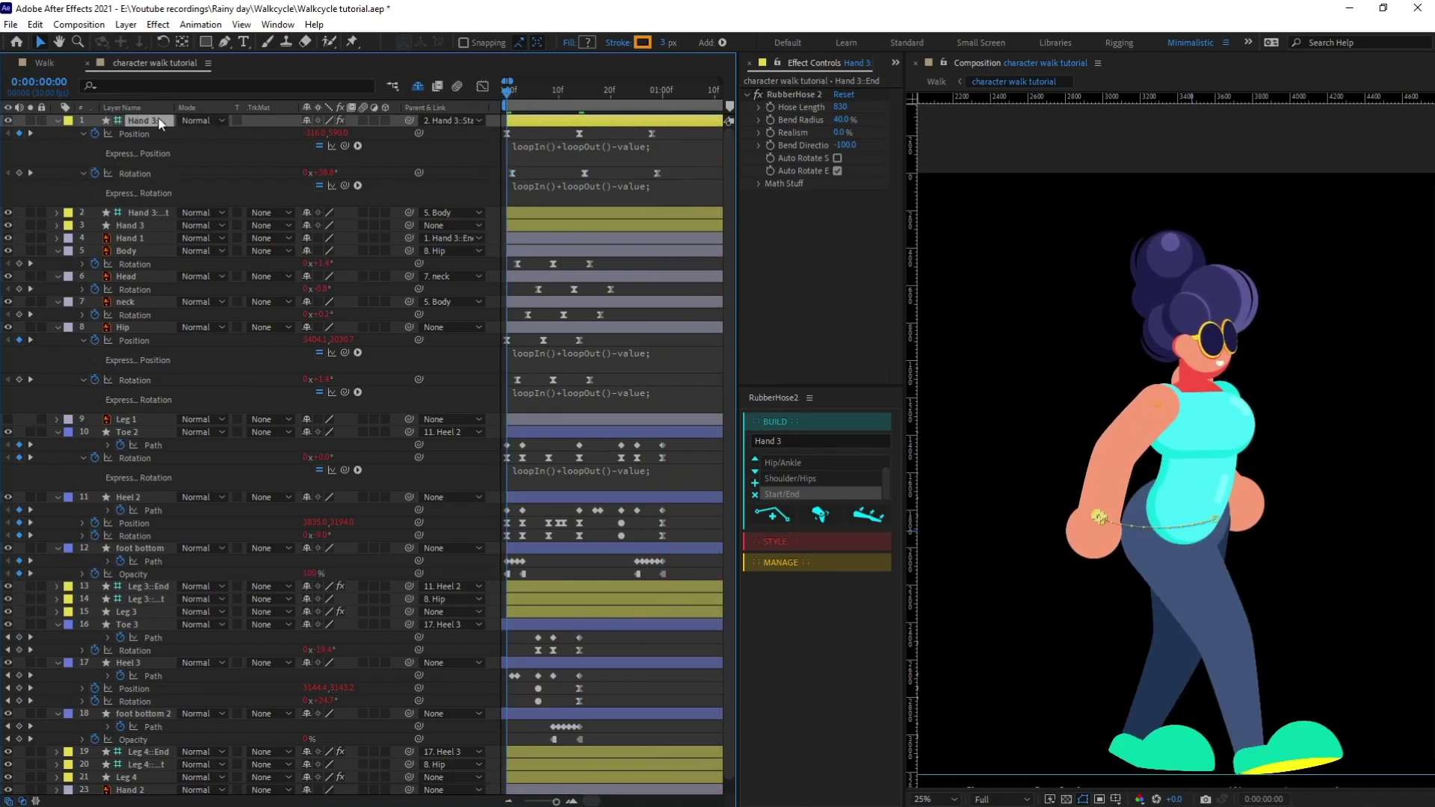
shift+click(136, 225)
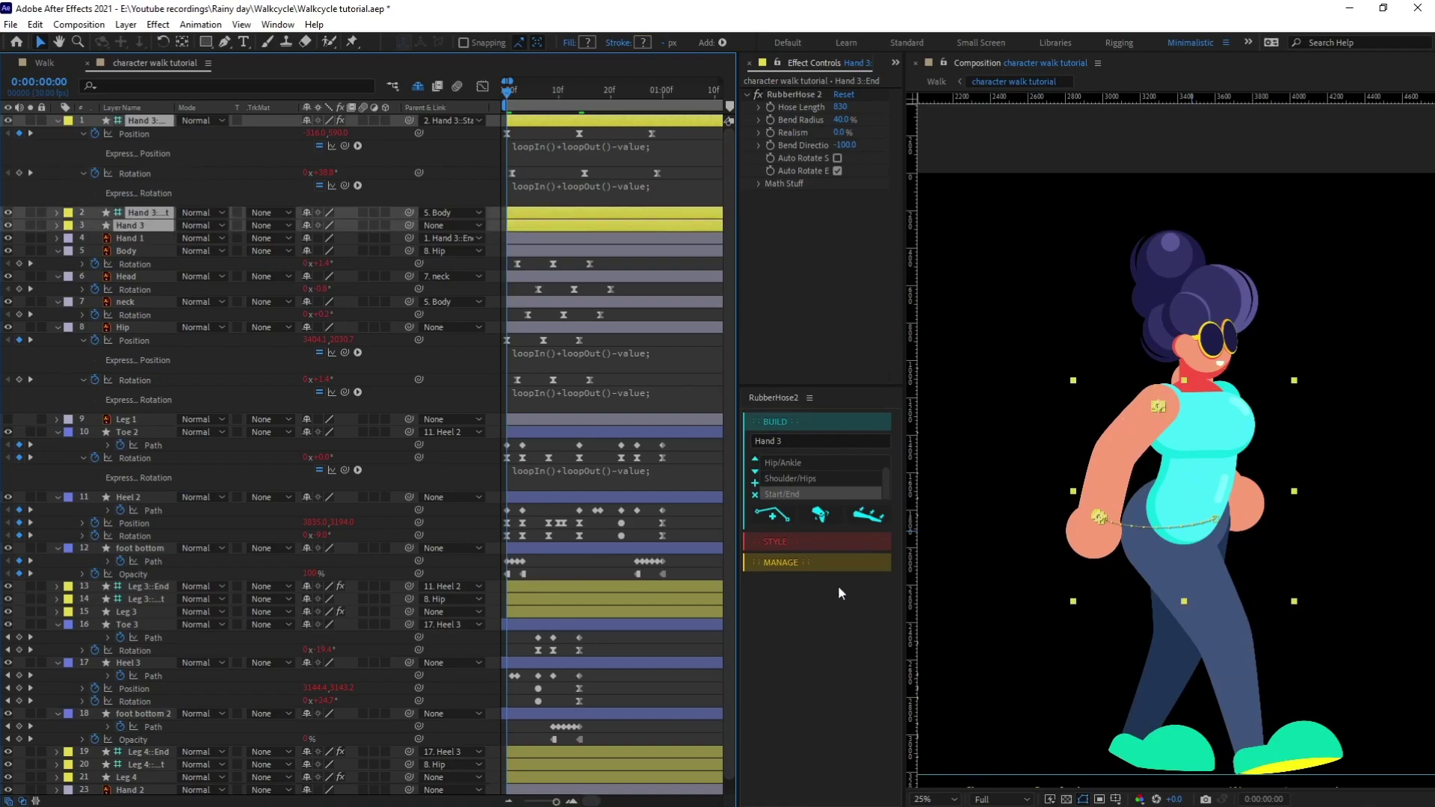
click(791, 568)
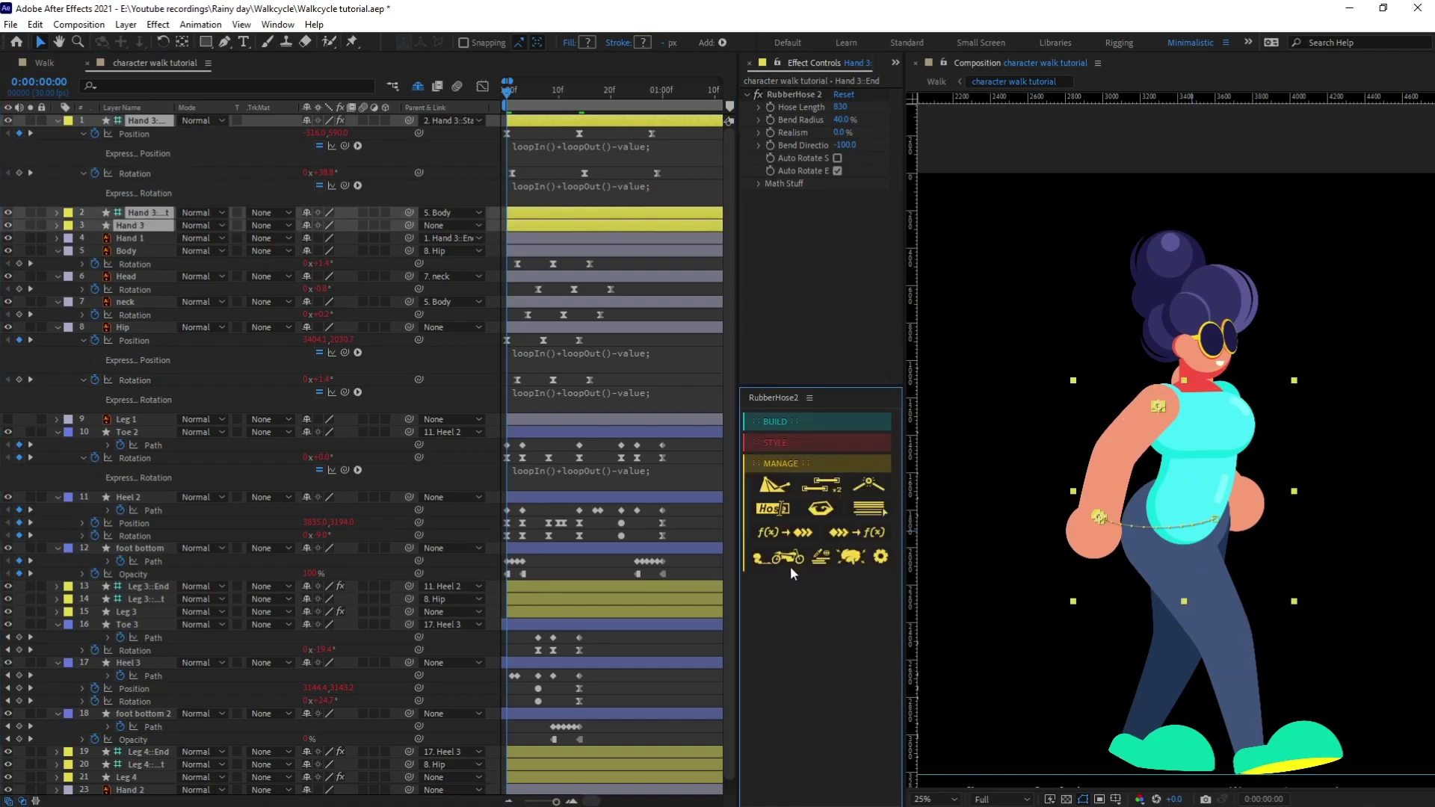
click(819, 487)
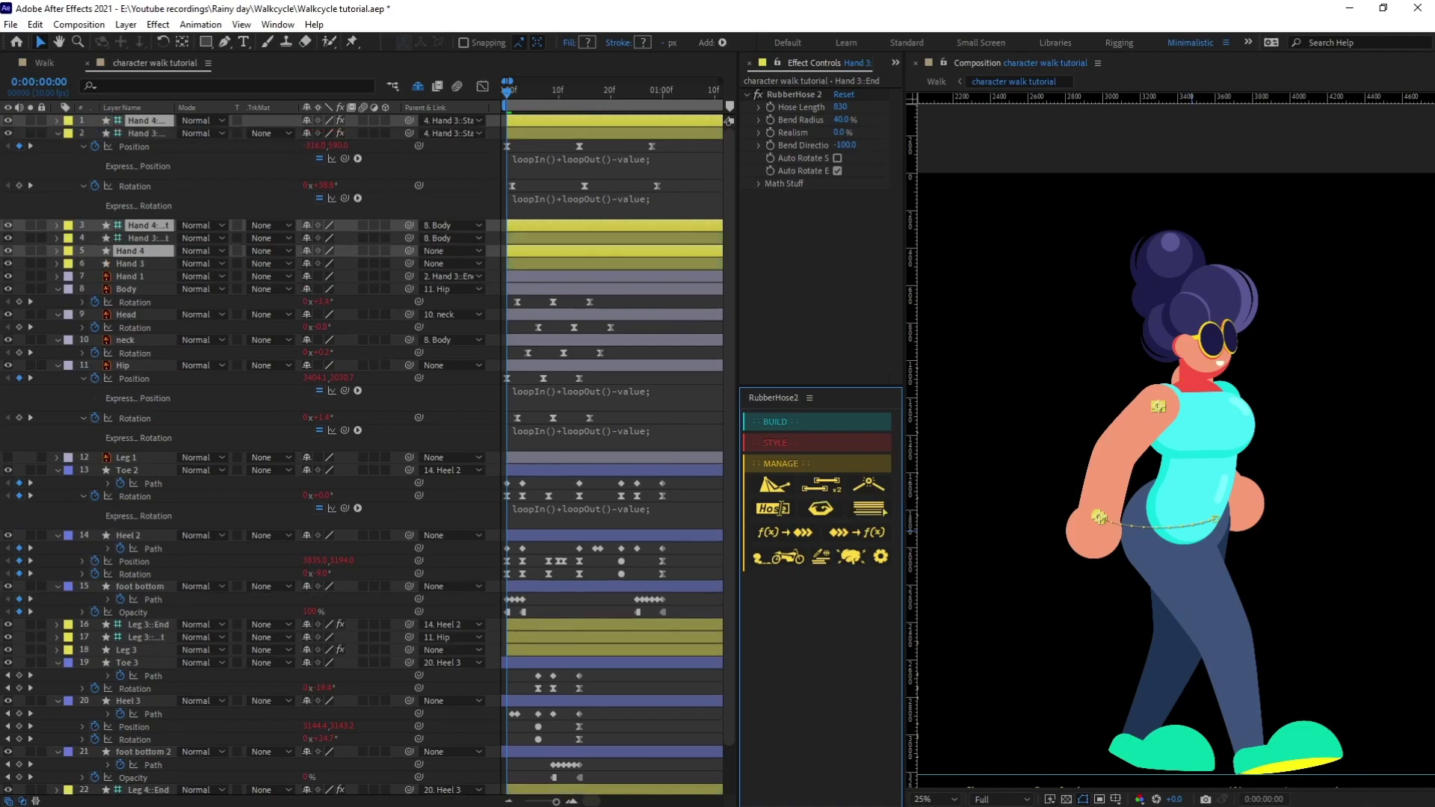
drag(147, 257, 145, 278)
click(140, 239)
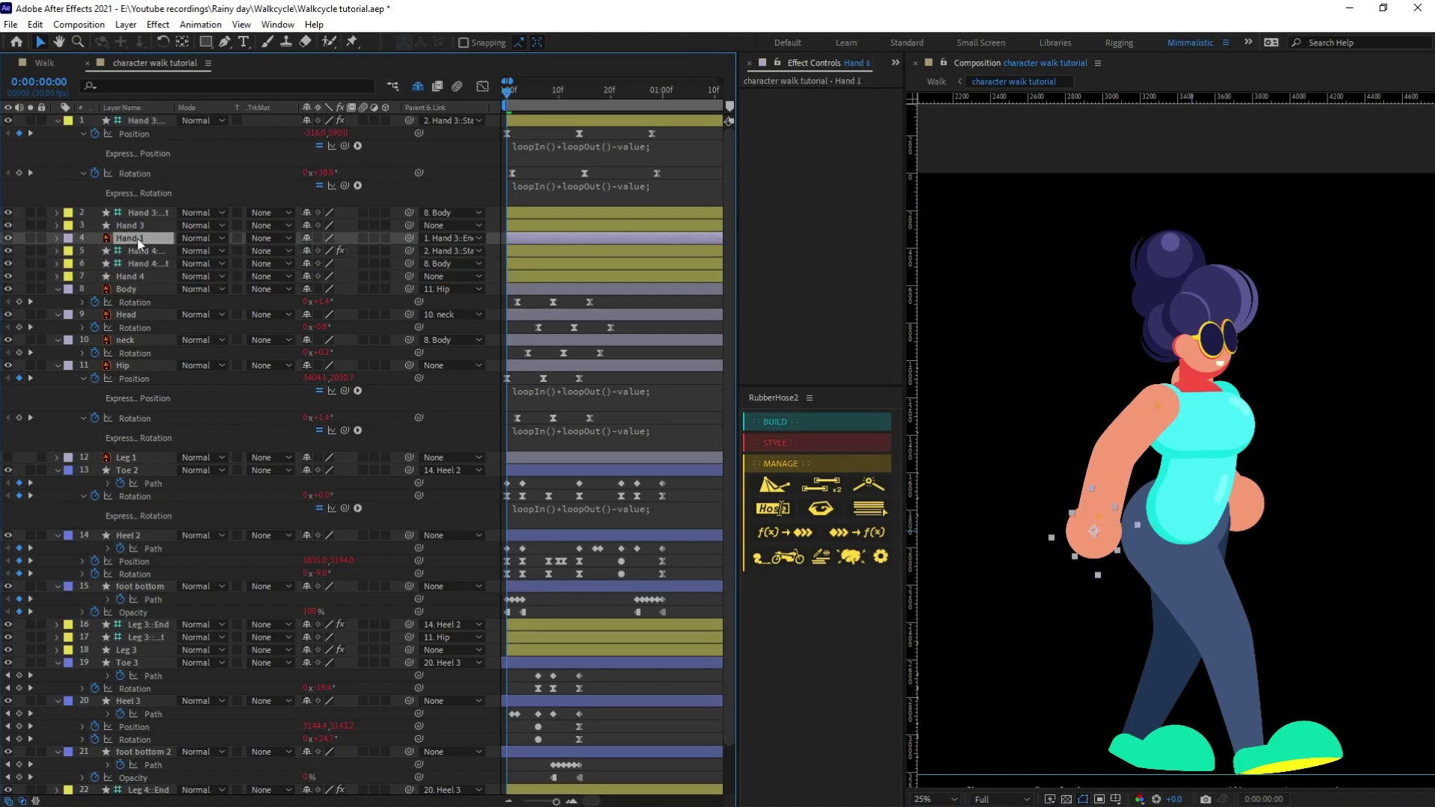
Duplicate the Hand 1 artwork and parent the Hand 4 end controller to the copy
key(ctrl+d)
drag(142, 240, 151, 254)
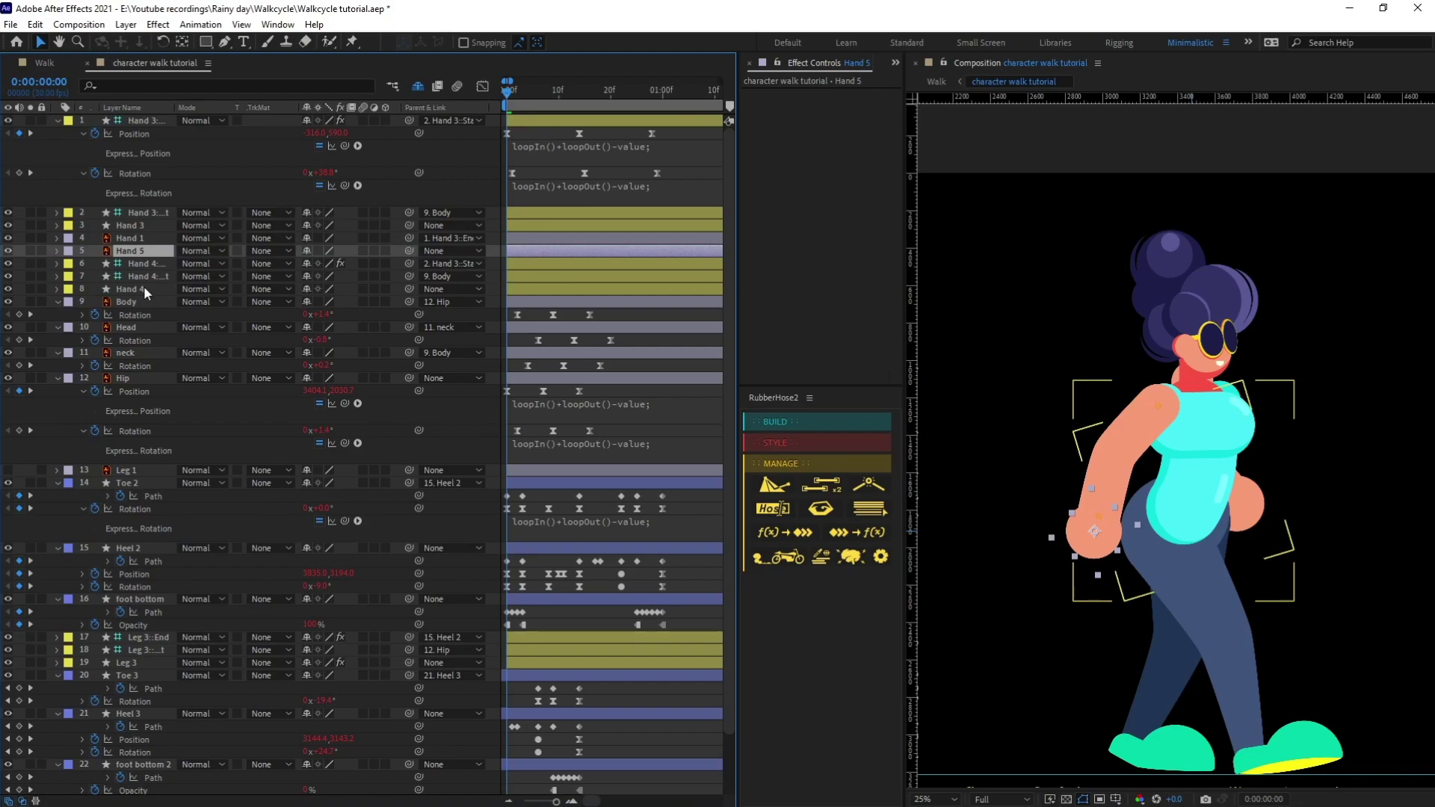
click(144, 285)
click(157, 277)
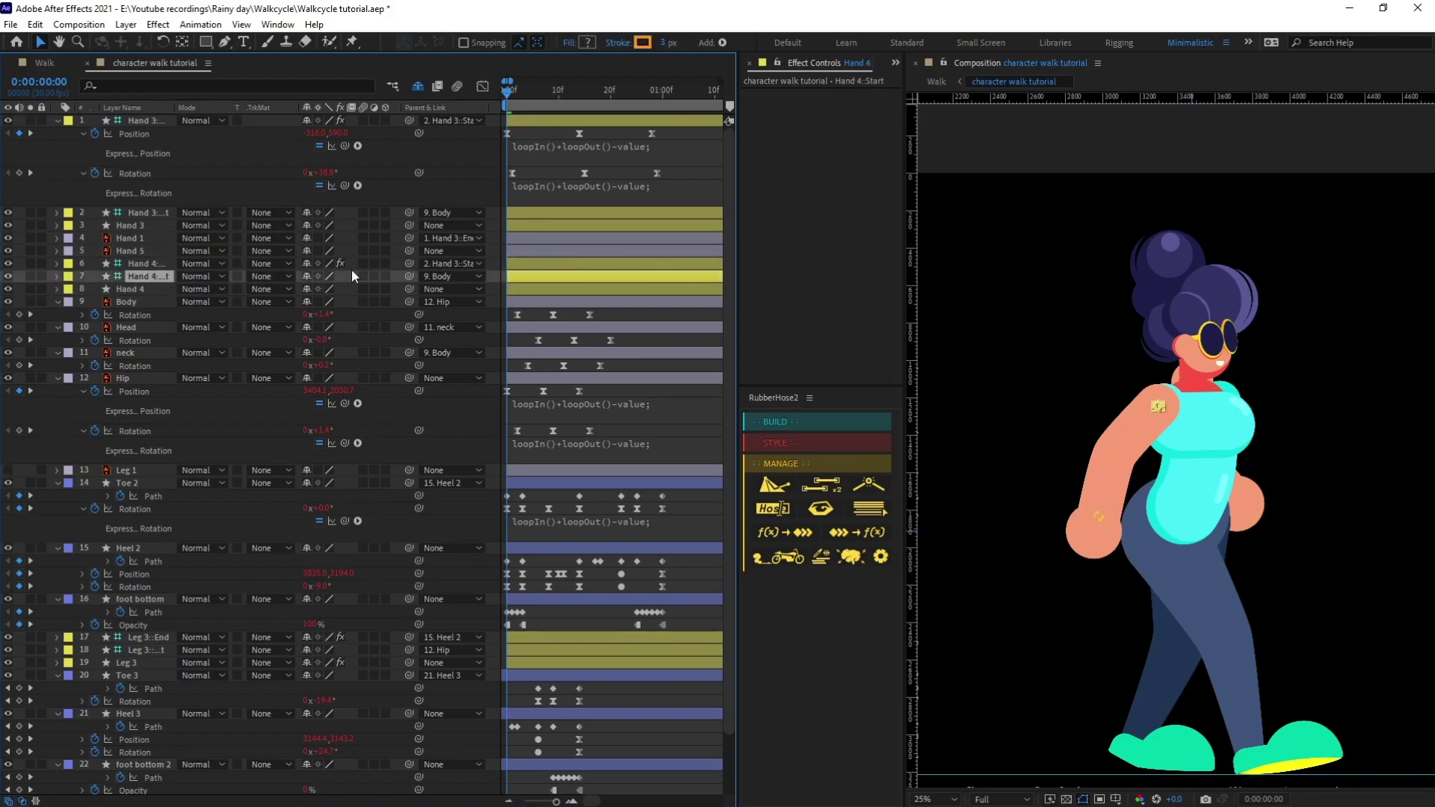
click(153, 265)
drag(410, 263, 175, 770)
Move the copied hand and the three Hand 4 hose layers between Hand 2 and Arm 2, and delete the old Hand 2 and Arm 2 layers
shift+click(140, 289)
scroll(212, 642, down, 2)
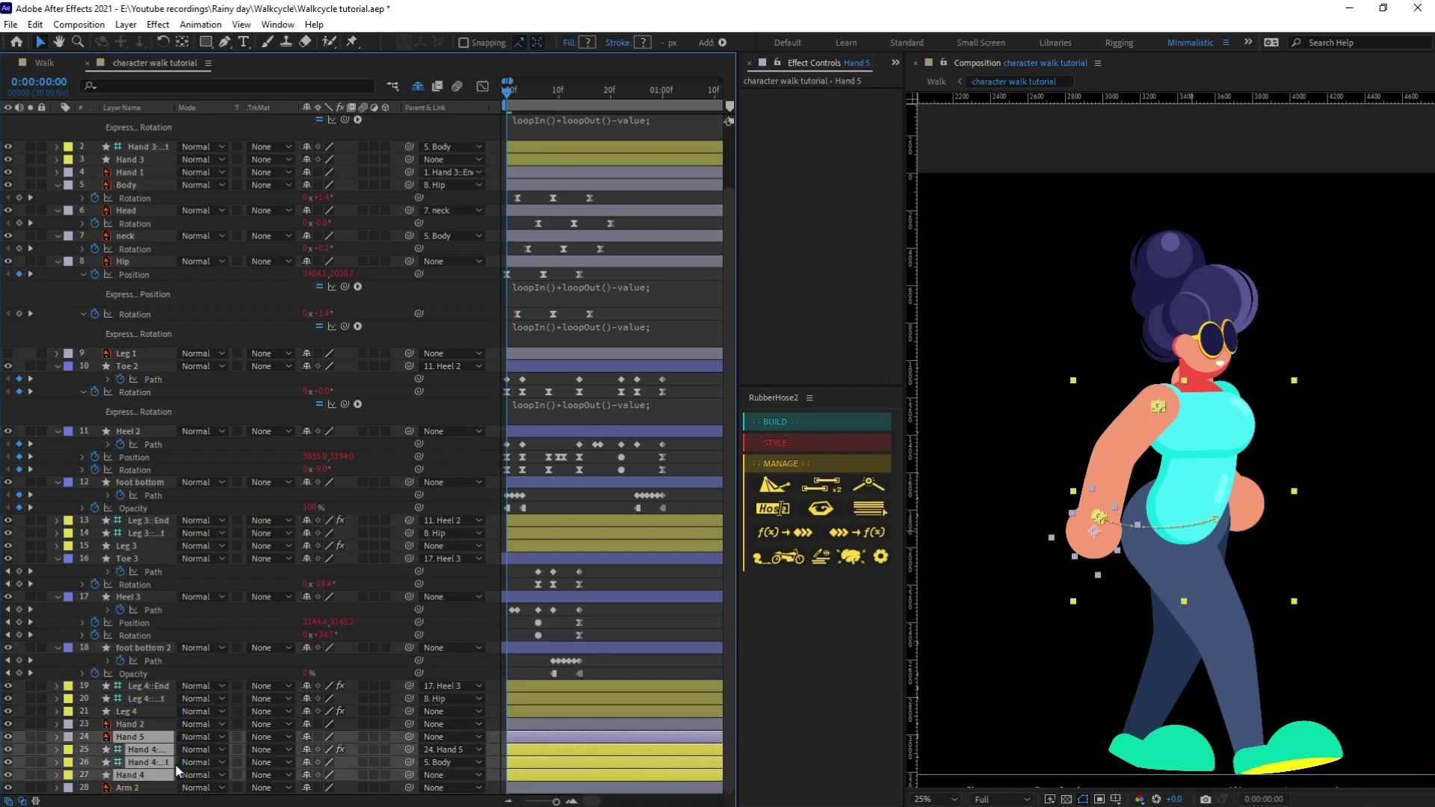
click(146, 727)
ctrl+click(131, 788)
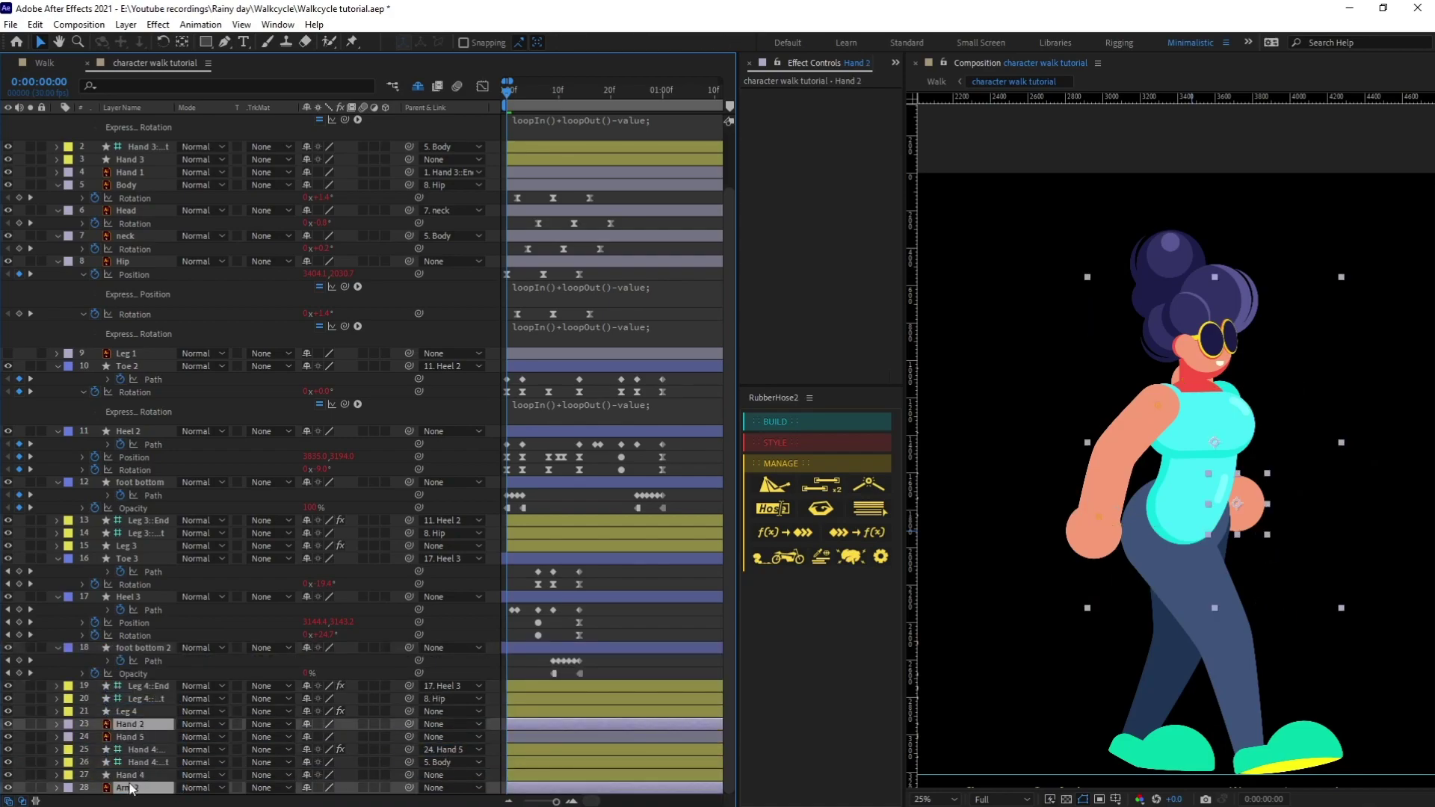
key(Delete)
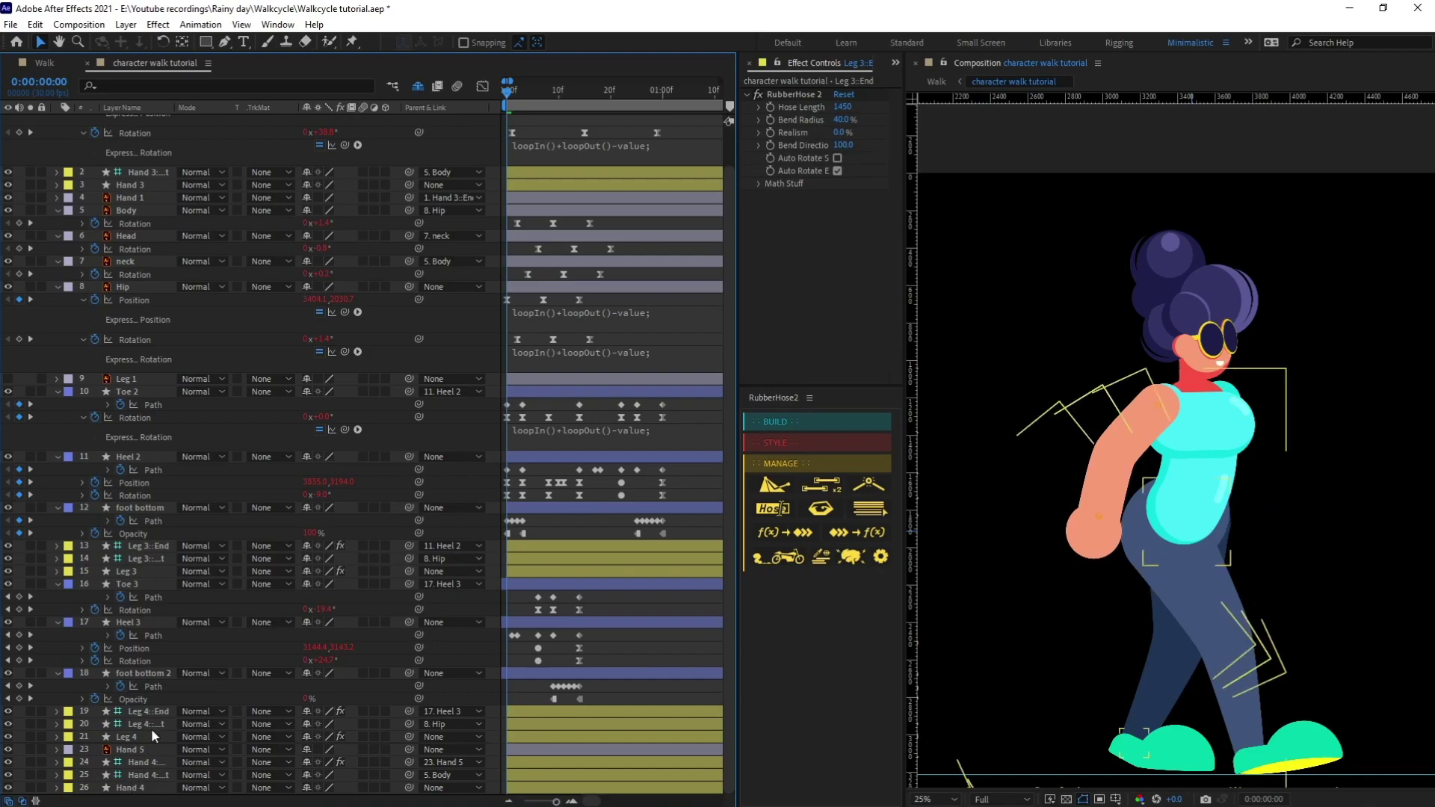
Parent the Hand 4 end controller to the Hand 4 start controller, and move the start controller across to the character's far shoulder
click(149, 774)
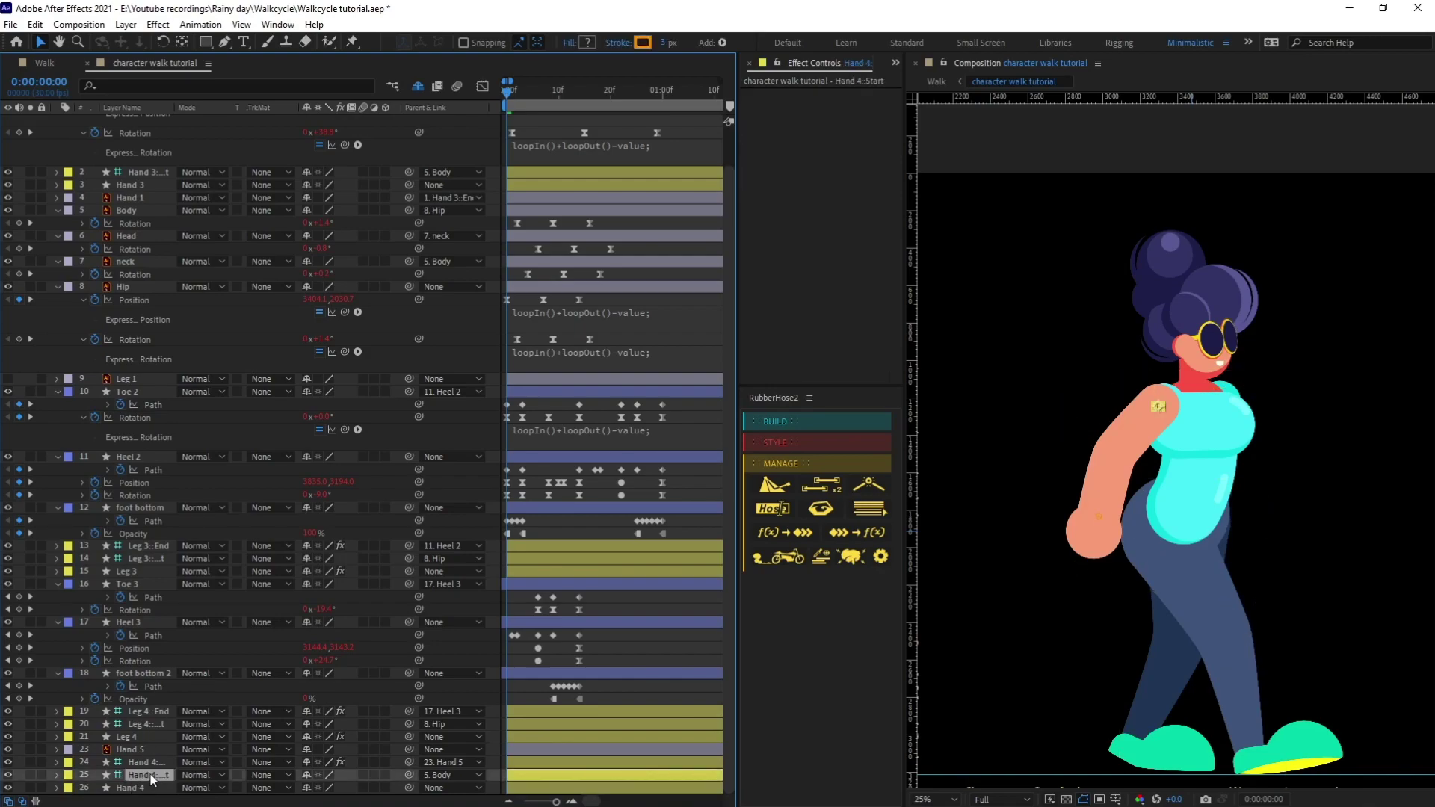
drag(1158, 410, 1207, 411)
key(ctrl+z)
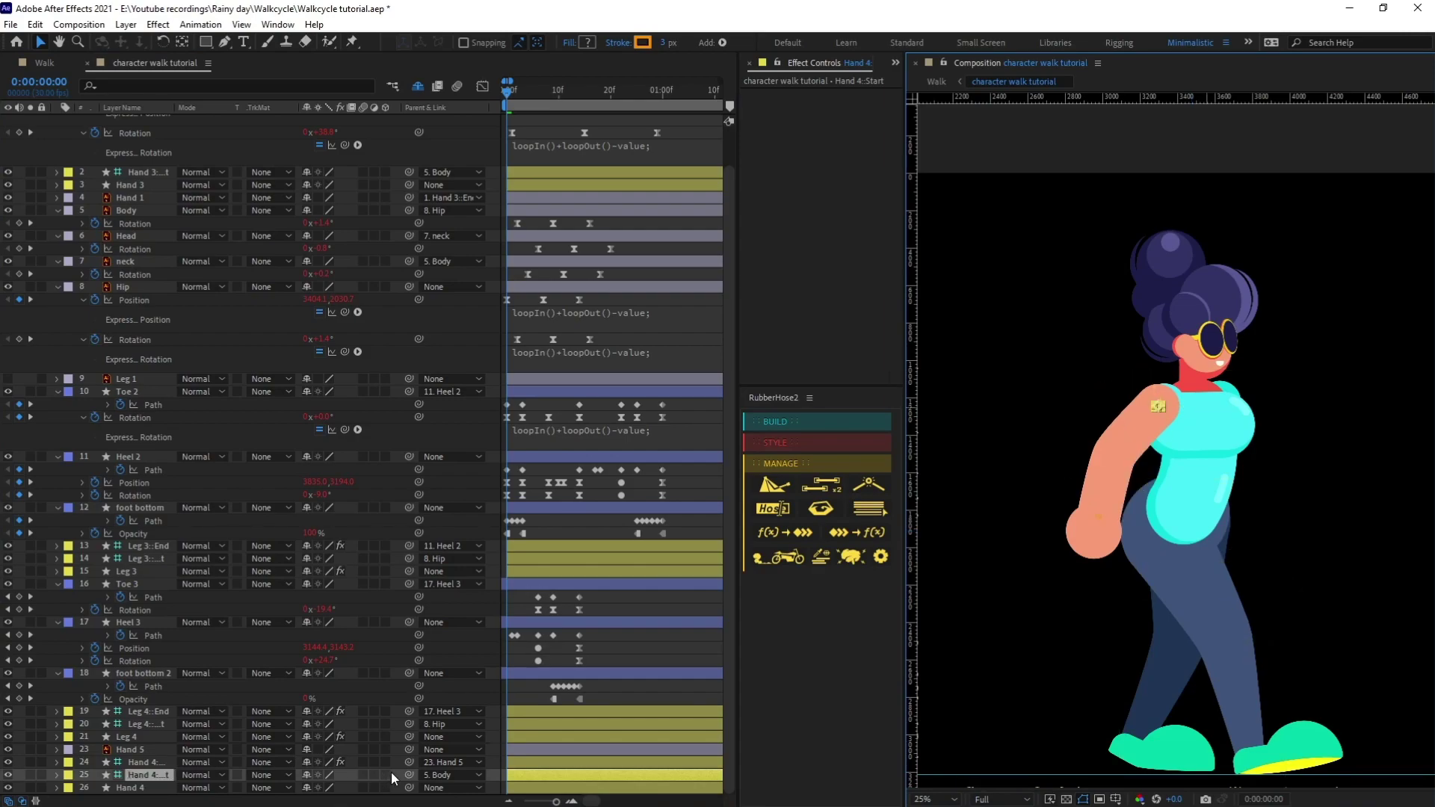
drag(409, 762, 142, 775)
scroll(1146, 371, up, 2)
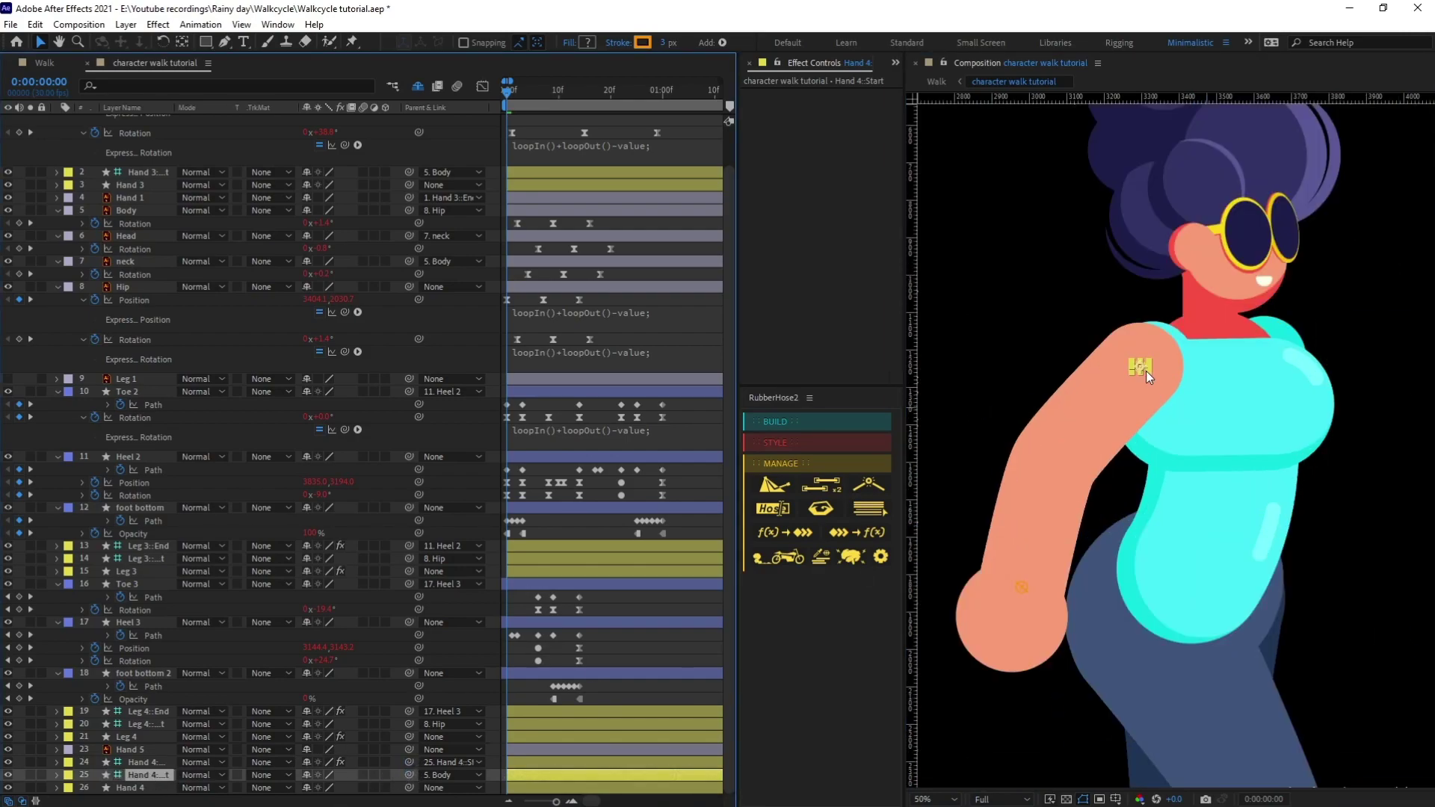
drag(1140, 366, 1272, 367)
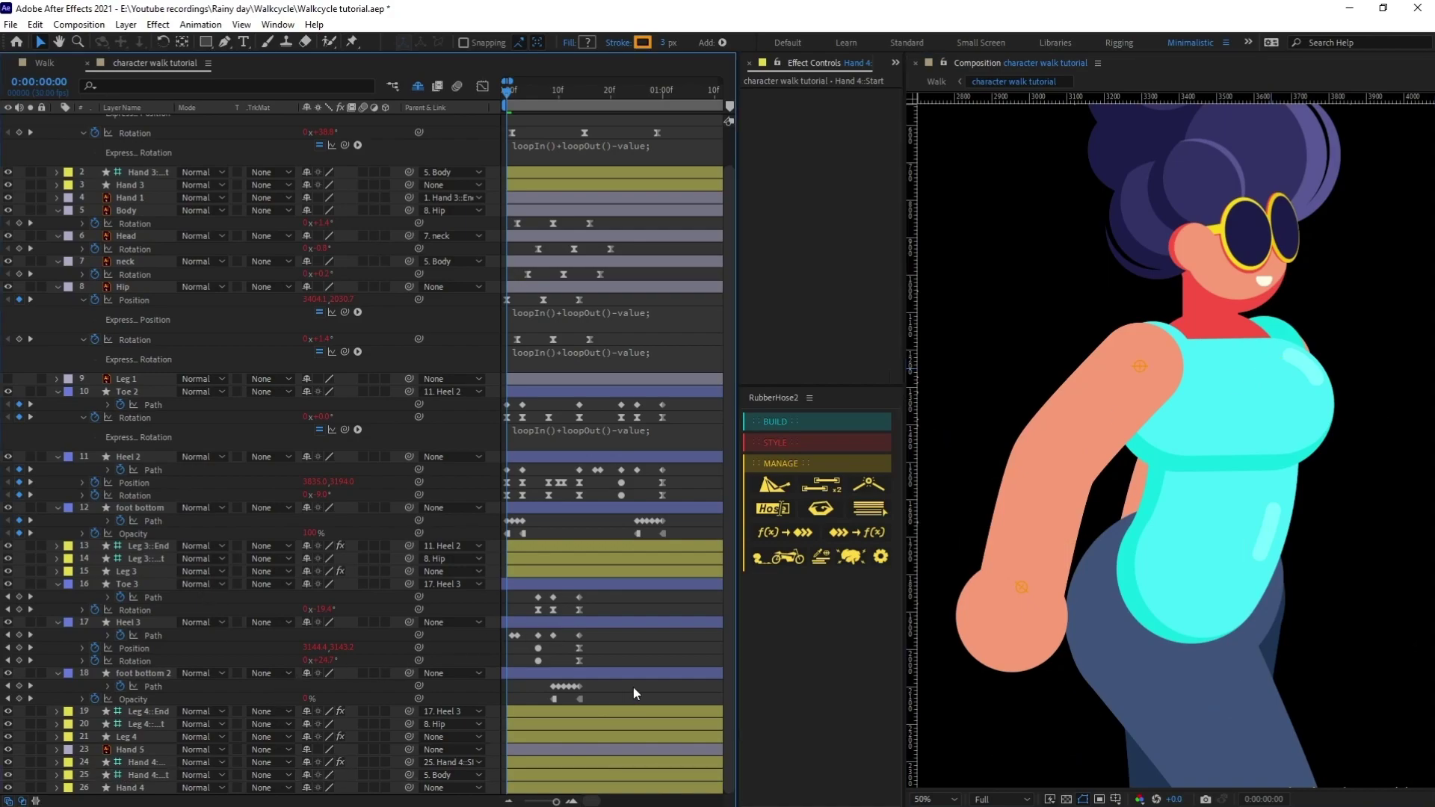
Show the Hand 4 end controller's Position and Rotation keyframes and check the arm pose at 0:00:00:14
click(161, 762)
key(u)
scroll(664, 659, down, 2)
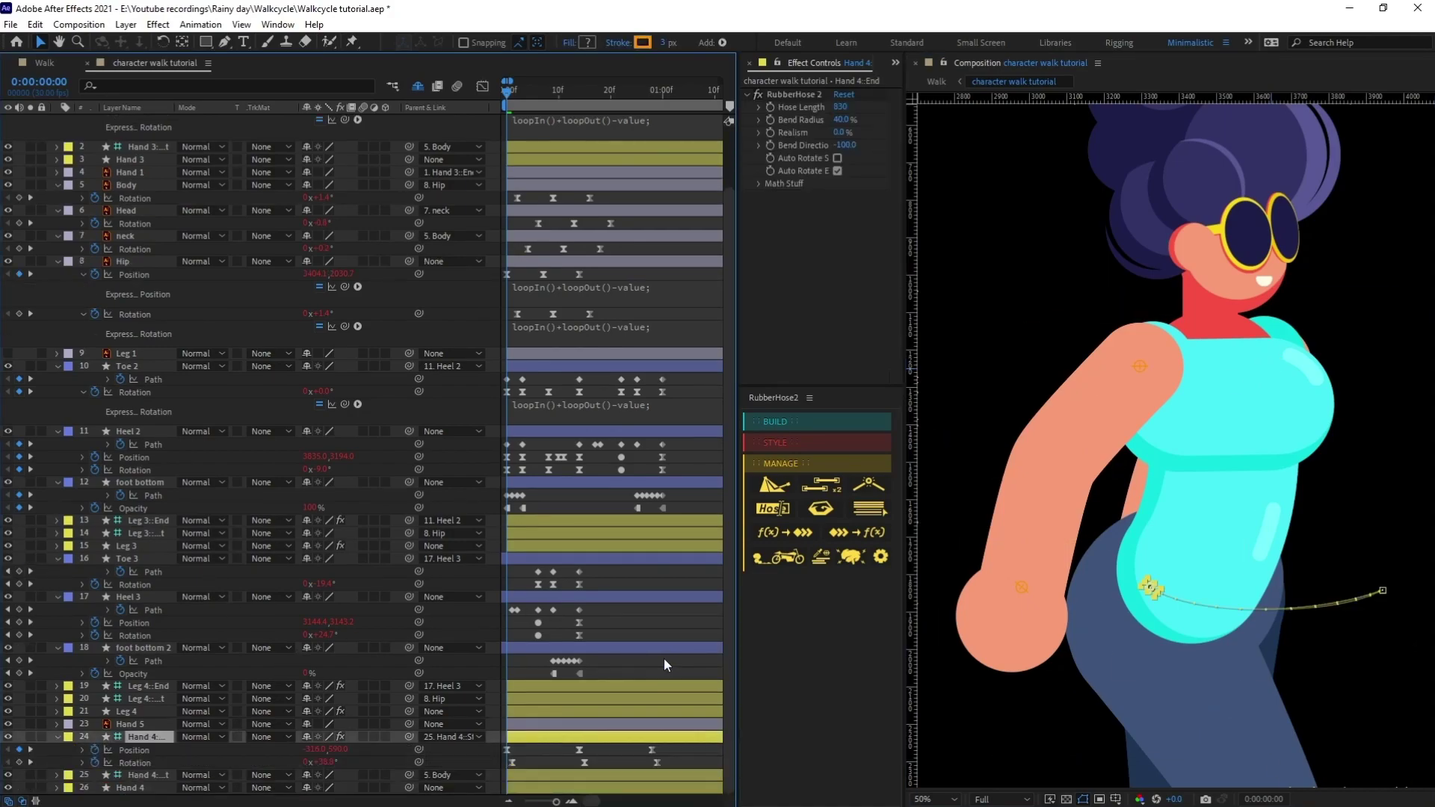
drag(676, 750, 497, 778)
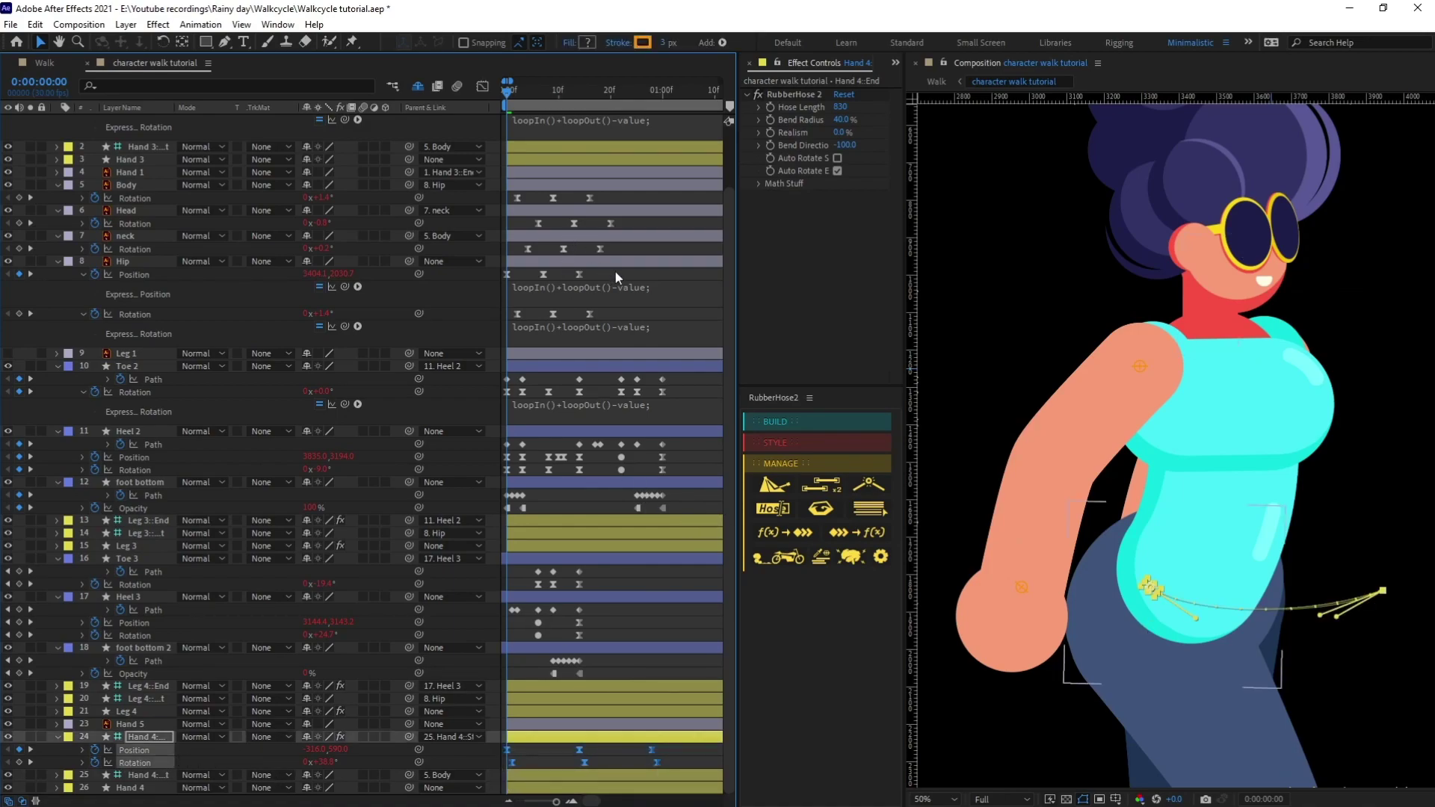
scroll(605, 255, up, 5)
click(580, 91)
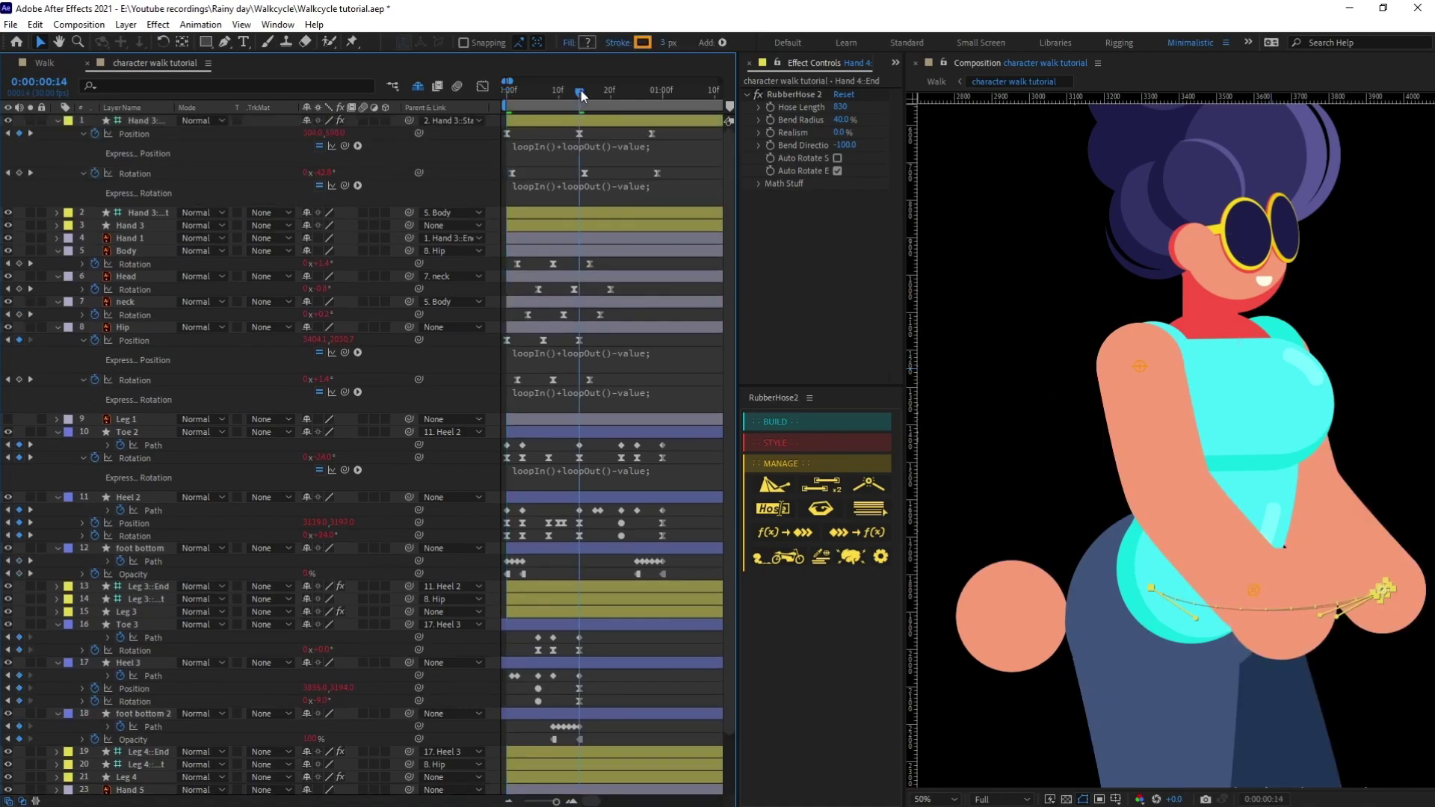
scroll(610, 590, down, 5)
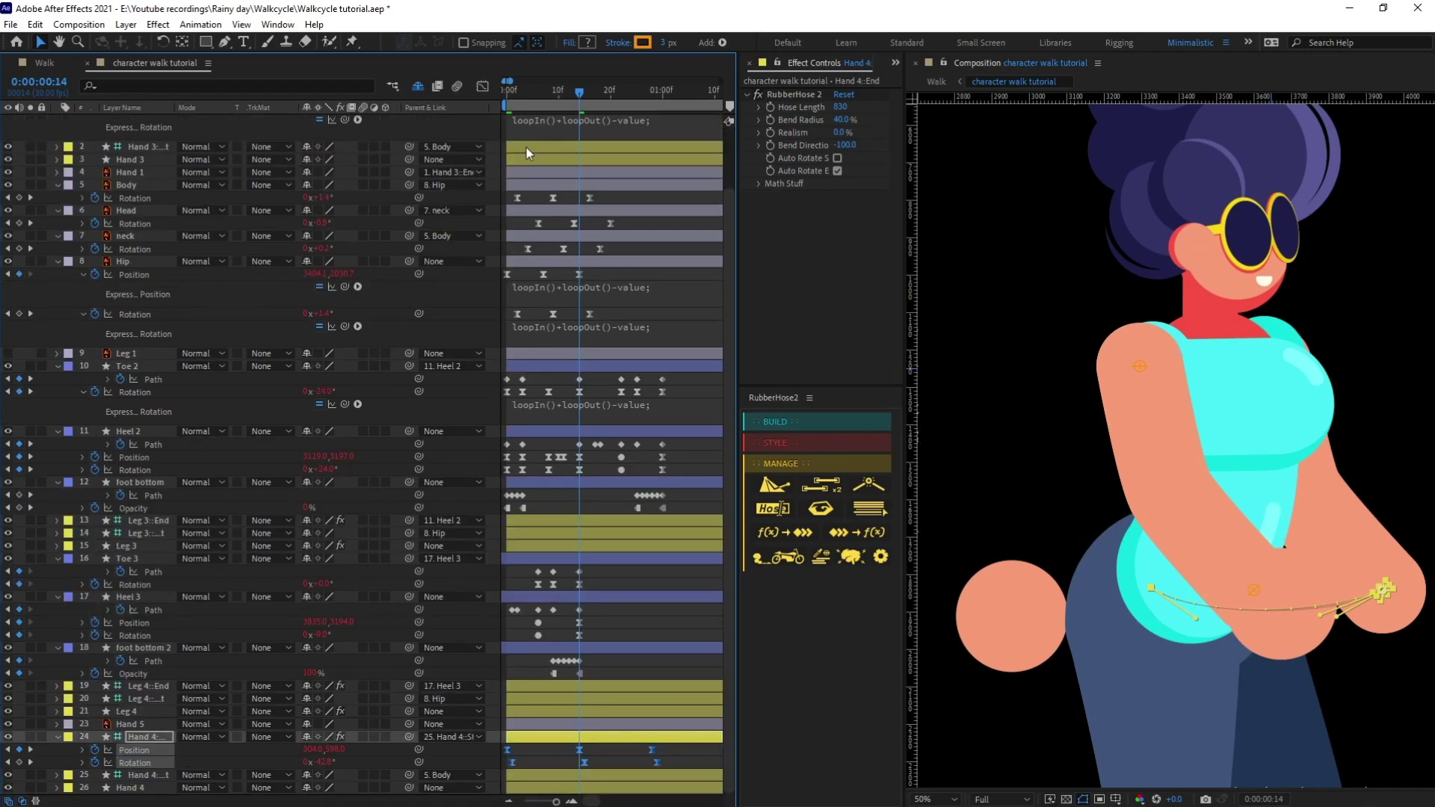
At the first frame, parent the Hand 5 artwork to the Hand 4 end controller
key(Home)
click(546, 751)
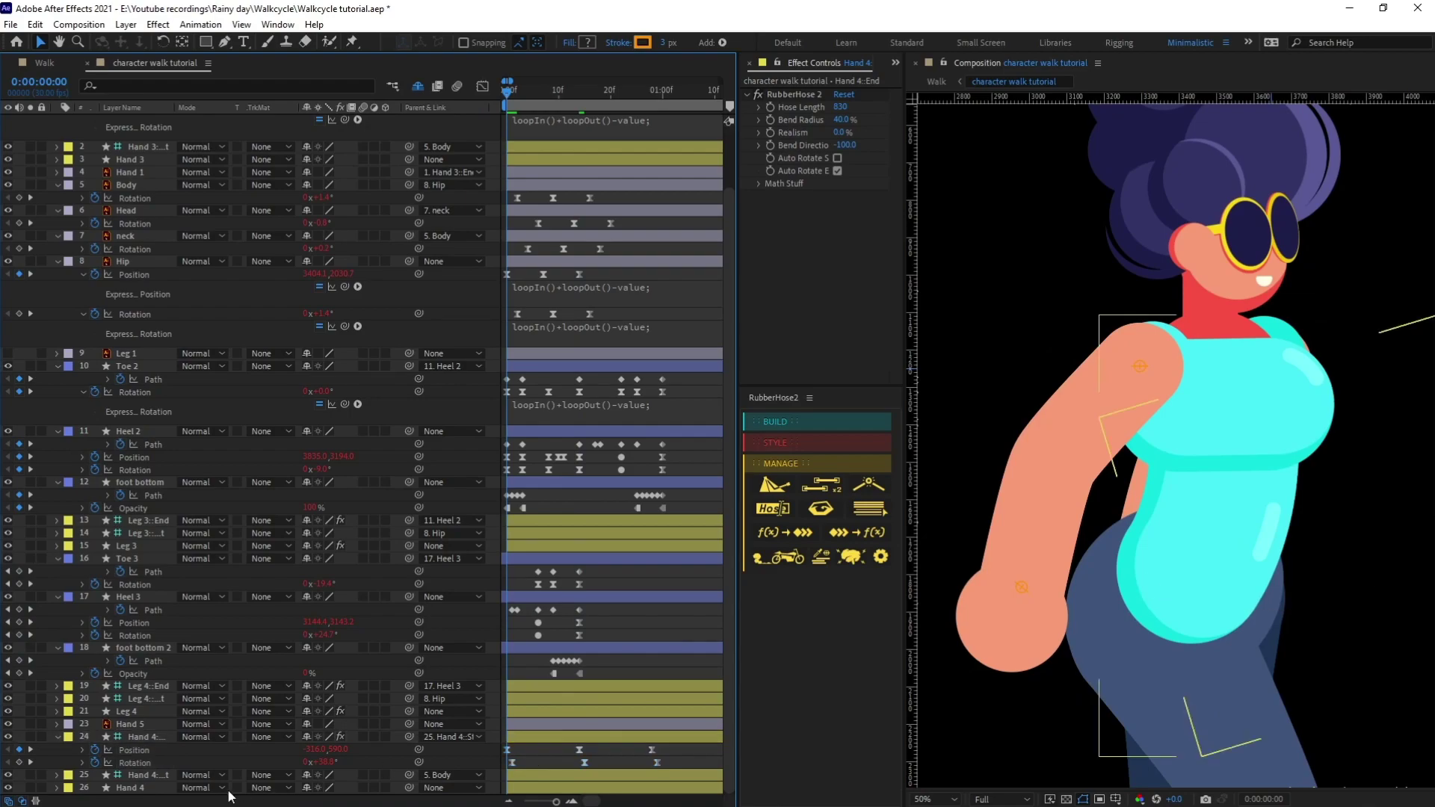
click(150, 724)
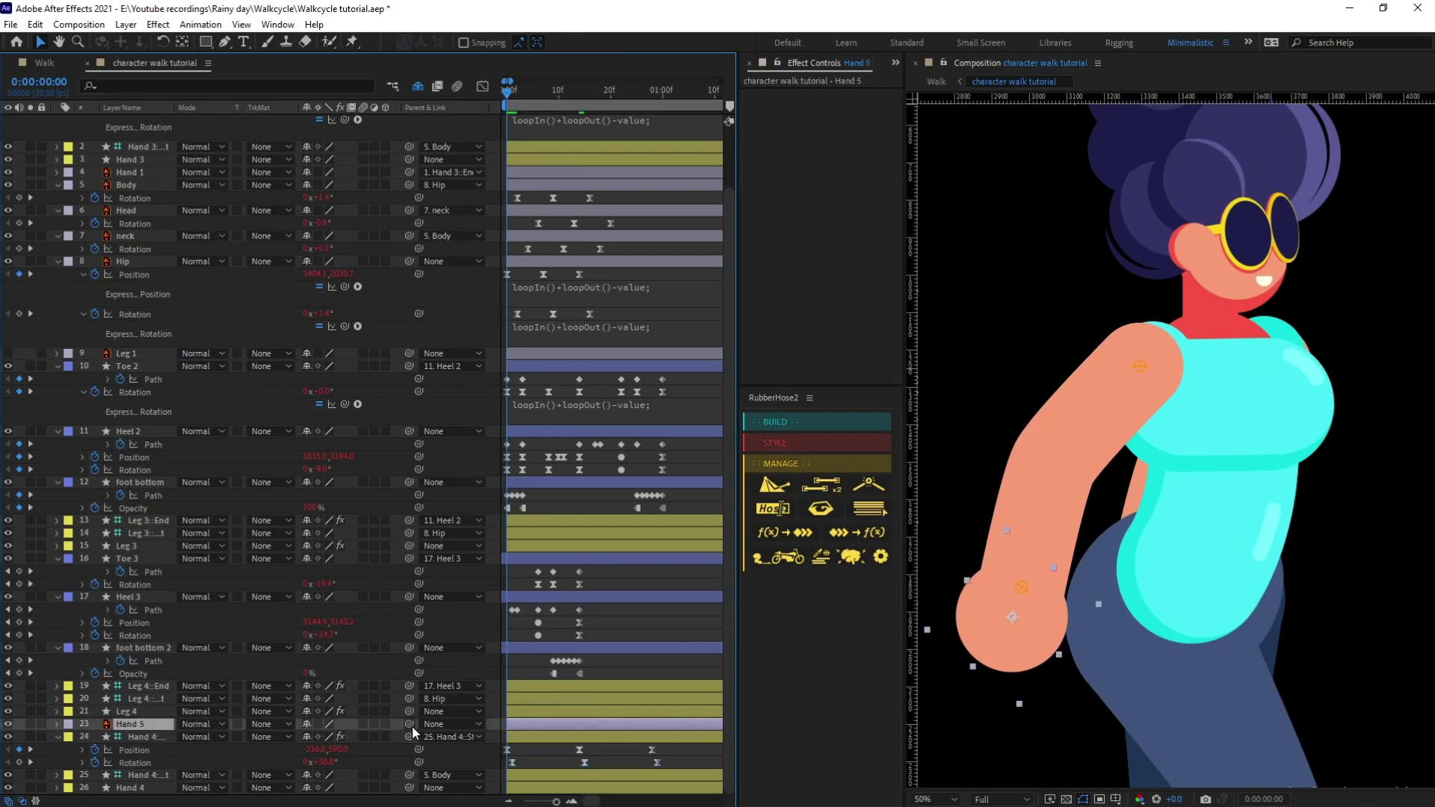
drag(408, 724, 159, 737)
Shift all of the Hand 4 end controller's Position and Rotation keyframes so the swing starts at 0:00:00:14, and preview the walk
click(506, 749)
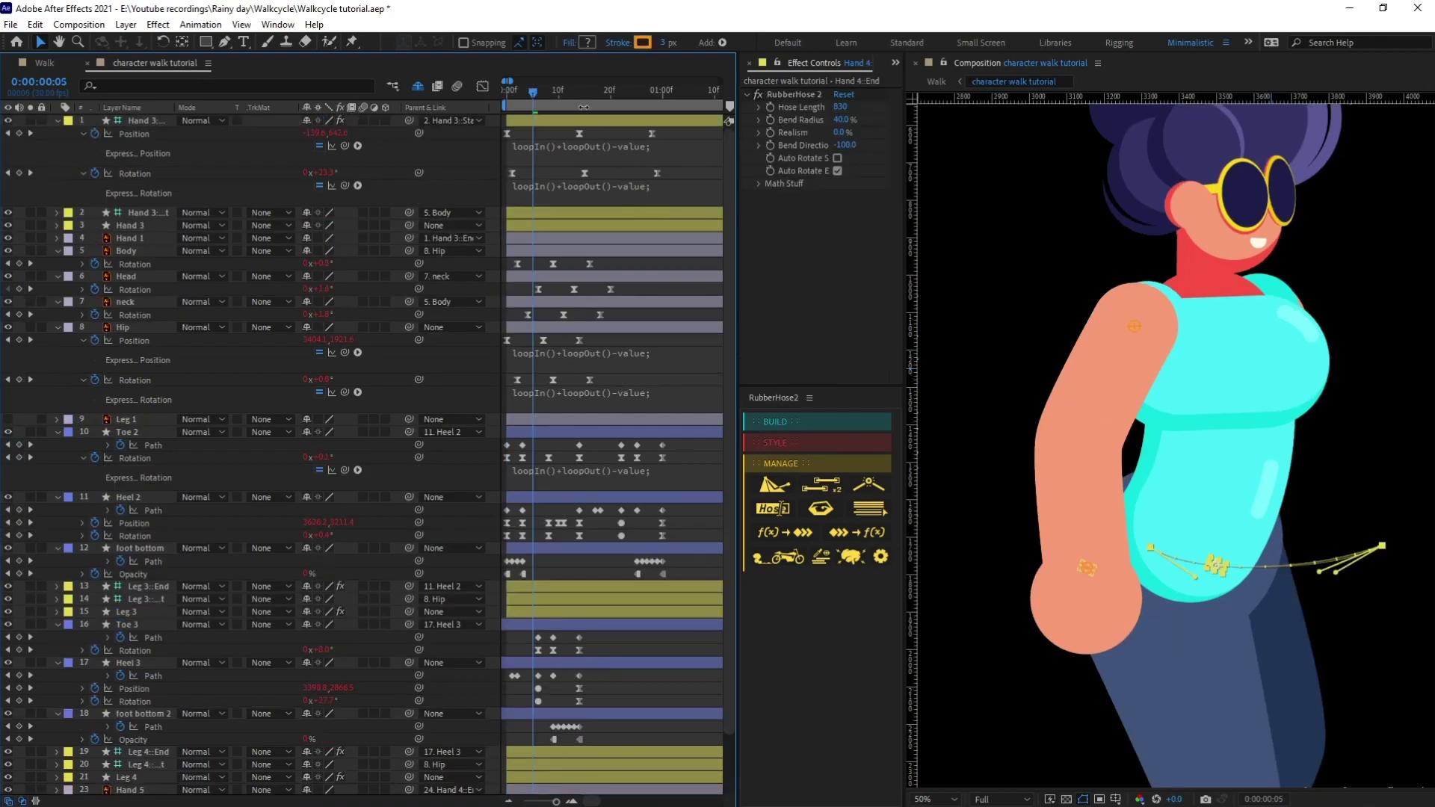
click(584, 93)
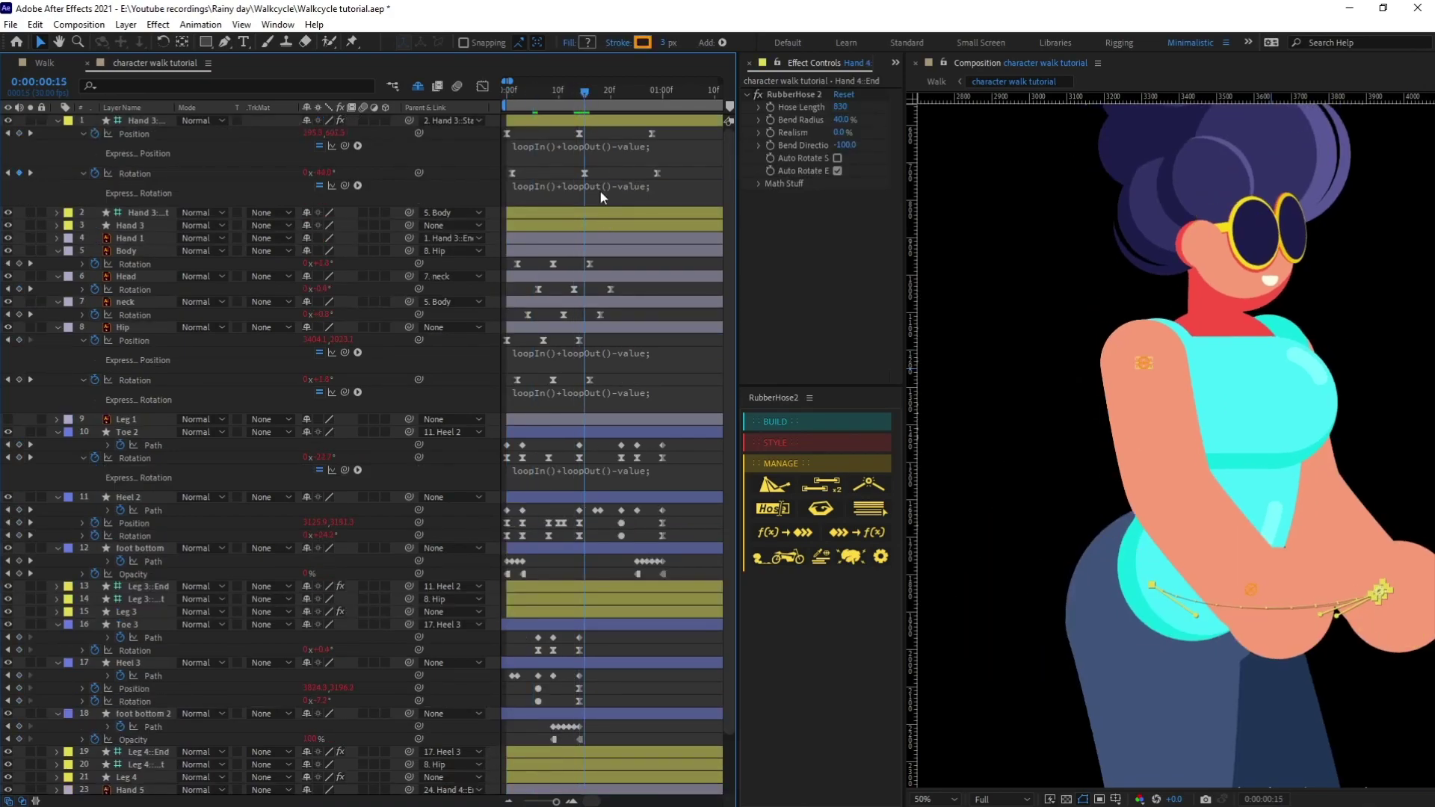
drag(580, 93, 577, 93)
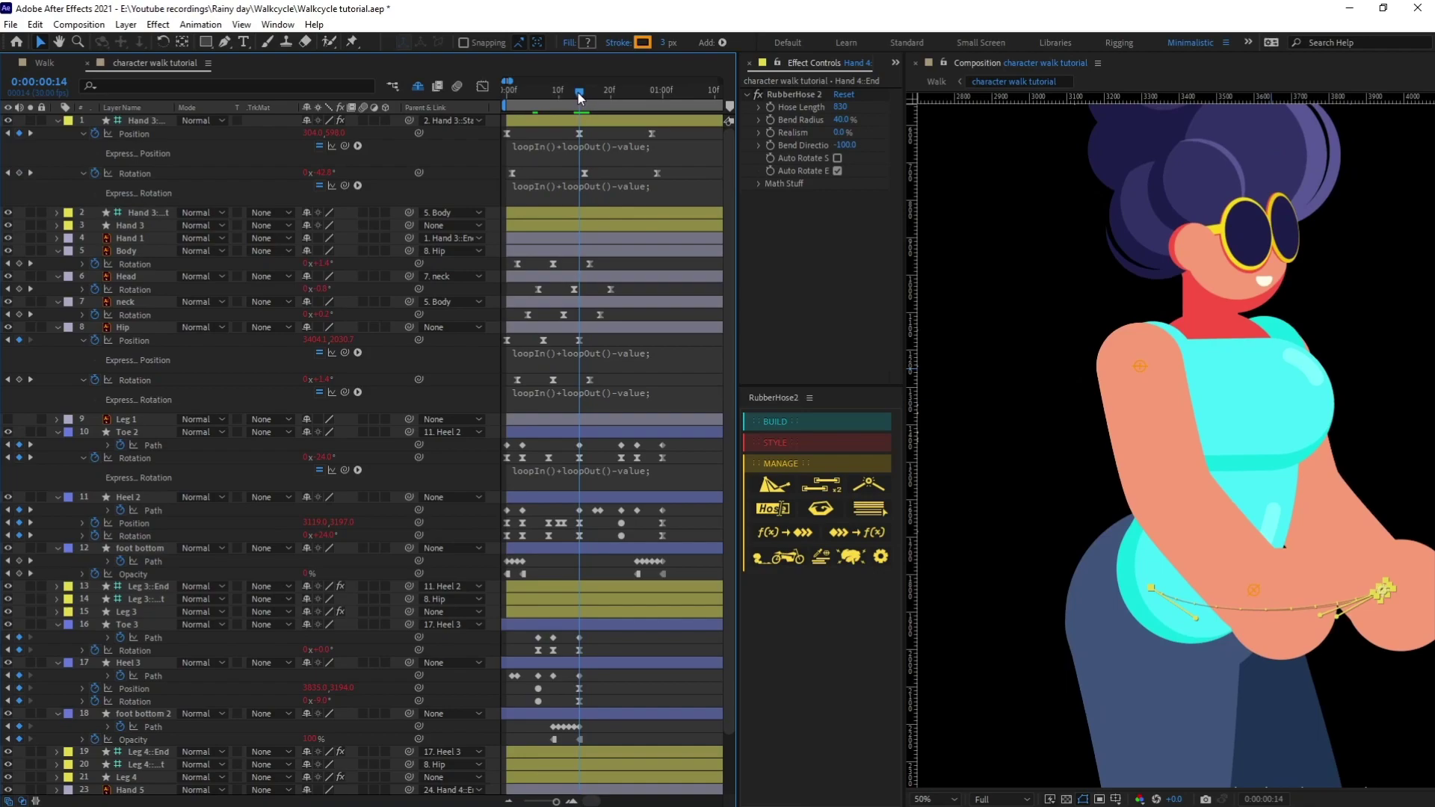
scroll(620, 671, down, 2)
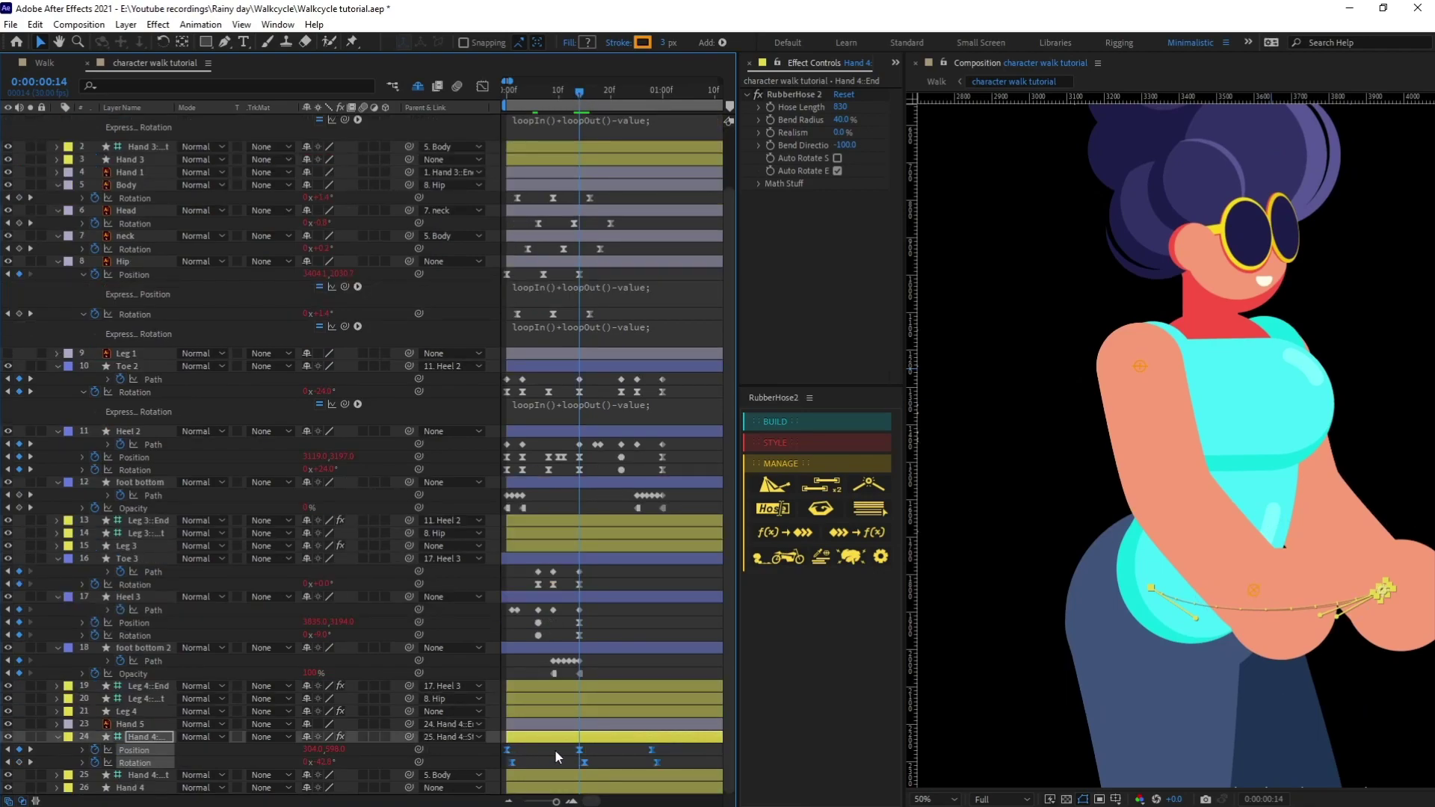
key(Delete)
scroll(1167, 620, down, 4)
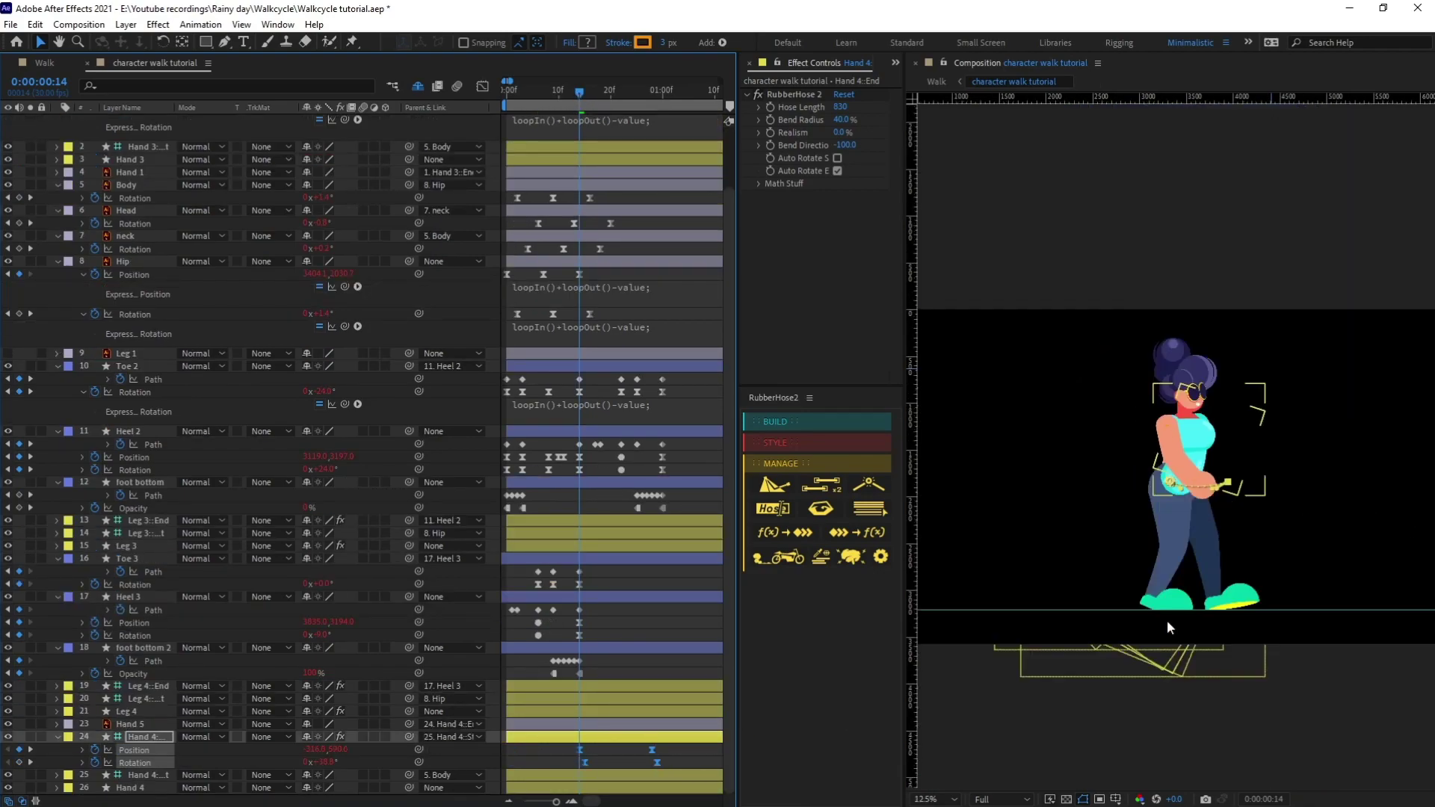
scroll(1166, 620, up, 5)
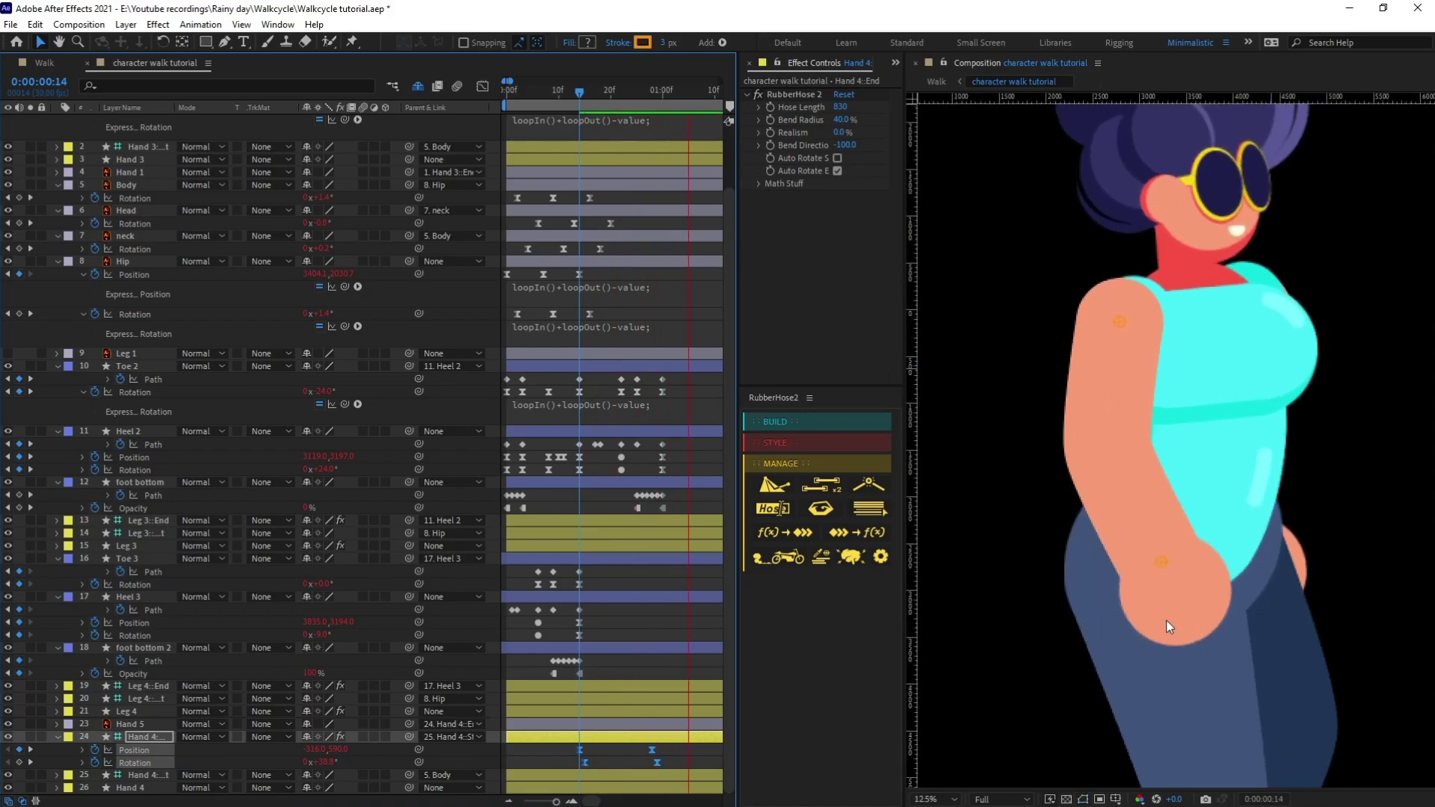
scroll(1166, 620, down, 5)
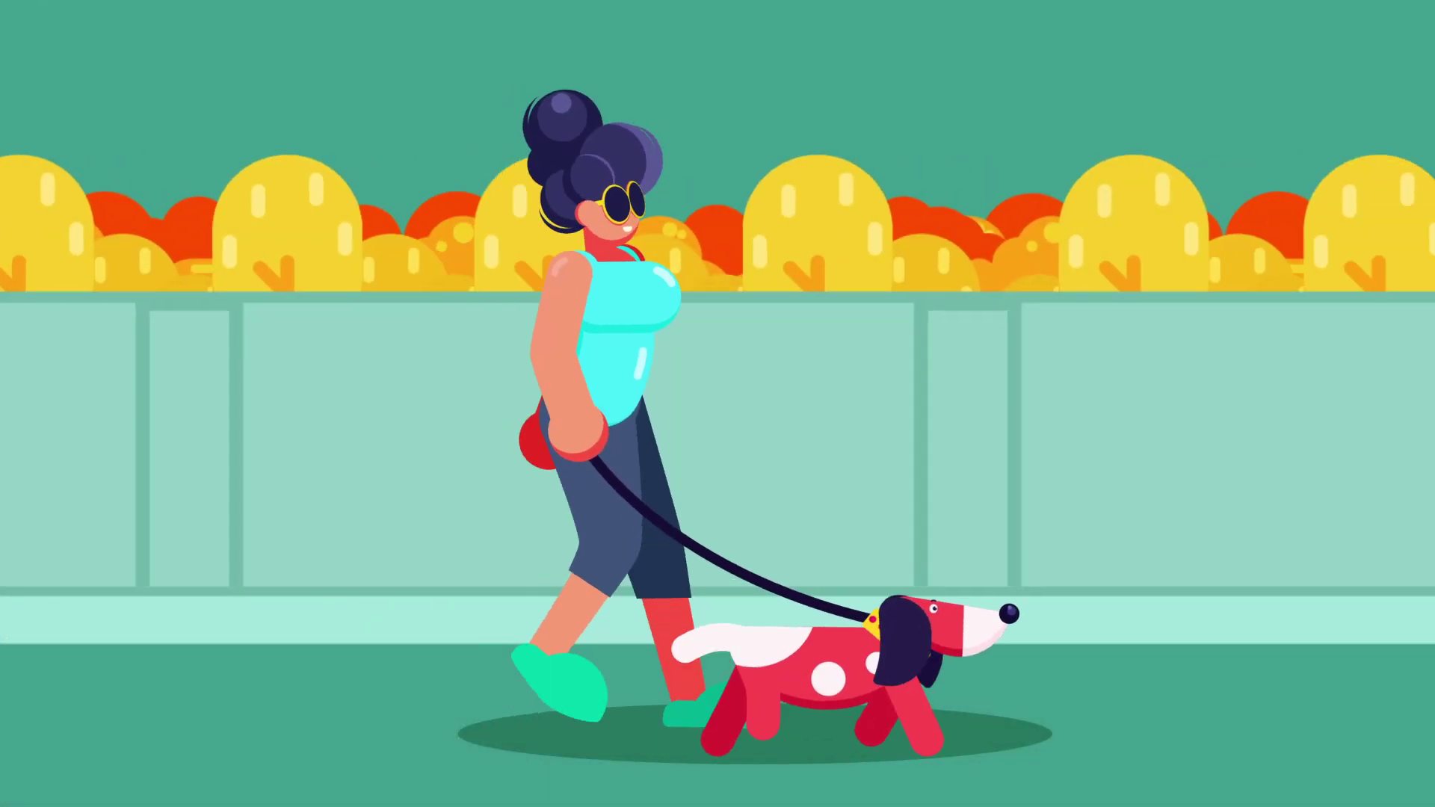